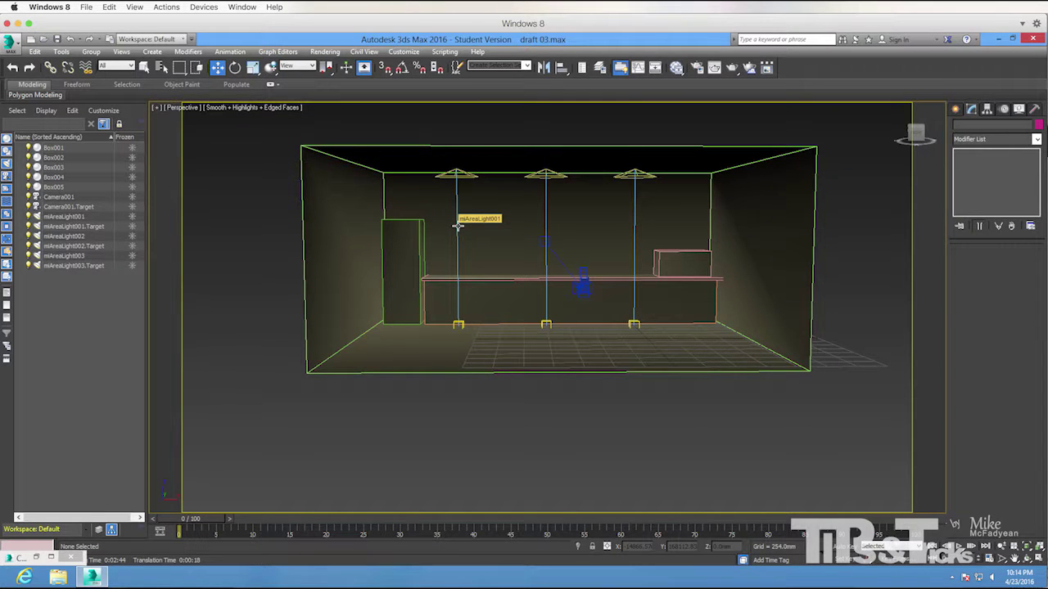
# Inspect the UVW mapping parameters of the fridge, microwave, cabinet, countertop and room boxes one after another.
pyautogui.scroll(5, 457, 226)
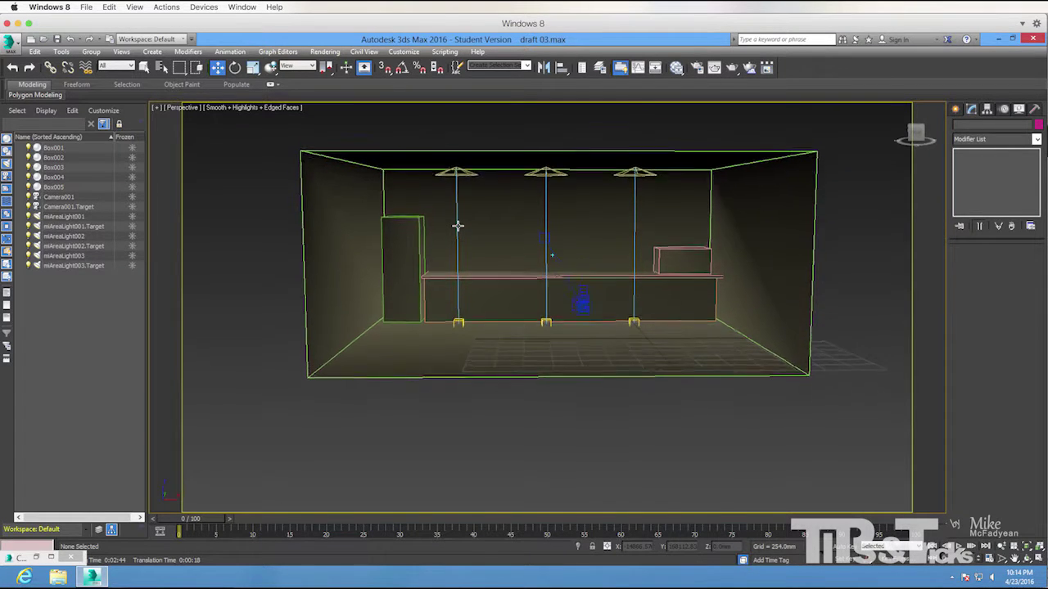
pyautogui.scroll(1, 457, 226)
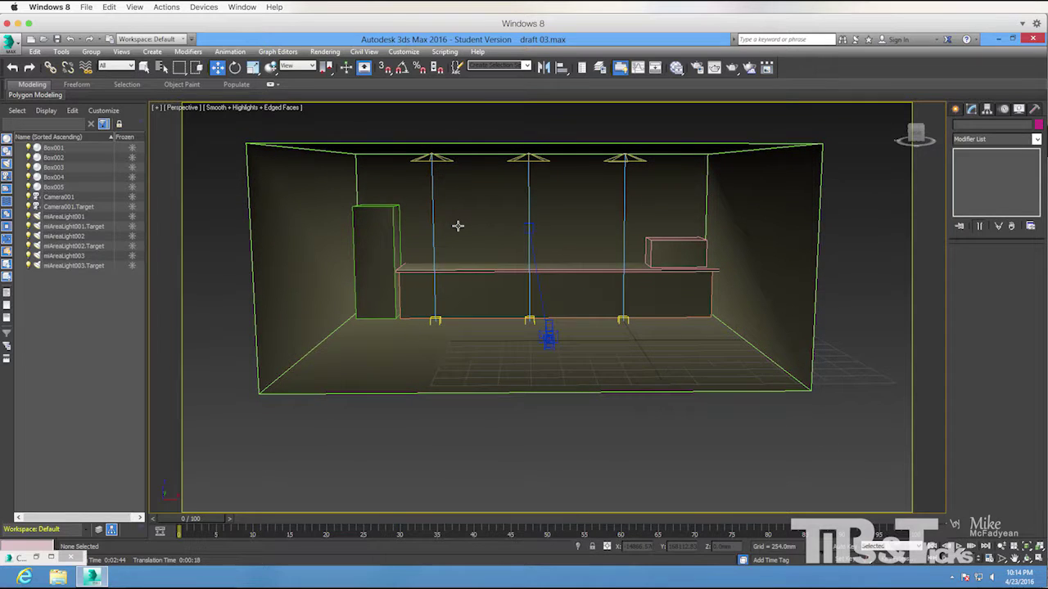
pyautogui.keyDown('alt'); pyautogui.moveTo(458, 226); pyautogui.dragTo(467, 230, button='middle'); pyautogui.keyUp('alt')
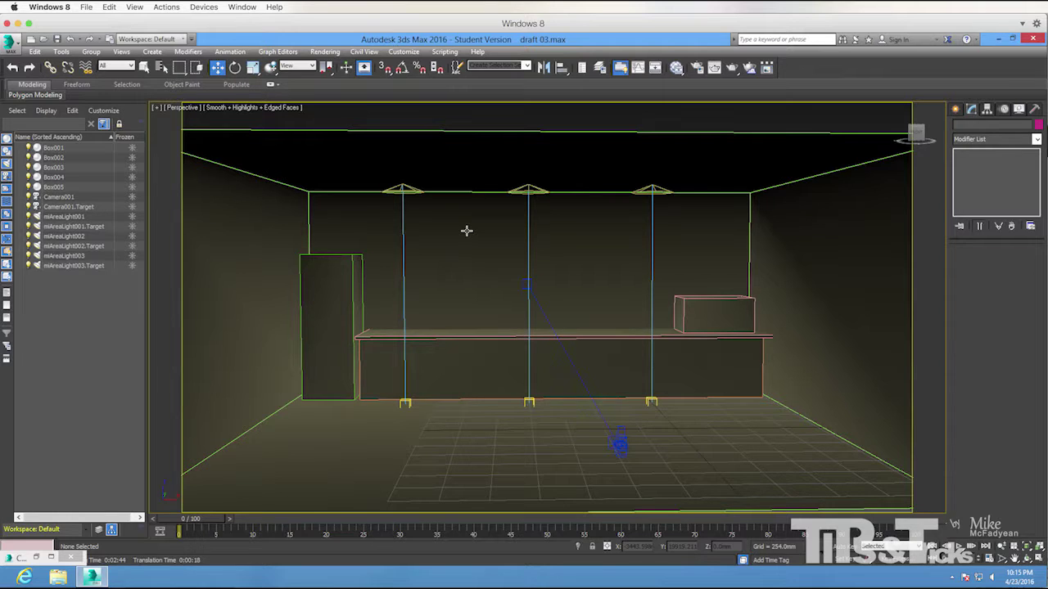
pyautogui.keyDown('alt'); pyautogui.moveTo(466, 230); pyautogui.dragTo(467, 231, button='middle'); pyautogui.keyUp('alt')
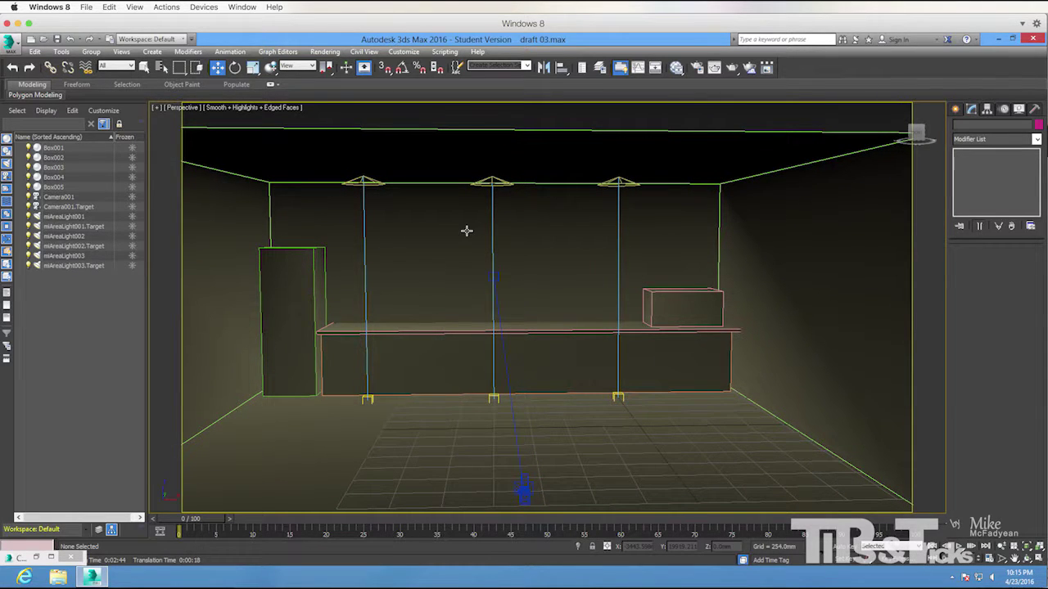
pyautogui.keyDown('alt'); pyautogui.moveTo(466, 231); pyautogui.dragTo(458, 233, button='middle'); pyautogui.keyUp('alt')
pyautogui.click(328, 264)
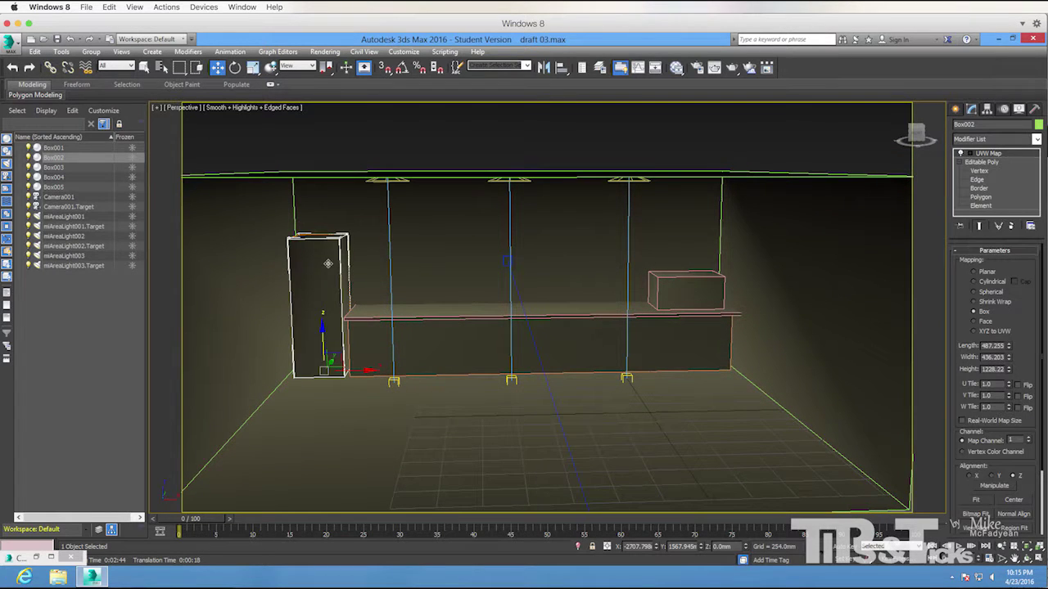
pyautogui.keyDown('alt'); pyautogui.moveTo(329, 264); pyautogui.dragTo(410, 324, button='middle'); pyautogui.keyUp('alt')
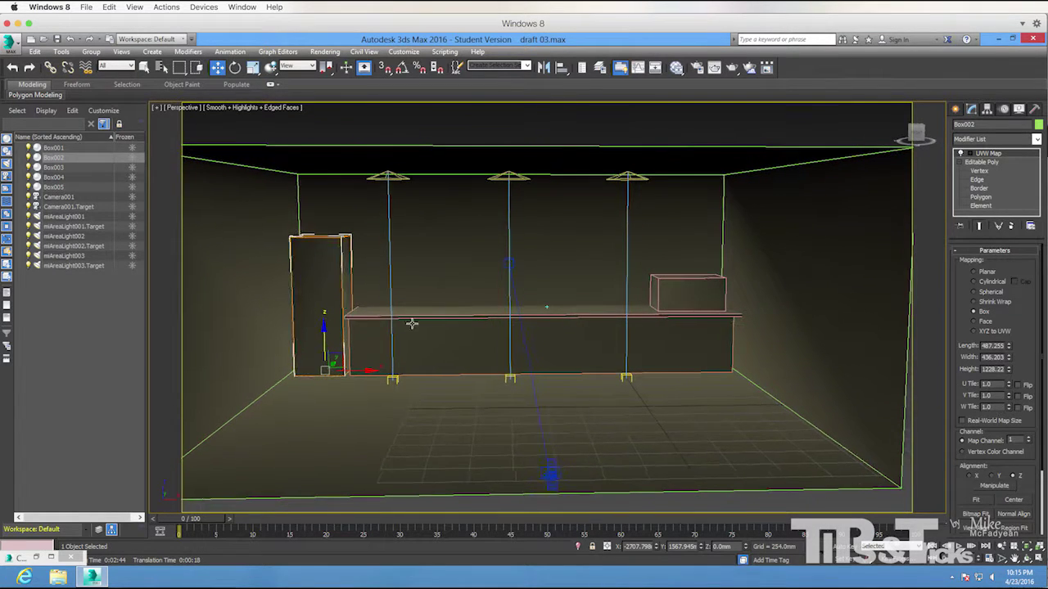
pyautogui.click(663, 297)
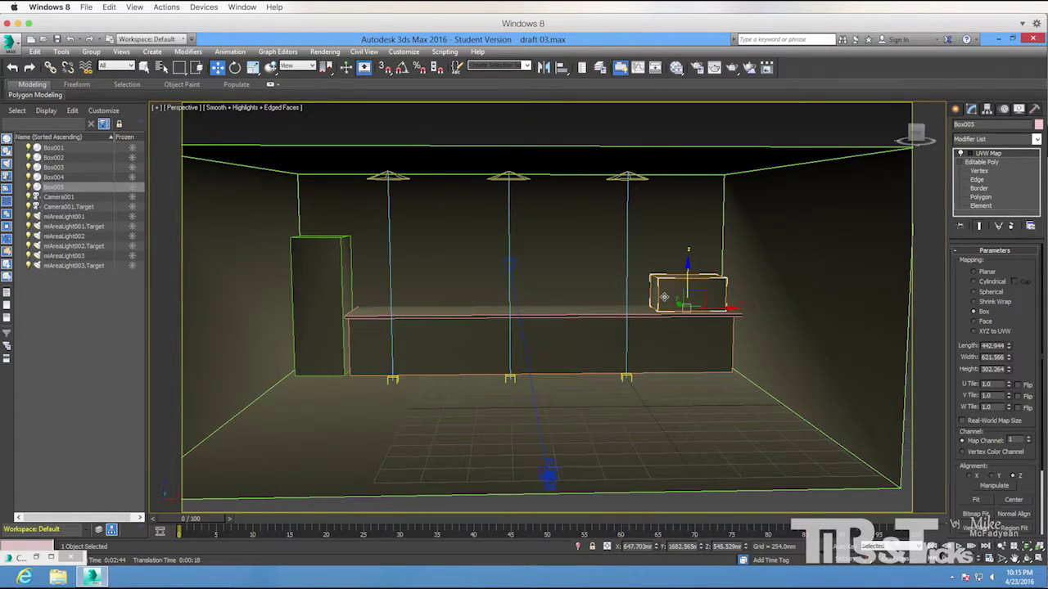
pyautogui.click(551, 339)
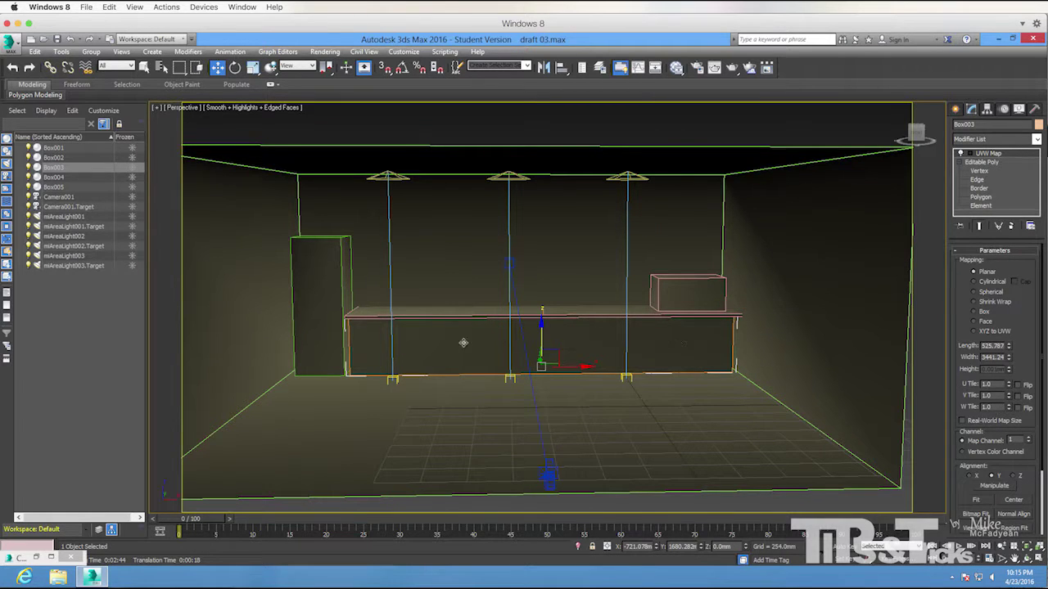
pyautogui.keyDown('alt'); pyautogui.moveTo(516, 347); pyautogui.dragTo(450, 401, button='middle'); pyautogui.keyUp('alt')
pyautogui.click(484, 314)
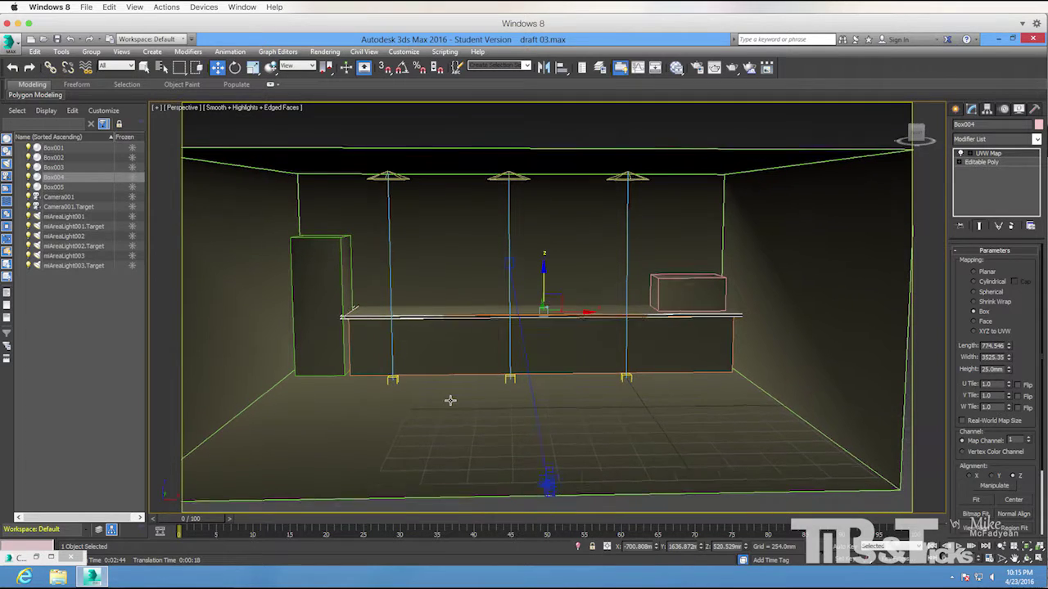
pyautogui.click(451, 400)
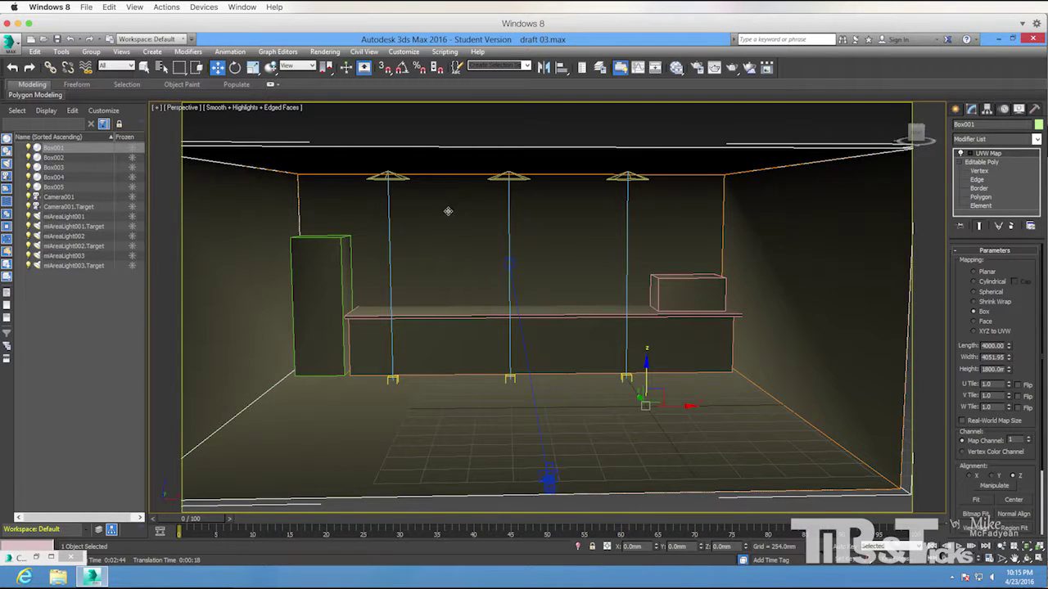
# Inspect the settings of the three ceiling area lights from miAreaLight001 to miAreaLight003, and clear the selection.
pyautogui.click(388, 177)
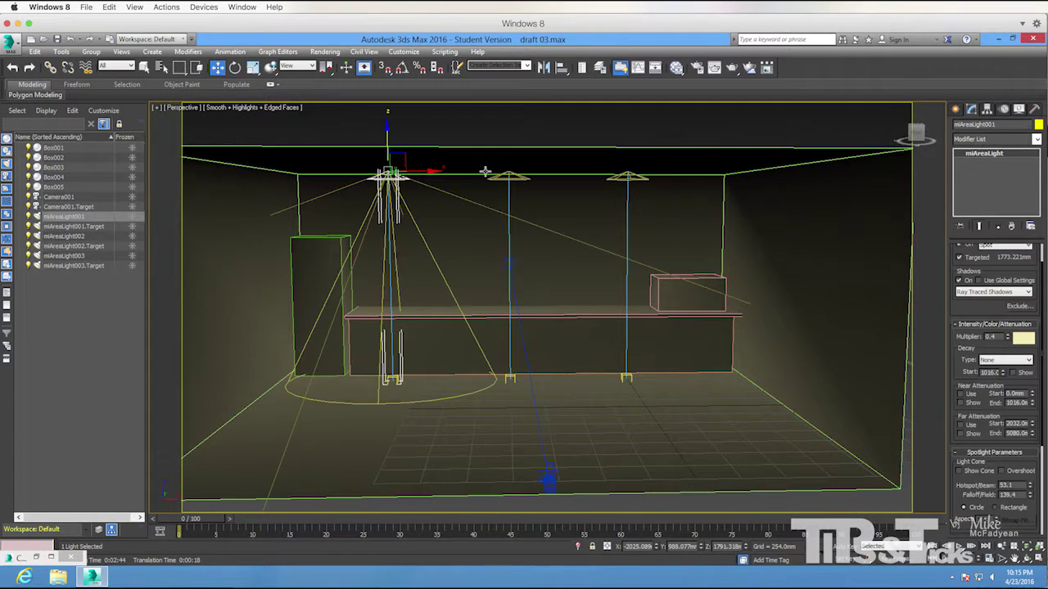
pyautogui.click(512, 178)
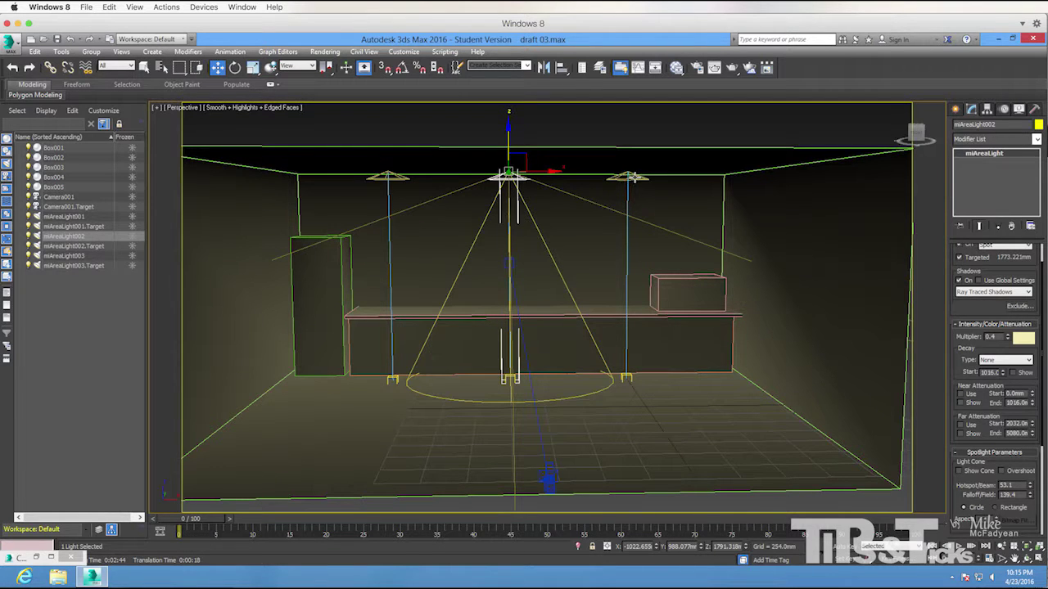
pyautogui.click(629, 177)
pyautogui.keyDown('alt'); pyautogui.moveTo(589, 328); pyautogui.dragTo(337, 415, button='middle'); pyautogui.keyUp('alt')
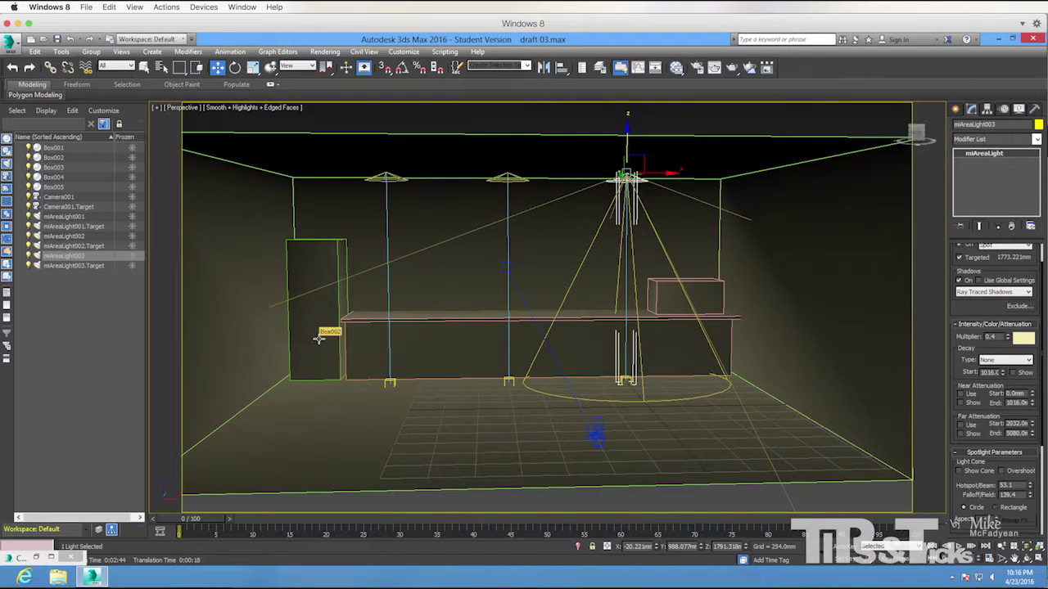
pyautogui.scroll(-3, 684, 296)
pyautogui.moveTo(684, 296)
pyautogui.keyDown('alt'); pyautogui.mouseDown(button='middle')
pyautogui.moveTo(697, 300)
pyautogui.moveTo(674, 297)
pyautogui.mouseUp(button='middle'); pyautogui.keyUp('alt')
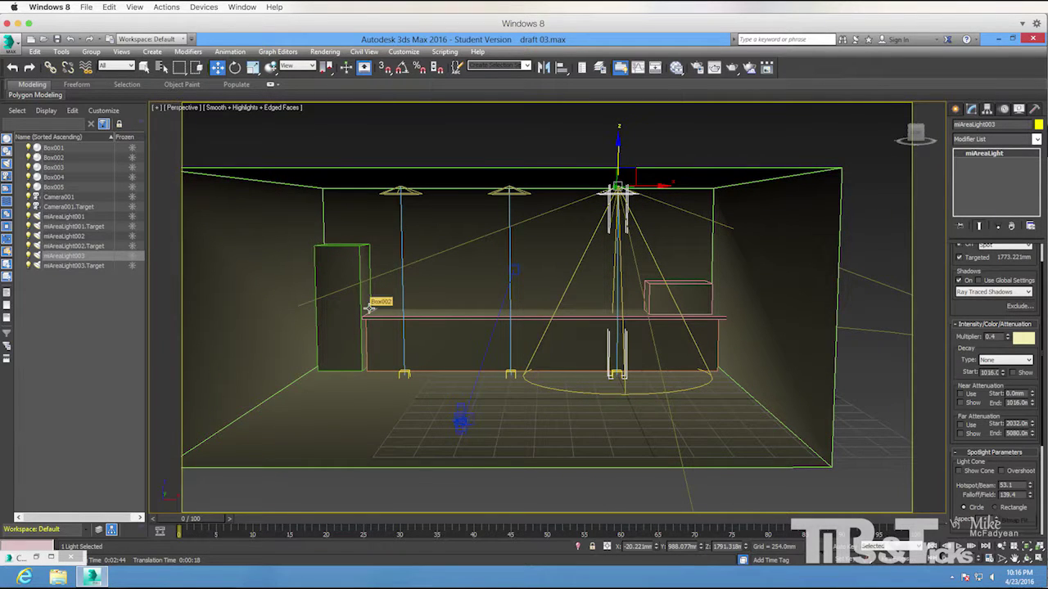
pyautogui.click(725, 153)
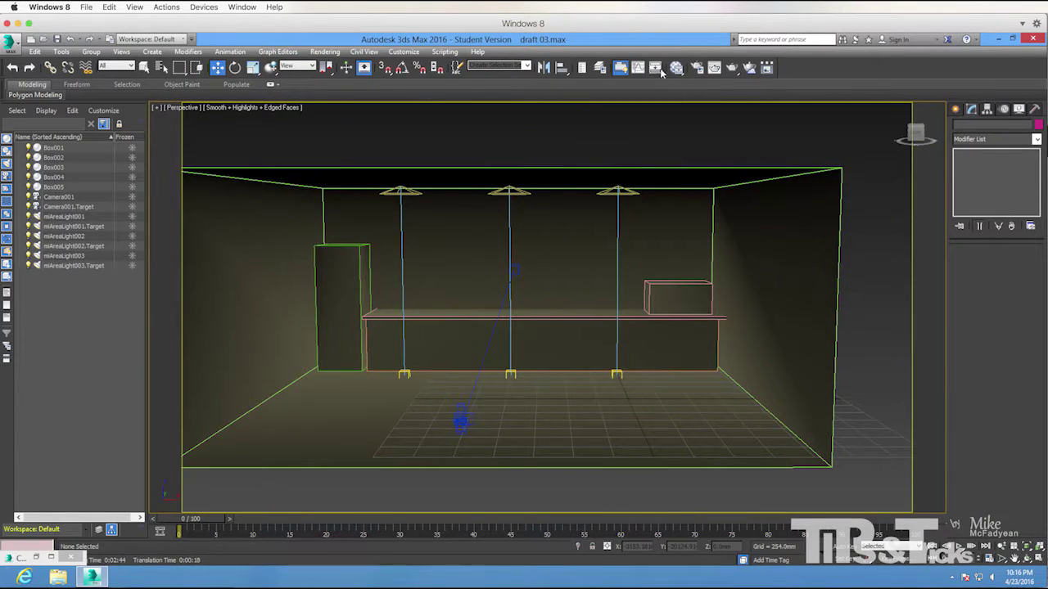
# Open the Slate Material Editor and nudge the Room and Fridge material trees slightly upward while checking the fridge's sub-materials.
pyautogui.click(676, 67)
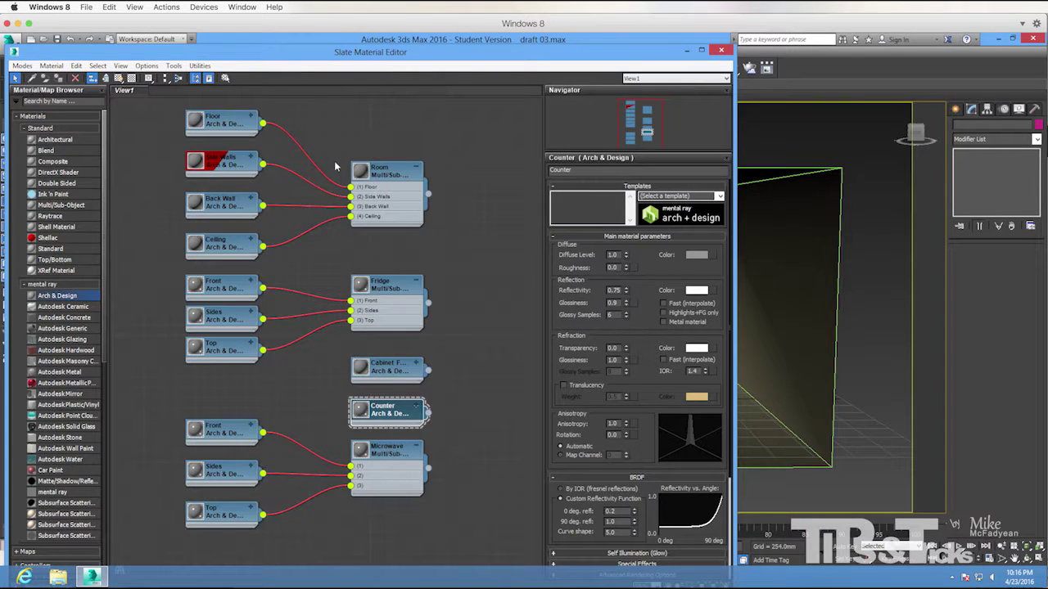
pyautogui.moveTo(379, 177)
pyautogui.mouseDown()
pyautogui.moveTo(368, 187)
pyautogui.moveTo(379, 168)
pyautogui.mouseUp()
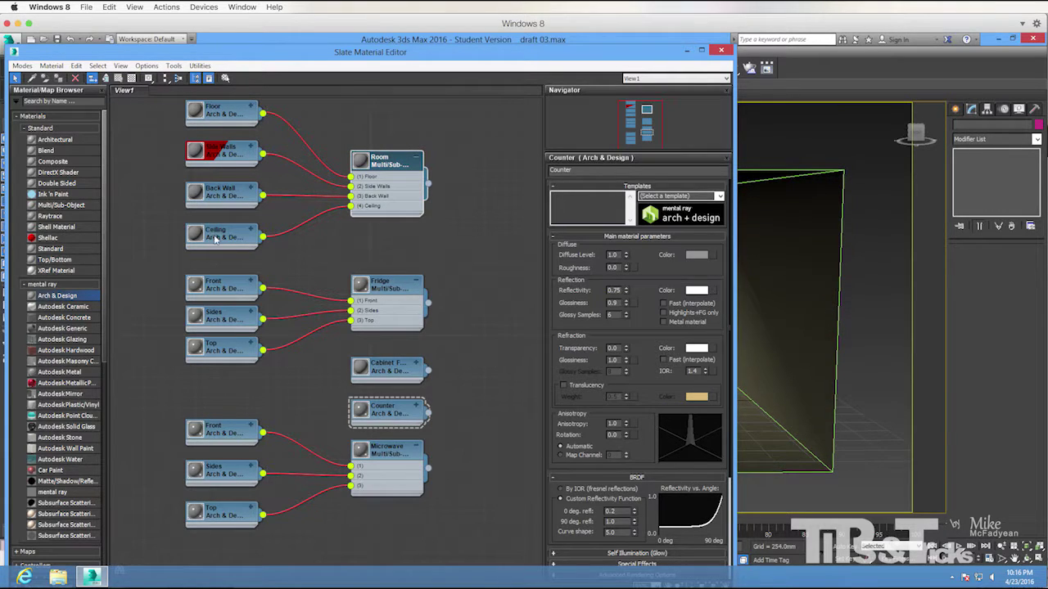
pyautogui.moveTo(392, 285)
pyautogui.mouseDown()
pyautogui.moveTo(380, 283)
pyautogui.moveTo(391, 278)
pyautogui.mouseUp()
pyautogui.click(221, 281)
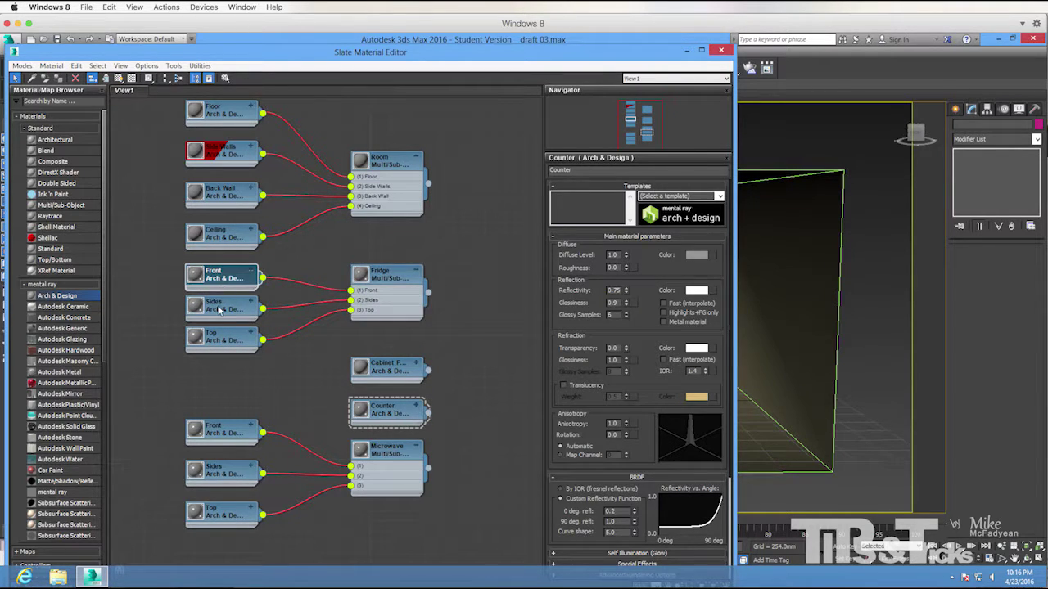
pyautogui.click(219, 310)
pyautogui.click(218, 339)
# Nudge the cabinet, counter and microwave material nodes slightly upward, and close the material editor after checking the microwave's sub-materials.
pyautogui.moveTo(388, 373); pyautogui.dragTo(388, 352)
pyautogui.moveTo(397, 413); pyautogui.dragTo(395, 404)
pyautogui.moveTo(393, 449); pyautogui.dragTo(395, 443)
pyautogui.click(224, 423)
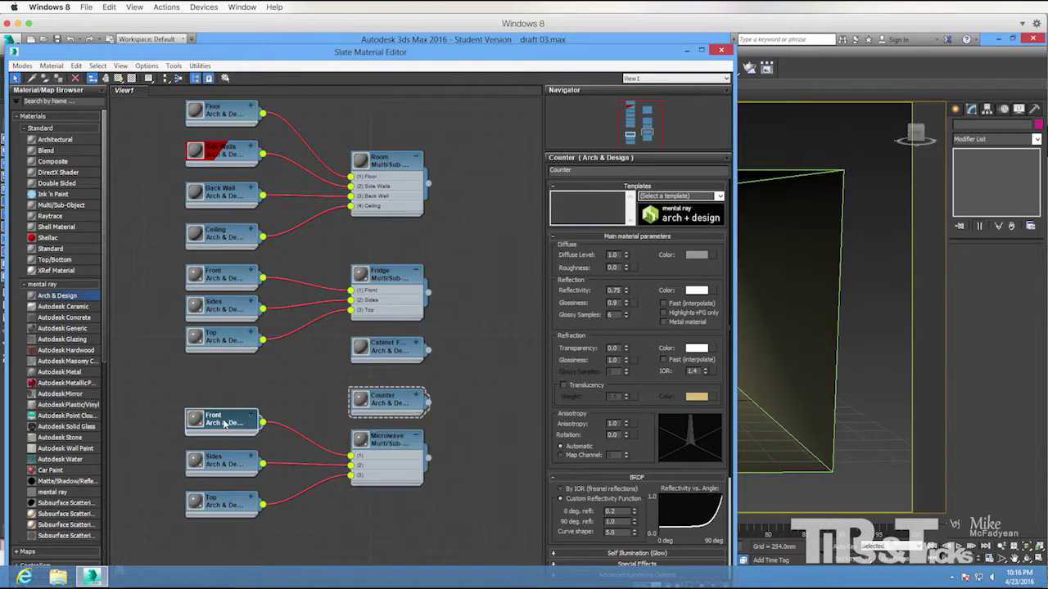
pyautogui.click(219, 466)
pyautogui.click(218, 507)
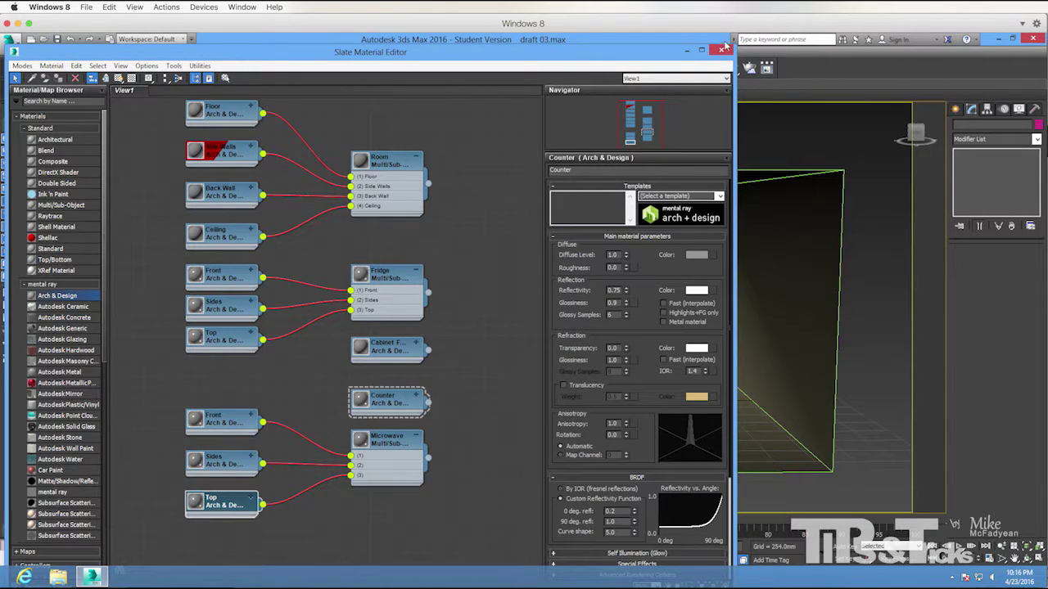
pyautogui.click(721, 52)
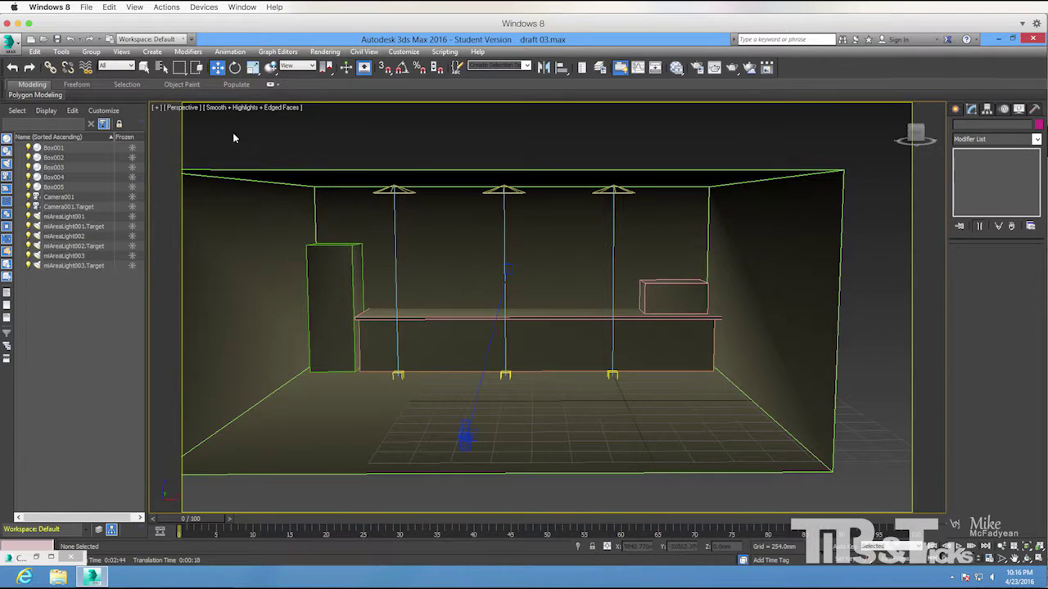
# Switch the perspective viewport to Camera001 and render the view, moving the rendered frame window aside.
pyautogui.click(188, 109)
pyautogui.moveTo(300, 122)
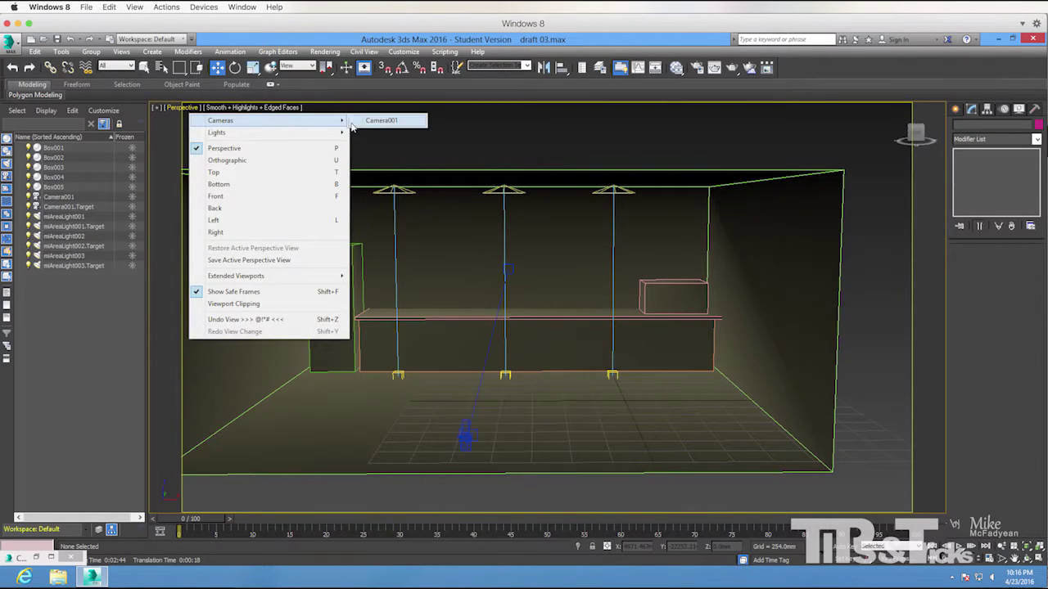
pyautogui.click(367, 124)
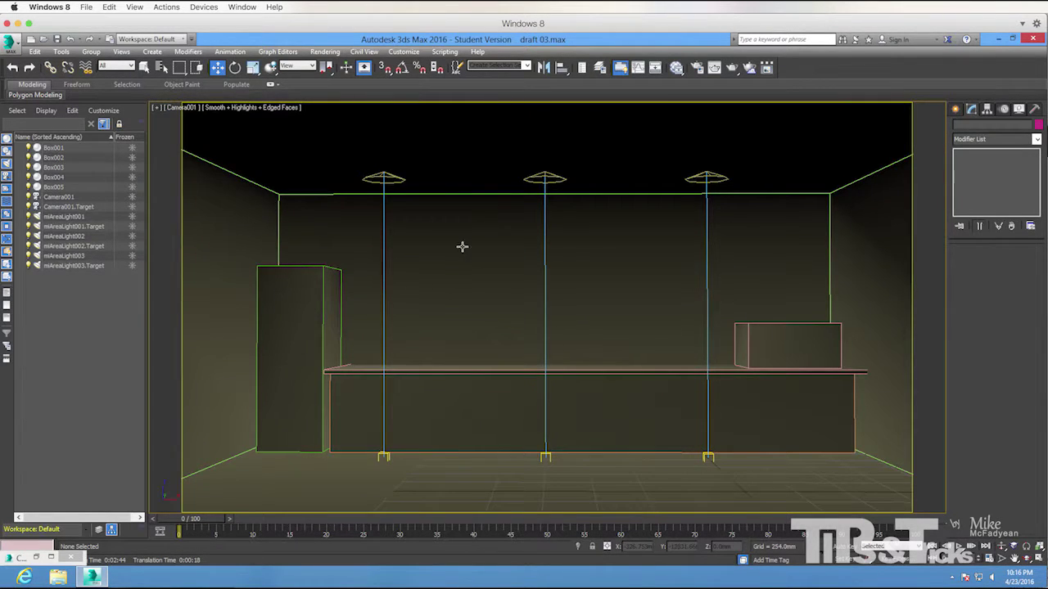
pyautogui.hotkey('shift', 'q')
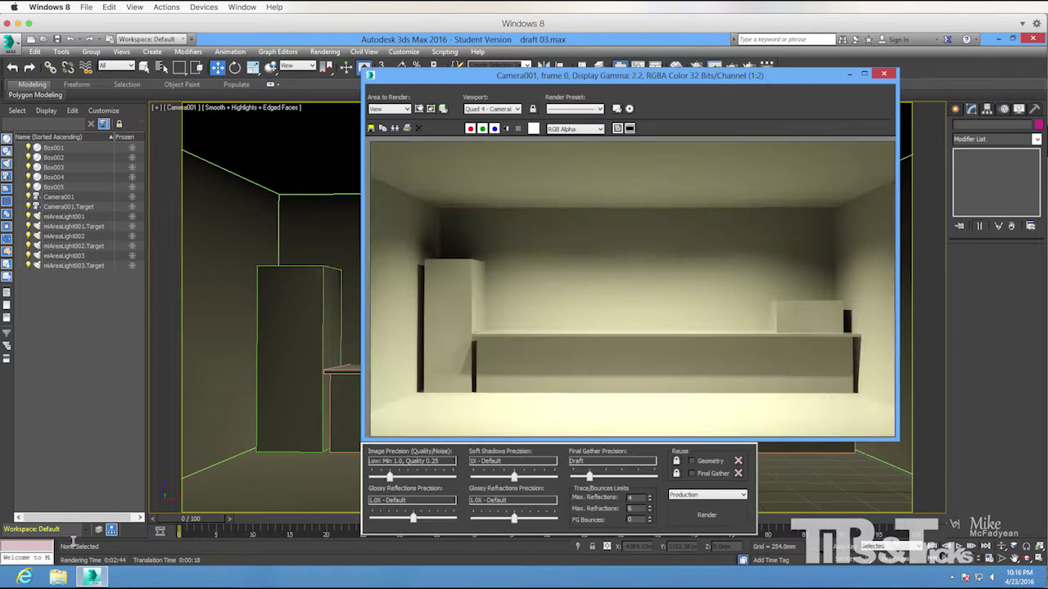
pyautogui.moveTo(682, 75); pyautogui.dragTo(531, 87)
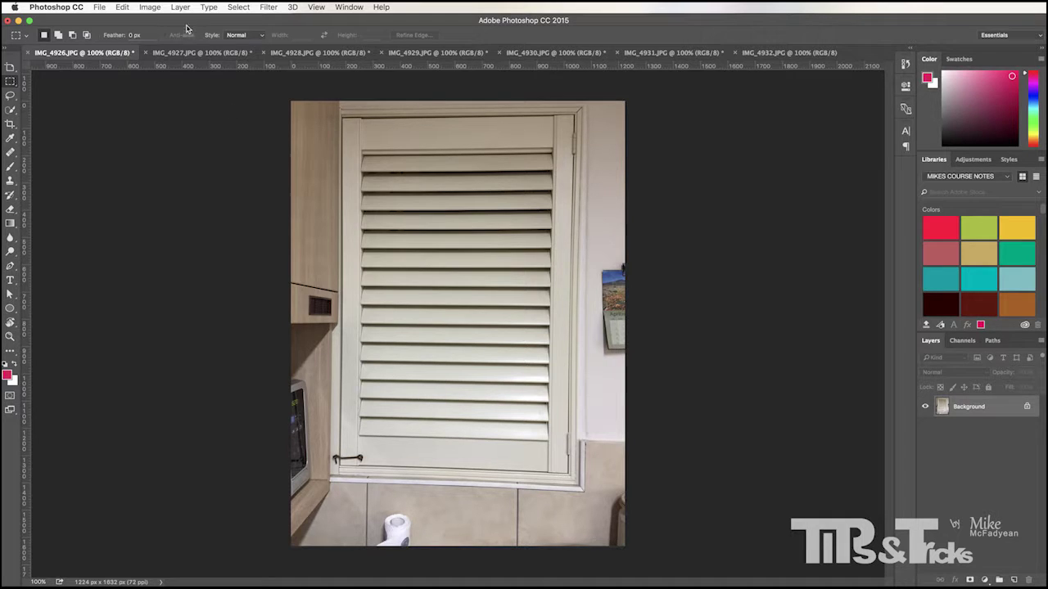
# Look through the open kitchen reference photos up to IMG_4932.JPG and back to the shutter photo IMG_4926.JPG.
pyautogui.click(185, 53)
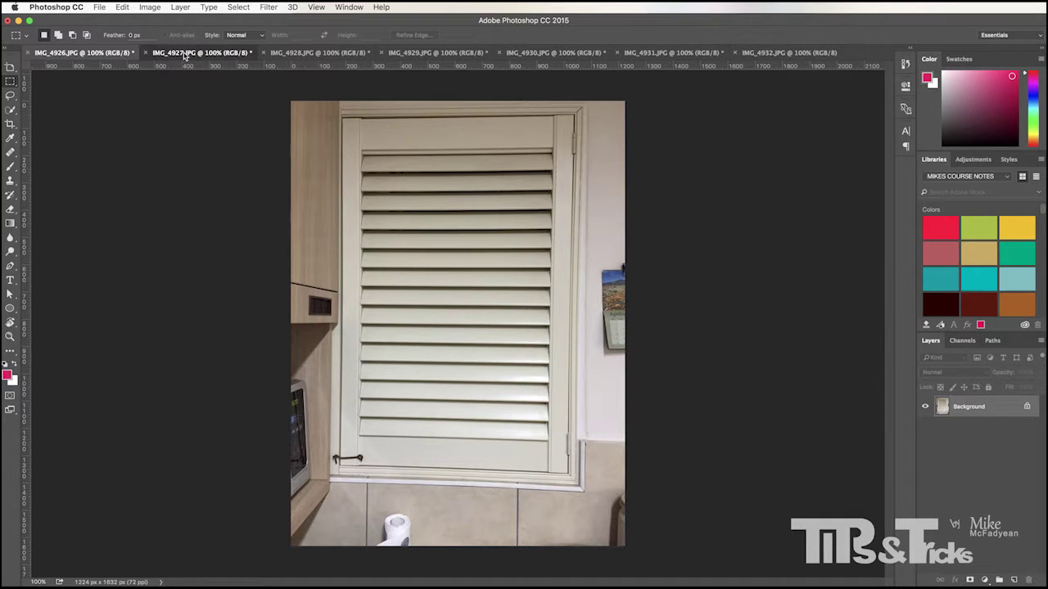
pyautogui.click(290, 54)
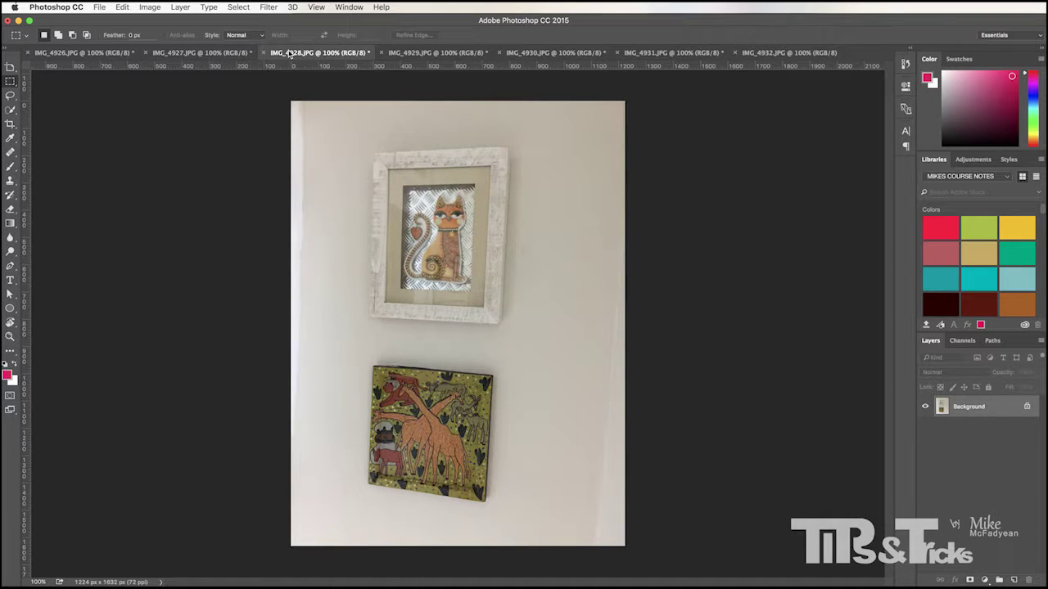
pyautogui.click(427, 53)
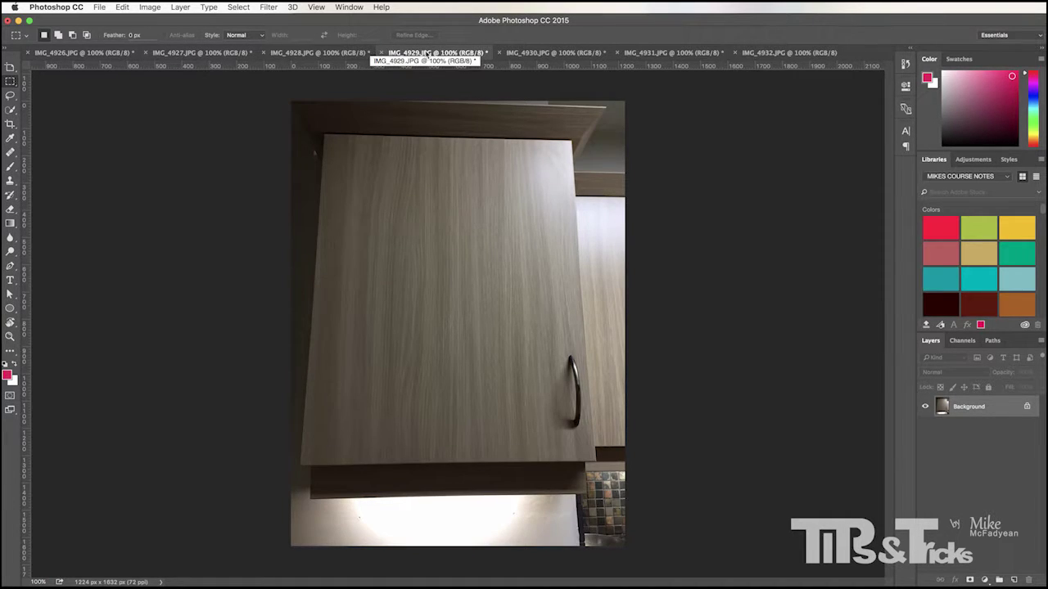
pyautogui.click(542, 54)
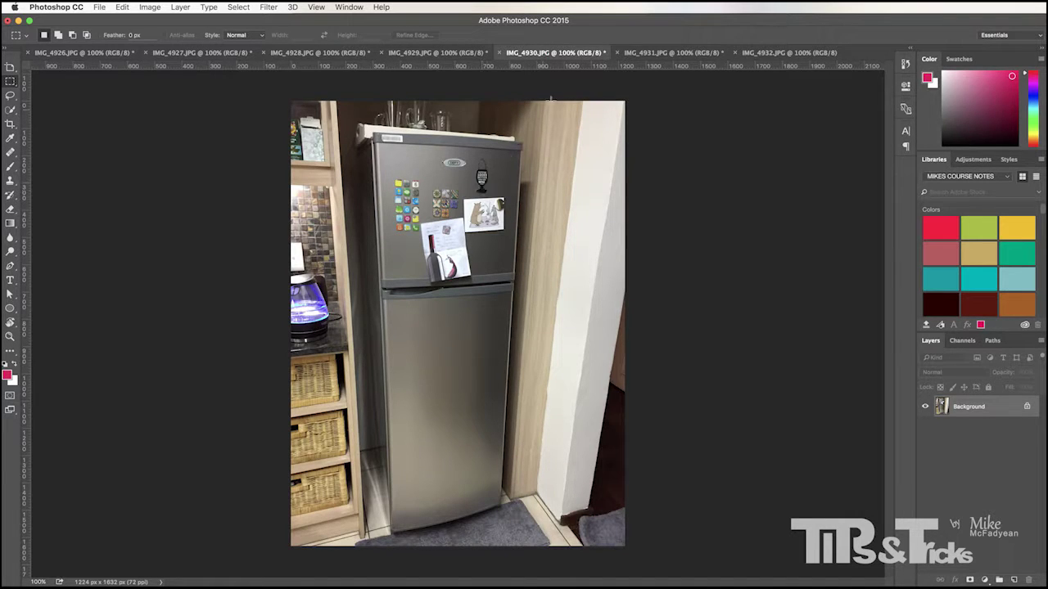
pyautogui.click(647, 53)
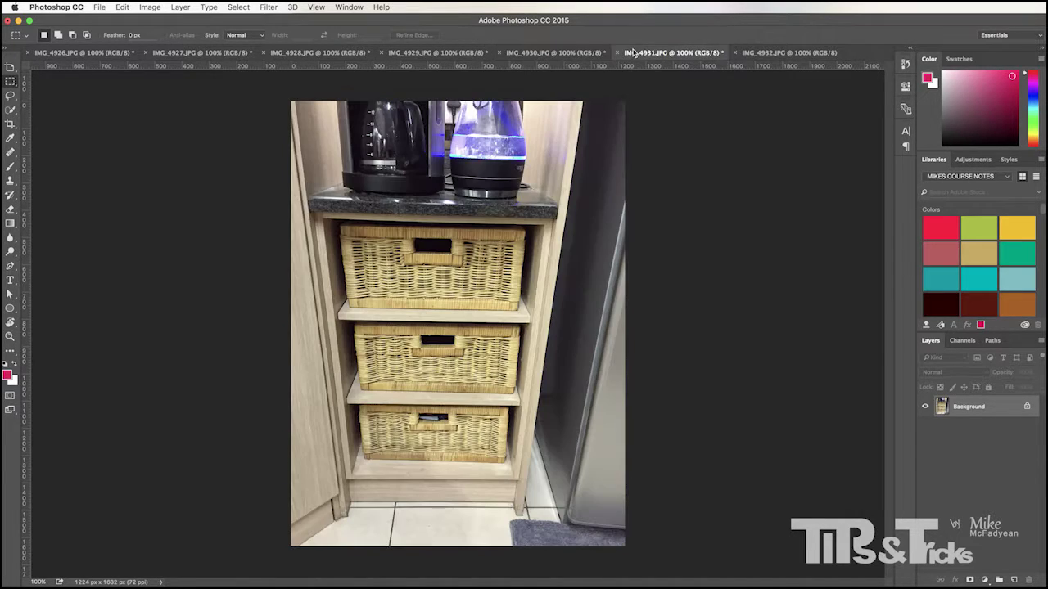
pyautogui.click(776, 54)
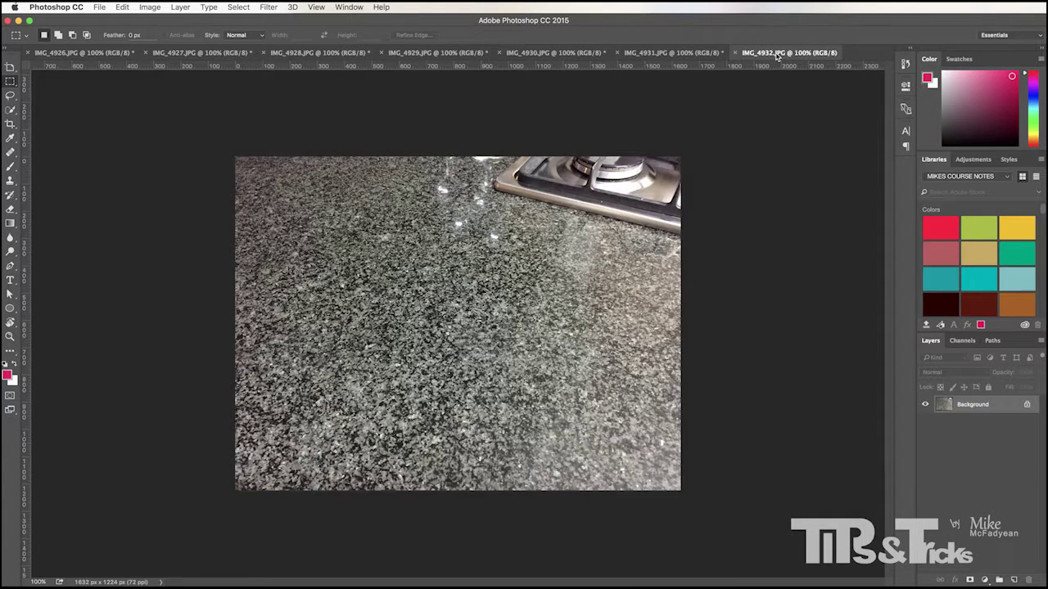
pyautogui.click(625, 55)
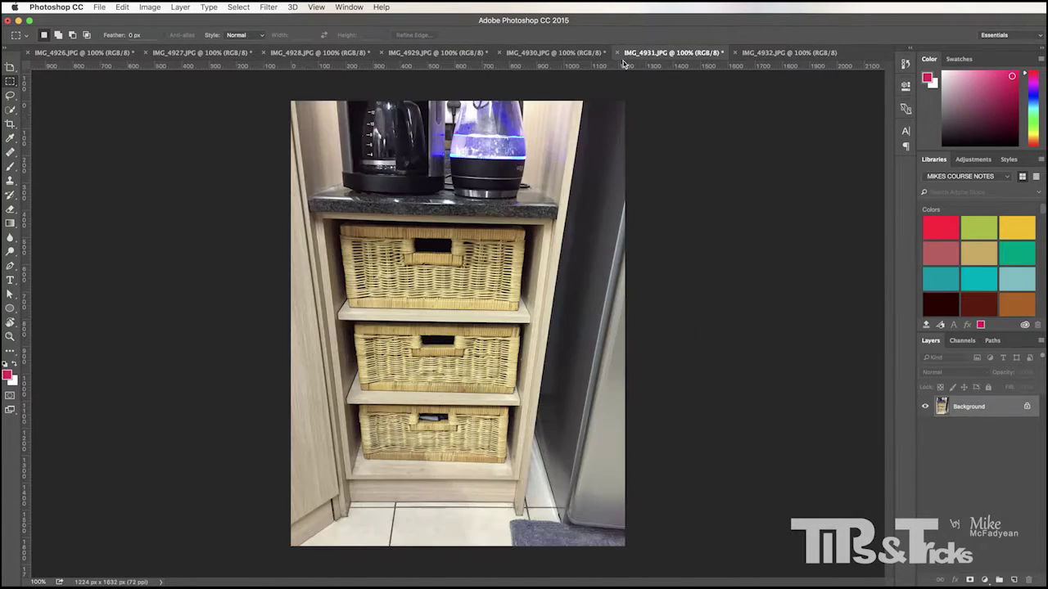
pyautogui.click(545, 56)
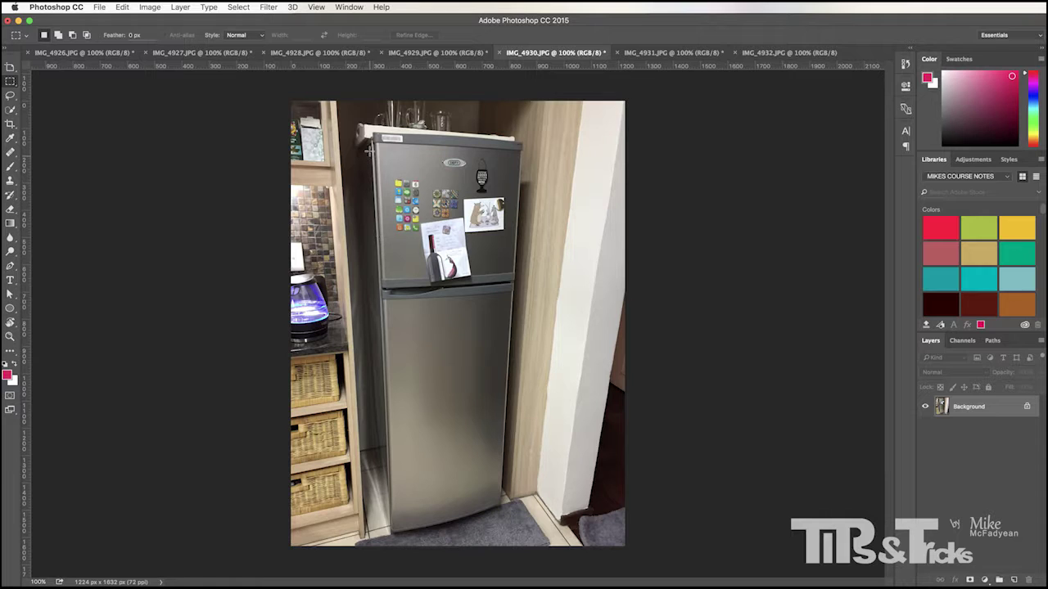
pyautogui.click(434, 52)
pyautogui.click(319, 52)
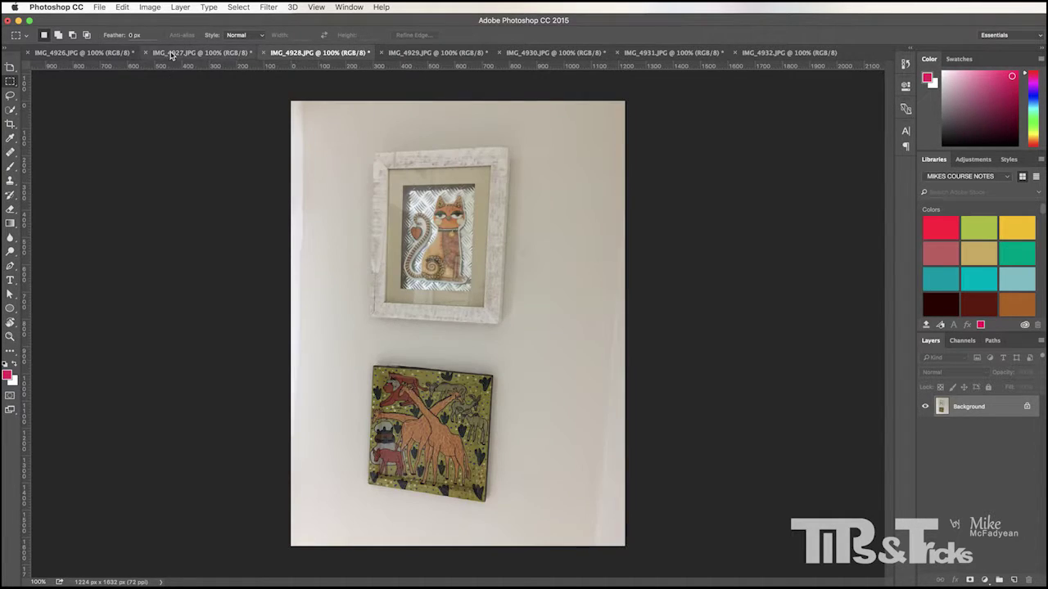
pyautogui.click(172, 52)
pyautogui.click(80, 54)
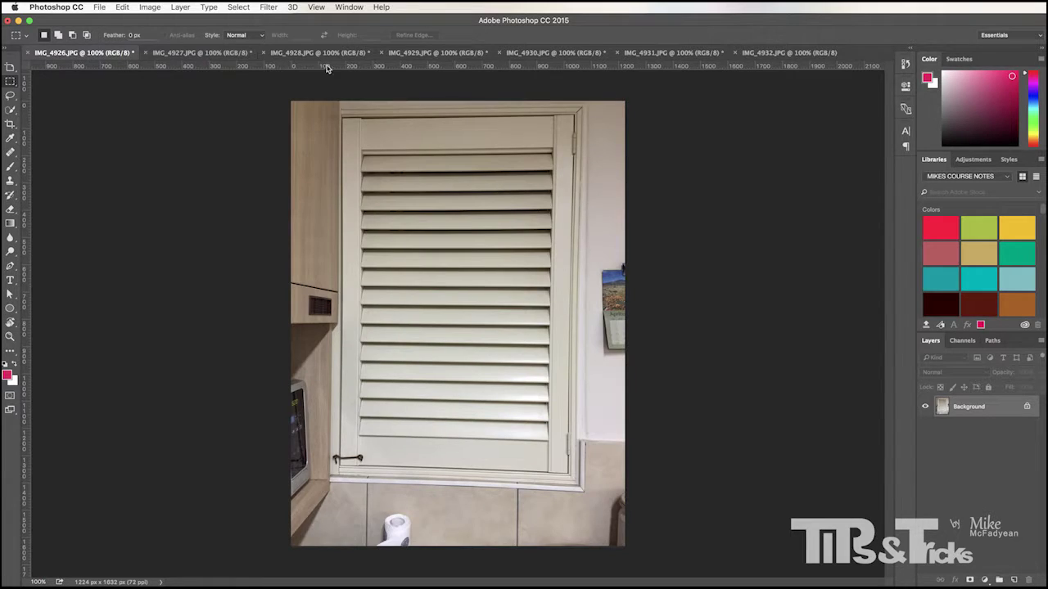
# Bring up the fridge photo IMG_4930.JPG and draw a Perspective Crop frame around the whole fridge.
pyautogui.click(407, 52)
pyautogui.click(530, 52)
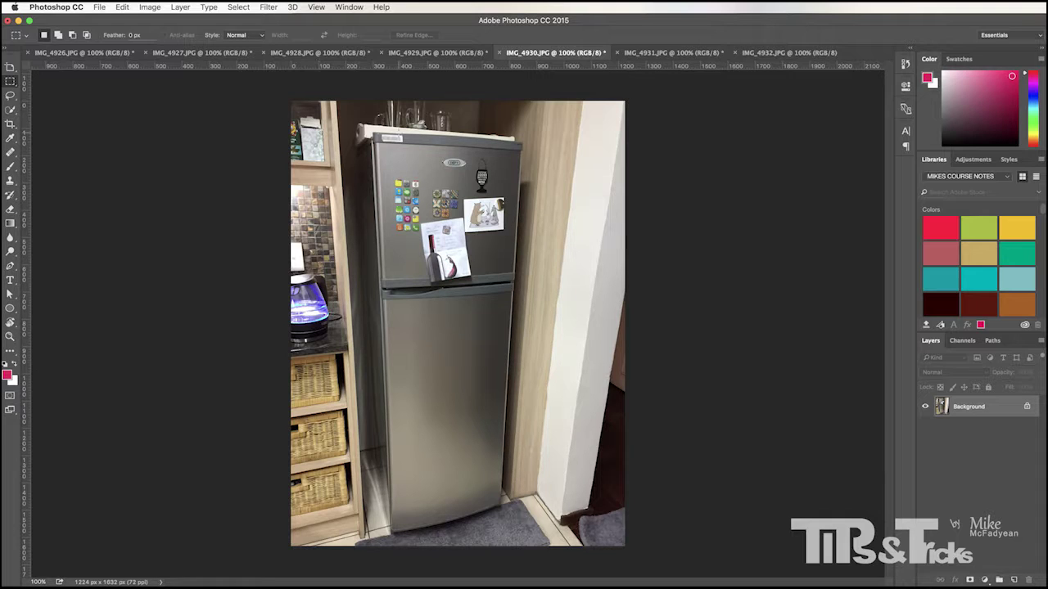
pyautogui.click(10, 125)
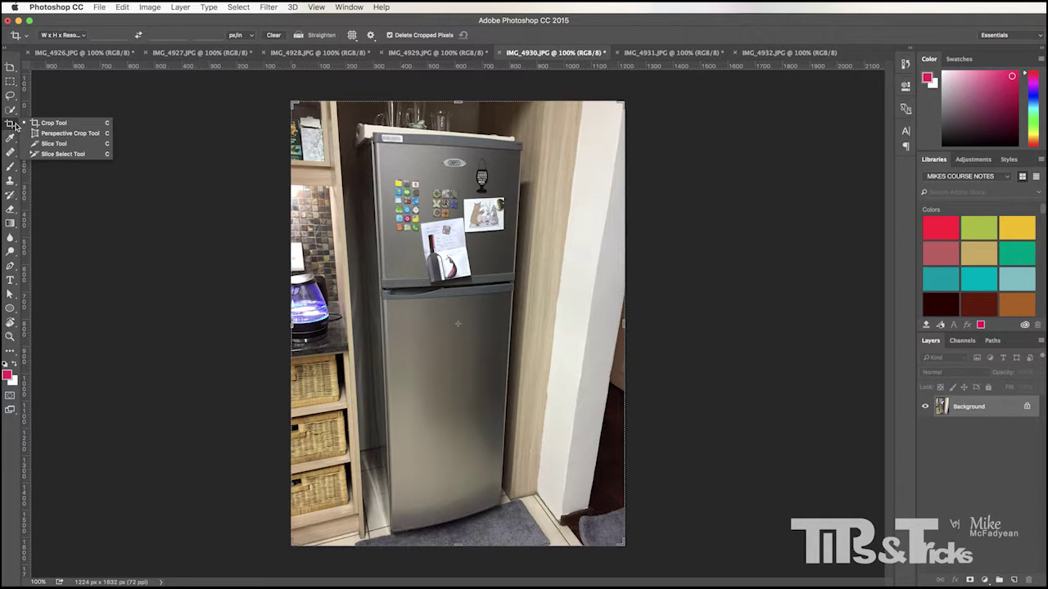
pyautogui.click(40, 134)
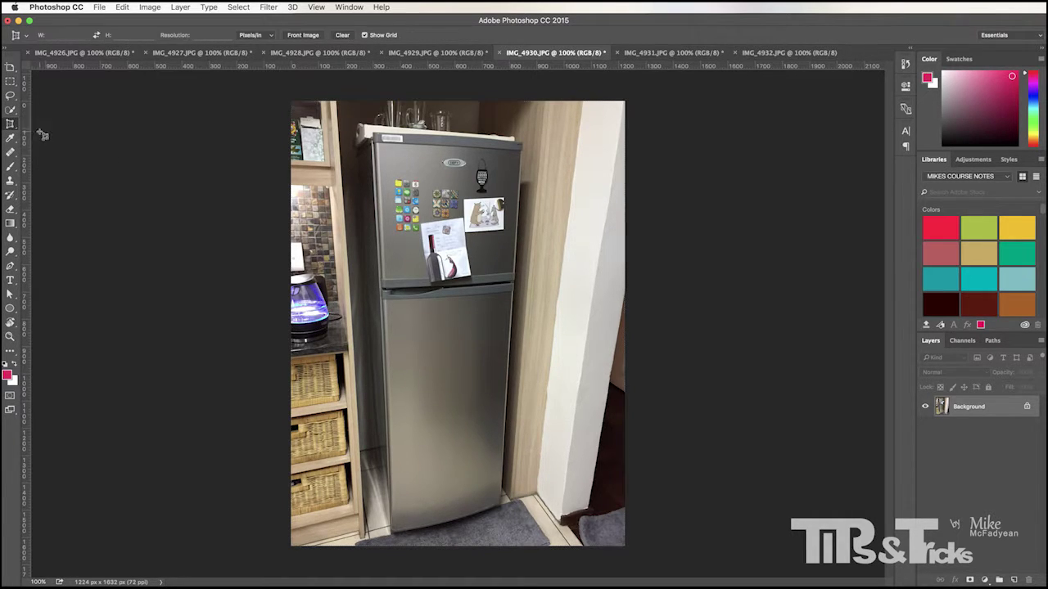
pyautogui.moveTo(354, 121); pyautogui.dragTo(533, 536)
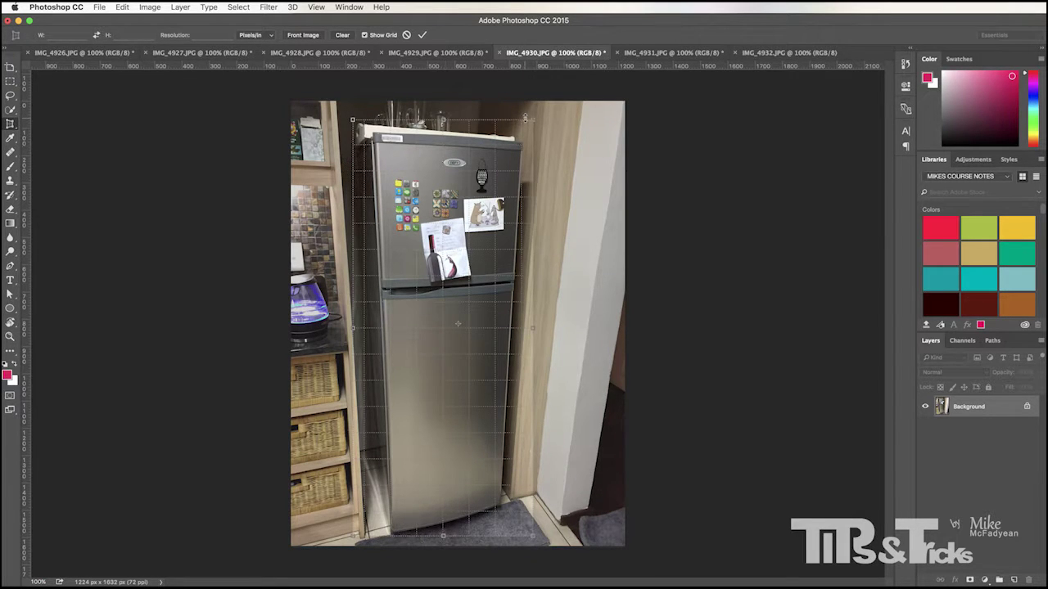
# Fit the four perspective crop corners to the corners of the fridge front and apply the crop.
pyautogui.moveTo(535, 124); pyautogui.dragTo(521, 143)
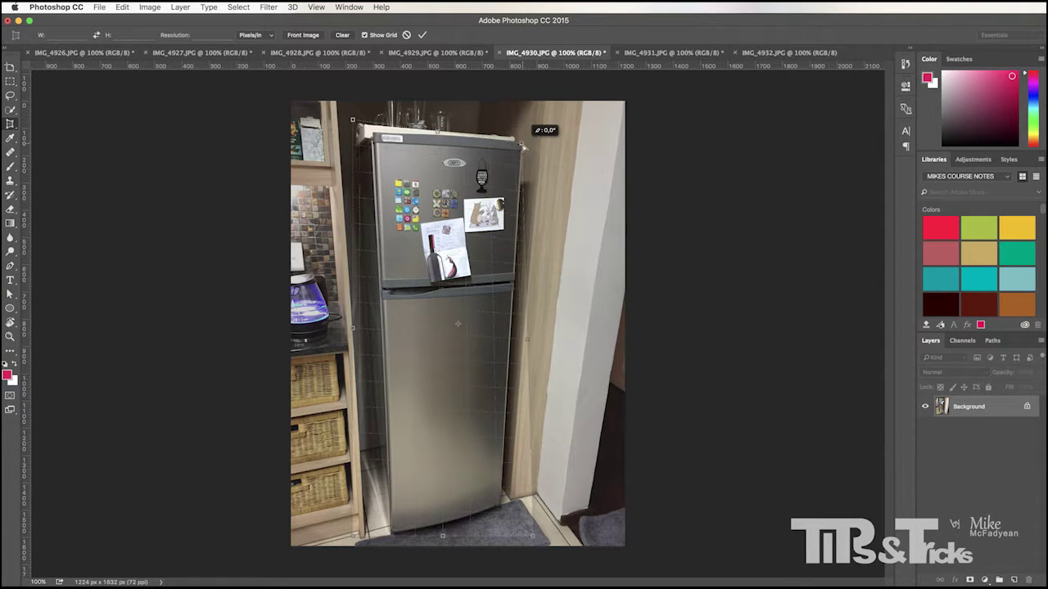
pyautogui.moveTo(352, 121); pyautogui.dragTo(375, 141)
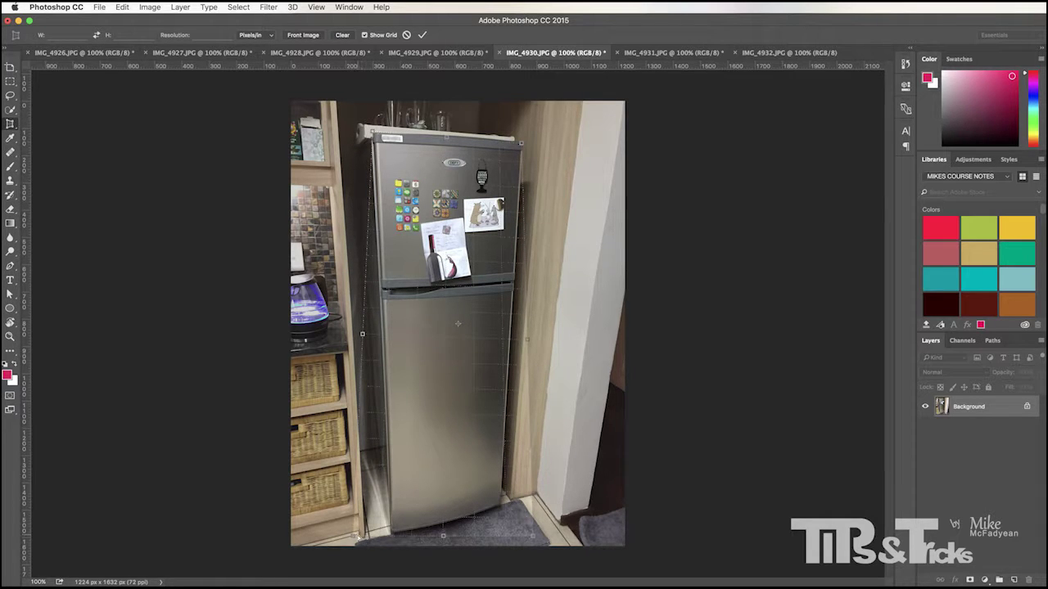
pyautogui.moveTo(354, 541); pyautogui.dragTo(394, 537)
pyautogui.moveTo(534, 538); pyautogui.dragTo(499, 503)
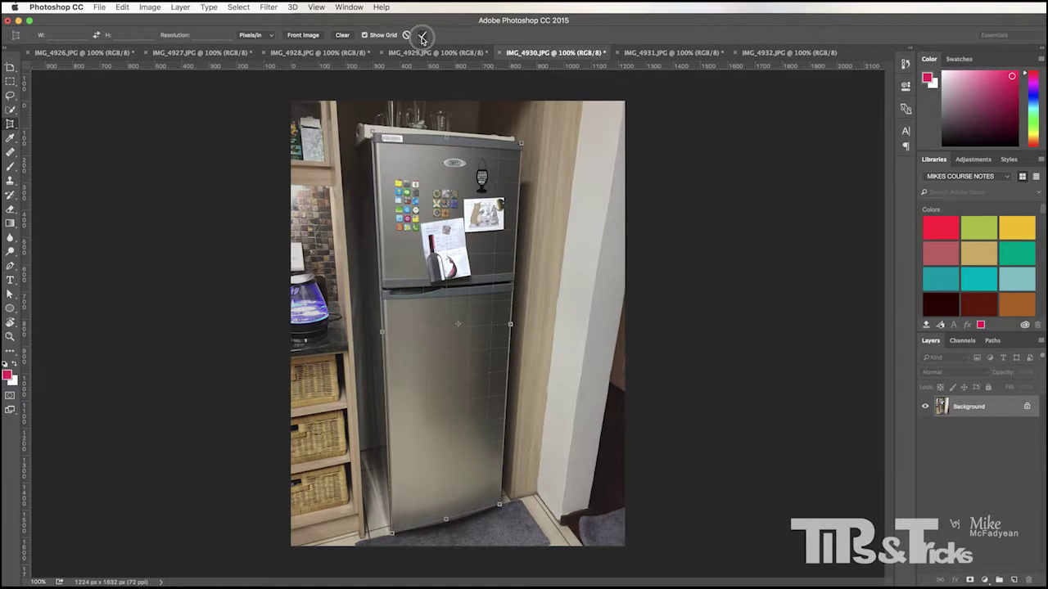
pyautogui.click(422, 35)
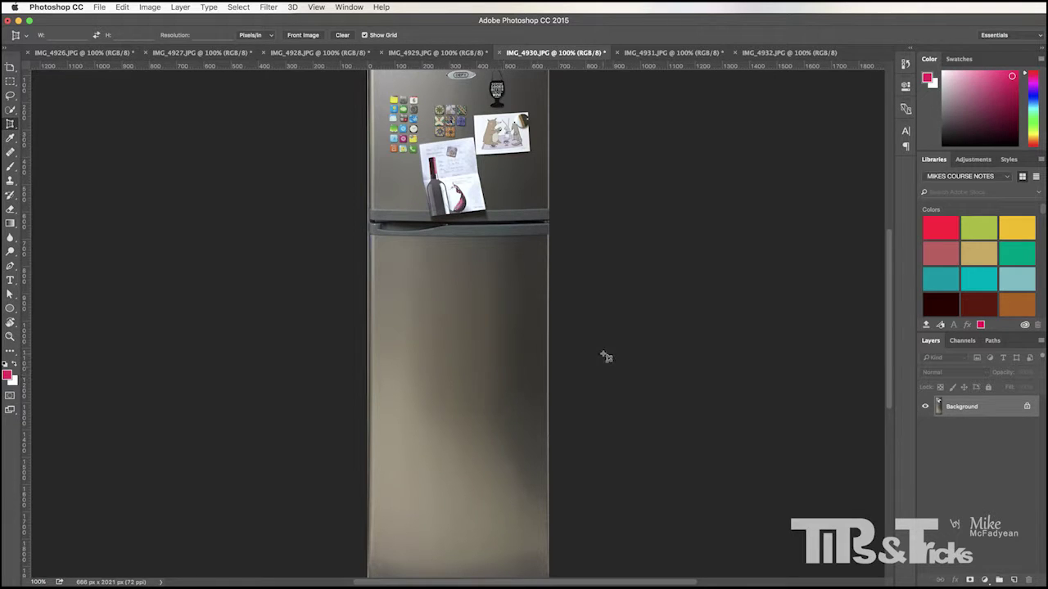
pyautogui.press('super+0')
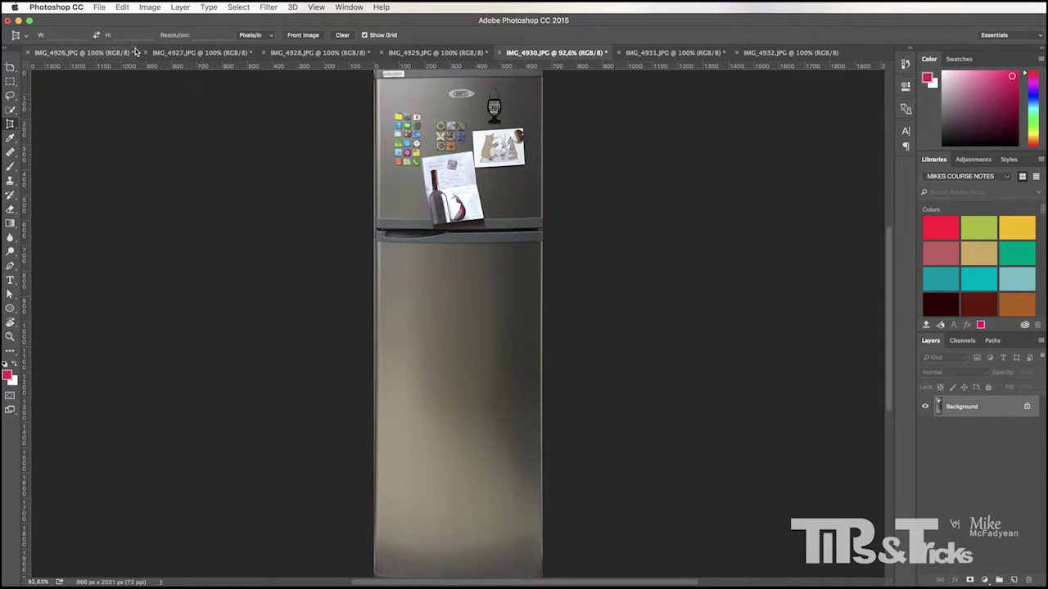
# Start saving a copy of the cropped fridge photo in the Low Poly Room and Materials project's sceneassets/images folder.
pyautogui.click(99, 8)
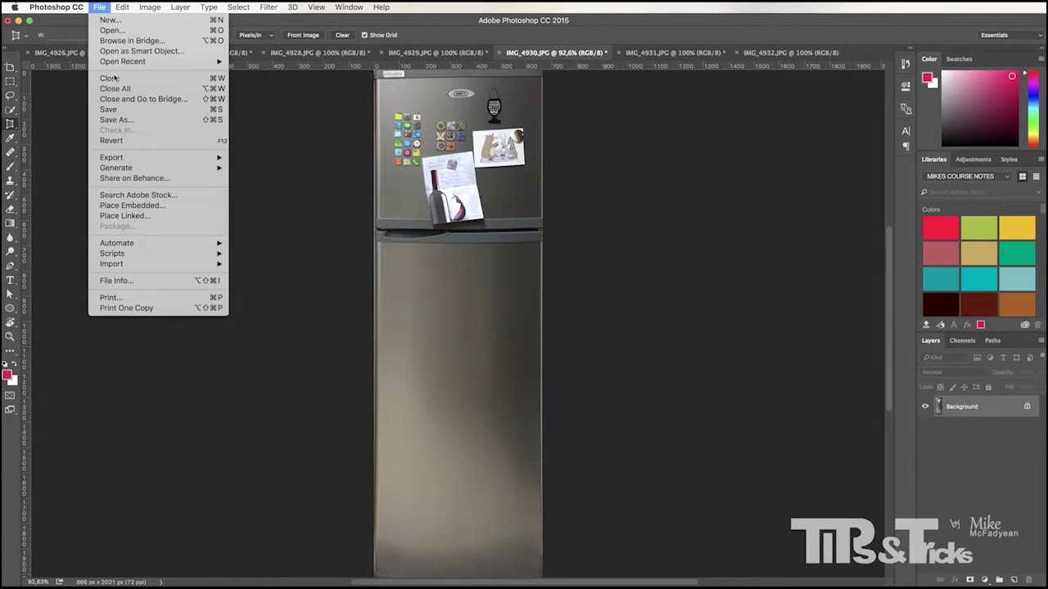
pyautogui.click(117, 119)
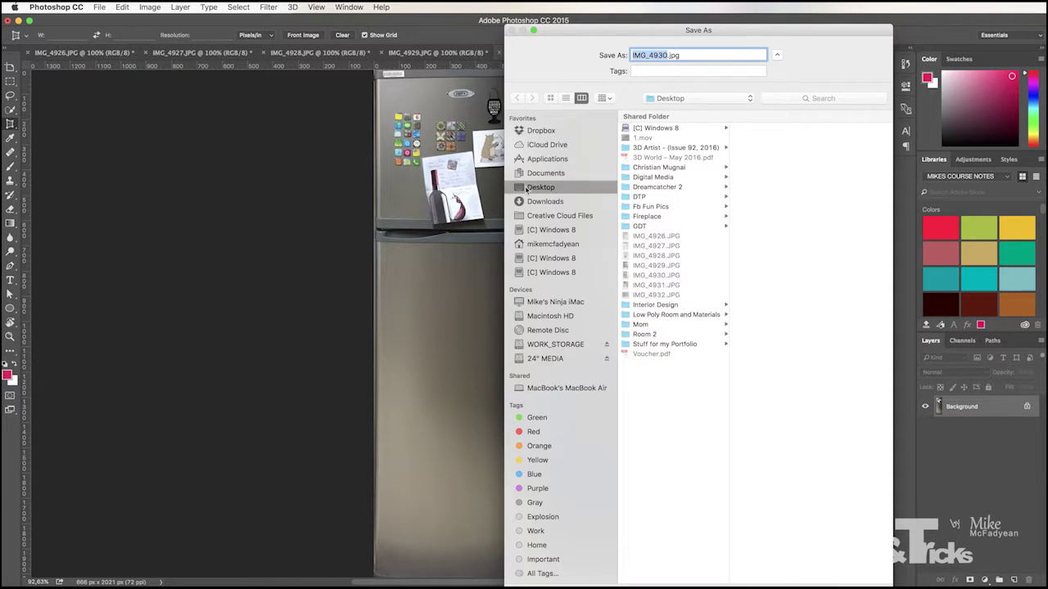
pyautogui.click(673, 316)
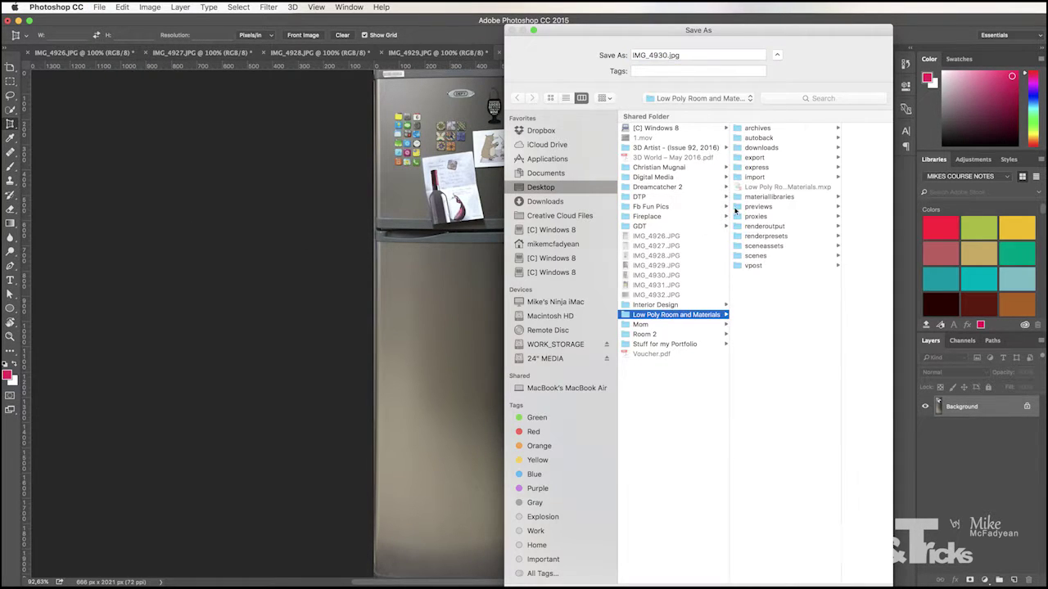
pyautogui.click(763, 246)
pyautogui.click(810, 148)
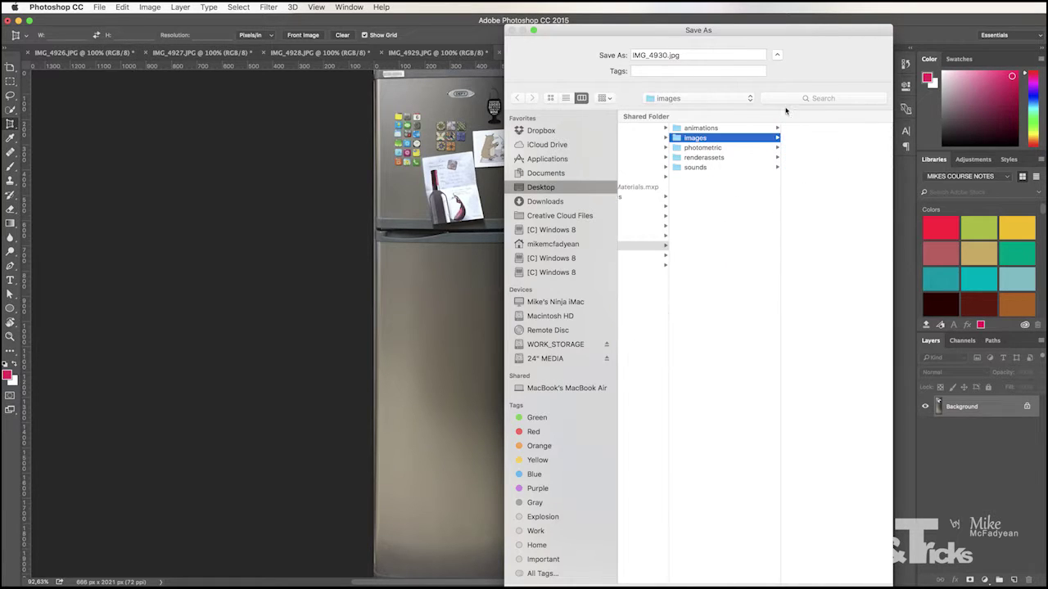
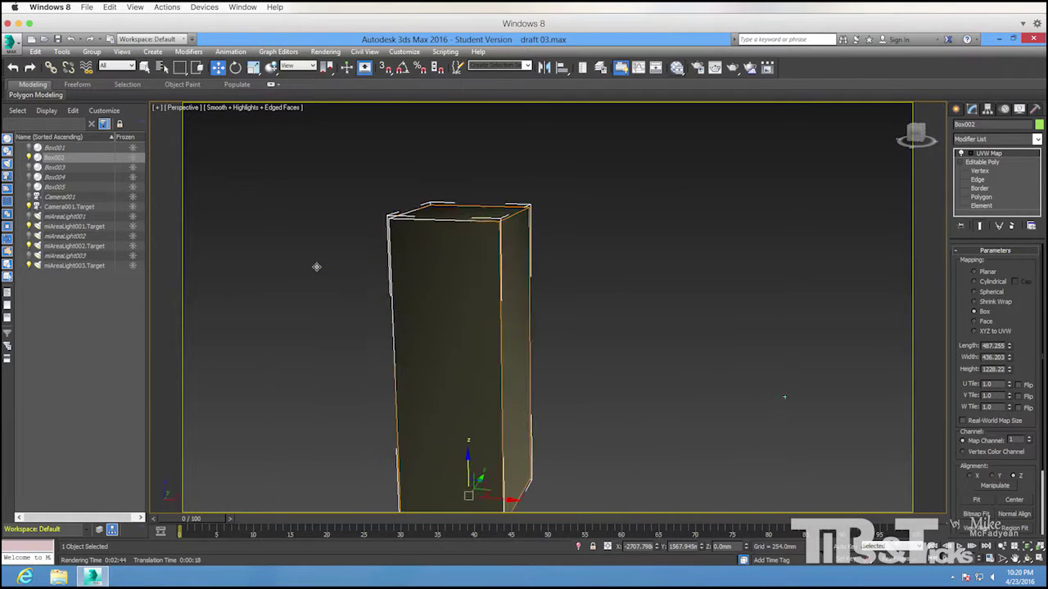
# In 3ds Max, open the Slate Material Editor, move the Fridge material tree slightly down, and show its Front sub-material's parameters.
pyautogui.click(678, 67)
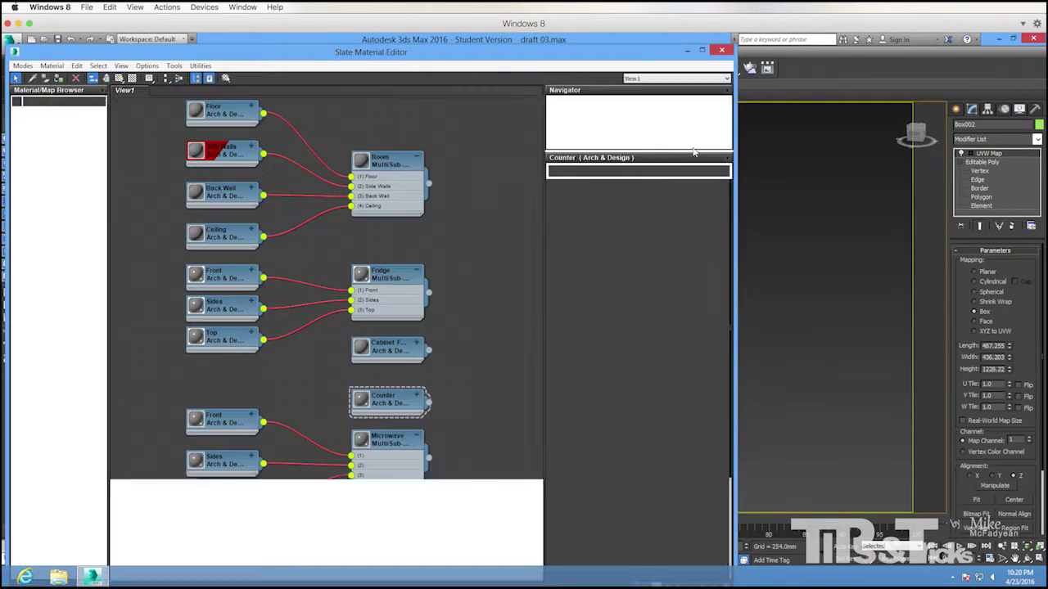
pyautogui.moveTo(390, 276); pyautogui.dragTo(378, 306)
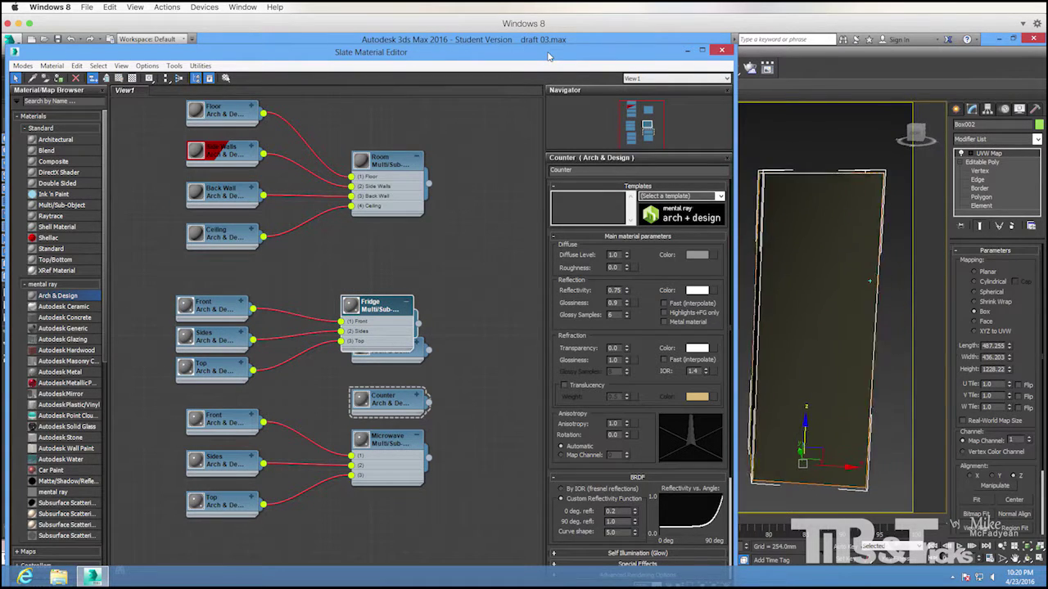
pyautogui.doubleClick(201, 308)
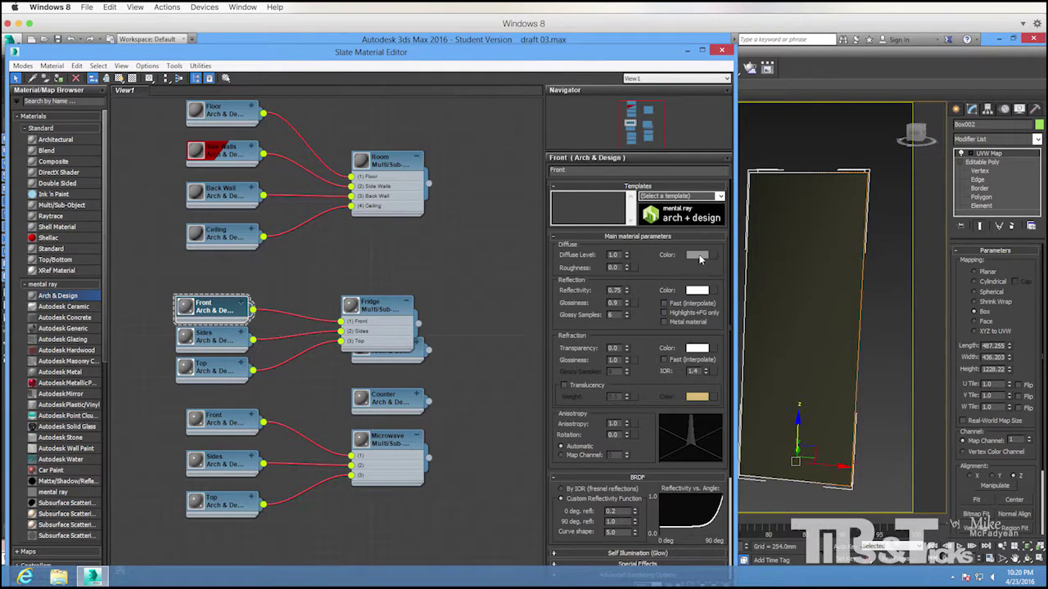
# Add a Bitmap map to the diffuse color of the fridge's Front material.
pyautogui.click(711, 254)
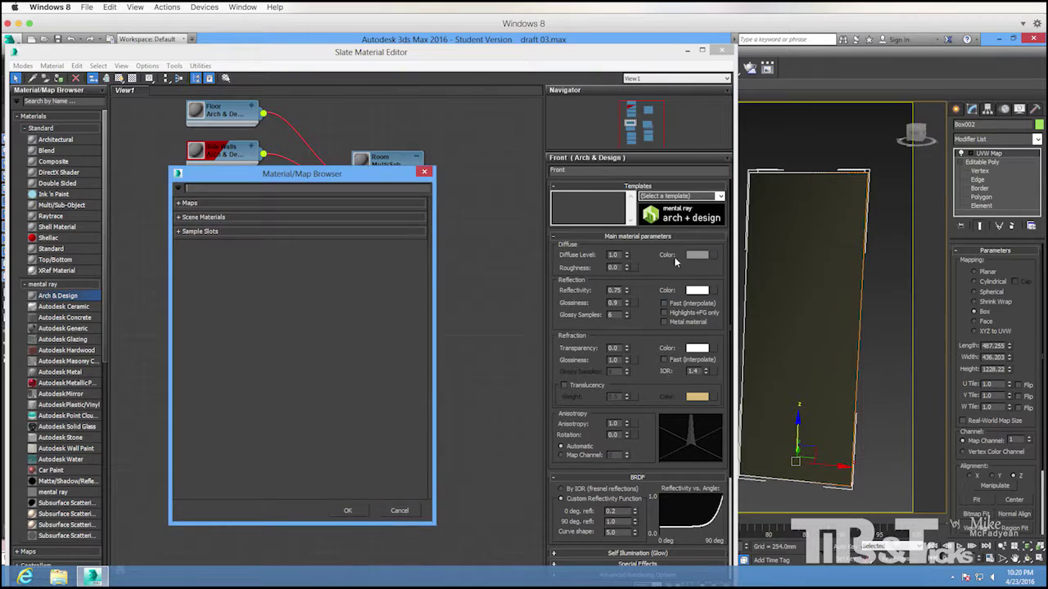
pyautogui.click(264, 204)
pyautogui.click(206, 216)
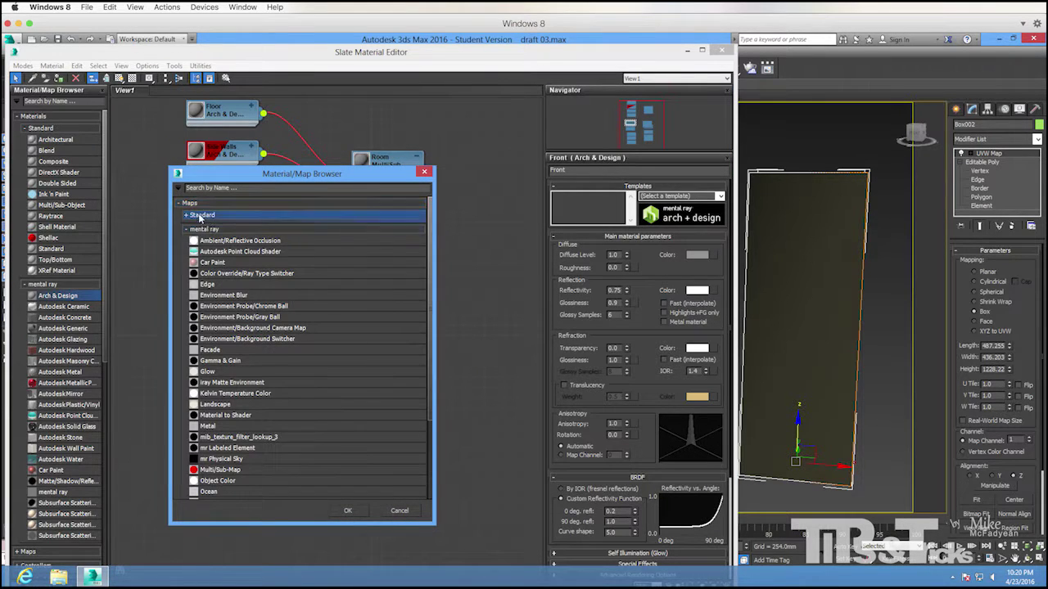
pyautogui.doubleClick(214, 227)
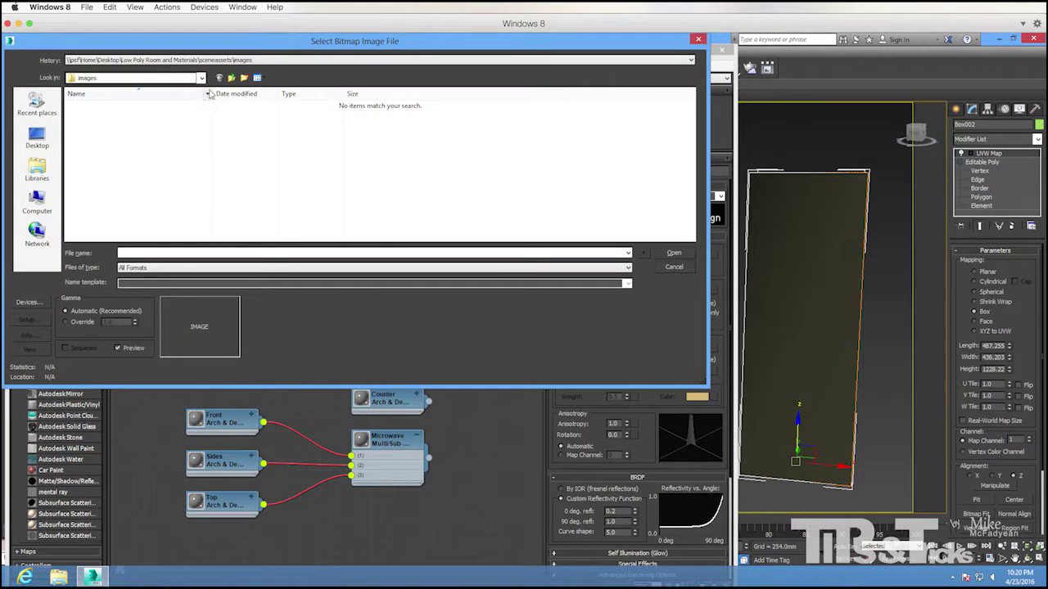
# Browse up to the desktop and back into Low Poly Room and Materials, sceneassets, images to find the bitmap.
pyautogui.click(231, 78)
pyautogui.click(232, 78)
pyautogui.click(231, 78)
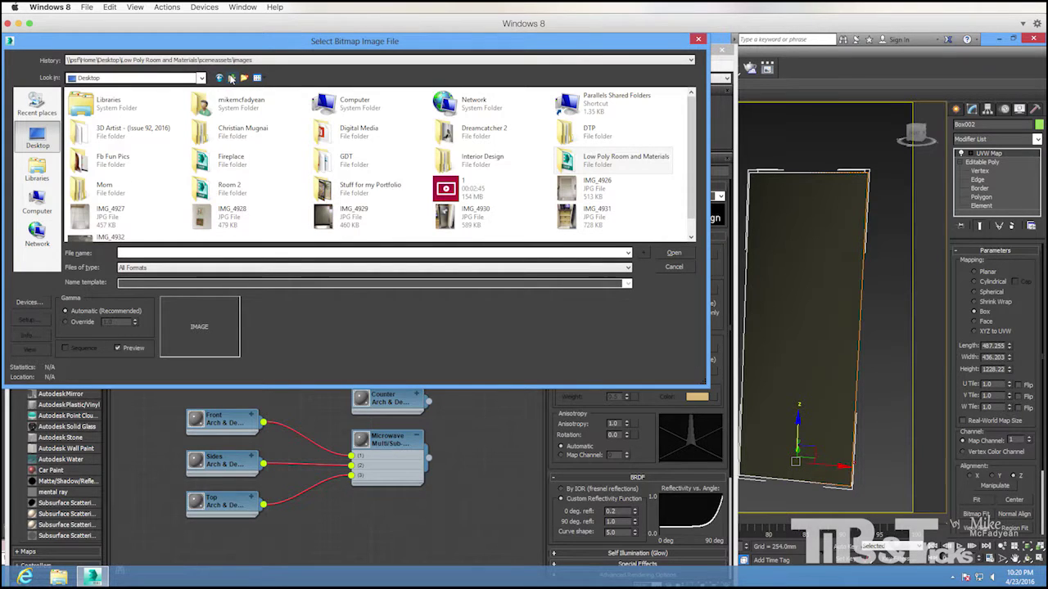
pyautogui.doubleClick(573, 163)
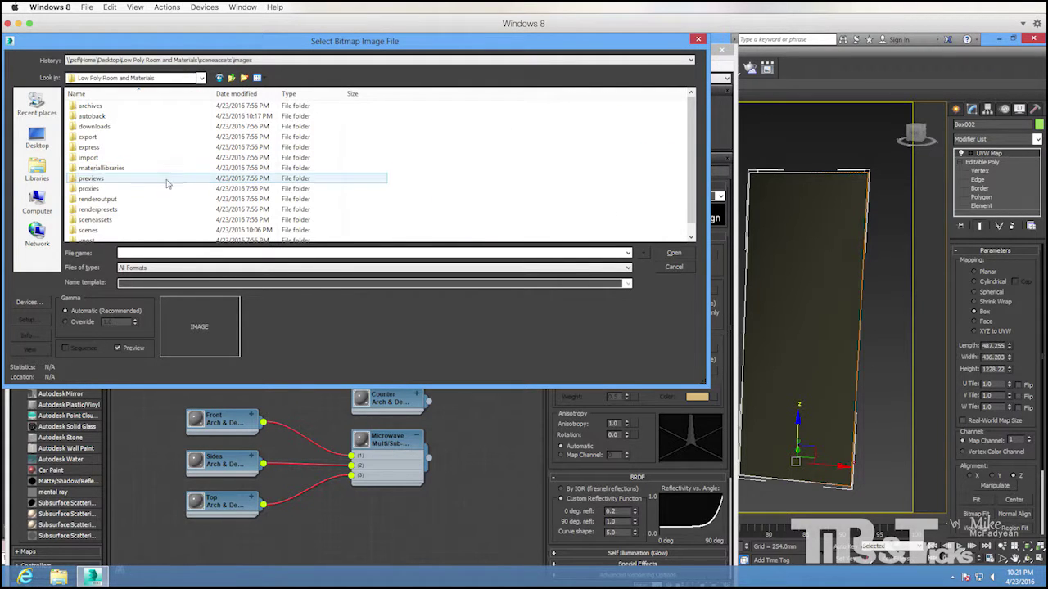
pyautogui.doubleClick(123, 219)
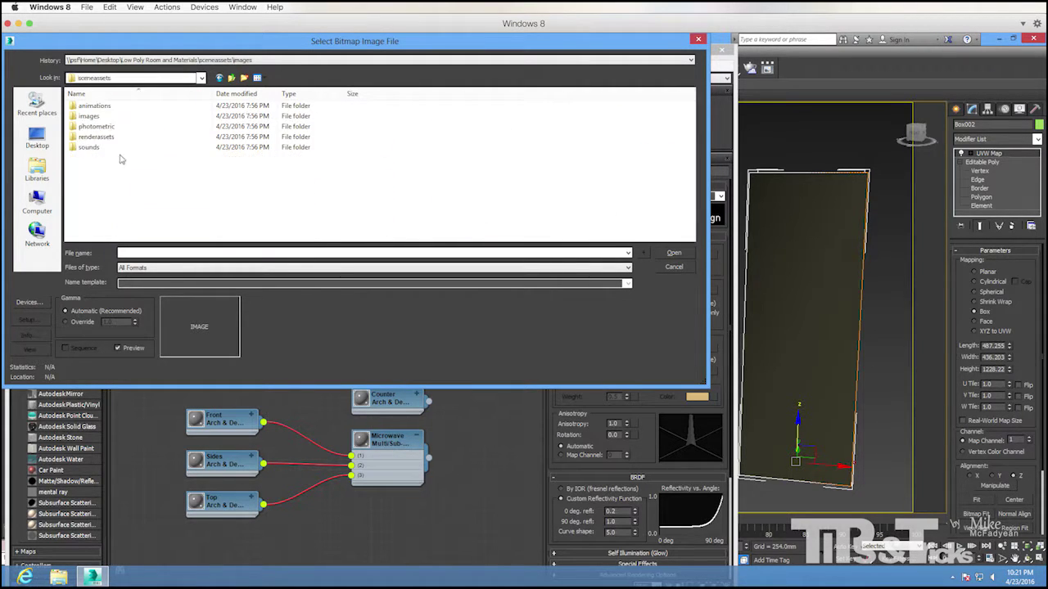
pyautogui.doubleClick(119, 121)
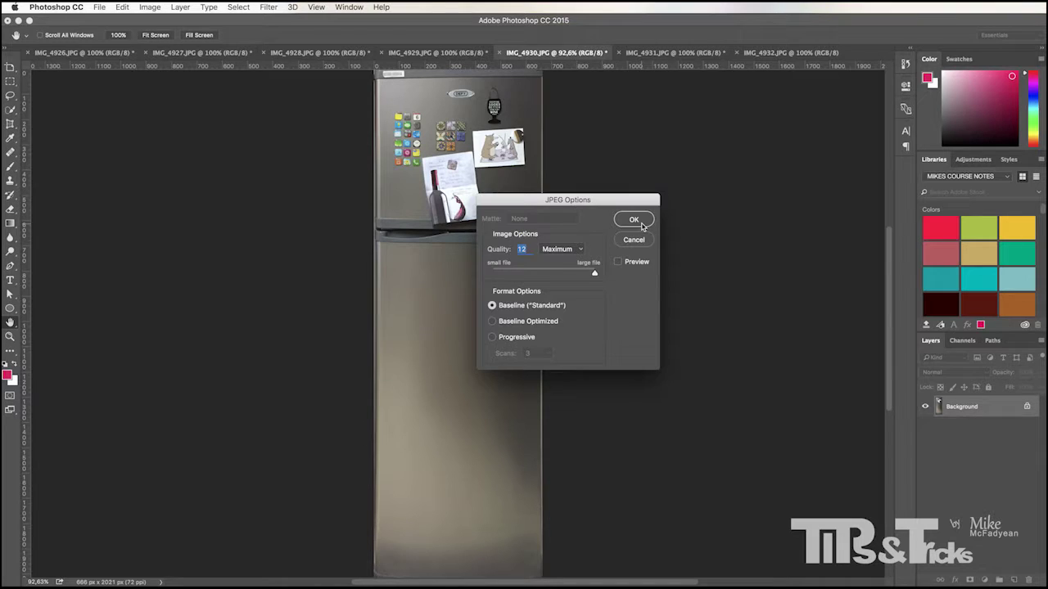
# Switch to Photoshop and finish saving the fridge photo as a baseline JPEG at quality 12, Maximum.
pyautogui.click(642, 225)
pyautogui.press('c')
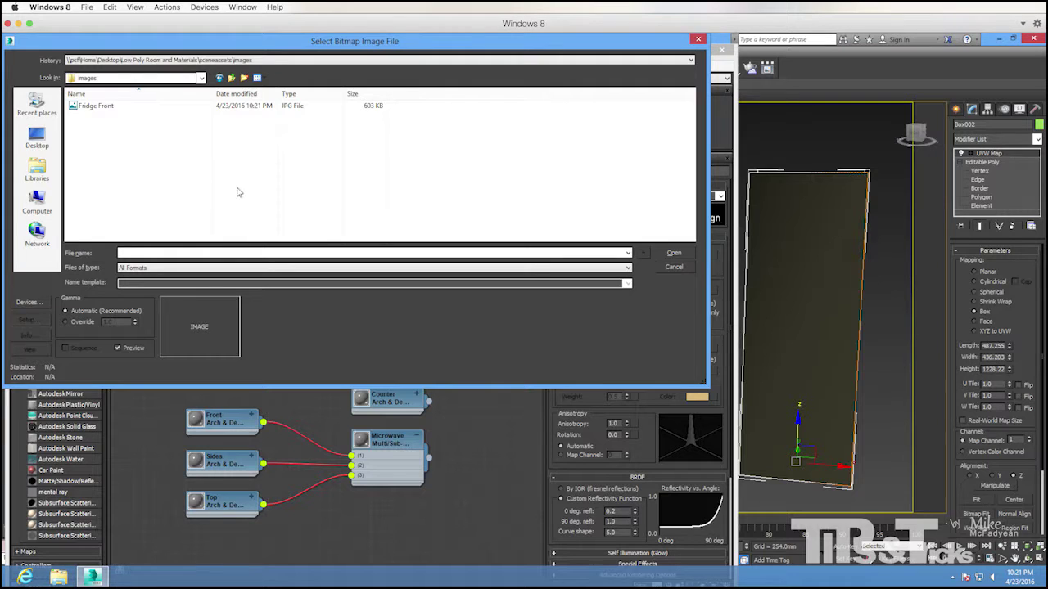
# In 3ds Max, load the Fridge Front image as the Front material's bitmap and show the material in the viewport.
pyautogui.click(84, 108)
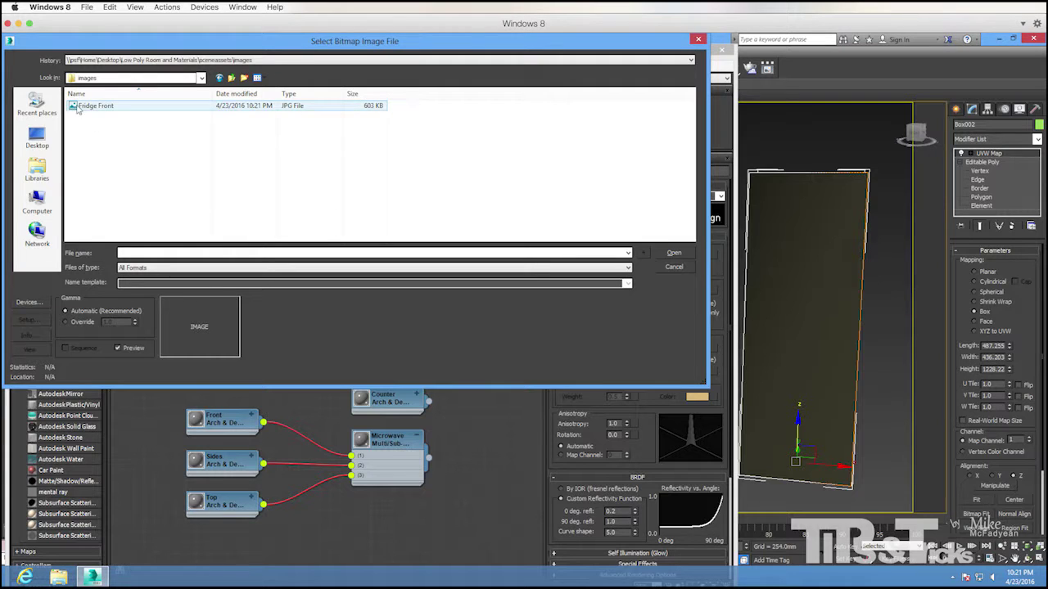
pyautogui.click(678, 251)
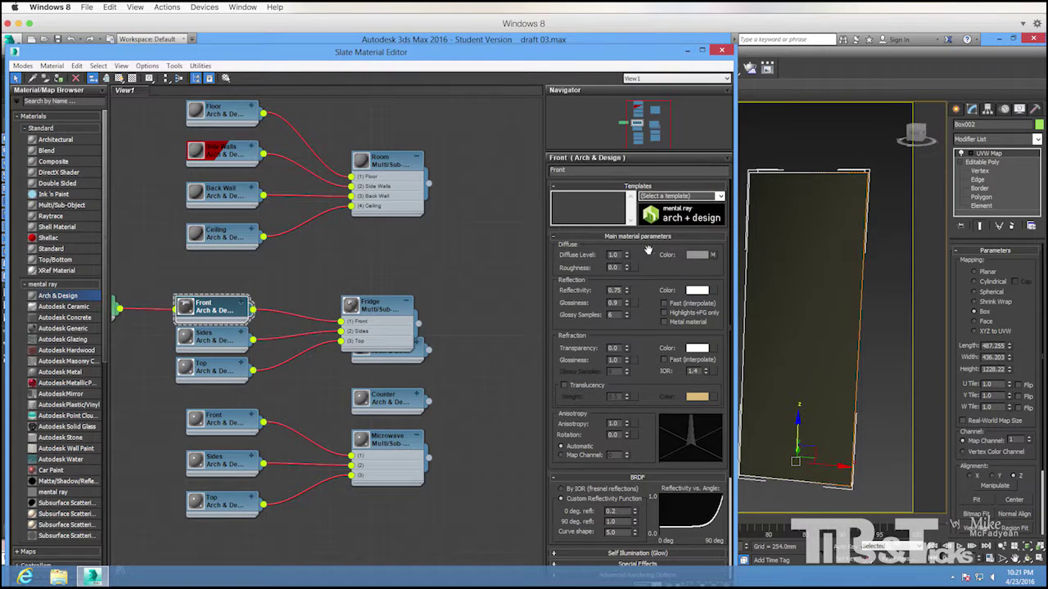
pyautogui.click(119, 78)
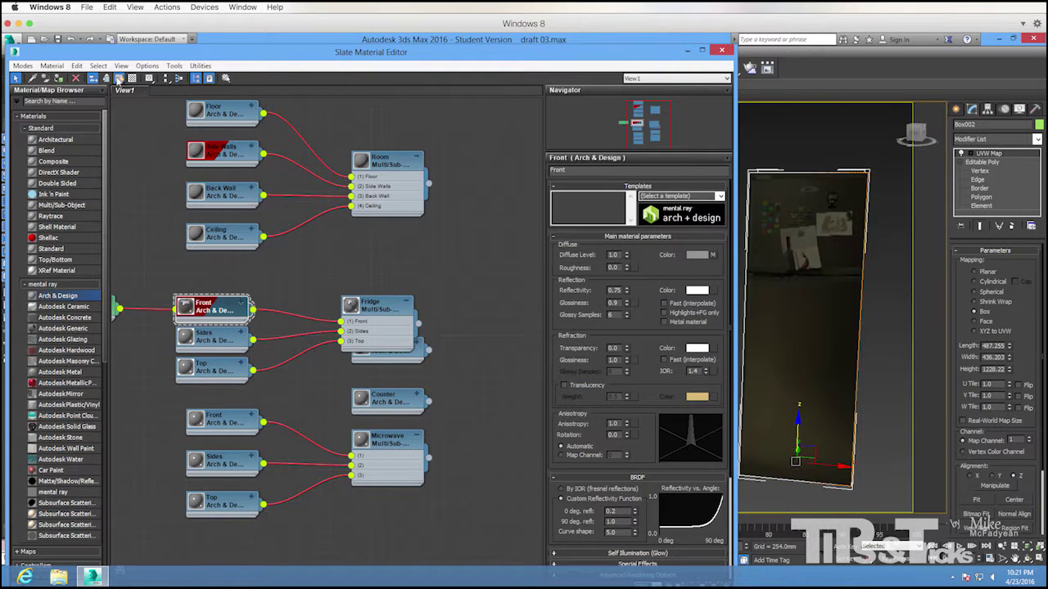
# Apply the Chrome template to the fridge's Sides and Top sub-materials.
pyautogui.keyDown('alt'); pyautogui.moveTo(823, 252); pyautogui.dragTo(851, 251, button='middle'); pyautogui.keyUp('alt')
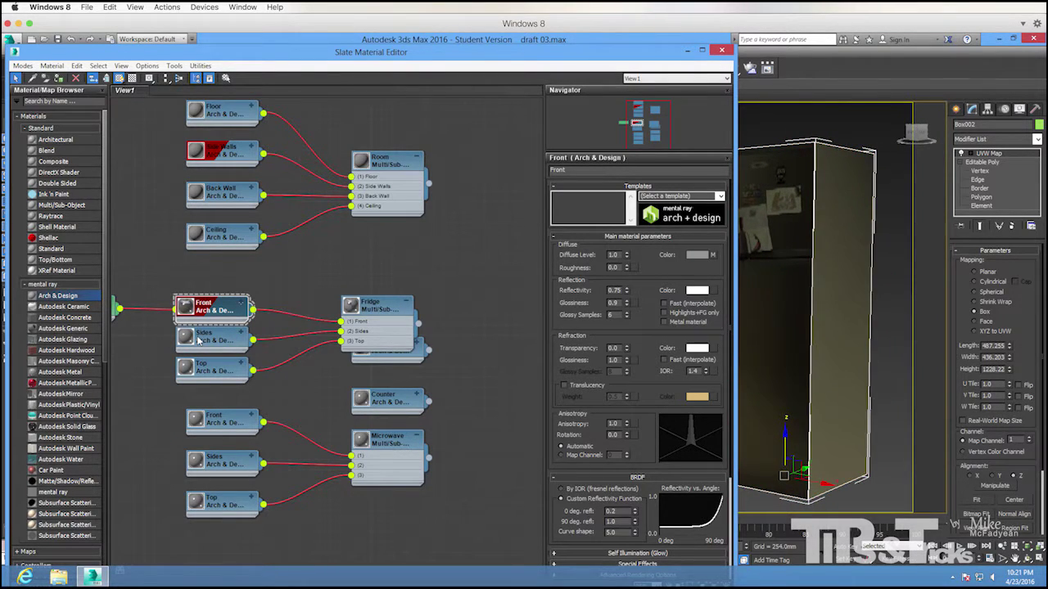
pyautogui.click(198, 338)
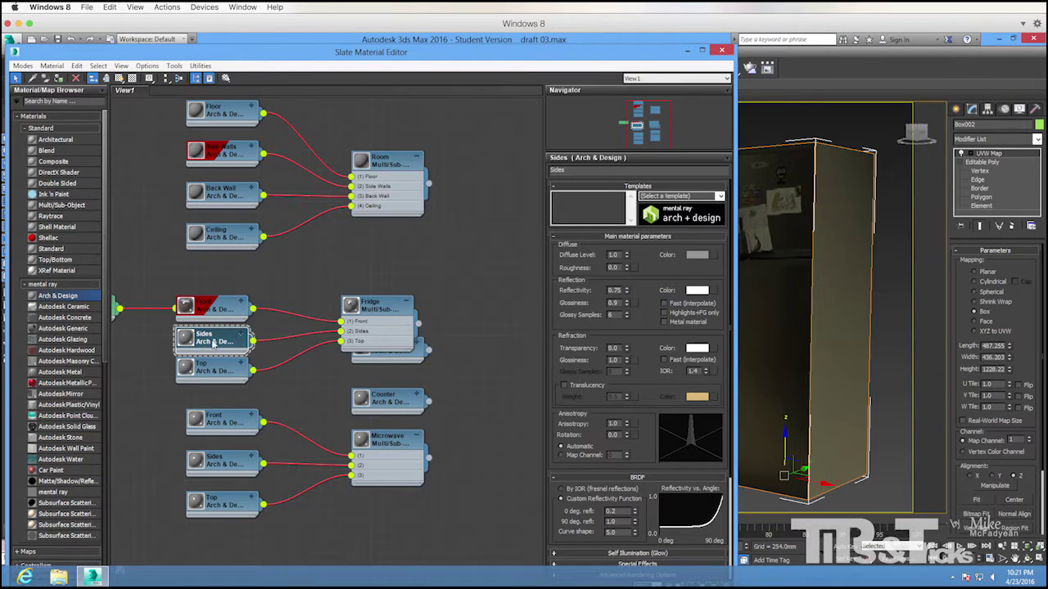
pyautogui.click(721, 196)
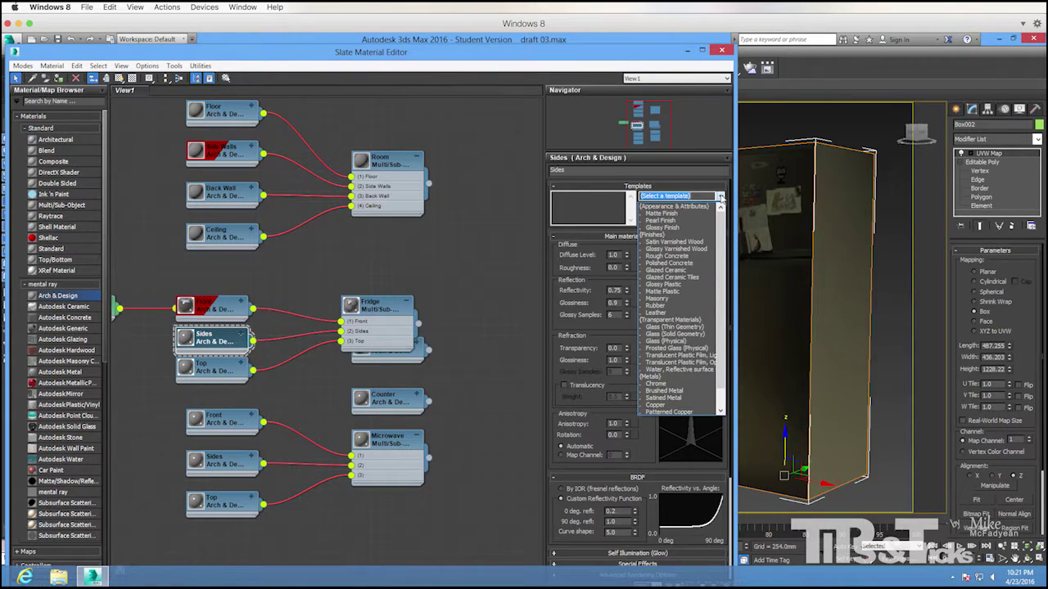
pyautogui.click(692, 384)
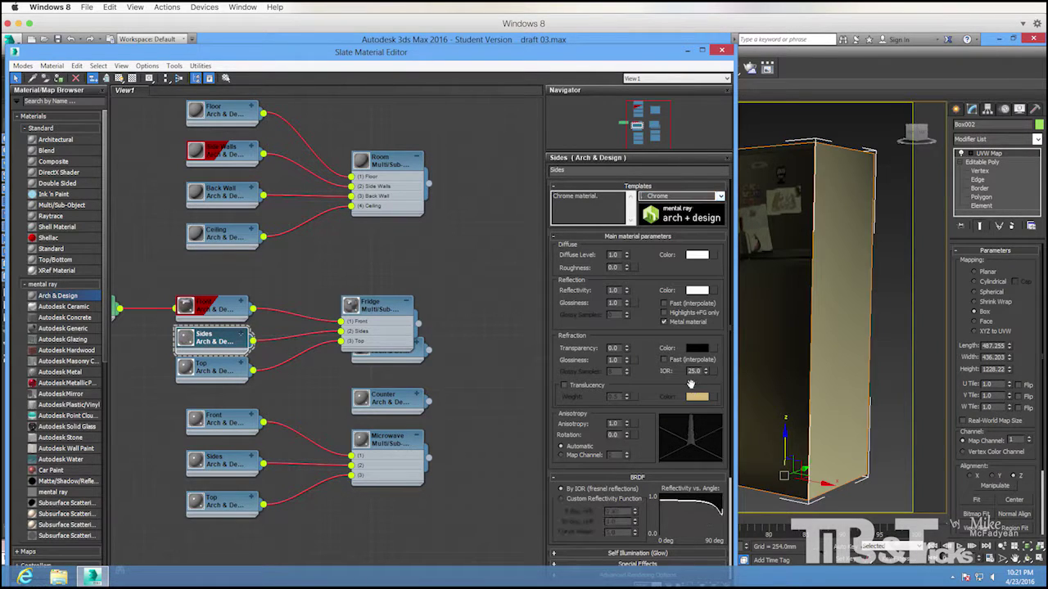
pyautogui.doubleClick(198, 373)
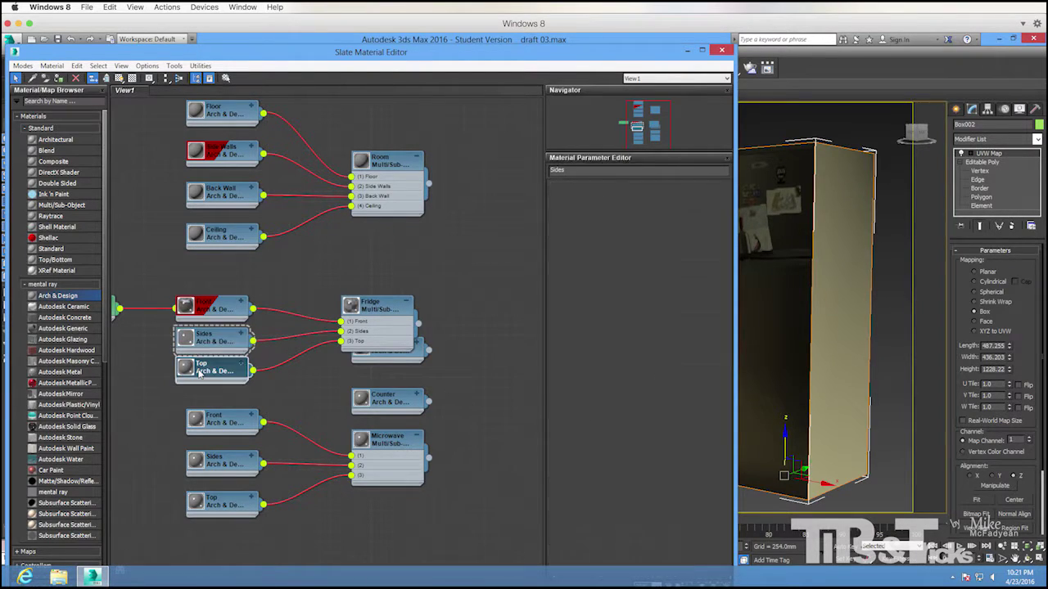
pyautogui.click(720, 197)
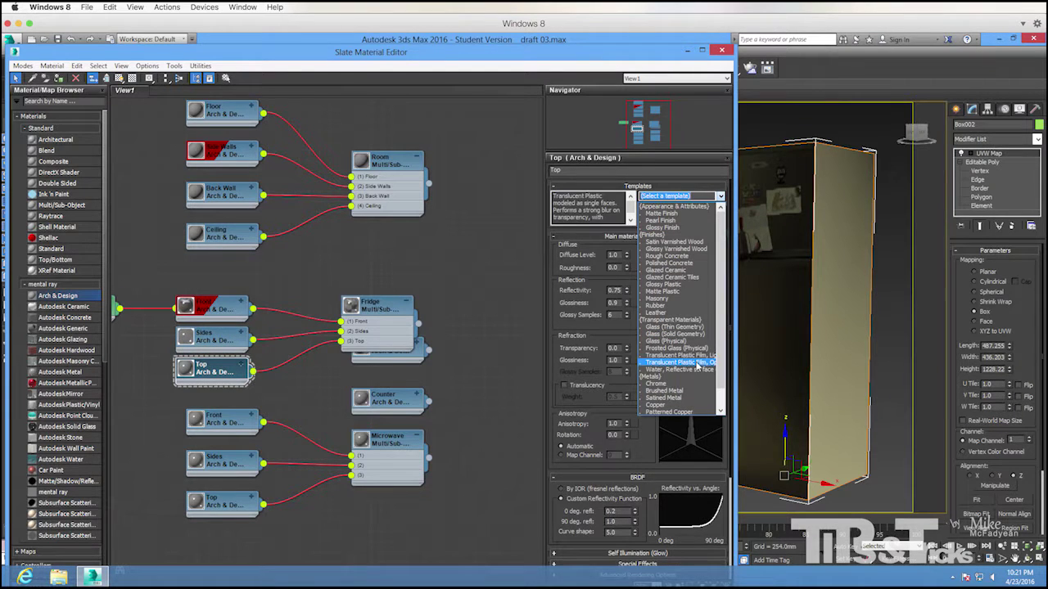
pyautogui.click(677, 385)
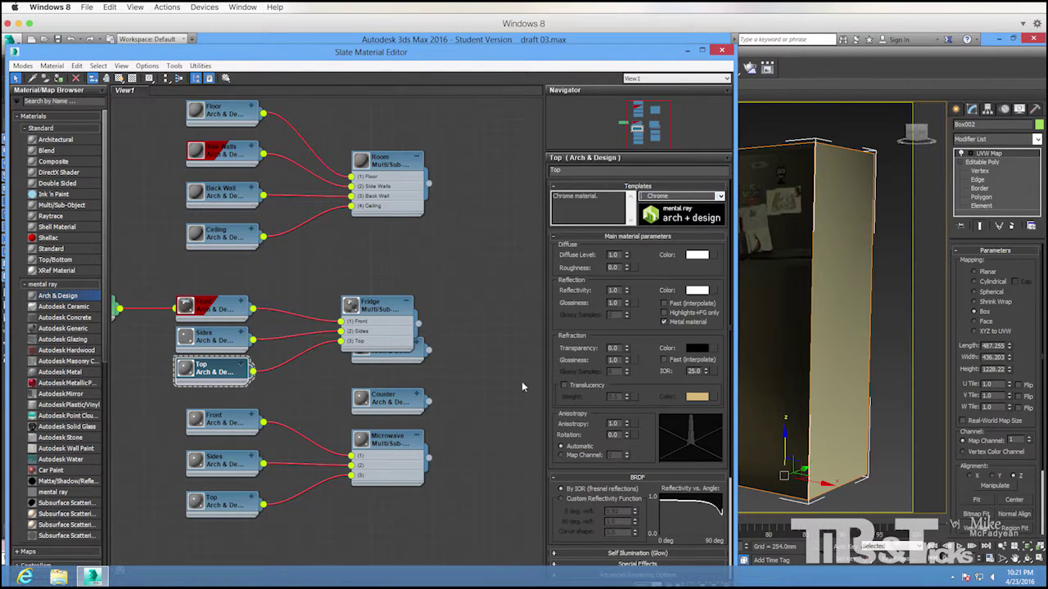
# Close the material editor, switch the viewport to the Camera001 view, and unhide all objects in the scene.
pyautogui.click(721, 50)
pyautogui.keyDown('alt'); pyautogui.moveTo(574, 261); pyautogui.dragTo(661, 251, button='middle'); pyautogui.keyUp('alt')
pyautogui.rightClick(660, 249)
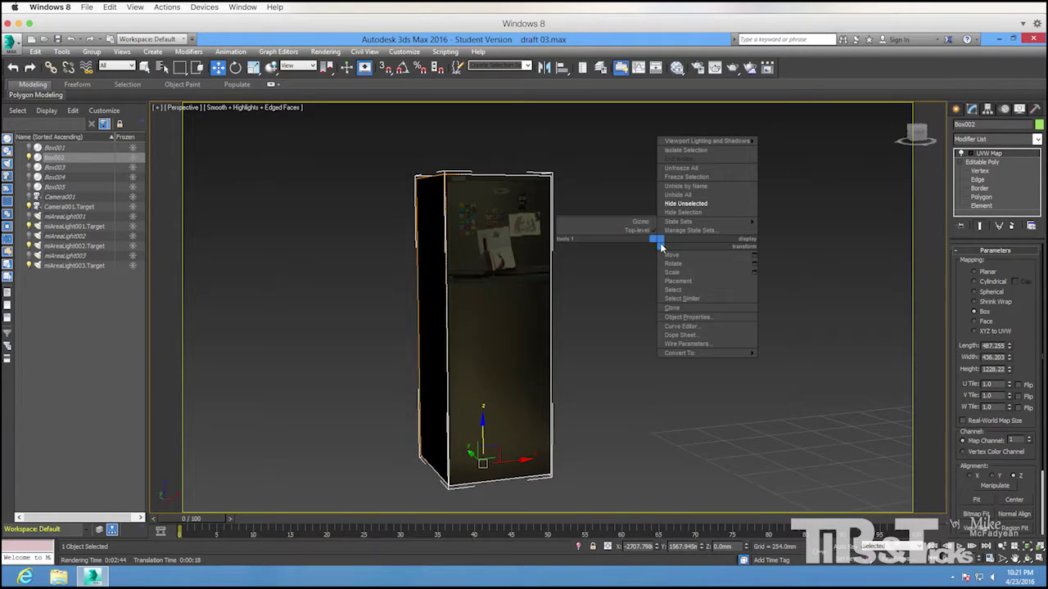
pyautogui.click(190, 108)
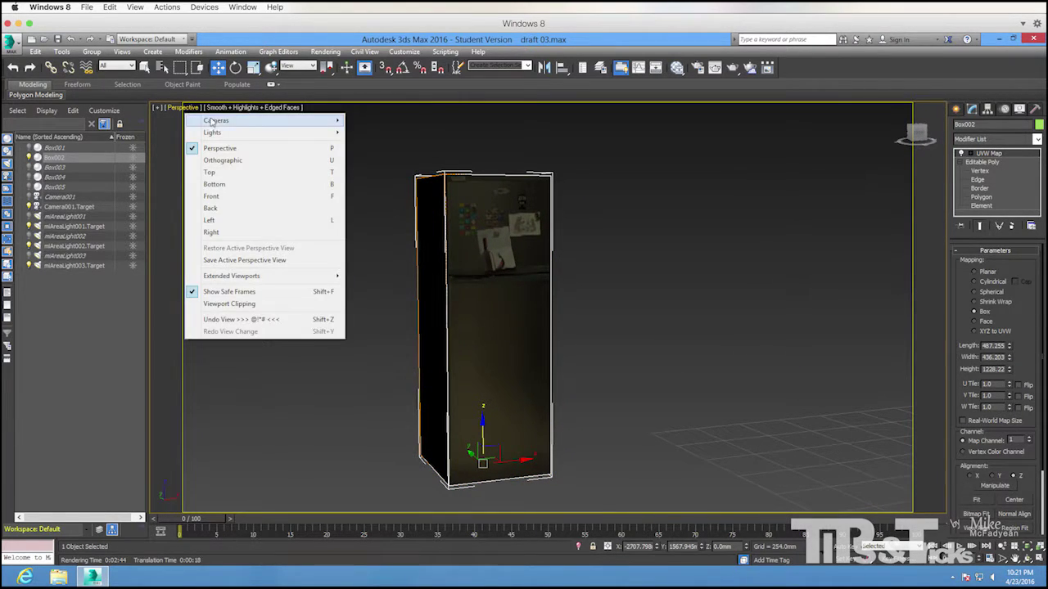
pyautogui.click(365, 121)
pyautogui.rightClick(424, 173)
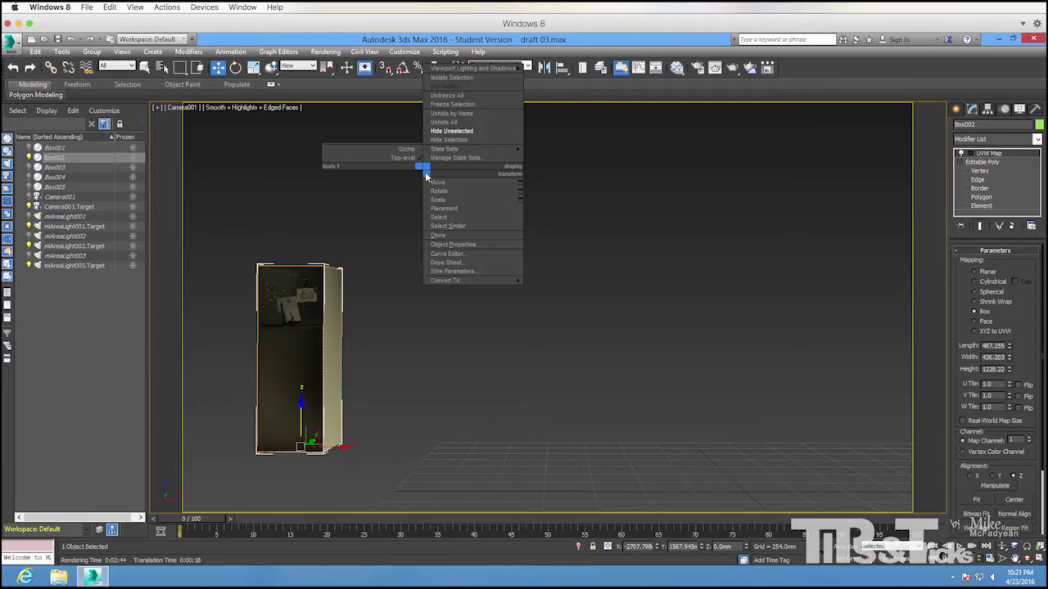
pyautogui.click(468, 130)
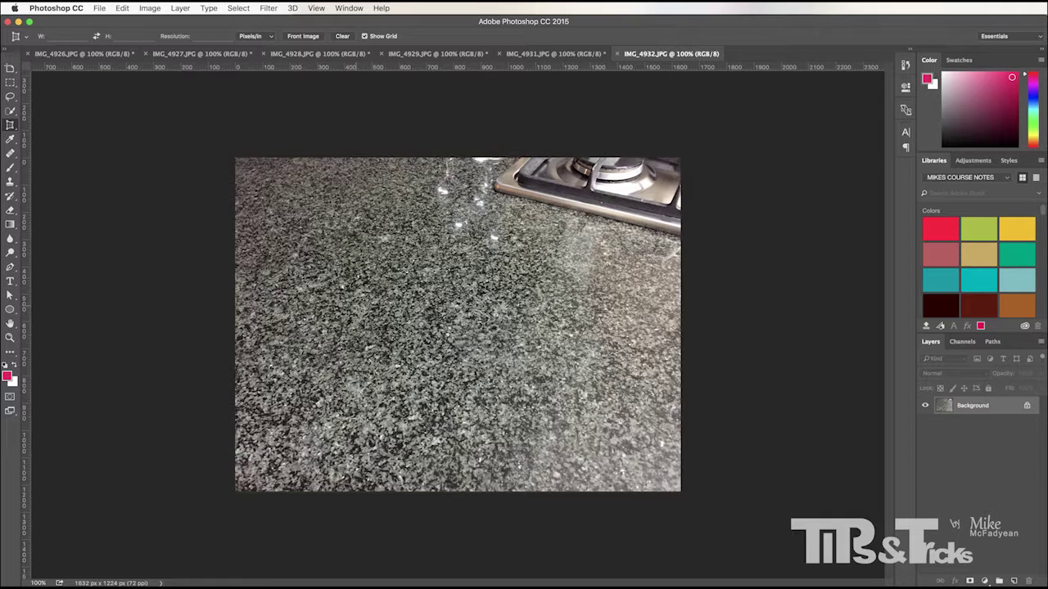
# In Photoshop, crop the granite photo IMG_4932 to its lower-left area of plain countertop, about 1027 x 881 px, excluding the stove.
pyautogui.click(14, 124)
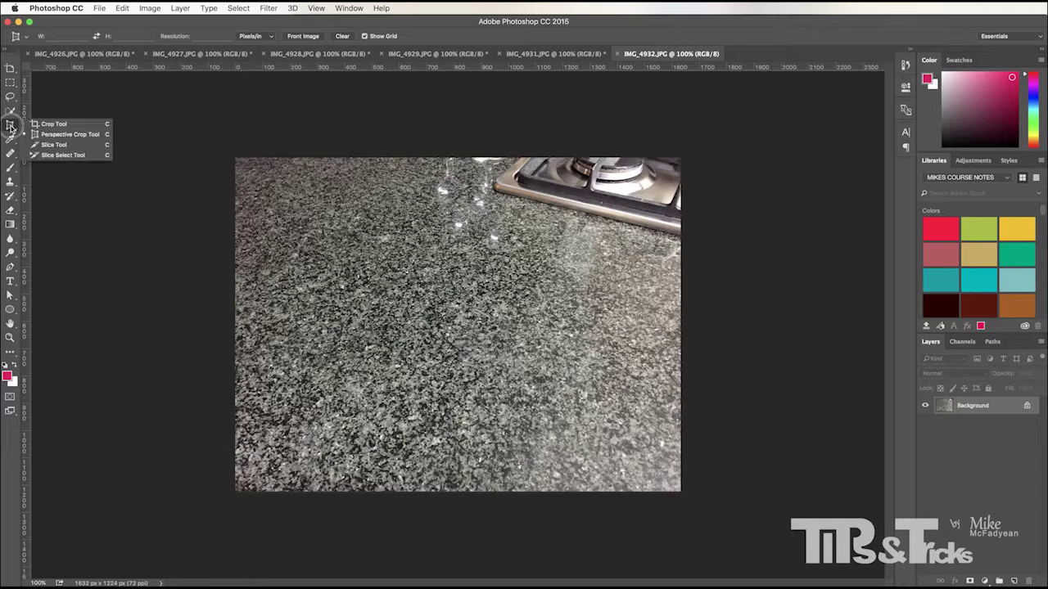
pyautogui.click(47, 123)
pyautogui.moveTo(679, 160); pyautogui.dragTo(597, 210)
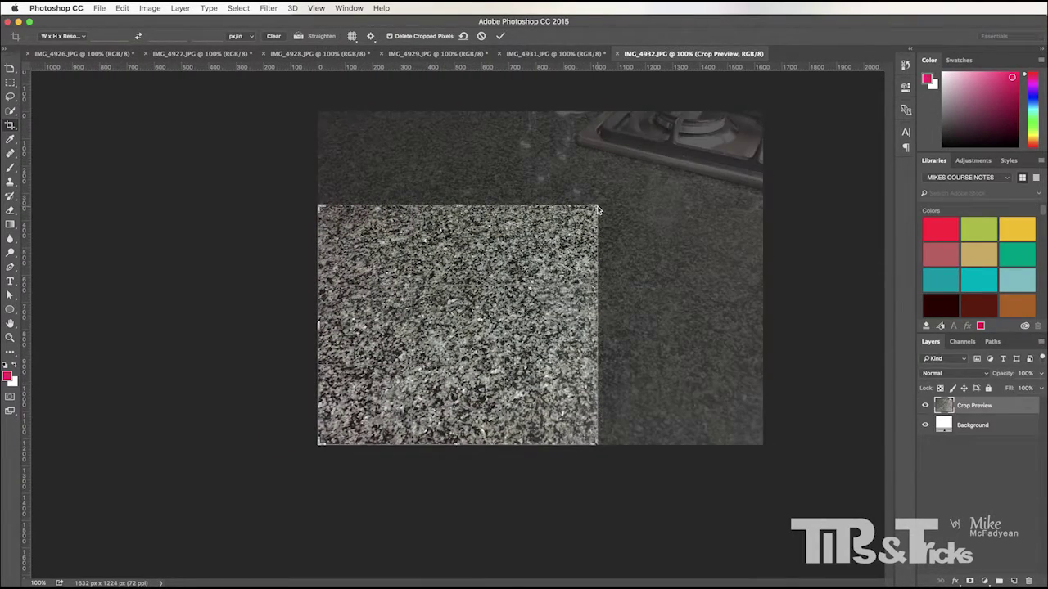
pyautogui.press('Return')
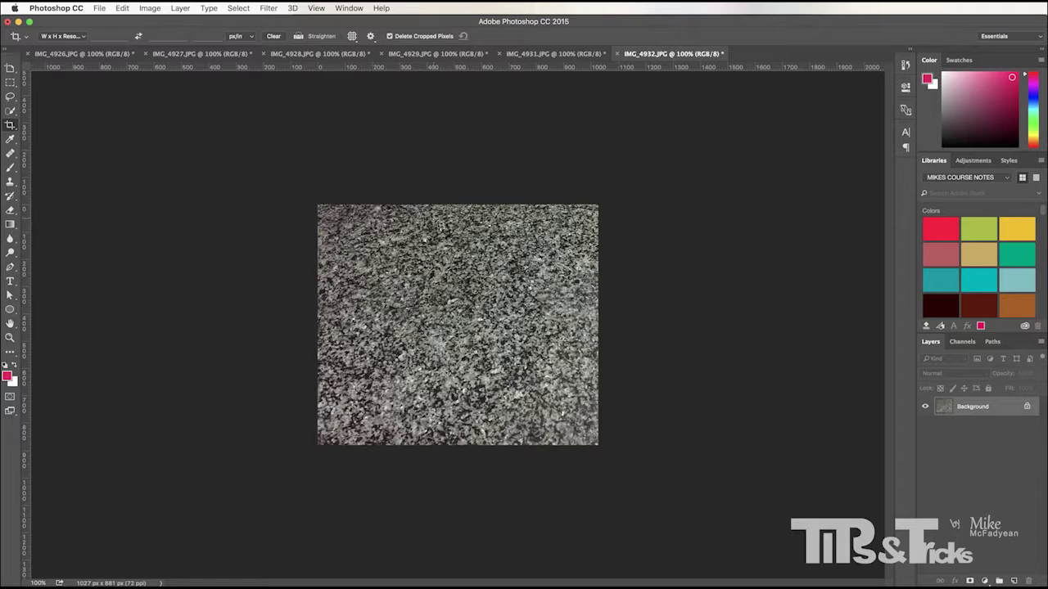
# Apply an Offset filter to the granite image with horizontal -540 pixels, vertical 0 and Wrap Around.
pyautogui.click(271, 9)
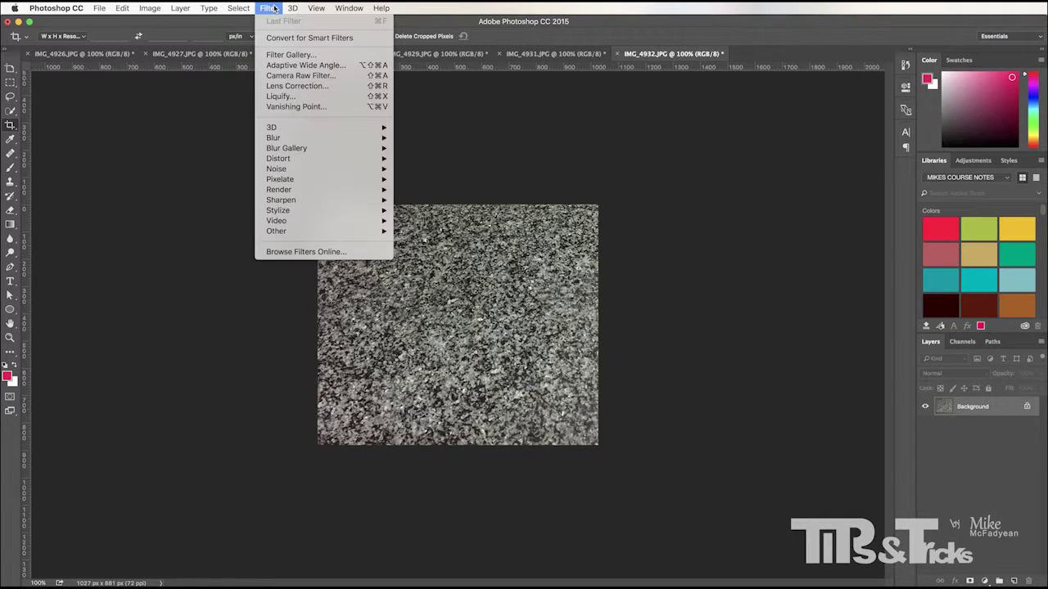
pyautogui.moveTo(344, 231)
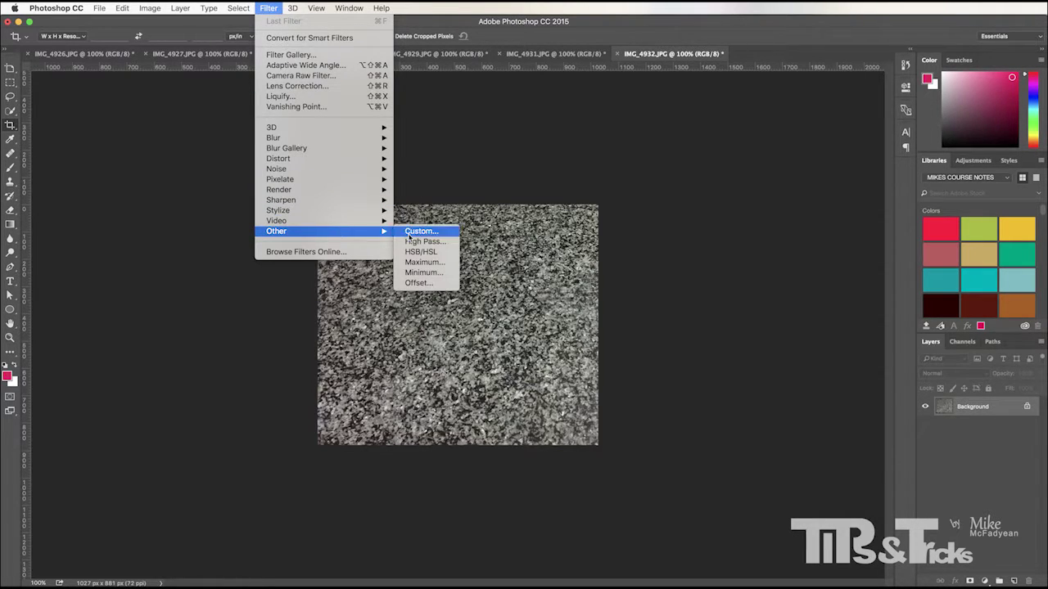
pyautogui.click(419, 283)
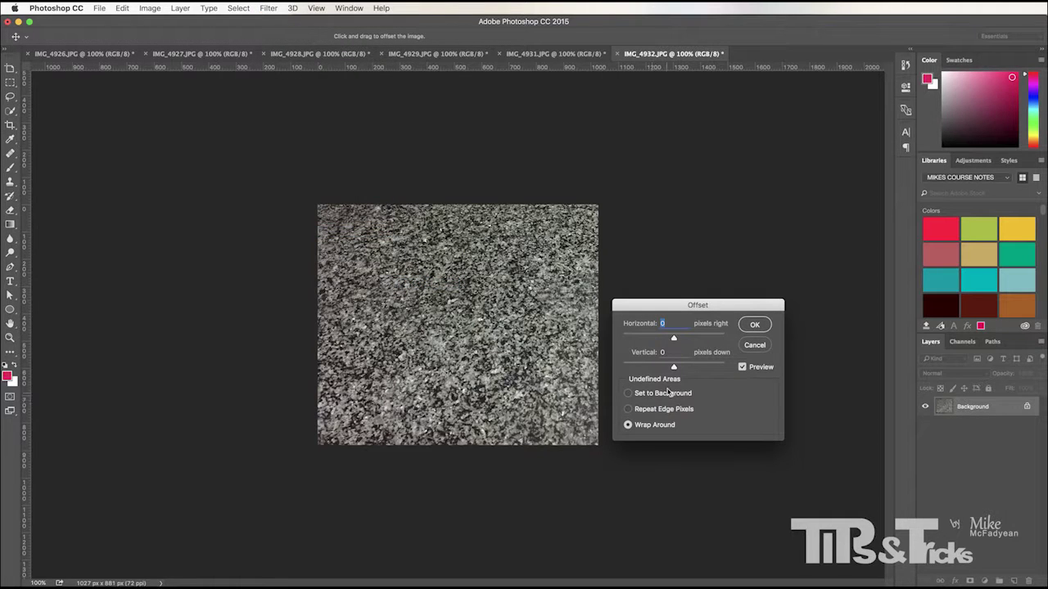
pyautogui.moveTo(674, 339); pyautogui.dragTo(657, 339)
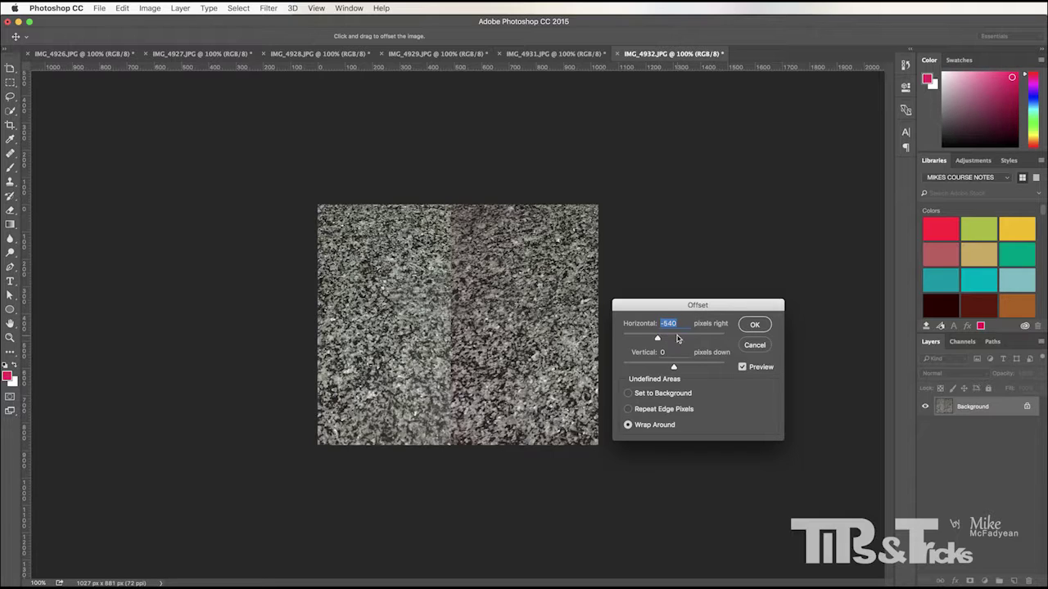
pyautogui.click(753, 326)
pyautogui.press('c')
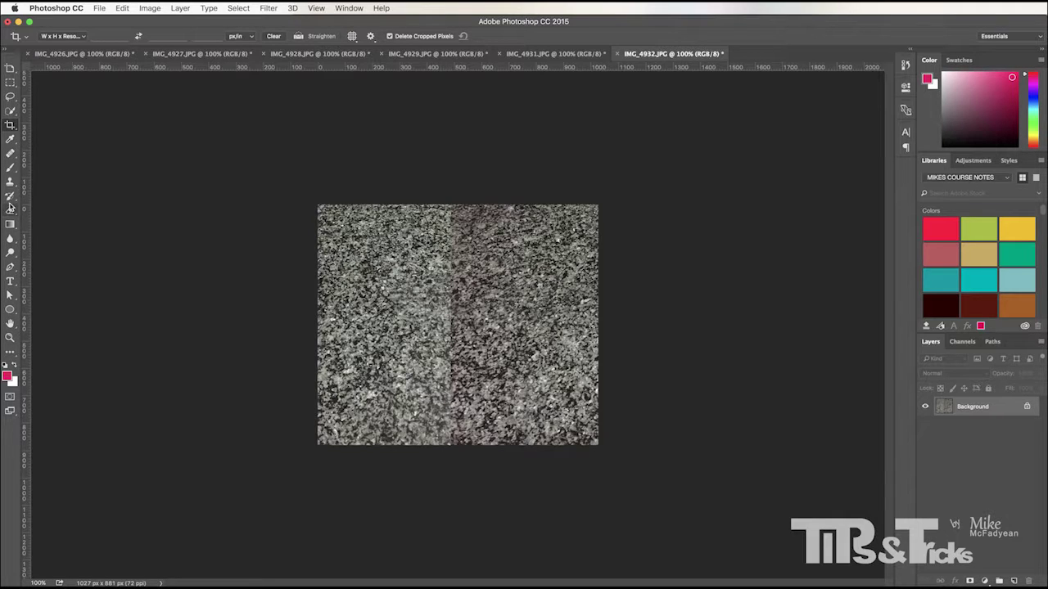
# Select a tall strip over the vertical seam, patch it with clean granite from its right using the Patch tool, and deselect.
pyautogui.click(10, 154)
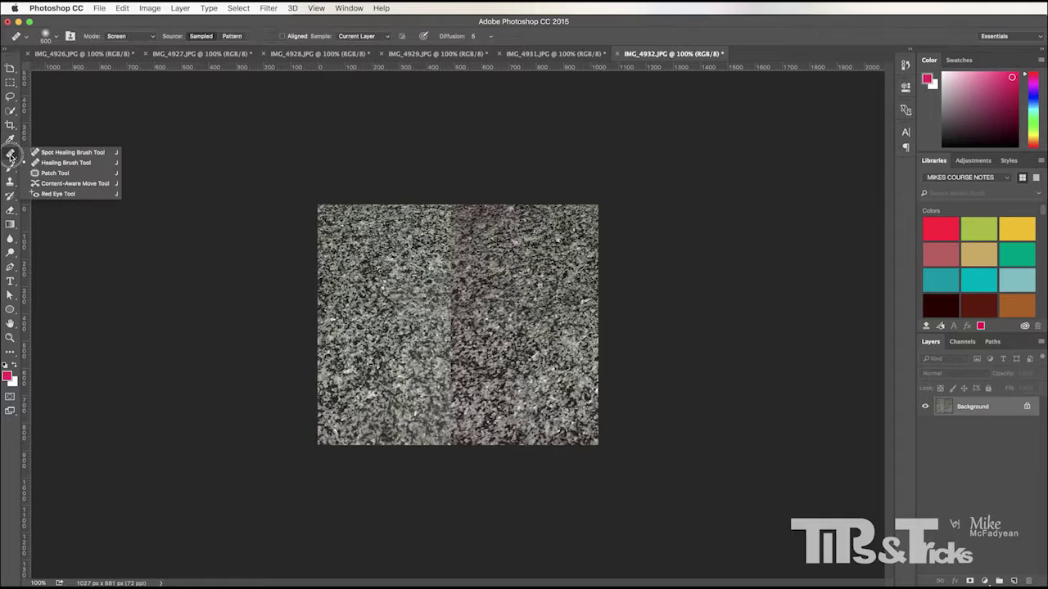
pyautogui.click(43, 174)
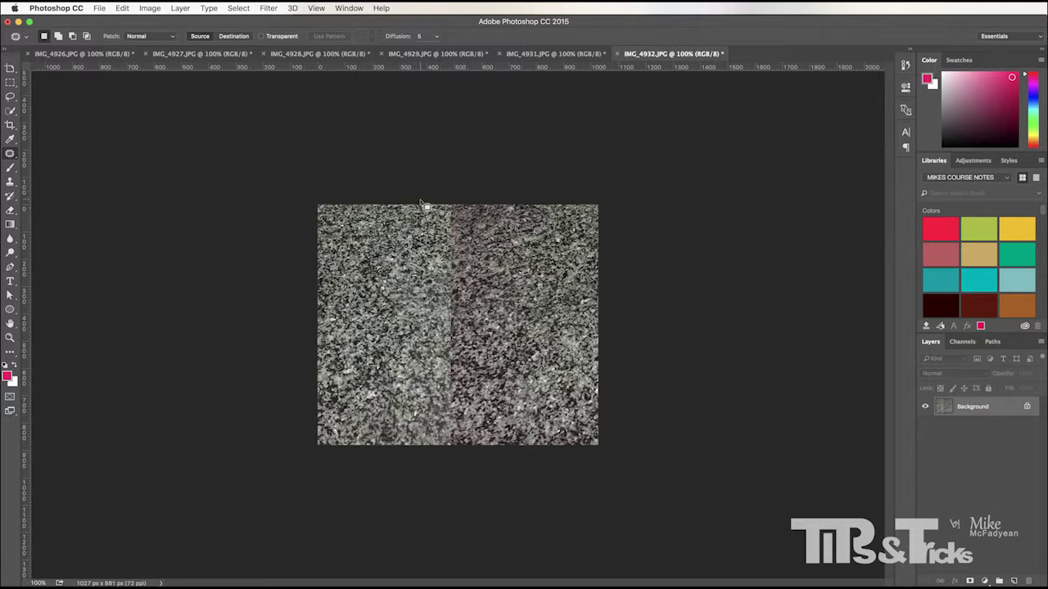
pyautogui.click(10, 83)
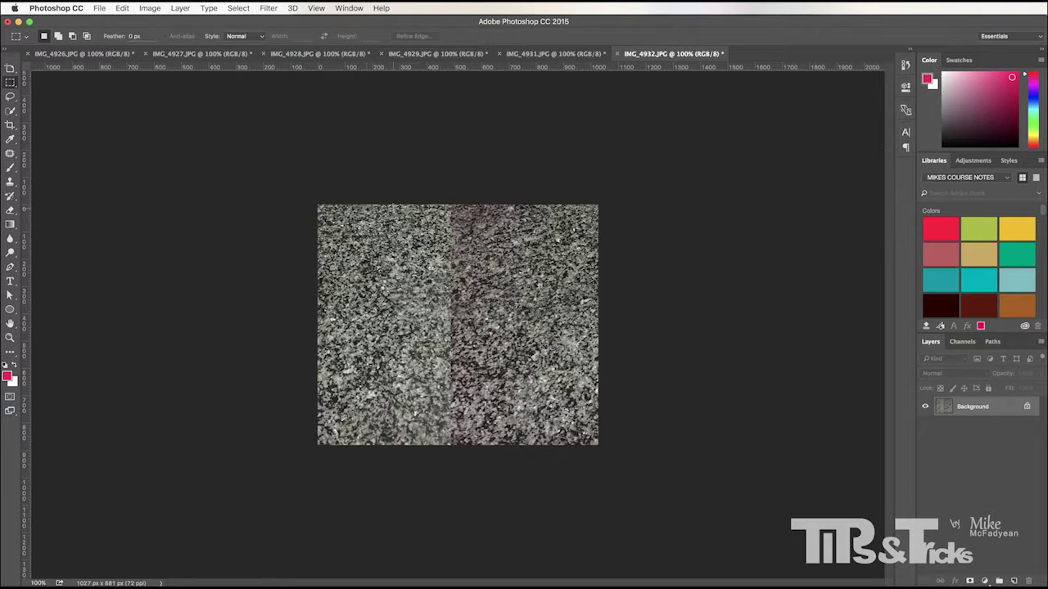
pyautogui.moveTo(417, 194); pyautogui.dragTo(472, 484)
pyautogui.press('j')
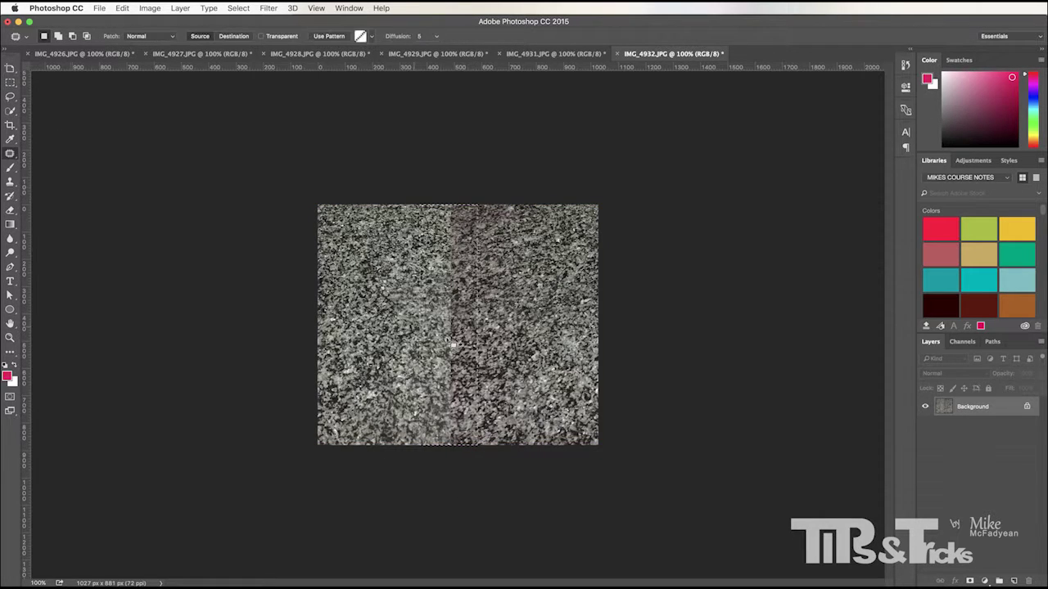
pyautogui.moveTo(452, 345); pyautogui.dragTo(543, 355)
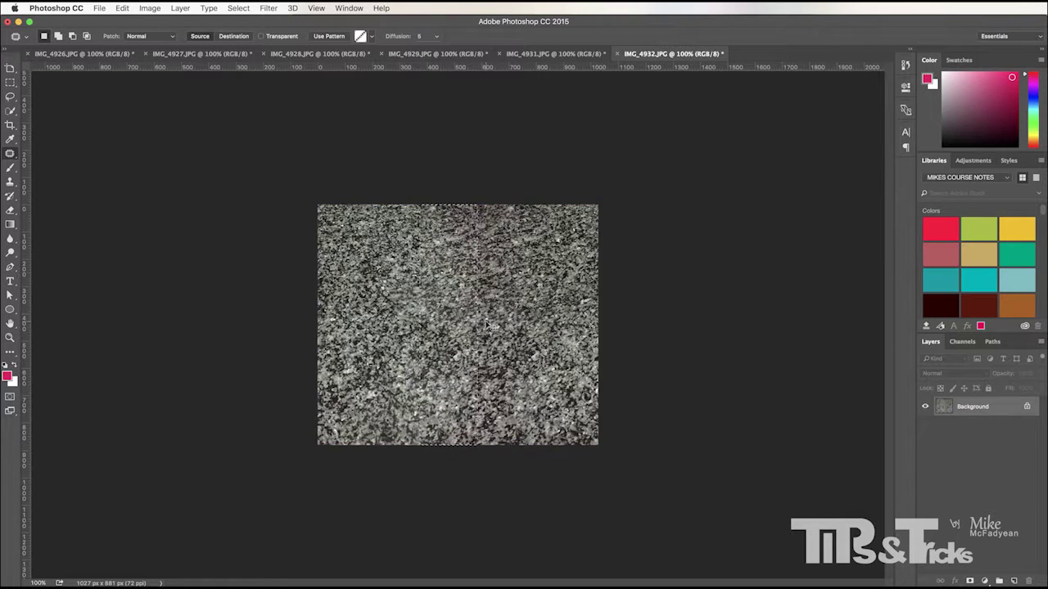
pyautogui.press('super+d')
# Offset the granite image again with horizontal -540 and vertical +432 pixels, wrapping around the edges.
pyautogui.click(267, 9)
pyautogui.moveTo(343, 232)
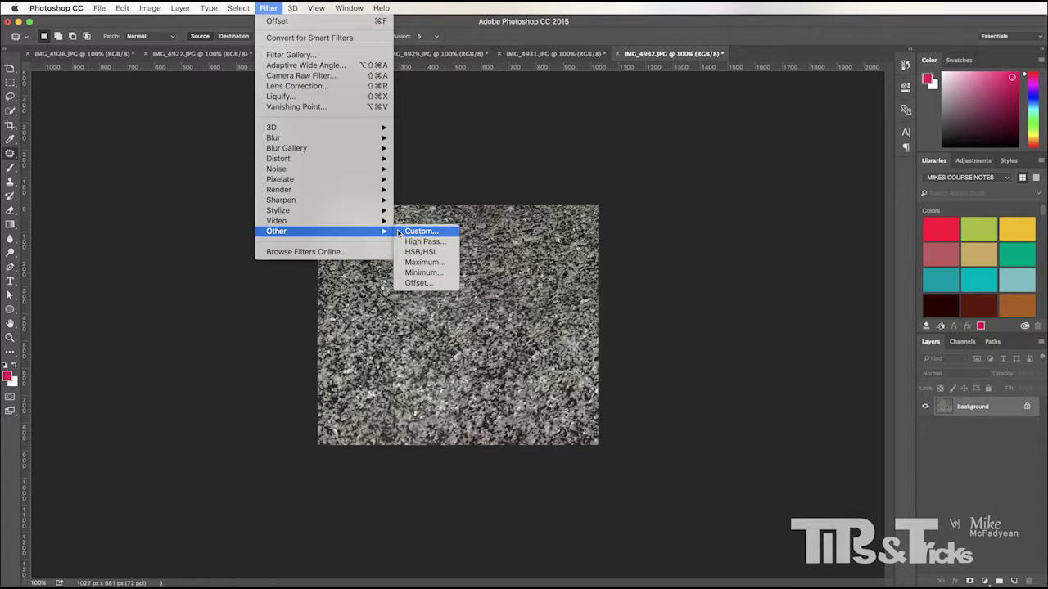
pyautogui.click(419, 283)
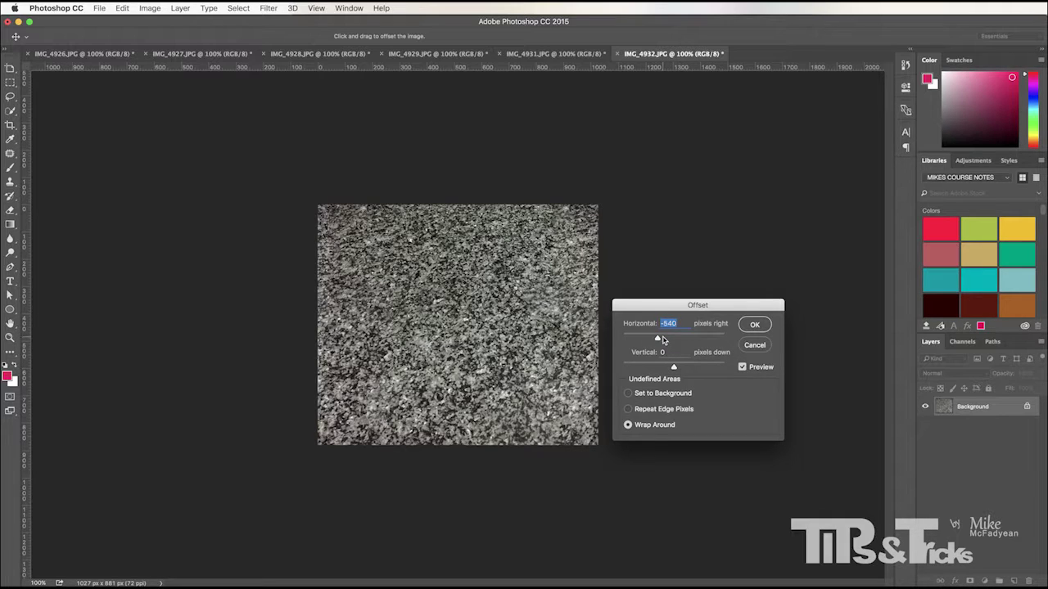
pyautogui.moveTo(673, 368); pyautogui.dragTo(689, 369)
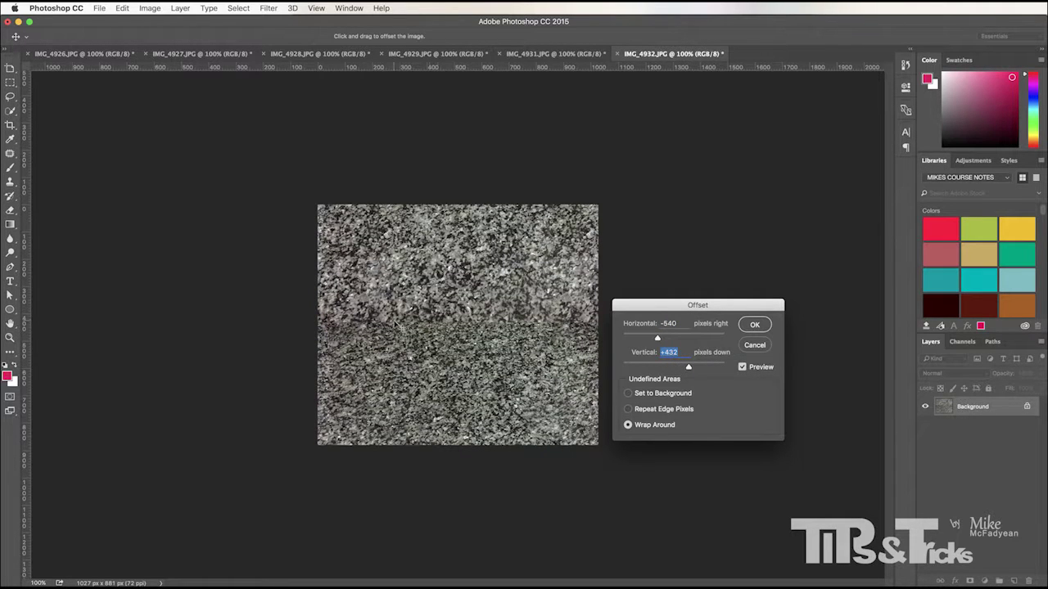
pyautogui.click(754, 326)
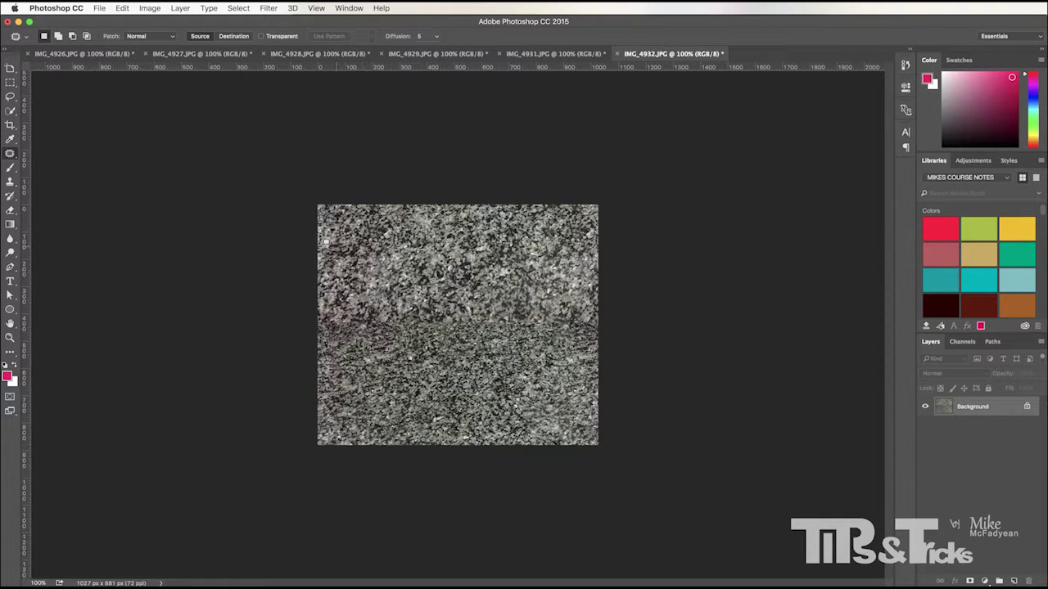
# Select a full-width strip over the horizontal seam, patch it with granite from just below, and deselect.
pyautogui.click(10, 82)
pyautogui.moveTo(299, 290); pyautogui.dragTo(610, 371)
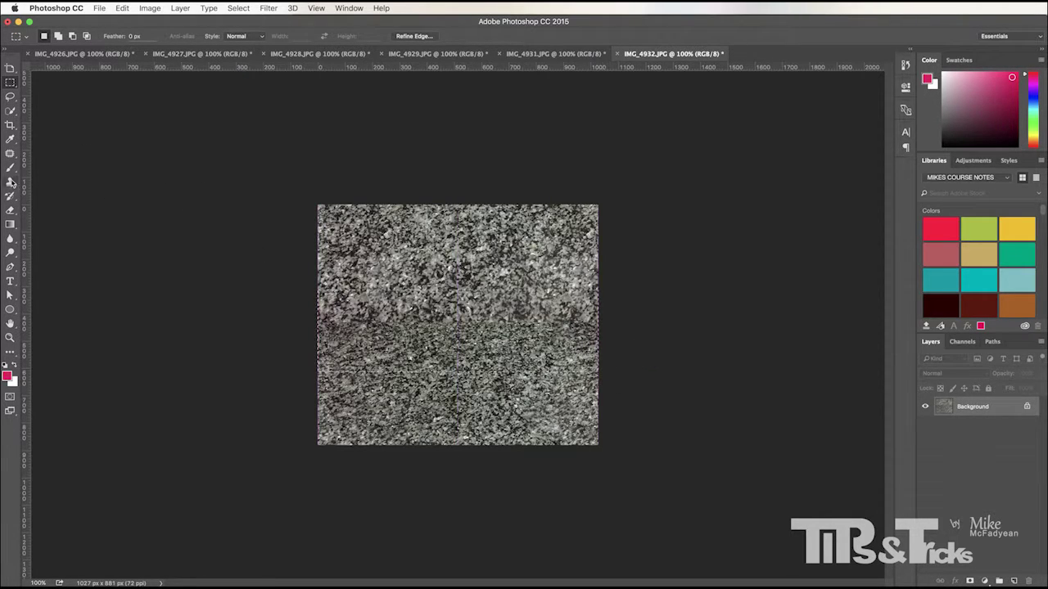
pyautogui.click(10, 153)
pyautogui.moveTo(441, 326); pyautogui.dragTo(444, 391)
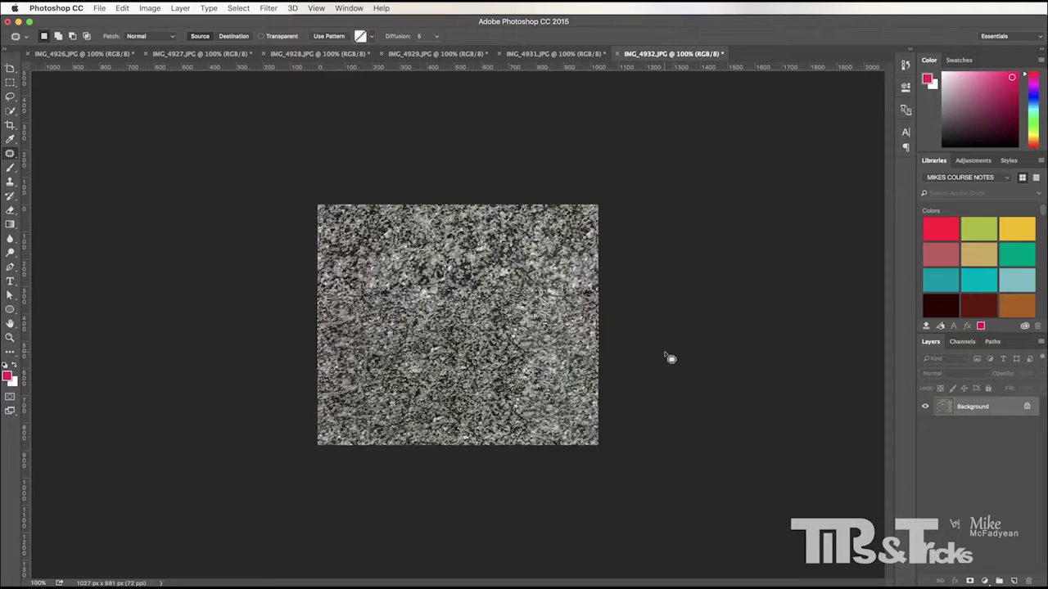
pyautogui.press('super+d')
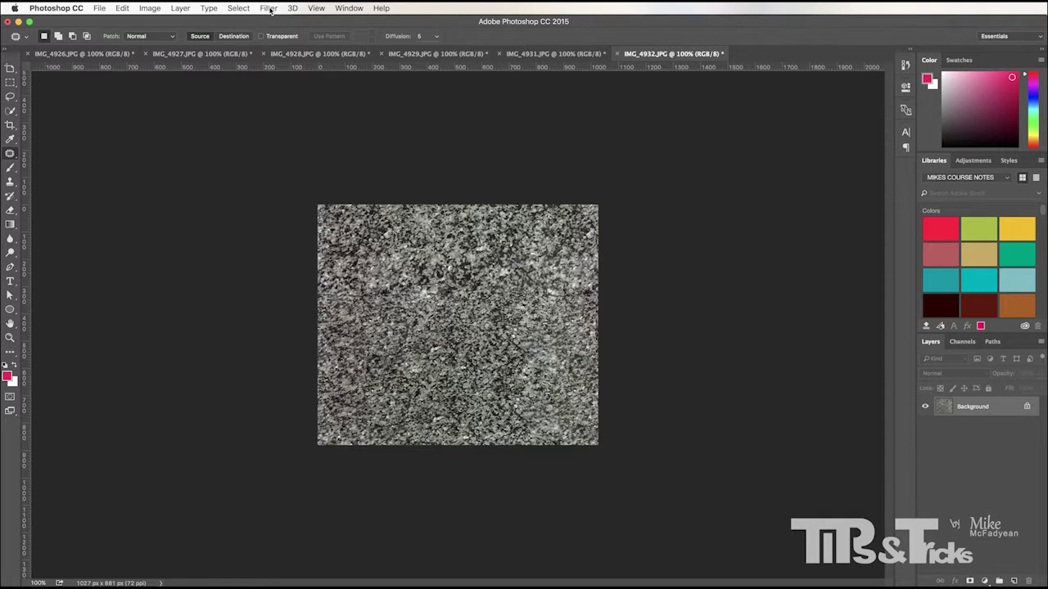
# Reapply the Offset filter with the same -540 horizontal and +432 vertical values to the patched granite.
pyautogui.click(268, 8)
pyautogui.moveTo(330, 234)
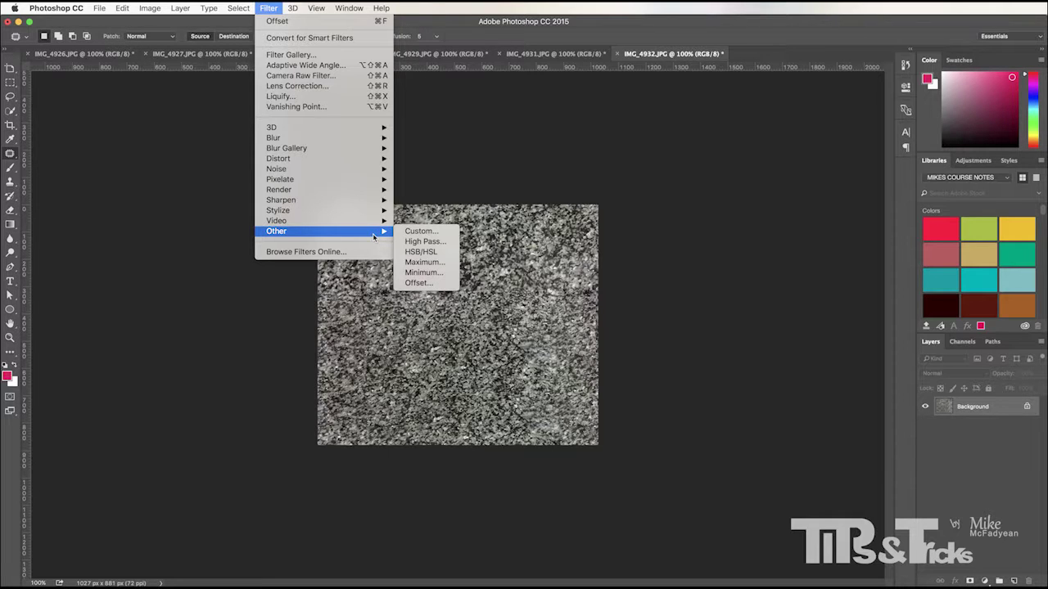
pyautogui.click(419, 282)
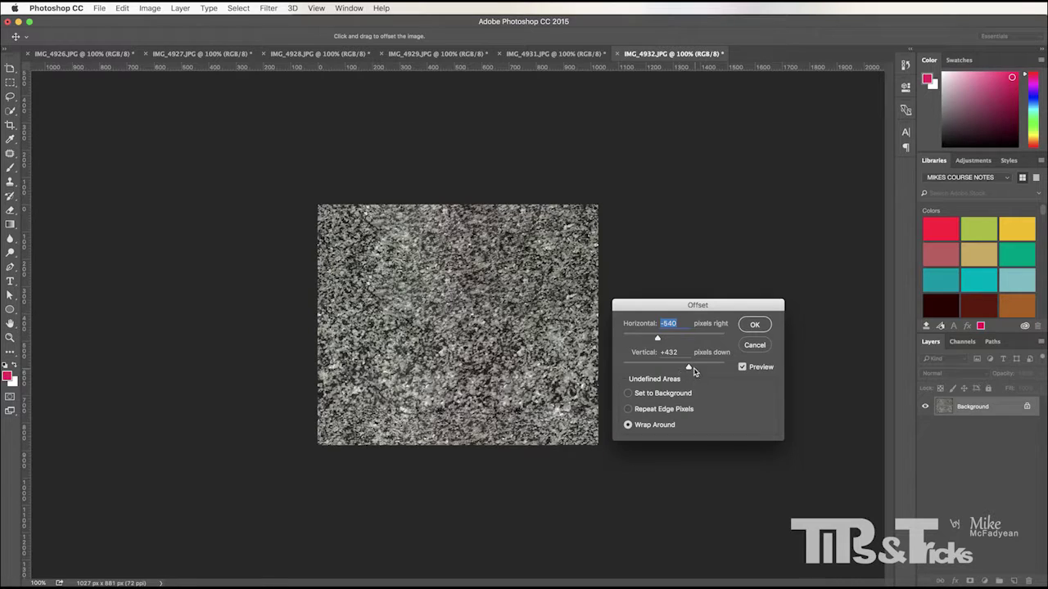
pyautogui.click(753, 325)
pyautogui.press('j')
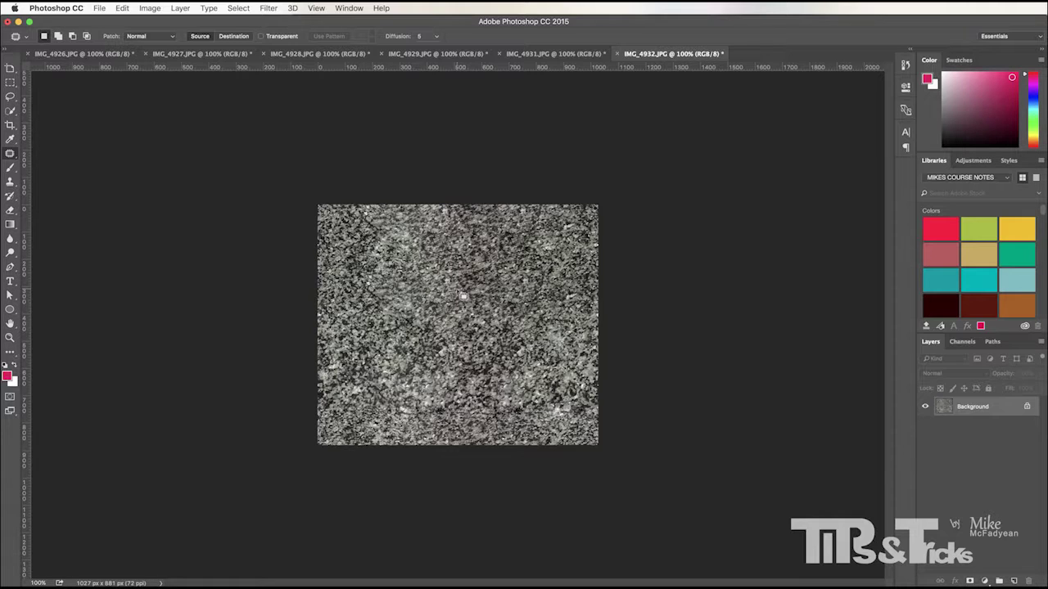
# Save the image as granite in Low Poly Room and Materials, sceneassets, images, as a baseline JPEG at quality 12, Maximum.
pyautogui.click(99, 10)
pyautogui.click(600, 301)
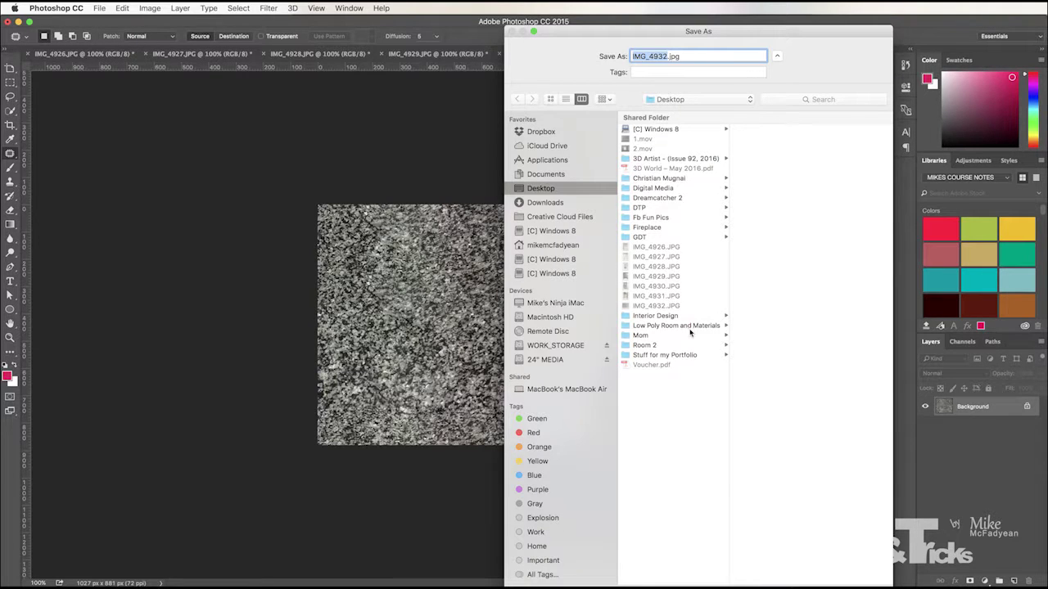
pyautogui.click(690, 326)
pyautogui.click(768, 247)
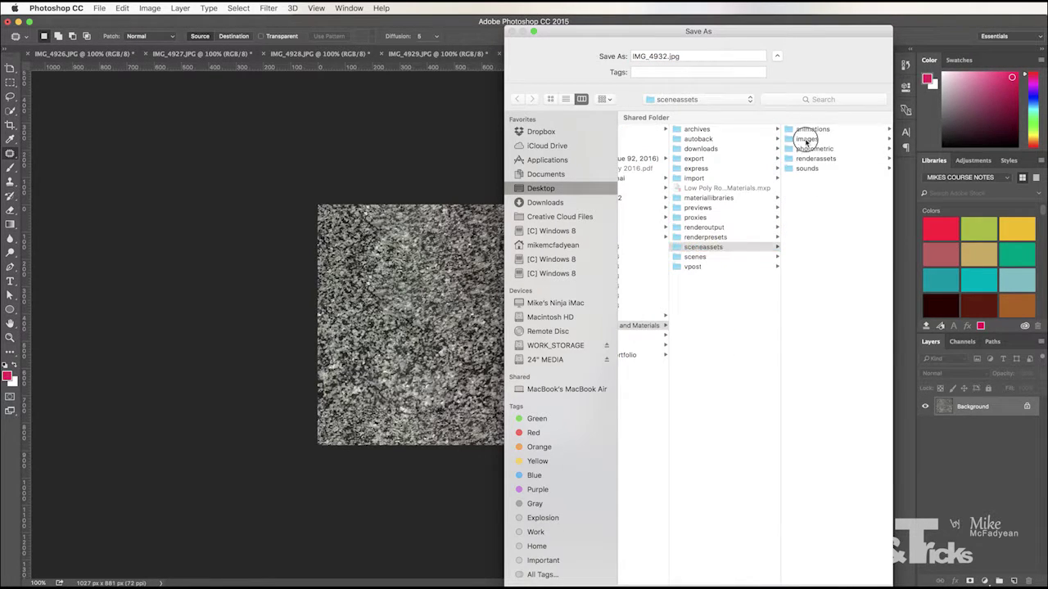
pyautogui.click(802, 137)
pyautogui.doubleClick(669, 56)
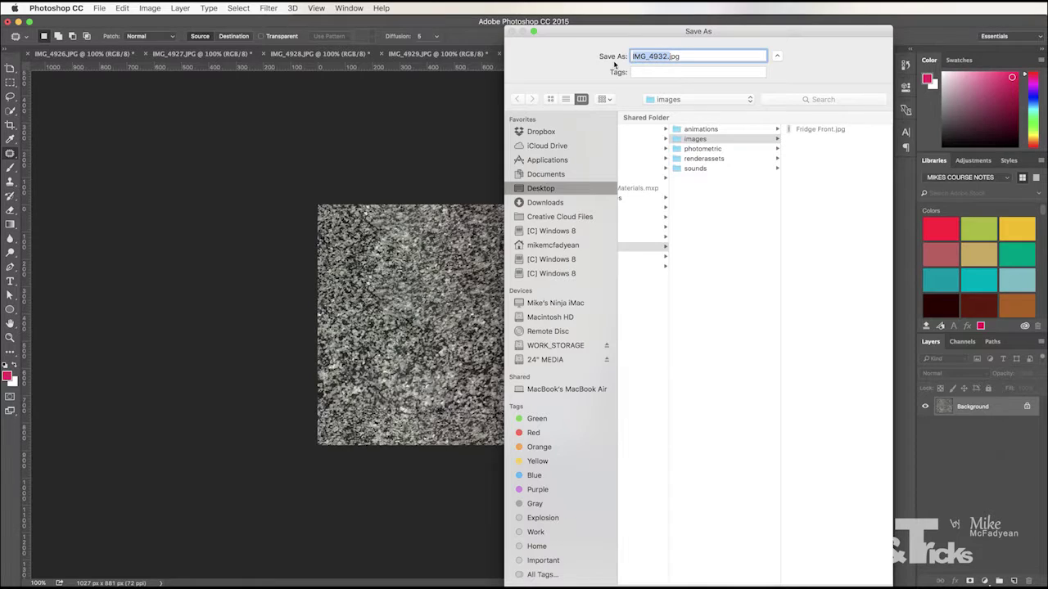
pyautogui.write('granite')
pyautogui.press('Return')
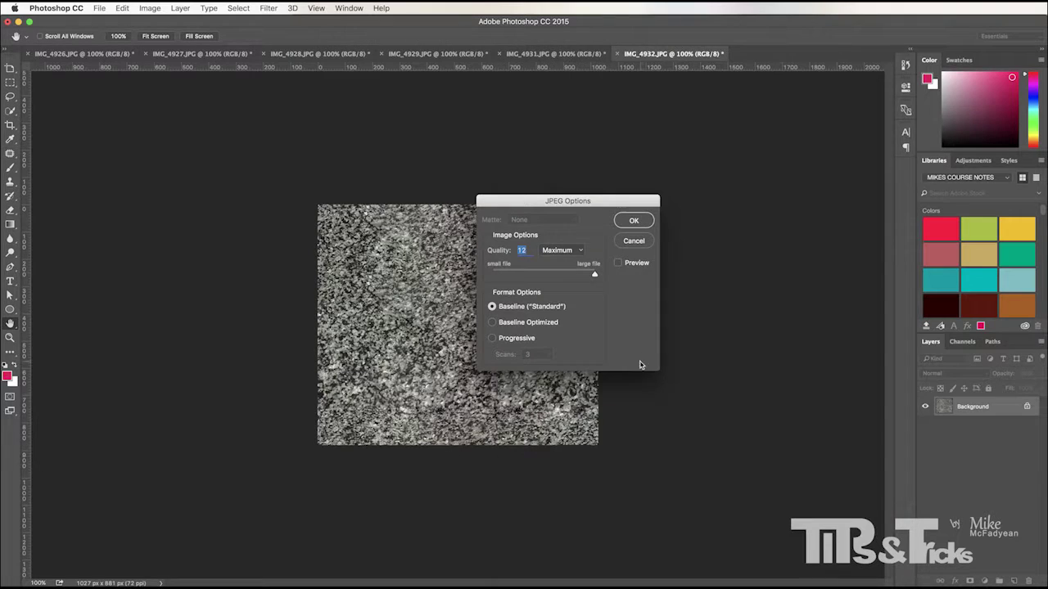
pyautogui.click(633, 222)
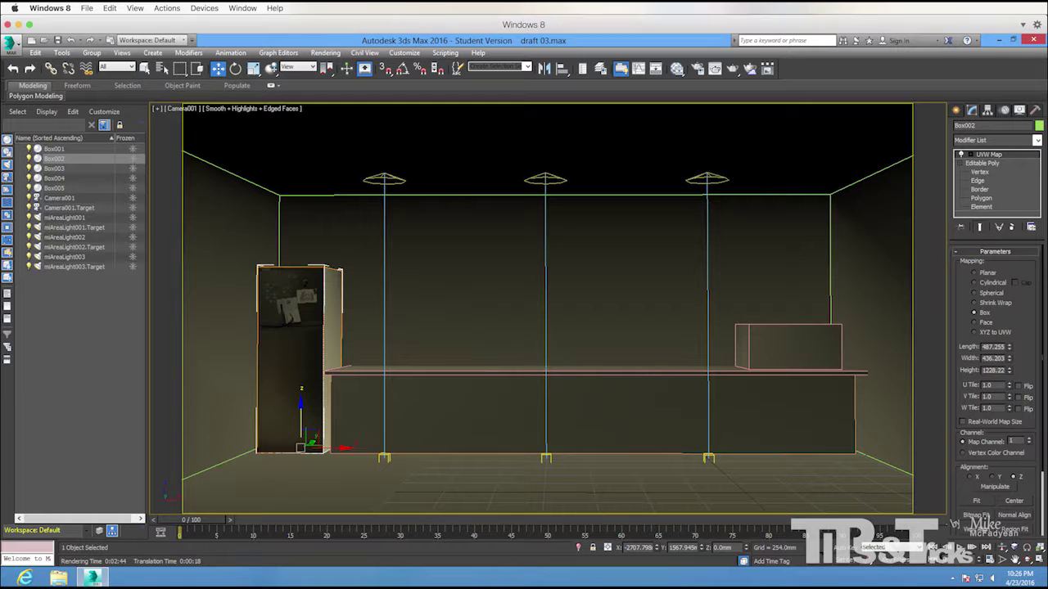
# In 3ds Max, open the Counter material's parameters in the Slate Material Editor and move the Fridge nodes up clear of the cabinet material.
pyautogui.click(675, 70)
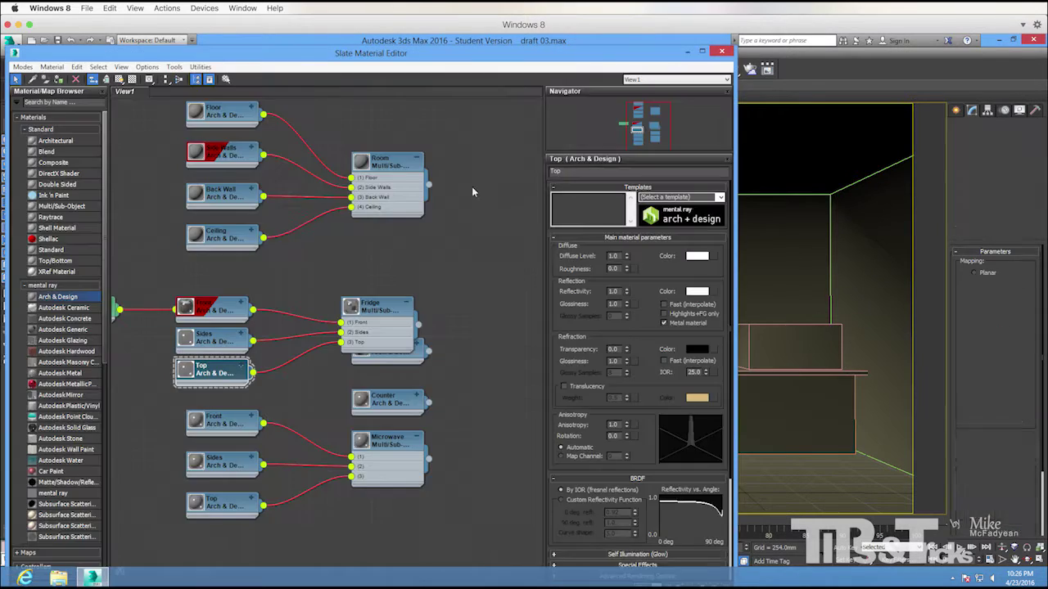
pyautogui.doubleClick(380, 399)
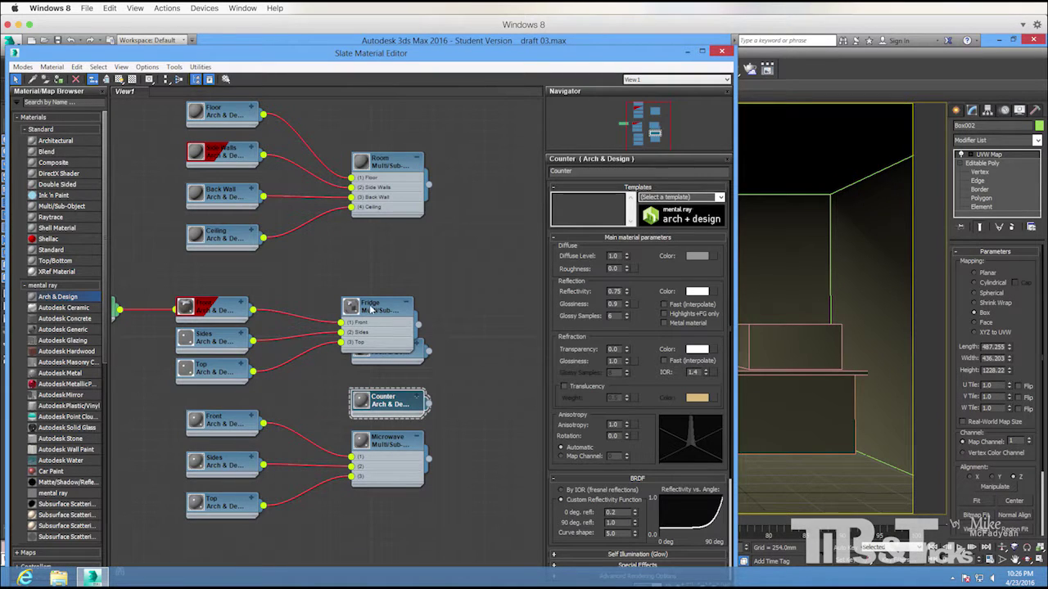
pyautogui.moveTo(378, 304); pyautogui.dragTo(378, 274)
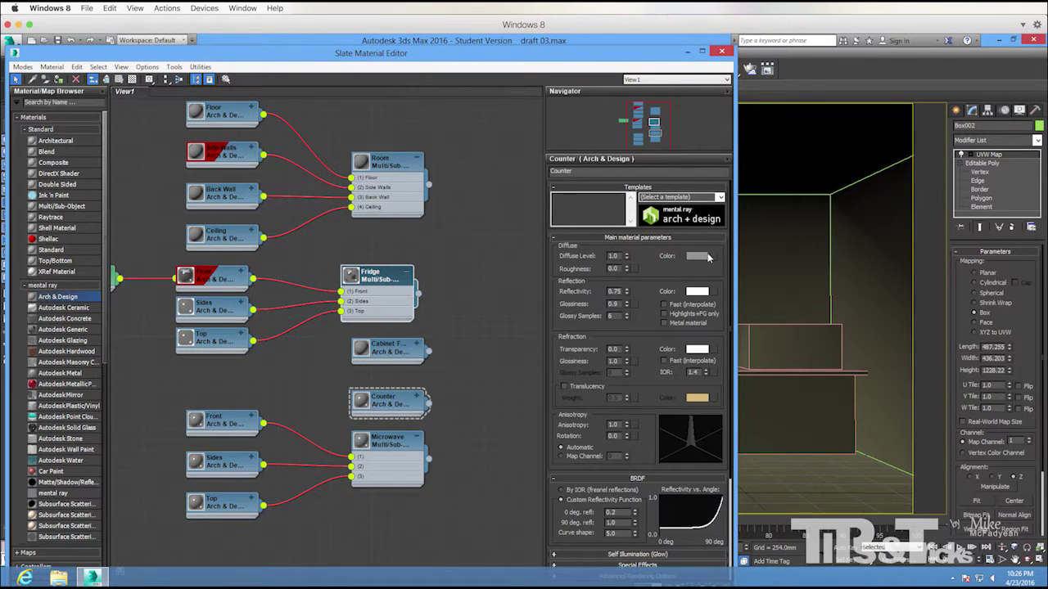
# Apply the Glossy Finish template to the Counter material.
pyautogui.click(718, 198)
pyautogui.click(718, 198)
pyautogui.click(700, 227)
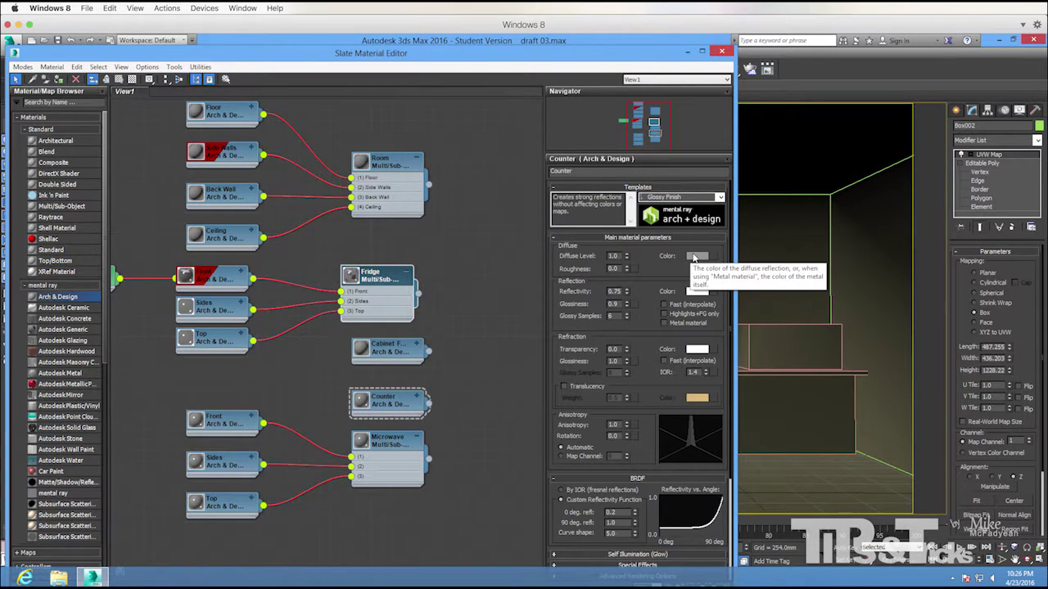
# Load the granite image as a Bitmap map for the Counter material's diffuse color.
pyautogui.click(711, 256)
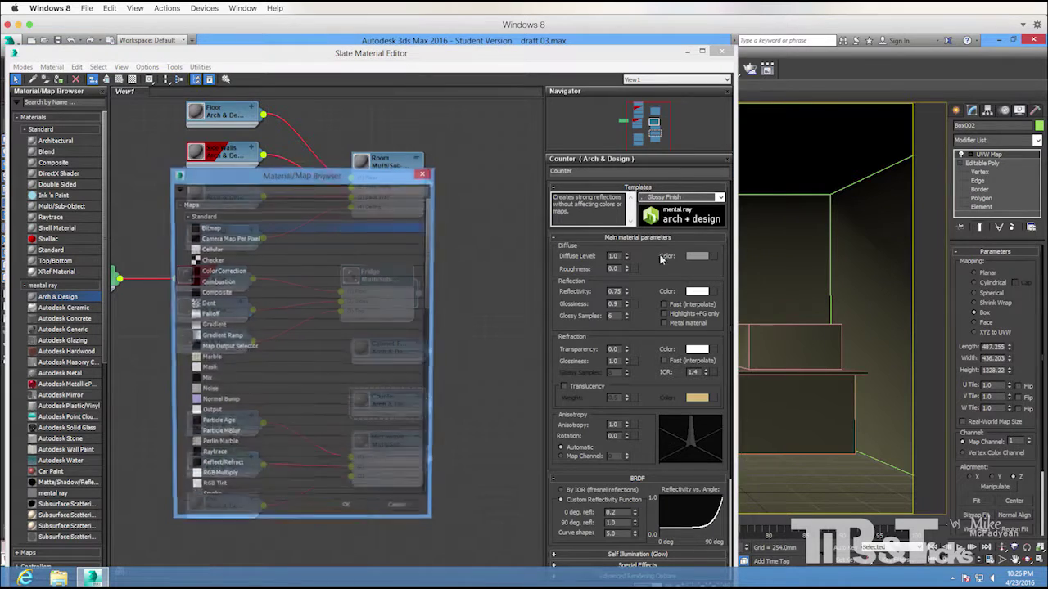
pyautogui.doubleClick(279, 227)
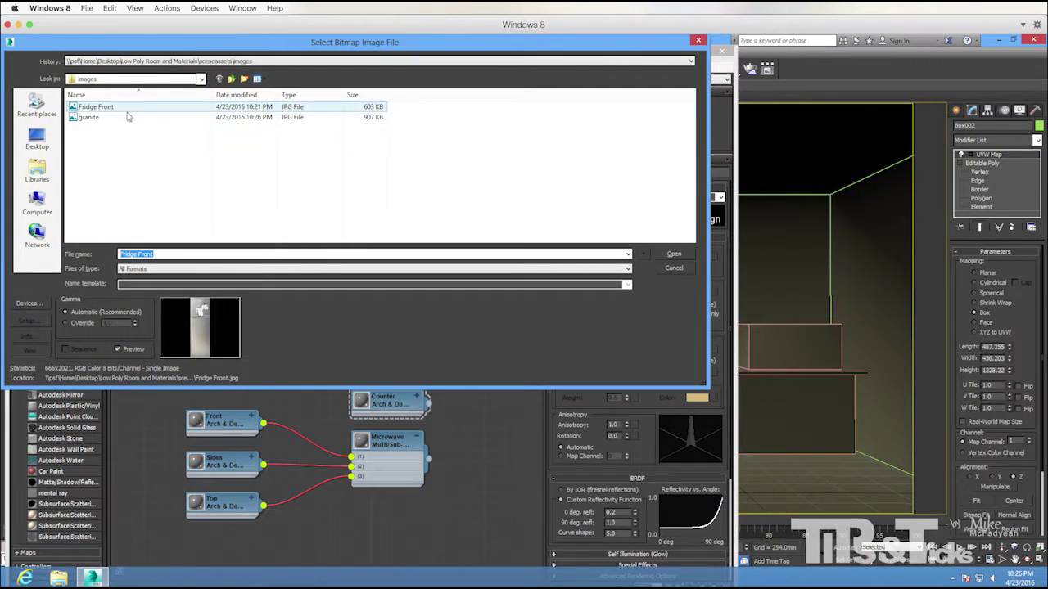
pyautogui.click(90, 117)
pyautogui.doubleClick(115, 118)
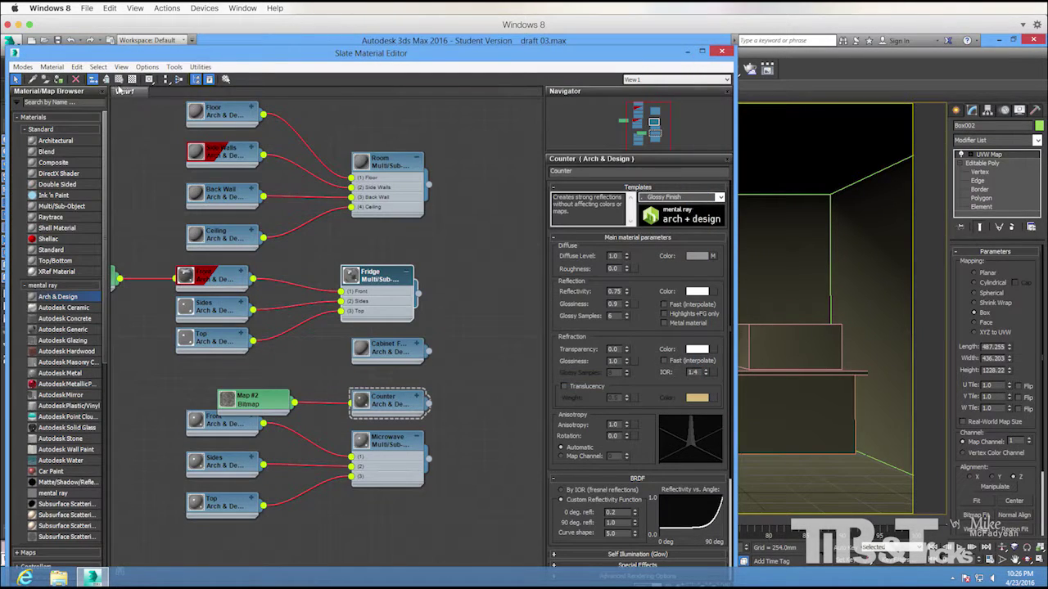
# Show the Counter material's granite map in the viewport and close the Slate Material Editor.
pyautogui.click(391, 404)
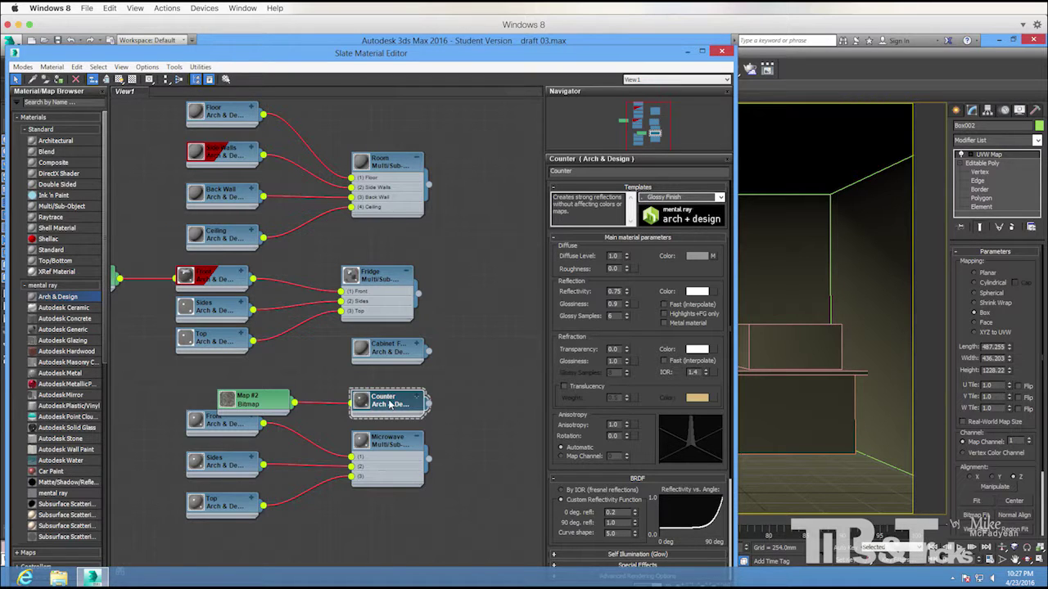
pyautogui.click(119, 79)
pyautogui.click(721, 51)
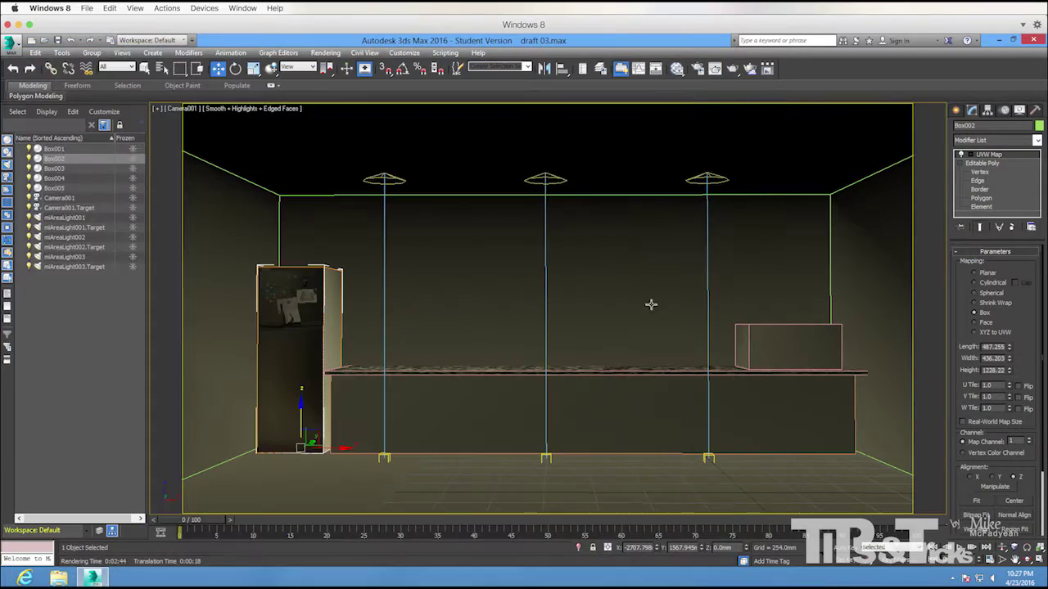
# Switch the viewport from Camera001 to Perspective and get a close view of the granite countertop surface.
pyautogui.scroll(3, 652, 316)
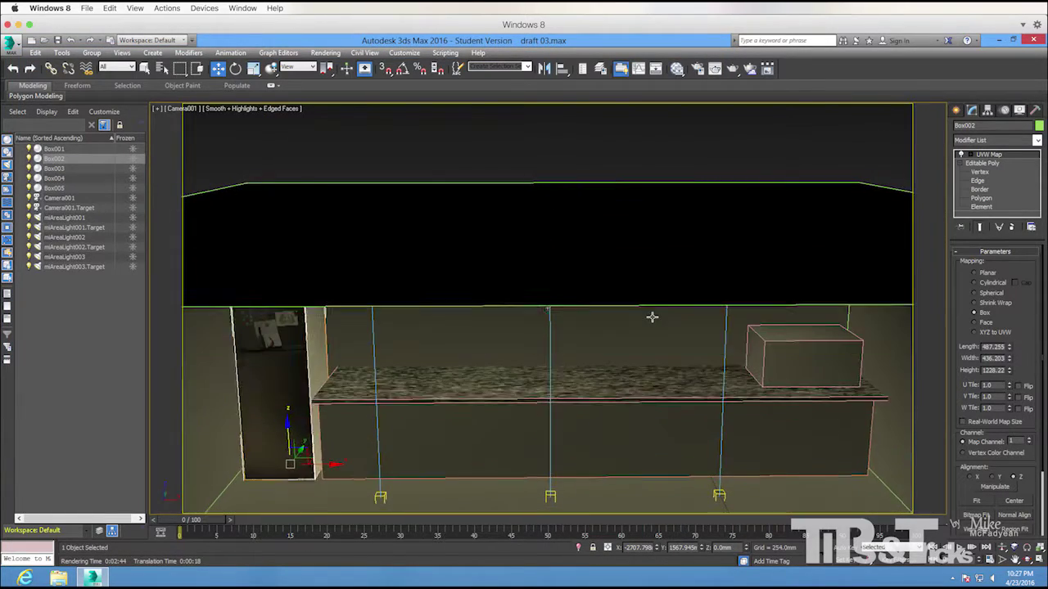
pyautogui.scroll(5, 612, 370)
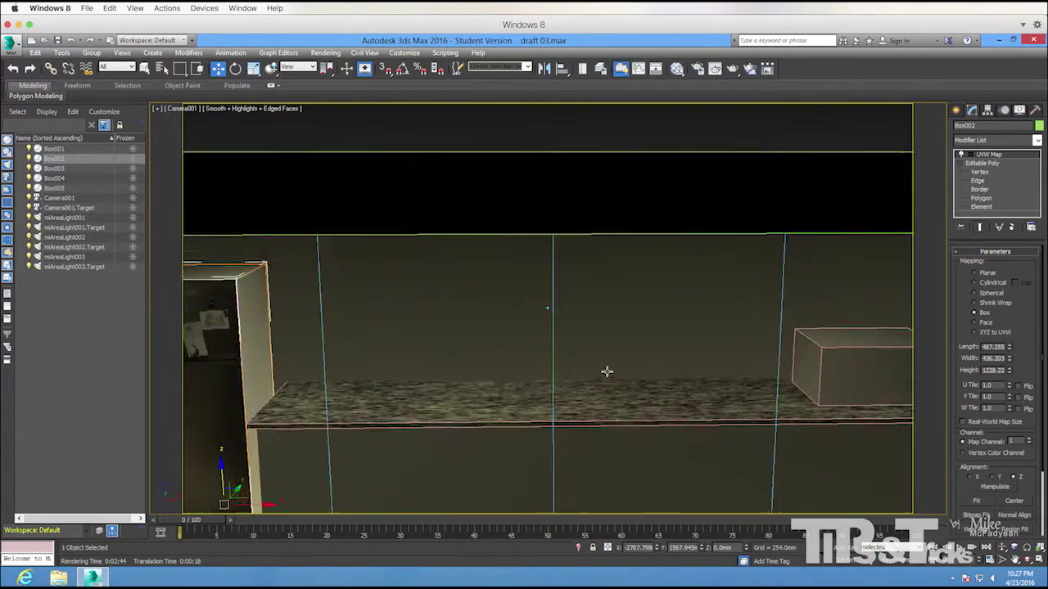
pyautogui.scroll(1, 608, 371)
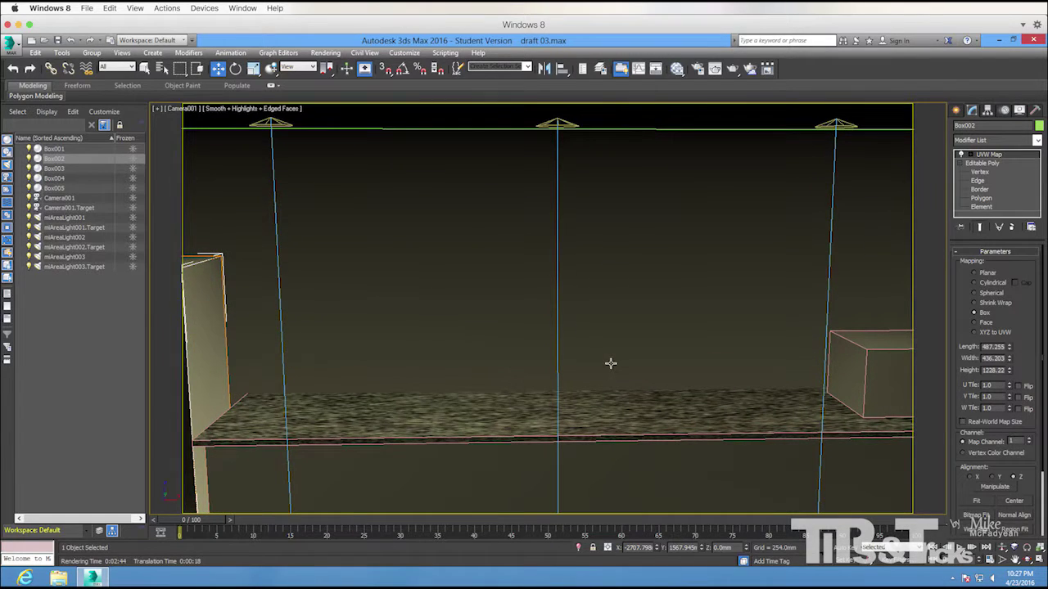
pyautogui.scroll(-10, 610, 366)
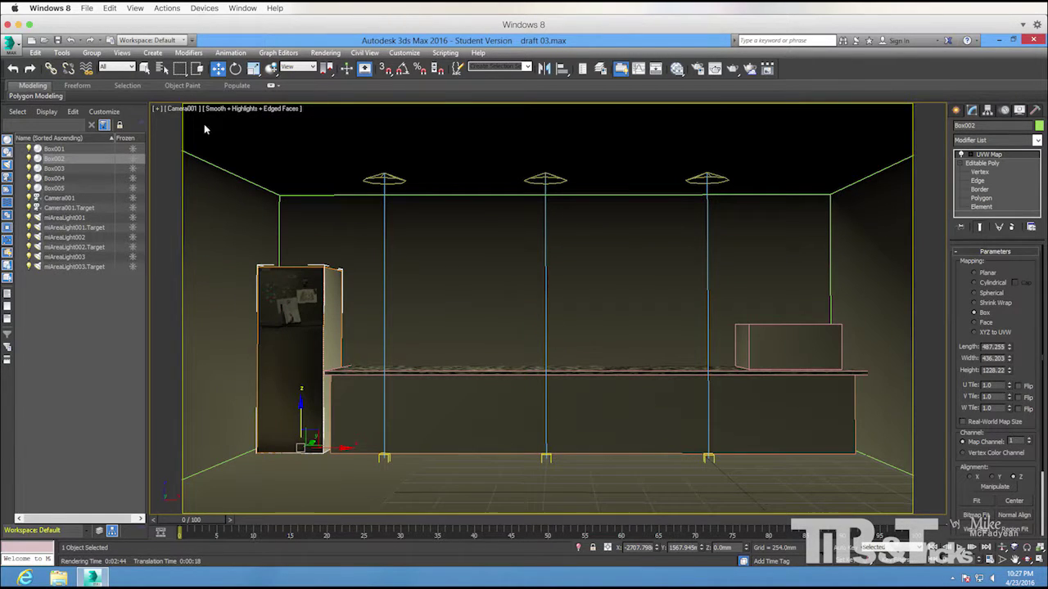
pyautogui.click(192, 109)
pyautogui.click(214, 148)
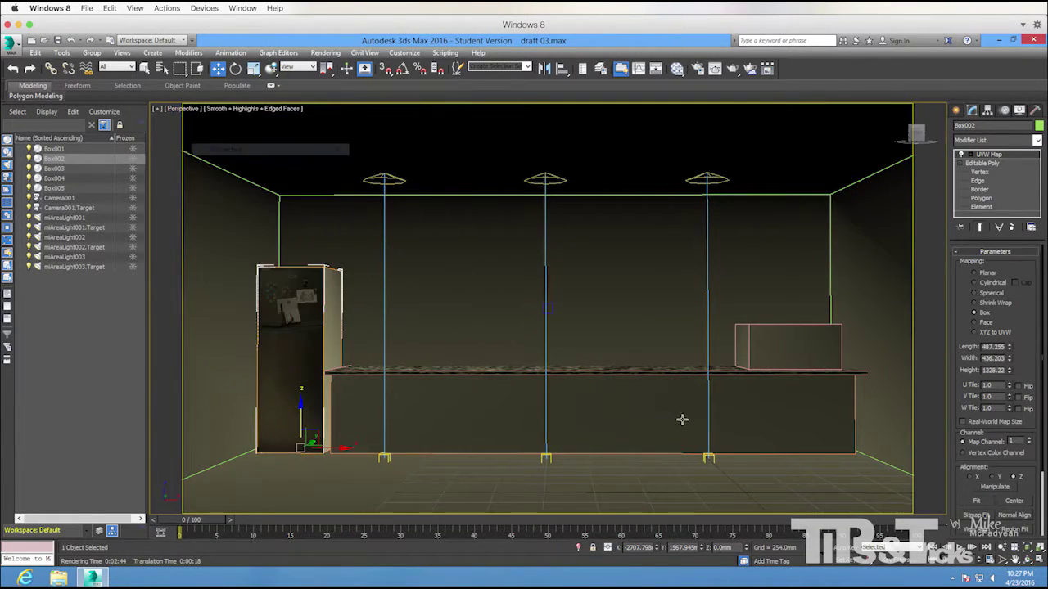
pyautogui.scroll(10, 680, 421)
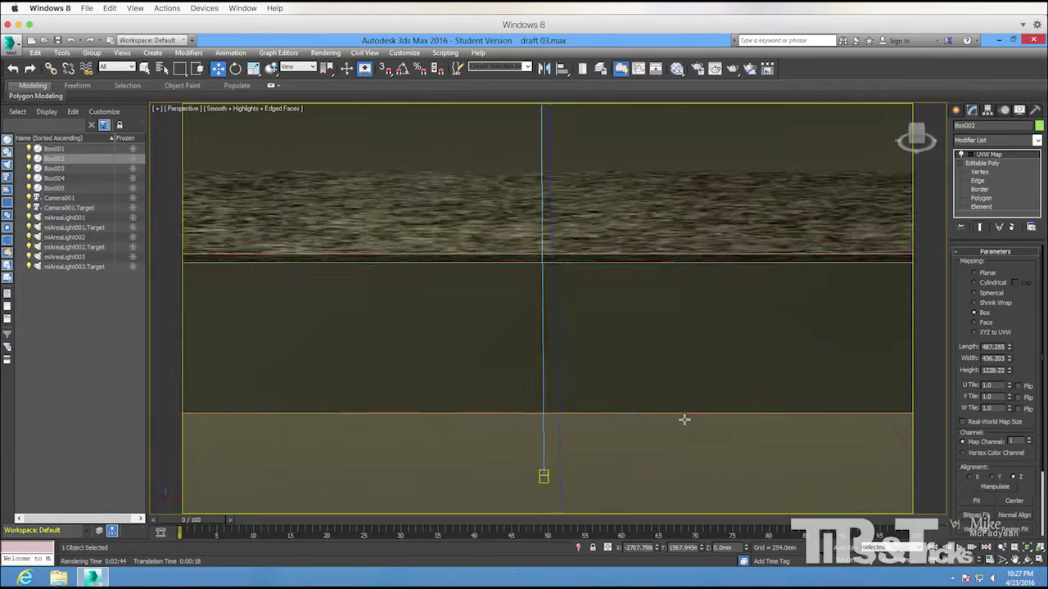
pyautogui.keyDown('alt'); pyautogui.moveTo(684, 420); pyautogui.dragTo(667, 253, button='middle'); pyautogui.keyUp('alt')
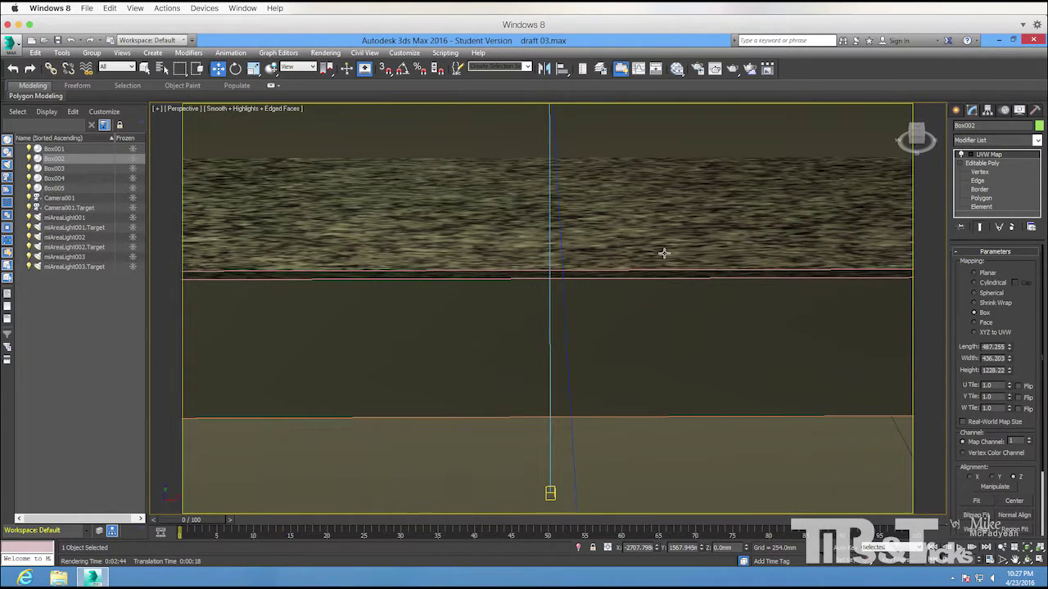
pyautogui.click(971, 156)
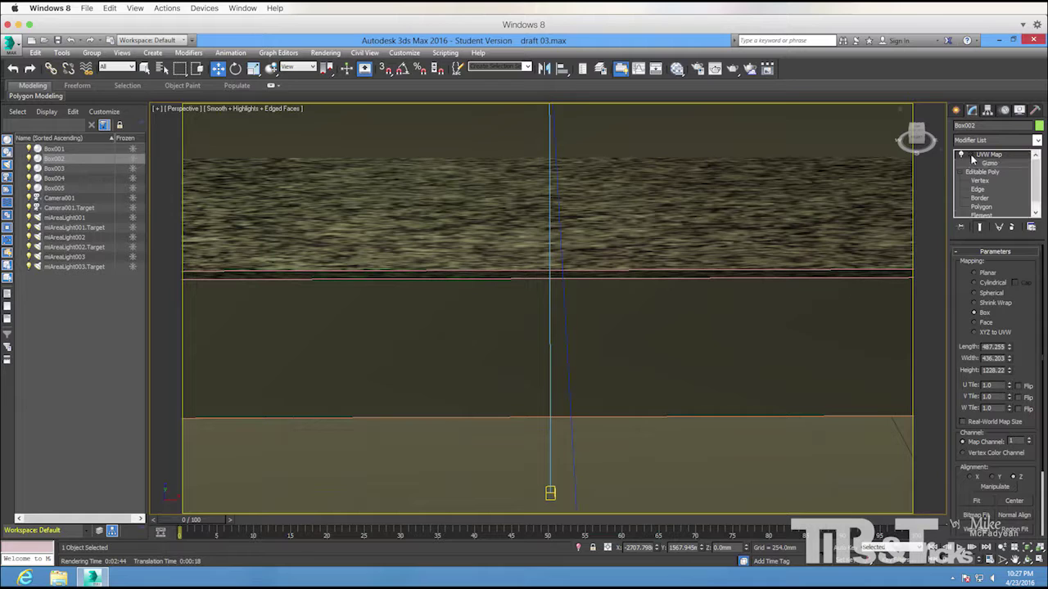
pyautogui.click(988, 164)
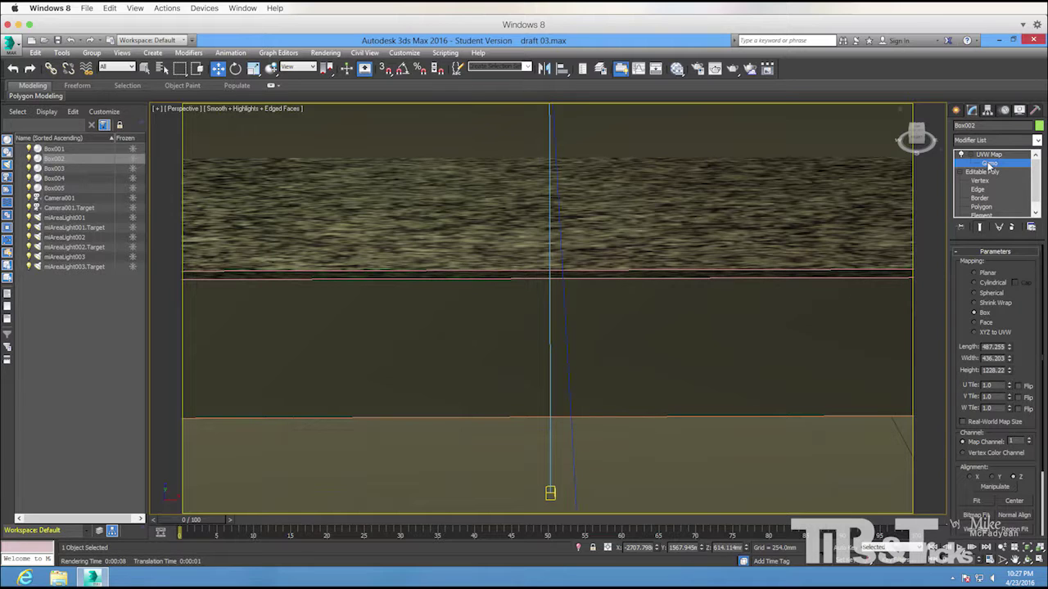
pyautogui.click(255, 69)
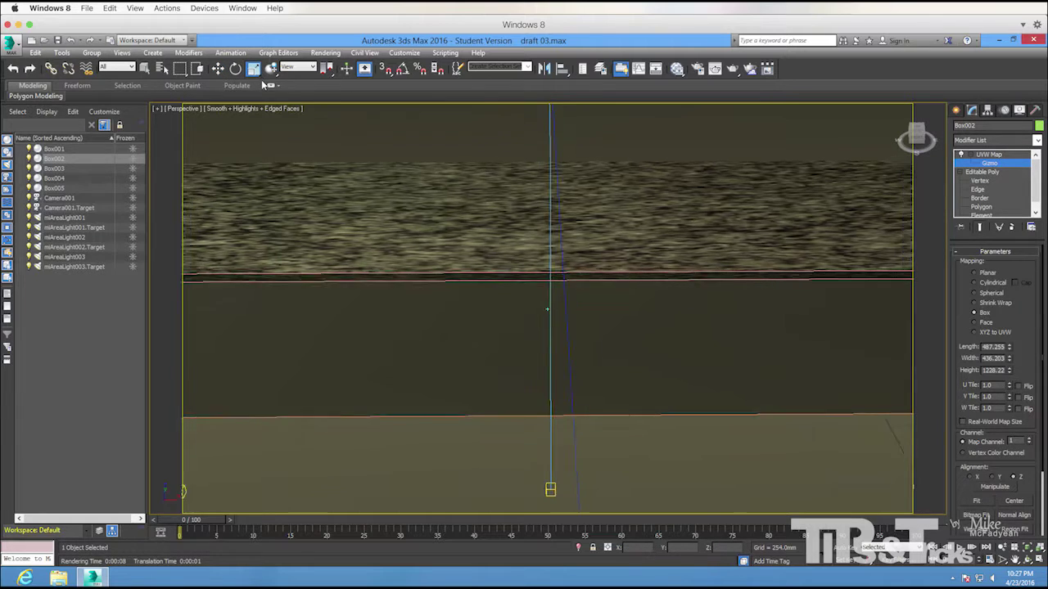
pyautogui.press('z')
pyautogui.hotkey('shift', 'z')
pyautogui.hotkey('shift', 'z')
pyautogui.hotkey('shift', 'z')
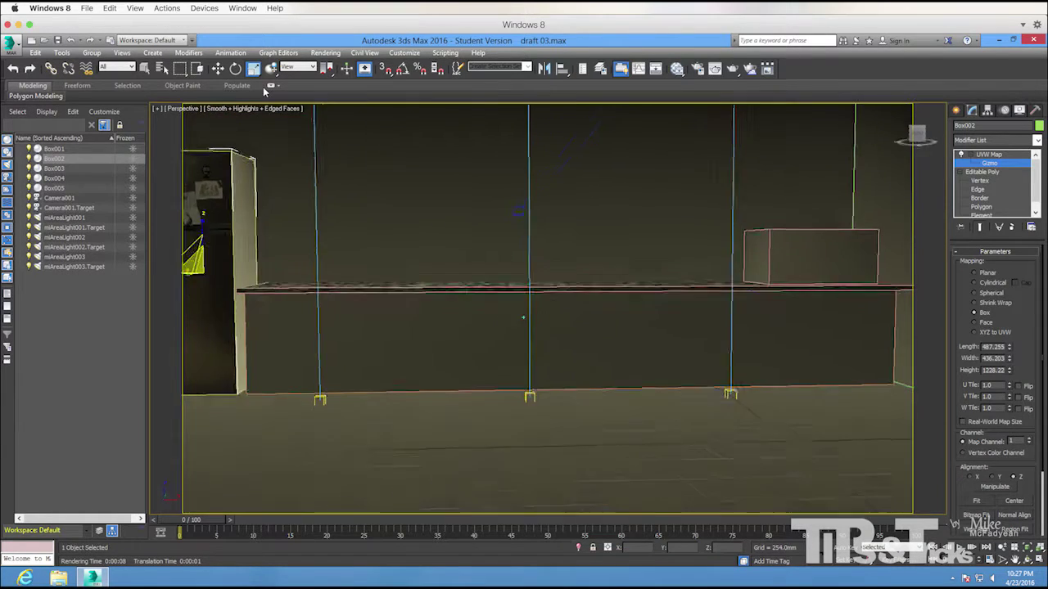
pyautogui.hotkey('shift', 'z')
pyautogui.hotkey('shift', 'z')
pyautogui.hotkey('shift', 'z')
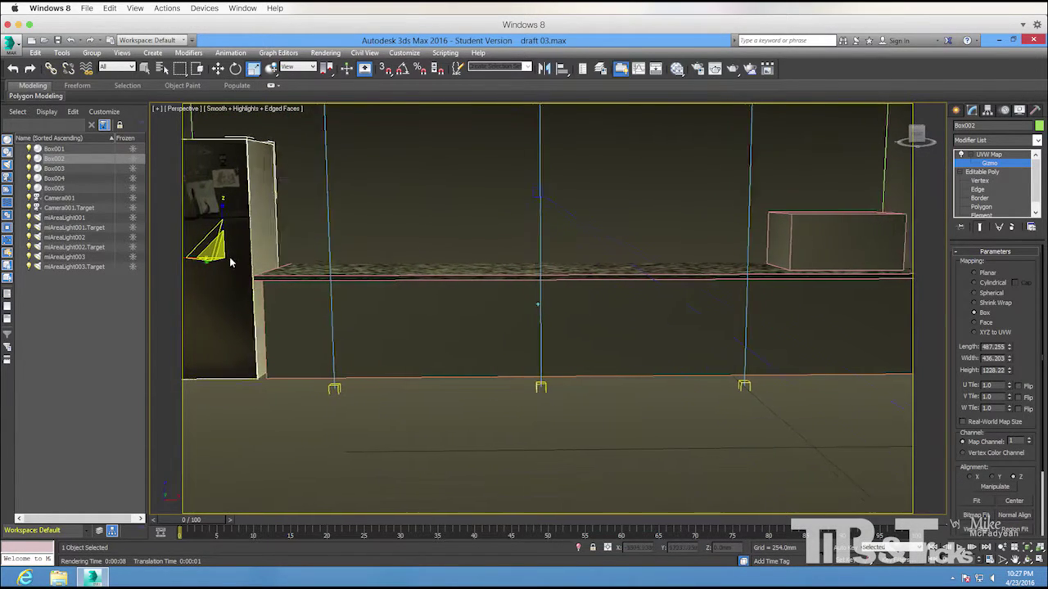
pyautogui.moveTo(208, 258); pyautogui.dragTo(211, 258)
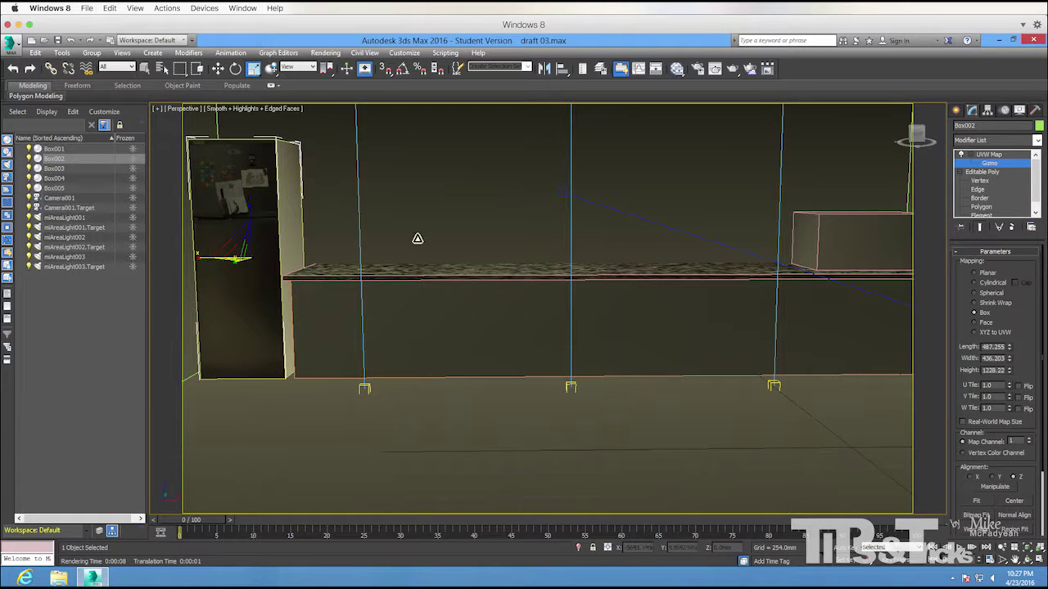
pyautogui.click(979, 160)
pyautogui.click(962, 155)
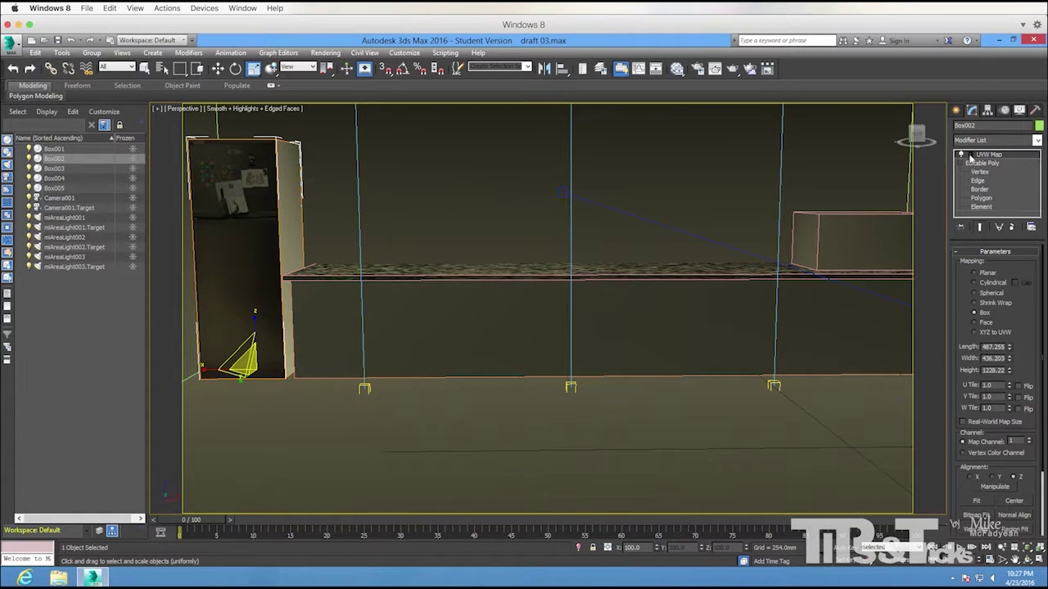
# Scale the countertop's UVW Map gizmo down along its length to relieve the stretched granite, and hide all unselected objects.
pyautogui.click(693, 270)
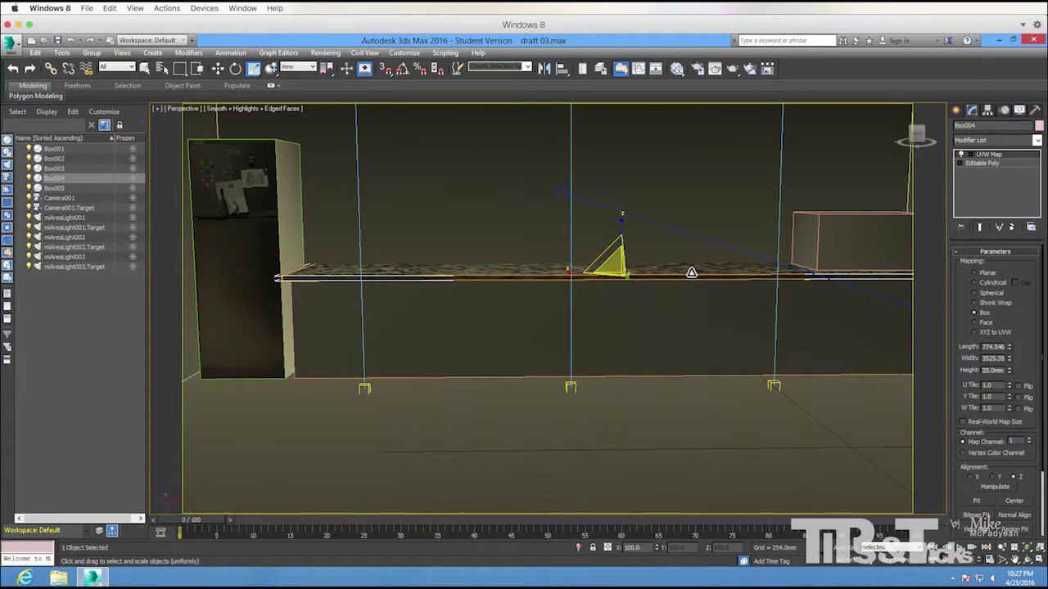
pyautogui.click(961, 155)
pyautogui.click(989, 163)
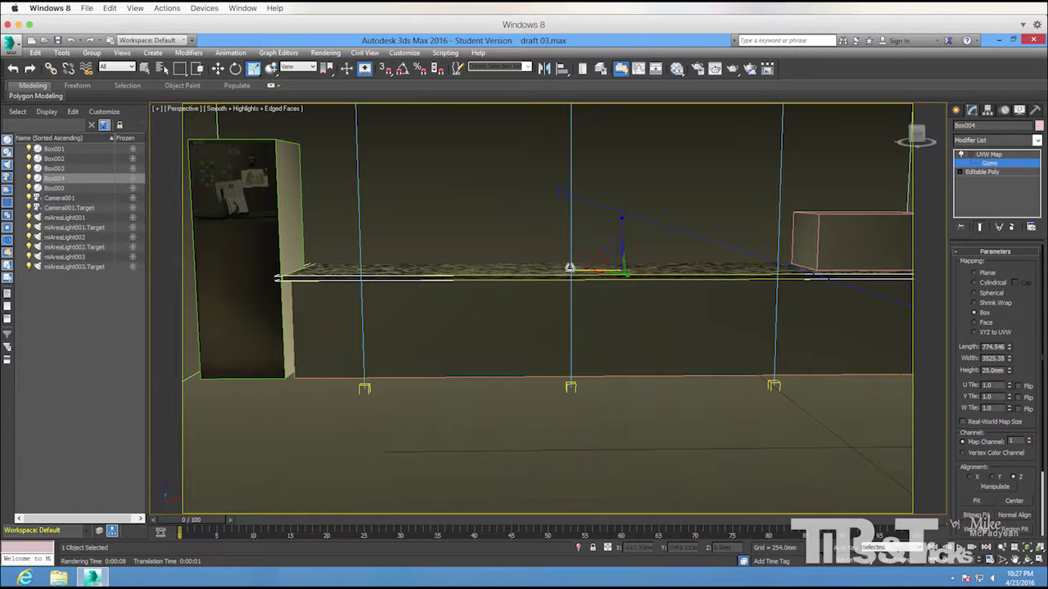
pyautogui.moveTo(571, 267); pyautogui.dragTo(590, 270)
pyautogui.keyDown('alt'); pyautogui.moveTo(591, 270); pyautogui.dragTo(584, 309, button='middle'); pyautogui.keyUp('alt')
pyautogui.rightClick(540, 292)
pyautogui.click(584, 275)
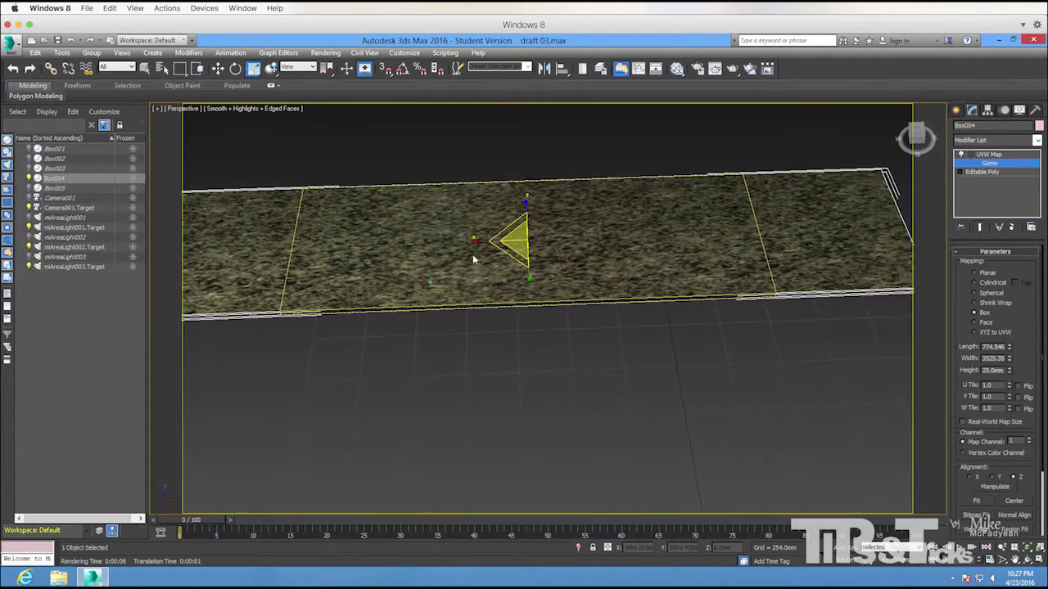
# Shrink the countertop's mapping gizmo to a small rectangle at its middle for a finer granite grain, and leave gizmo editing.
pyautogui.moveTo(478, 242)
pyautogui.mouseDown()
pyautogui.moveTo(530, 249)
pyautogui.moveTo(529, 271)
pyautogui.moveTo(524, 250)
pyautogui.moveTo(494, 238)
pyautogui.moveTo(492, 252)
pyautogui.mouseUp()
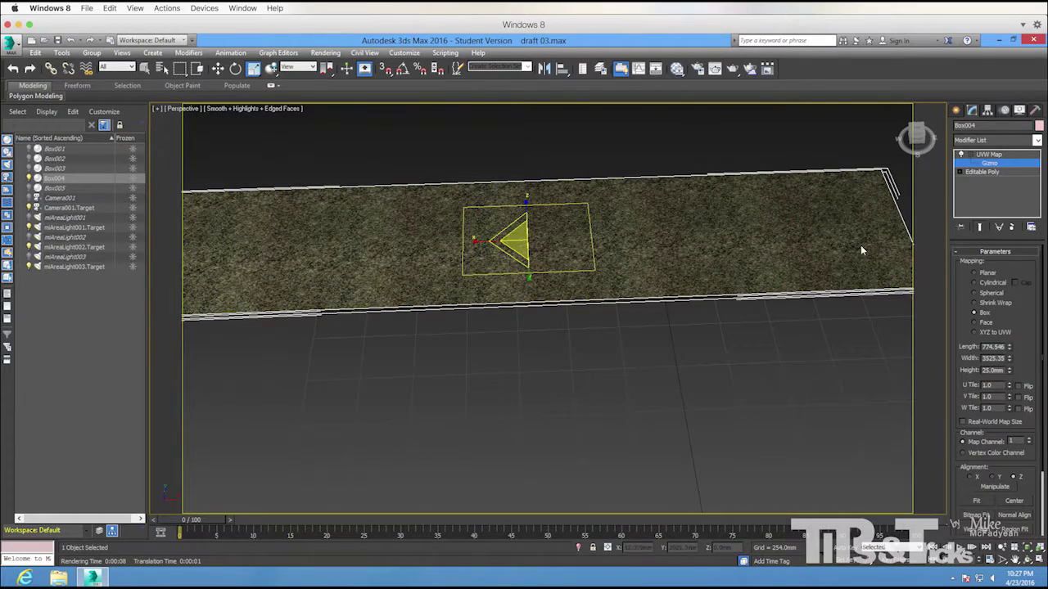
pyautogui.keyDown('alt'); pyautogui.moveTo(704, 262); pyautogui.dragTo(857, 199, button='middle'); pyautogui.keyUp('alt')
pyautogui.click(958, 171)
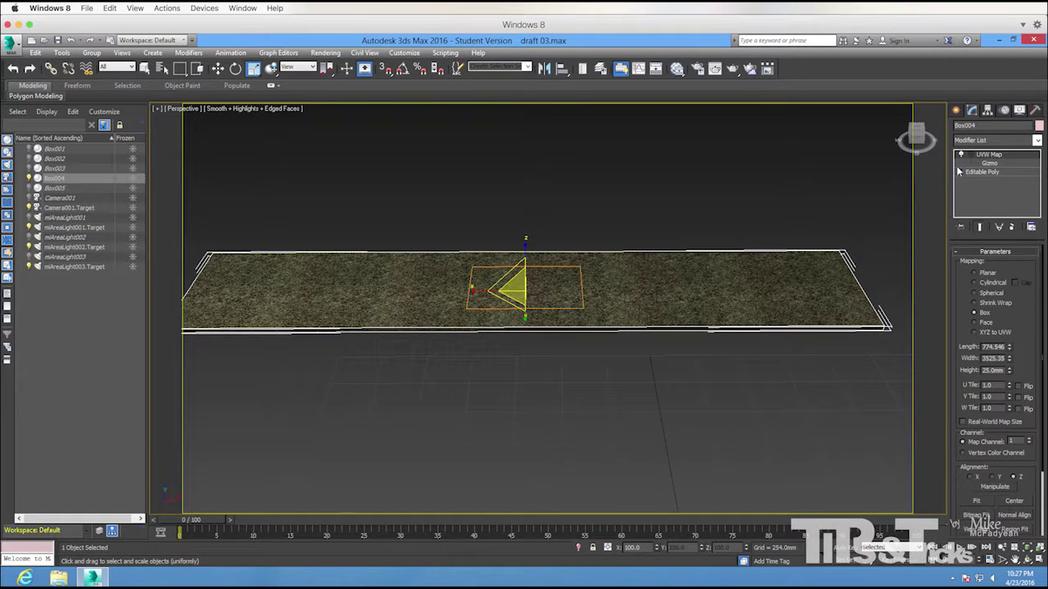
pyautogui.click(964, 155)
# Unhide all objects in the scene and return the viewport to the camera view.
pyautogui.keyDown('alt'); pyautogui.moveTo(805, 229); pyautogui.dragTo(593, 358, button='middle'); pyautogui.keyUp('alt')
pyautogui.rightClick(594, 359)
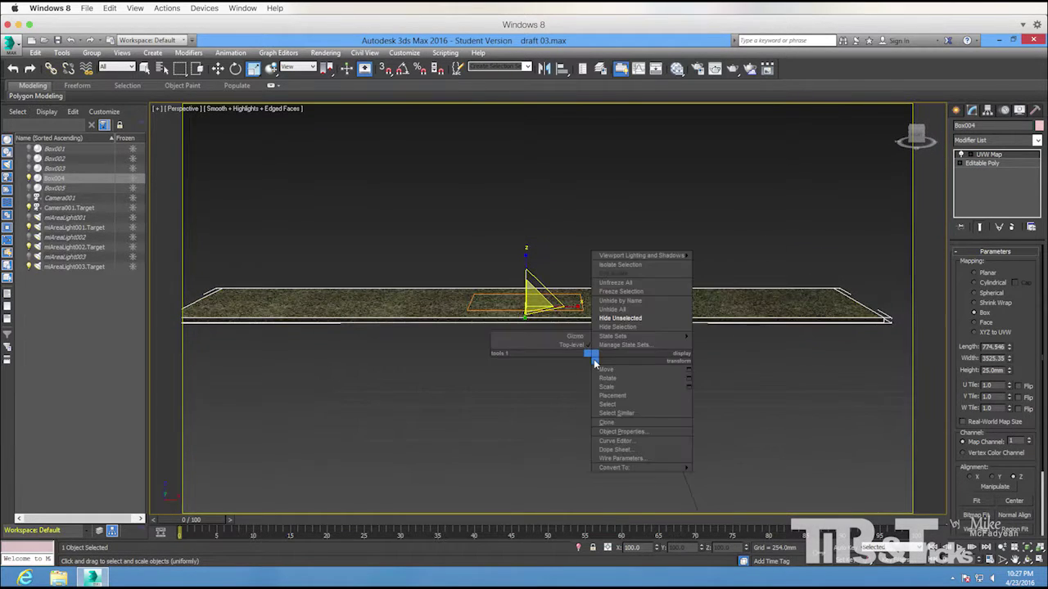
pyautogui.click(639, 319)
pyautogui.keyDown('alt'); pyautogui.moveTo(368, 169); pyautogui.dragTo(236, 129, button='middle'); pyautogui.keyUp('alt')
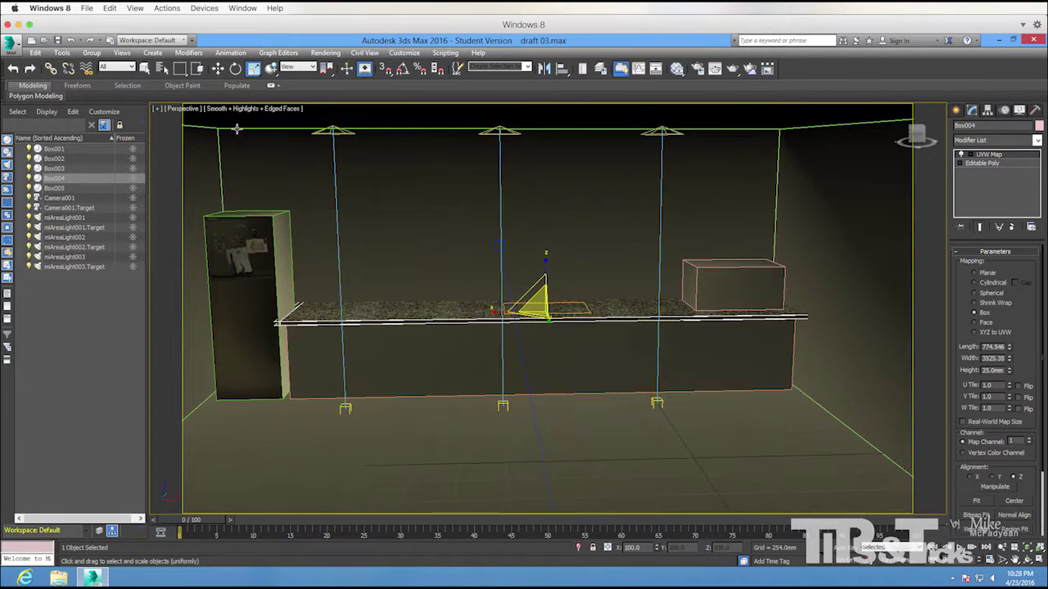
pyautogui.click(199, 110)
pyautogui.click(364, 123)
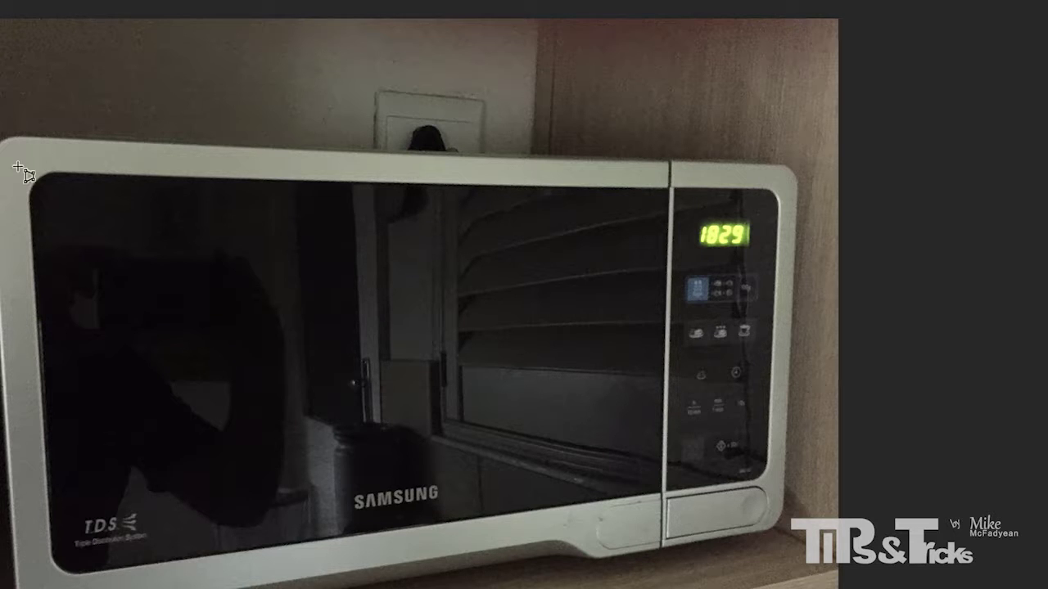
# In Photoshop, perspective-crop the microwave photo to its front face, matching the crop corners to the oven's corners.
pyautogui.moveTo(22, 104); pyautogui.dragTo(787, 565)
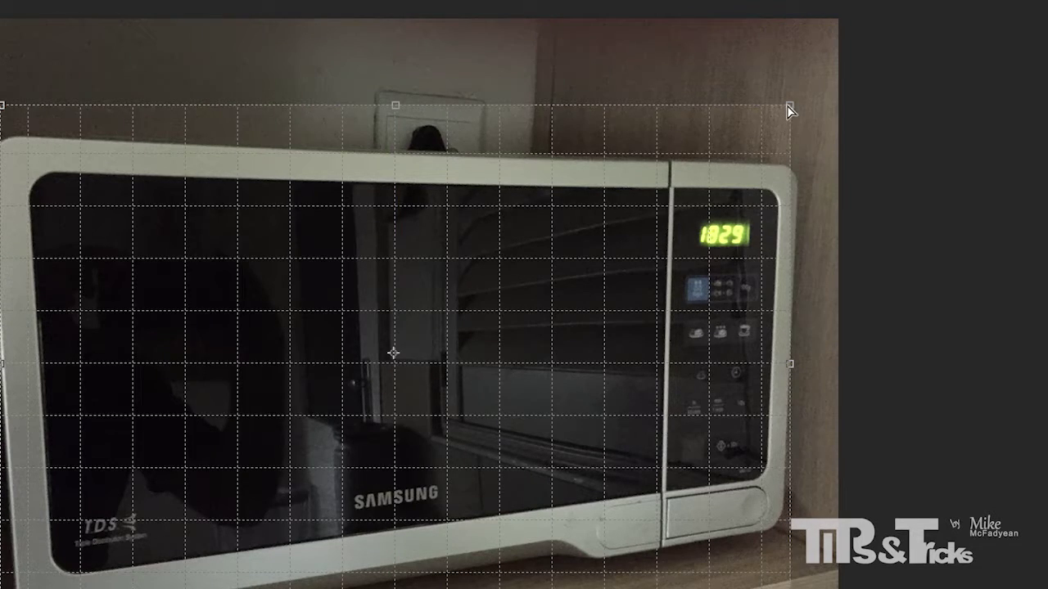
pyautogui.moveTo(798, 160)
pyautogui.mouseDown()
pyautogui.moveTo(810, 175)
pyautogui.moveTo(786, 163)
pyautogui.moveTo(795, 169)
pyautogui.mouseUp()
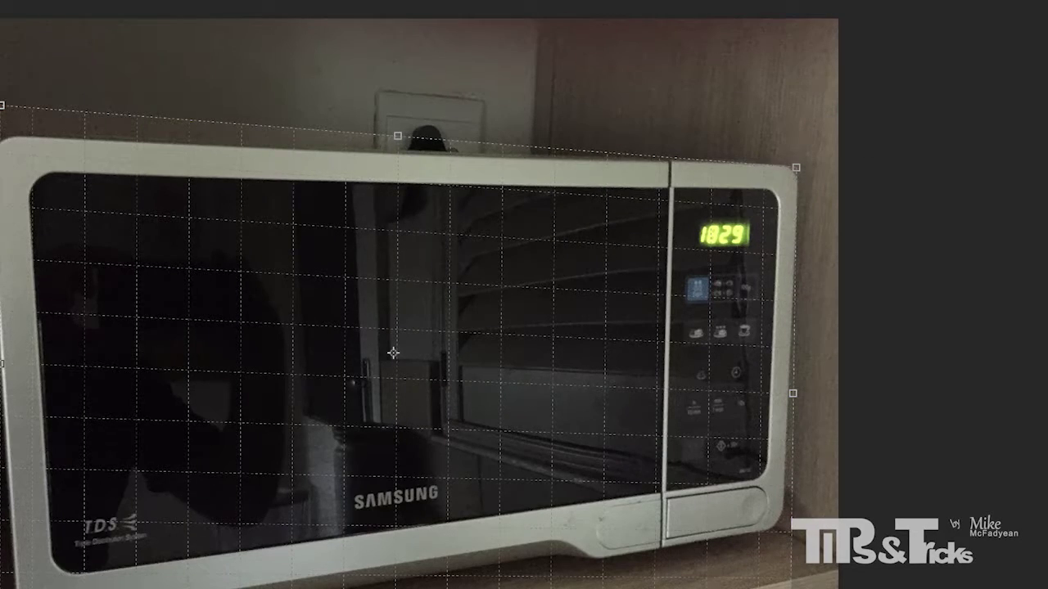
pyautogui.moveTo(790, 586); pyautogui.dragTo(784, 535)
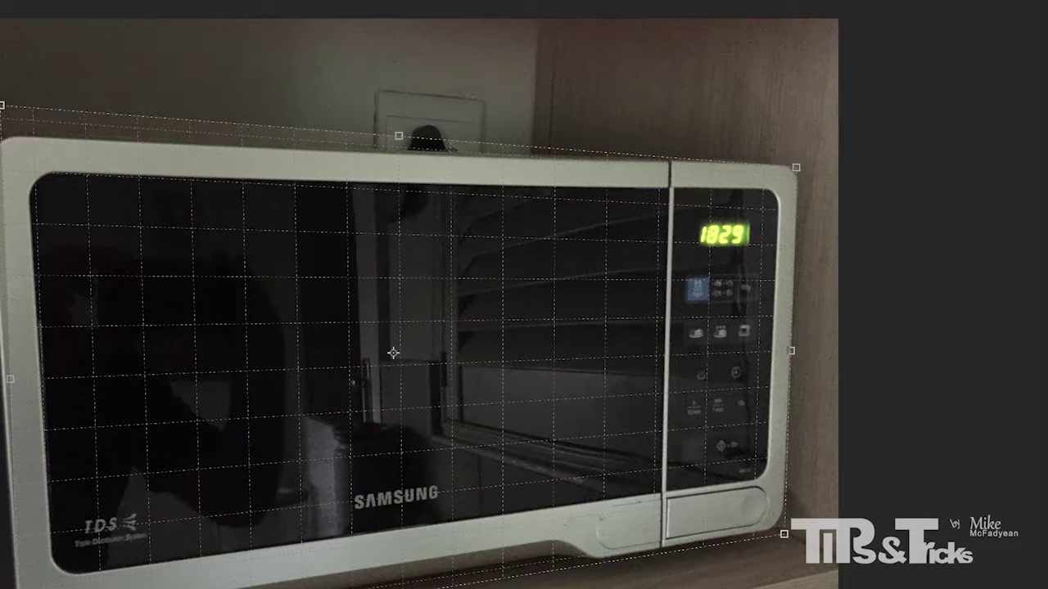
pyautogui.moveTo(783, 534)
pyautogui.mouseDown()
pyautogui.moveTo(779, 520)
pyautogui.moveTo(790, 536)
pyautogui.mouseUp()
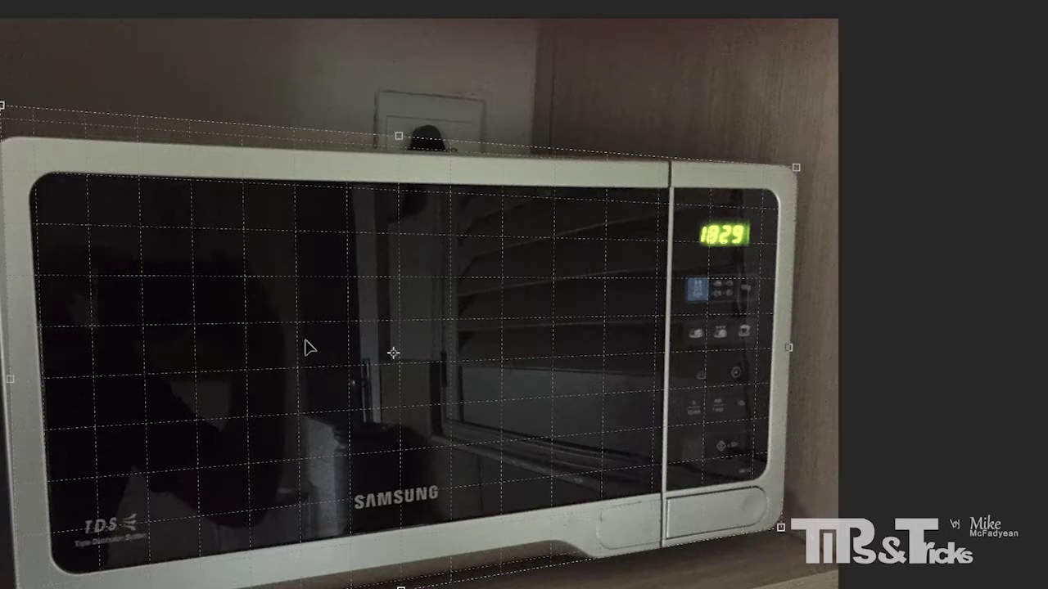
pyautogui.moveTo(2, 115); pyautogui.dragTo(4, 131)
pyautogui.press('Return')
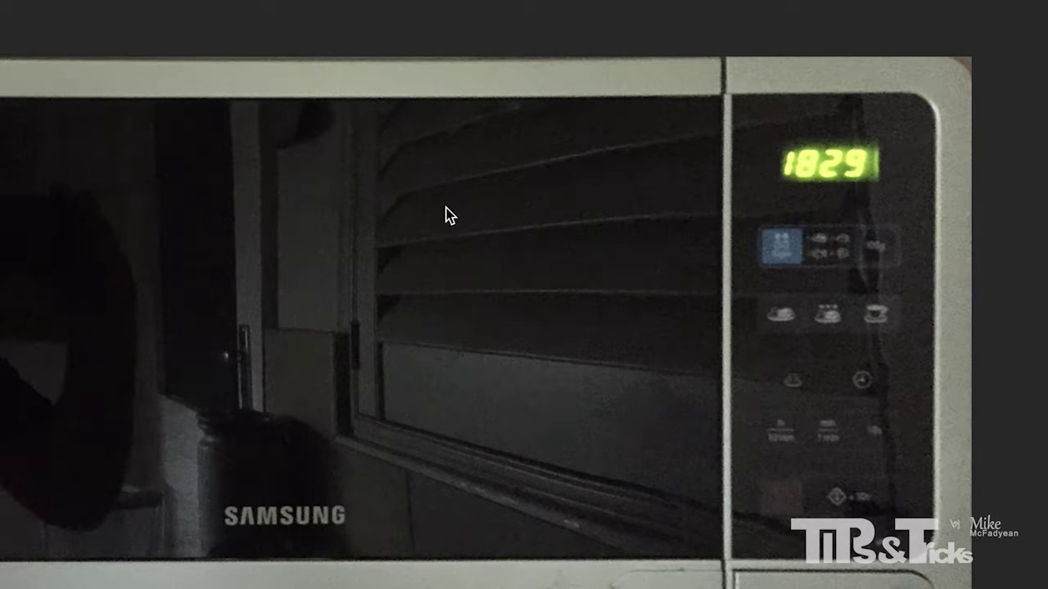
# Save the cropped microwave photo as a maximum-quality baseline JPEG within the sceneassets folder of the Low Poly Room and Materials project.
pyautogui.press('super+shift+s')
pyautogui.click(786, 394)
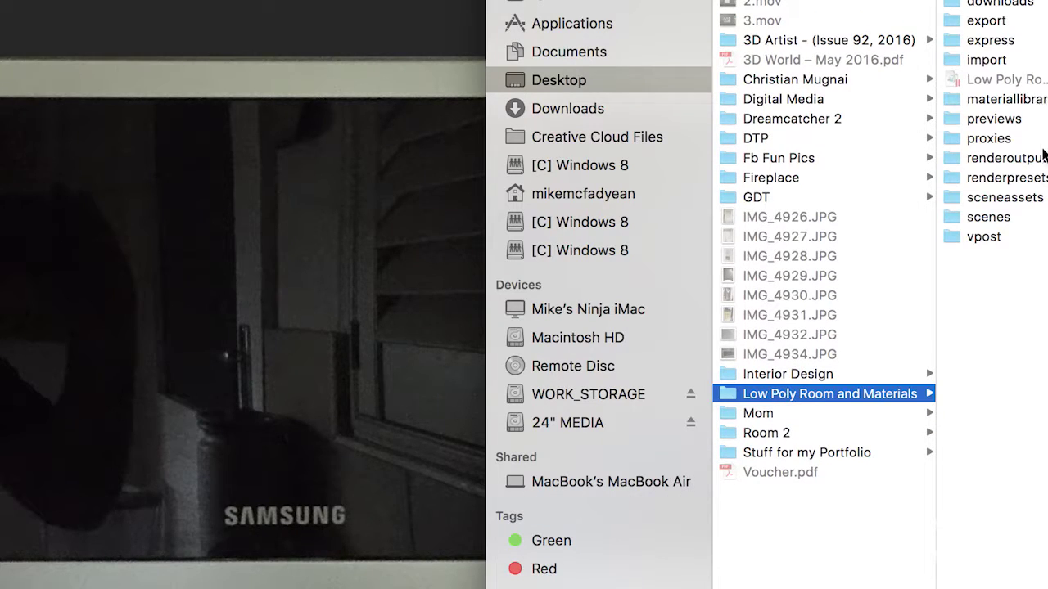
pyautogui.click(1037, 197)
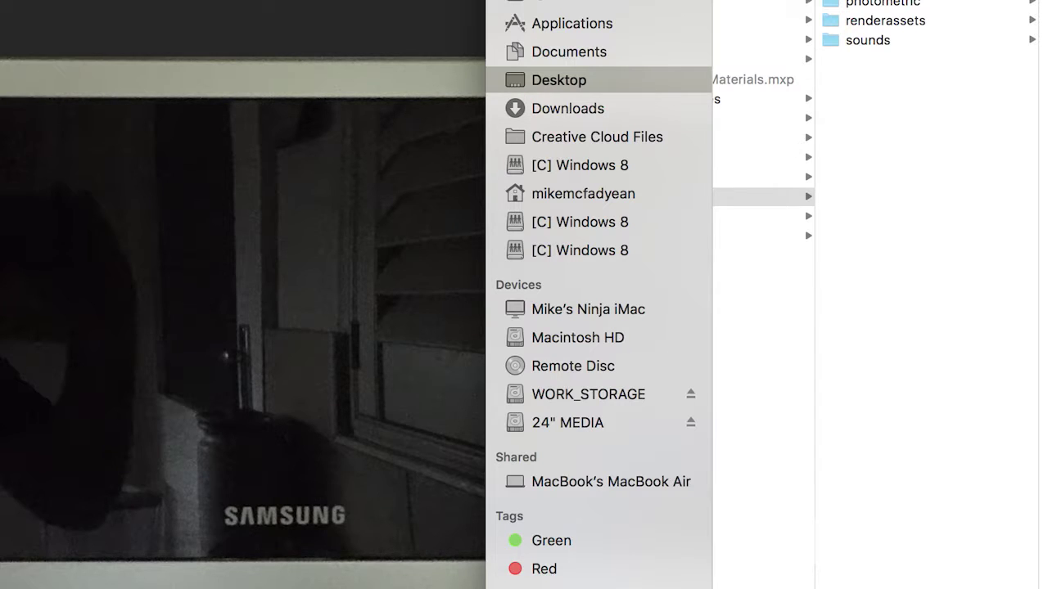
pyautogui.press('Return')
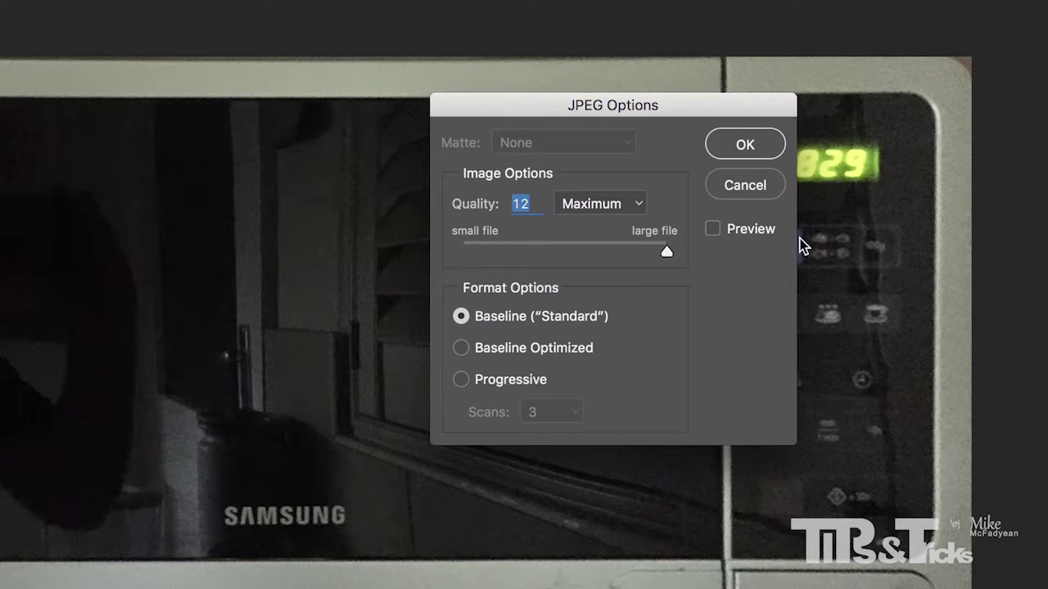
pyautogui.click(727, 145)
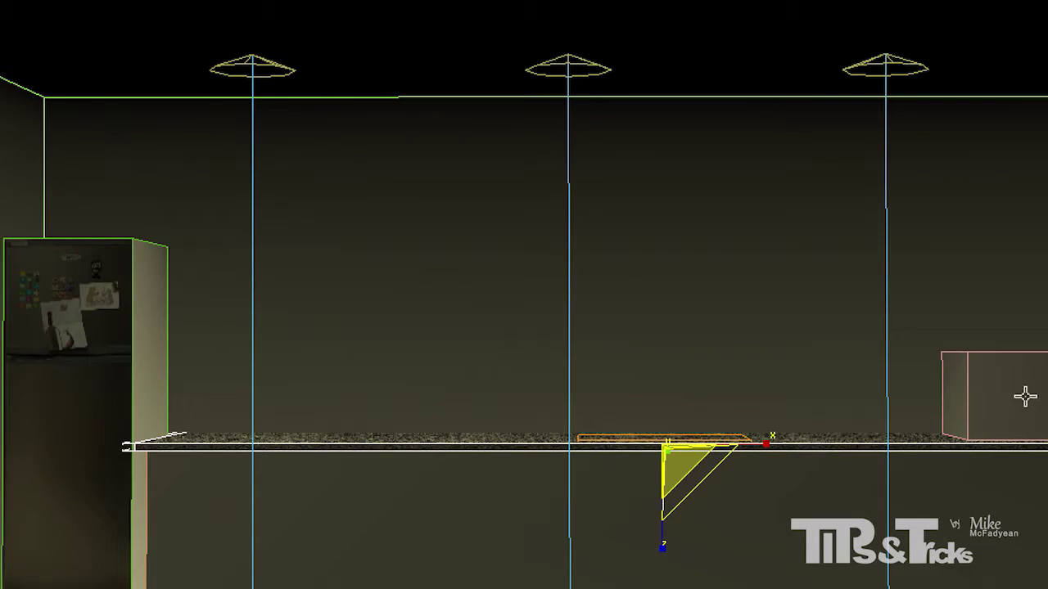
# In 3ds Max, select the microwave box, hide all unselected objects and frame the box from an angle.
pyautogui.click(1025, 396)
pyautogui.rightClick(1025, 396)
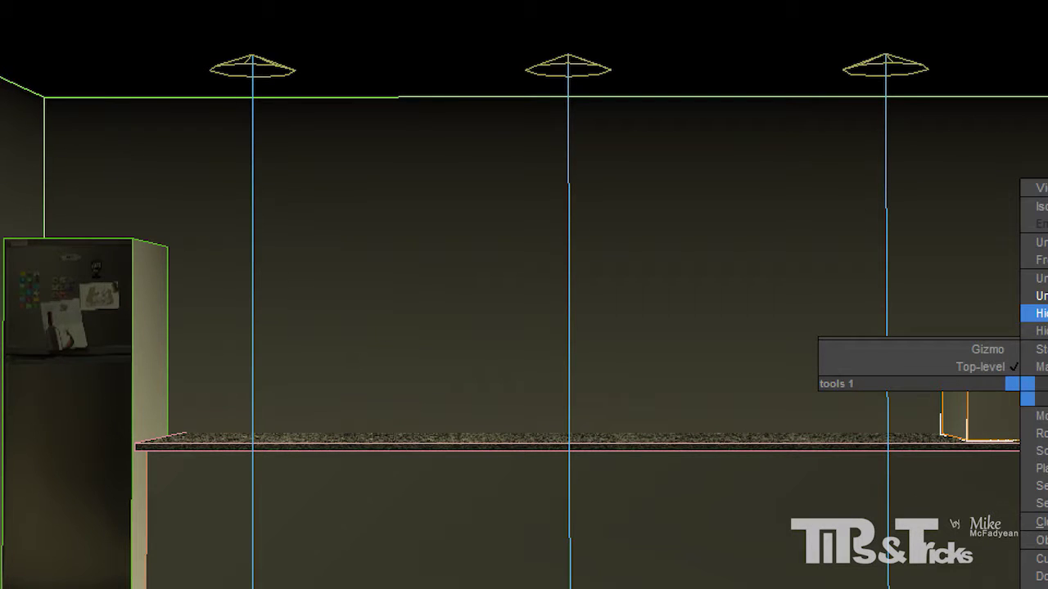
pyautogui.click(1035, 314)
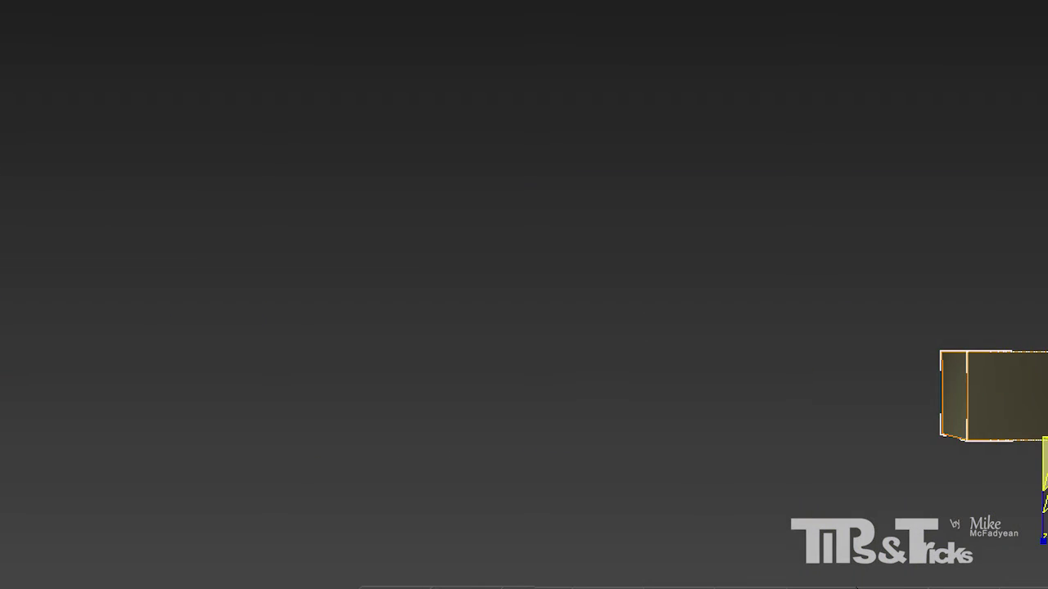
pyautogui.press('z')
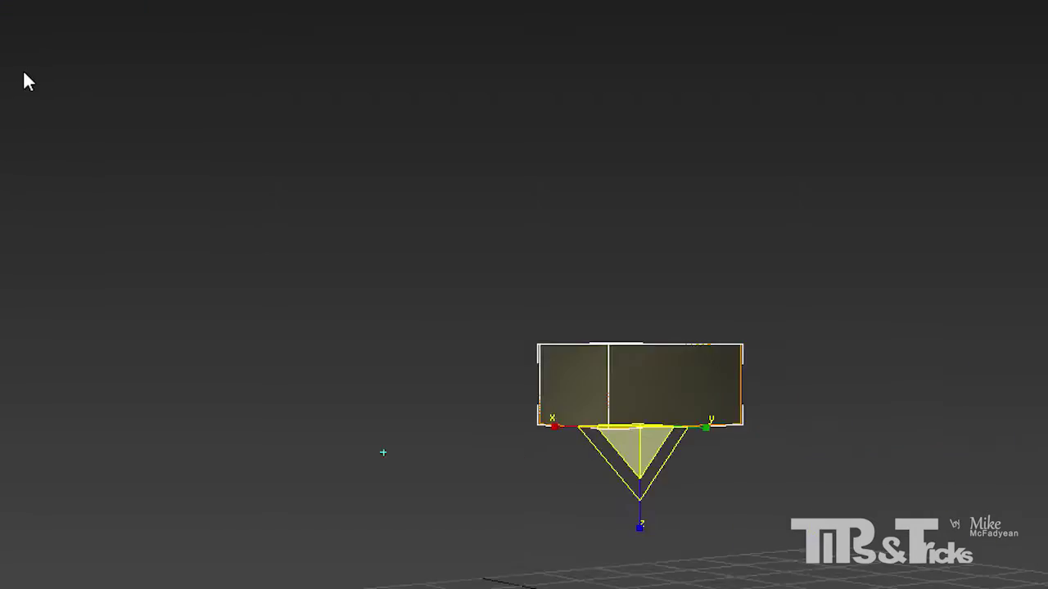
pyautogui.keyDown('alt'); pyautogui.moveTo(24, 74); pyautogui.dragTo(970, 213, button='middle'); pyautogui.keyUp('alt')
# Apply the Glossy Finish template to the microwave's Front sub-material and load the cropped microwave photo as its diffuse bitmap.
pyautogui.press('m')
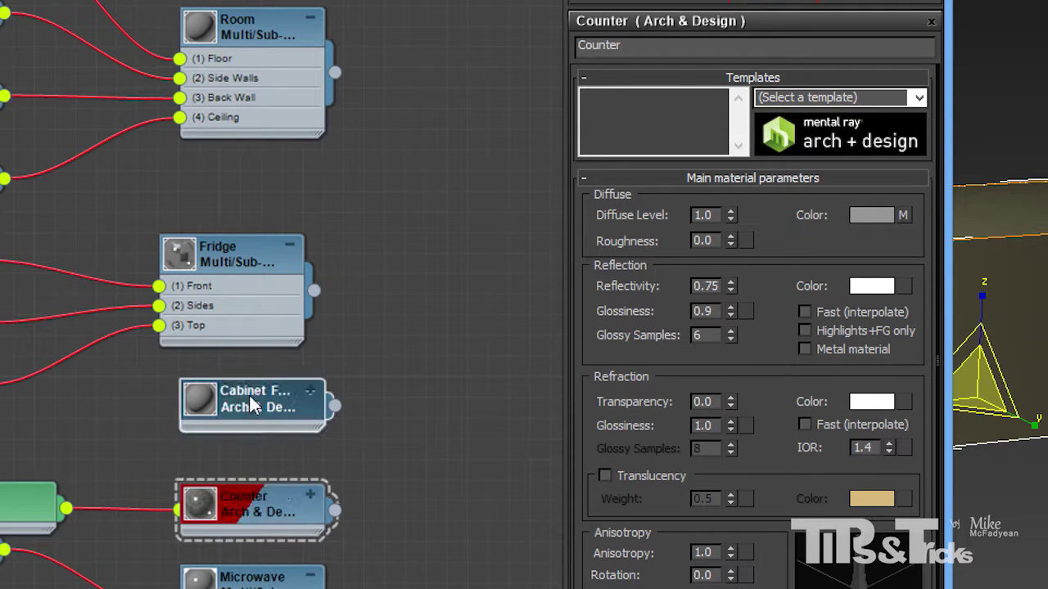
pyautogui.moveTo(249, 394); pyautogui.dragTo(235, 390)
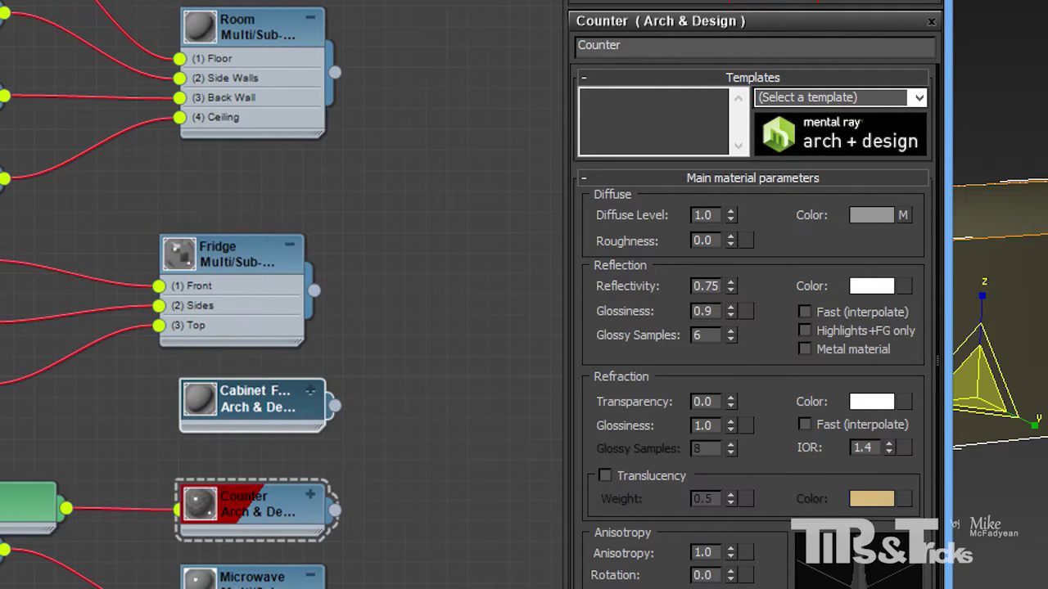
pyautogui.doubleClick(246, 578)
pyautogui.click(790, 188)
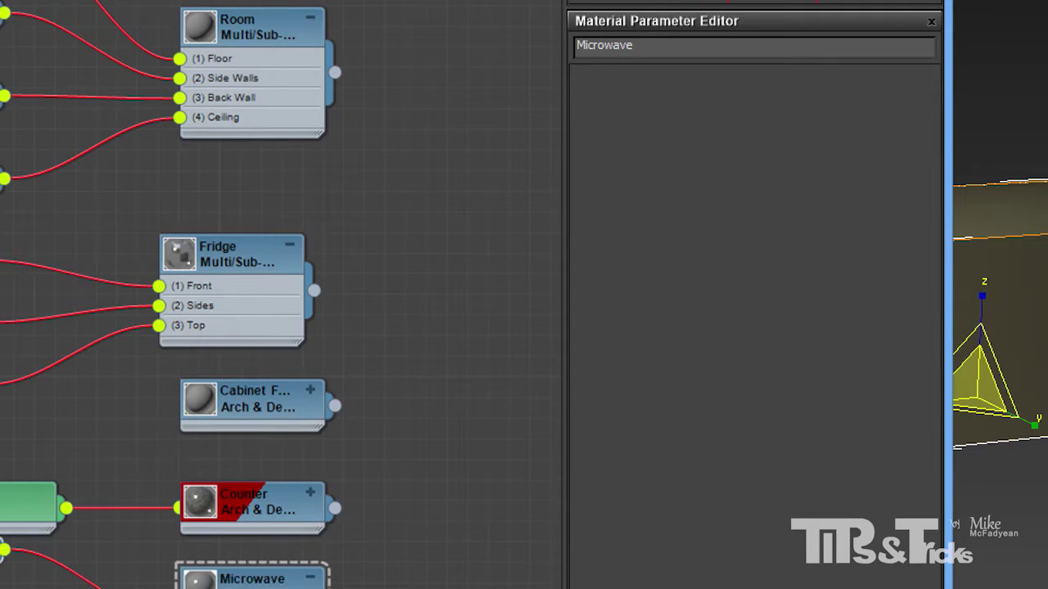
pyautogui.click(919, 97)
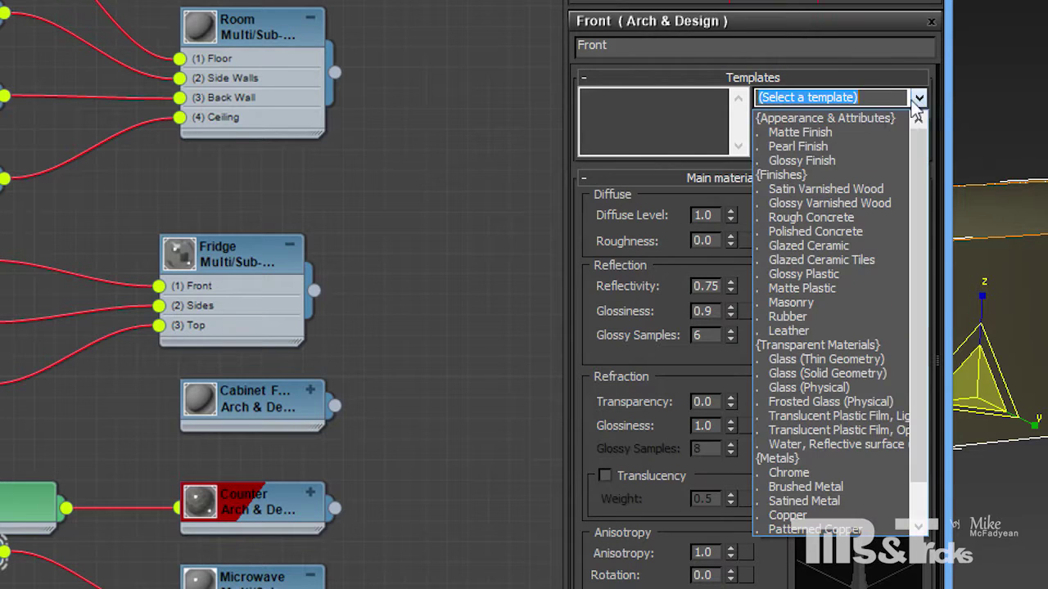
pyautogui.click(878, 161)
pyautogui.click(905, 216)
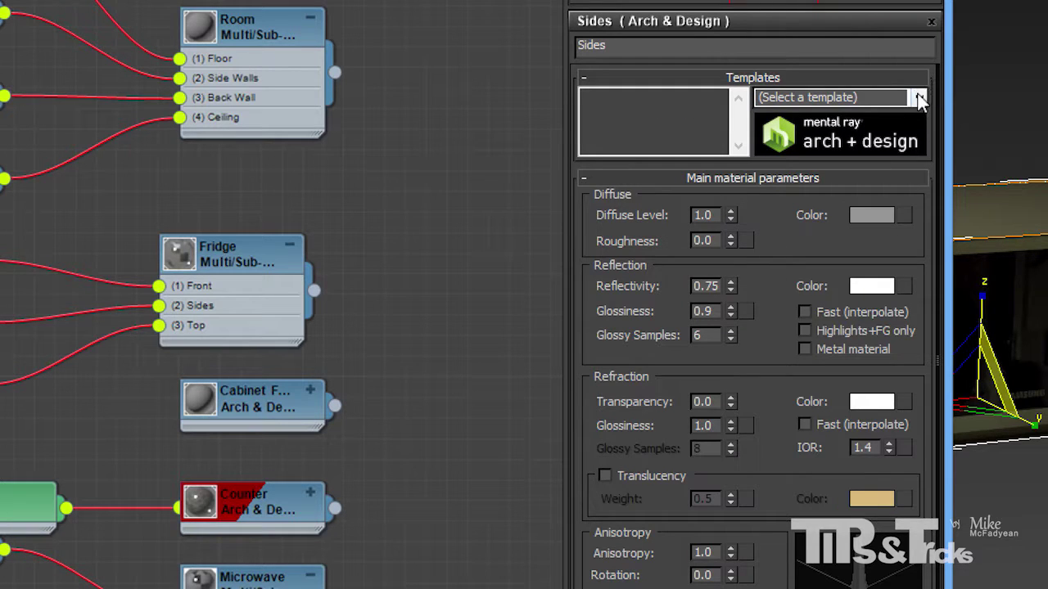
# Apply the Chrome template to the microwave's Sides and Top sub-materials.
pyautogui.click(920, 98)
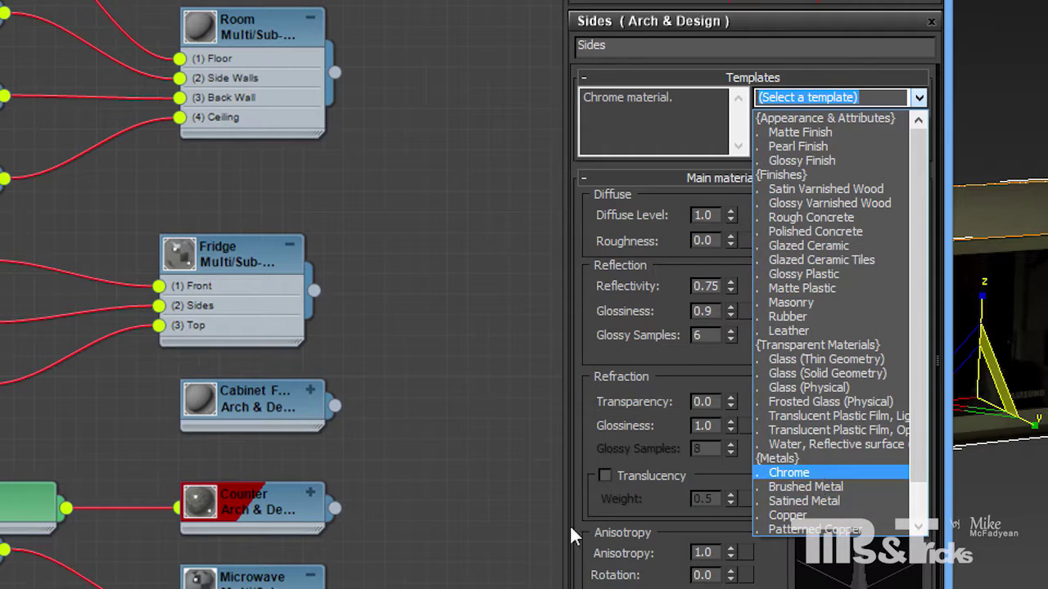
pyautogui.click(789, 472)
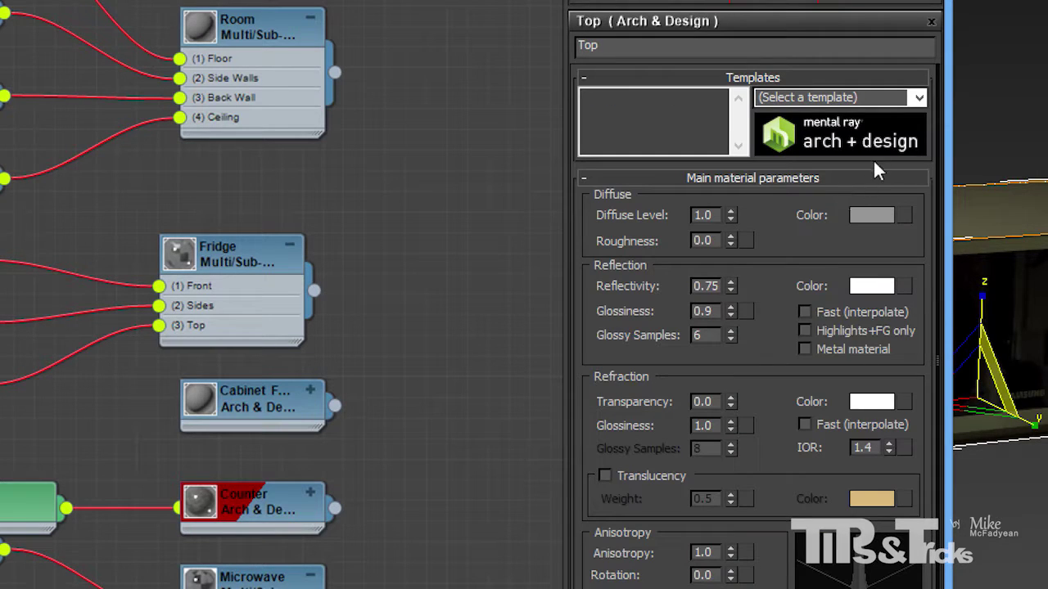
pyautogui.click(920, 97)
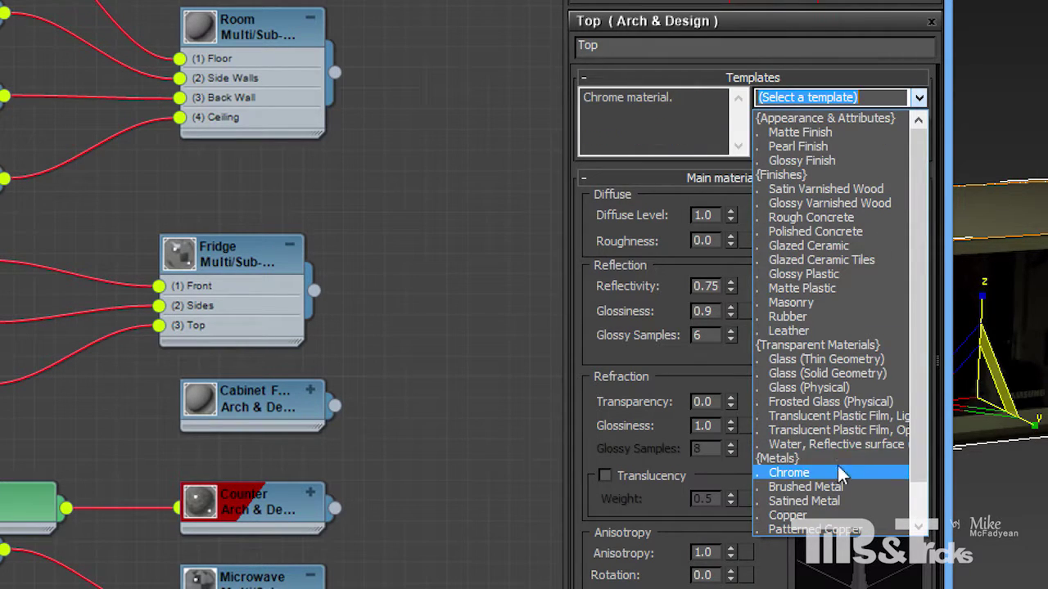
pyautogui.click(838, 471)
# Hide the child trees of the Microwave, Fridge and Counter materials and move the Fridge and Counter nodes down the material view.
pyautogui.rightClick(272, 580)
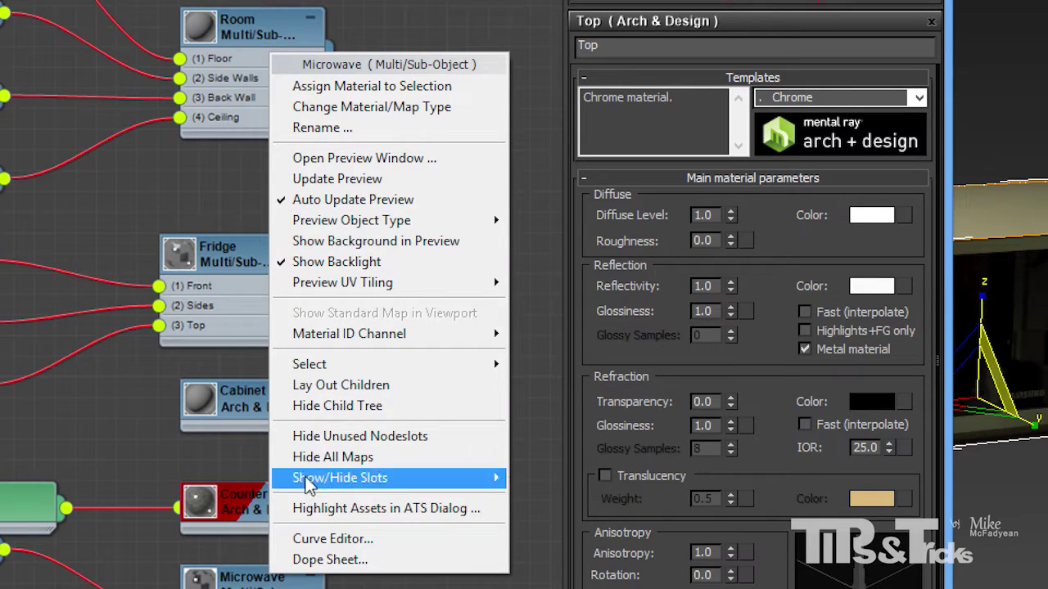
pyautogui.click(303, 403)
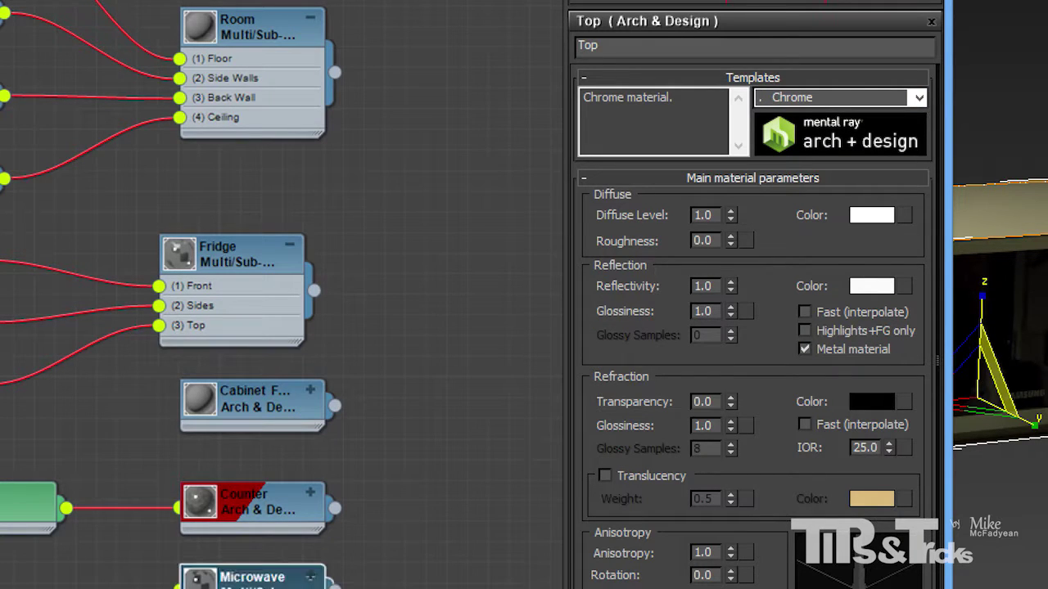
pyautogui.rightClick(235, 249)
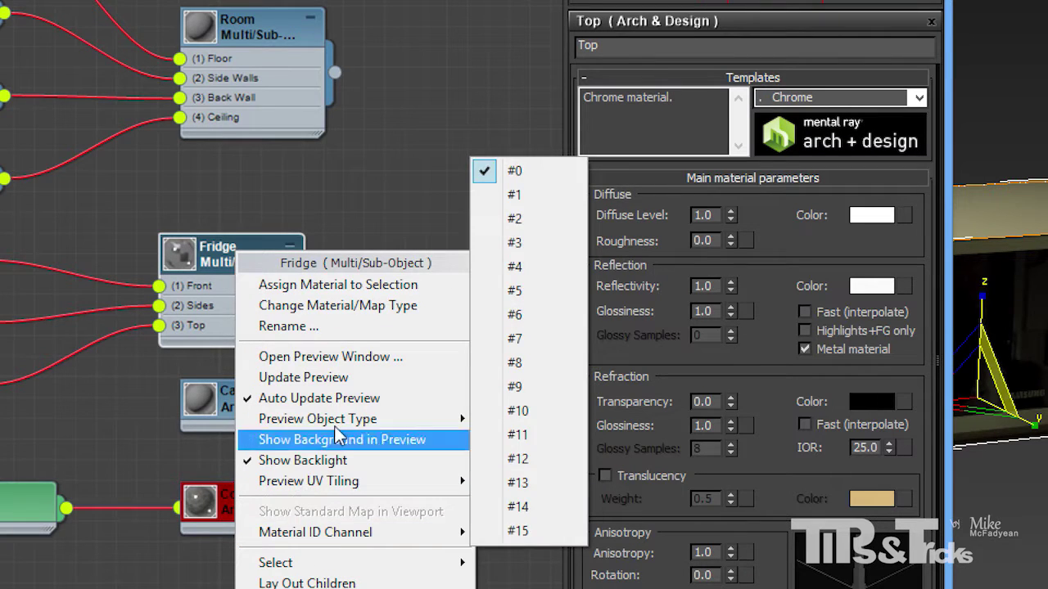
pyautogui.click(307, 582)
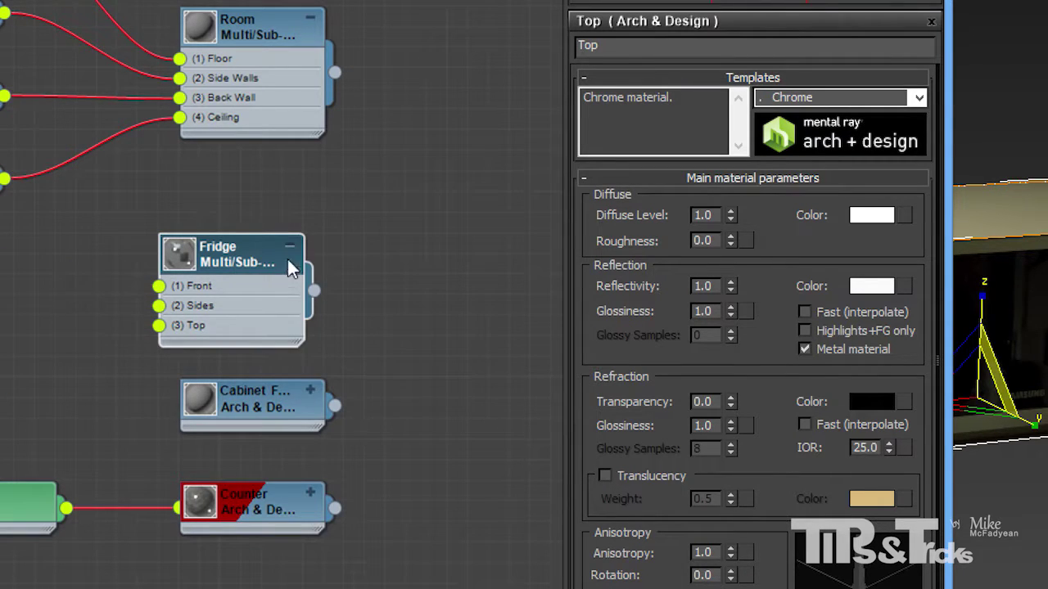
pyautogui.moveTo(286, 257); pyautogui.dragTo(233, 588)
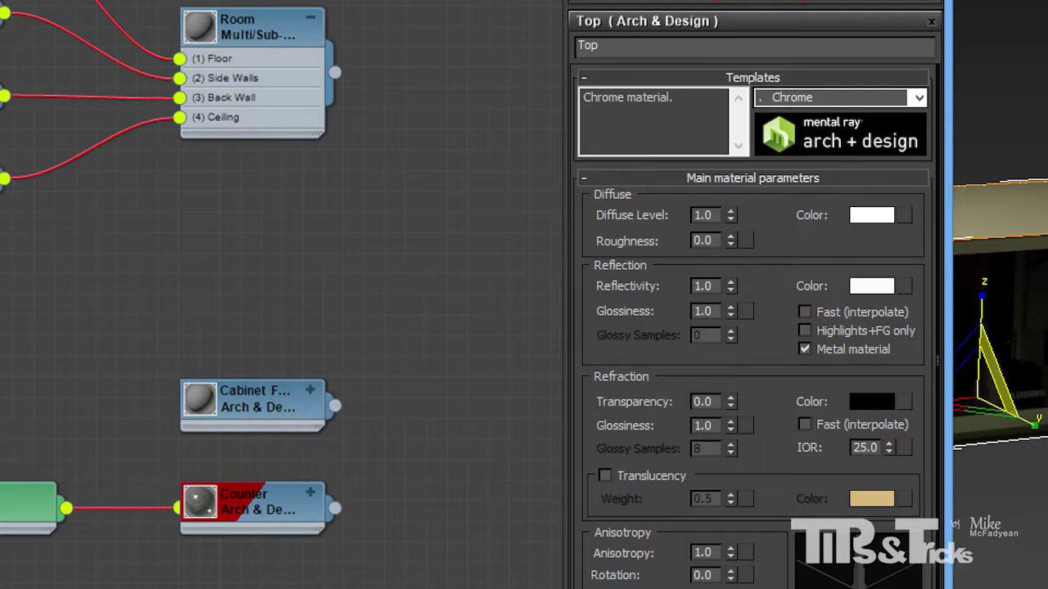
pyautogui.rightClick(240, 503)
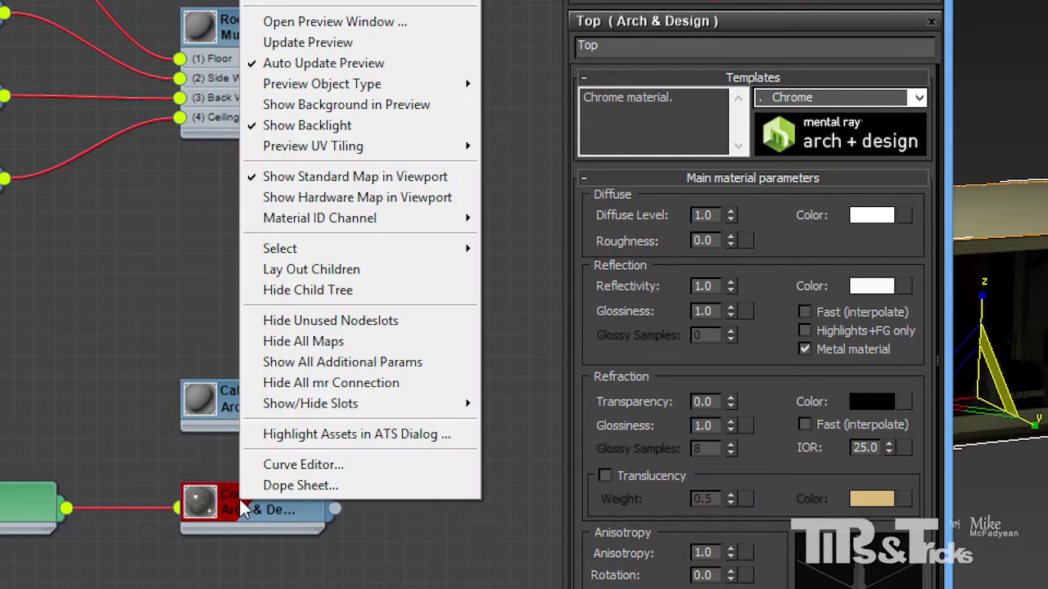
pyautogui.click(319, 290)
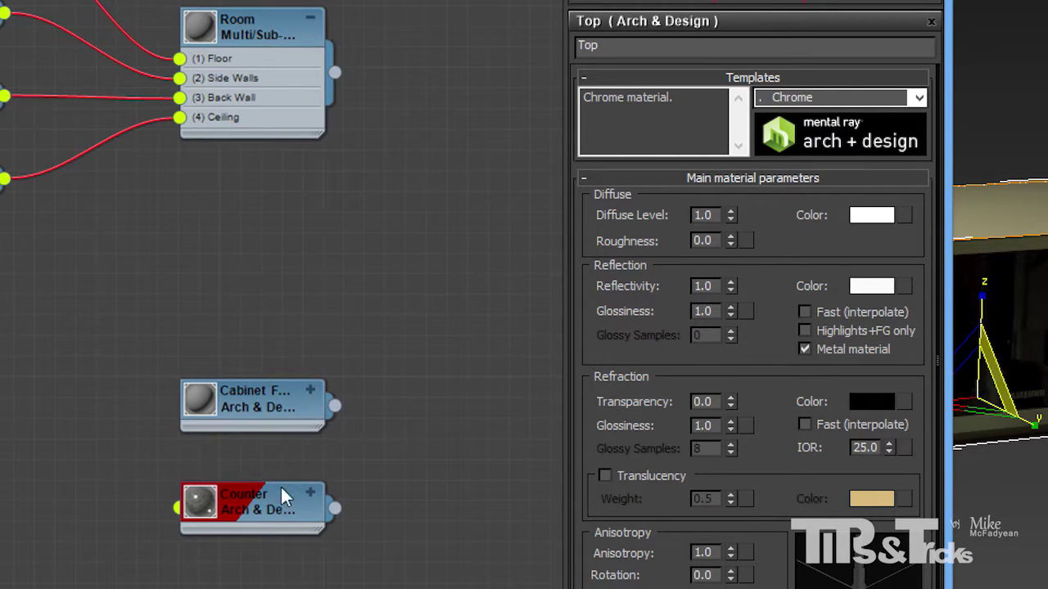
pyautogui.moveTo(276, 492); pyautogui.dragTo(252, 555)
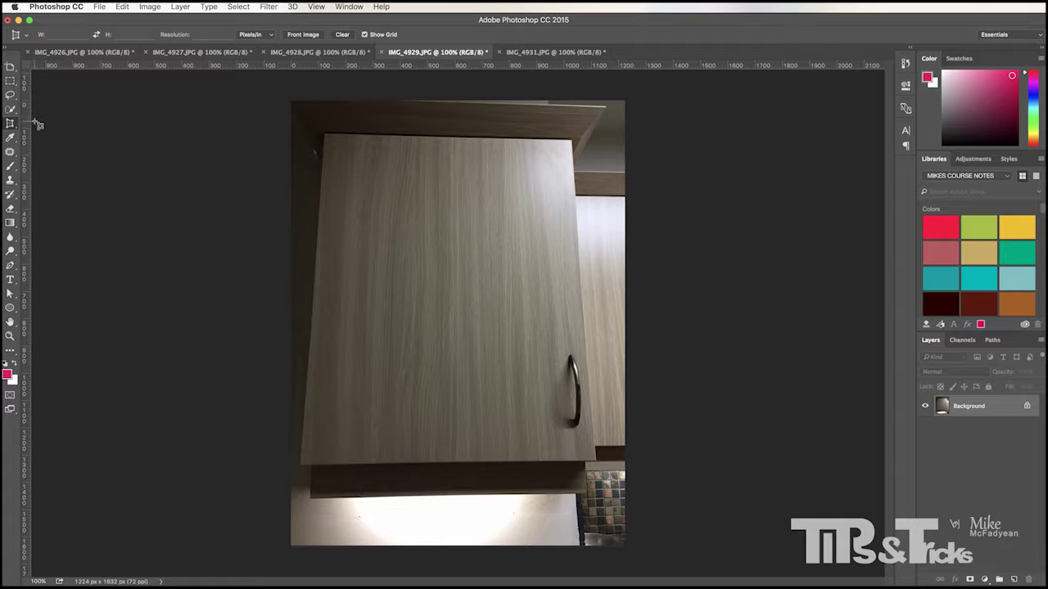
# In Photoshop, create a new transparent document 3000 pixels wide and 1000 pixels high.
pyautogui.click(99, 8)
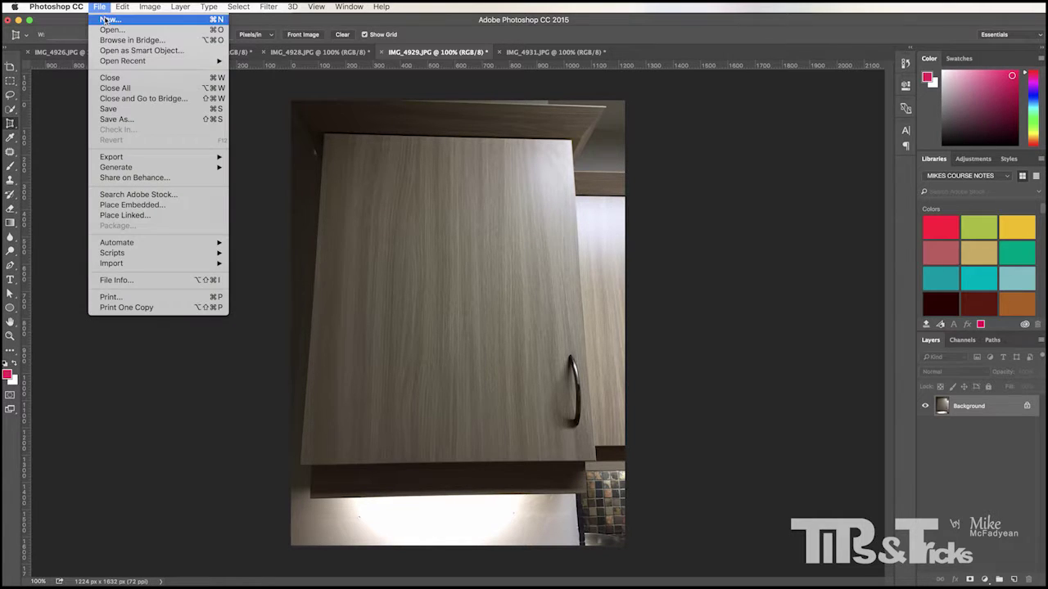
pyautogui.click(109, 20)
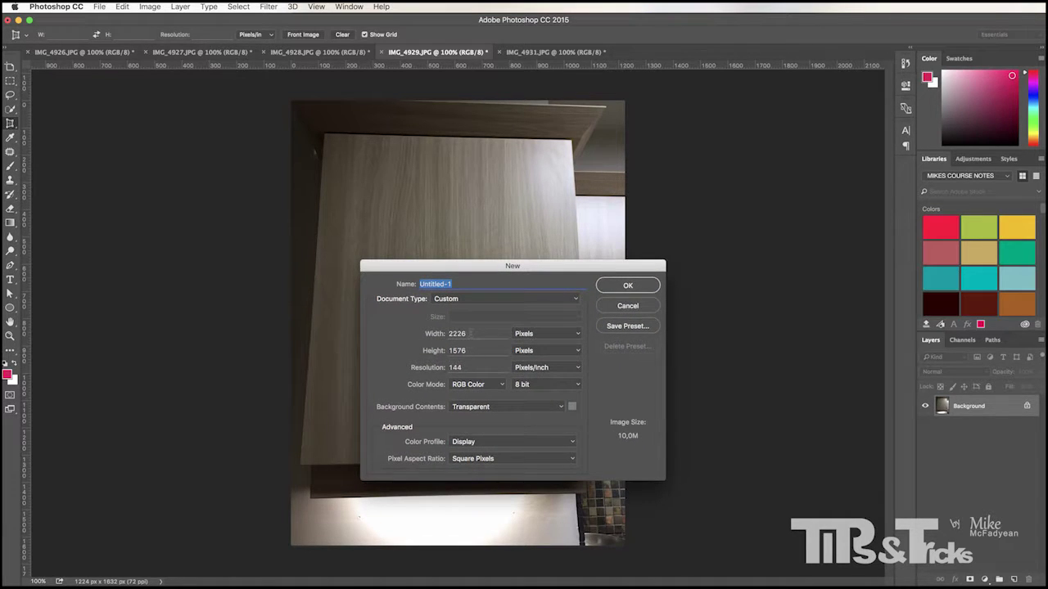
pyautogui.doubleClick(459, 334)
pyautogui.write('3000')
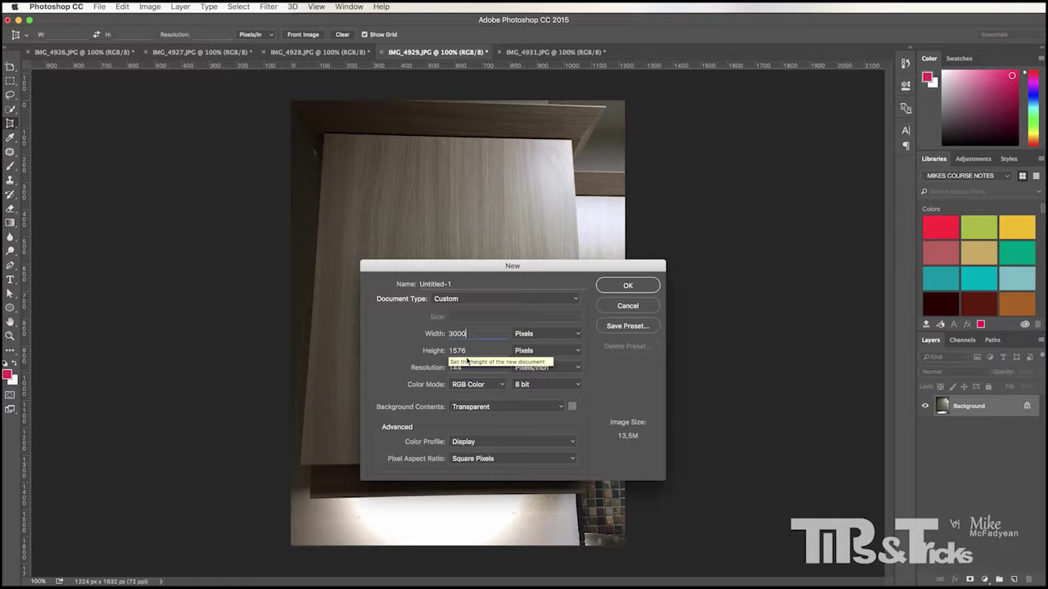
pyautogui.press('Tab')
pyautogui.write('1000')
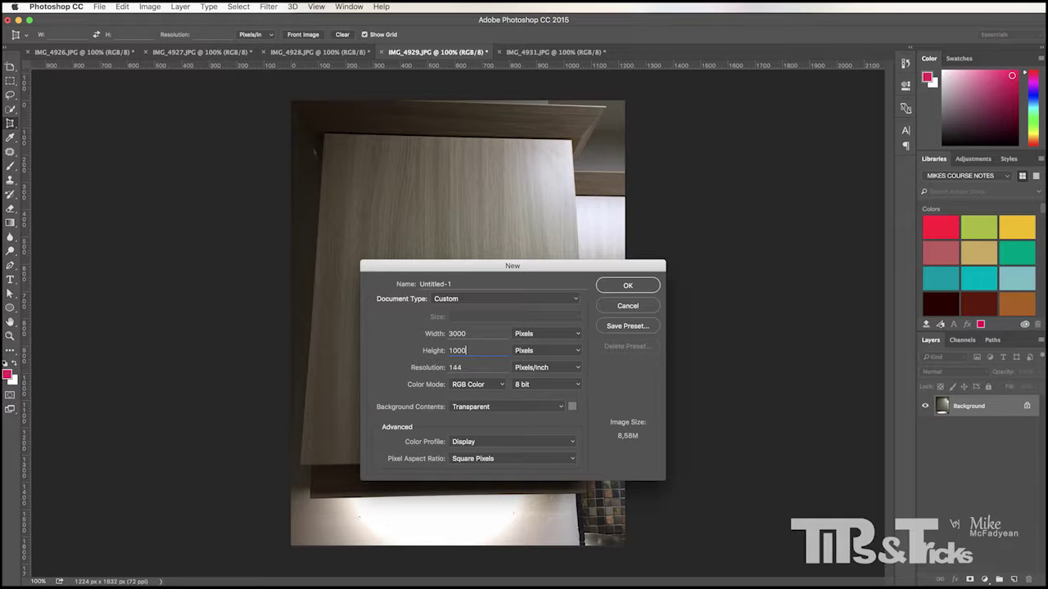
pyautogui.press('Return')
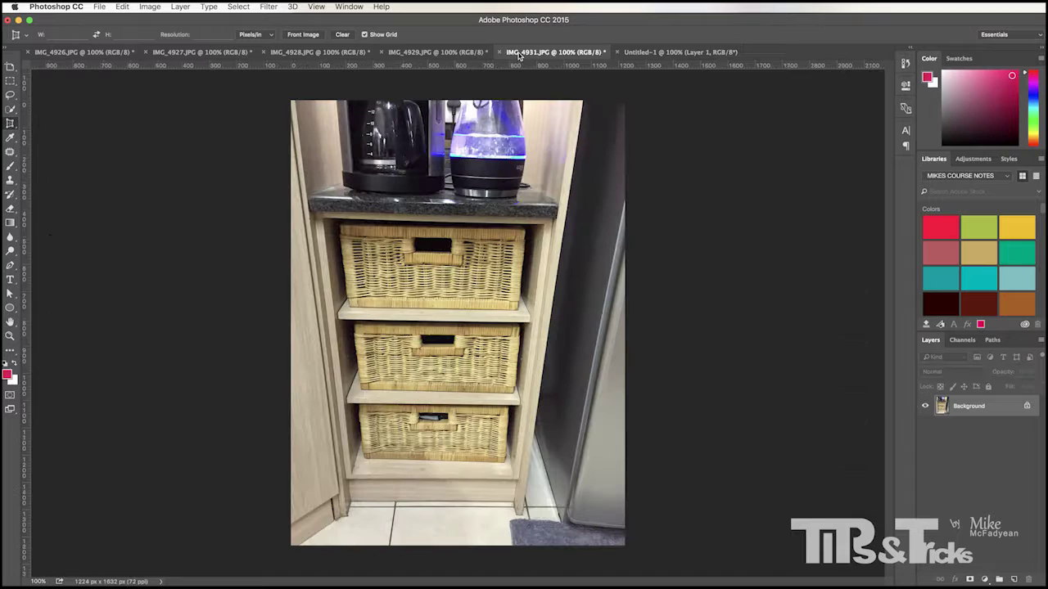
# Perspective-crop IMG_4931.JPG to the three-basket shelf unit, matching the crop corners to the cabinet's corners below the countertop.
pyautogui.click(518, 54)
pyautogui.moveTo(305, 197); pyautogui.dragTo(534, 524)
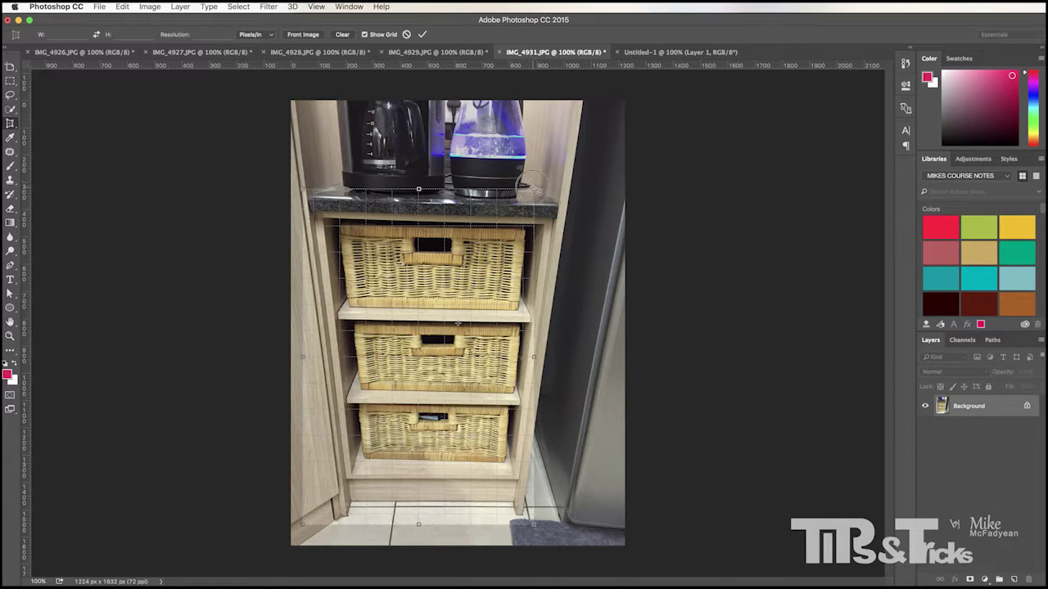
pyautogui.moveTo(532, 188); pyautogui.dragTo(556, 221)
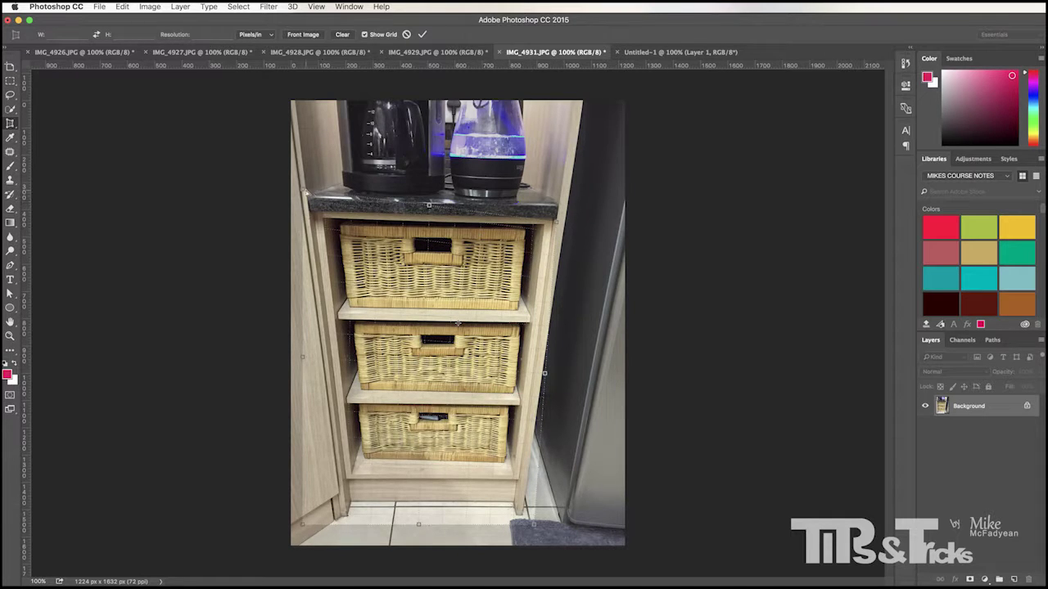
pyautogui.moveTo(305, 194); pyautogui.dragTo(314, 212)
pyautogui.moveTo(304, 528); pyautogui.dragTo(347, 480)
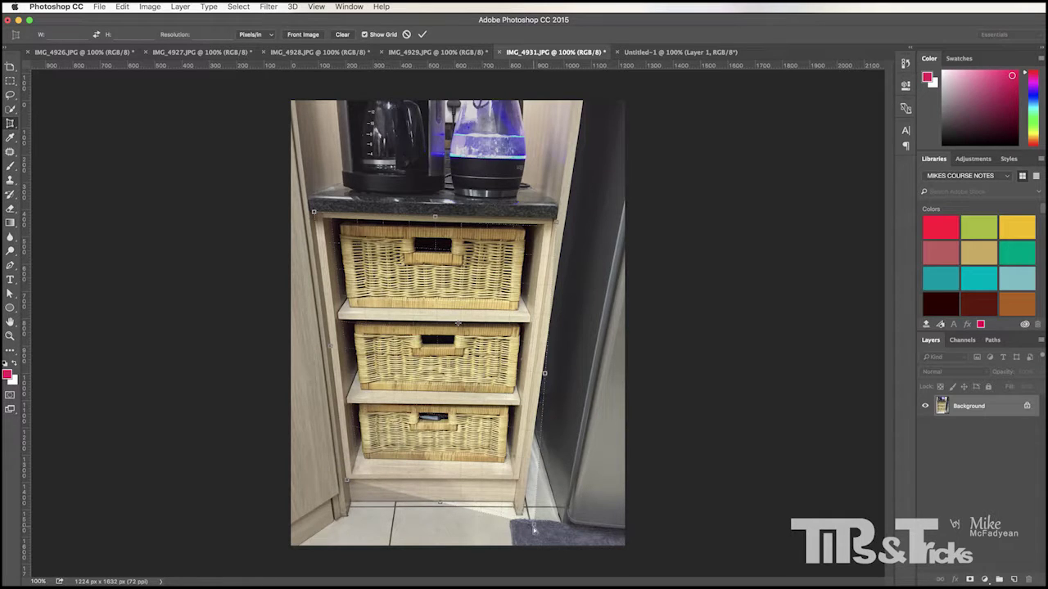
pyautogui.moveTo(534, 529); pyautogui.dragTo(520, 484)
pyautogui.press('Return')
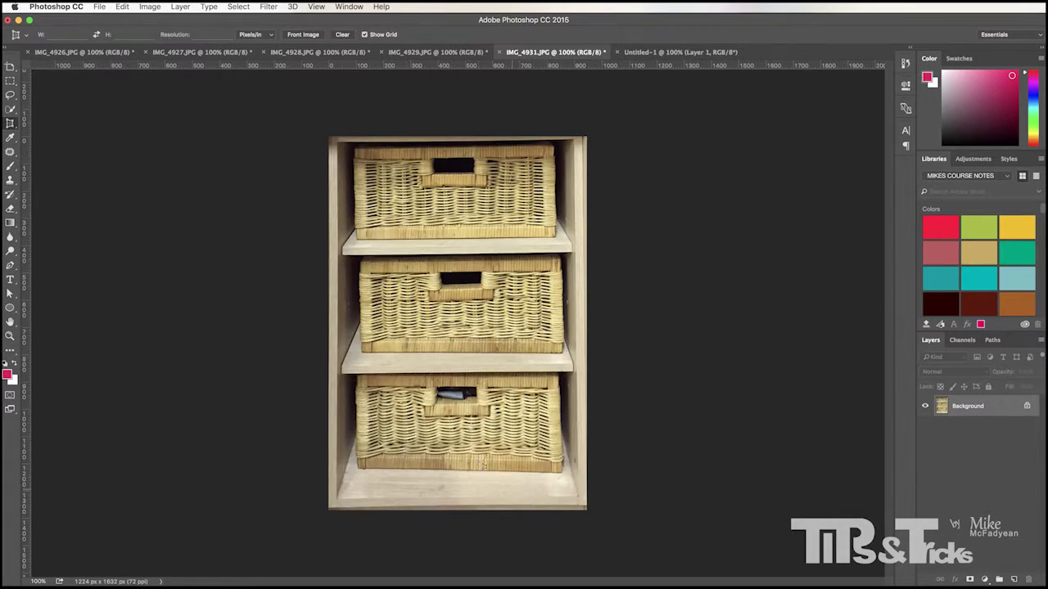
# Copy the whole cropped basket shelf image into the Untitled-1 document, accepting the colour profile conversion.
pyautogui.hotkey('ctrl', 'a')
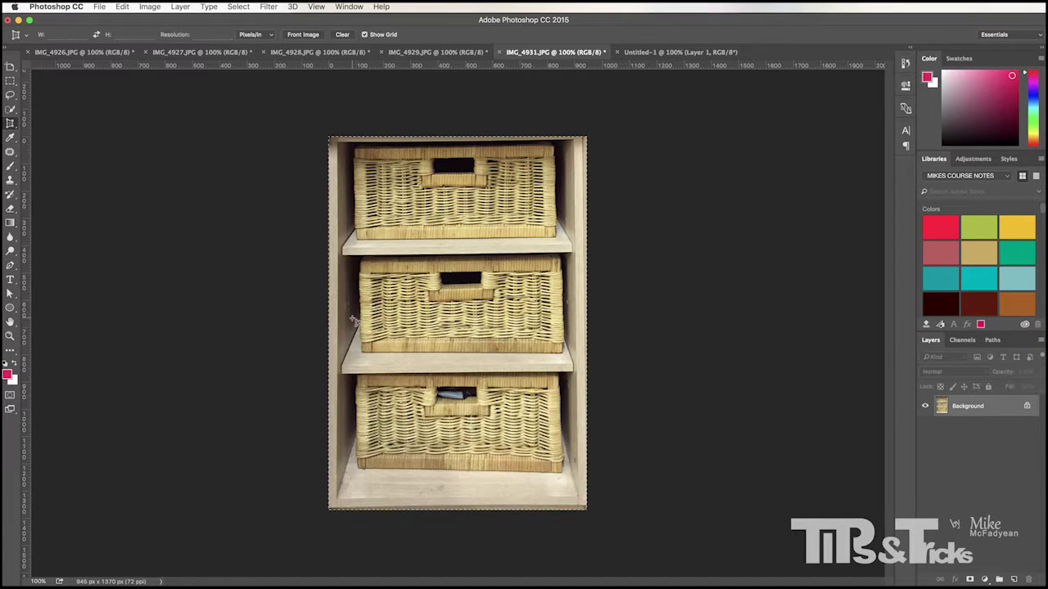
pyautogui.click(9, 69)
pyautogui.click(51, 65)
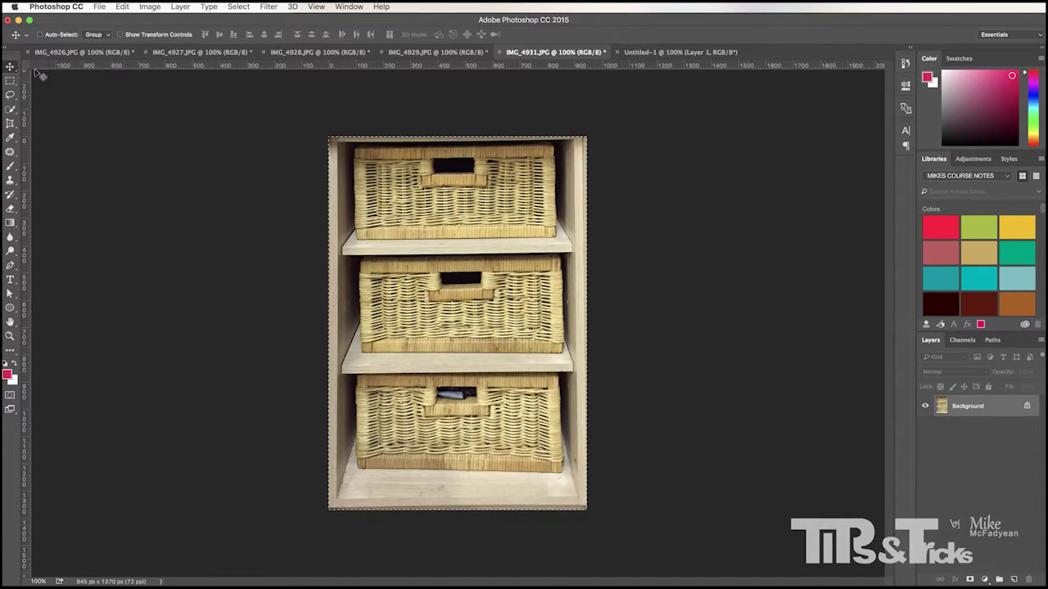
pyautogui.moveTo(513, 183); pyautogui.dragTo(436, 357)
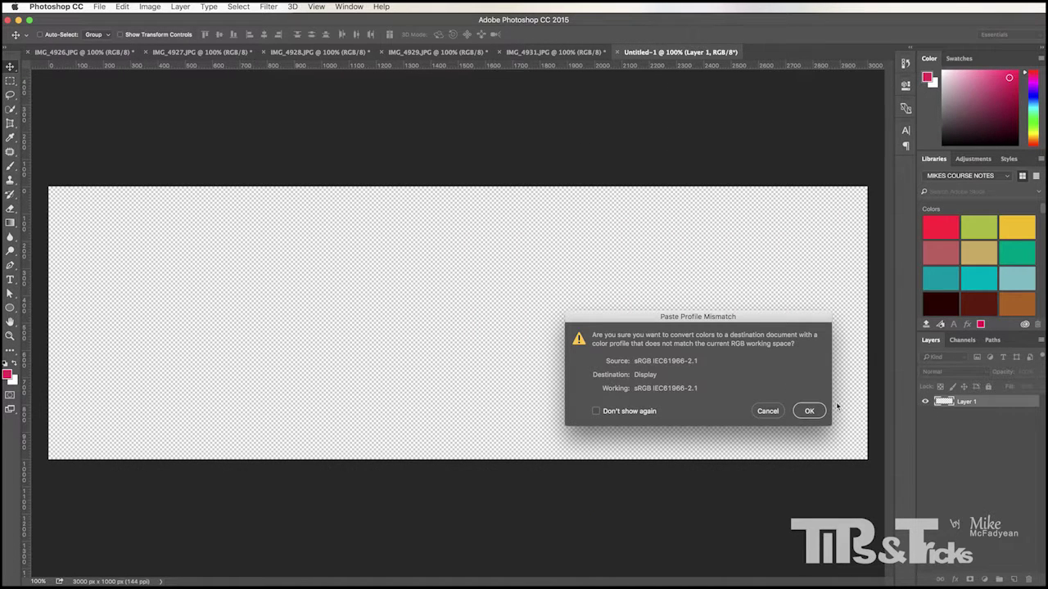
pyautogui.click(809, 411)
# Scale the basket shelf down proportionally to about 400 px wide and align it with the canvas's top edge near the middle.
pyautogui.moveTo(385, 384); pyautogui.dragTo(447, 270)
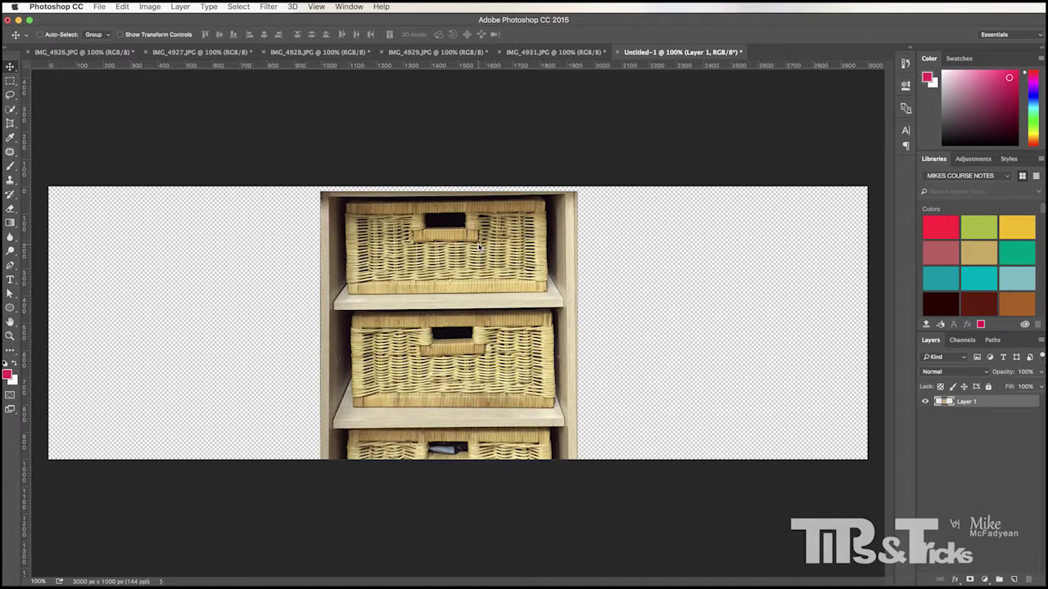
pyautogui.hotkey('ctrl', 't')
pyautogui.moveTo(578, 190); pyautogui.dragTo(477, 217)
pyautogui.press('Return')
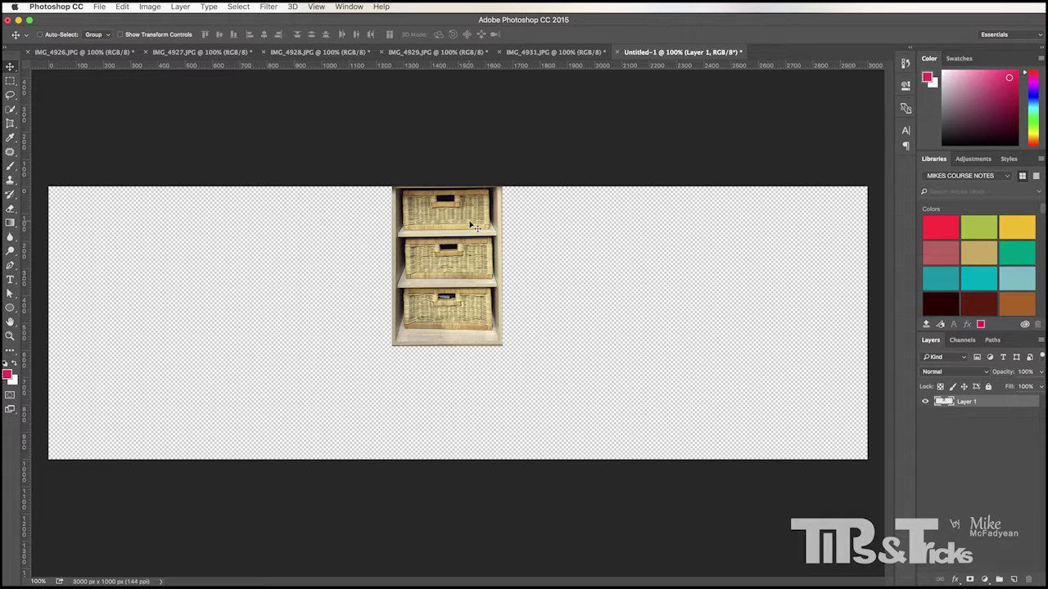
# Close IMG_4931.JPG without saving its changes.
pyautogui.click(514, 53)
pyautogui.click(497, 53)
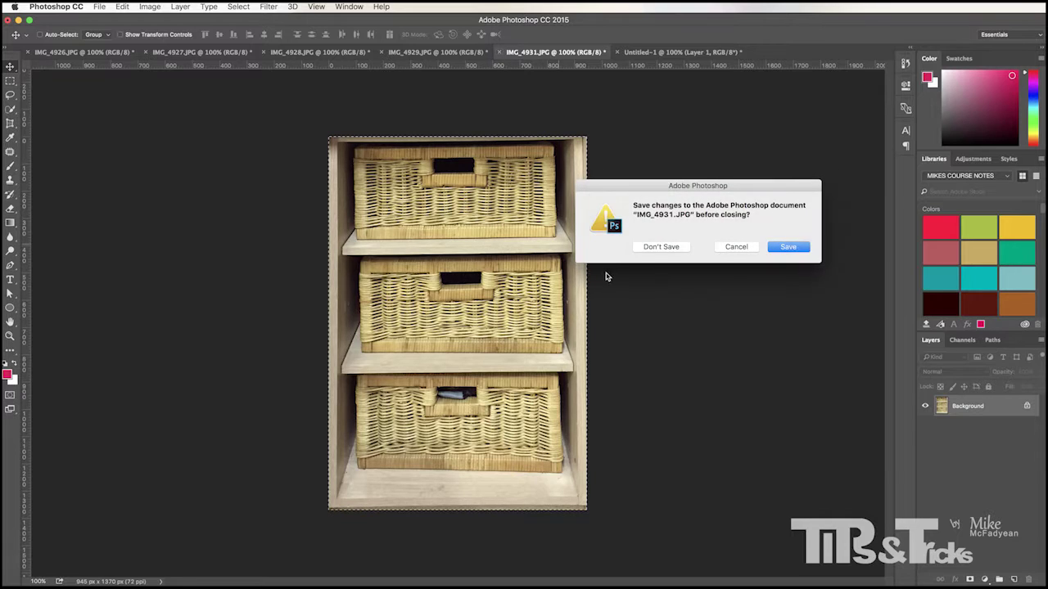
pyautogui.click(644, 246)
# Perspective-crop IMG_4929.JPG to the large cabinet door, matching the crop corners to the door's four corners.
pyautogui.click(434, 52)
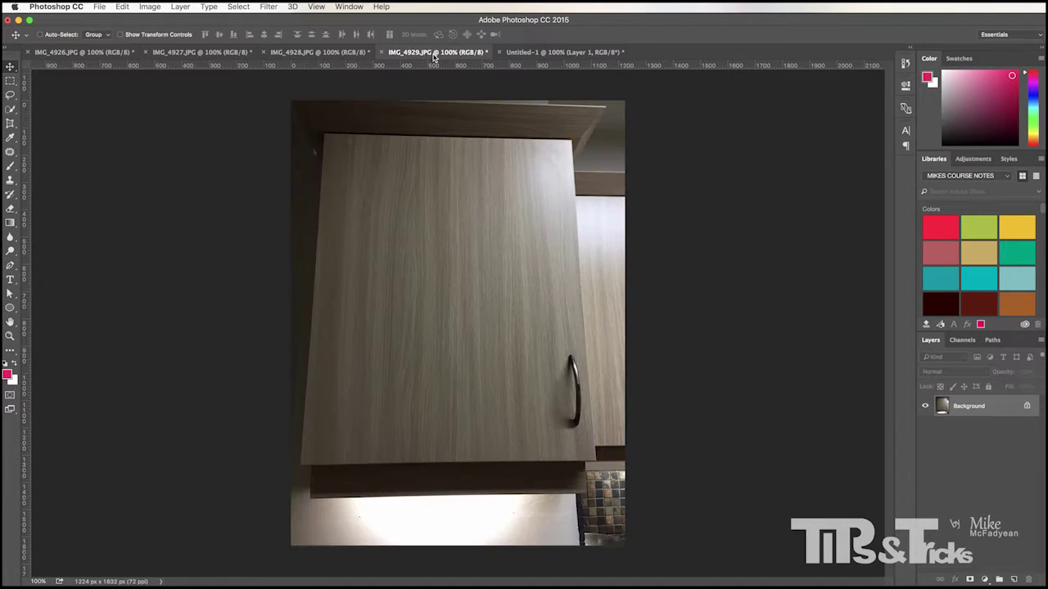
pyautogui.click(12, 123)
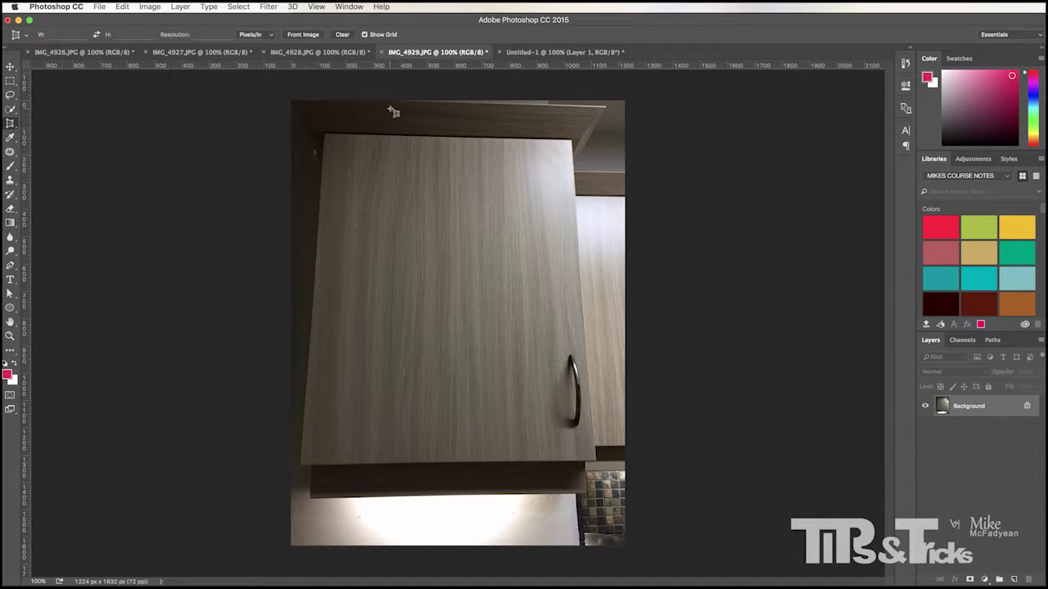
pyautogui.moveTo(303, 128); pyautogui.dragTo(601, 473)
pyautogui.moveTo(599, 128); pyautogui.dragTo(571, 141)
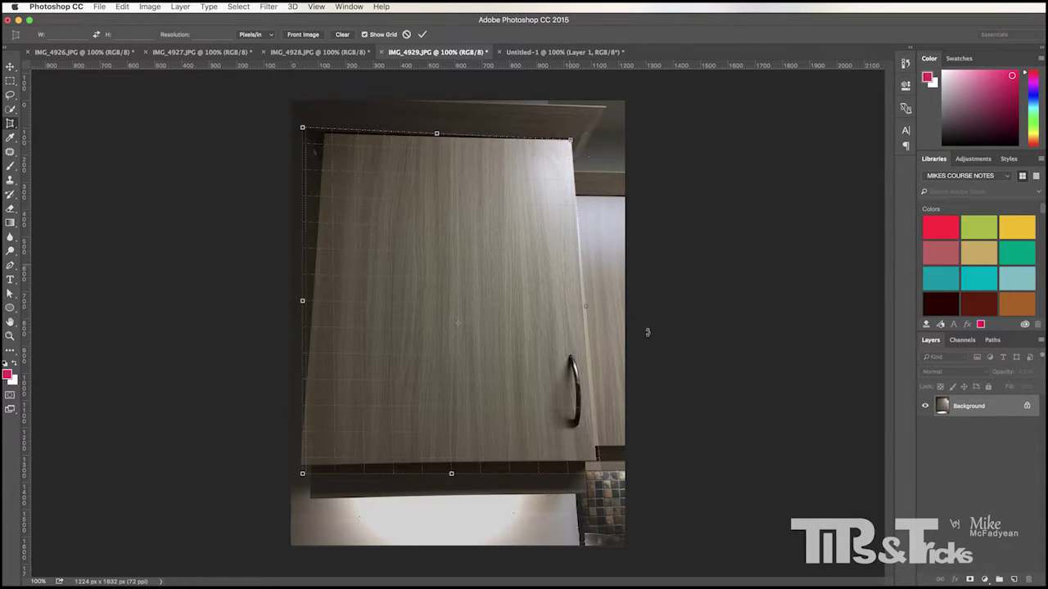
pyautogui.moveTo(604, 475); pyautogui.dragTo(595, 460)
pyautogui.moveTo(306, 477); pyautogui.dragTo(301, 465)
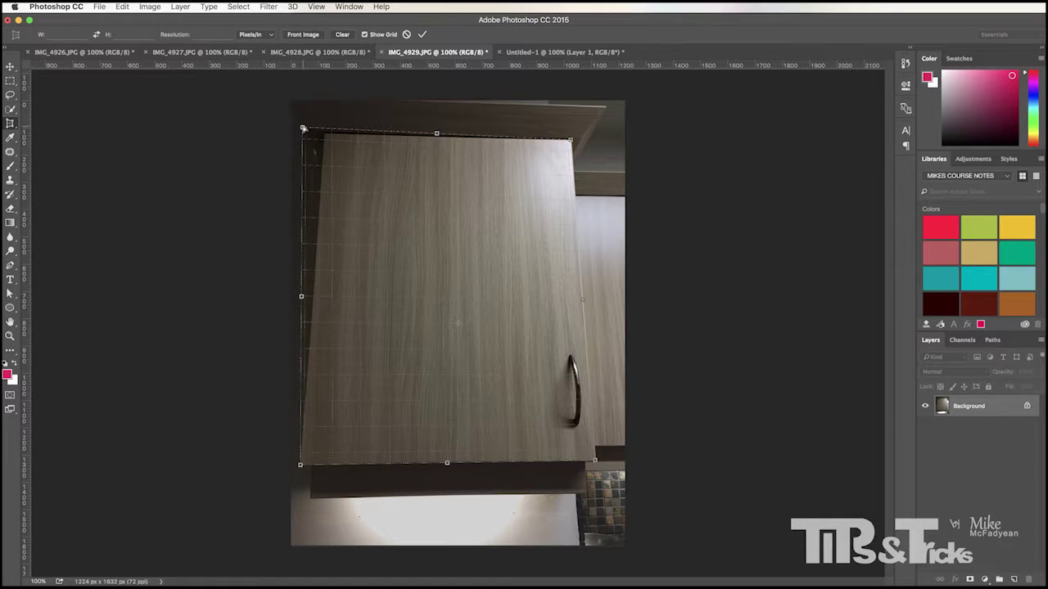
pyautogui.moveTo(302, 128); pyautogui.dragTo(322, 132)
pyautogui.press('Return')
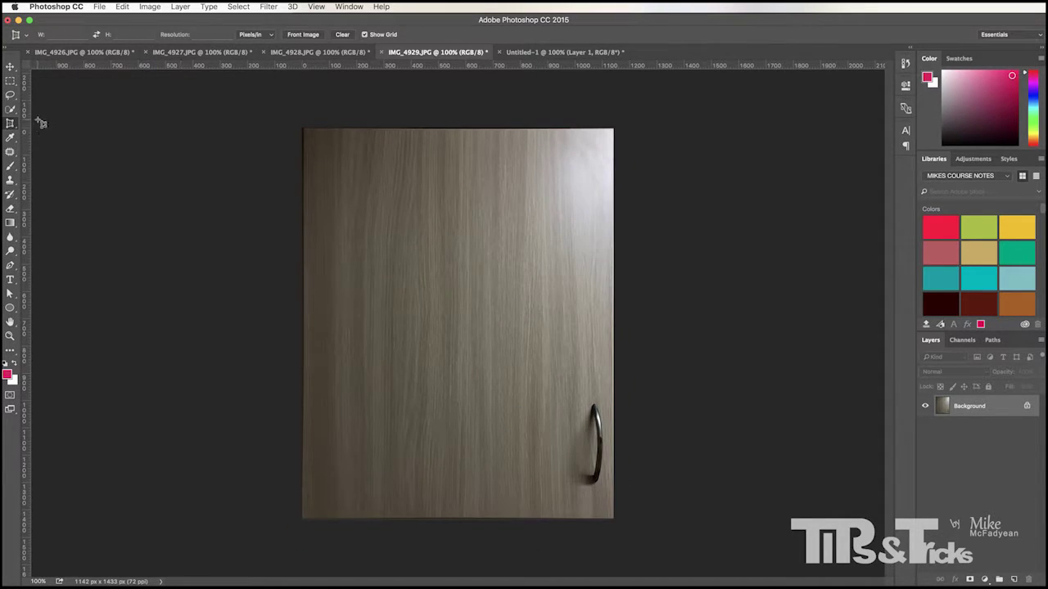
# Copy the entire cropped cabinet door image into Untitled-1, accepting the colour profile conversion.
pyautogui.click(10, 66)
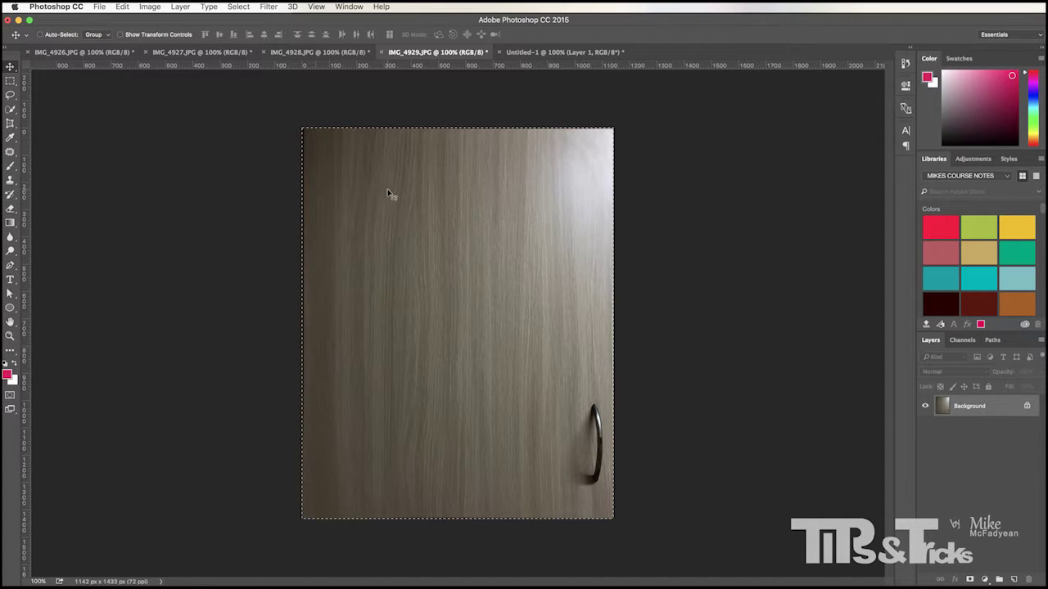
pyautogui.moveTo(392, 195); pyautogui.dragTo(330, 276)
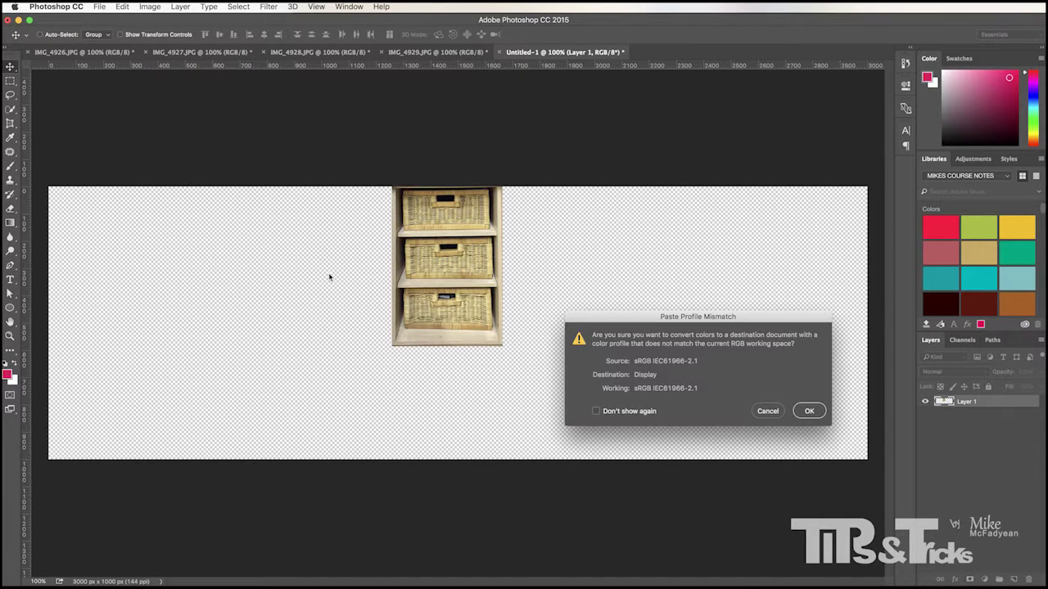
pyautogui.click(808, 412)
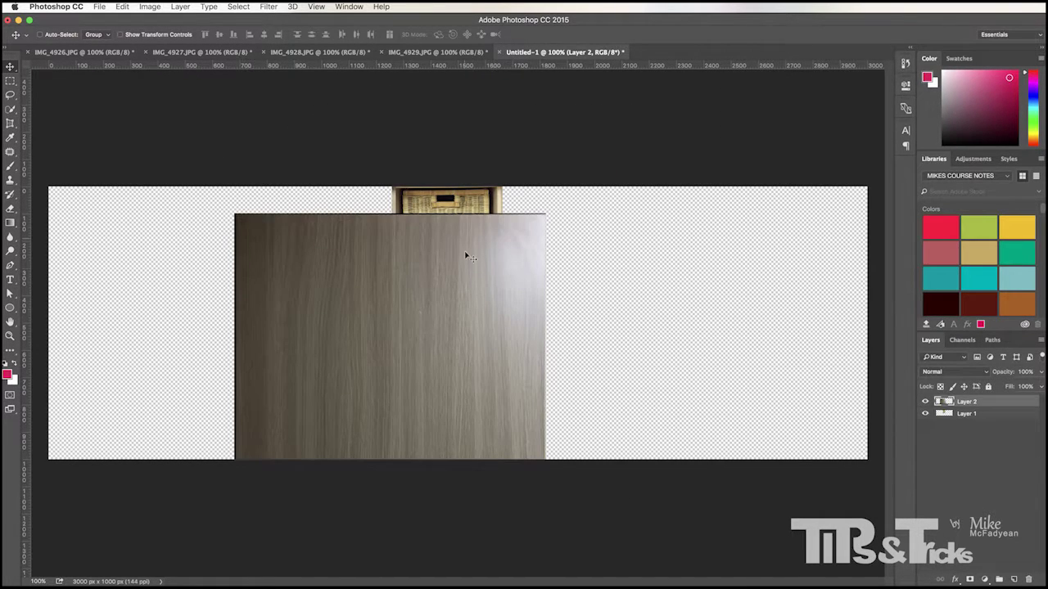
# Transform the cabinet door to the basket shelf's height and about 345 px wide, placed directly against the shelf's left side.
pyautogui.hotkey('ctrl', 't')
pyautogui.moveTo(545, 217); pyautogui.dragTo(374, 220)
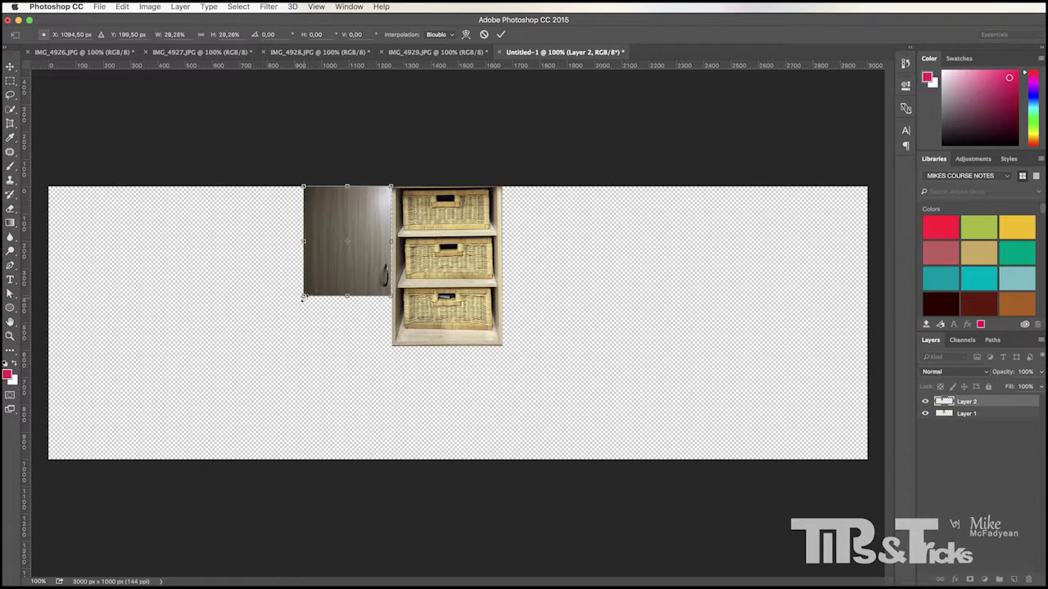
pyautogui.moveTo(303, 298); pyautogui.dragTo(265, 346)
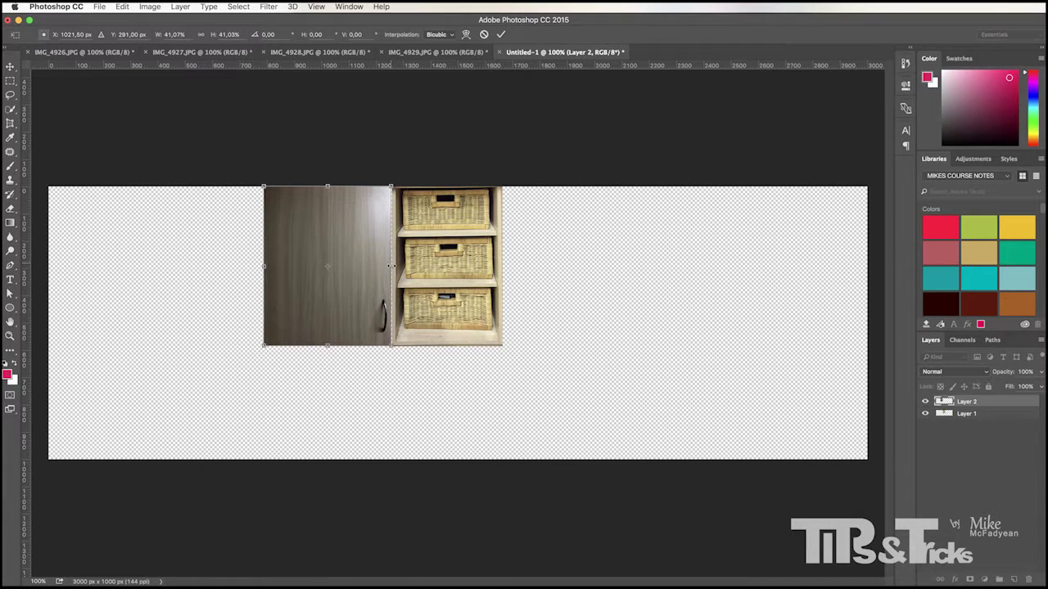
pyautogui.click(391, 266)
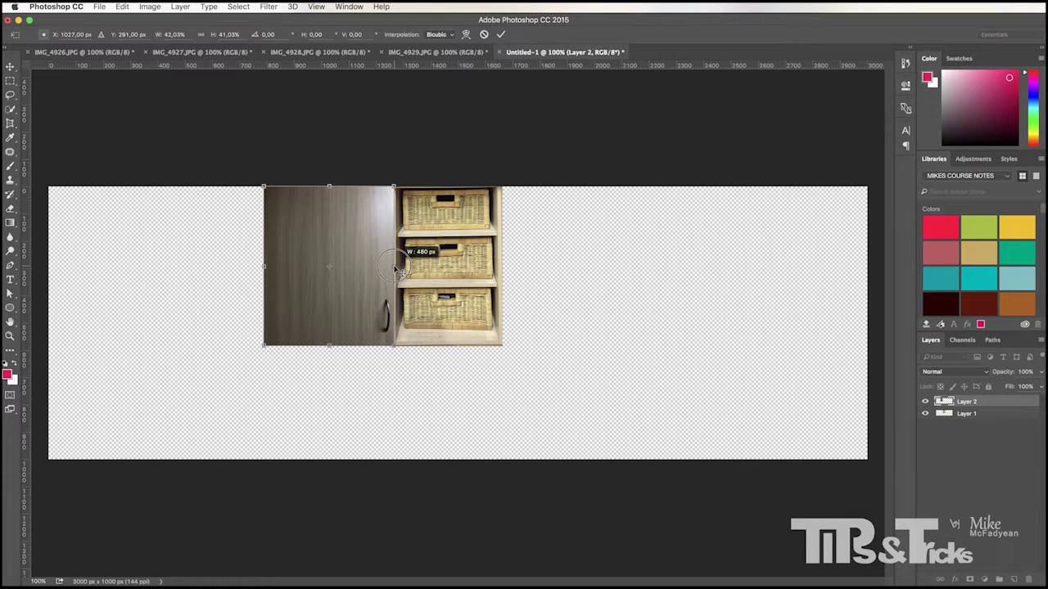
pyautogui.moveTo(398, 270); pyautogui.dragTo(400, 268)
pyautogui.moveTo(266, 265); pyautogui.dragTo(297, 265)
pyautogui.press('Return')
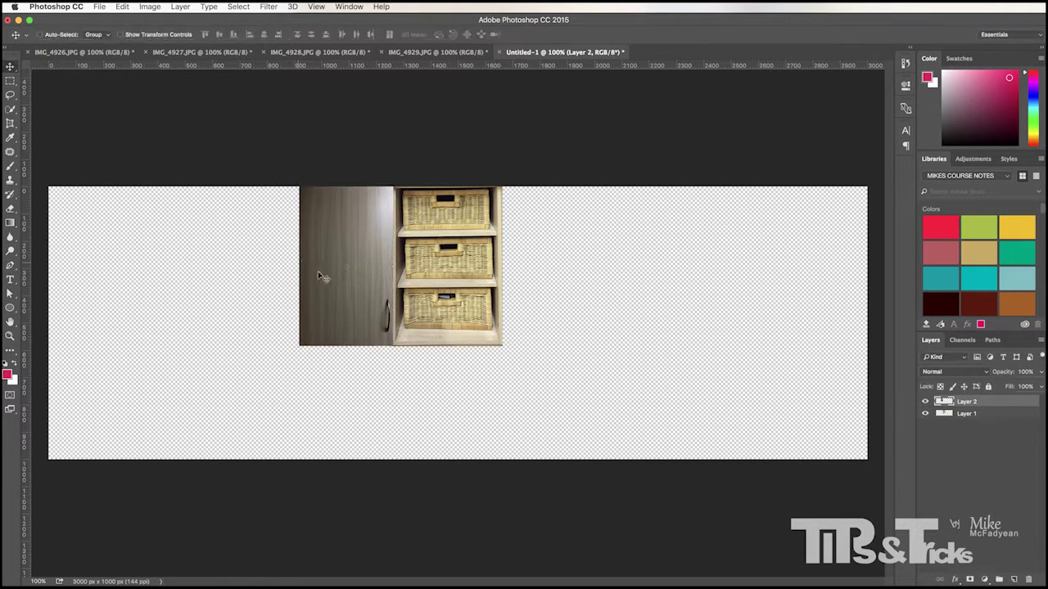
# Move the door to the canvas's left end, place a copy on its right and flip the copy horizontally.
pyautogui.moveTo(360, 285); pyautogui.dragTo(185, 279)
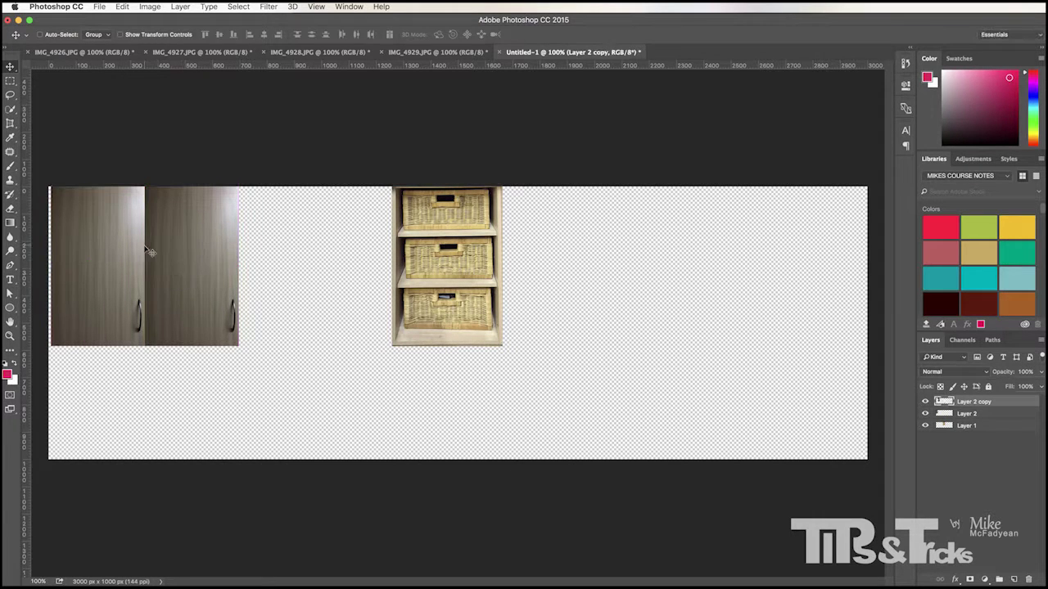
pyautogui.click(121, 6)
pyautogui.moveTo(189, 239)
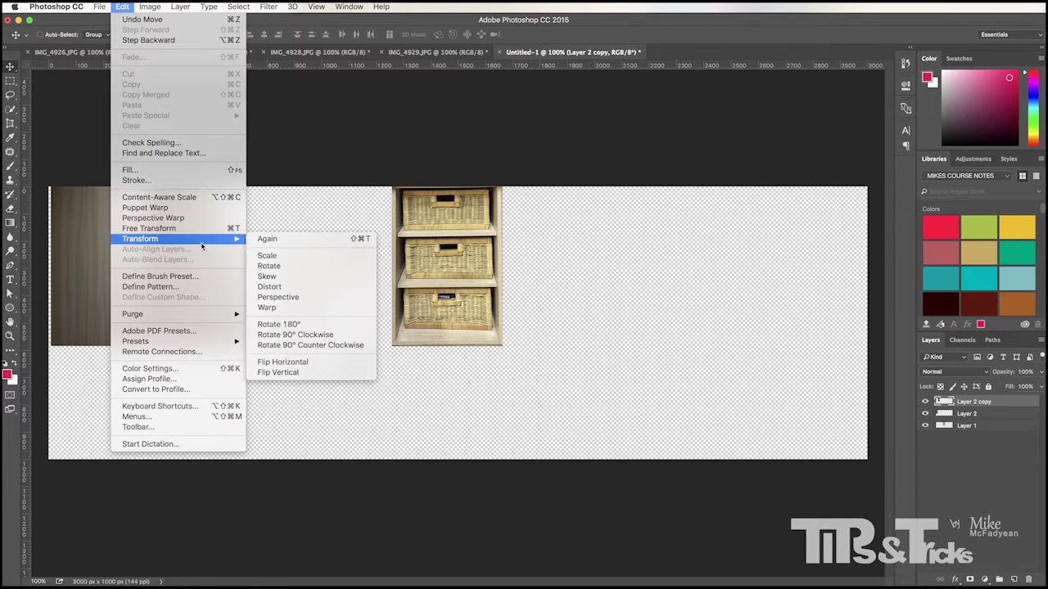
pyautogui.click(282, 361)
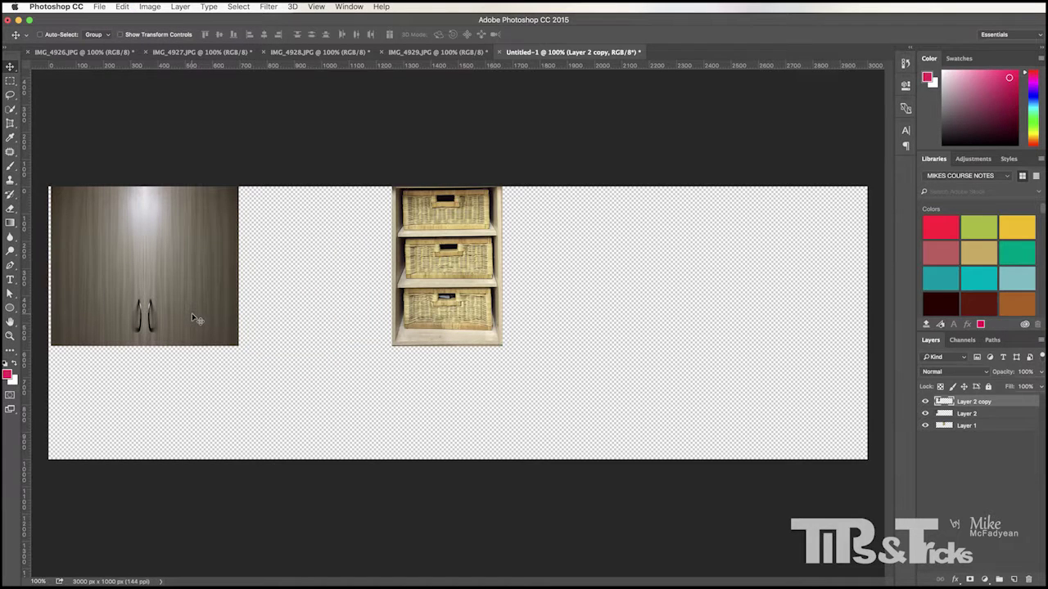
# Nudge the flipped door copy right to leave a narrow gap between the two doors.
pyautogui.press('Right')
pyautogui.press('Right')
pyautogui.press('Right')
pyautogui.press('Right')
pyautogui.press('Right')
pyautogui.press('Right')
pyautogui.press('Right')
pyautogui.press('Right')
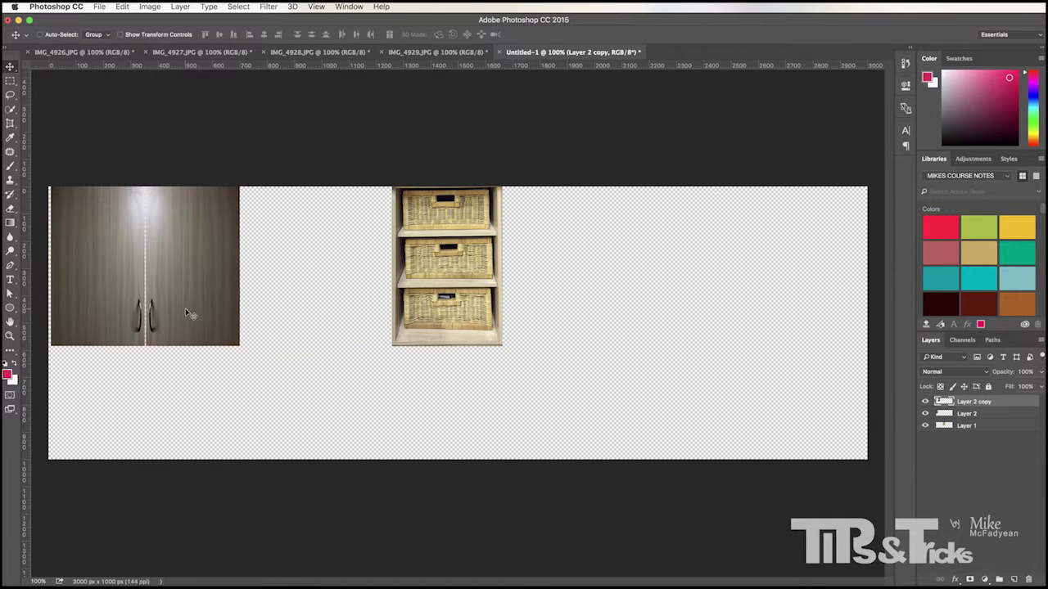
# Duplicate the door pair directly to its right with a narrow gap, and move the basket shelf beside the second pair.
pyautogui.keyDown('shift'); pyautogui.click(992, 413); pyautogui.keyUp('shift')
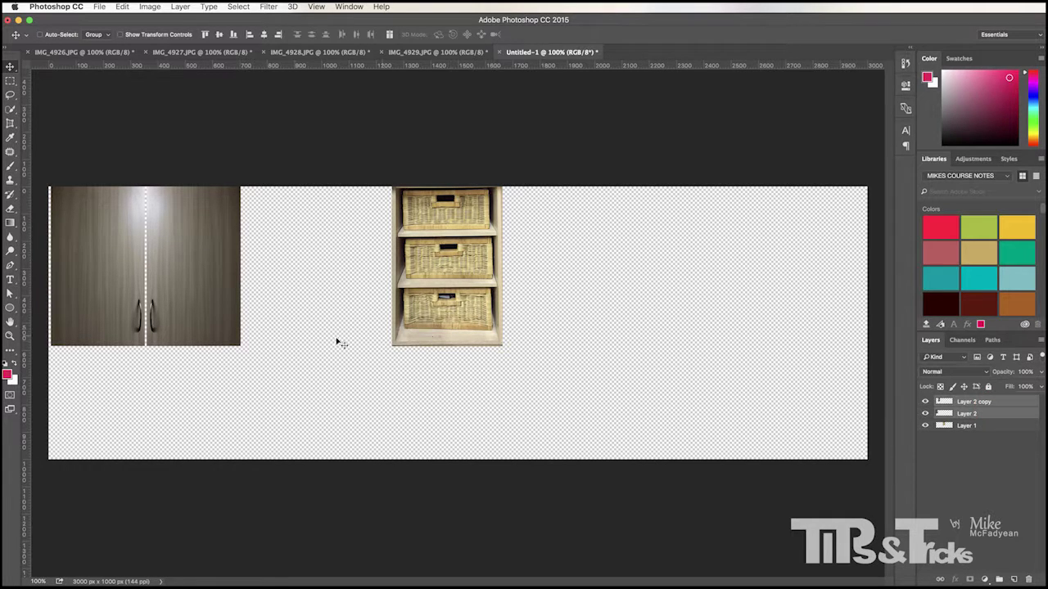
pyautogui.keyDown('alt'); pyautogui.moveTo(182, 301); pyautogui.dragTo(374, 285); pyautogui.keyUp('alt')
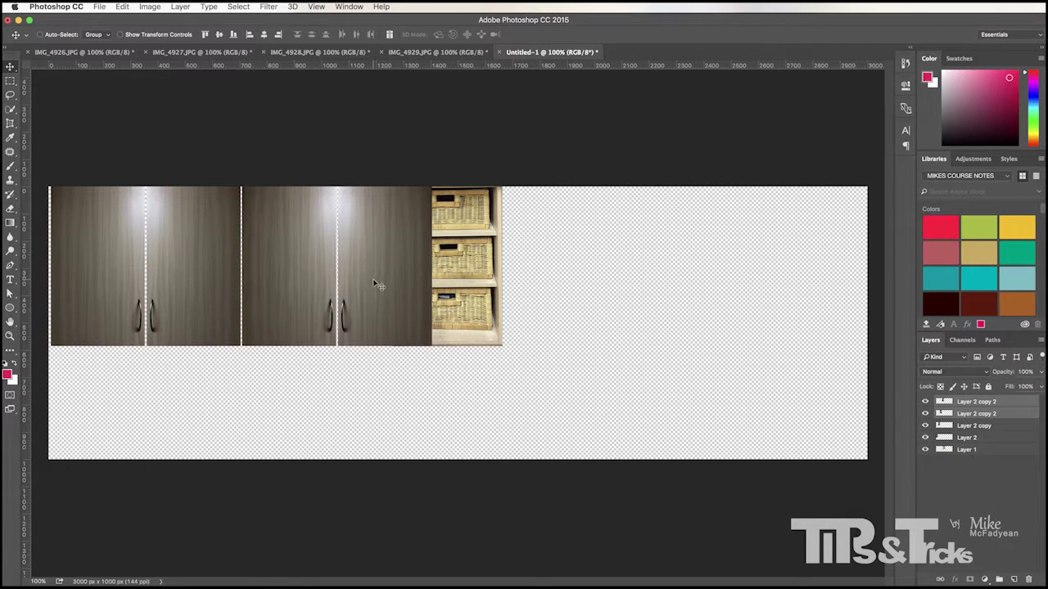
pyautogui.click(966, 448)
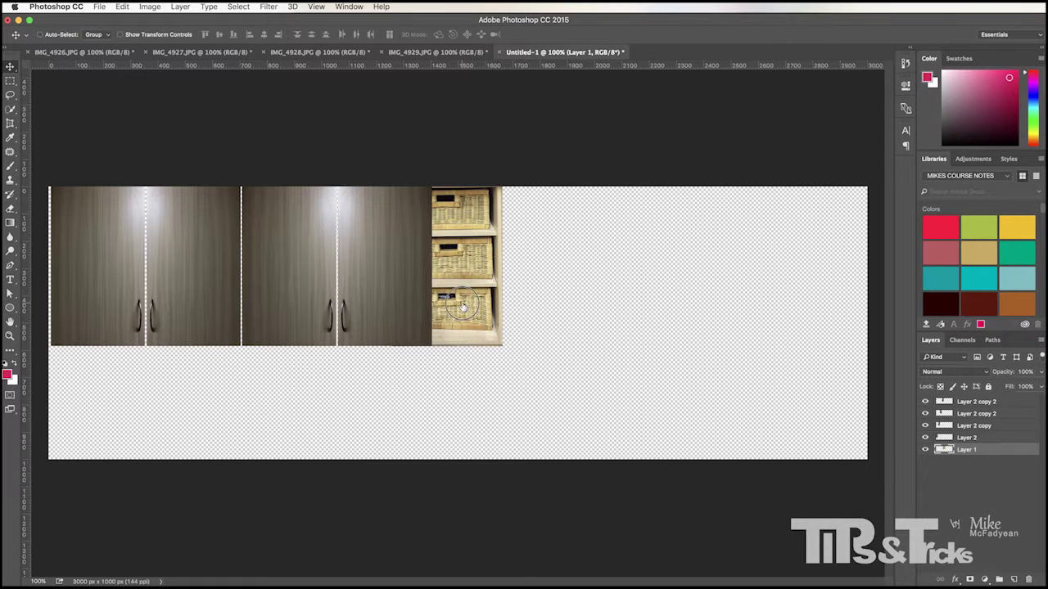
pyautogui.moveTo(461, 301); pyautogui.dragTo(502, 301)
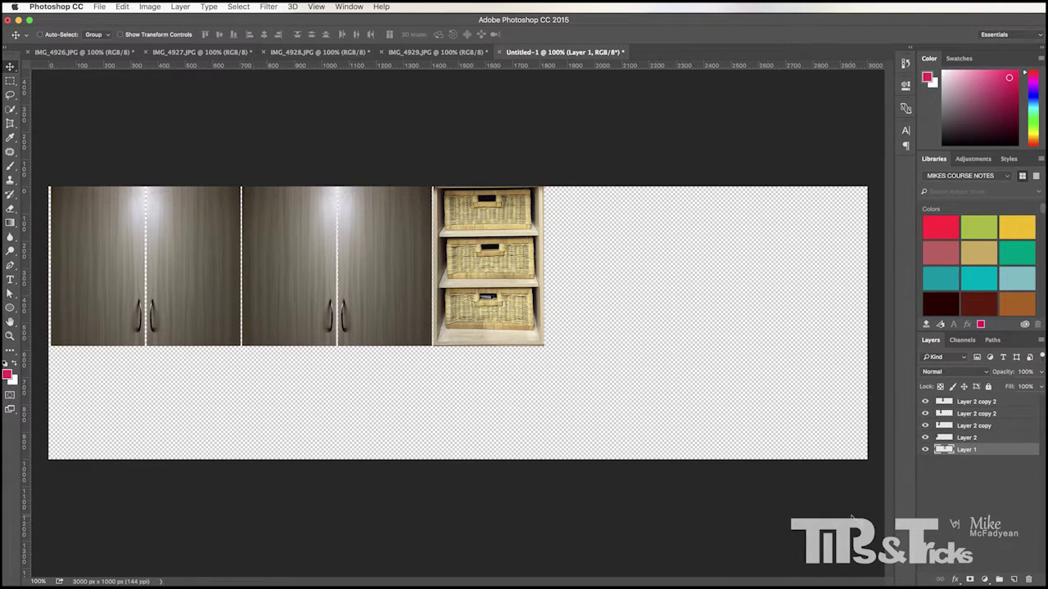
# Duplicate all four door layers together and place the copies on the right side of the basket shelf.
pyautogui.click(969, 438)
pyautogui.keyDown('shift'); pyautogui.click(961, 402); pyautogui.keyUp('shift')
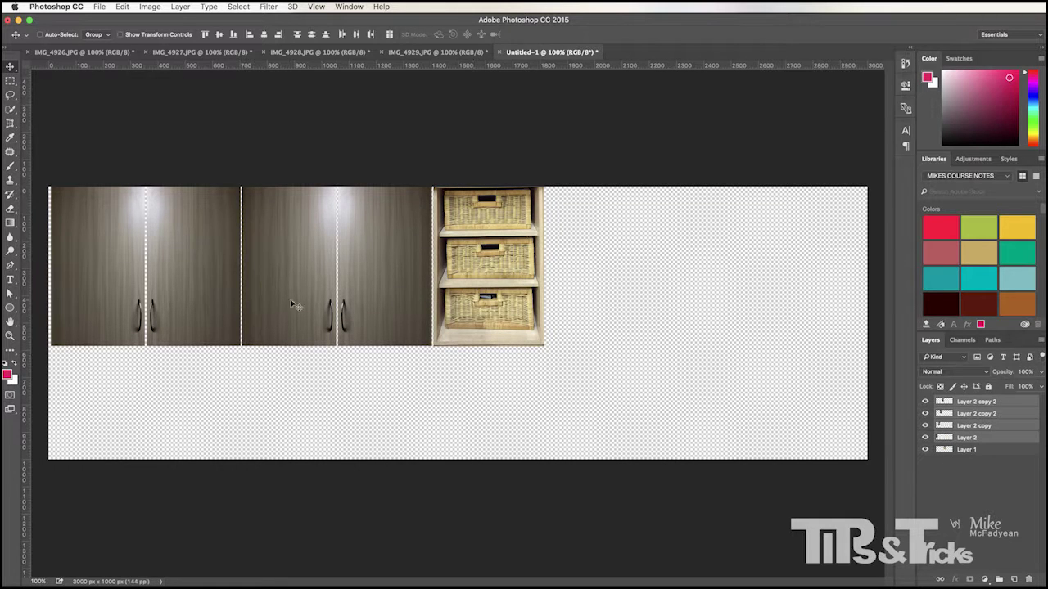
pyautogui.keyDown('alt'); pyautogui.moveTo(174, 294); pyautogui.dragTo(670, 238); pyautogui.keyUp('alt')
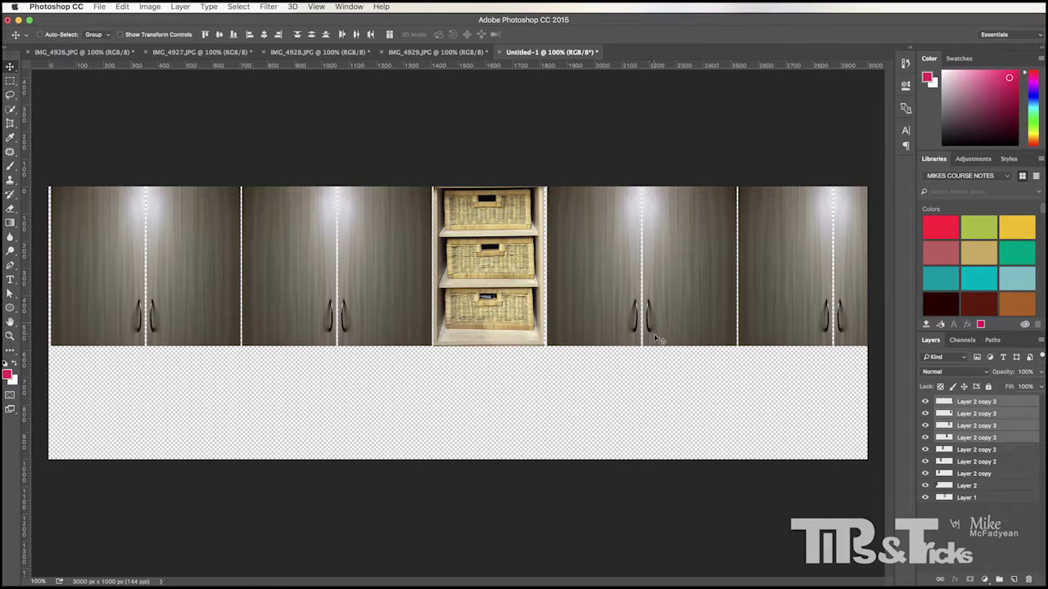
# Flip all eight door layers vertically so the handles sit at the top.
pyautogui.click(988, 487)
pyautogui.keyDown('shift'); pyautogui.click(983, 401); pyautogui.keyUp('shift')
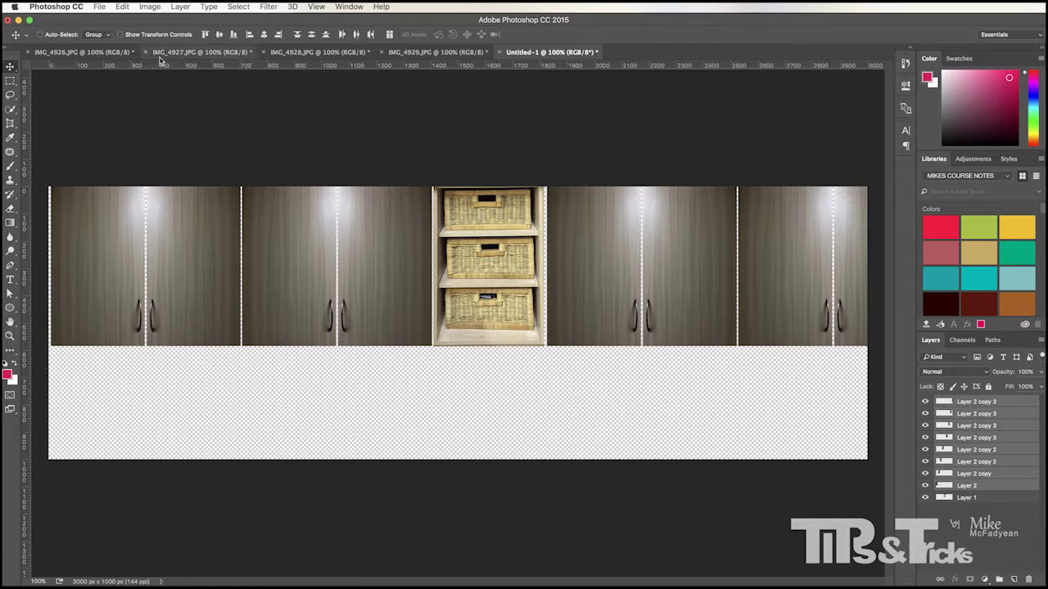
pyautogui.click(122, 7)
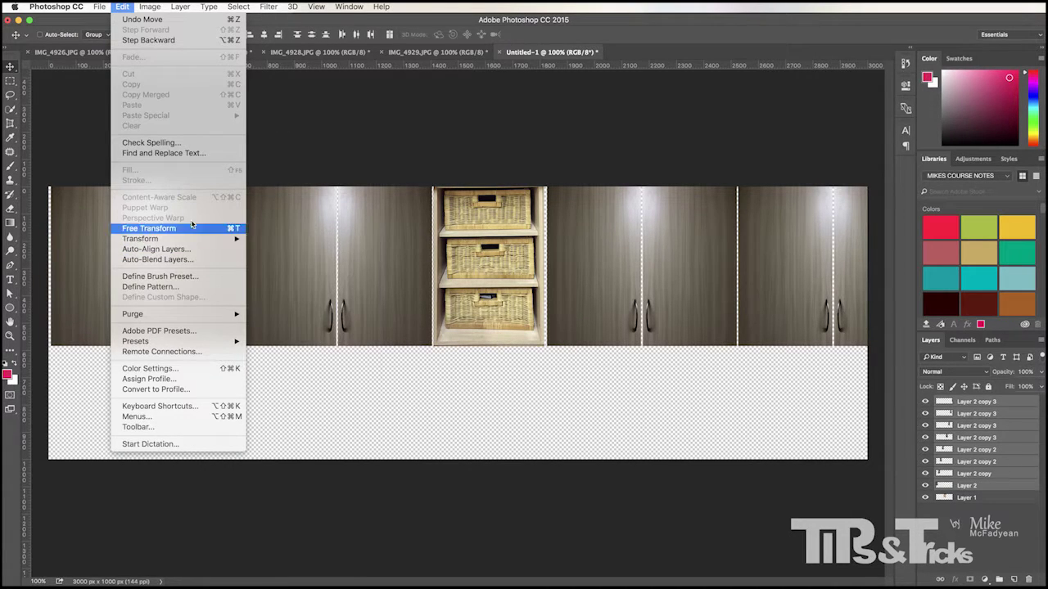
pyautogui.moveTo(194, 242)
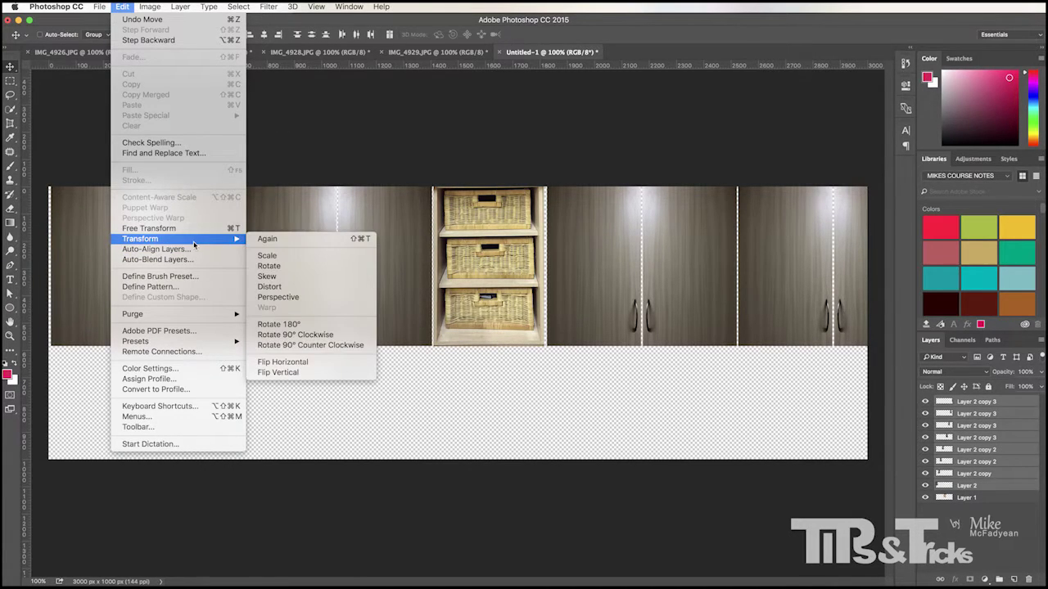
pyautogui.click(278, 373)
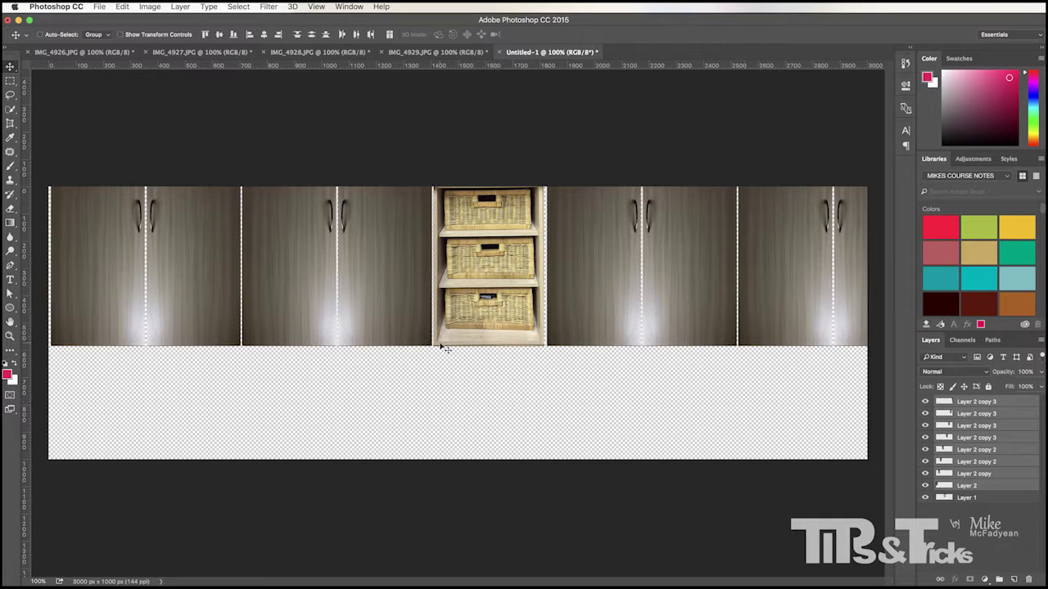
# Scale all door and basket layers together to about 91.6% and position the row inside the canvas width with even side margins.
pyautogui.click(983, 499)
pyautogui.click(994, 403)
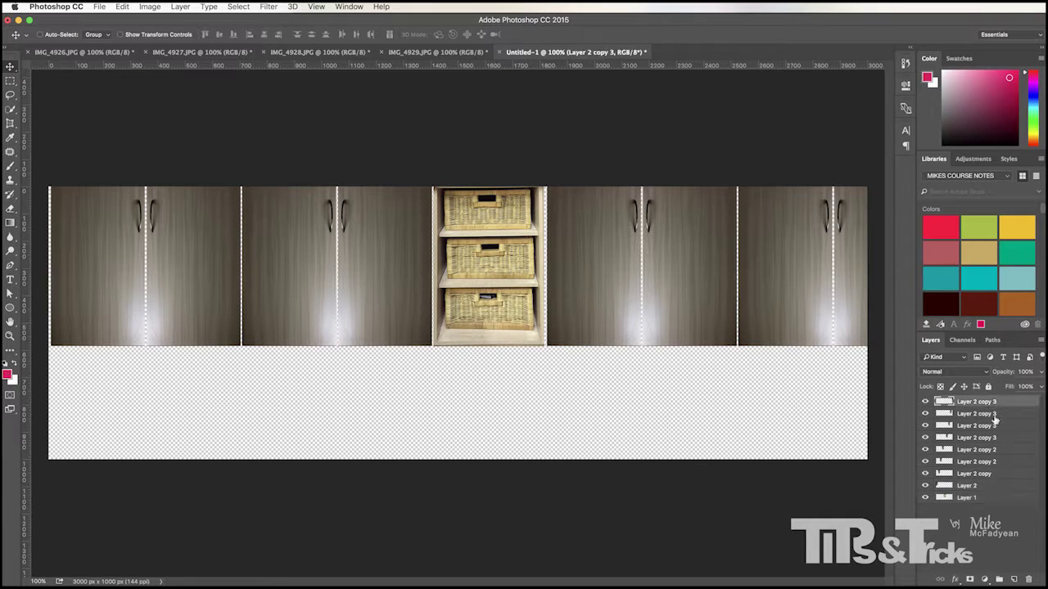
pyautogui.keyDown('shift'); pyautogui.click(992, 497); pyautogui.keyUp('shift')
pyautogui.press('super+t')
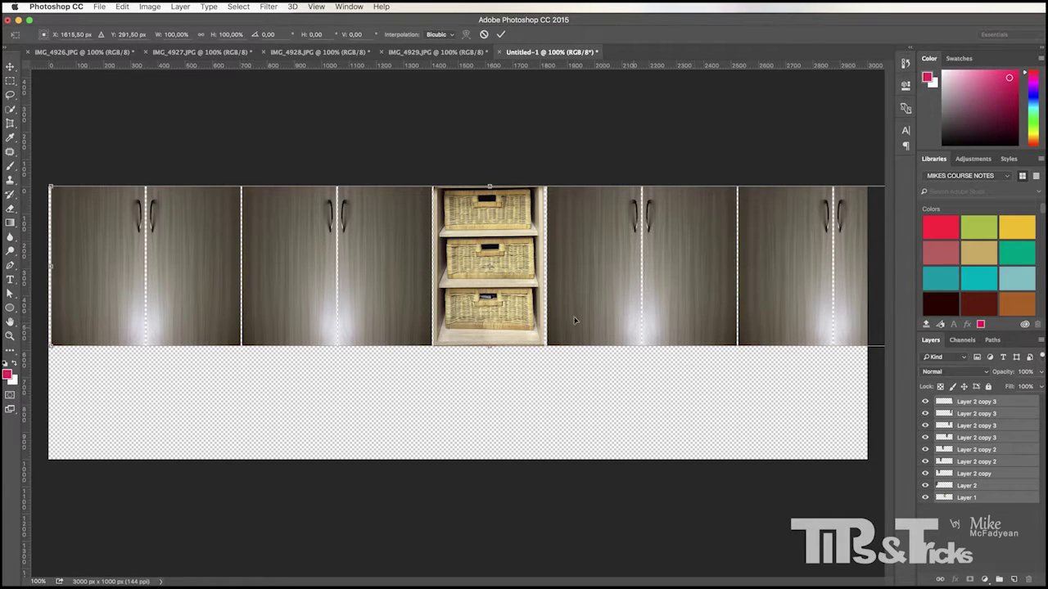
pyautogui.moveTo(51, 346); pyautogui.dragTo(124, 332)
pyautogui.moveTo(239, 261); pyautogui.dragTo(174, 258)
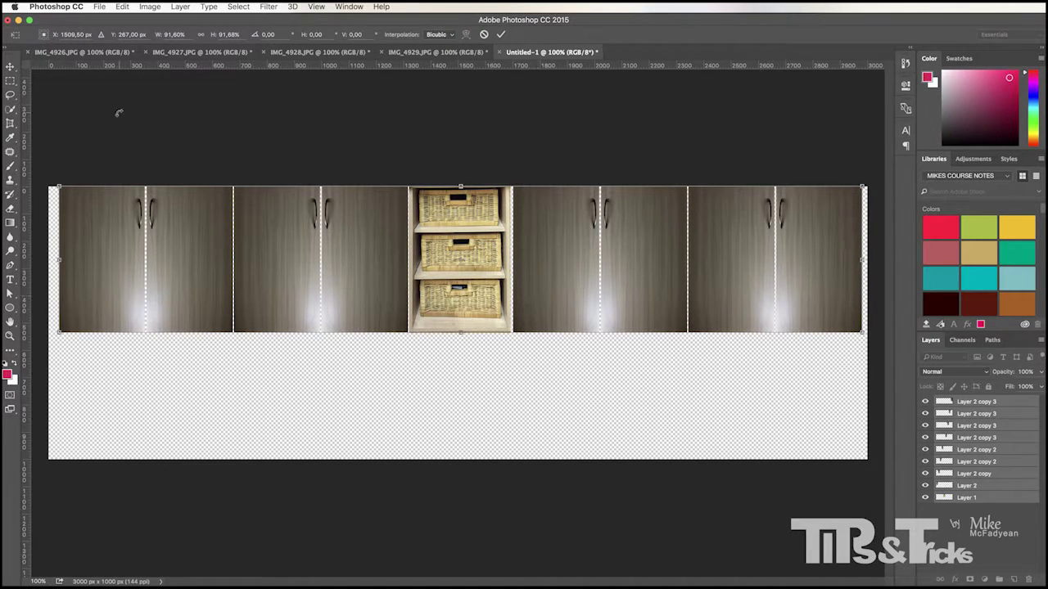
pyautogui.press('Return')
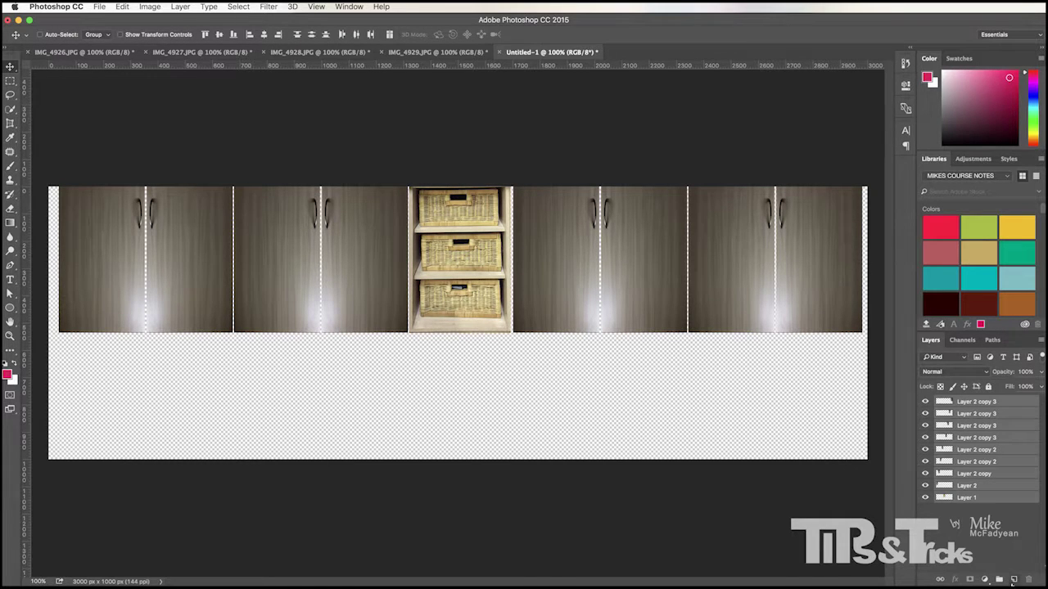
# Add a new layer beneath all the others and sample the dark brown colour from the door handle in IMG_4929.JPG.
pyautogui.click(1013, 579)
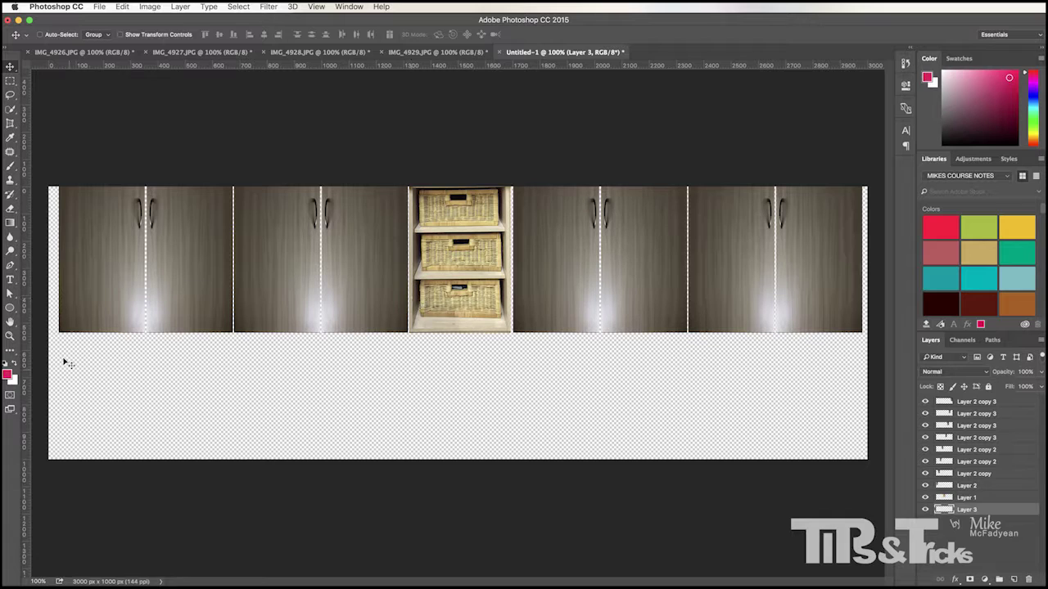
pyautogui.click(415, 52)
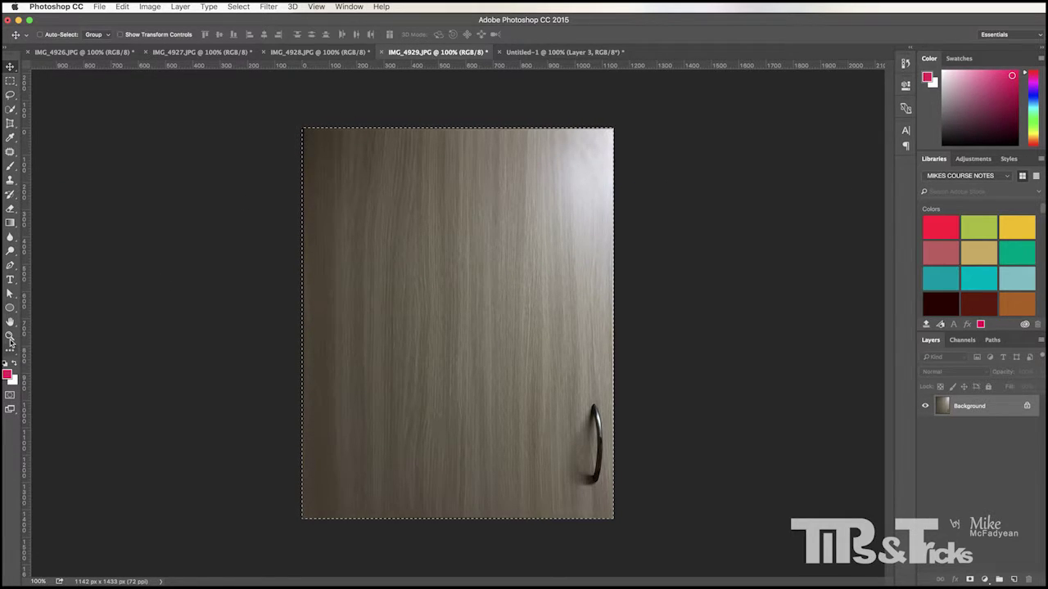
pyautogui.click(10, 137)
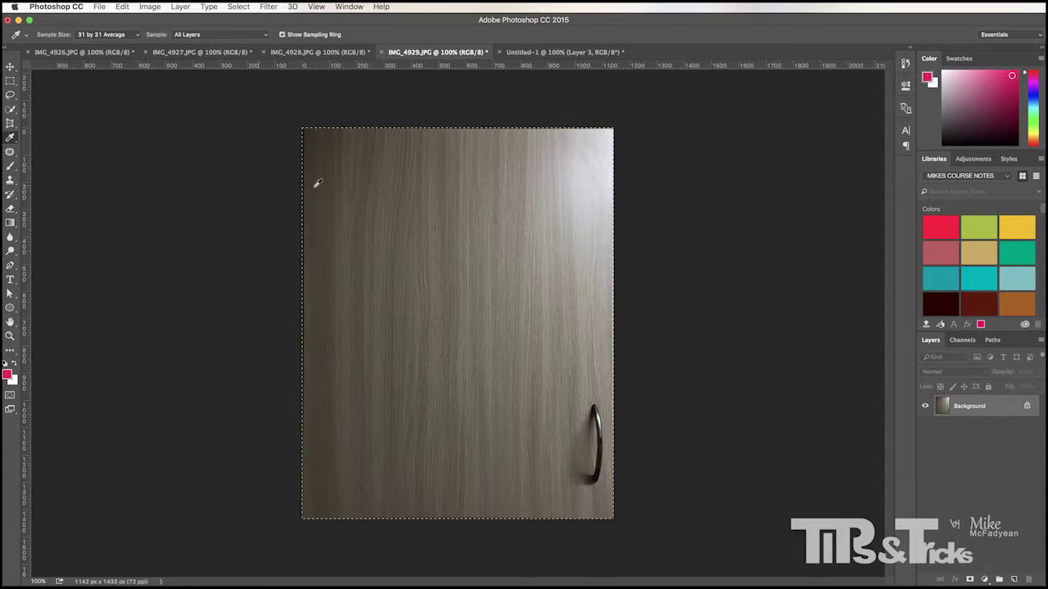
pyautogui.click(396, 185)
pyautogui.moveTo(396, 185)
pyautogui.mouseDown()
pyautogui.moveTo(311, 164)
pyautogui.moveTo(593, 474)
pyautogui.mouseUp()
pyautogui.click(564, 52)
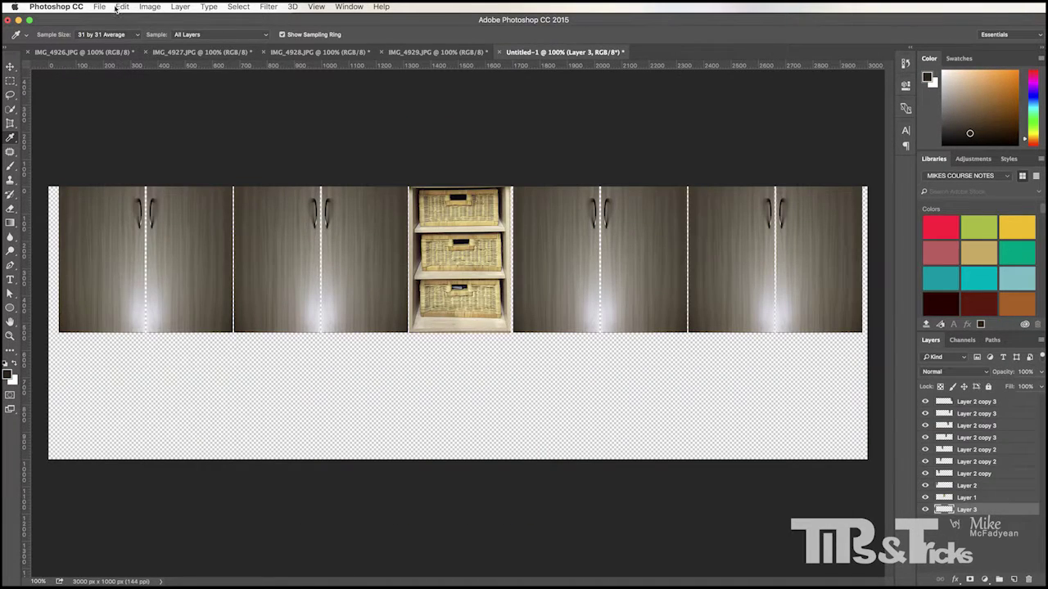
# Fill the new bottom layer with the sampled foreground colour at 100% opacity in Normal mode.
pyautogui.click(121, 6)
pyautogui.click(146, 169)
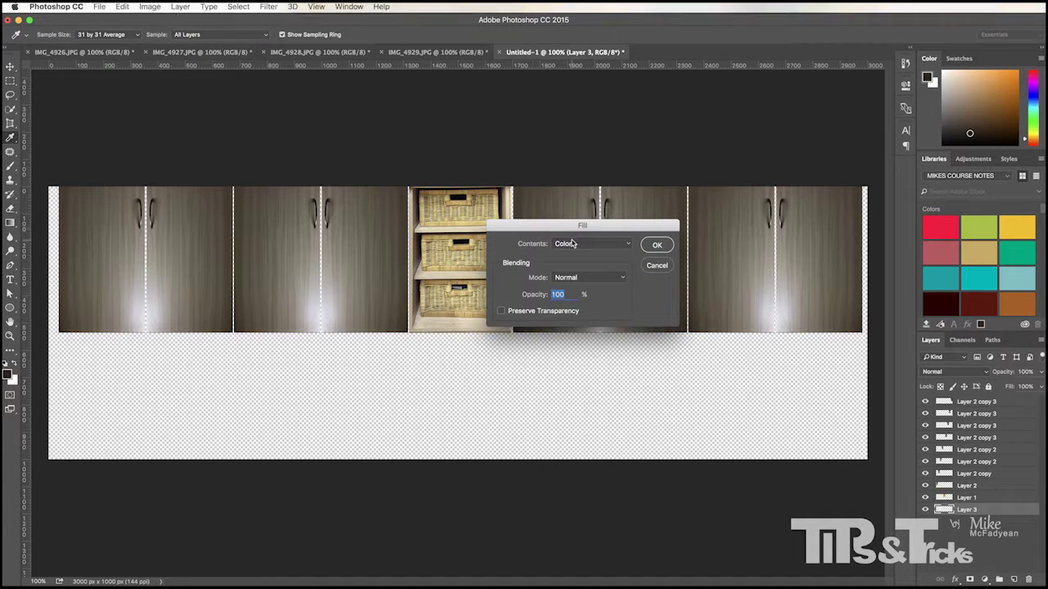
pyautogui.click(589, 243)
pyautogui.click(592, 224)
pyautogui.click(658, 245)
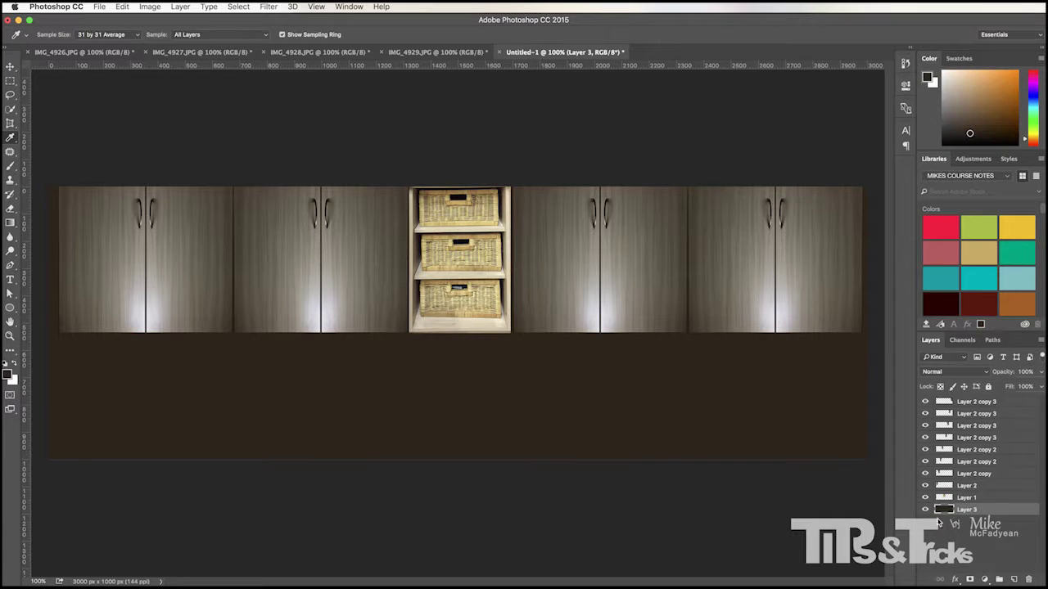
# Crop the canvas tightly around the cabinet row to 2972 x 545 px, leaving a thin dark border at both ends.
pyautogui.click(10, 122)
pyautogui.click(49, 117)
pyautogui.moveTo(458, 456); pyautogui.dragTo(472, 398)
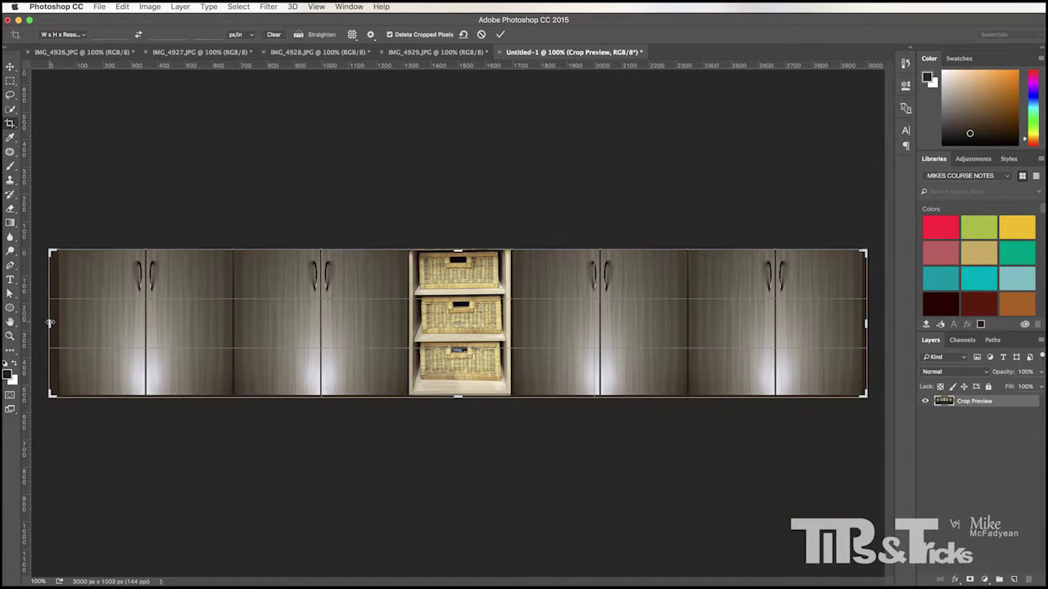
pyautogui.moveTo(49, 322); pyautogui.dragTo(54, 321)
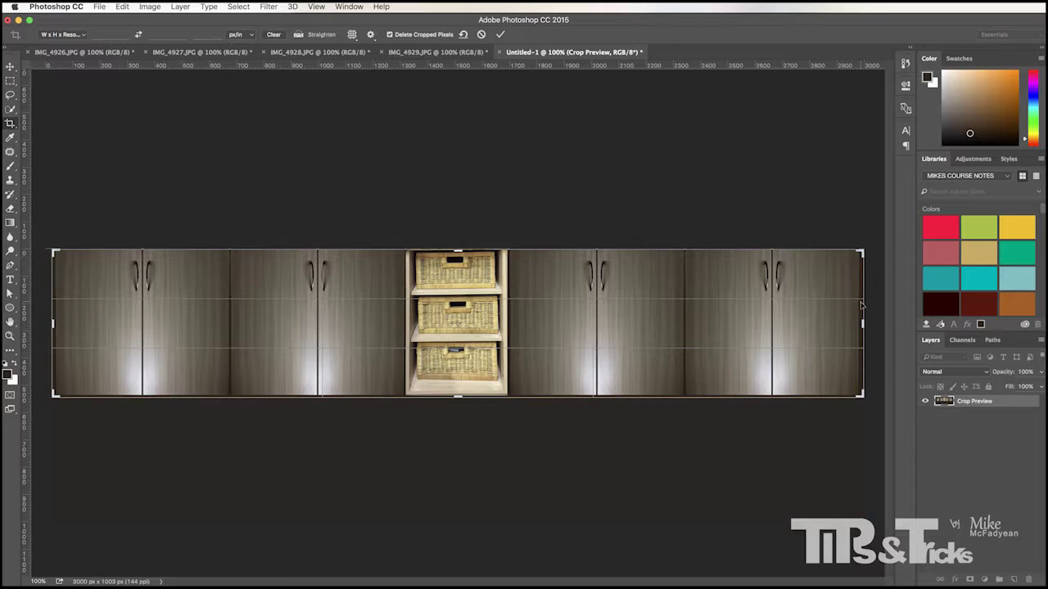
pyautogui.moveTo(863, 321); pyautogui.dragTo(862, 323)
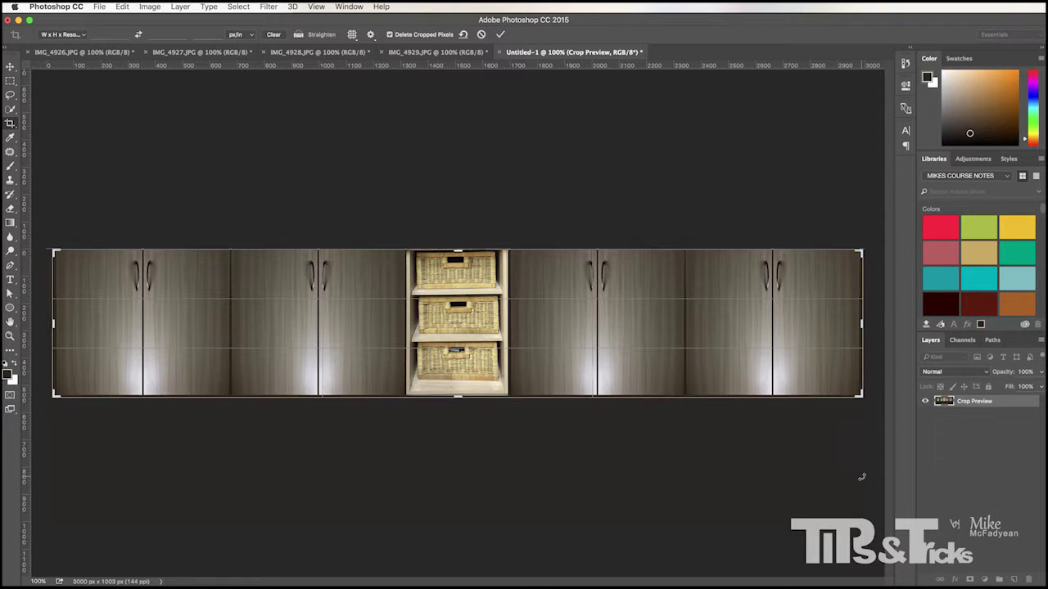
pyautogui.press('Return')
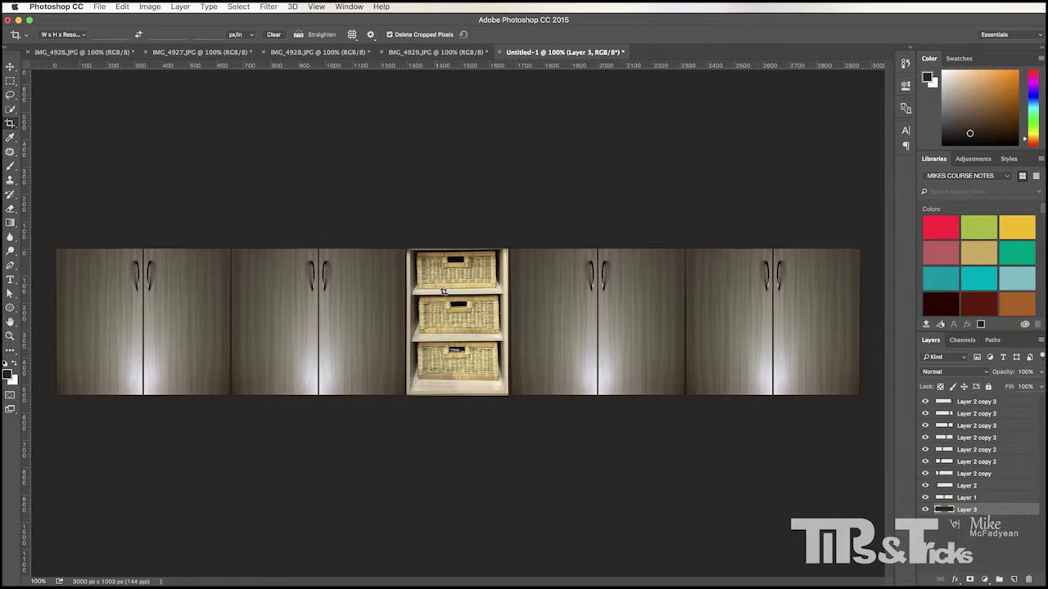
# Darken the basket shelf layer with Levels, setting the midtone input level to 0.33.
pyautogui.click(974, 498)
pyautogui.click(152, 8)
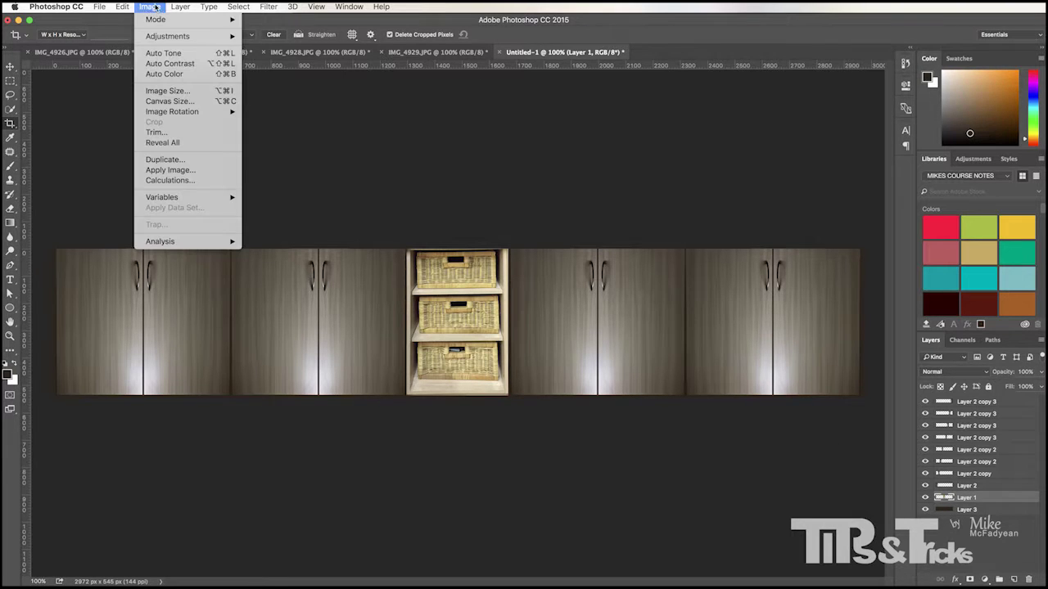
pyautogui.moveTo(164, 37)
pyautogui.click(307, 44)
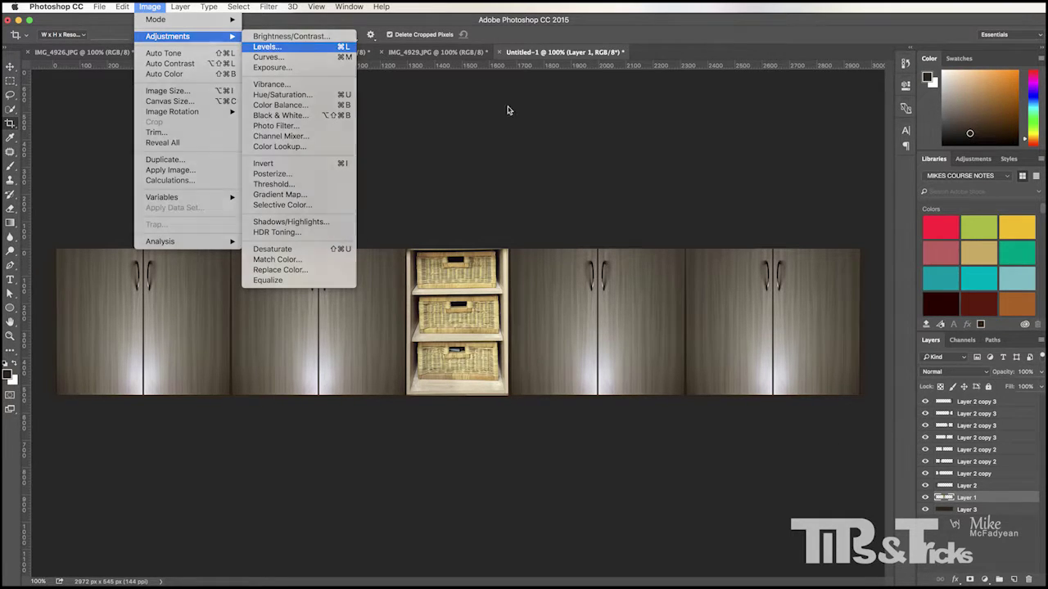
pyautogui.moveTo(385, 438); pyautogui.dragTo(402, 437)
pyautogui.moveTo(401, 319); pyautogui.dragTo(612, 350)
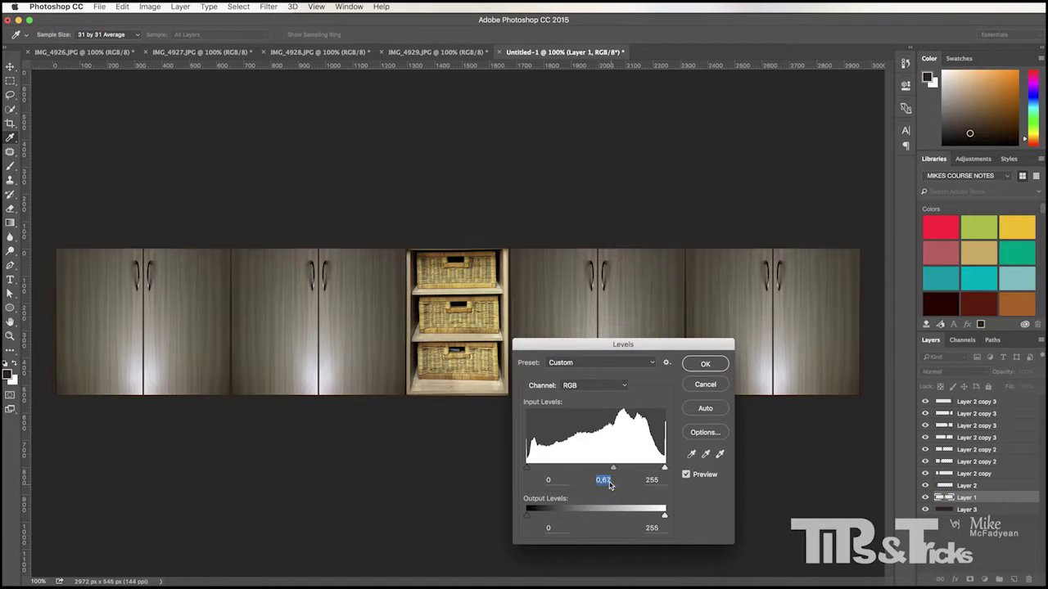
pyautogui.moveTo(613, 471); pyautogui.dragTo(637, 473)
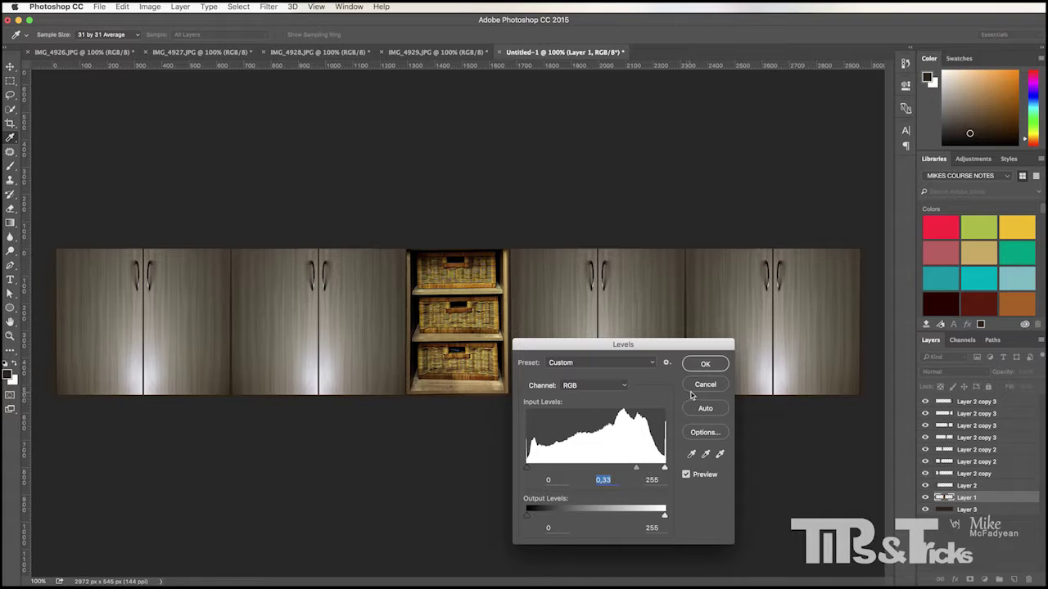
pyautogui.click(704, 364)
# Merge all eight door layers, from Layer 2 up to the topmost copy, into a single layer.
pyautogui.click(986, 486)
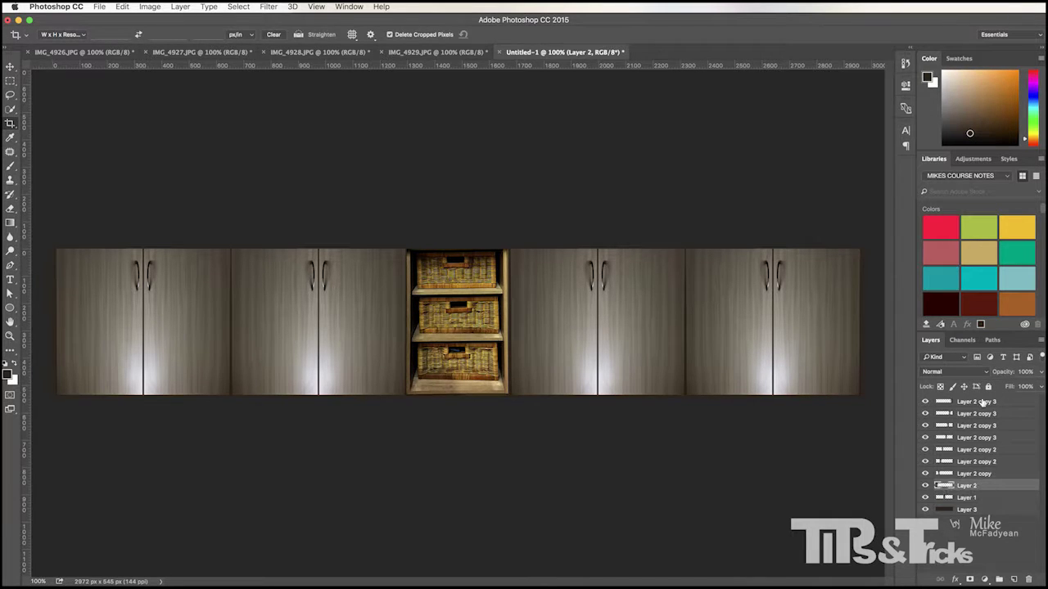
pyautogui.keyDown('shift'); pyautogui.click(982, 402); pyautogui.keyUp('shift')
pyautogui.rightClick(970, 427)
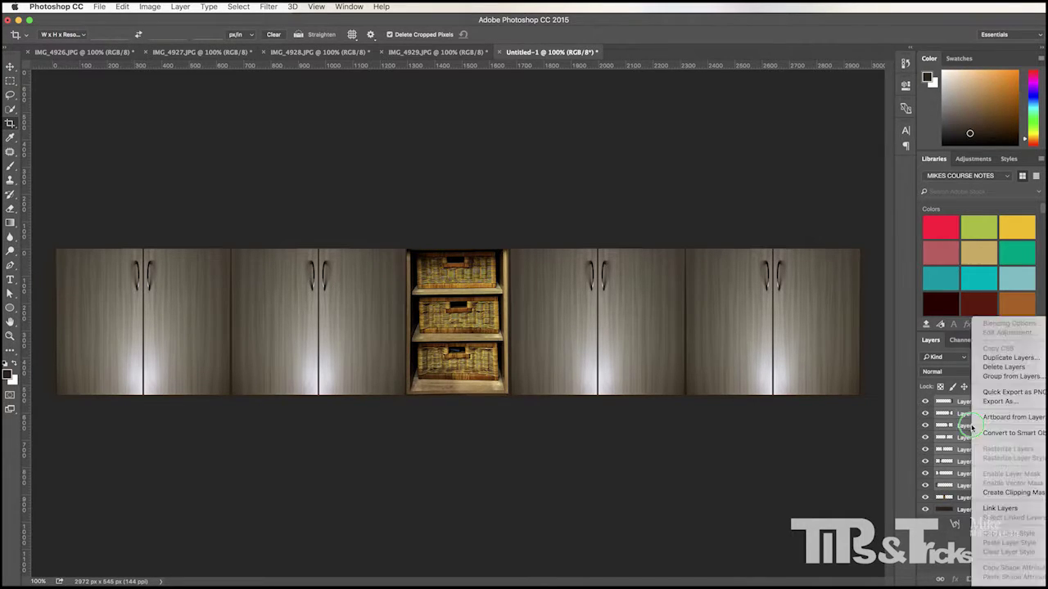
pyautogui.press('Escape')
pyautogui.press('super+e')
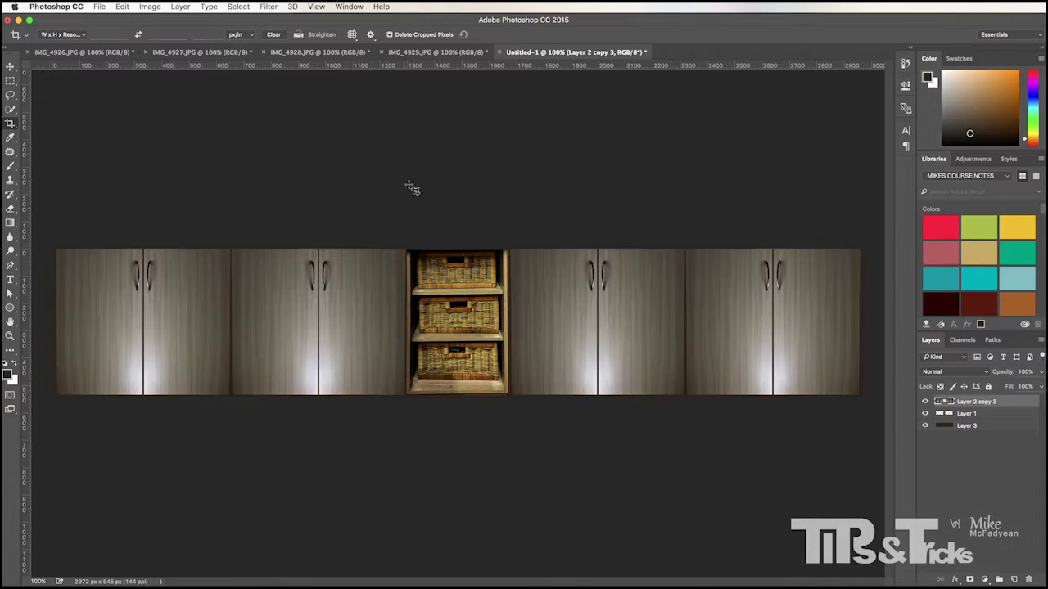
# Adjust the merged doors' Hue/Saturation to hue -6, saturation +60 and lightness -34.
pyautogui.click(149, 7)
pyautogui.moveTo(160, 40)
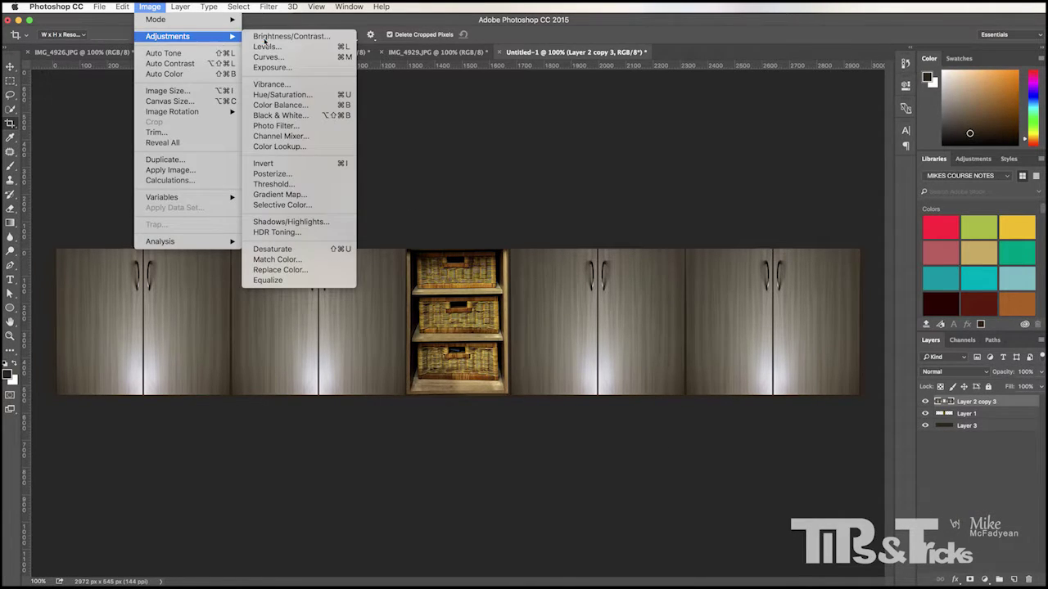
pyautogui.click(281, 95)
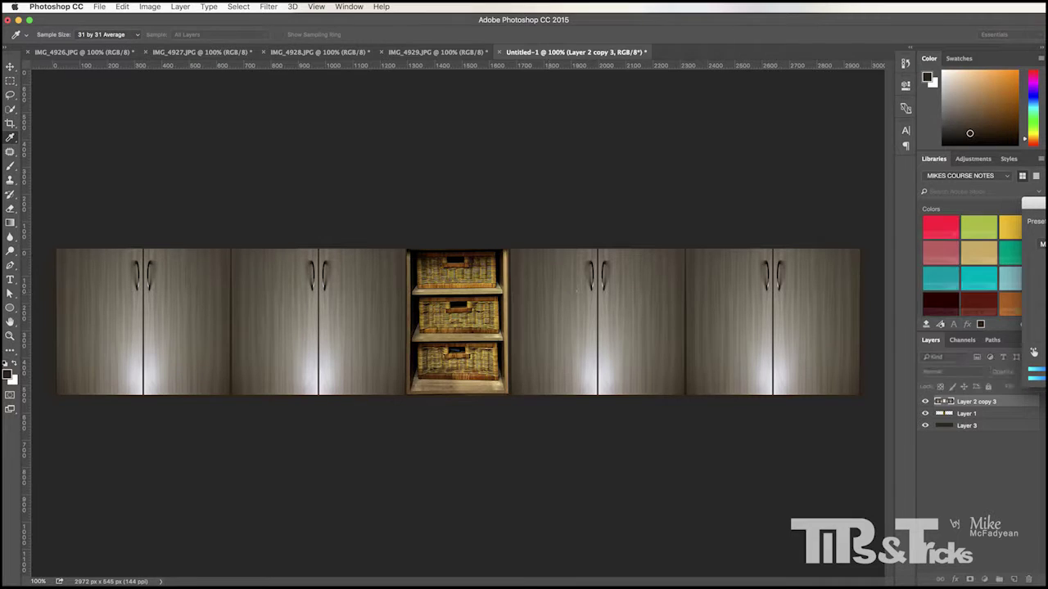
pyautogui.moveTo(678, 289); pyautogui.dragTo(671, 342)
pyautogui.moveTo(670, 285); pyautogui.dragTo(662, 347)
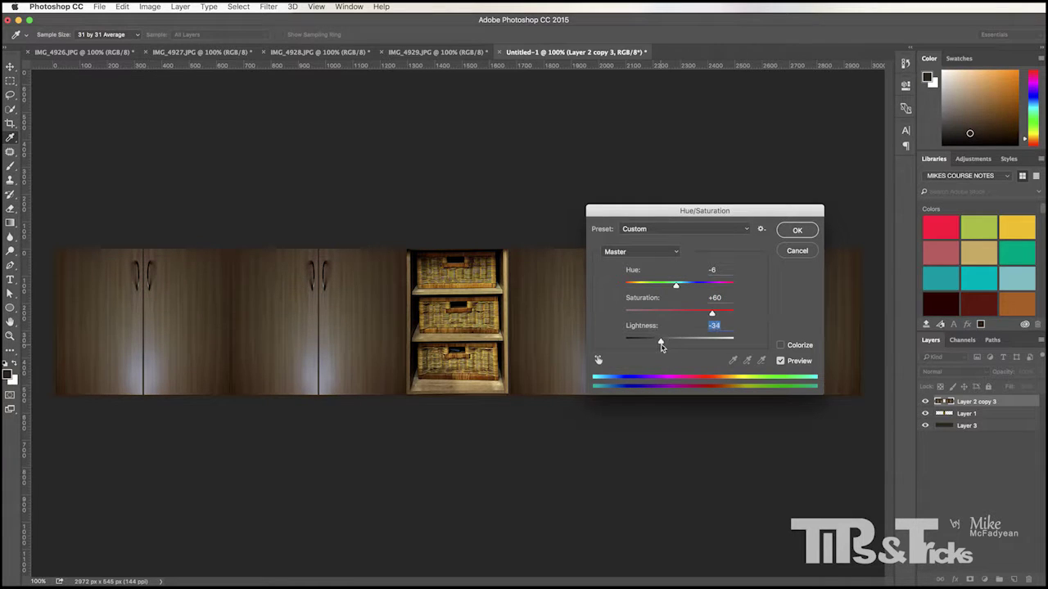
pyautogui.click(796, 231)
pyautogui.press('c')
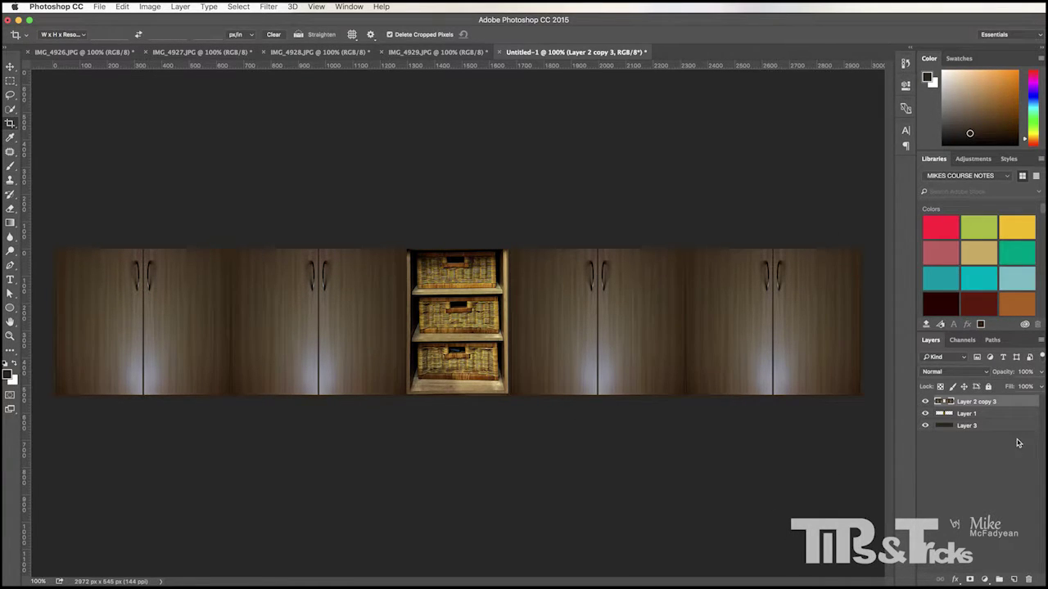
# Merge the doors layer with the basket shelf layer and rename the merged layer Diffuse.
pyautogui.keyDown('shift'); pyautogui.click(979, 415); pyautogui.keyUp('shift')
pyautogui.rightClick(980, 407)
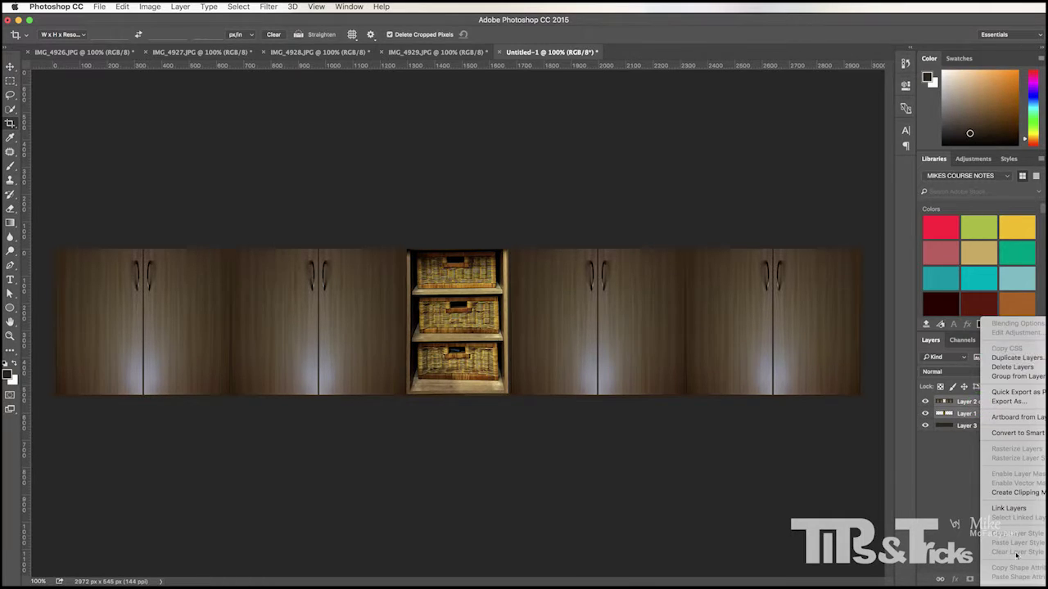
pyautogui.press('Escape')
pyautogui.press('super+e')
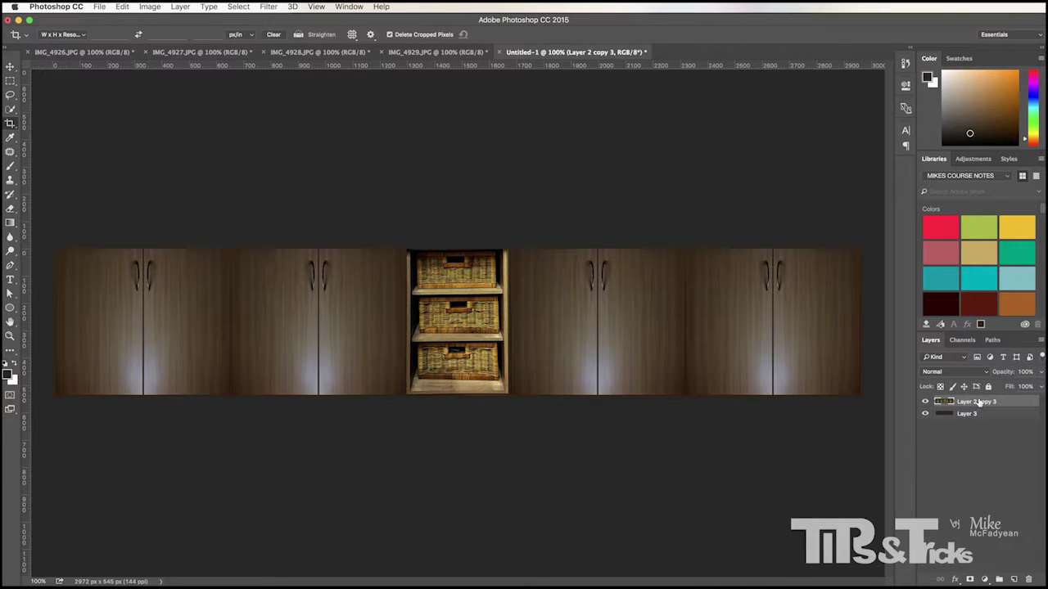
pyautogui.doubleClick(980, 402)
pyautogui.write('Diffuse')
pyautogui.press('Return')
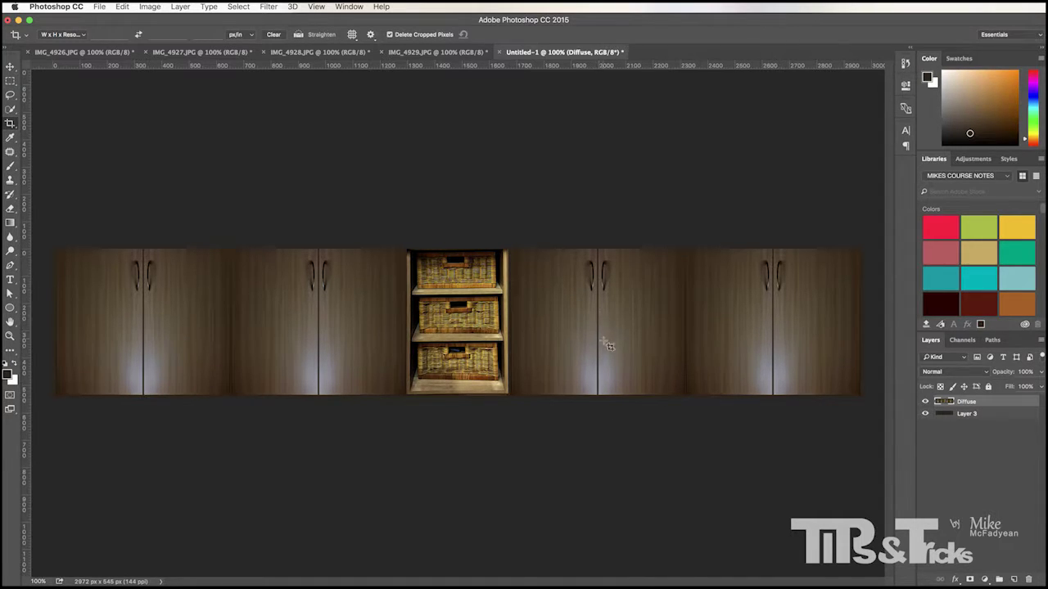
# Duplicate the Diffuse layer within the same document and name the copy Counter Bump.
pyautogui.rightClick(1012, 404)
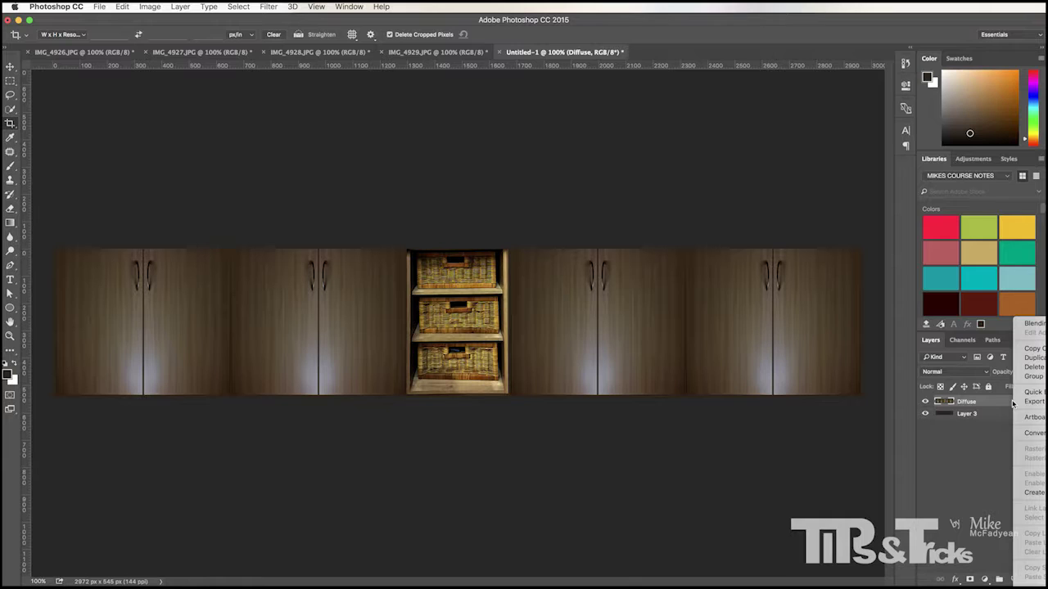
pyautogui.click(1032, 357)
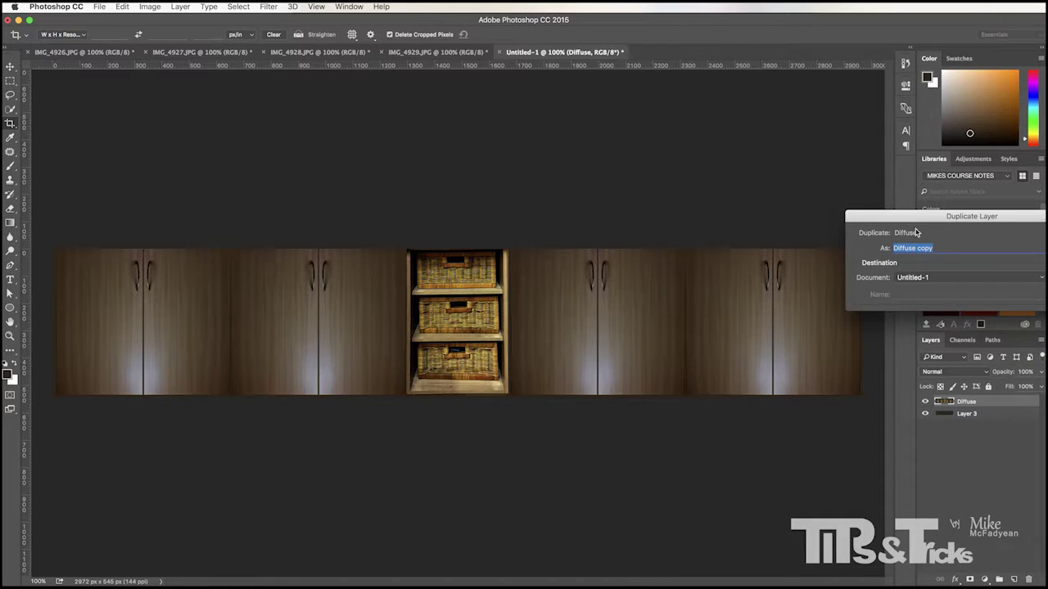
pyautogui.click(943, 248)
pyautogui.write('Counter Bump')
pyautogui.press('Return')
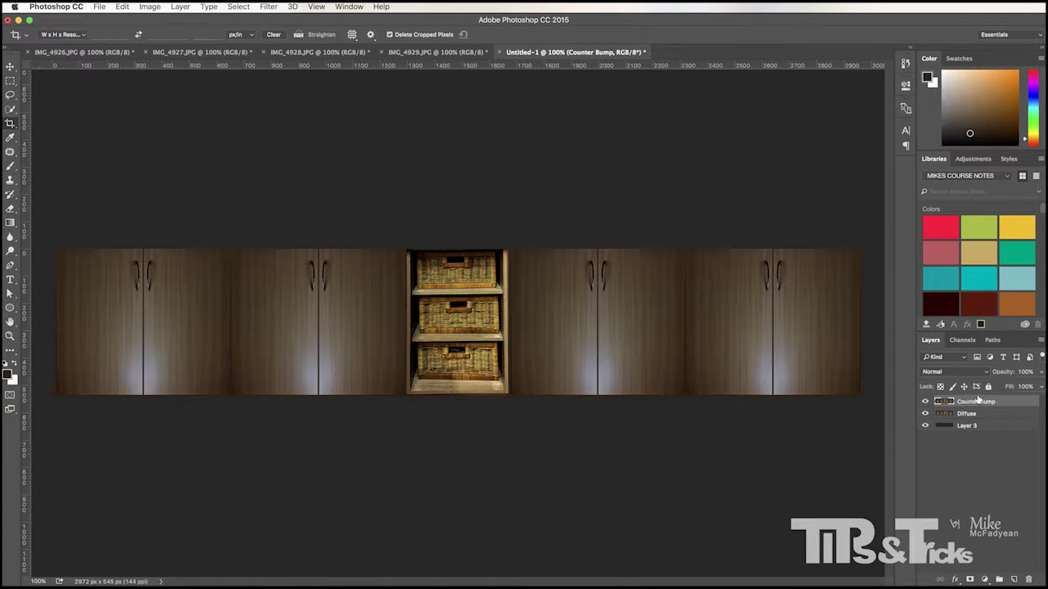
# Desaturate the Counter Bump layer to turn it into a greyscale image.
pyautogui.click(149, 6)
pyautogui.moveTo(176, 36)
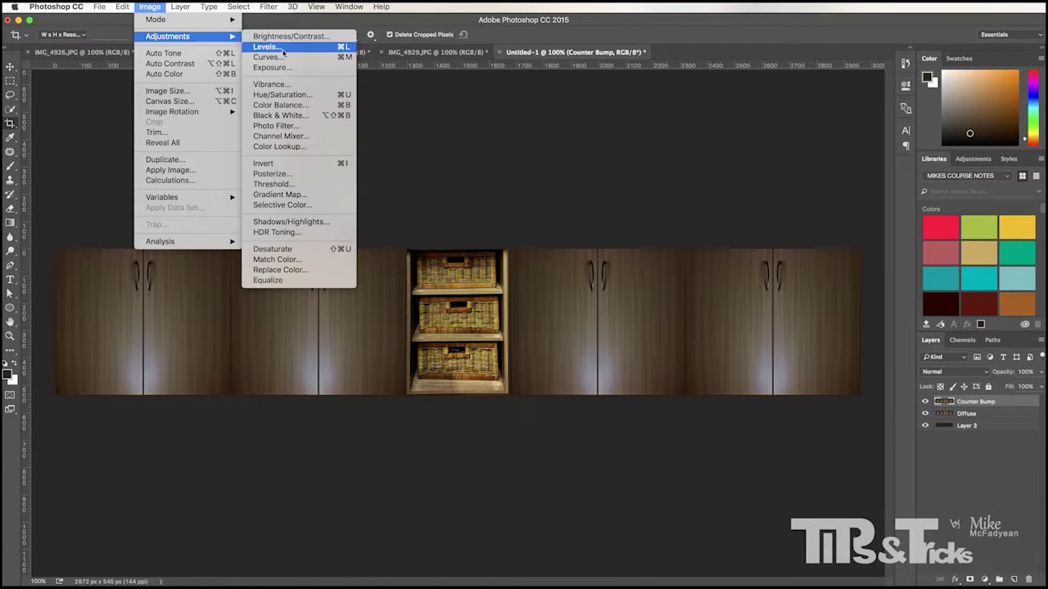
pyautogui.click(283, 251)
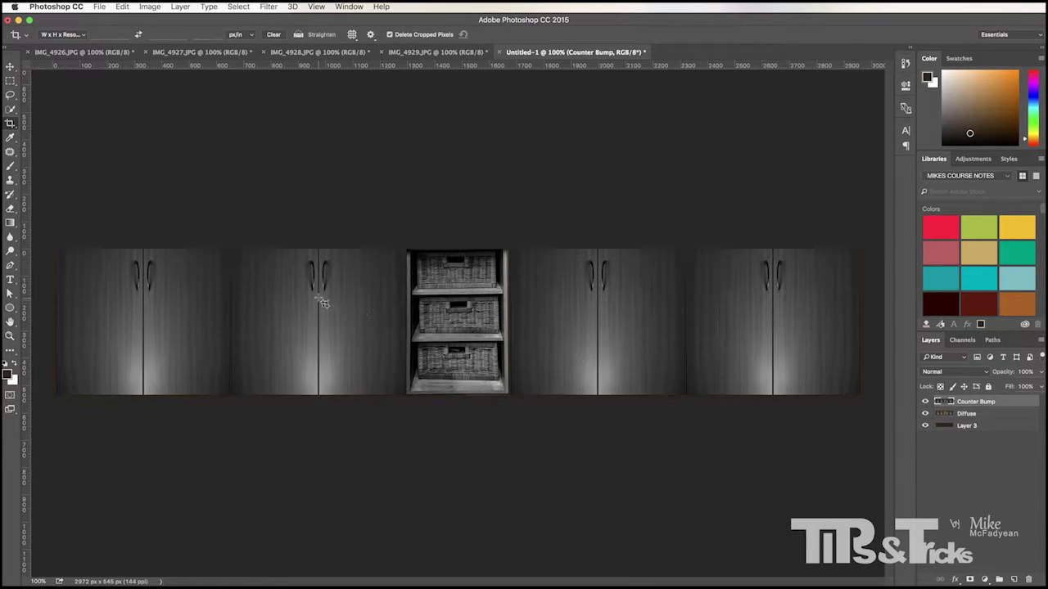
# Duplicate Layer 3 within the same document and place the copy between the Counter Bump and Diffuse layers.
pyautogui.click(10, 80)
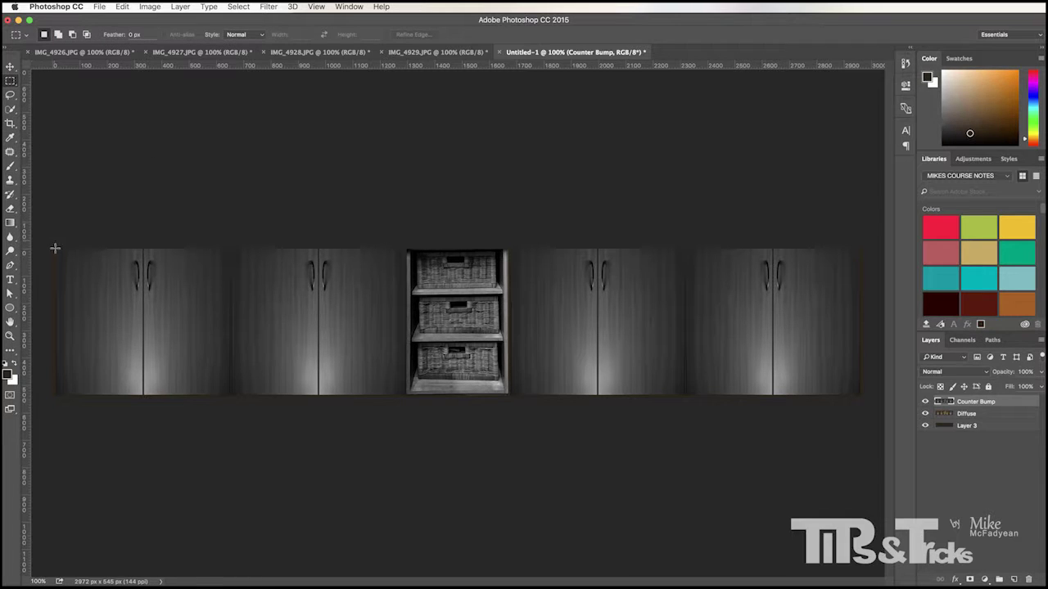
pyautogui.click(994, 427)
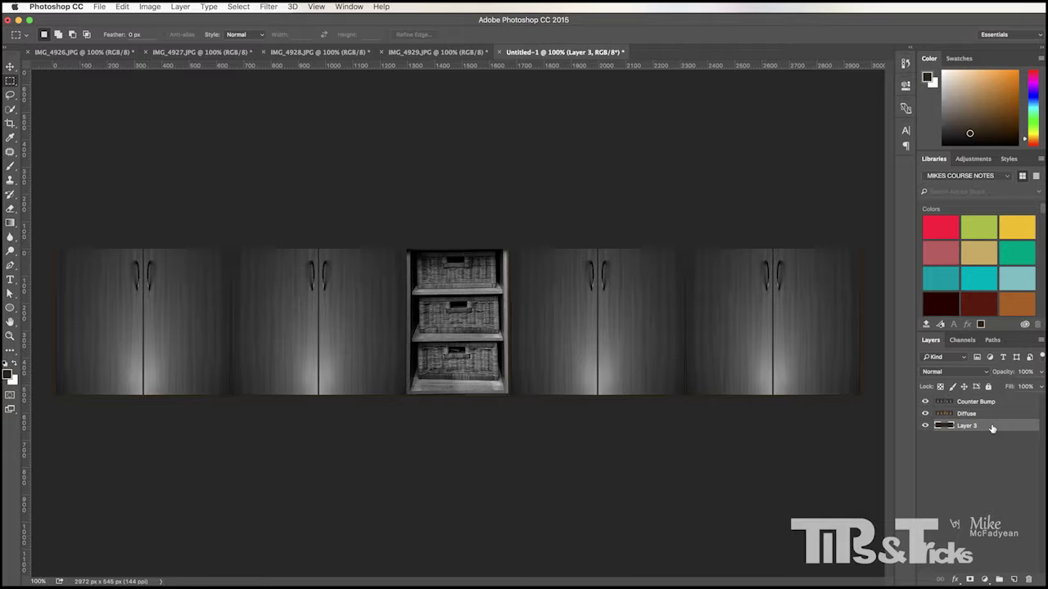
pyautogui.rightClick(988, 428)
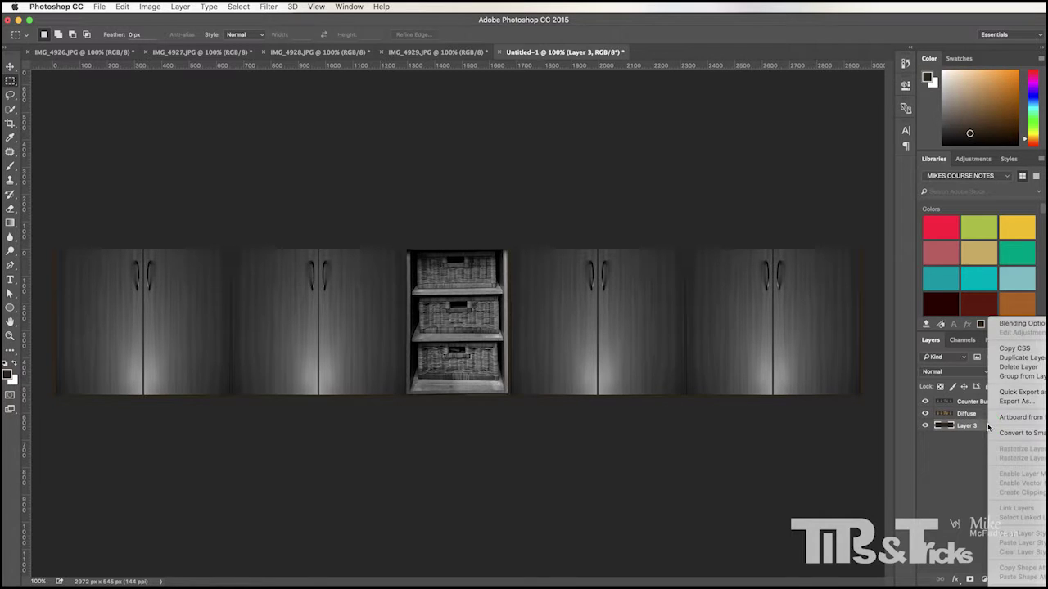
pyautogui.click(1017, 357)
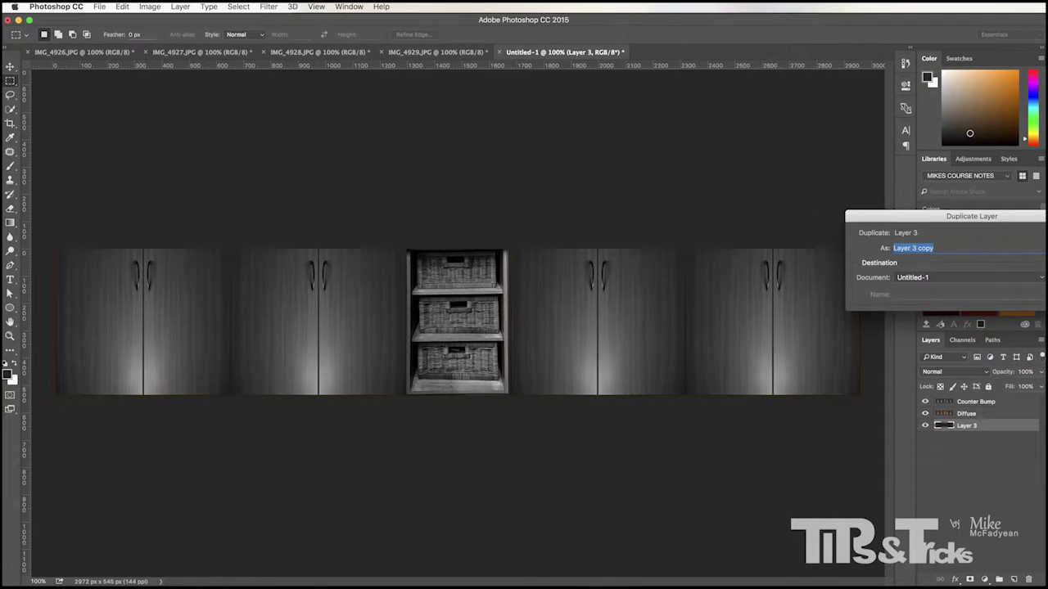
pyautogui.press('Return')
pyautogui.moveTo(990, 427); pyautogui.dragTo(990, 415)
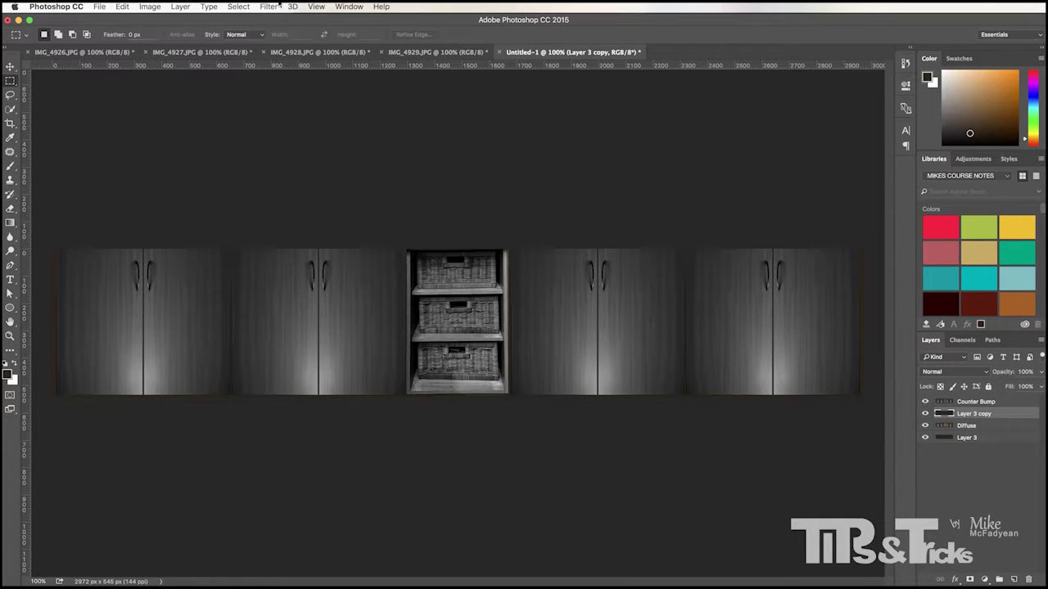
# Fill the Layer 3 copy with black.
pyautogui.click(122, 7)
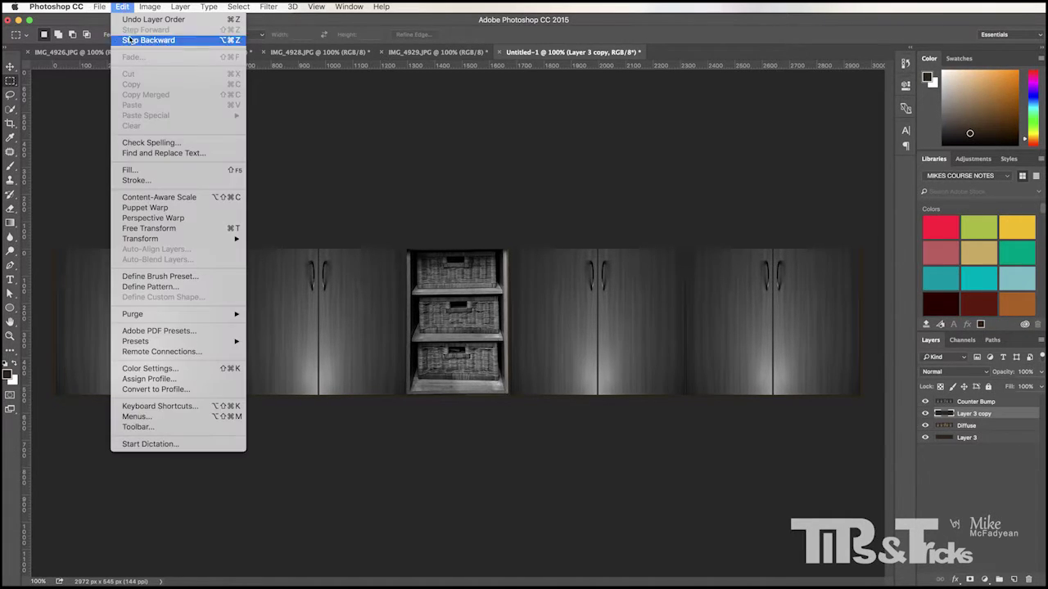
pyautogui.click(152, 171)
pyautogui.click(615, 248)
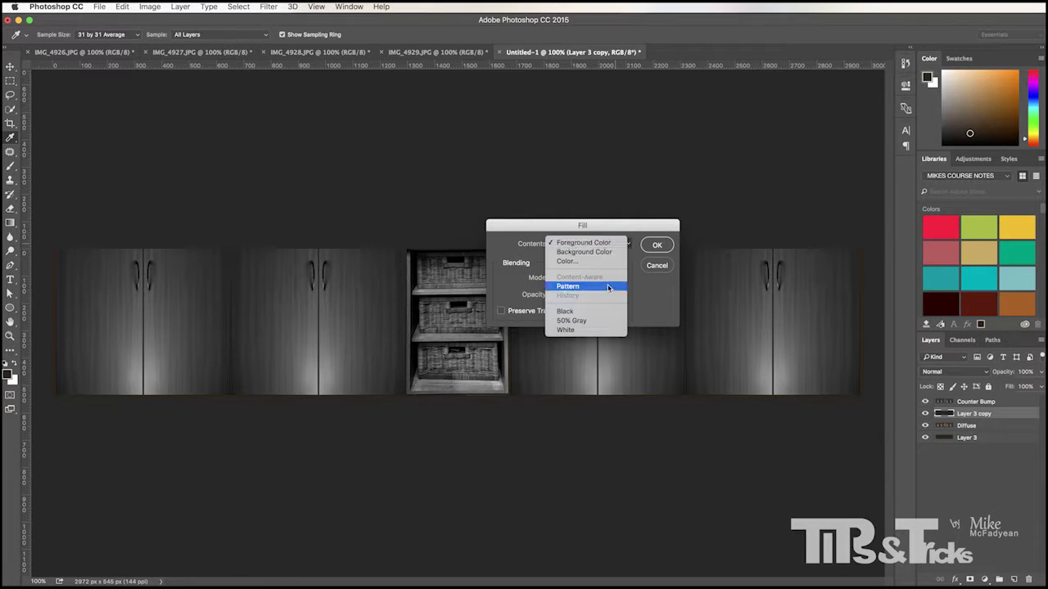
pyautogui.click(602, 311)
pyautogui.click(652, 248)
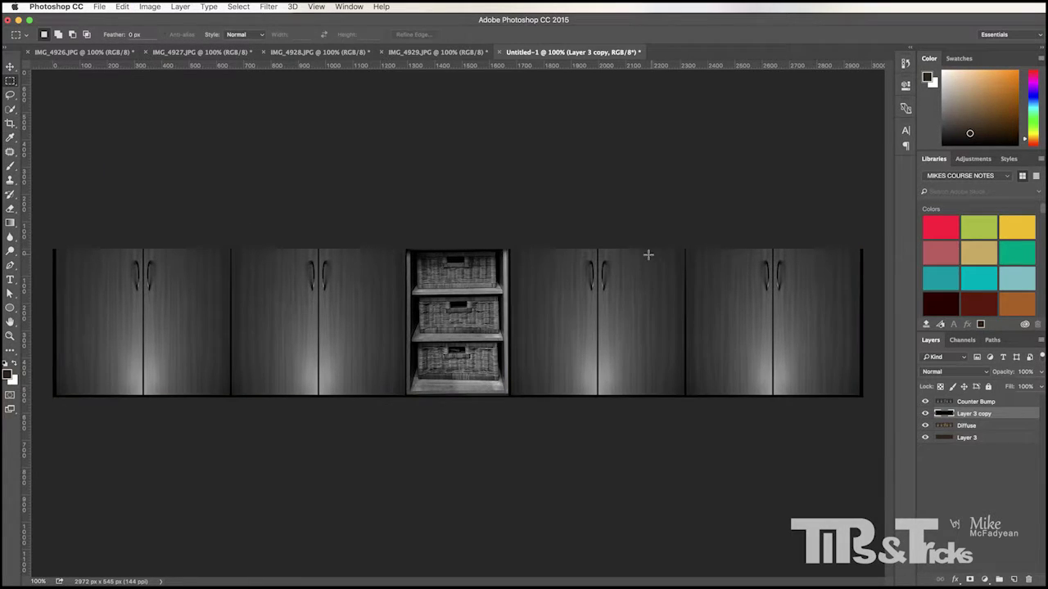
# On the Counter Bump layer, build an additive rectangular marquee selection of the four doors left of the basket shelf, leaving out the gaps.
pyautogui.click(978, 402)
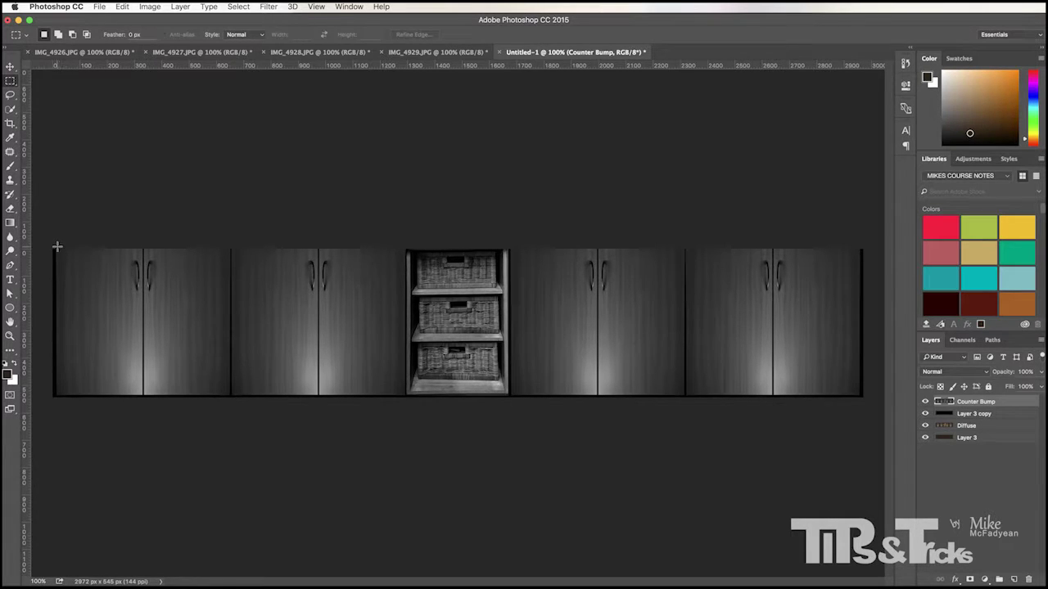
pyautogui.moveTo(56, 249); pyautogui.dragTo(140, 396)
pyautogui.click(57, 35)
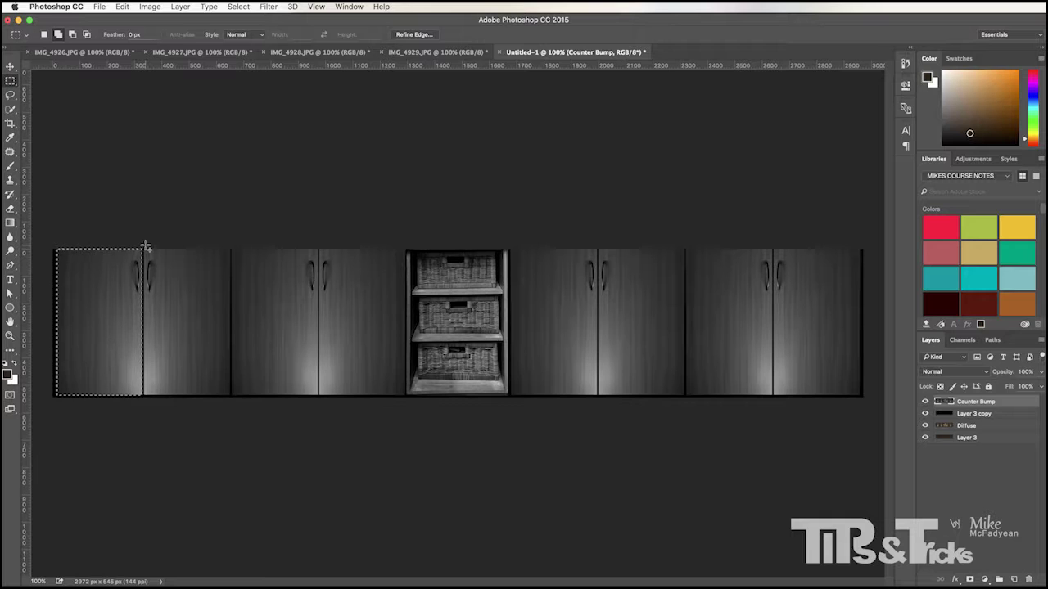
pyautogui.press('super+plus')
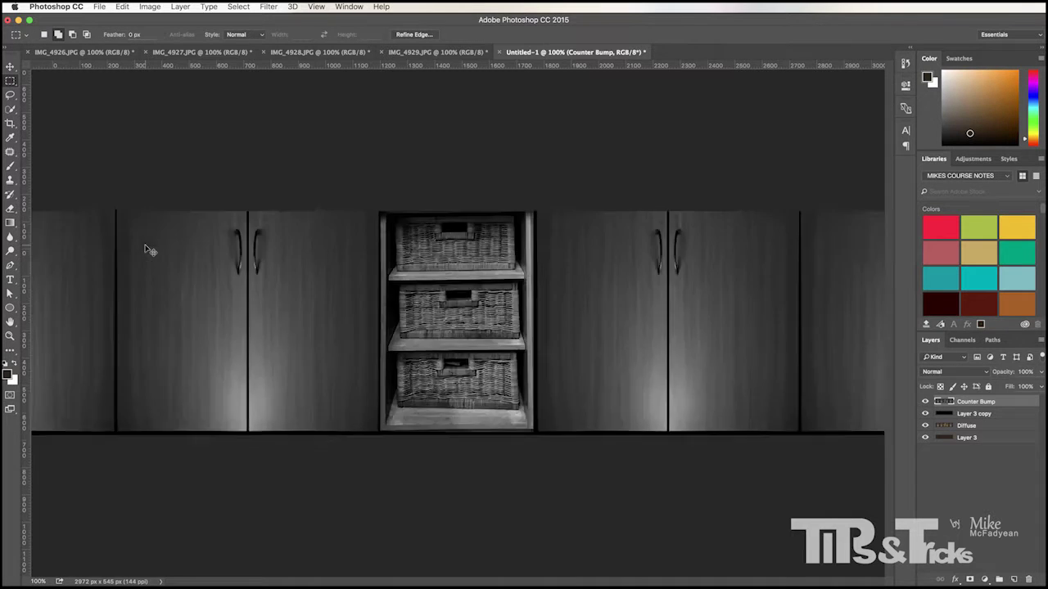
pyautogui.press('super+plus')
pyautogui.moveTo(110, 374); pyautogui.dragTo(650, 376)
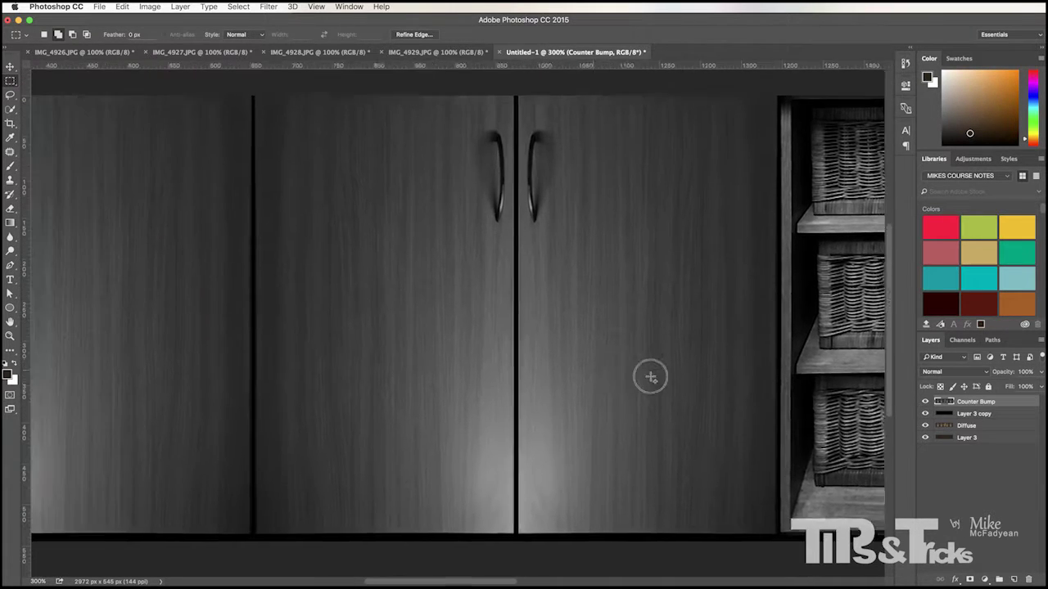
pyautogui.hscroll(-5, 649, 377)
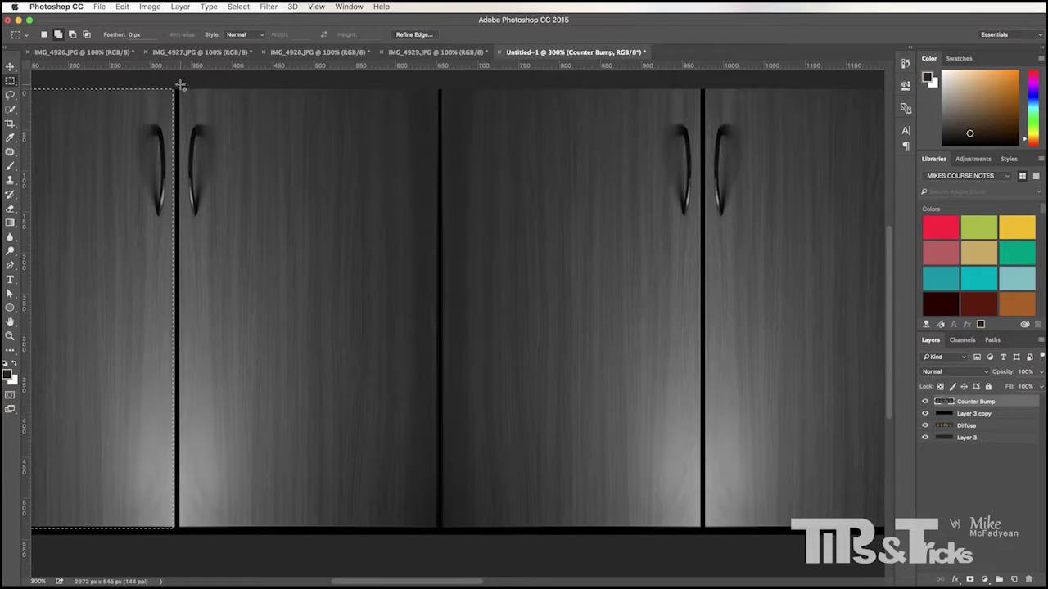
pyautogui.moveTo(180, 85); pyautogui.dragTo(437, 528)
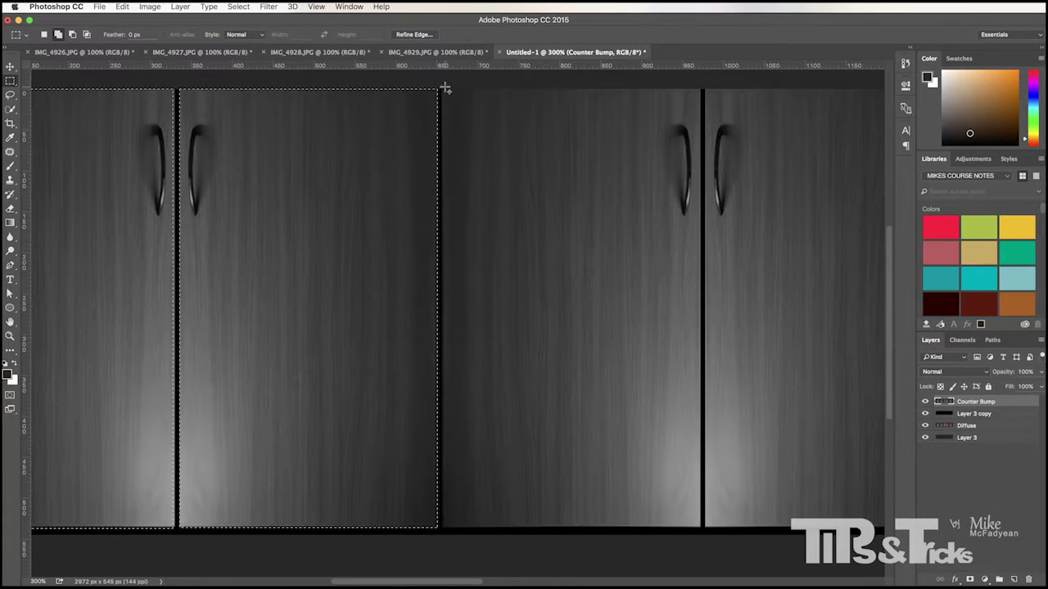
pyautogui.moveTo(442, 87); pyautogui.dragTo(698, 528)
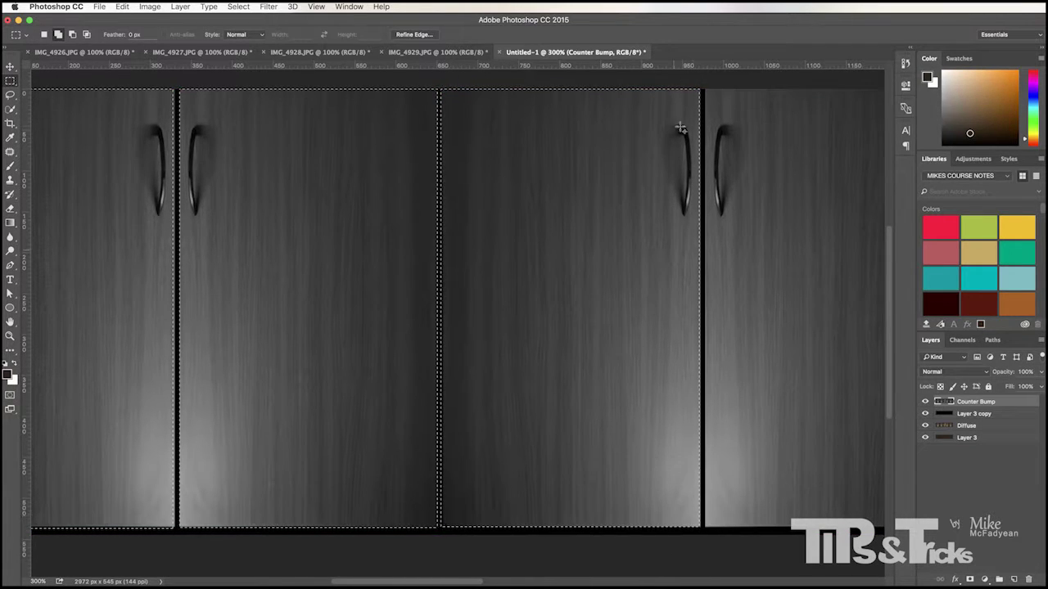
pyautogui.moveTo(686, 124); pyautogui.dragTo(367, 232)
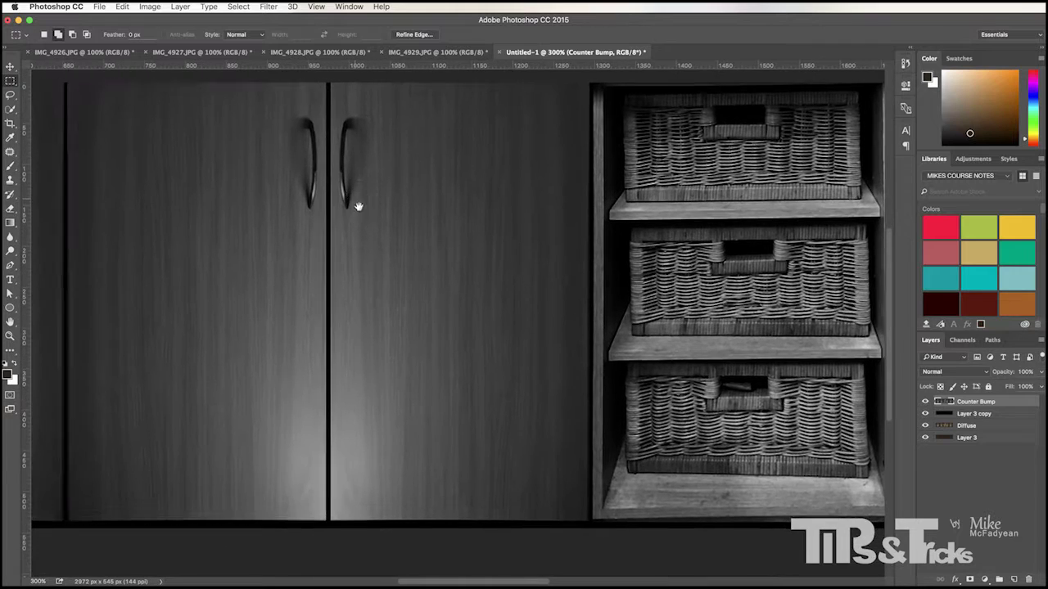
pyautogui.moveTo(330, 82); pyautogui.dragTo(587, 519)
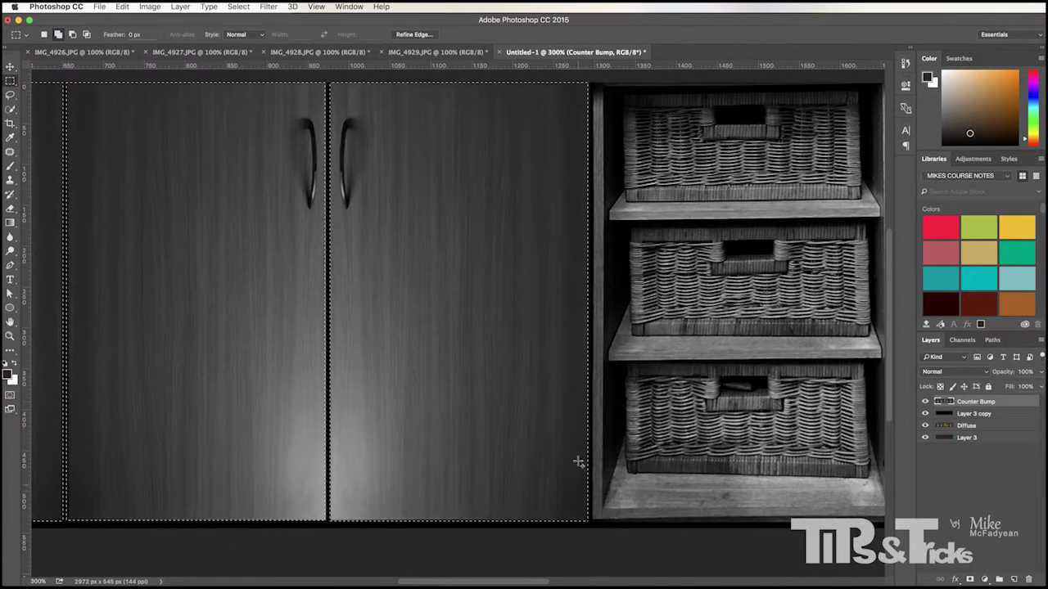
# Add the basket unit's left side and its two middle shelves to the selection, leaving the baskets unselected.
pyautogui.moveTo(650, 280); pyautogui.dragTo(382, 285)
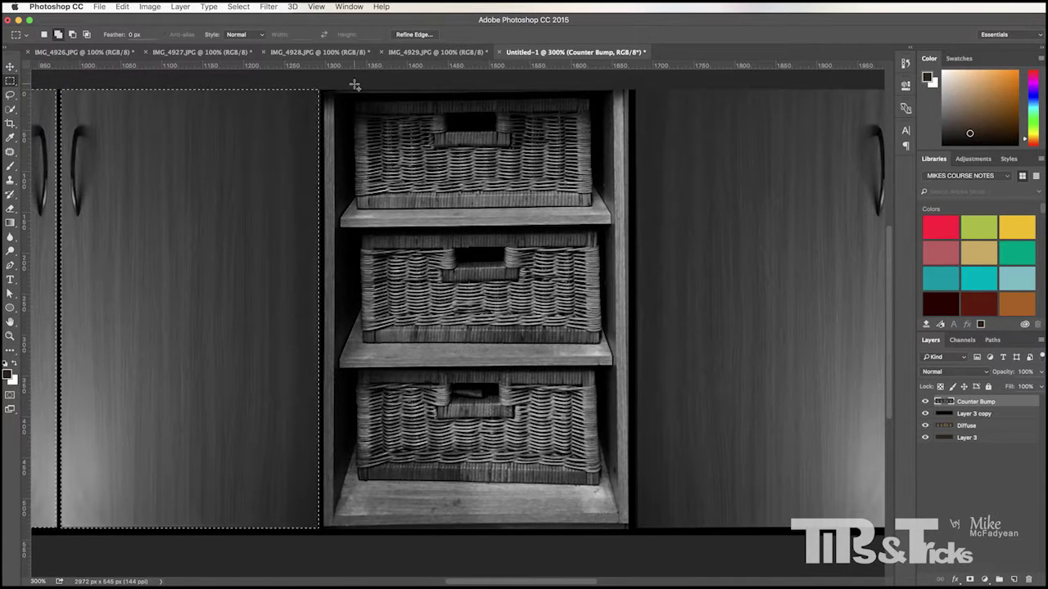
pyautogui.moveTo(354, 84); pyautogui.dragTo(337, 292)
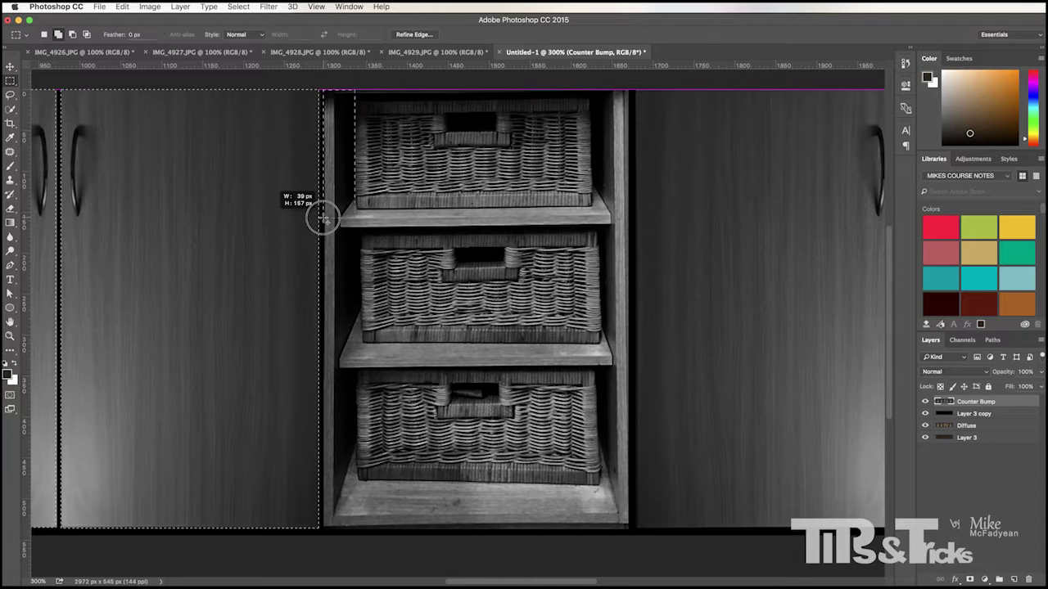
pyautogui.moveTo(323, 219); pyautogui.dragTo(604, 231)
pyautogui.moveTo(361, 255); pyautogui.dragTo(324, 361)
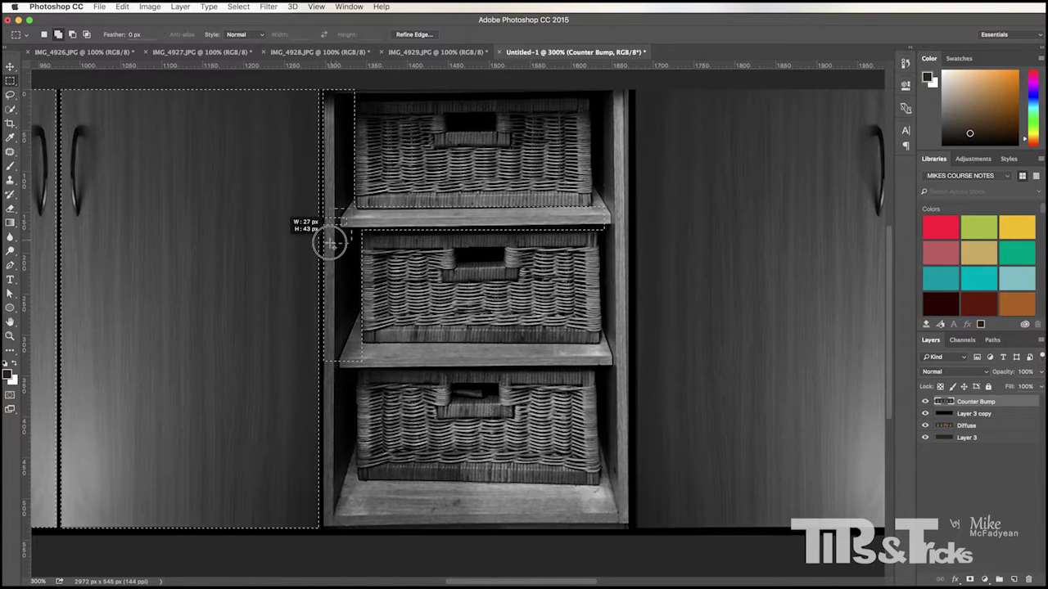
pyautogui.moveTo(327, 248); pyautogui.dragTo(325, 248)
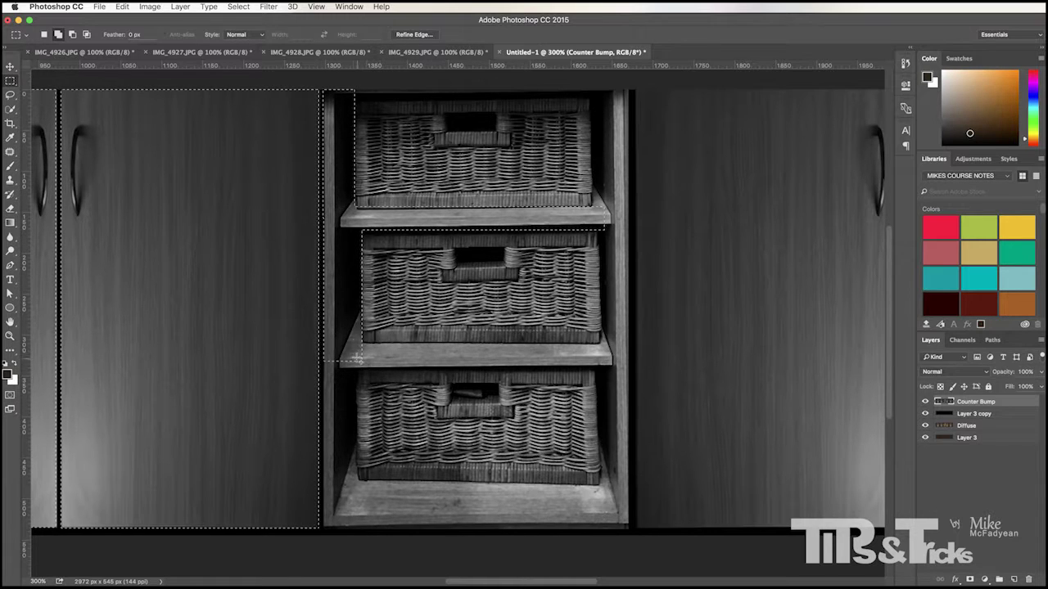
pyautogui.moveTo(354, 345); pyautogui.dragTo(616, 371)
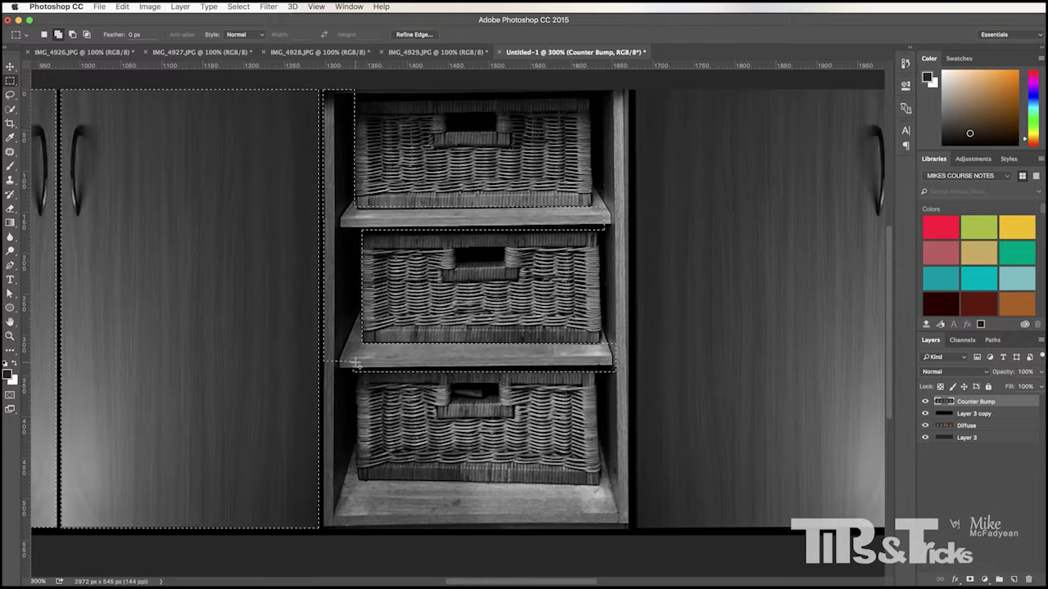
pyautogui.moveTo(355, 370); pyautogui.dragTo(321, 528)
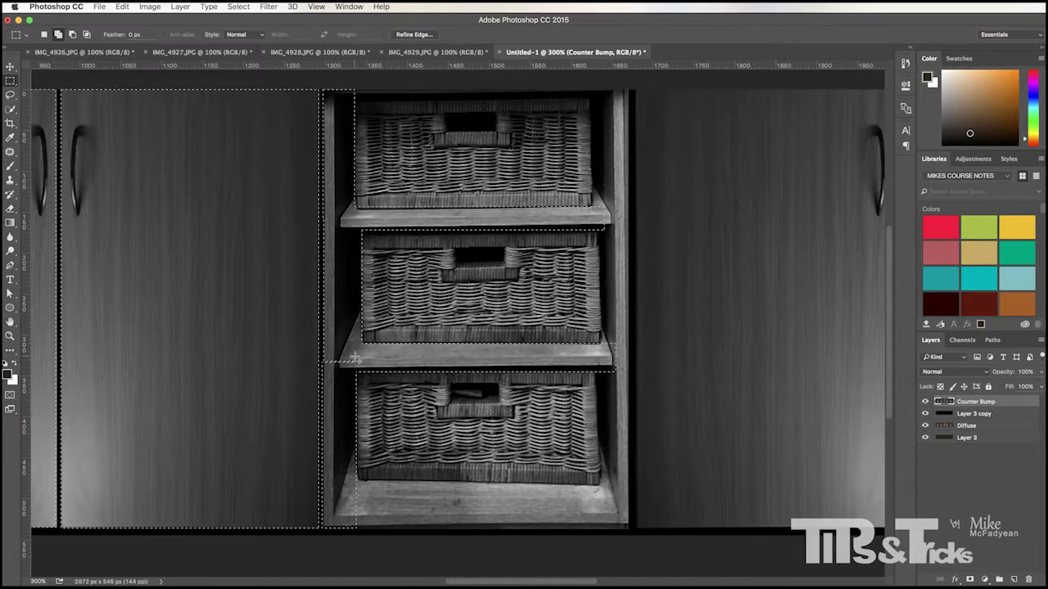
pyautogui.moveTo(356, 356); pyautogui.dragTo(328, 367)
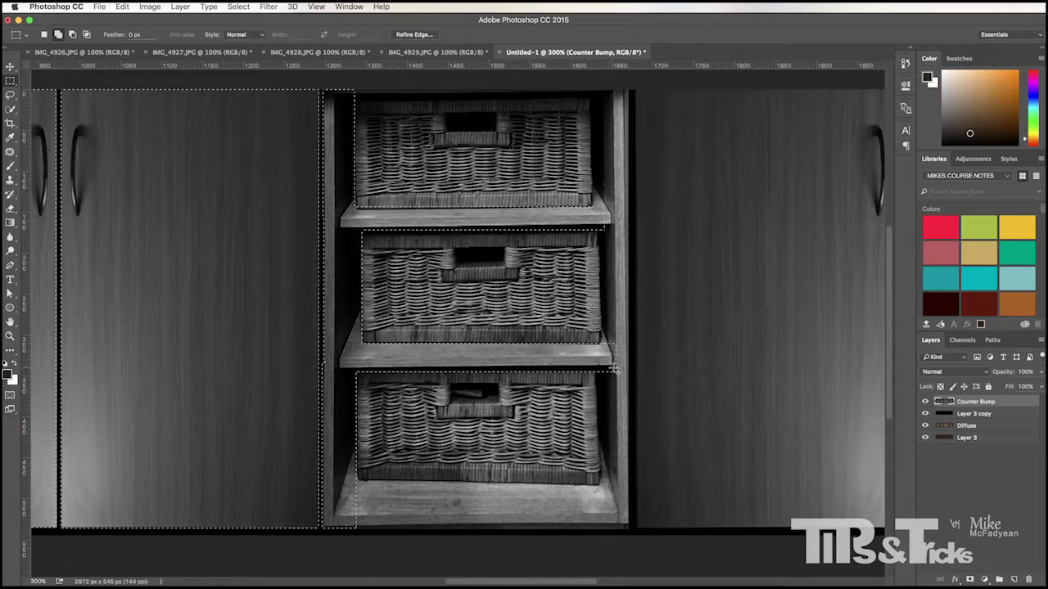
# Add the basket unit's bottom shelf, right side and top strip to the selection, excluding the baskets.
pyautogui.moveTo(598, 365); pyautogui.dragTo(627, 514)
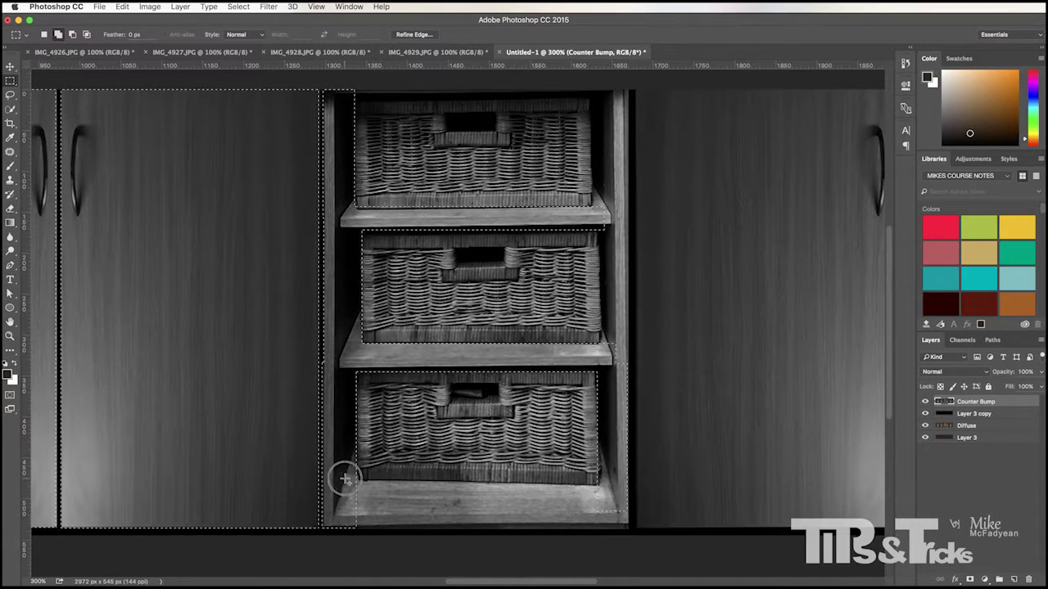
pyautogui.moveTo(367, 485); pyautogui.dragTo(625, 531)
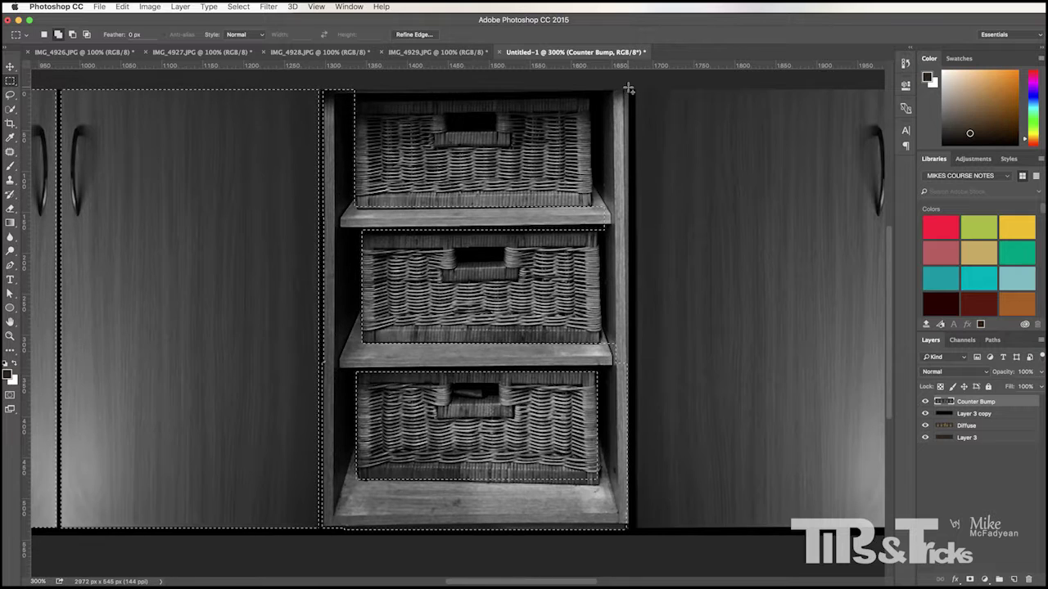
pyautogui.moveTo(628, 89); pyautogui.dragTo(592, 219)
pyautogui.moveTo(605, 90); pyautogui.dragTo(354, 103)
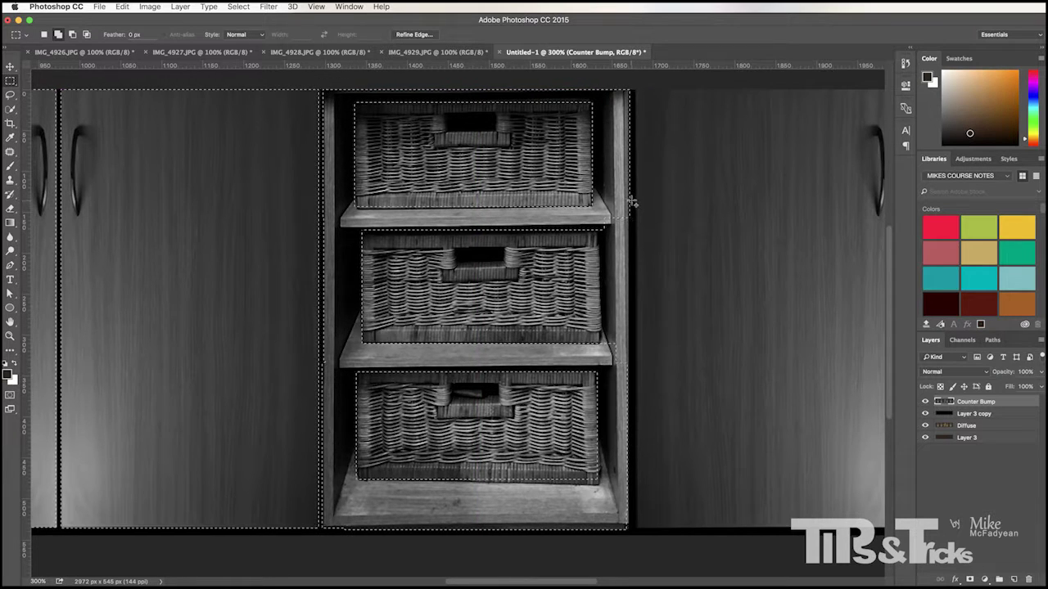
pyautogui.moveTo(630, 216); pyautogui.dragTo(601, 524)
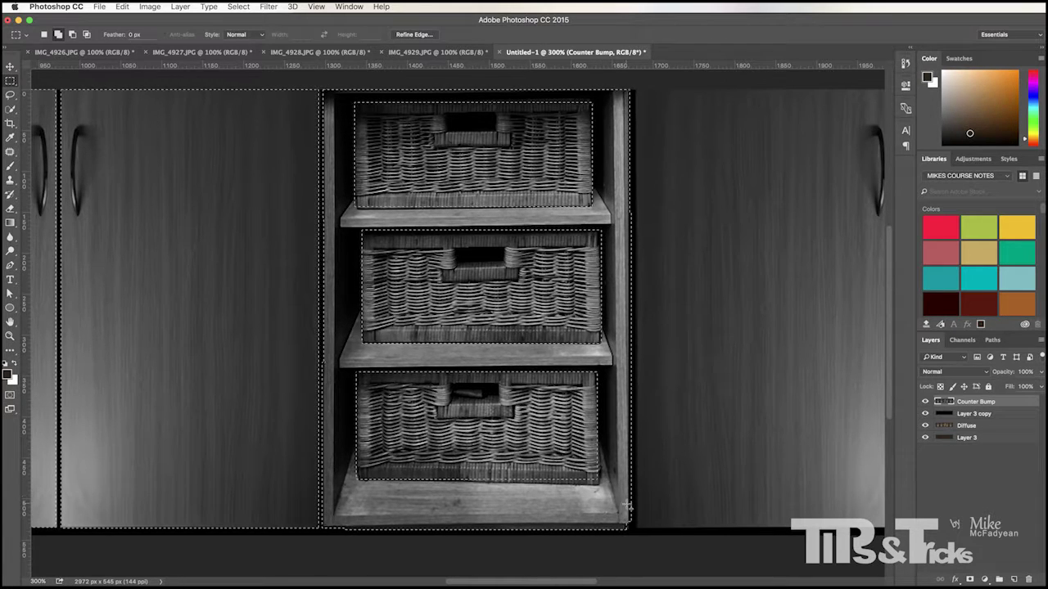
# Add the four doors right of the basket shelf to the selection, leaving out the gaps between them.
pyautogui.hscroll(8, 569, 262)
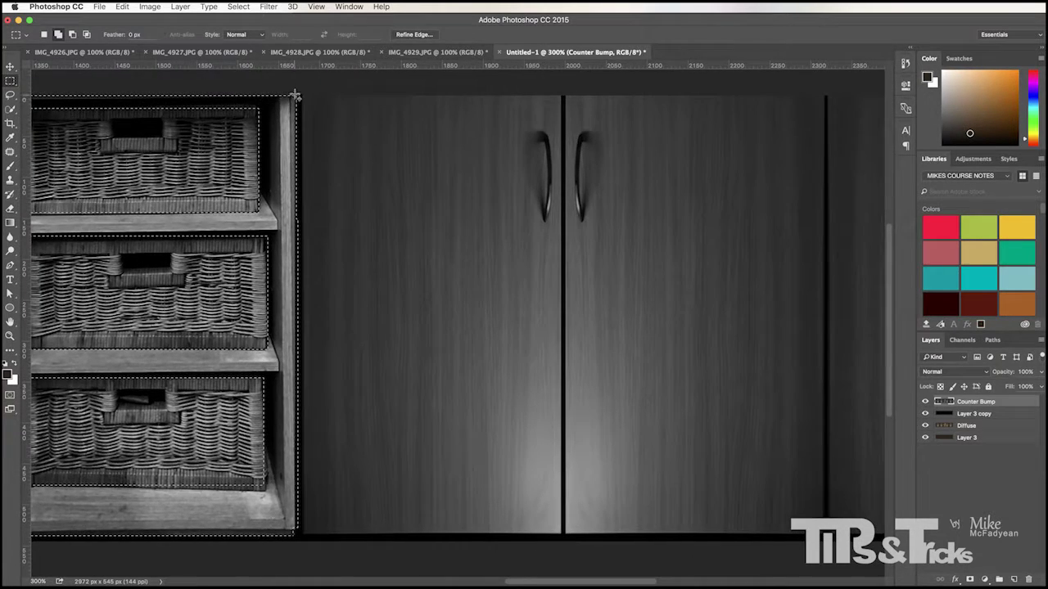
pyautogui.moveTo(301, 96); pyautogui.dragTo(560, 533)
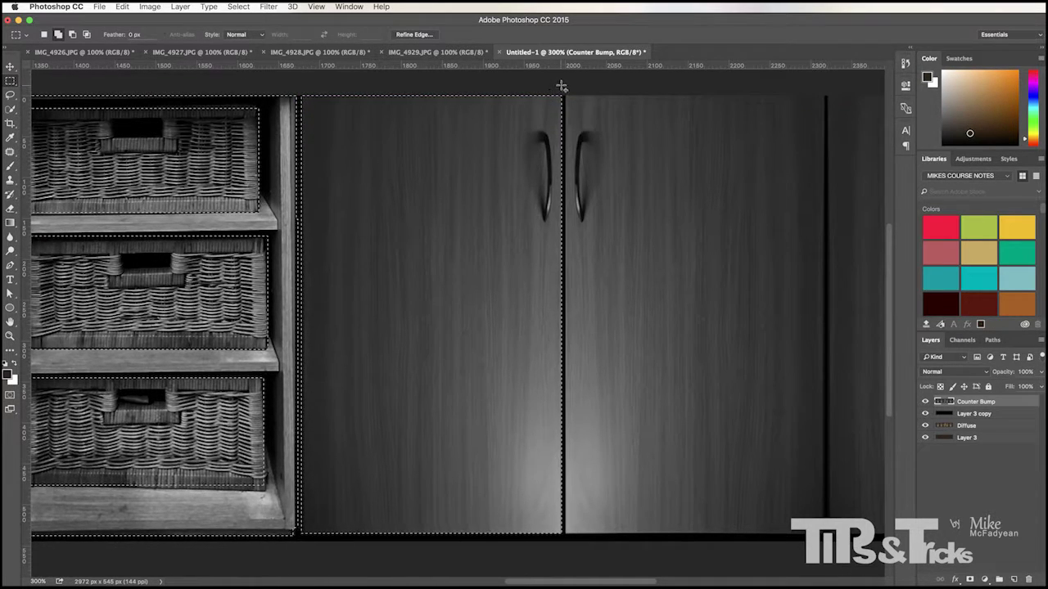
pyautogui.moveTo(565, 96); pyautogui.dragTo(825, 534)
pyautogui.moveTo(765, 433); pyautogui.dragTo(349, 427)
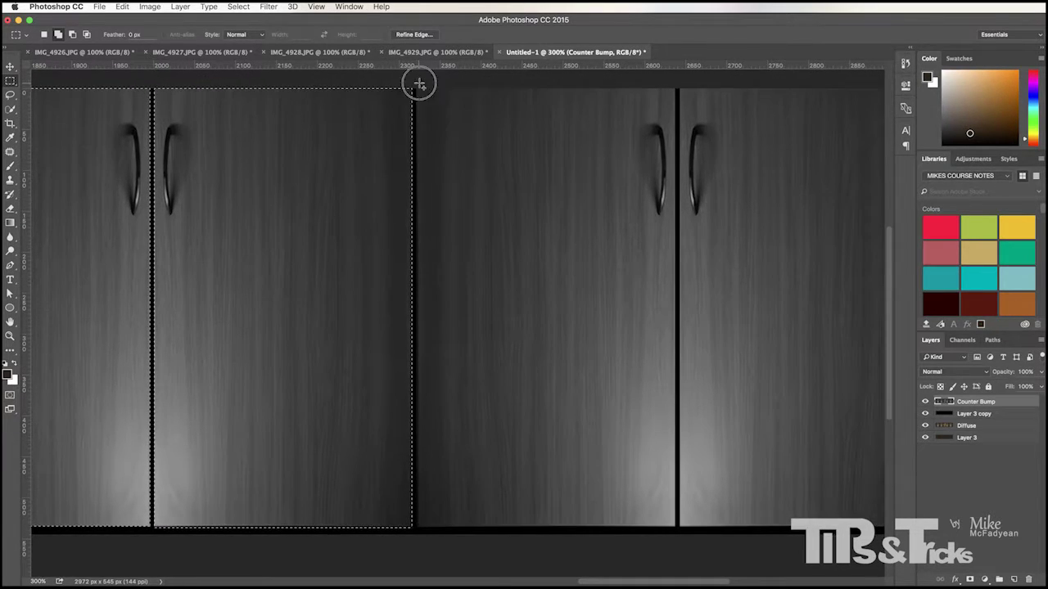
pyautogui.moveTo(418, 88); pyautogui.dragTo(674, 525)
pyautogui.moveTo(490, 246); pyautogui.dragTo(284, 234)
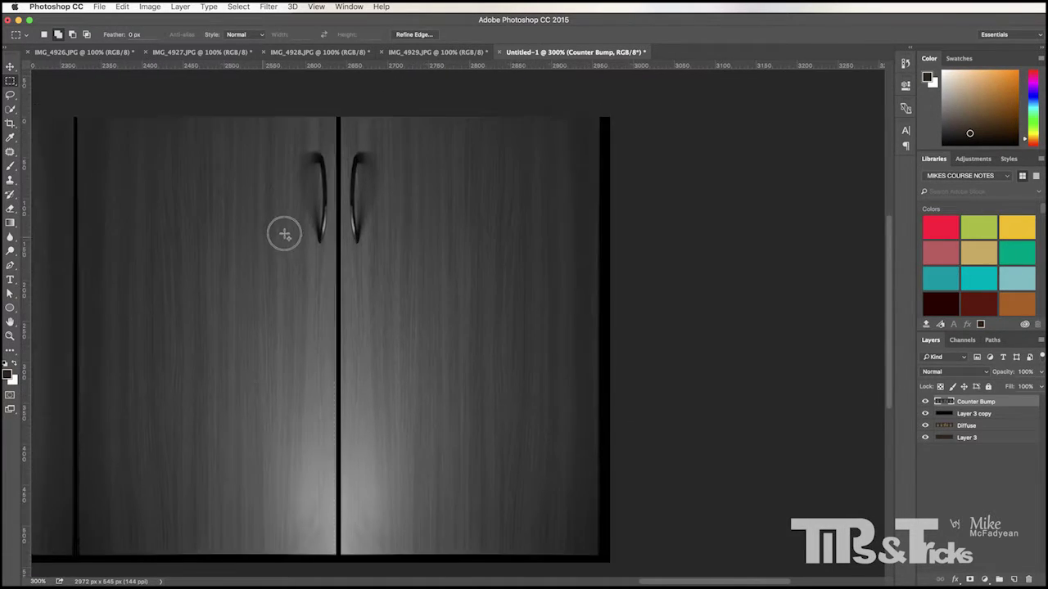
pyautogui.keyDown('shift'); pyautogui.moveTo(332, 88); pyautogui.dragTo(589, 527); pyautogui.keyUp('shift')
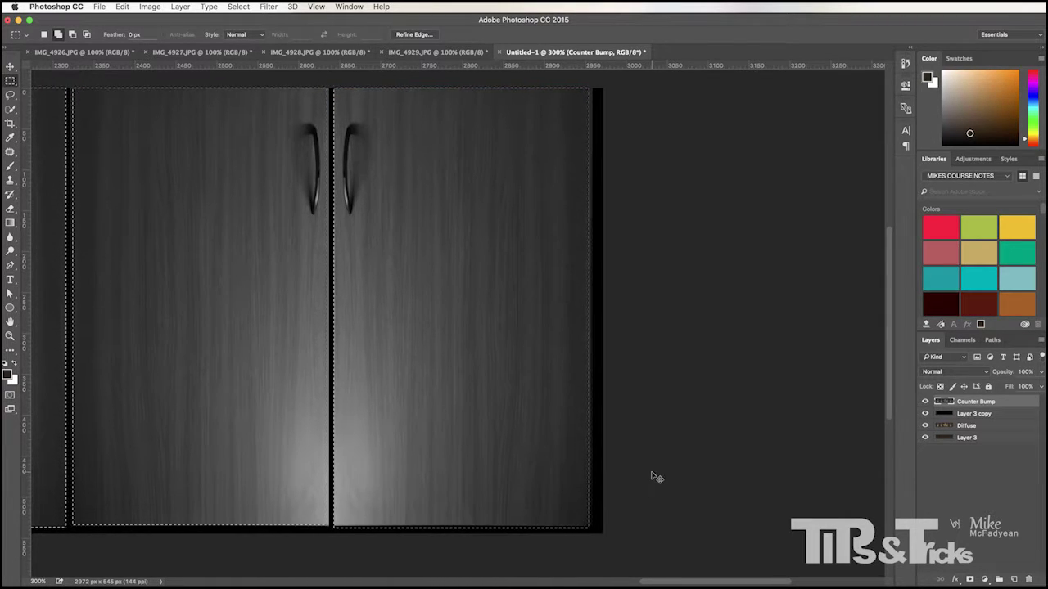
# Fill the selected doors and basket-unit frame on the Counter Bump layer with white at 100% opacity, and deselect.
pyautogui.press('super+0')
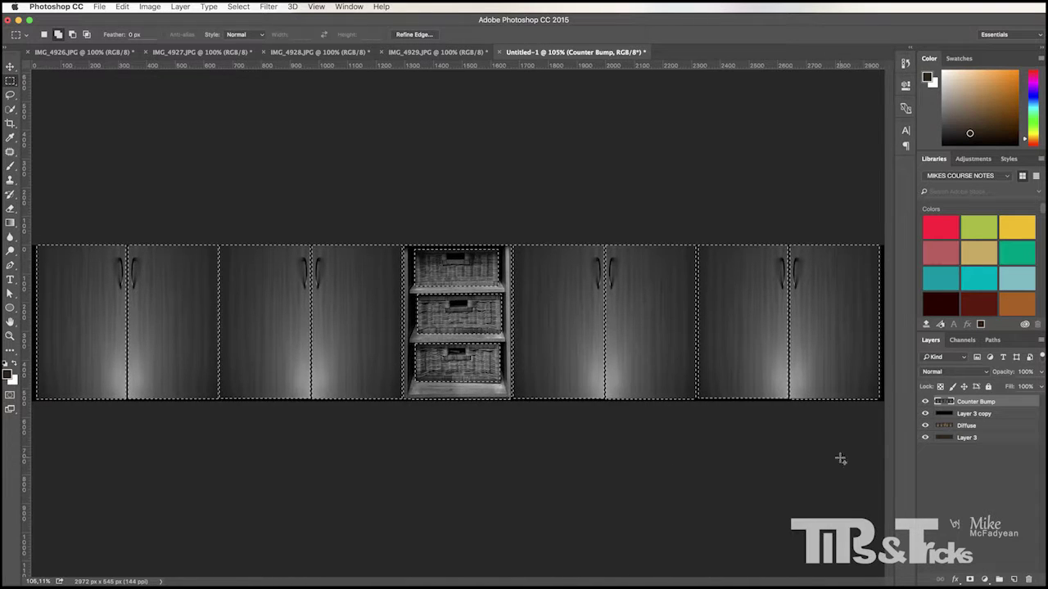
pyautogui.click(123, 8)
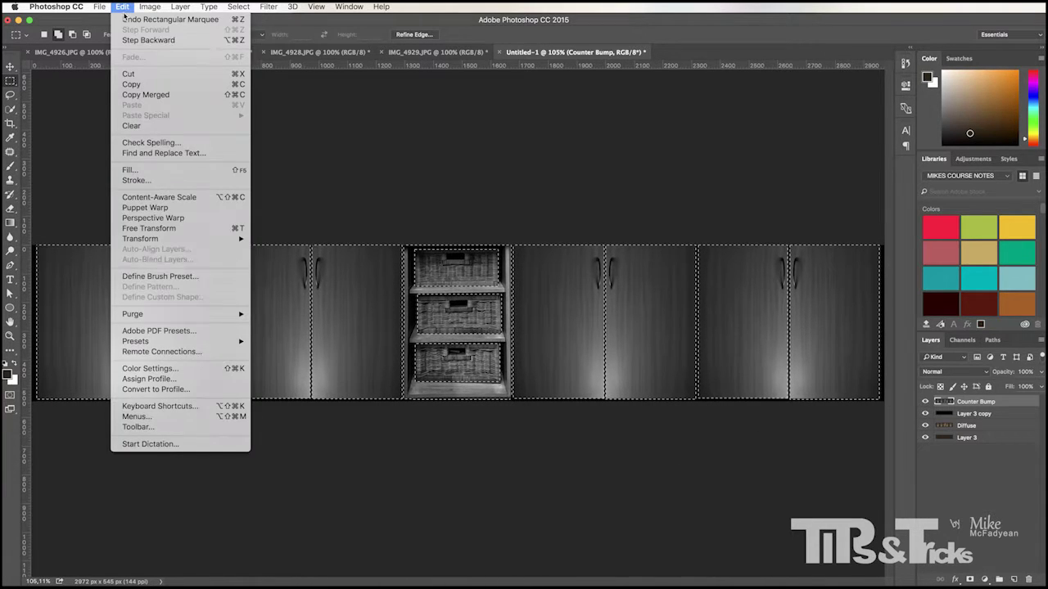
pyautogui.click(145, 170)
pyautogui.click(601, 243)
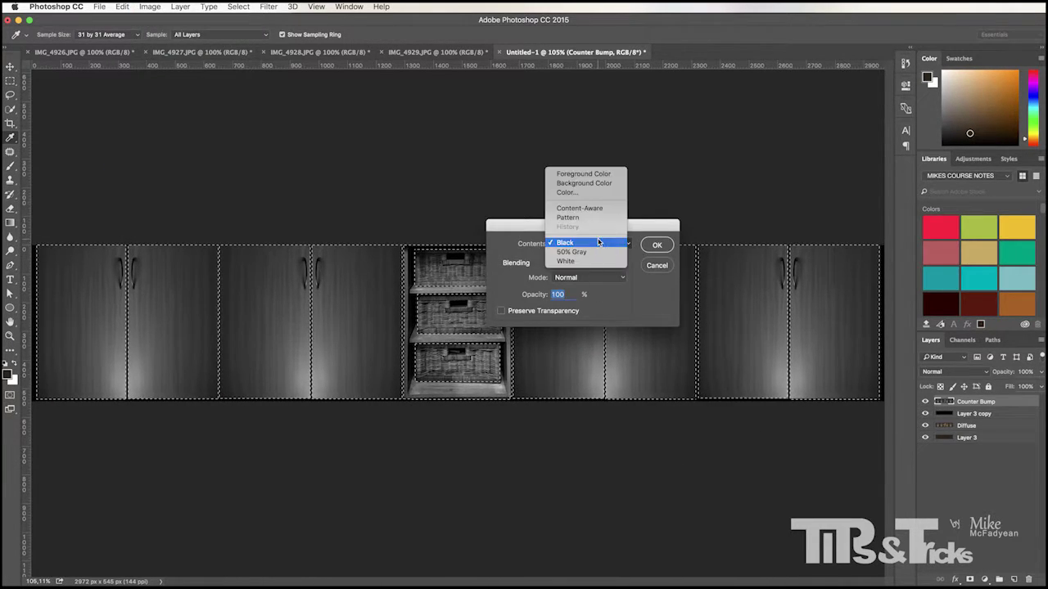
pyautogui.click(618, 262)
pyautogui.click(648, 251)
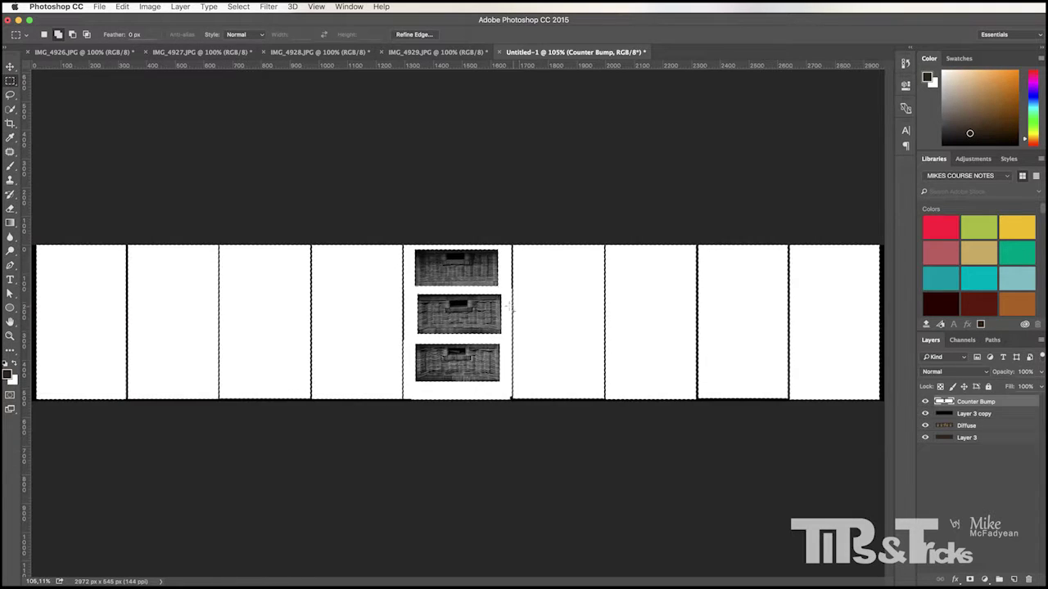
pyautogui.click(519, 267)
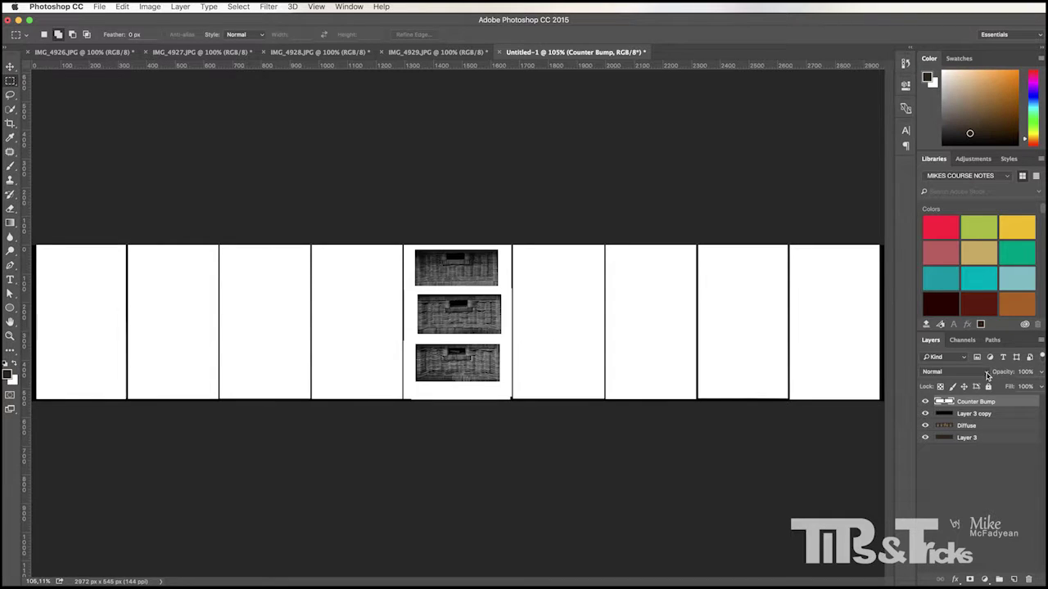
# Merge the Counter Bump layer with Layer 3 copy and rename the merged layer Spec and Bump.
pyautogui.keyDown('shift'); pyautogui.click(995, 414); pyautogui.keyUp('shift')
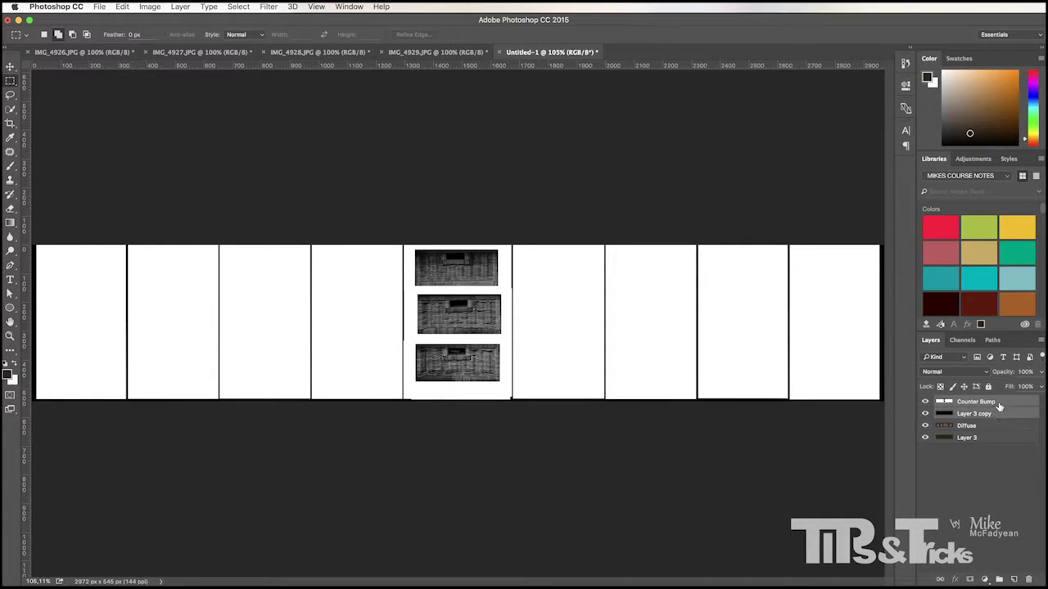
pyautogui.rightClick(1000, 411)
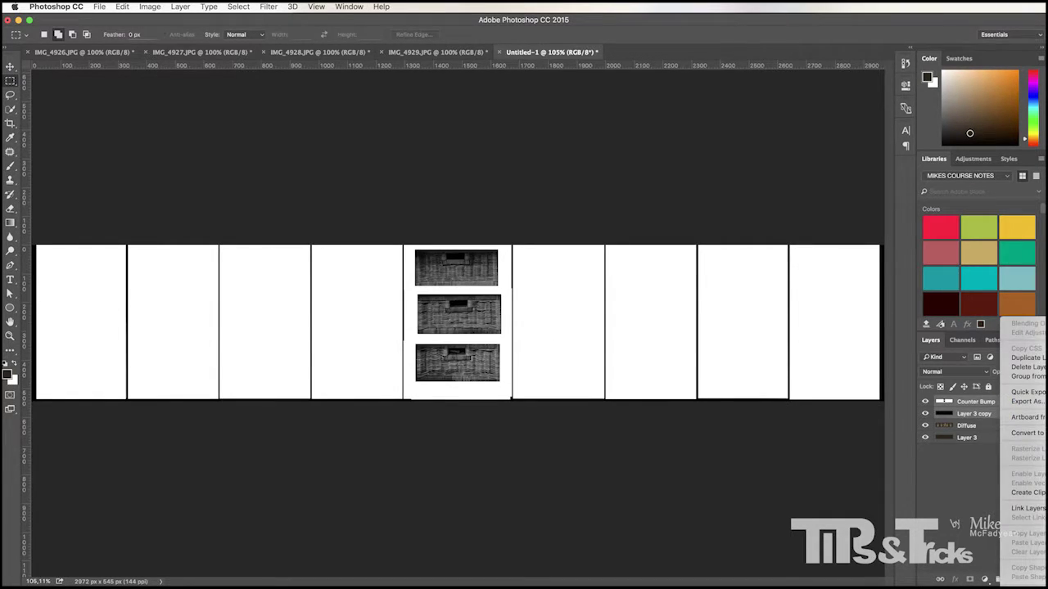
pyautogui.press('Escape')
pyautogui.press('super+e')
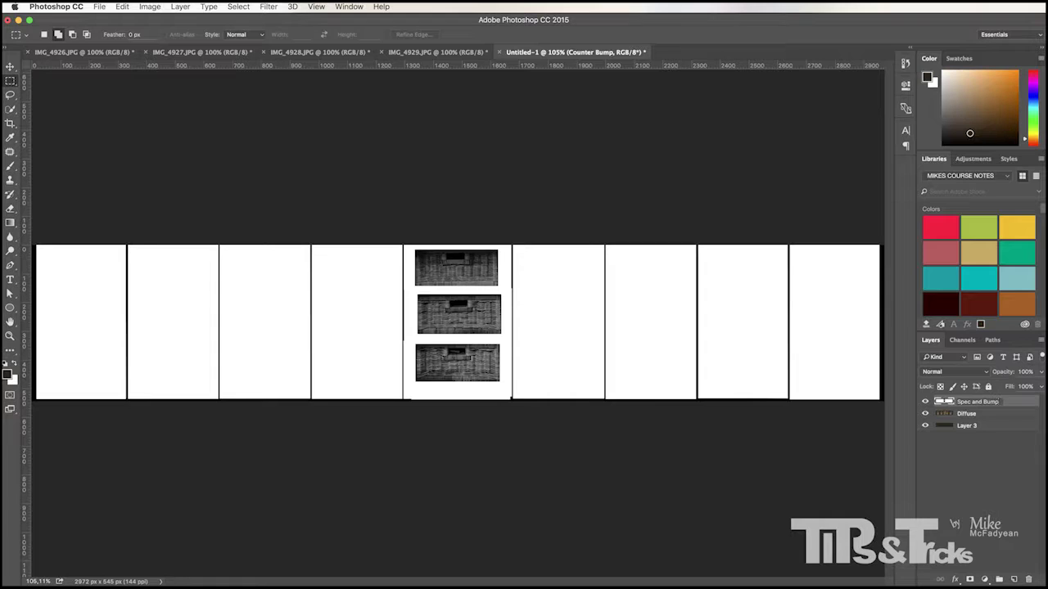
pyautogui.press('Return')
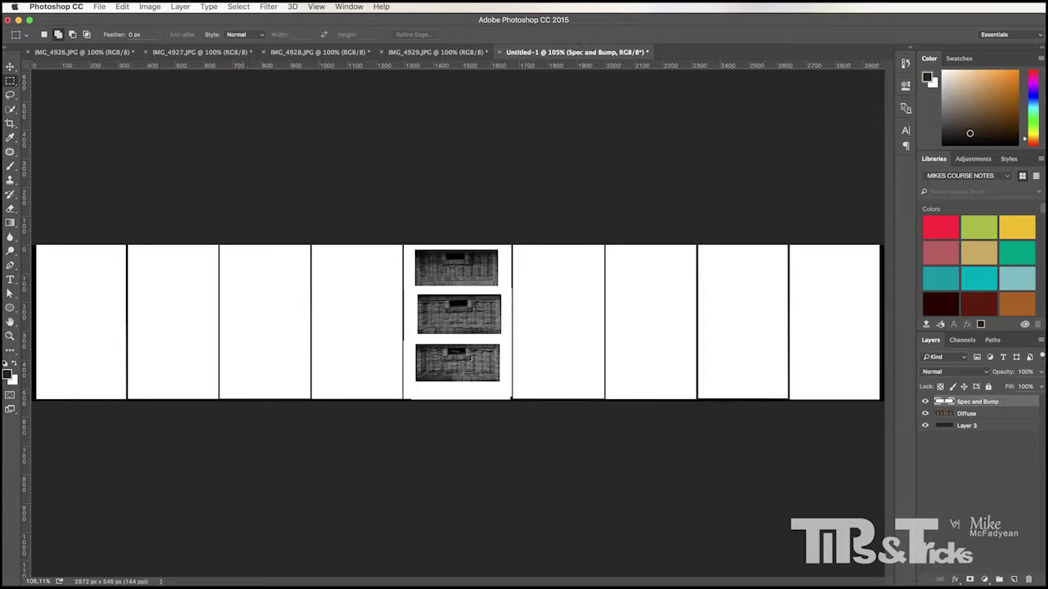
# Save the black-and-white map as the JPEG Counter Spec and Bump in the images folder, at maximum quality 12.
pyautogui.click(98, 7)
pyautogui.click(118, 117)
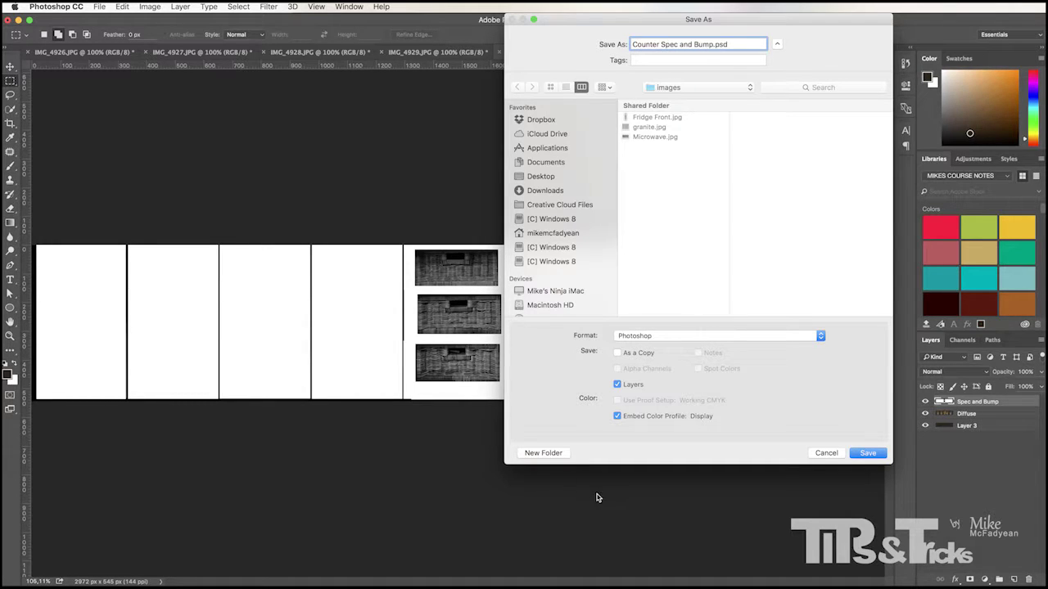
pyautogui.click(695, 335)
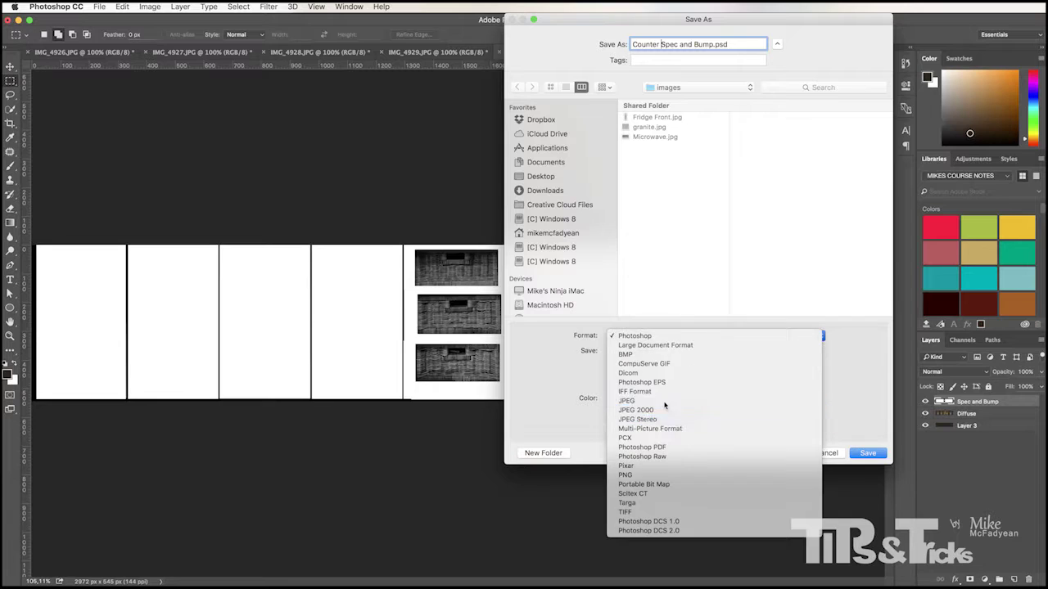
pyautogui.click(643, 420)
pyautogui.click(867, 454)
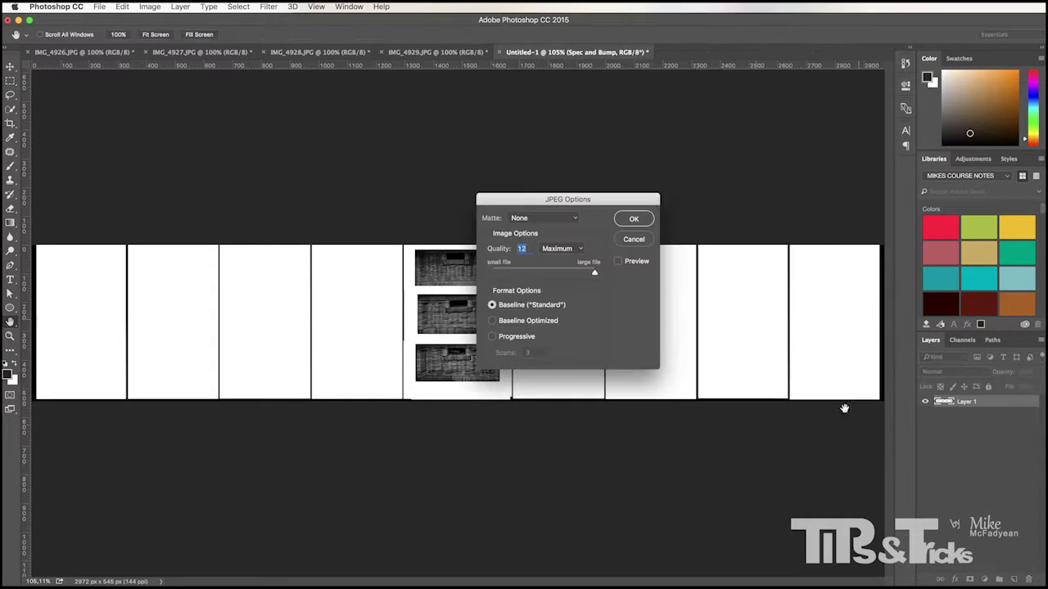
pyautogui.click(626, 220)
# Hide the Spec and Bump layer and save the visible Diffuse layer as the JPEG Counter Diffuse in the images folder.
pyautogui.click(924, 401)
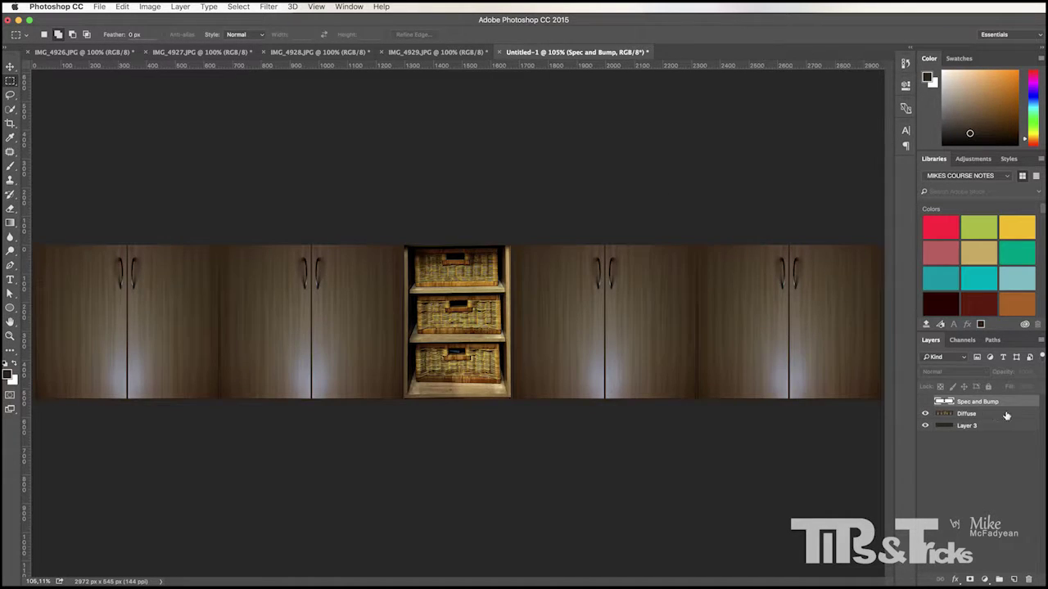
pyautogui.click(975, 415)
pyautogui.click(99, 7)
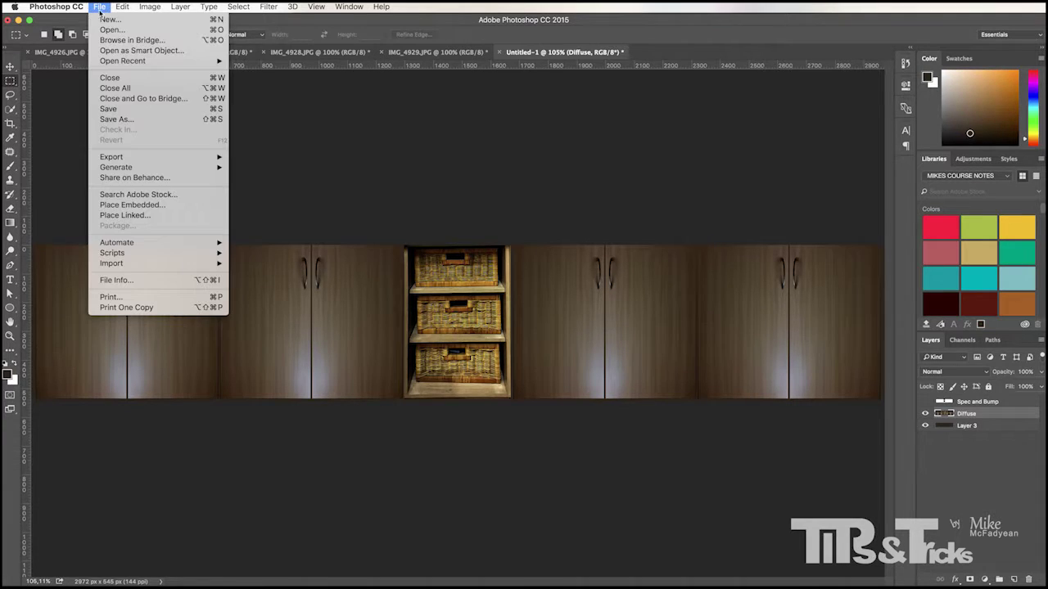
pyautogui.click(119, 117)
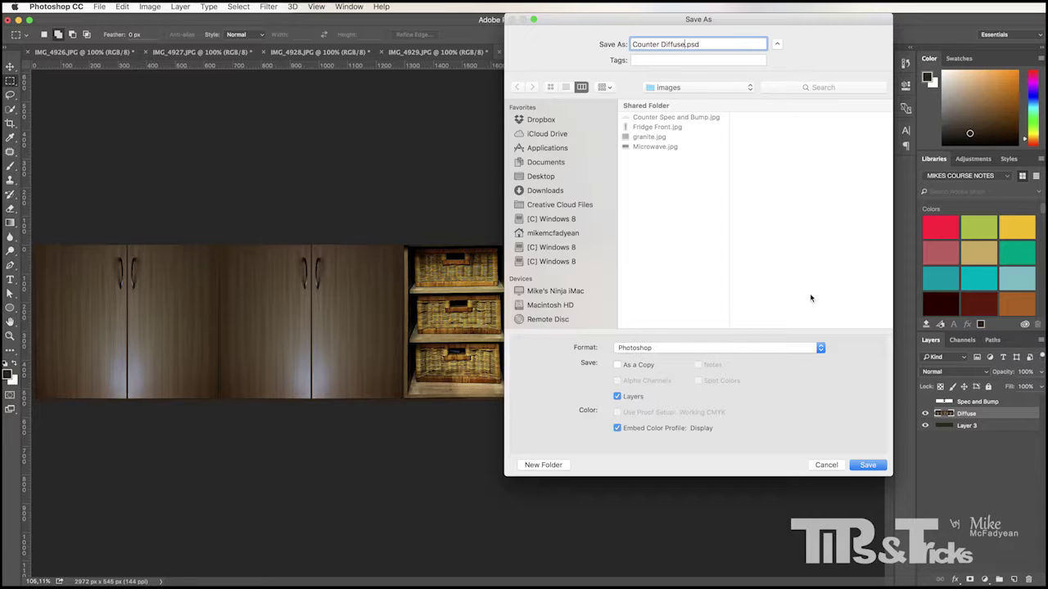
pyautogui.click(773, 351)
pyautogui.click(734, 413)
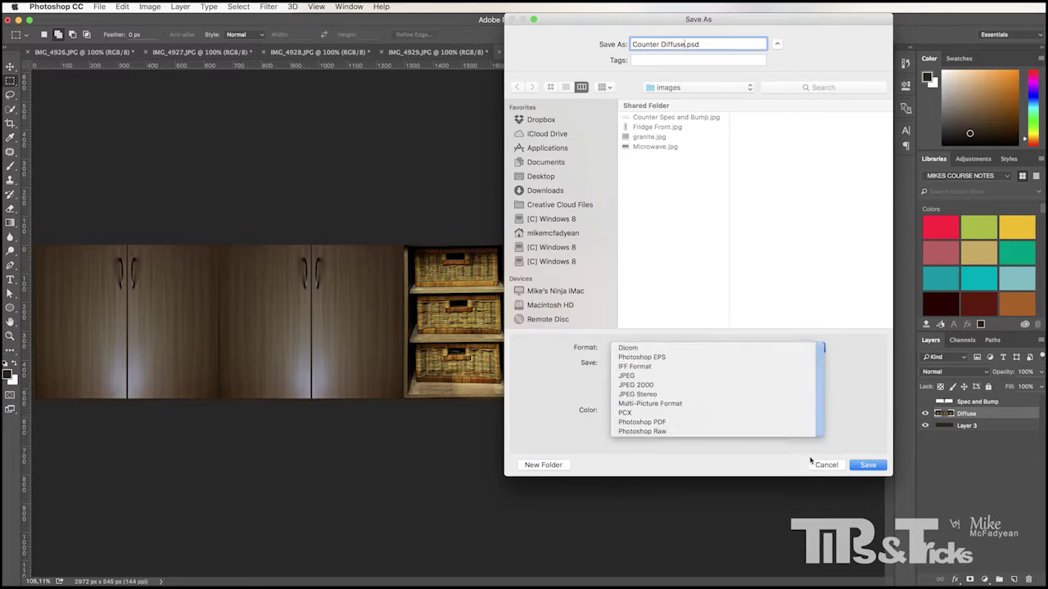
pyautogui.click(867, 474)
pyautogui.click(630, 219)
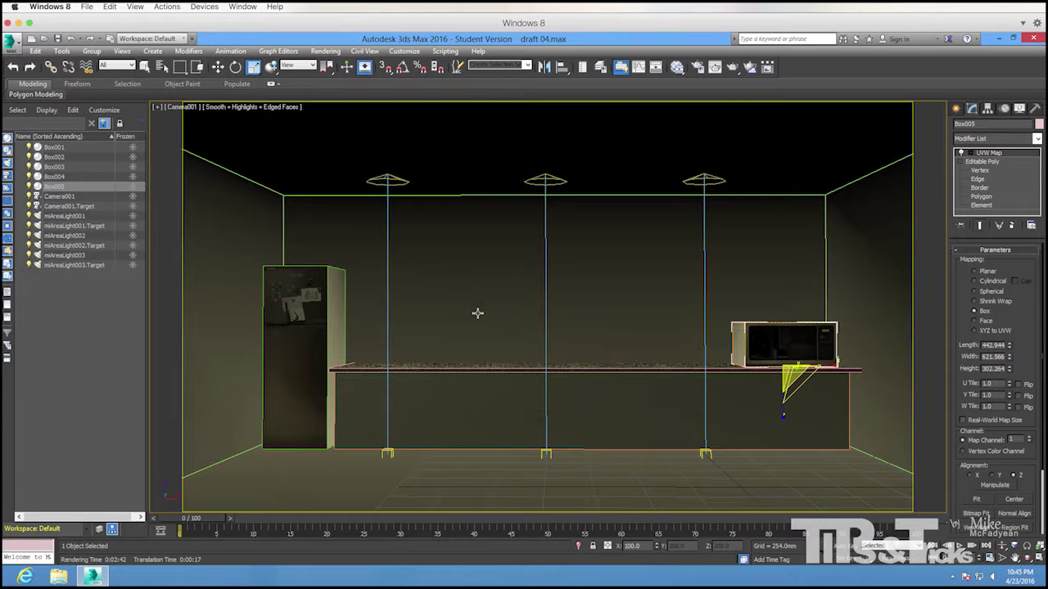
# In 3ds Max, hide everything except the cabinet box under the countertop and show it in a Perspective view.
pyautogui.click(437, 421)
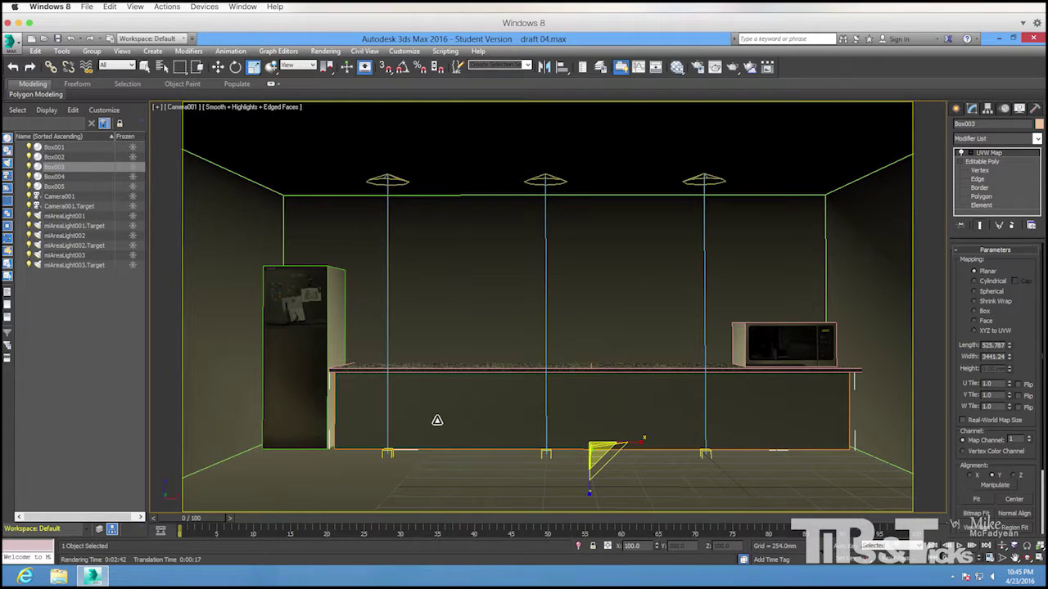
pyautogui.rightClick(438, 416)
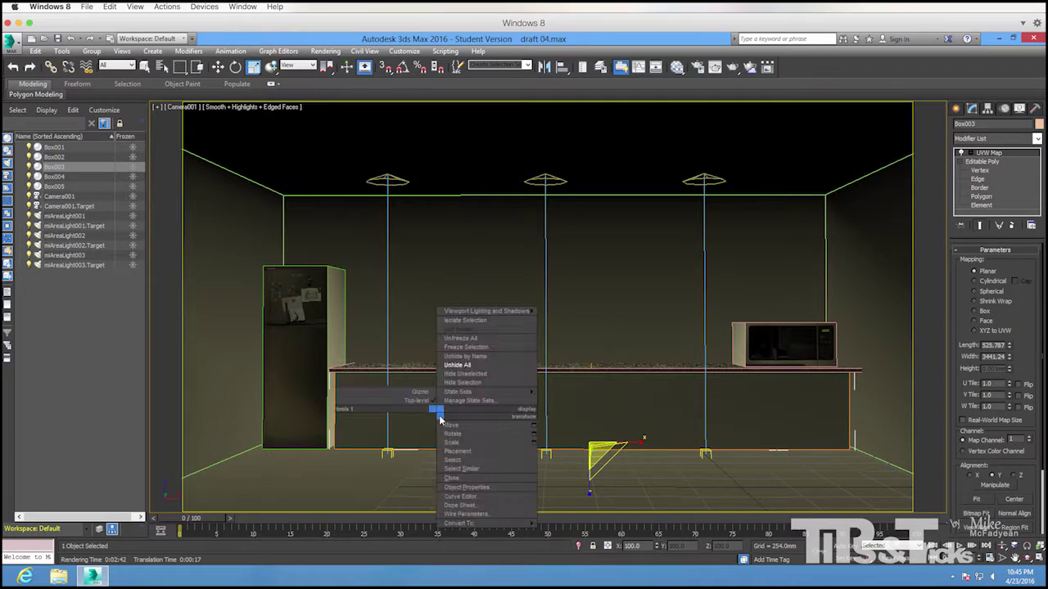
pyautogui.click(475, 376)
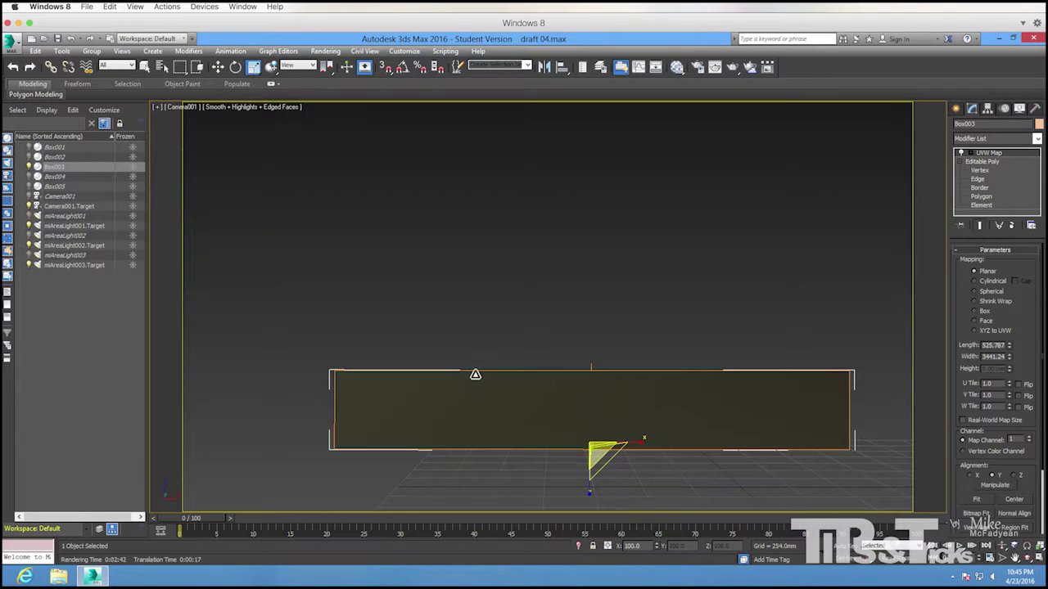
pyautogui.click(200, 110)
pyautogui.click(215, 144)
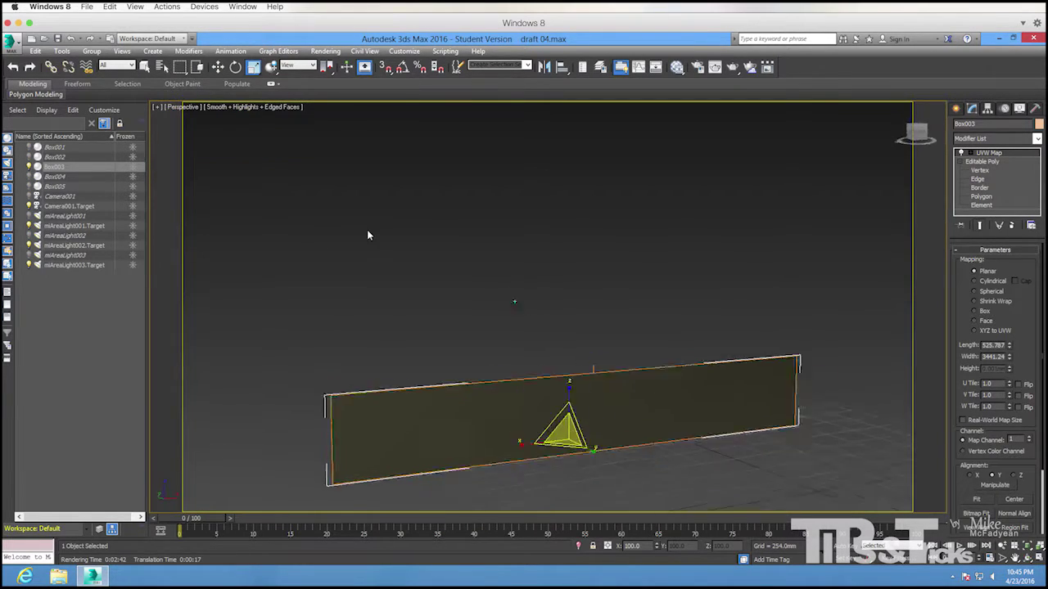
pyautogui.keyDown('alt'); pyautogui.moveTo(367, 235); pyautogui.dragTo(696, 68, button='middle'); pyautogui.keyUp('alt')
# In the Slate Material Editor, place the Cabinet Fronts node above the Counter material and open its parameters.
pyautogui.click(677, 67)
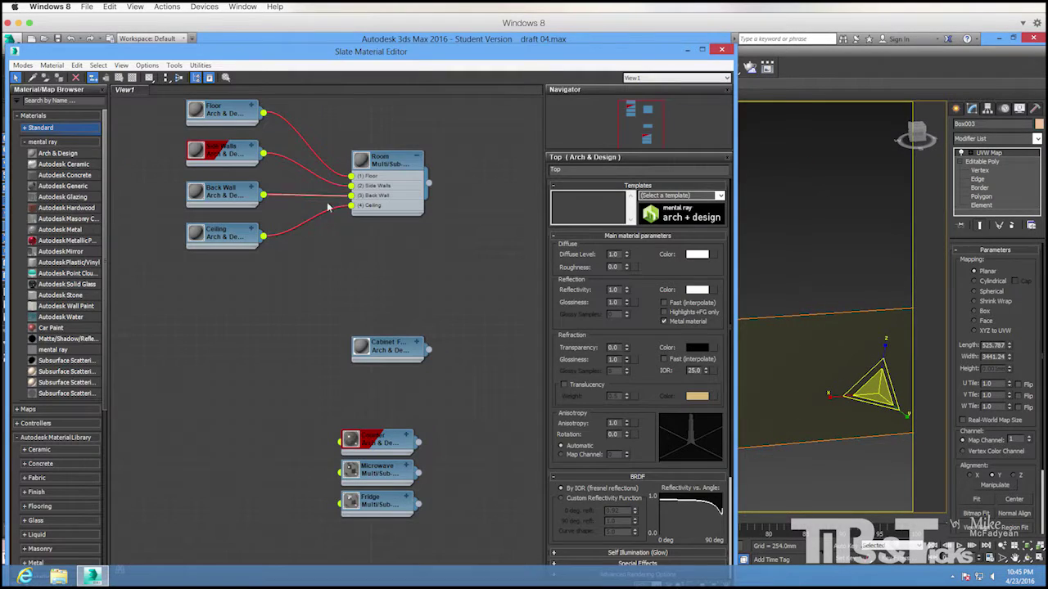
pyautogui.moveTo(388, 350); pyautogui.dragTo(371, 405)
pyautogui.doubleClick(371, 405)
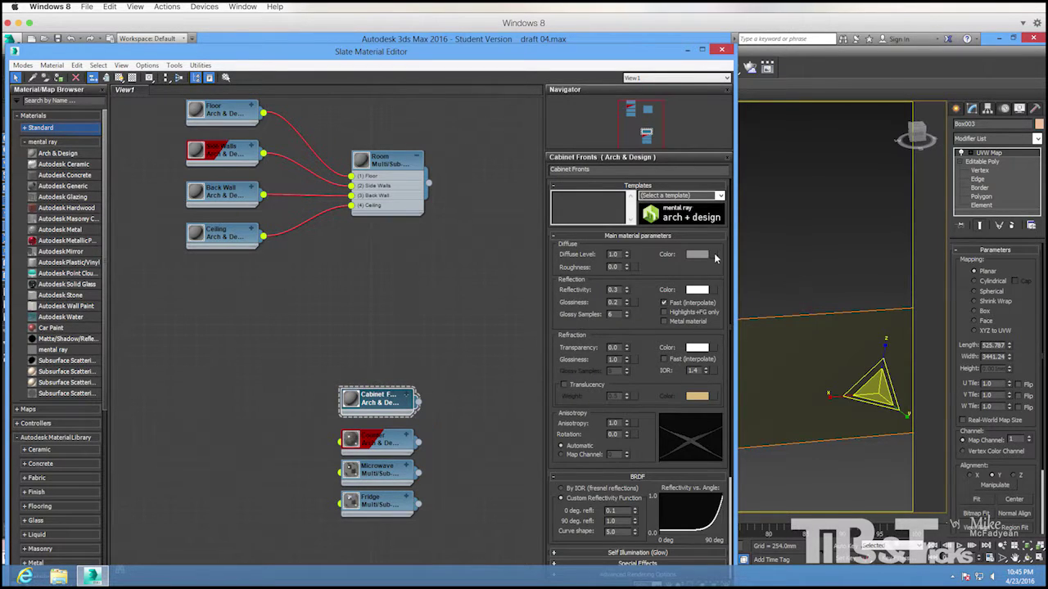
# Load the Counter Diffuse image as a bitmap for the Cabinet Fronts diffuse color and display it in the viewport.
pyautogui.click(713, 254)
pyautogui.doubleClick(286, 227)
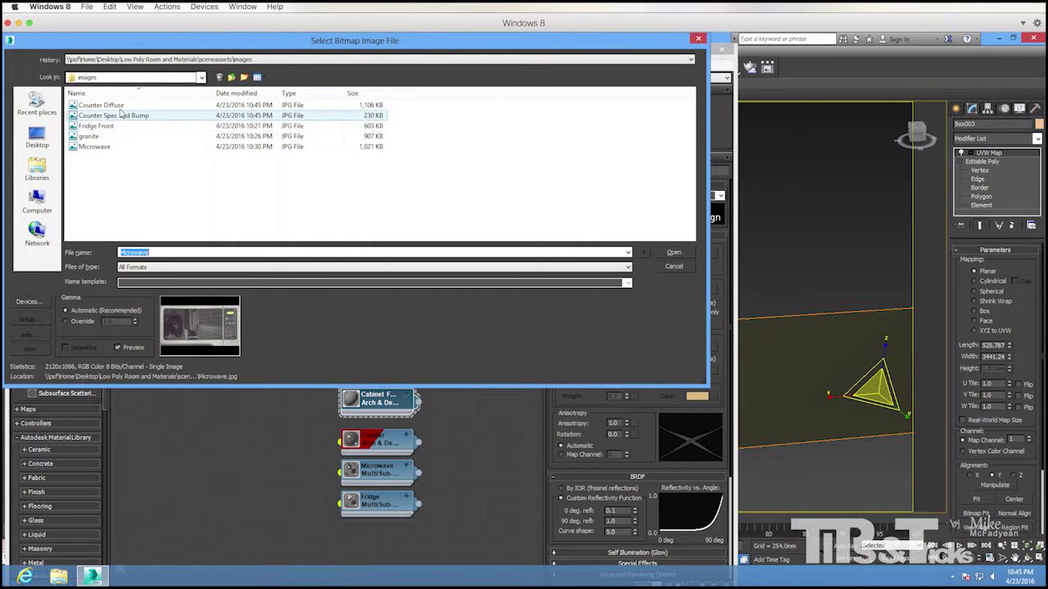
pyautogui.click(121, 105)
pyautogui.click(674, 252)
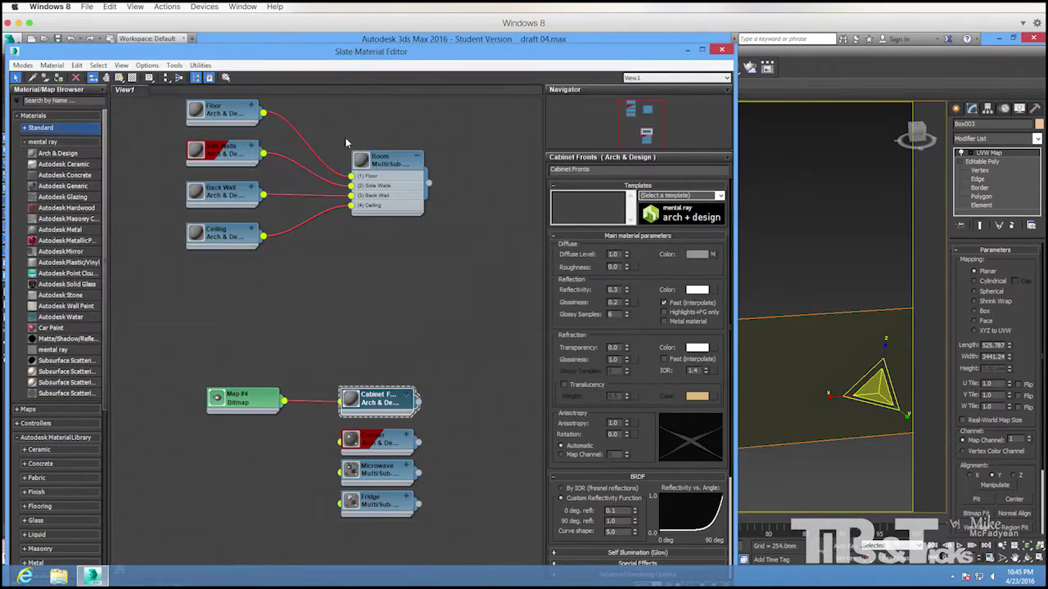
pyautogui.click(118, 78)
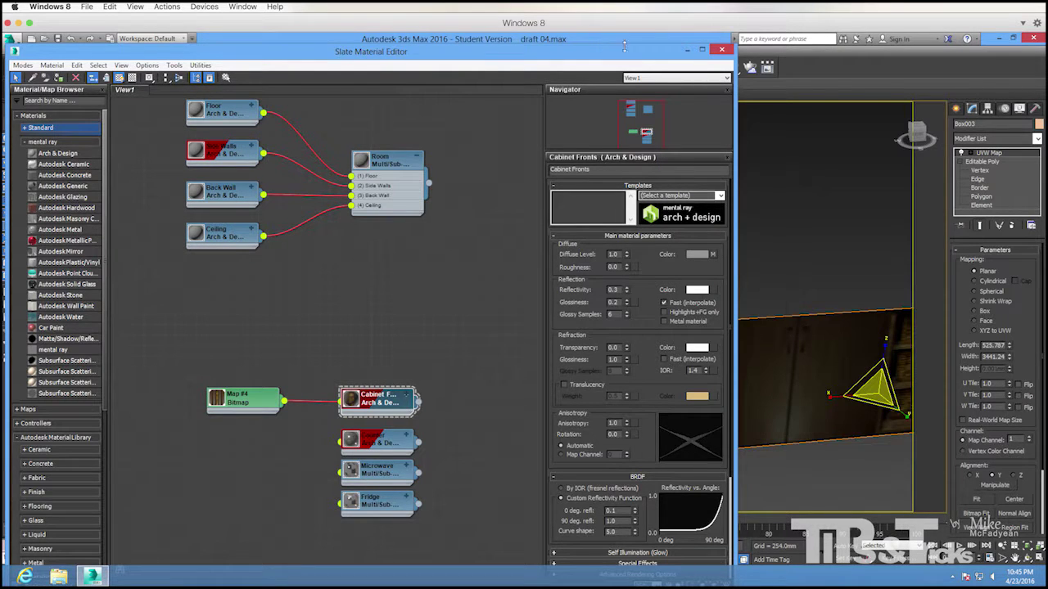
# Load the Counter Spec and Bump image as a bitmap in the Bump map of the Cabinet Fronts material.
pyautogui.moveTo(628, 56); pyautogui.dragTo(502, 62)
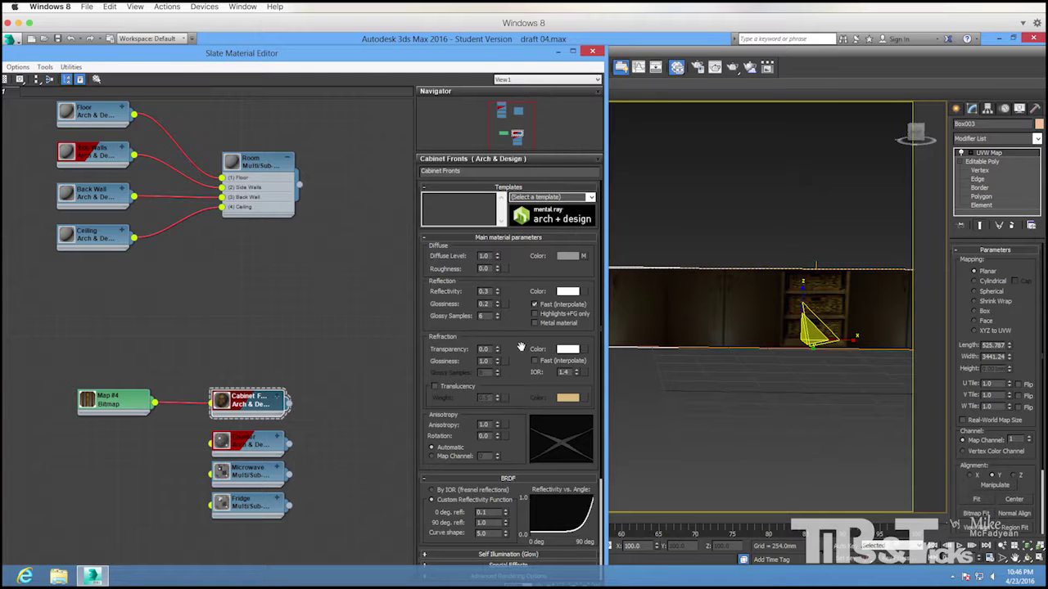
pyautogui.scroll(-5, 520, 346)
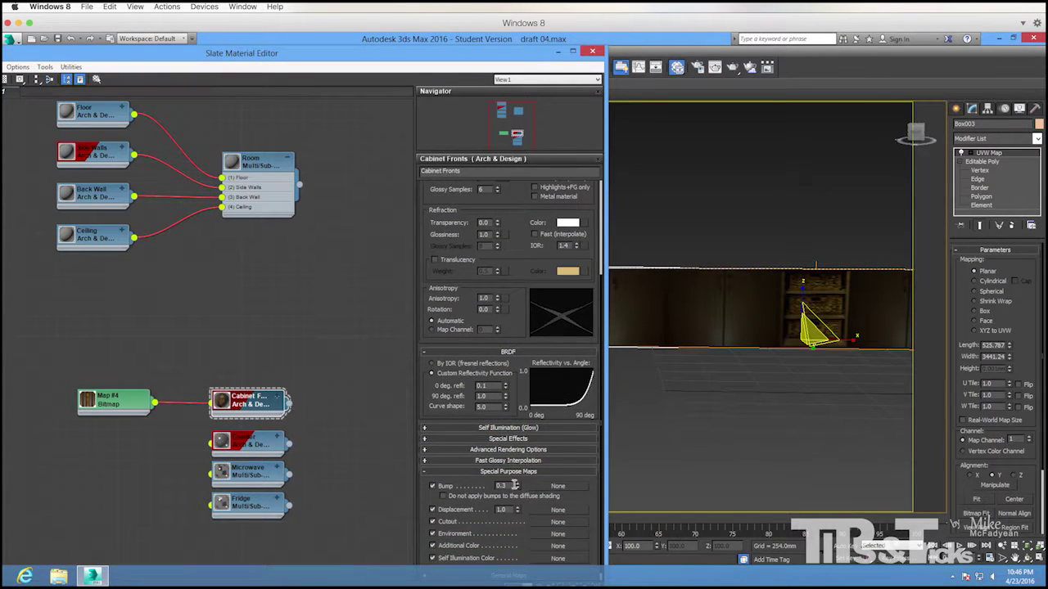
pyautogui.click(558, 485)
pyautogui.doubleClick(231, 228)
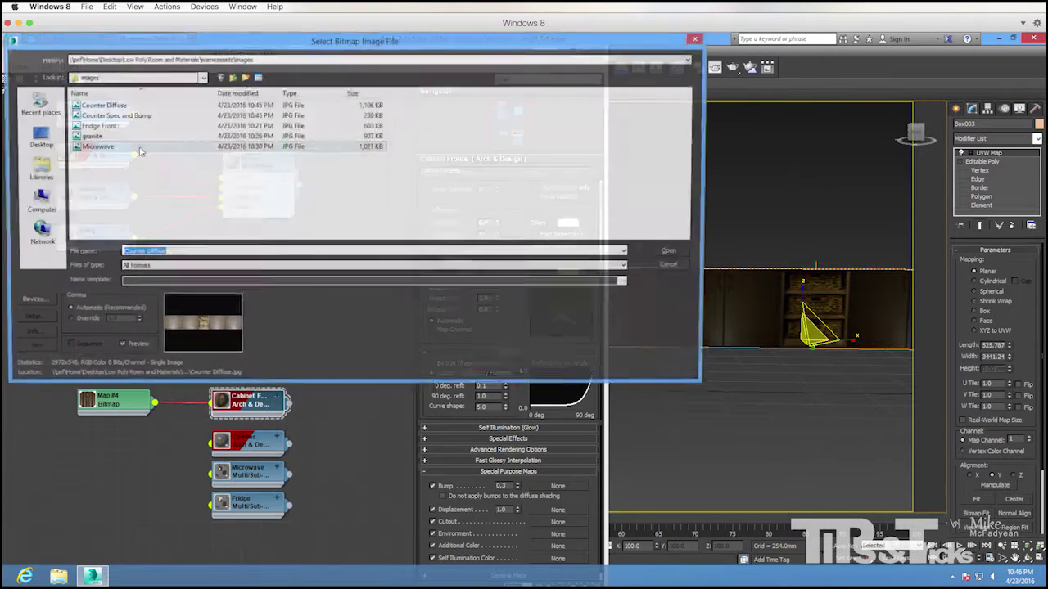
pyautogui.click(122, 116)
pyautogui.doubleClick(127, 117)
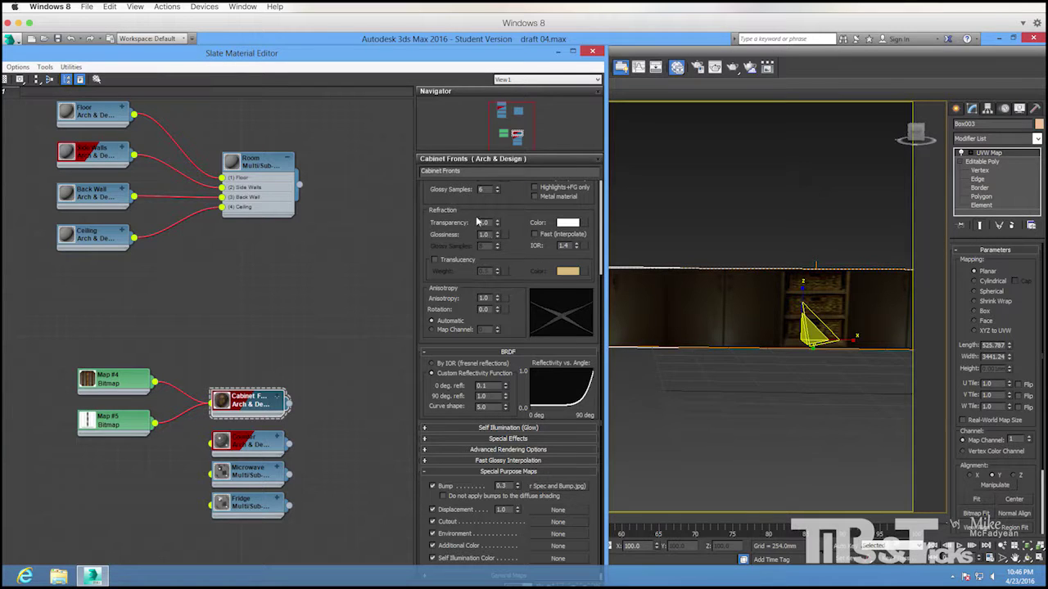
# Load the Counter Spec and Bump image as a bitmap for the reflection color of the Cabinet Fronts material.
pyautogui.scroll(3, 461, 258)
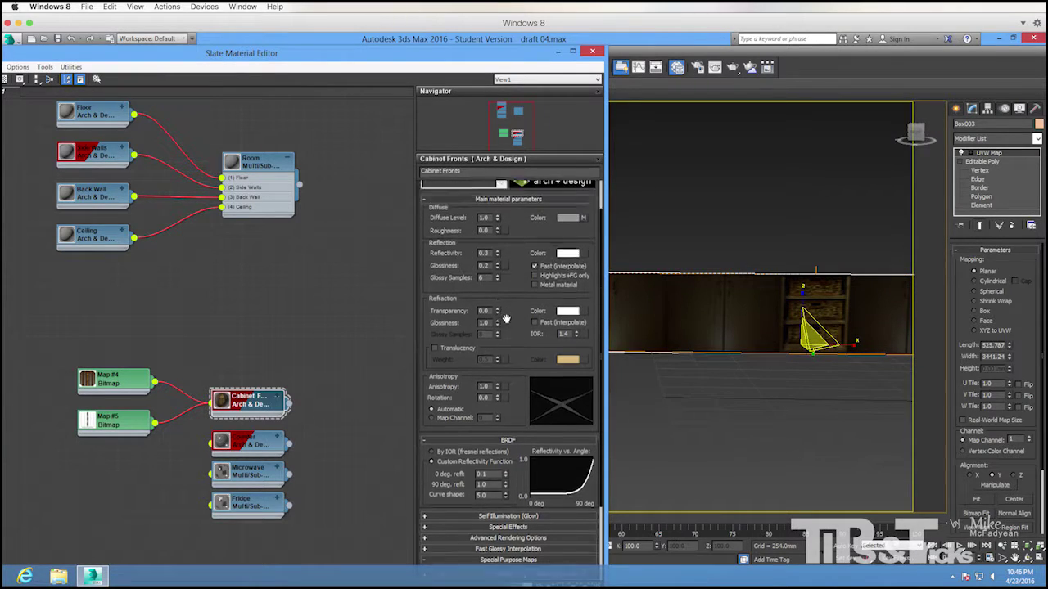
pyautogui.write('0.3')
pyautogui.press('Return')
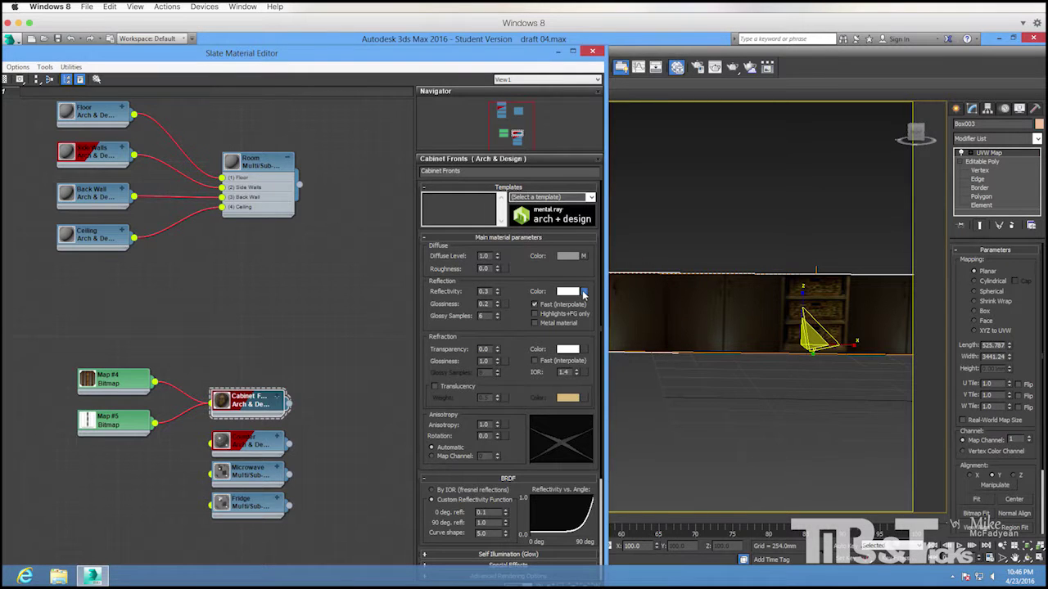
pyautogui.click(584, 292)
pyautogui.doubleClick(236, 226)
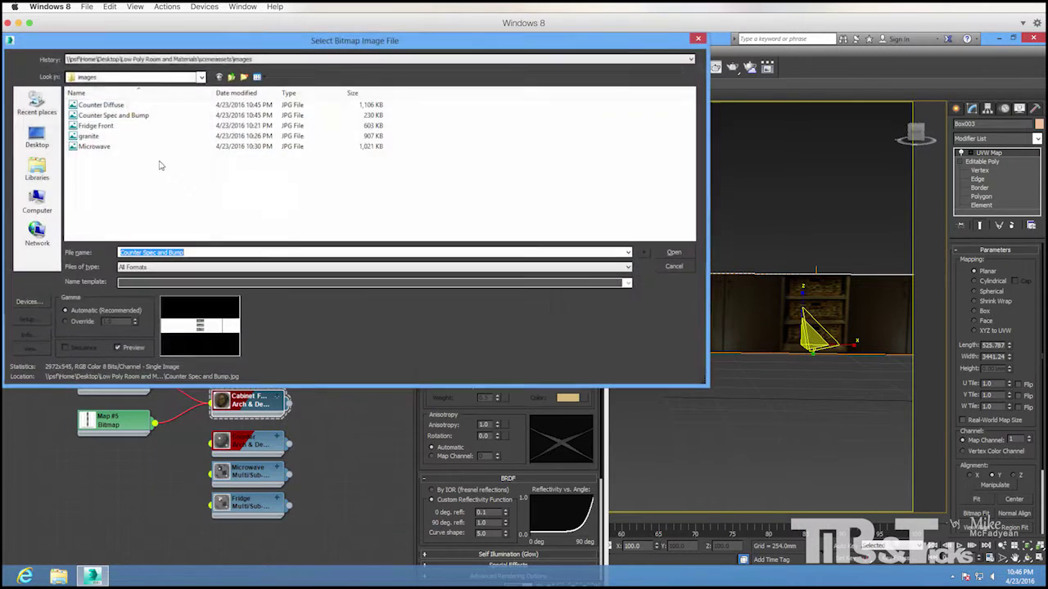
pyautogui.click(121, 117)
pyautogui.doubleClick(121, 117)
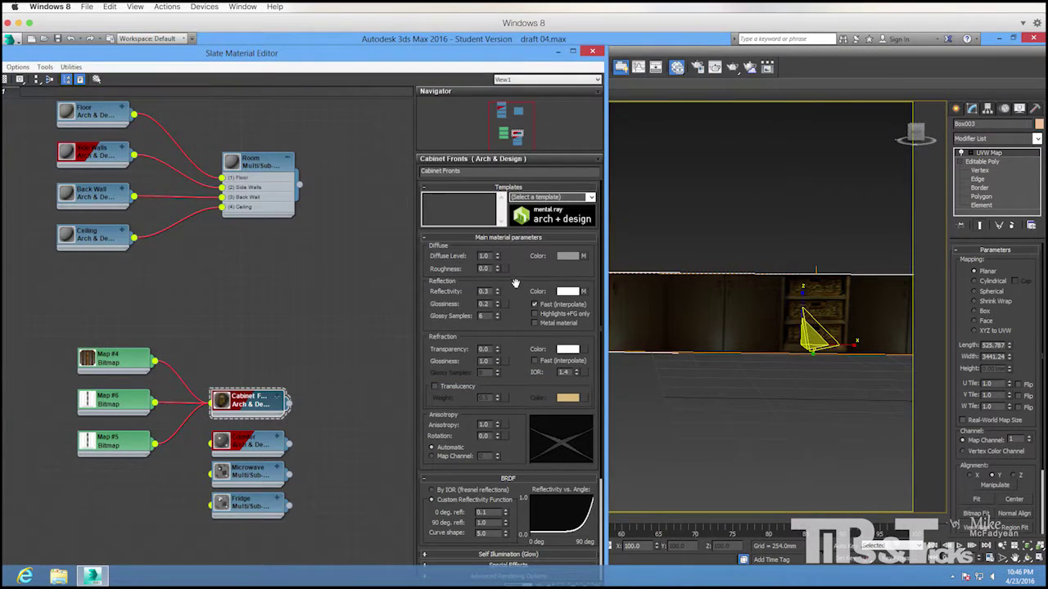
# Hide the child tree of the Cabinet Fronts material node and close the Slate Material Editor.
pyautogui.rightClick(264, 400)
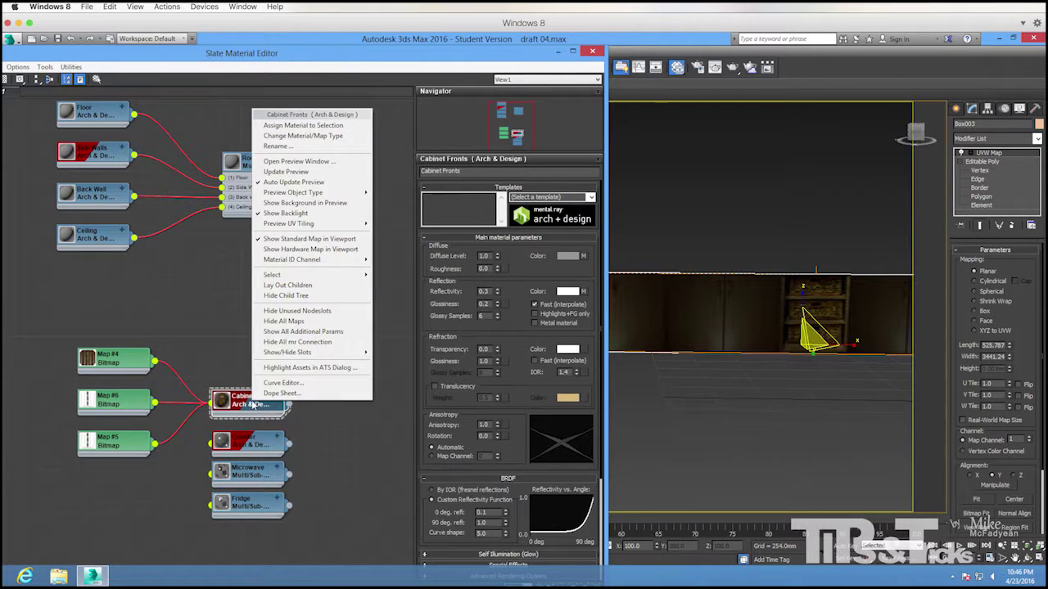
pyautogui.click(303, 295)
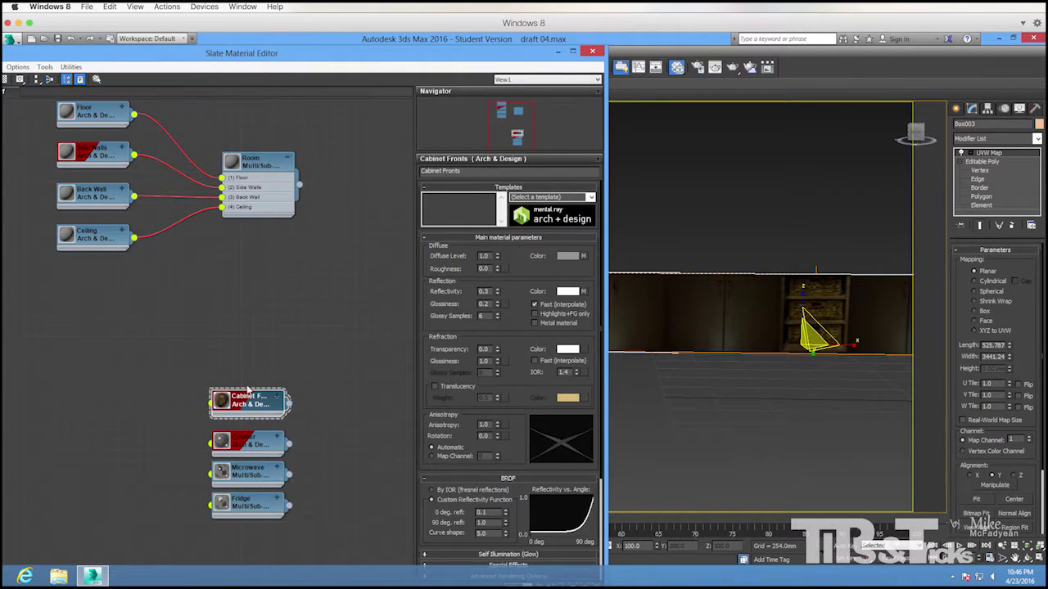
pyautogui.click(591, 52)
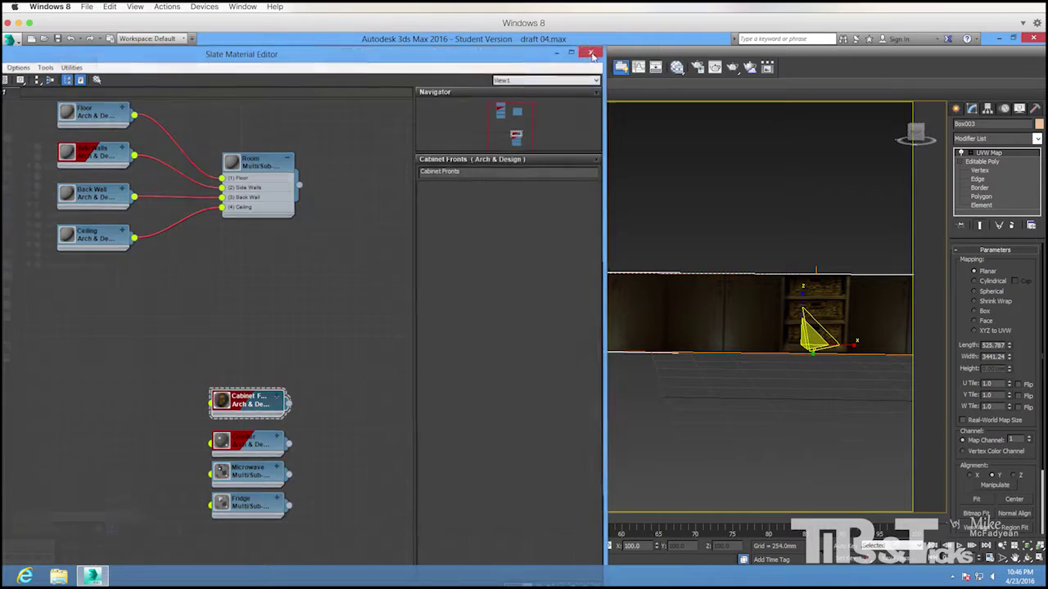
# Switch the perspective viewport to the Camera001 view.
pyautogui.scroll(-4, 619, 204)
pyautogui.keyDown('alt'); pyautogui.moveTo(605, 240); pyautogui.dragTo(562, 265, button='middle'); pyautogui.keyUp('alt')
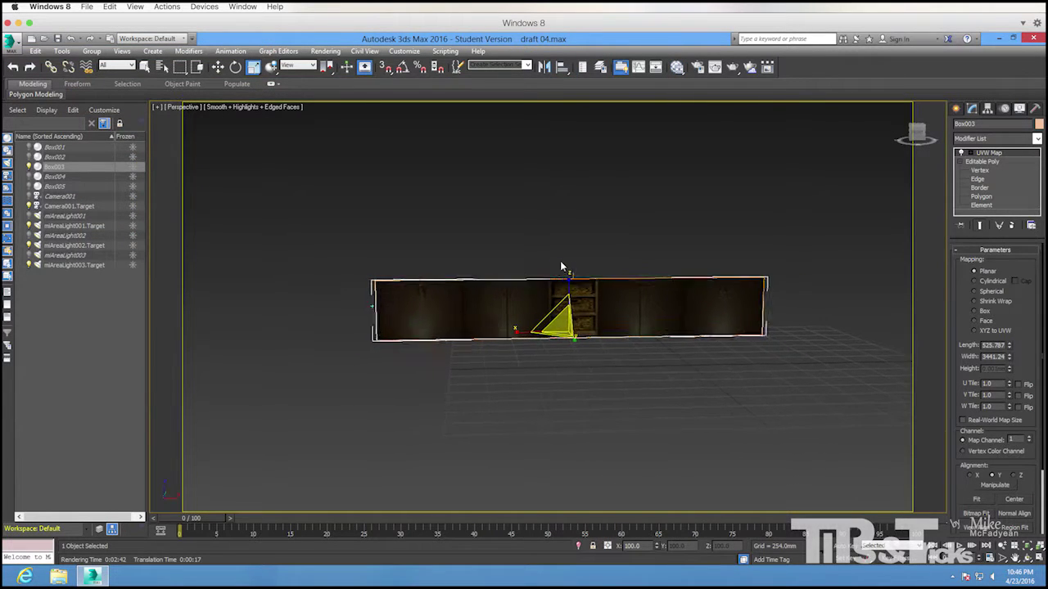
pyautogui.click(182, 111)
pyautogui.moveTo(208, 125)
pyautogui.click(352, 124)
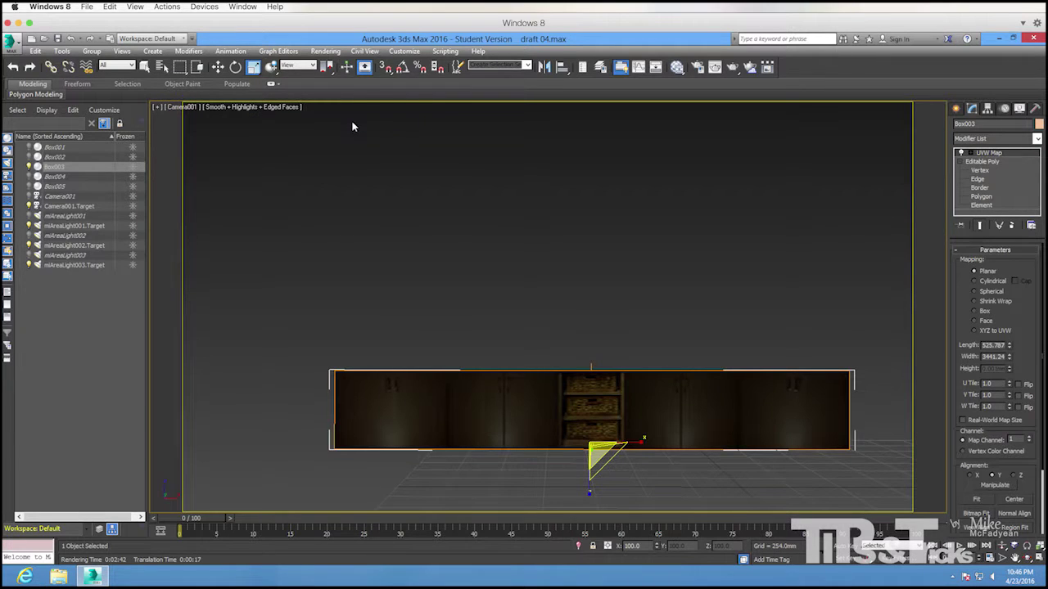
# Bring the hidden room, appliances and lights back into the scene and render the Camera001 view.
pyautogui.rightClick(354, 144)
pyautogui.click(401, 128)
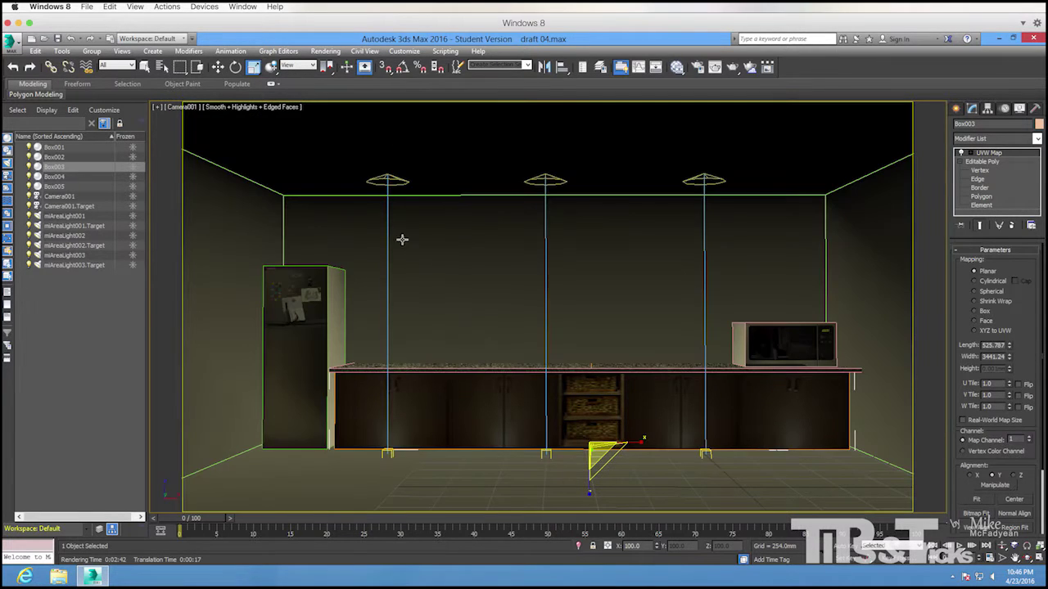
pyautogui.click(325, 51)
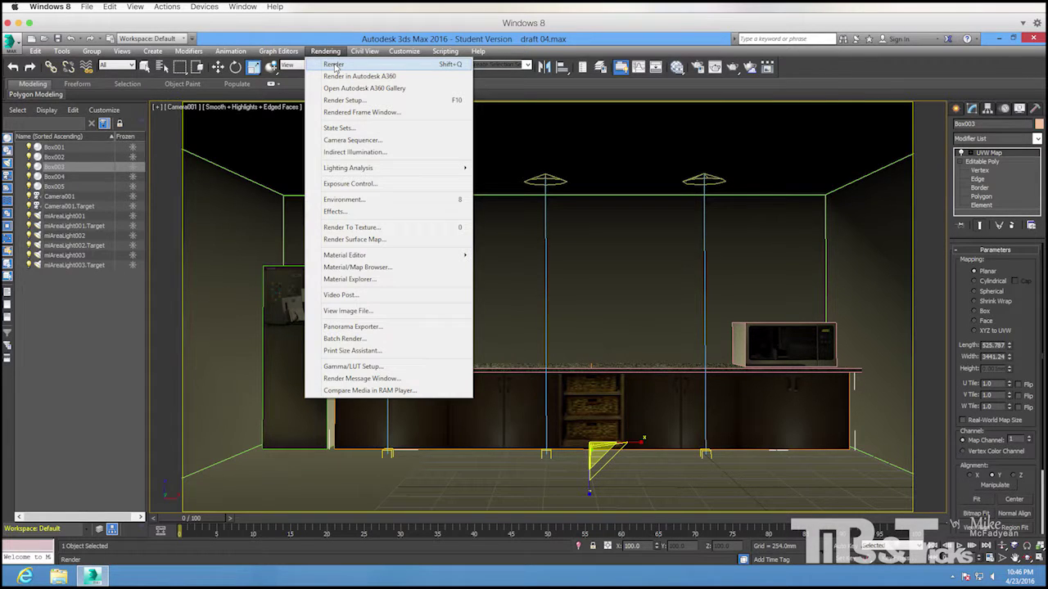
pyautogui.click(333, 65)
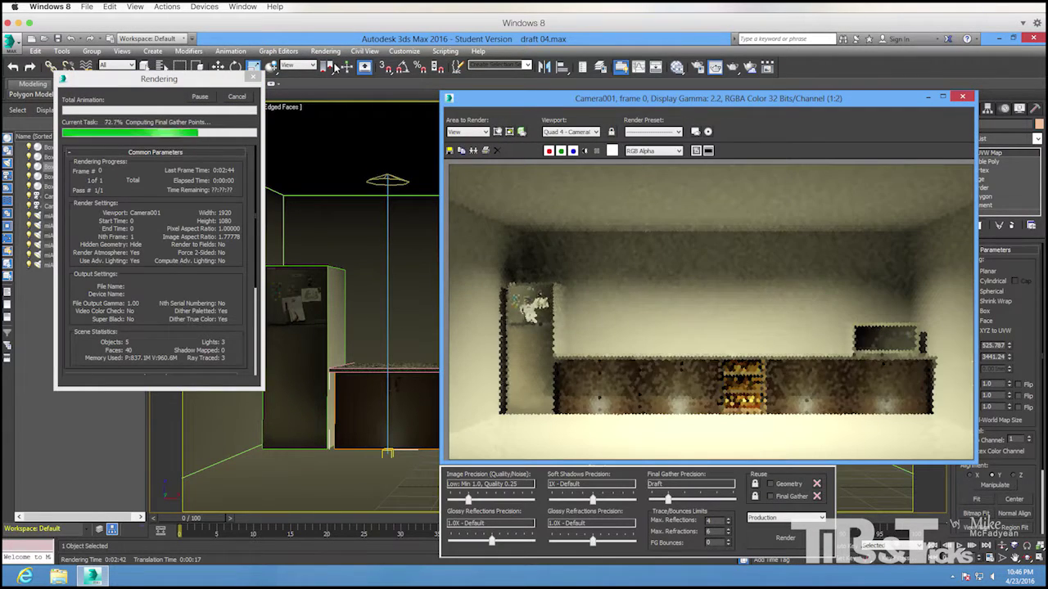
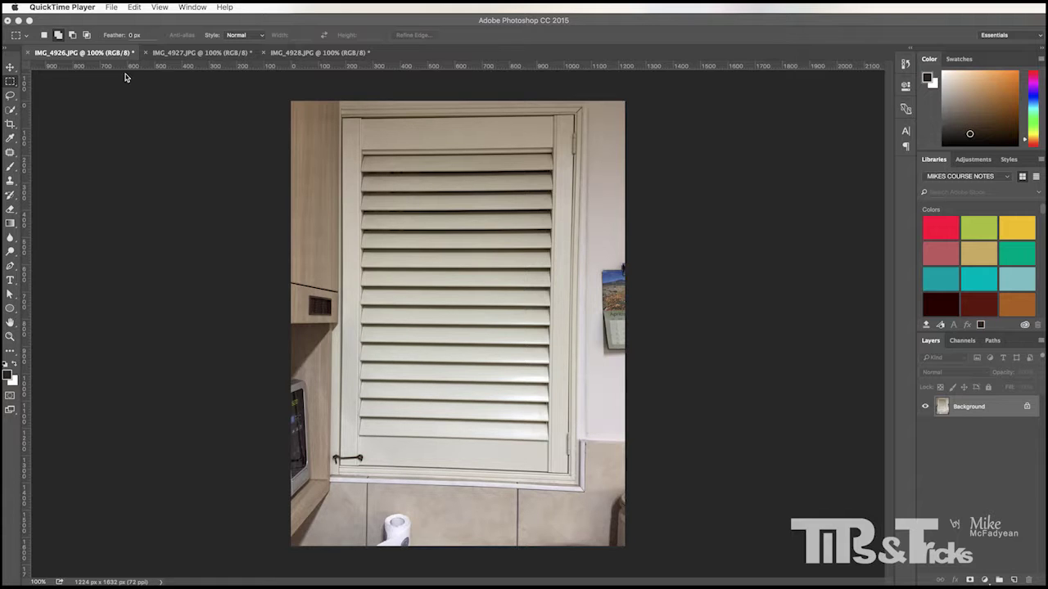
# Switch to Photoshop and create a new 3000 × 3000 px document with transparent background contents.
pyautogui.click(111, 8)
pyautogui.click(77, 130)
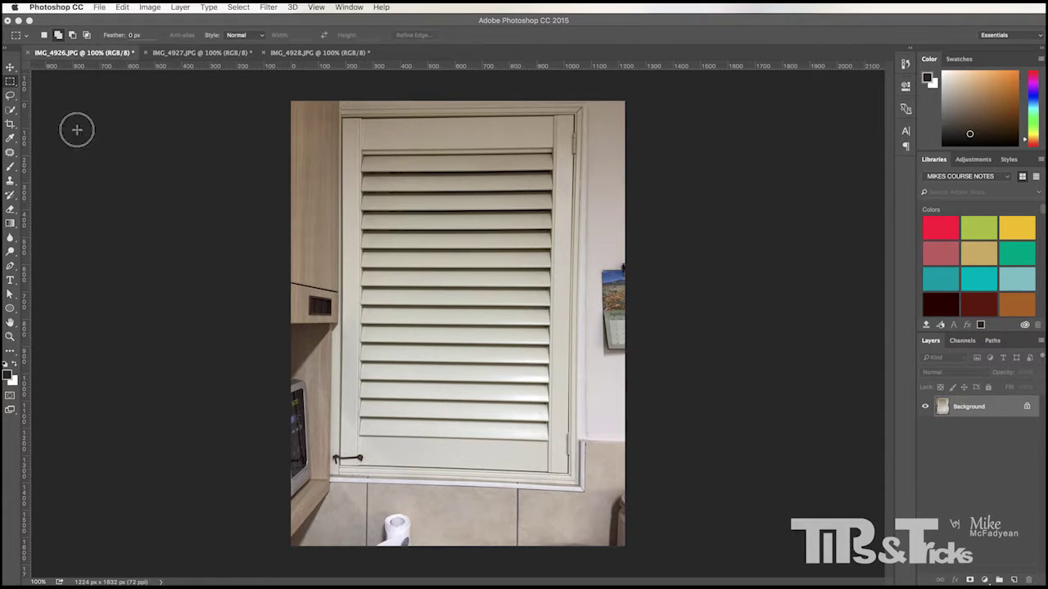
pyautogui.click(99, 8)
pyautogui.click(107, 20)
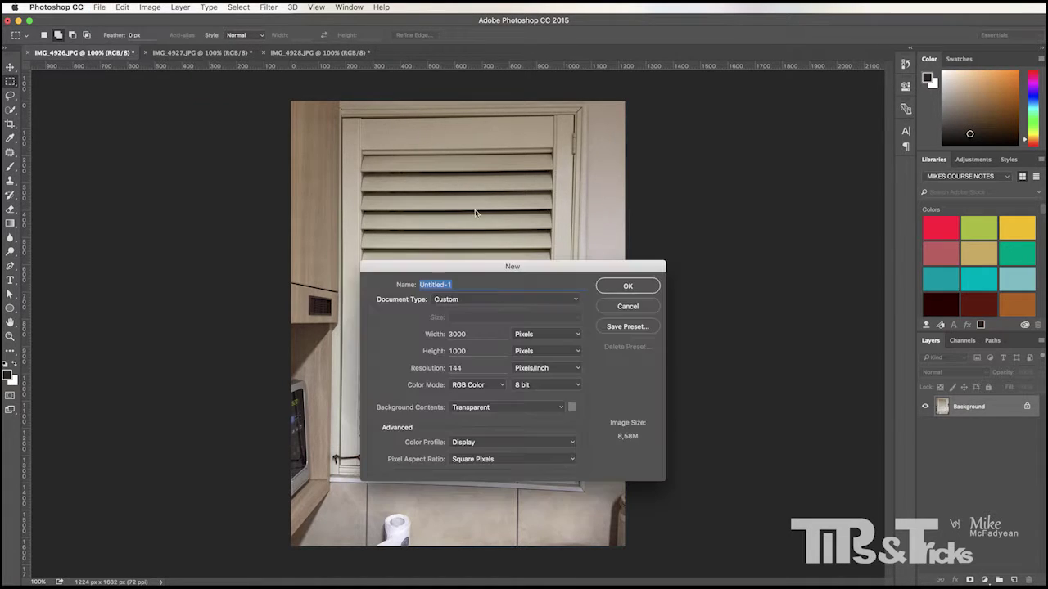
pyautogui.moveTo(470, 334); pyautogui.dragTo(387, 338)
pyautogui.write('300')
pyautogui.press('Tab')
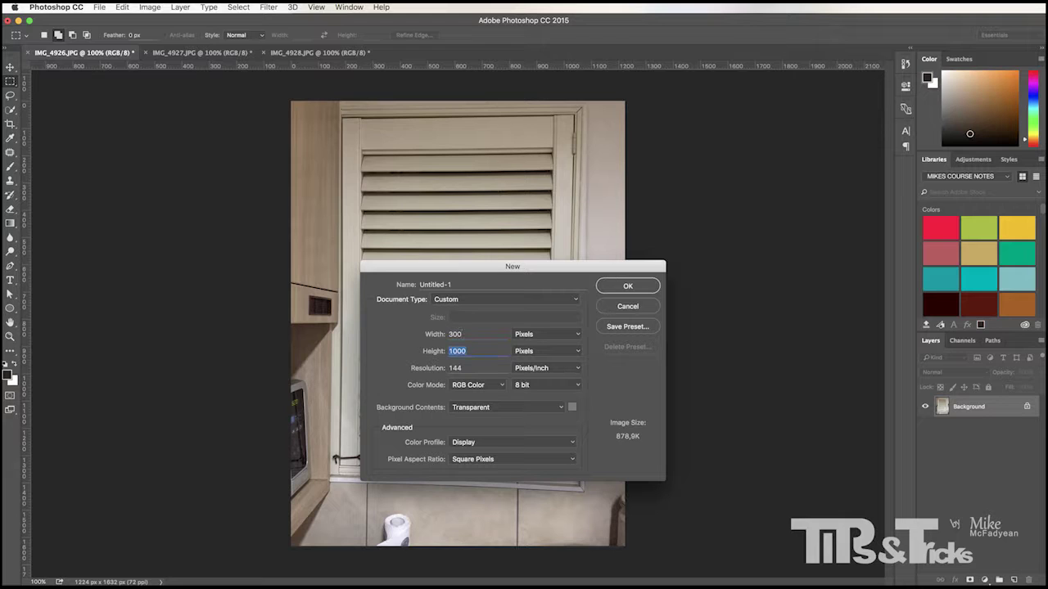
pyautogui.click(455, 334)
pyautogui.write('3000')
pyautogui.press('Tab')
pyautogui.write('300')
pyautogui.press('Return')
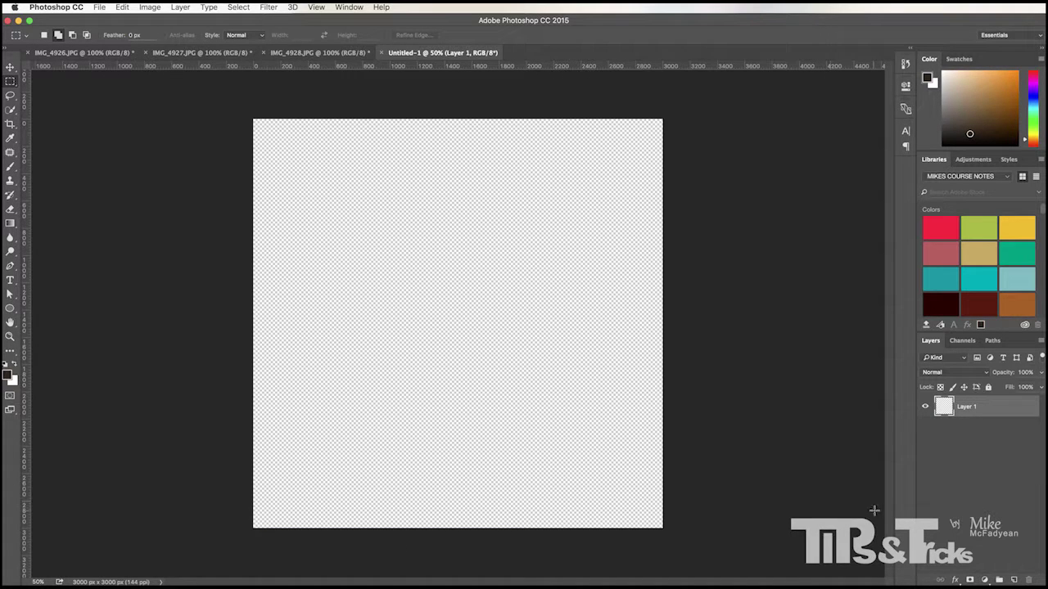
# Fill the empty Layer 1 with white in Normal mode at 100% opacity.
pyautogui.click(122, 8)
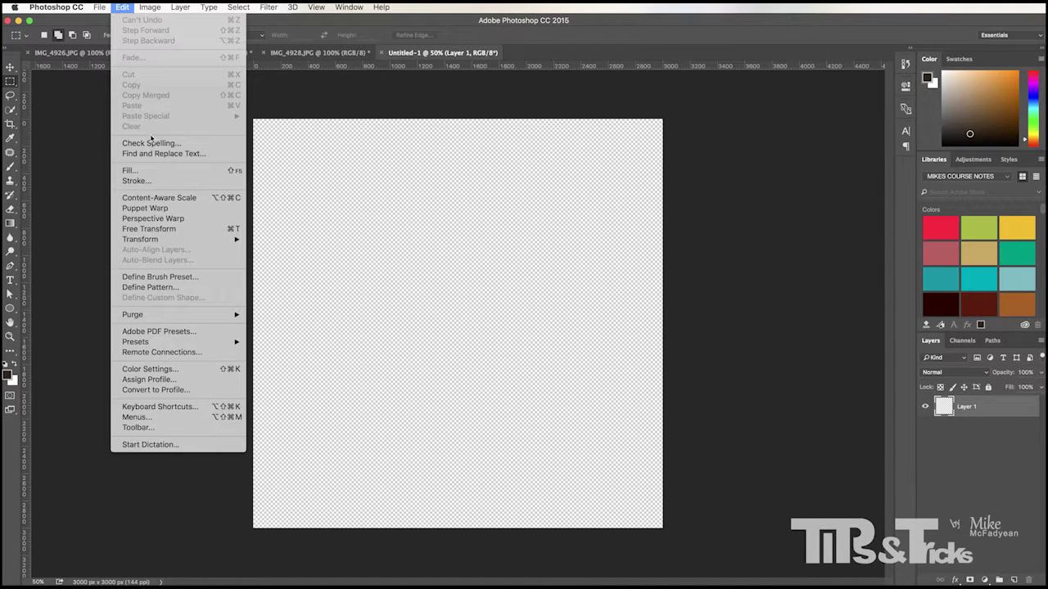
pyautogui.click(141, 169)
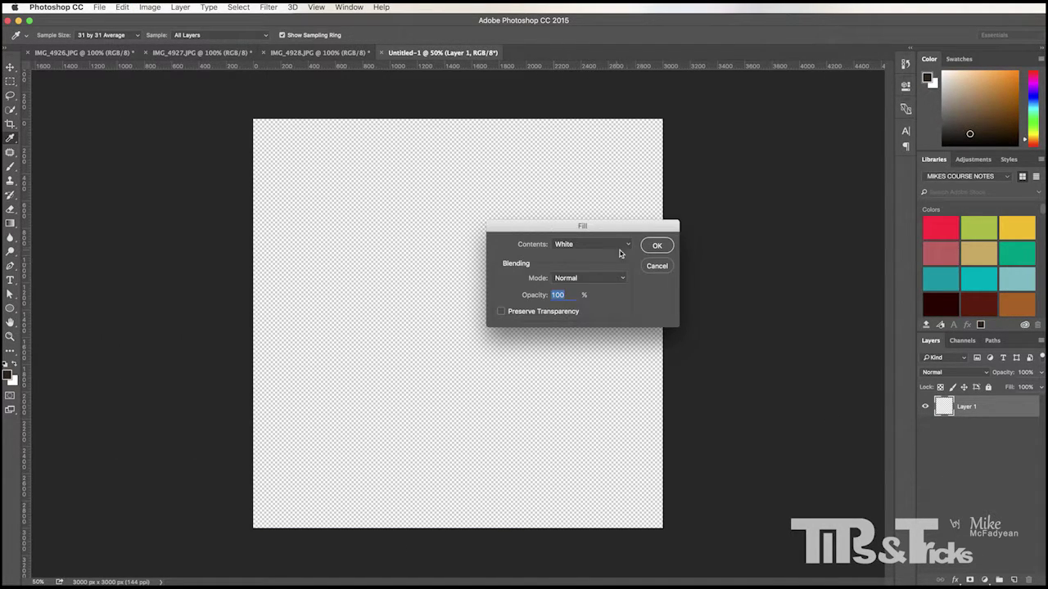
pyautogui.click(656, 246)
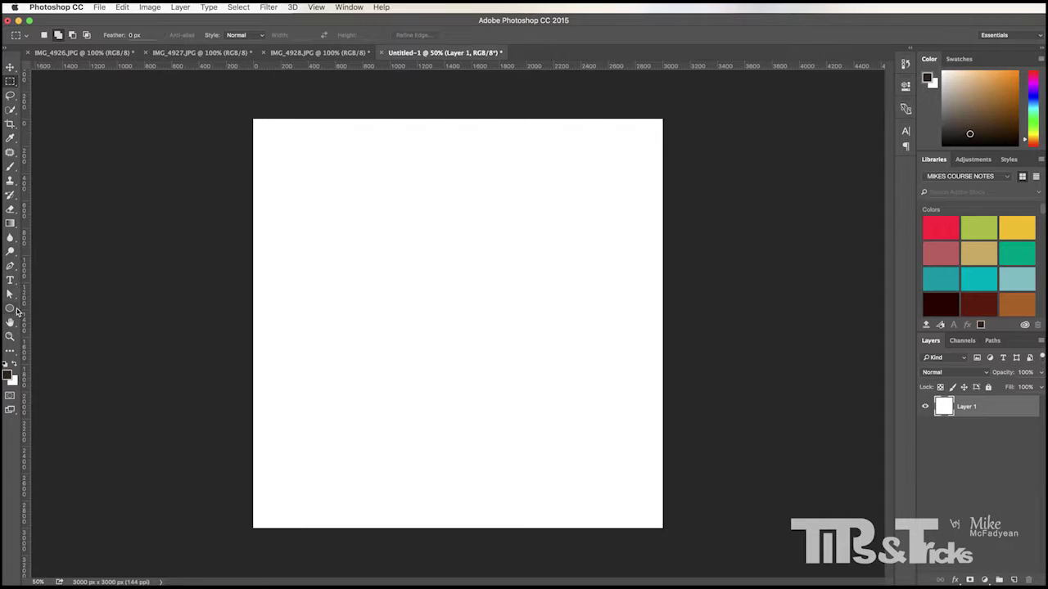
# Draw a rectangle shape of about 2727 × 2728 px inside the white canvas, leaving an even border around it.
pyautogui.click(13, 312)
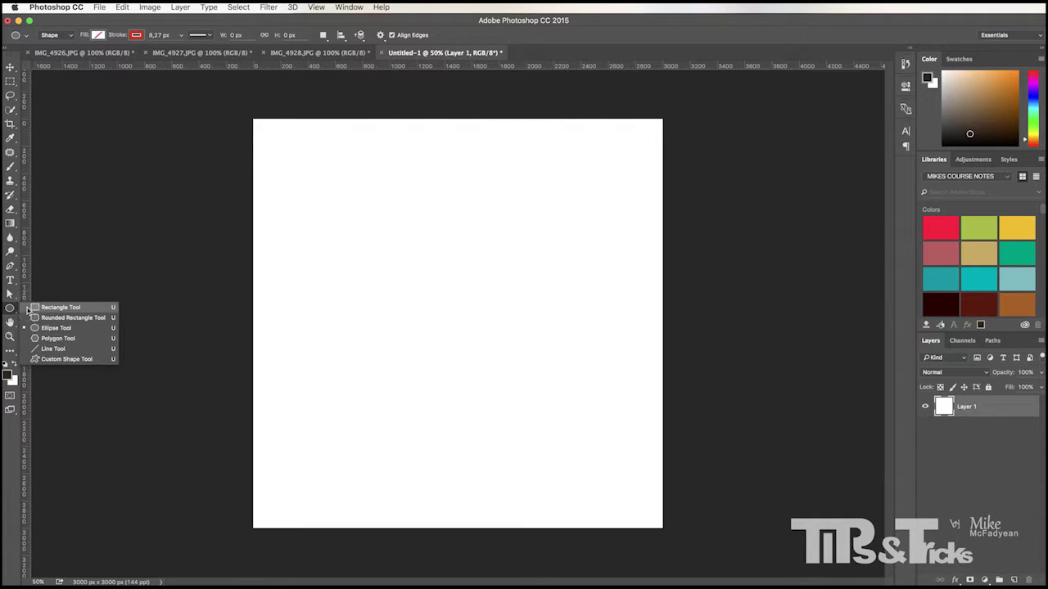
pyautogui.click(32, 307)
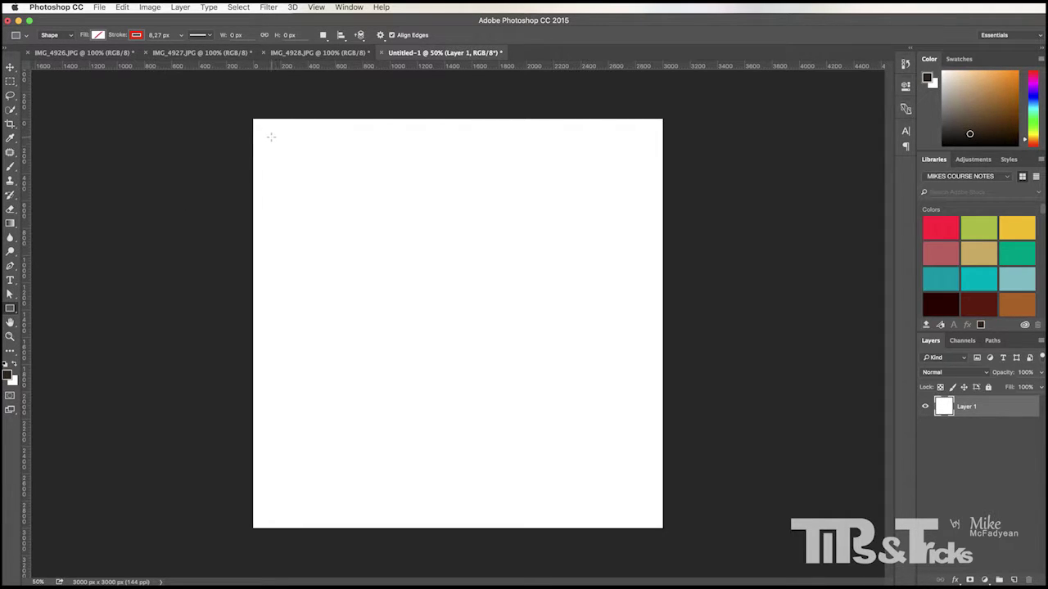
pyautogui.moveTo(272, 136); pyautogui.dragTo(643, 508)
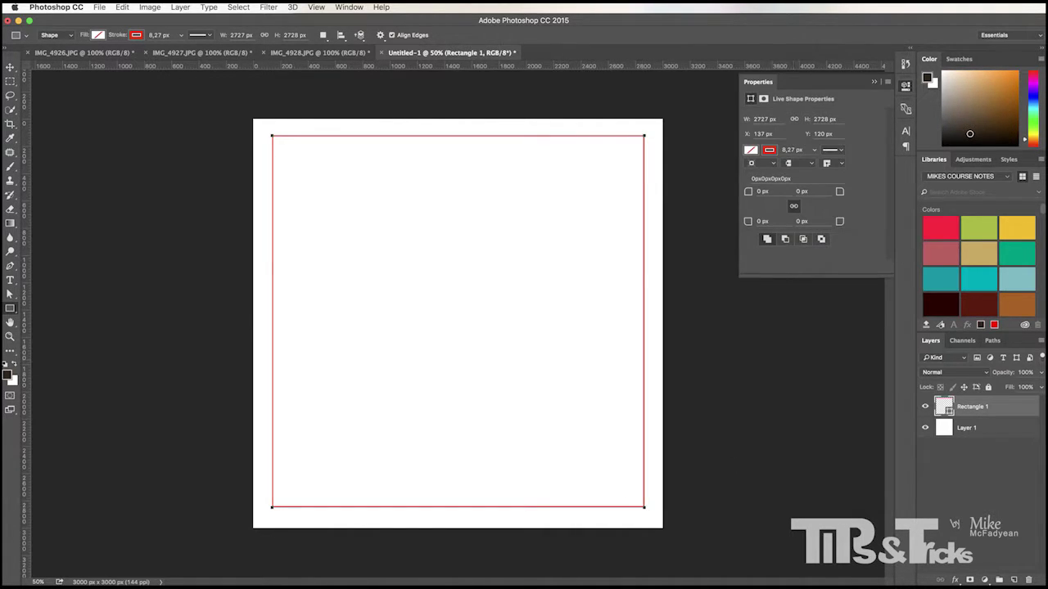
# Give the rectangle a pastel yellow fill and remove its red stroke.
pyautogui.click(97, 35)
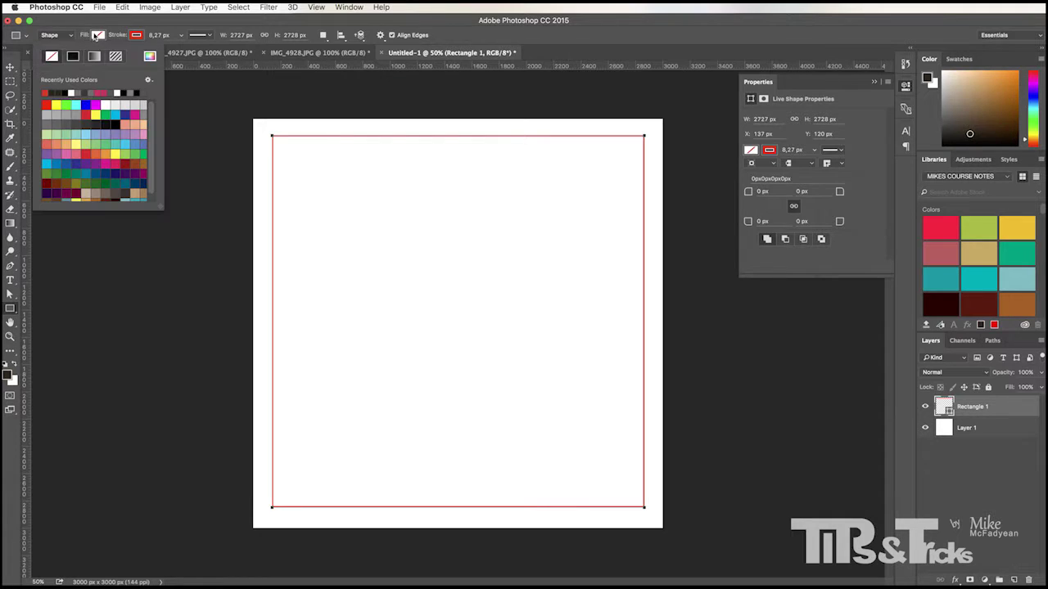
pyautogui.click(77, 144)
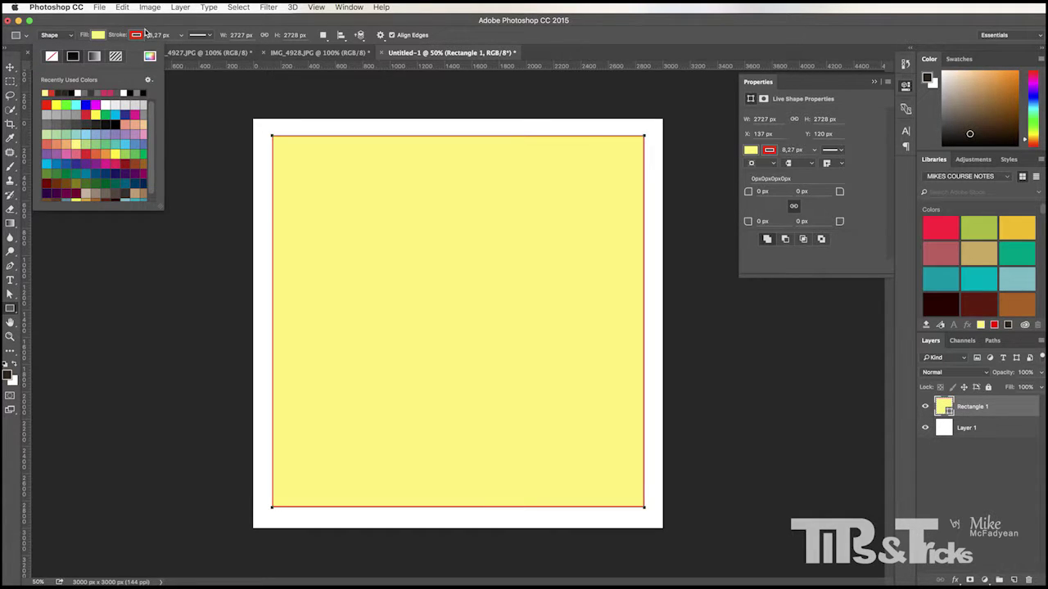
pyautogui.click(137, 35)
pyautogui.click(89, 56)
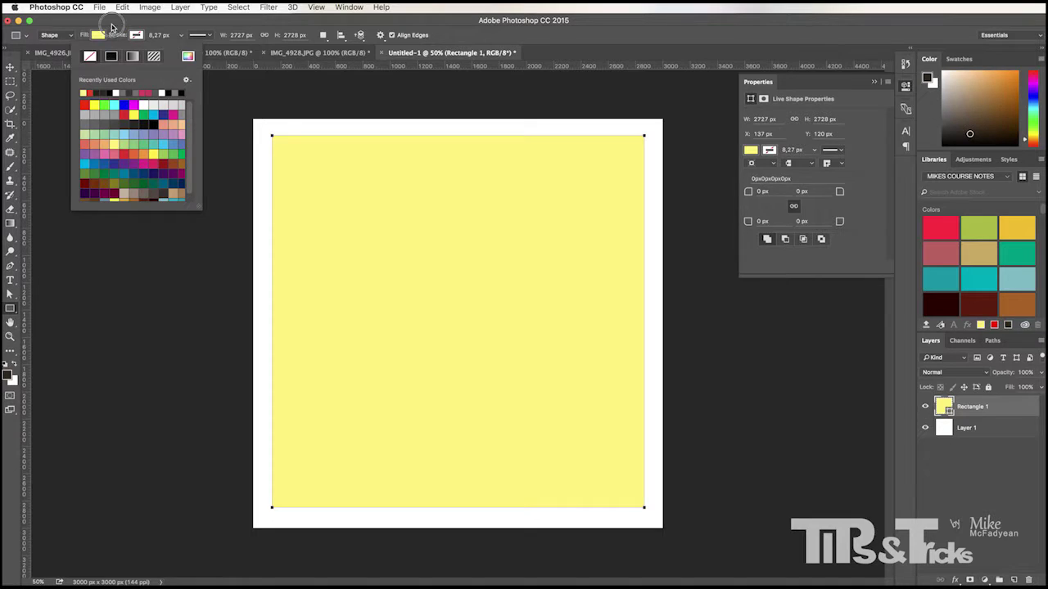
pyautogui.click(112, 27)
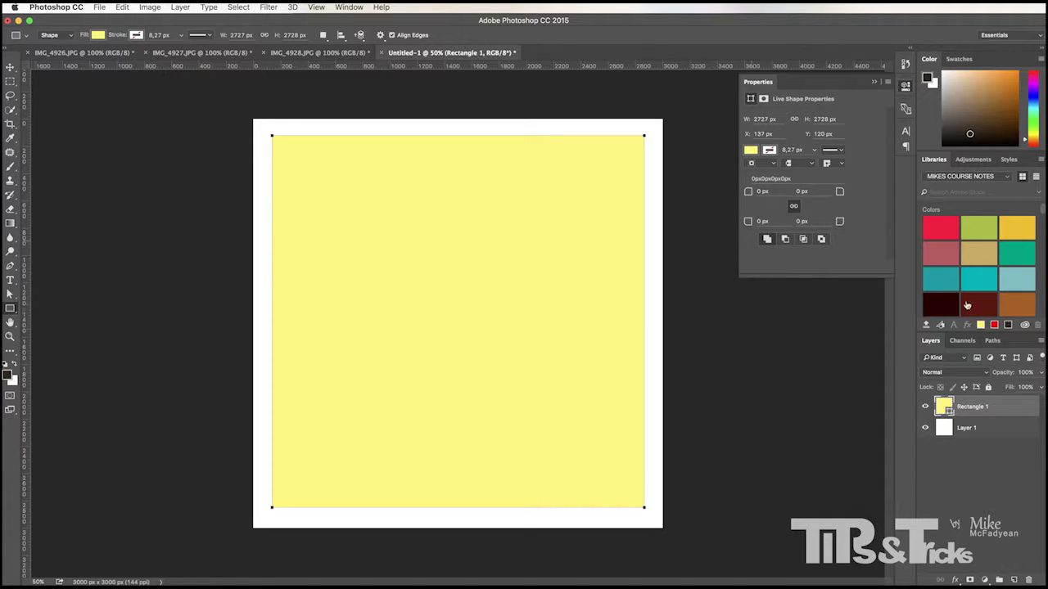
# Set the rectangle's fill to the custom grey-beige color #bbb89d.
pyautogui.click(751, 150)
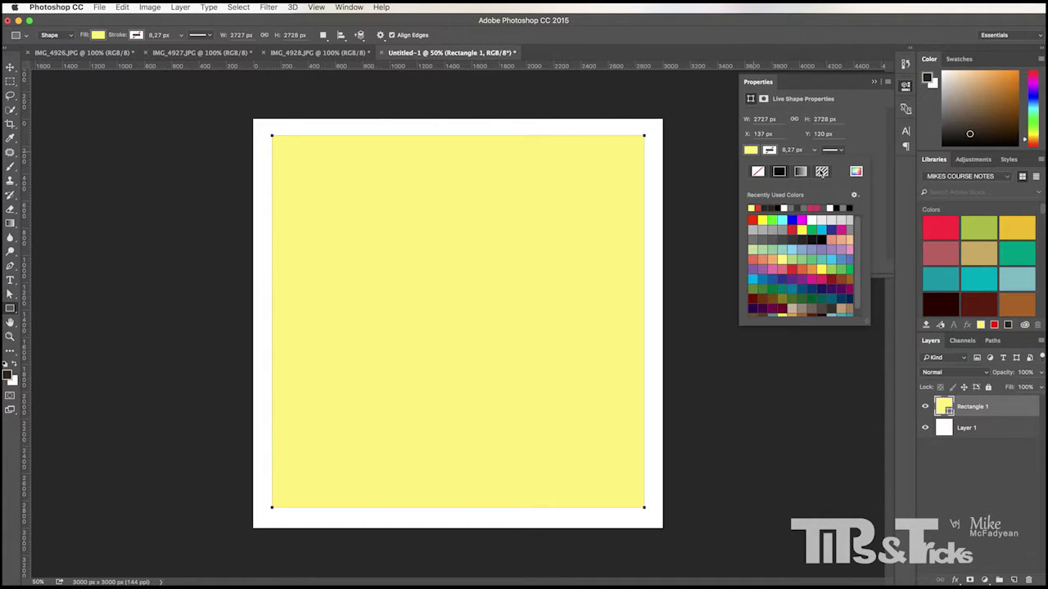
pyautogui.click(855, 171)
pyautogui.moveTo(244, 406)
pyautogui.mouseDown()
pyautogui.moveTo(197, 396)
pyautogui.moveTo(195, 429)
pyautogui.mouseUp()
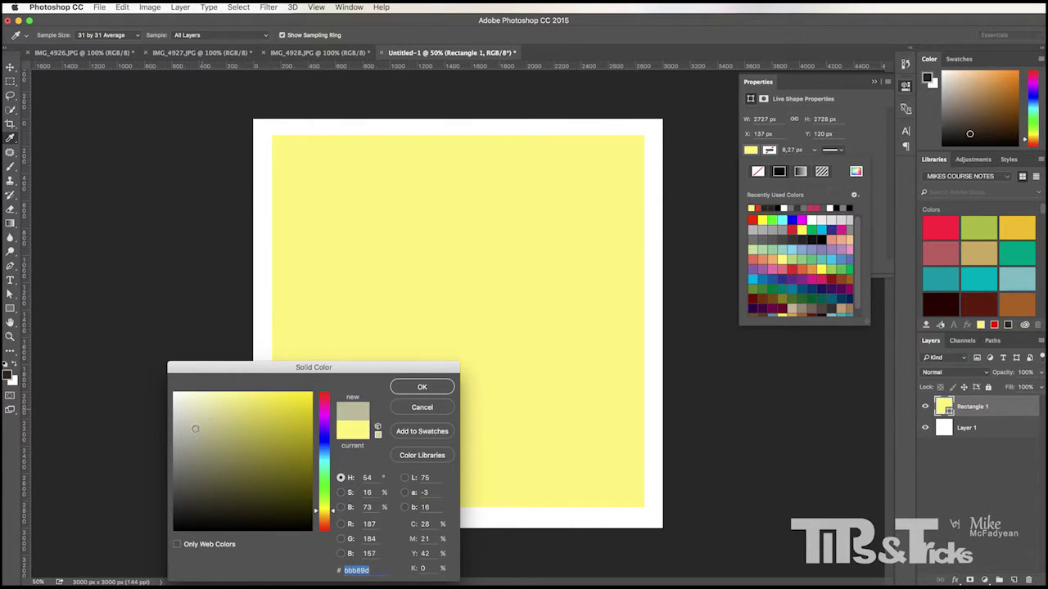
pyautogui.click(417, 387)
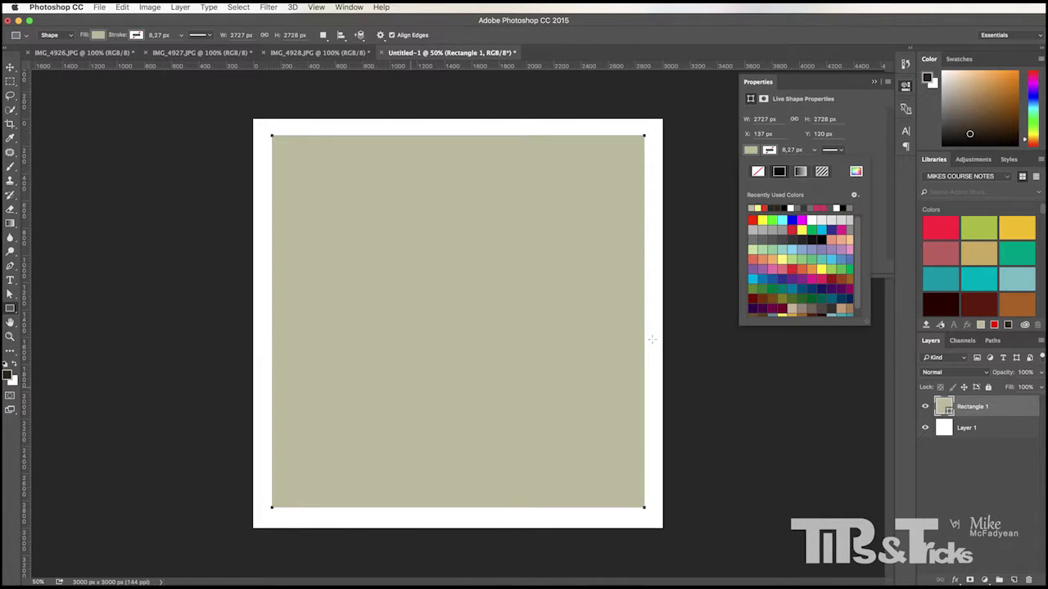
pyautogui.click(974, 430)
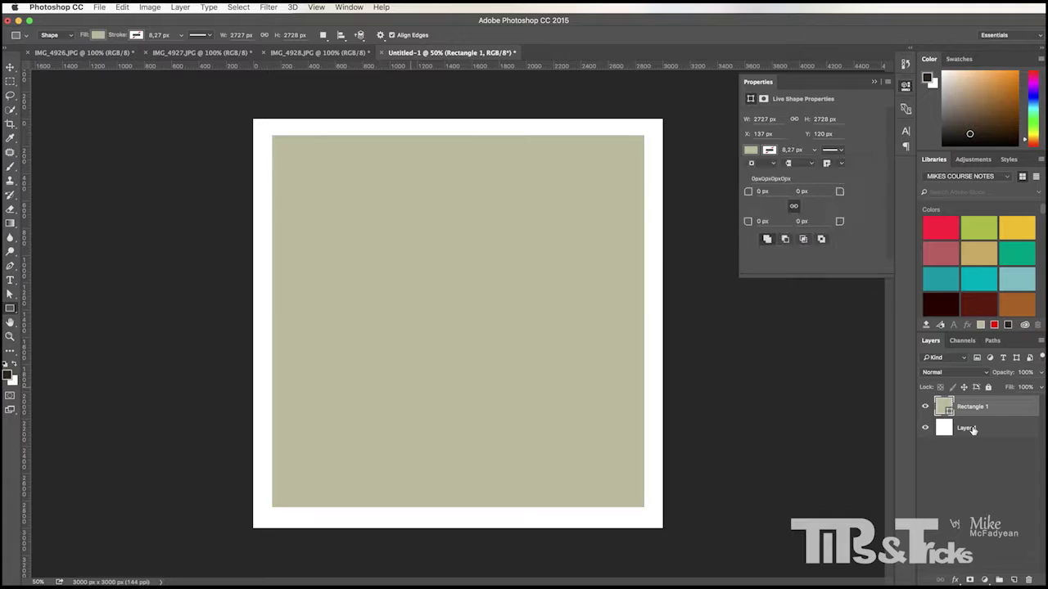
# Draw a white circle without stroke, about 366 px wide, in the rectangle's upper-left area and move its layer above the rectangle's.
pyautogui.click(1002, 438)
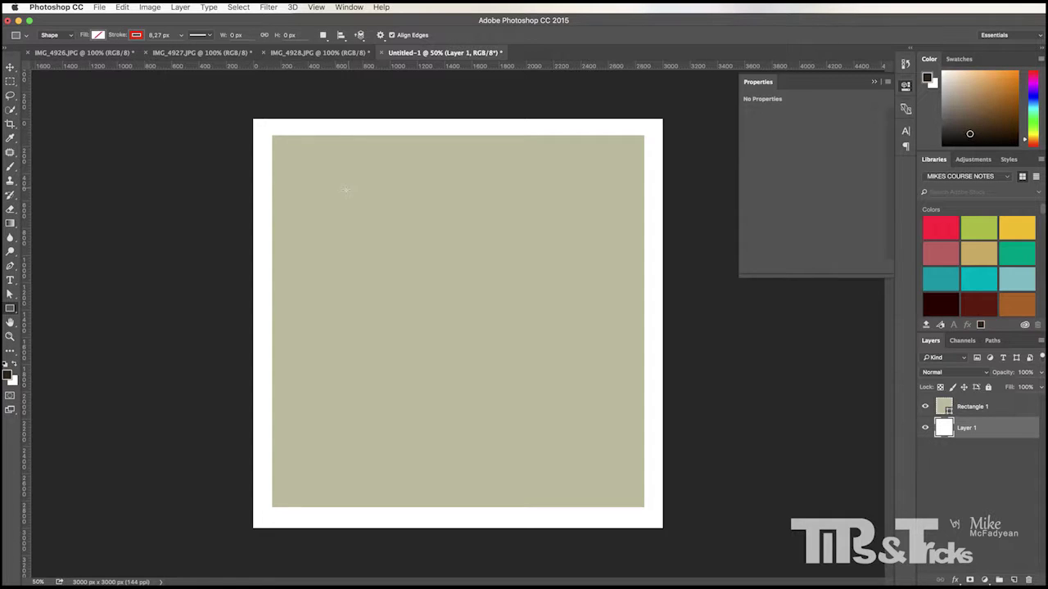
pyautogui.moveTo(9, 309); pyautogui.dragTo(36, 327)
pyautogui.click(98, 35)
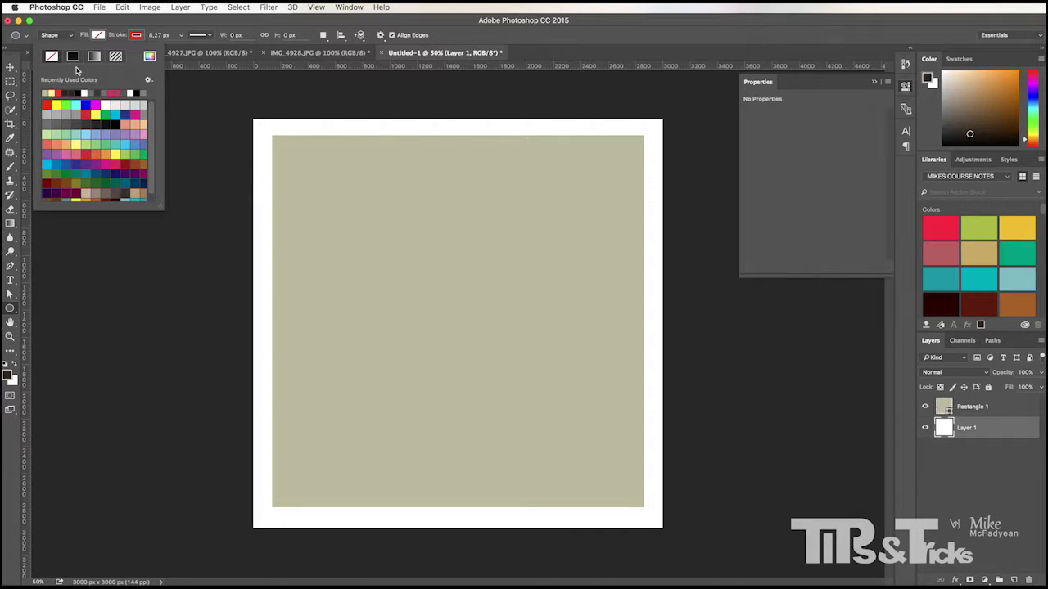
pyautogui.click(85, 93)
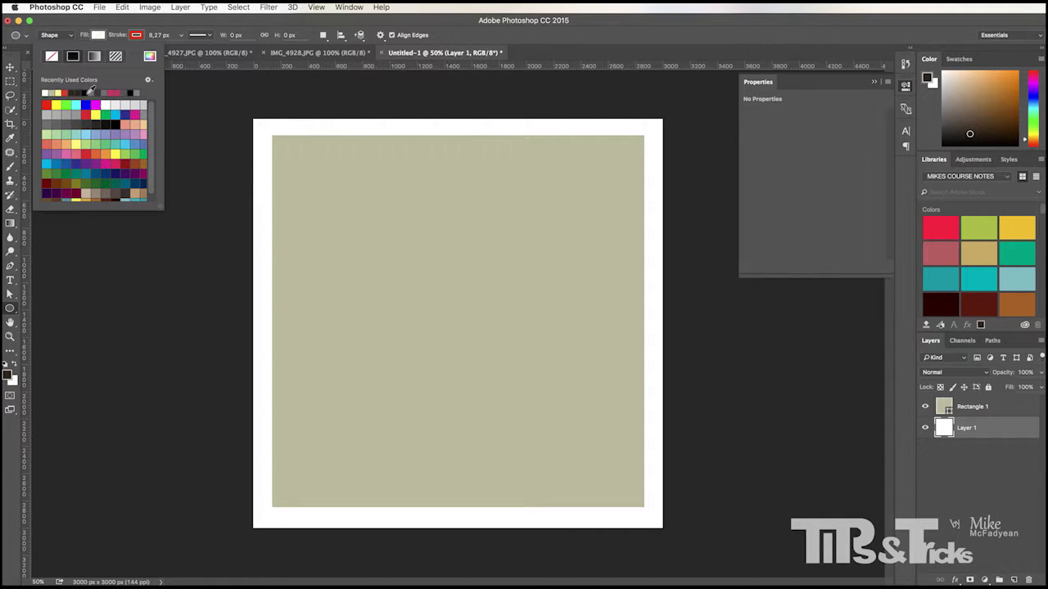
pyautogui.click(135, 35)
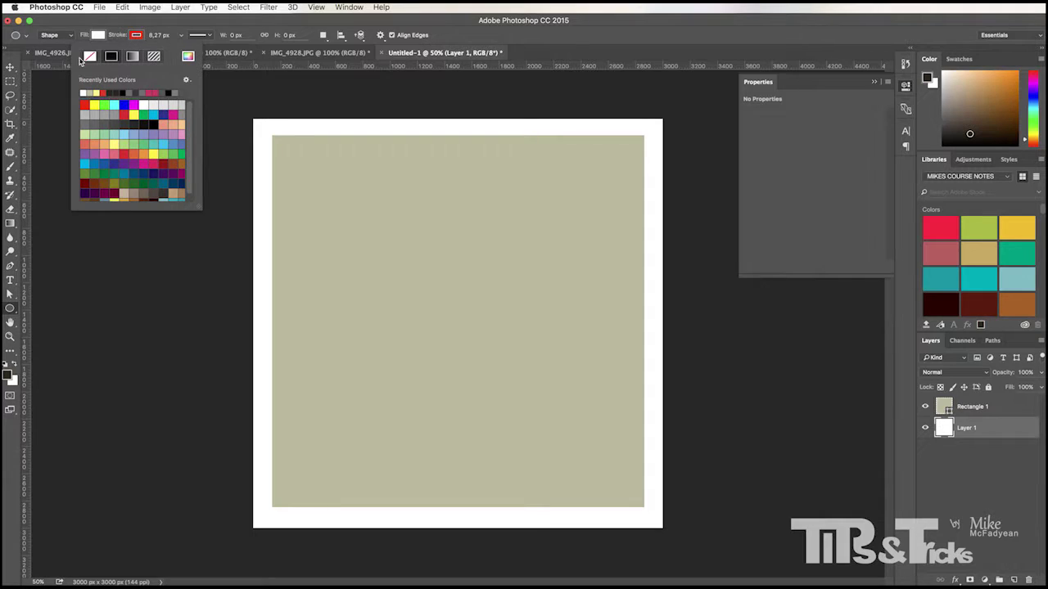
pyautogui.click(110, 55)
pyautogui.click(144, 34)
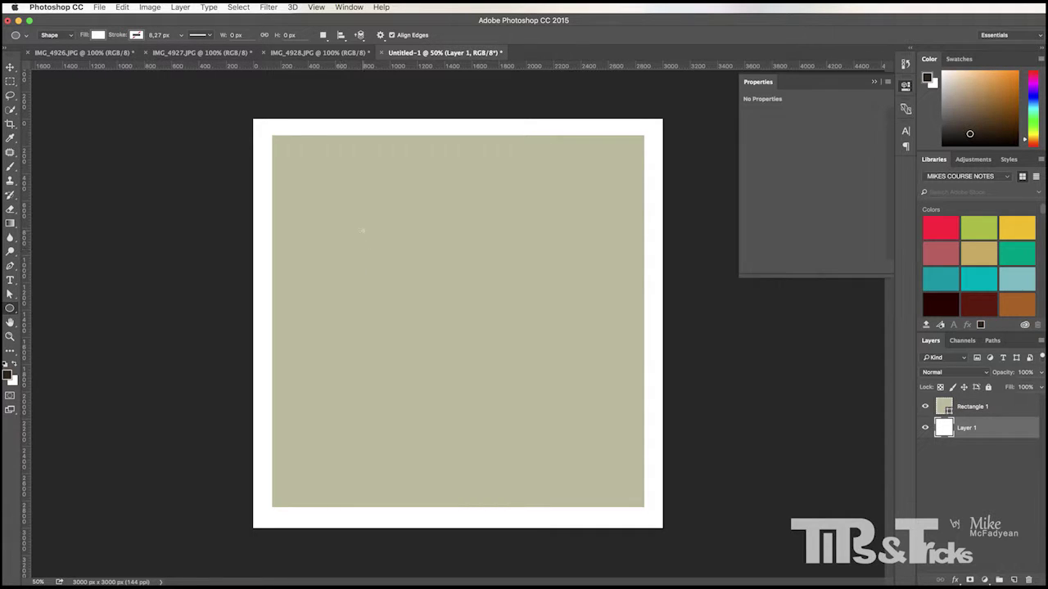
pyautogui.moveTo(325, 187)
pyautogui.keyDown('shift'); pyautogui.mouseDown()
pyautogui.moveTo(360, 215)
pyautogui.moveTo(379, 254)
pyautogui.mouseUp(); pyautogui.keyUp('shift')
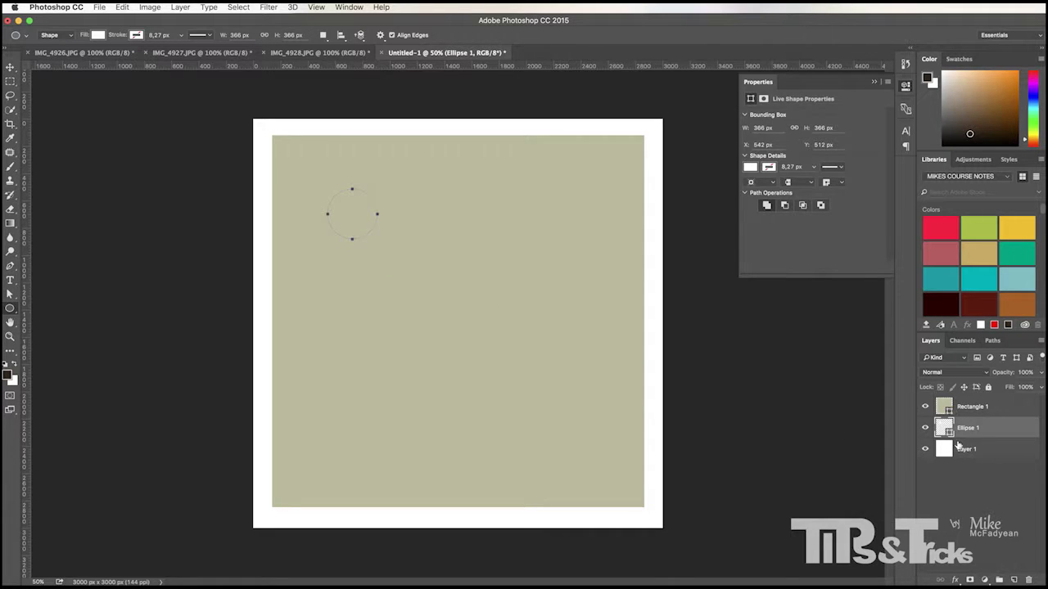
pyautogui.moveTo(966, 429); pyautogui.dragTo(962, 400)
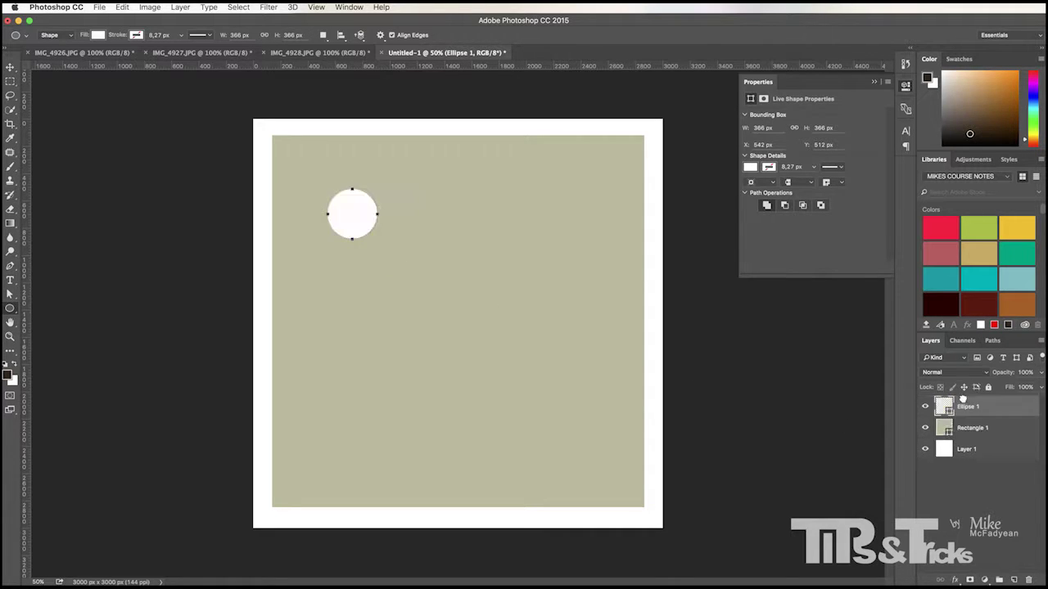
# Open the mask properties of the circle's shape layer.
pyautogui.doubleClick(943, 407)
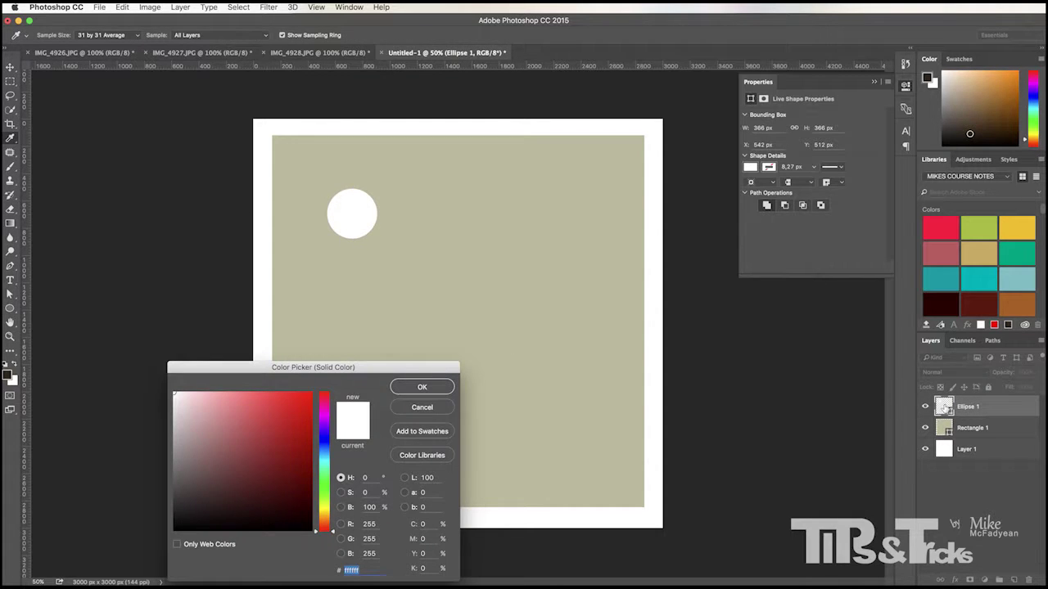
pyautogui.click(436, 409)
pyautogui.click(764, 99)
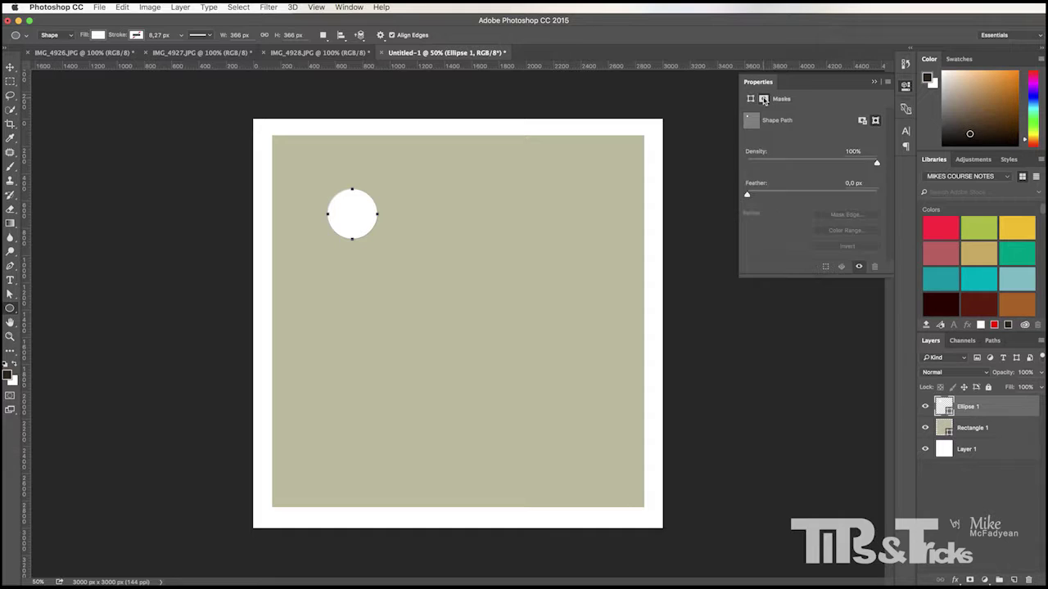
# Feather the white circle by 87.6 px and duplicate it twice into an evenly spaced row of three glows.
pyautogui.moveTo(747, 197); pyautogui.dragTo(827, 197)
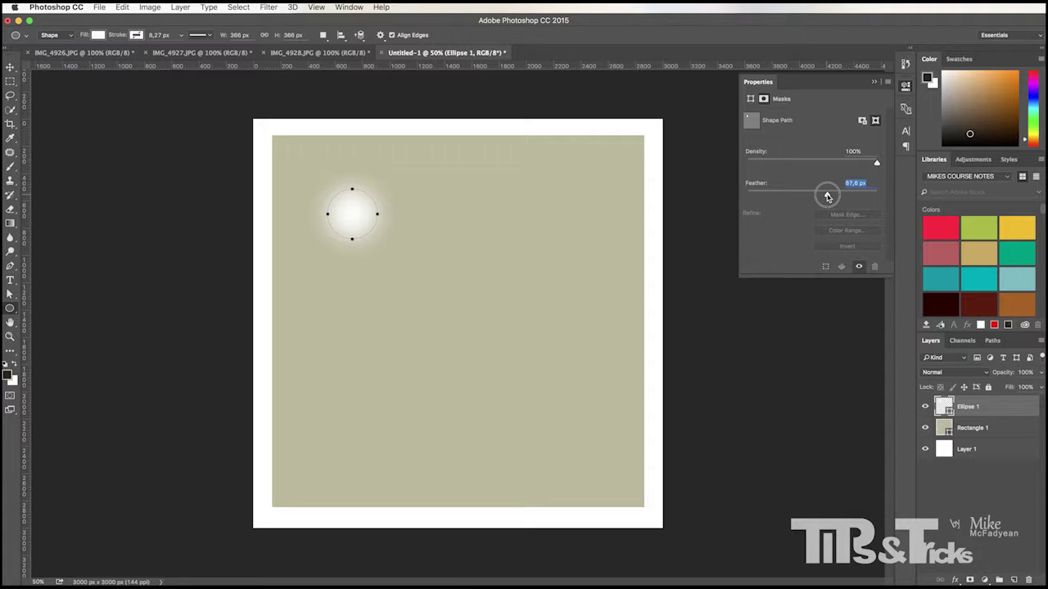
pyautogui.click(10, 70)
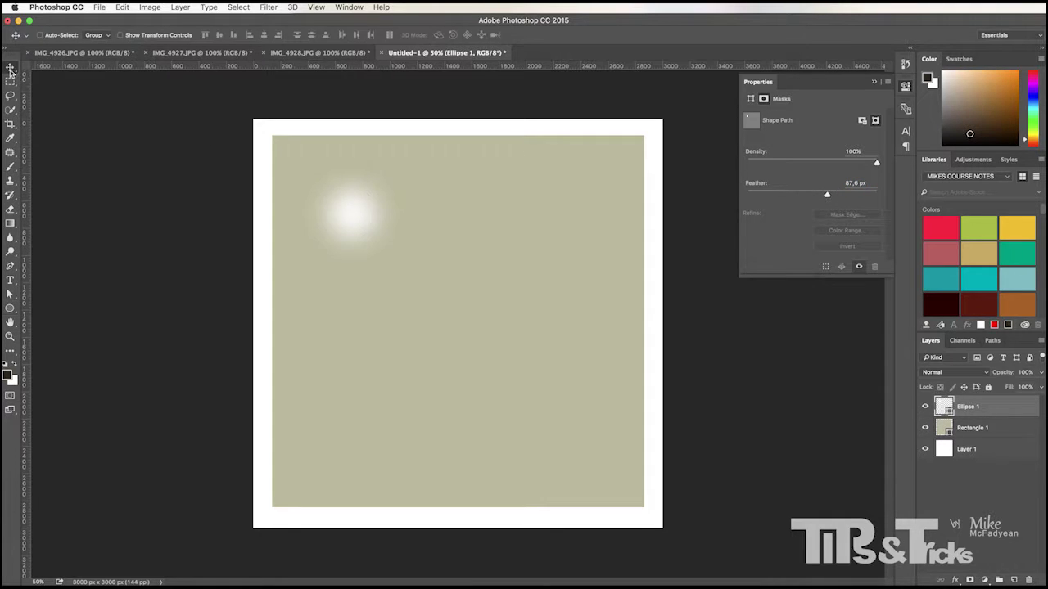
pyautogui.moveTo(344, 208); pyautogui.dragTo(466, 218)
pyautogui.keyDown('alt'); pyautogui.moveTo(544, 211); pyautogui.dragTo(566, 213); pyautogui.keyUp('alt')
pyautogui.click(964, 428)
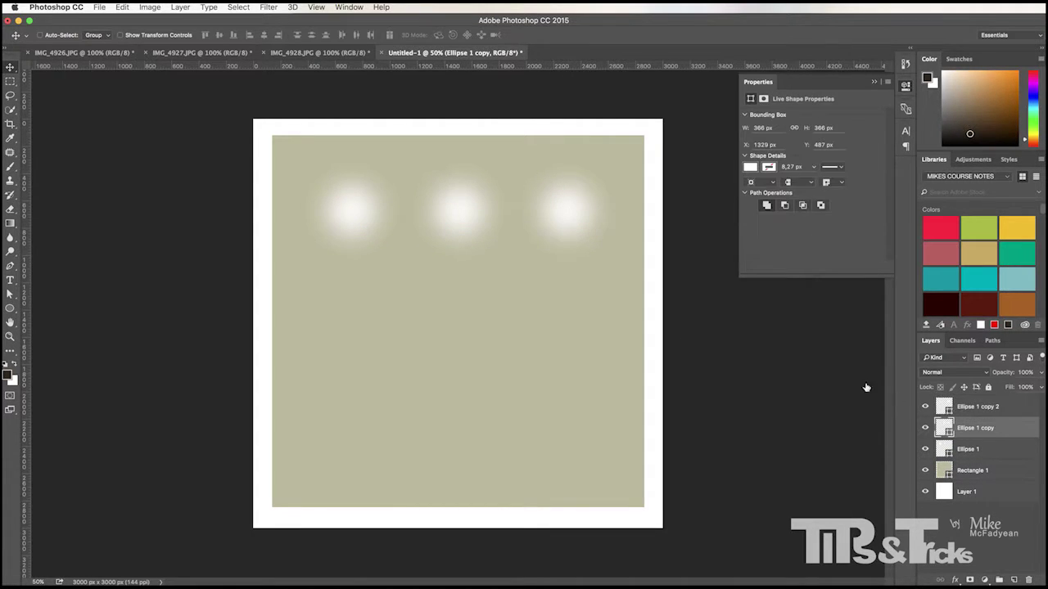
pyautogui.moveTo(465, 227); pyautogui.dragTo(468, 227)
# Place a small 120 px white circle at the centre of each of the three glows.
pyautogui.click(10, 309)
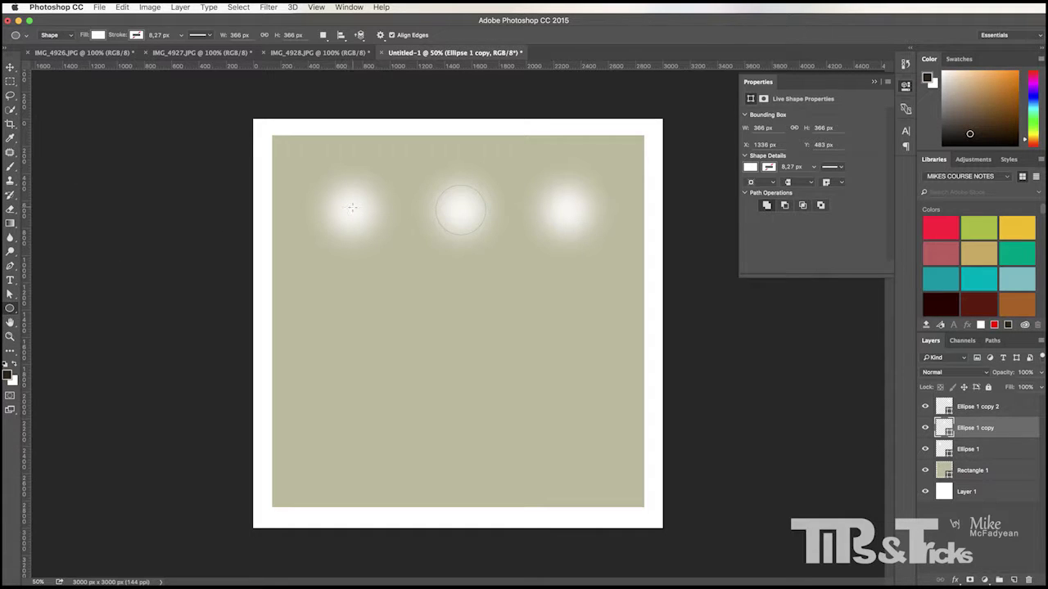
pyautogui.moveTo(352, 207); pyautogui.dragTo(568, 209)
pyautogui.click(10, 66)
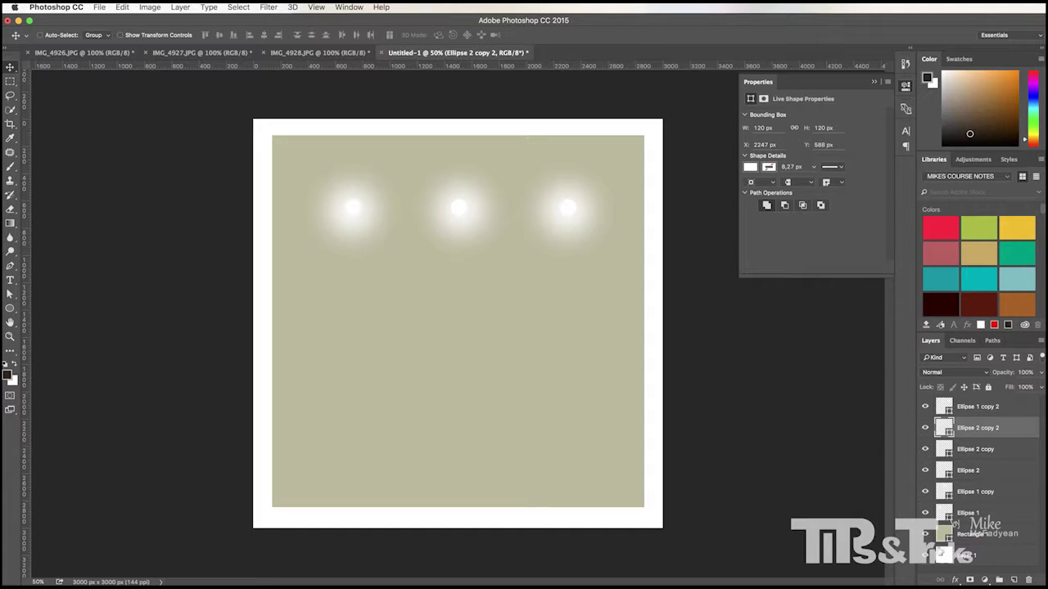
# On Layer 1, paint around the white border with a soft 500 px brush at 33% opacity in the rectangle's sampled beige.
pyautogui.click(966, 557)
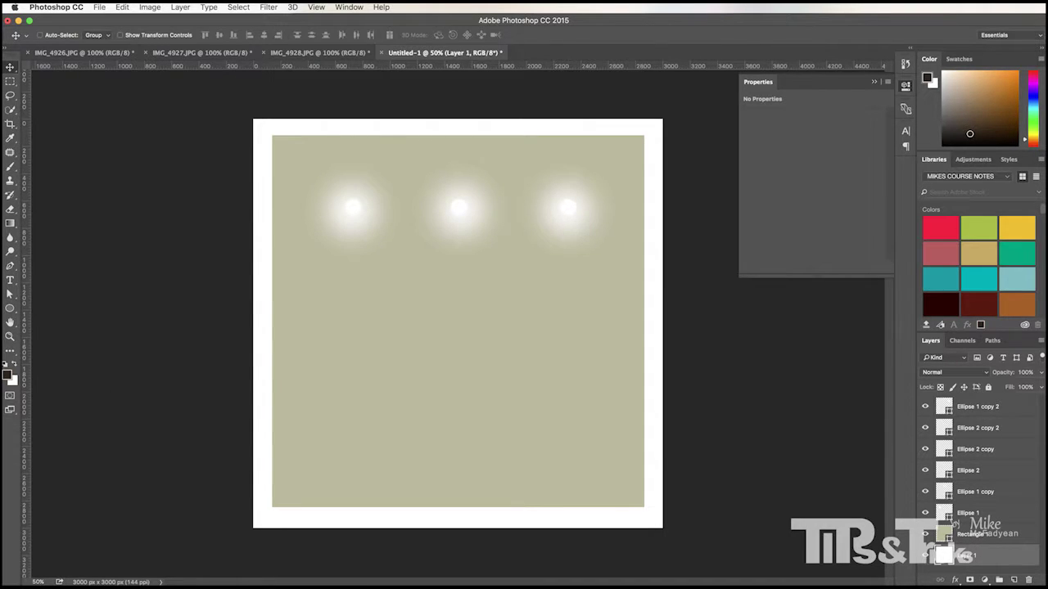
pyautogui.click(11, 166)
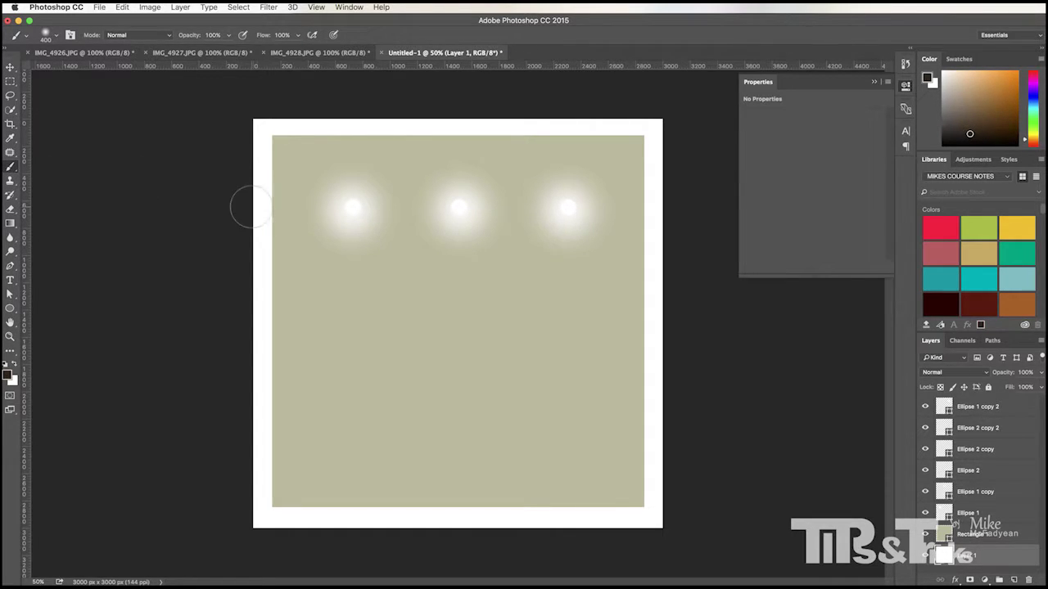
pyautogui.press(']')
pyautogui.moveTo(193, 36)
pyautogui.mouseDown()
pyautogui.moveTo(145, 42)
pyautogui.moveTo(168, 41)
pyautogui.mouseUp()
pyautogui.click(10, 137)
pyautogui.moveTo(307, 146); pyautogui.dragTo(311, 142)
pyautogui.click(10, 167)
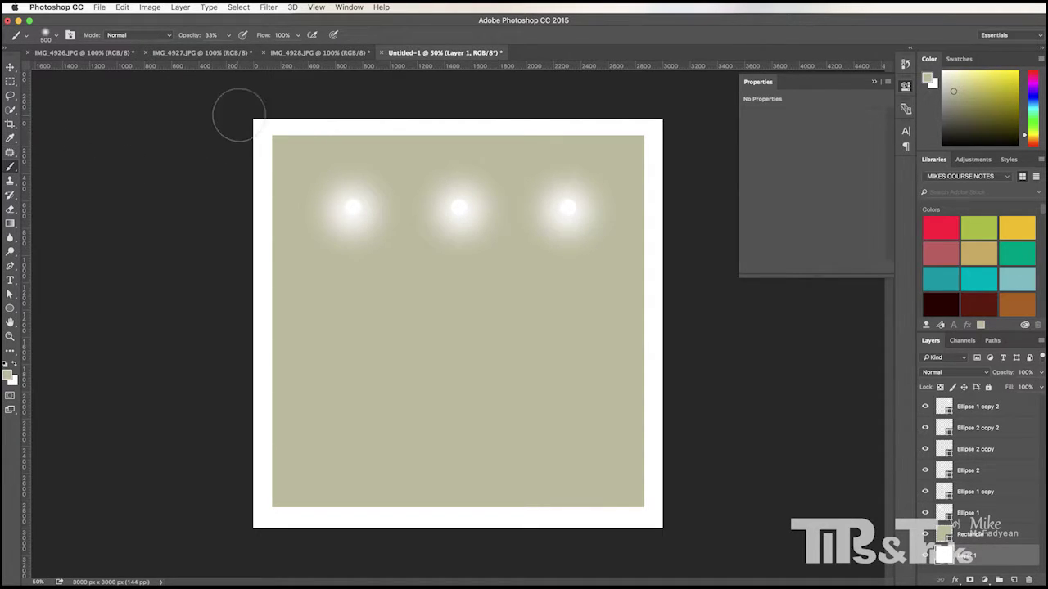
pyautogui.moveTo(238, 115)
pyautogui.mouseDown()
pyautogui.moveTo(234, 168)
pyautogui.moveTo(240, 99)
pyautogui.moveTo(230, 205)
pyautogui.moveTo(250, 418)
pyautogui.moveTo(236, 511)
pyautogui.mouseUp()
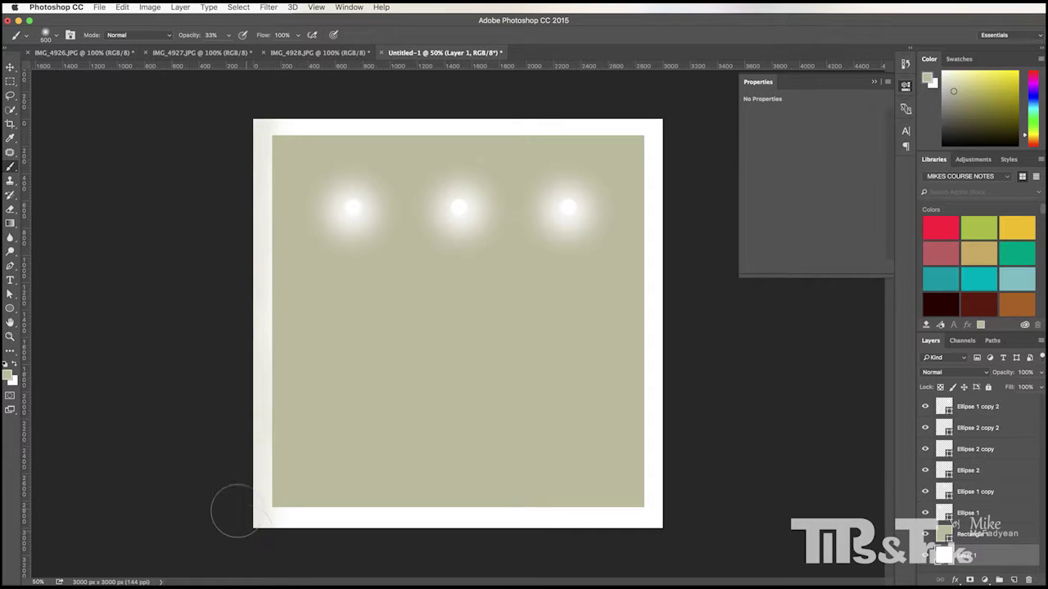
pyautogui.moveTo(229, 128)
pyautogui.mouseDown()
pyautogui.moveTo(251, 372)
pyautogui.moveTo(243, 559)
pyautogui.moveTo(302, 537)
pyautogui.moveTo(280, 551)
pyautogui.moveTo(582, 513)
pyautogui.moveTo(644, 517)
pyautogui.mouseUp()
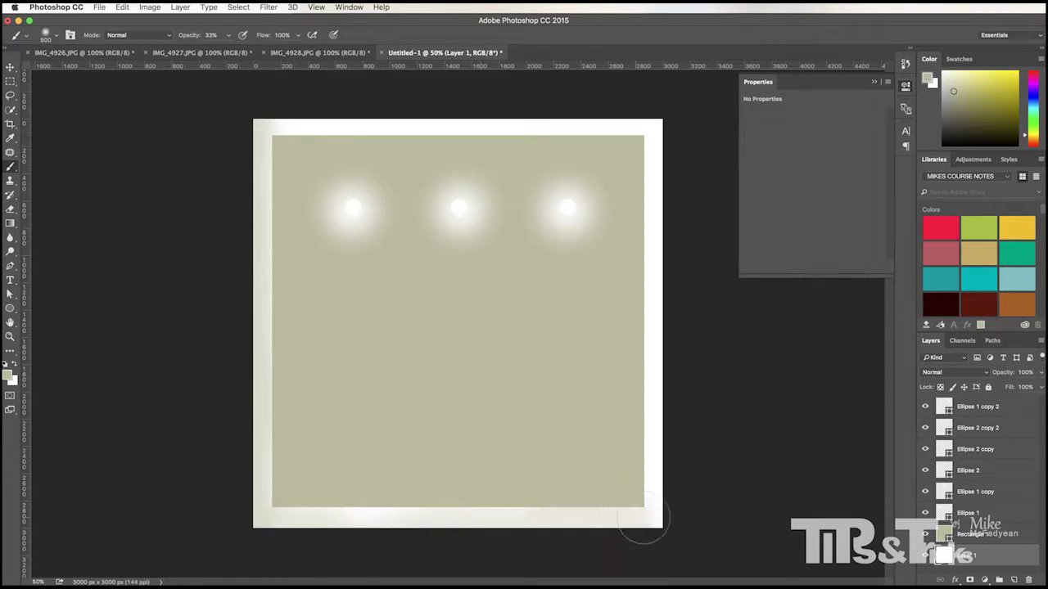
pyautogui.moveTo(699, 459)
pyautogui.mouseDown()
pyautogui.moveTo(669, 287)
pyautogui.moveTo(661, 145)
pyautogui.moveTo(613, 110)
pyautogui.moveTo(437, 103)
pyautogui.mouseUp()
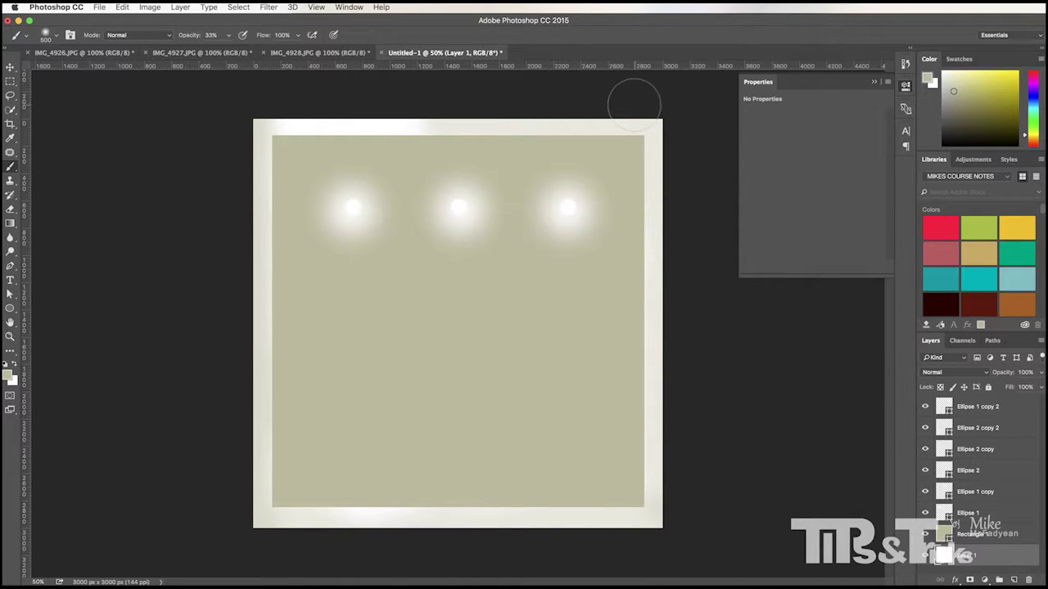
# Reduce the brush to 175 px and paint finer beige strokes along all sides of the white border.
pyautogui.press('[')
pyautogui.press('[')
pyautogui.press('[')
pyautogui.press('[')
pyautogui.press('[')
pyautogui.moveTo(682, 121); pyautogui.dragTo(202, 121)
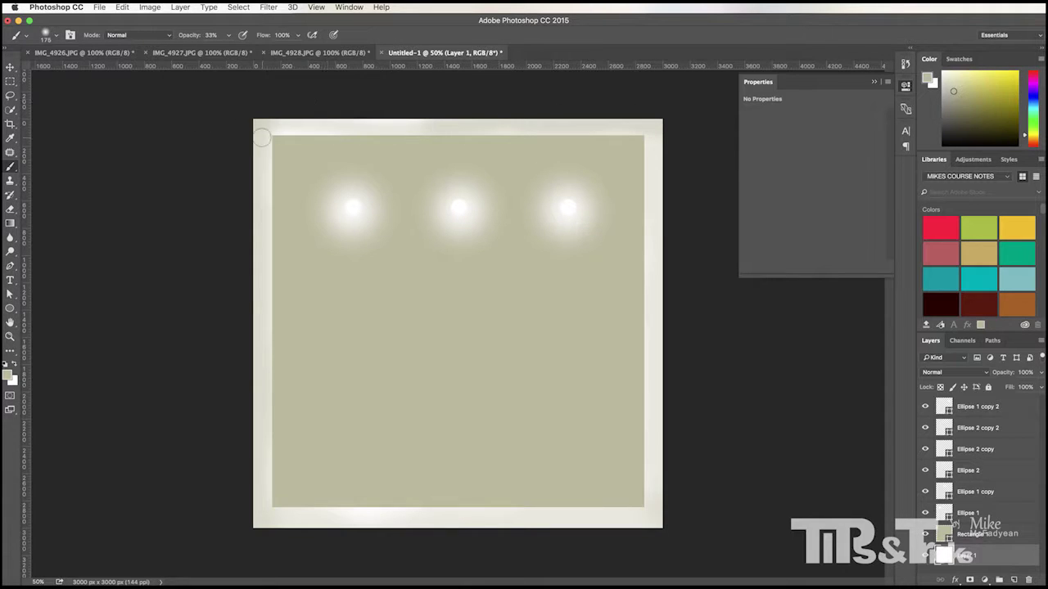
pyautogui.moveTo(255, 515)
pyautogui.mouseDown()
pyautogui.moveTo(259, 544)
pyautogui.moveTo(295, 524)
pyautogui.moveTo(401, 518)
pyautogui.moveTo(656, 514)
pyautogui.mouseUp()
pyautogui.moveTo(663, 475)
pyautogui.mouseDown()
pyautogui.moveTo(672, 318)
pyautogui.moveTo(662, 243)
pyautogui.moveTo(655, 307)
pyautogui.moveTo(667, 424)
pyautogui.mouseUp()
pyautogui.moveTo(669, 177)
pyautogui.mouseDown()
pyautogui.moveTo(656, 237)
pyautogui.moveTo(655, 177)
pyautogui.moveTo(658, 292)
pyautogui.moveTo(659, 122)
pyautogui.moveTo(659, 229)
pyautogui.mouseUp()
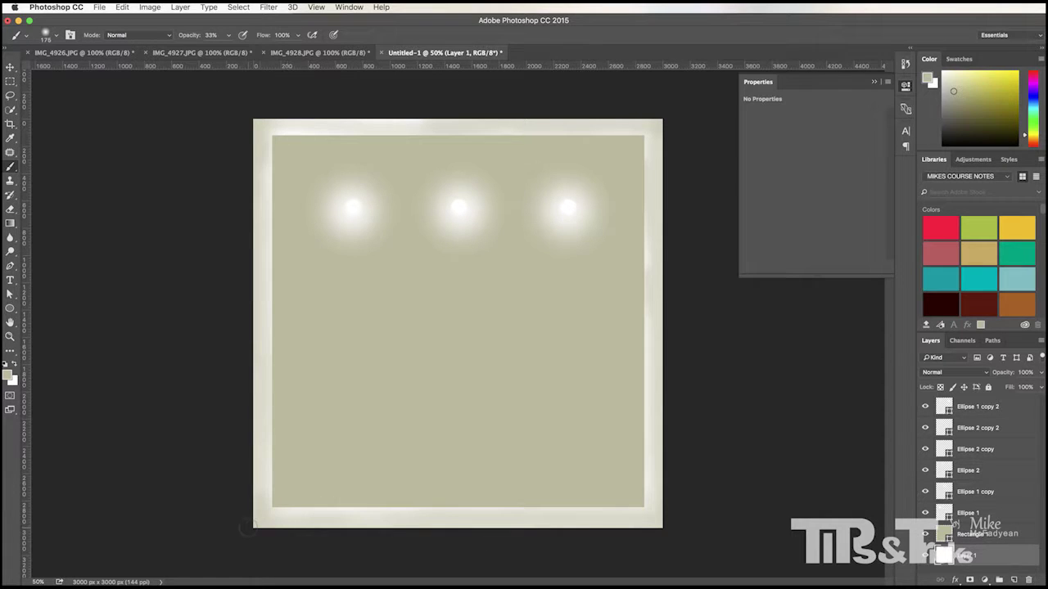
# Save the artwork as a JPEG named Ceiling in the images folder at maximum quality 12.
pyautogui.click(97, 8)
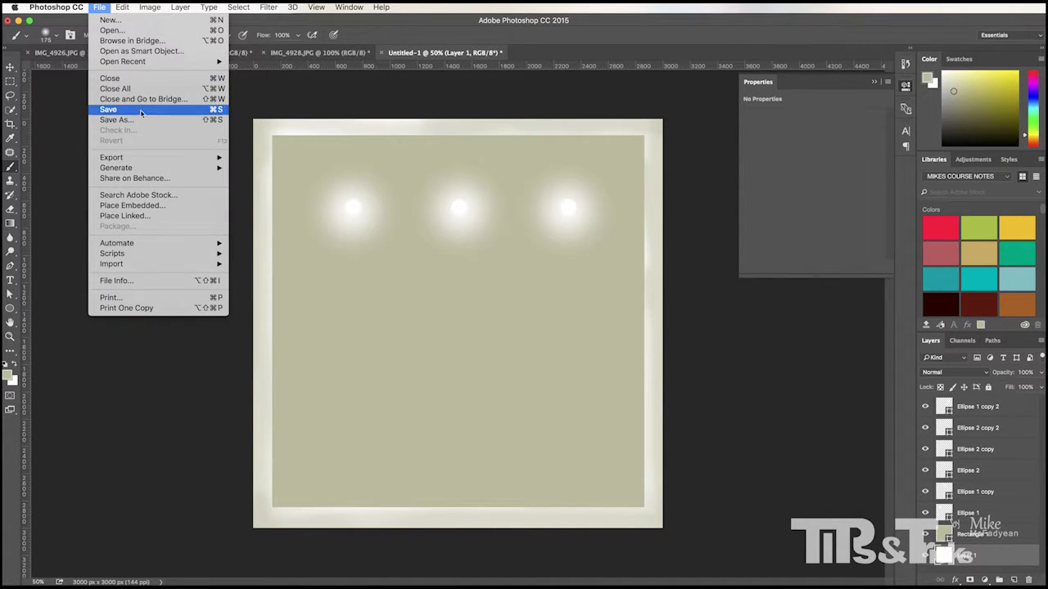
pyautogui.click(400, 223)
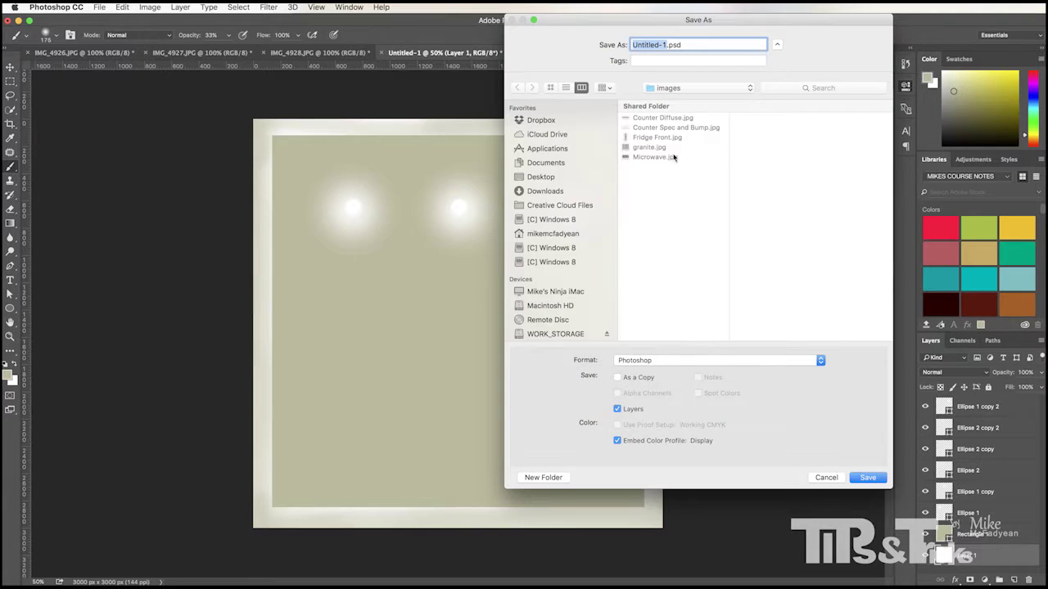
pyautogui.write('Ceiling')
pyautogui.click(738, 366)
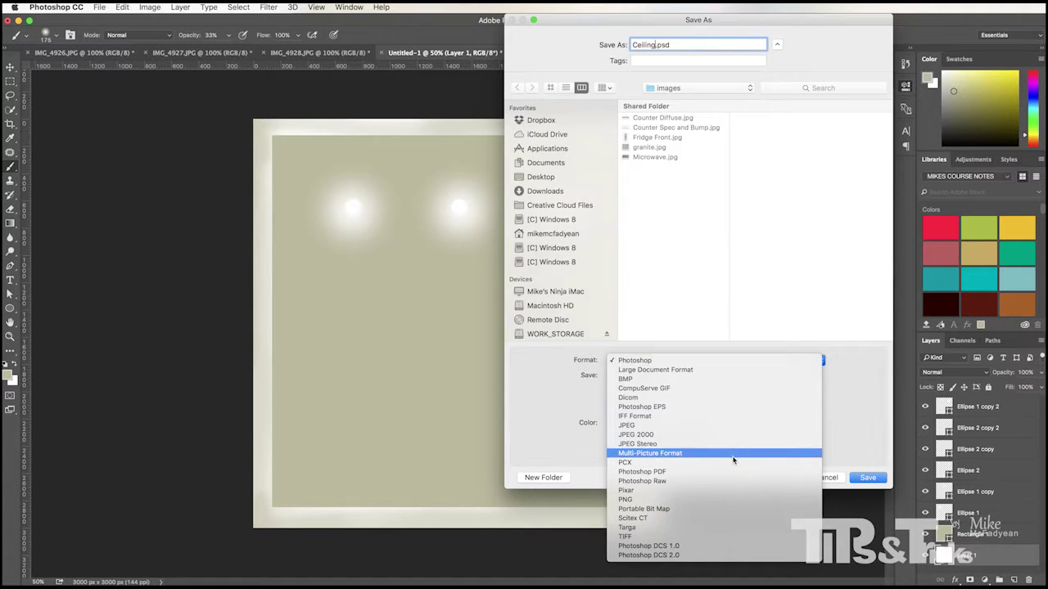
pyautogui.click(729, 428)
pyautogui.click(865, 479)
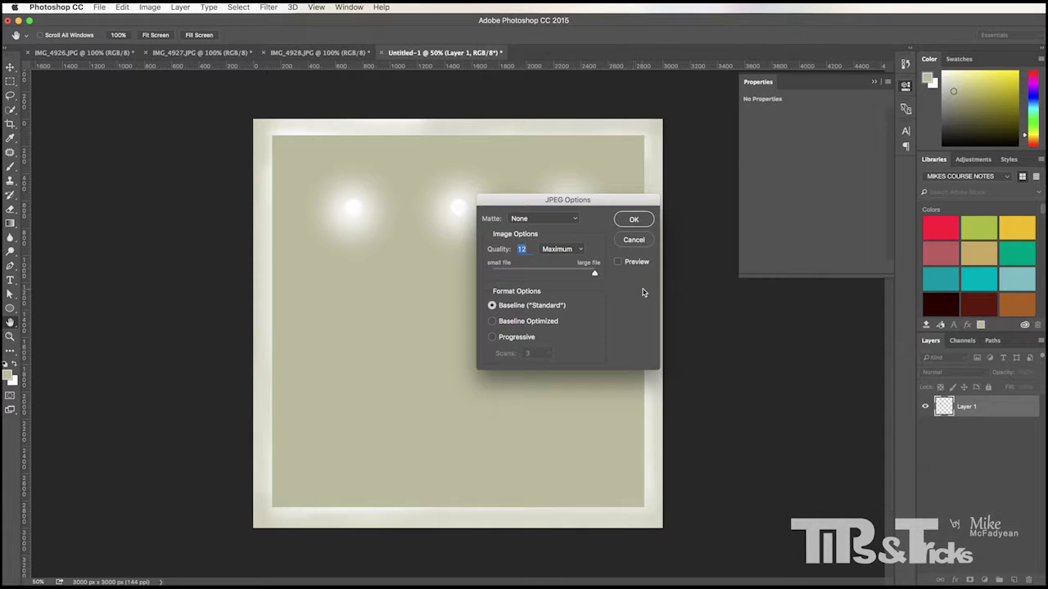
pyautogui.press('Return')
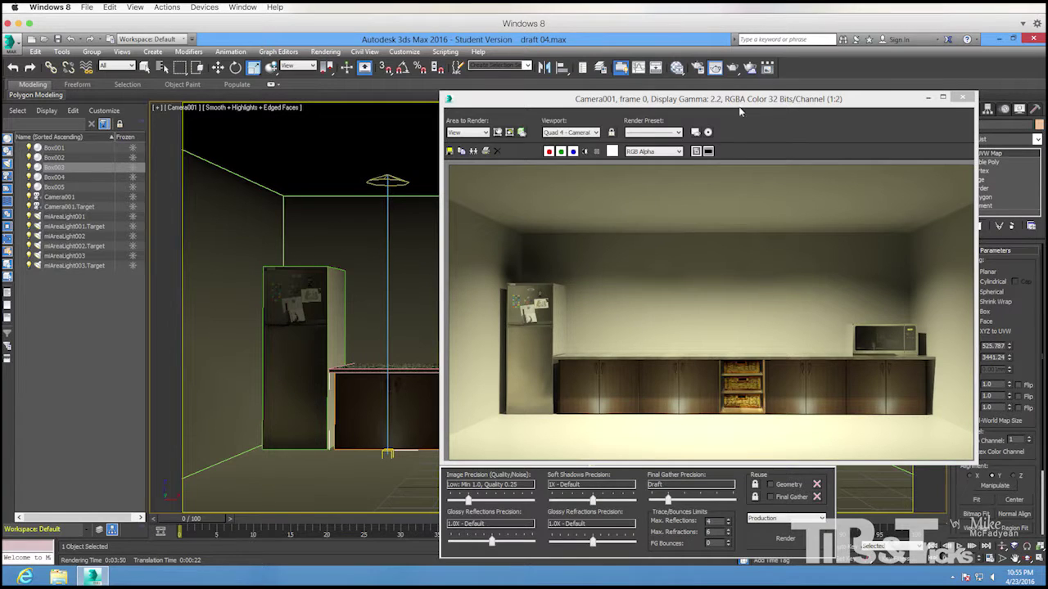
# Switch to 3ds Max, close the rendered frame and select the room box Box001.
pyautogui.click(962, 97)
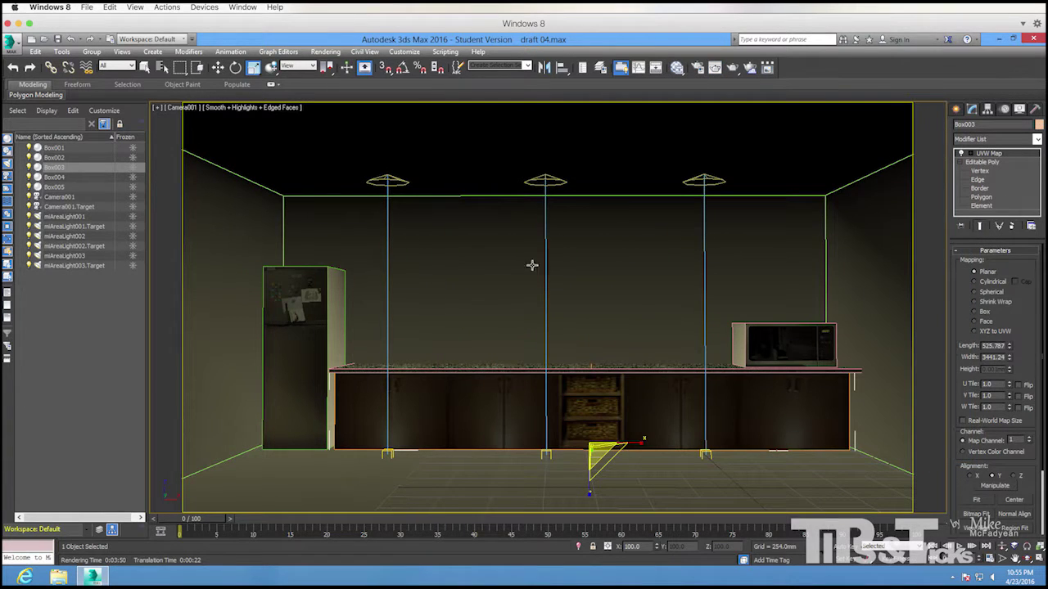
pyautogui.click(613, 164)
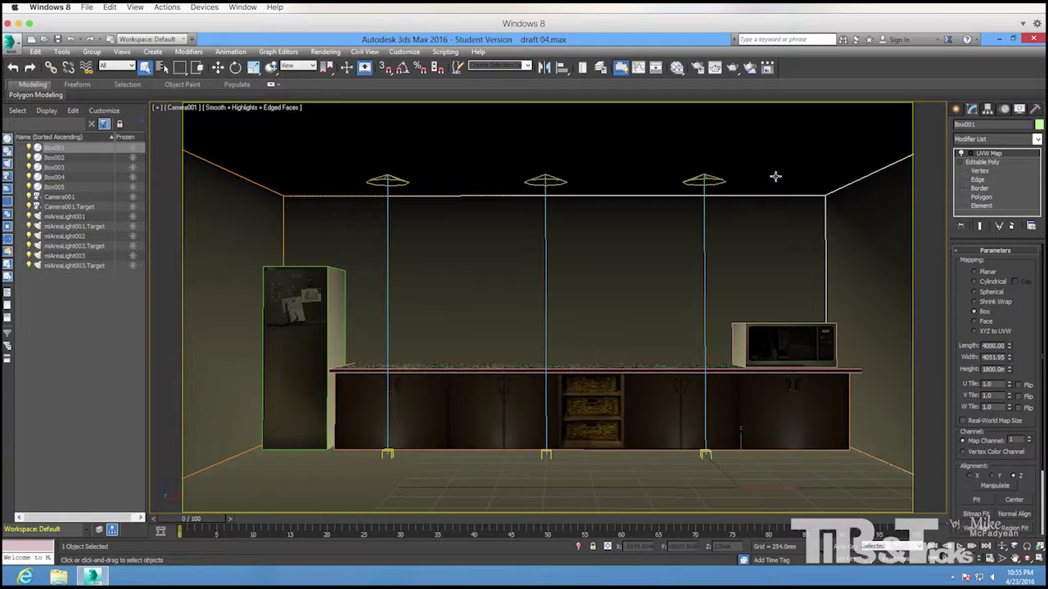
pyautogui.press('q')
pyautogui.press('n')
pyautogui.press('m')
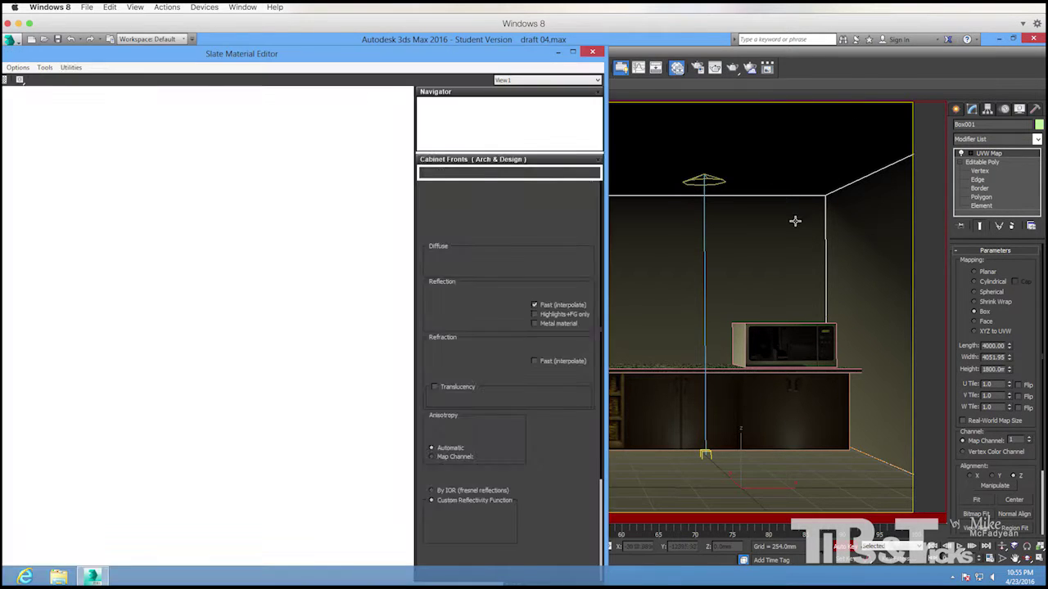
pyautogui.click(581, 61)
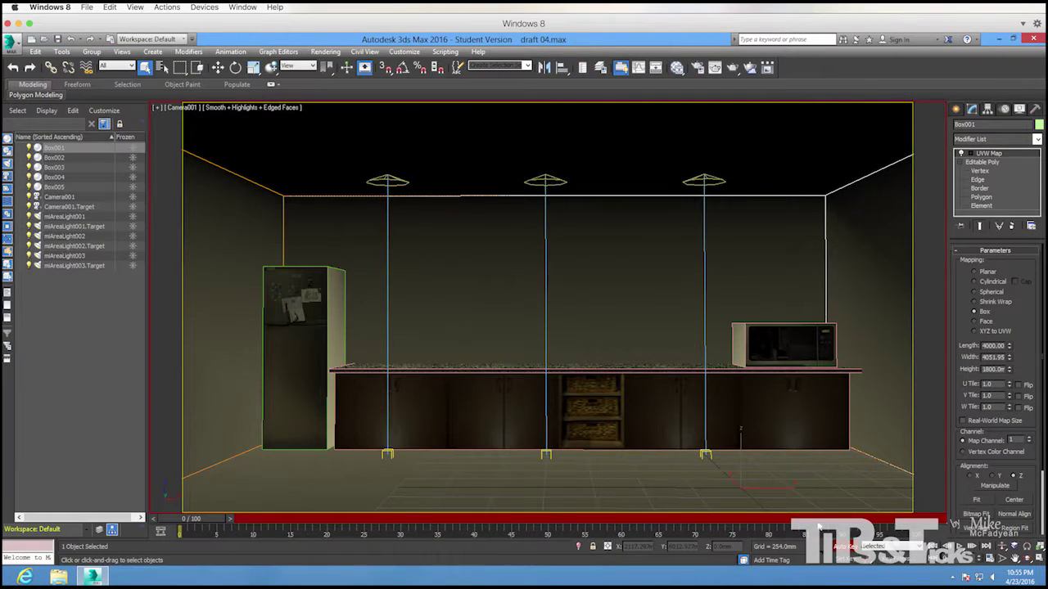
pyautogui.click(835, 543)
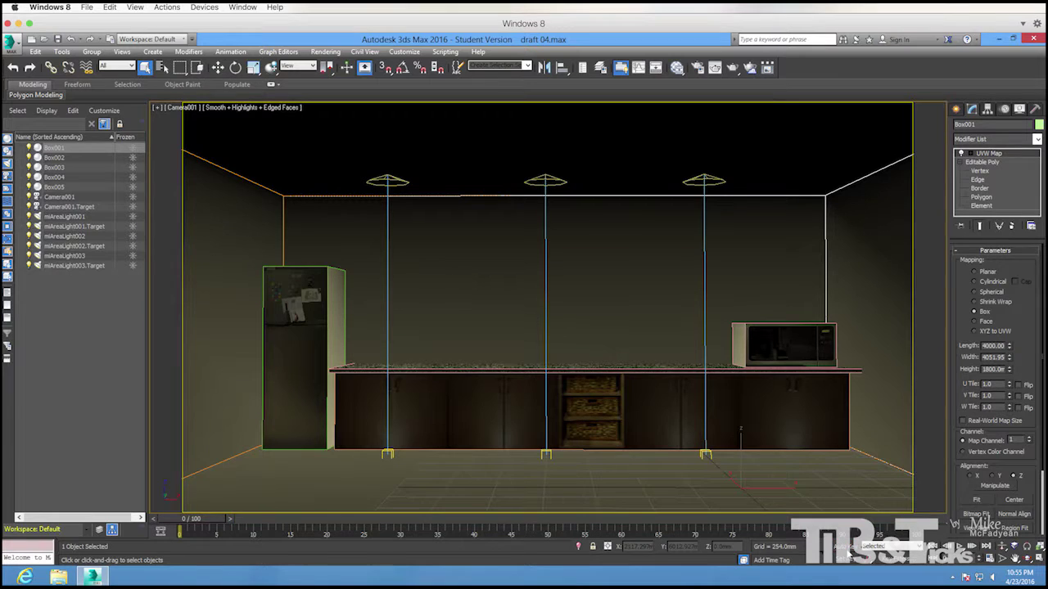
# Open the Ceiling sub-material of the Room material in the Slate Material Editor and apply the Matte Finish template.
pyautogui.click(676, 69)
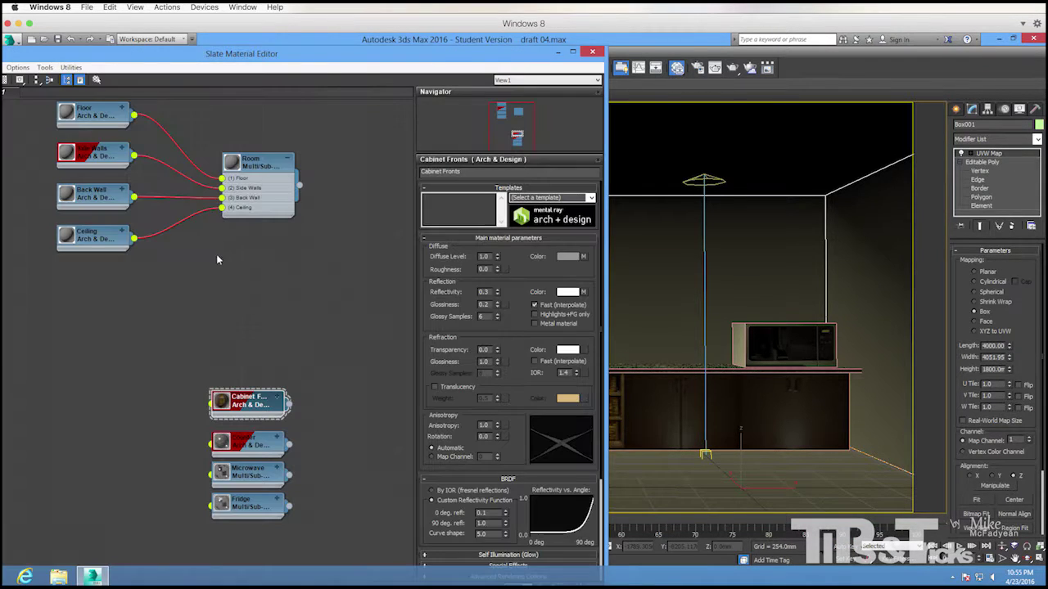
pyautogui.moveTo(250, 179); pyautogui.dragTo(239, 261)
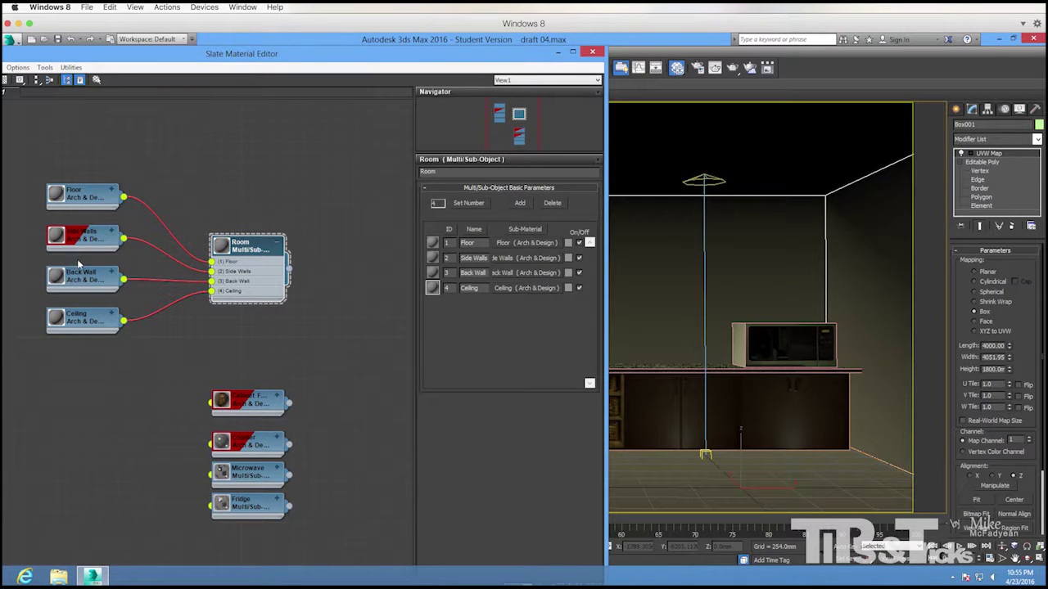
pyautogui.doubleClick(83, 318)
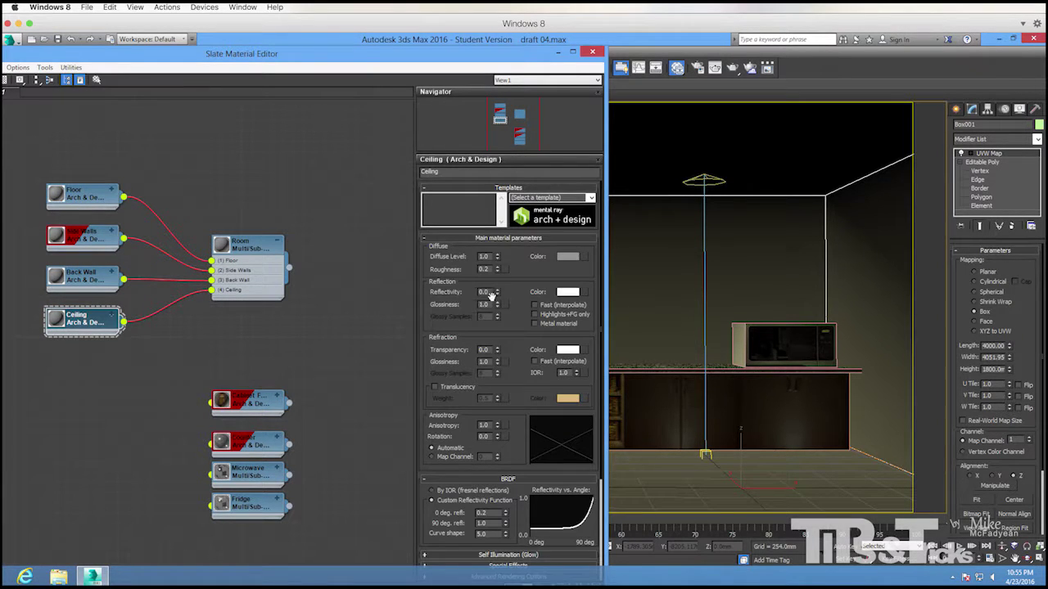
pyautogui.click(587, 197)
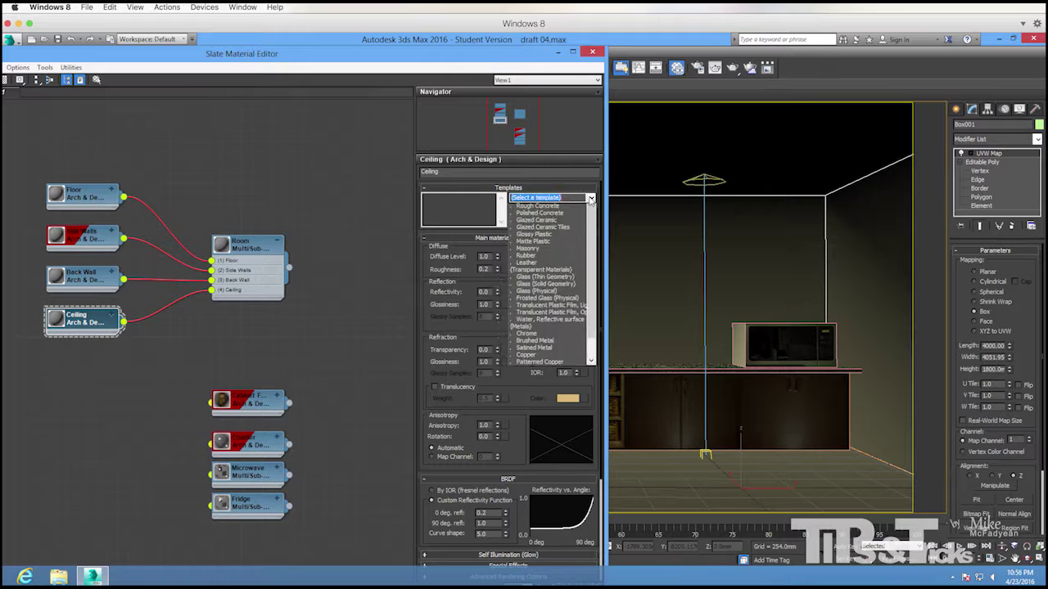
pyautogui.click(573, 218)
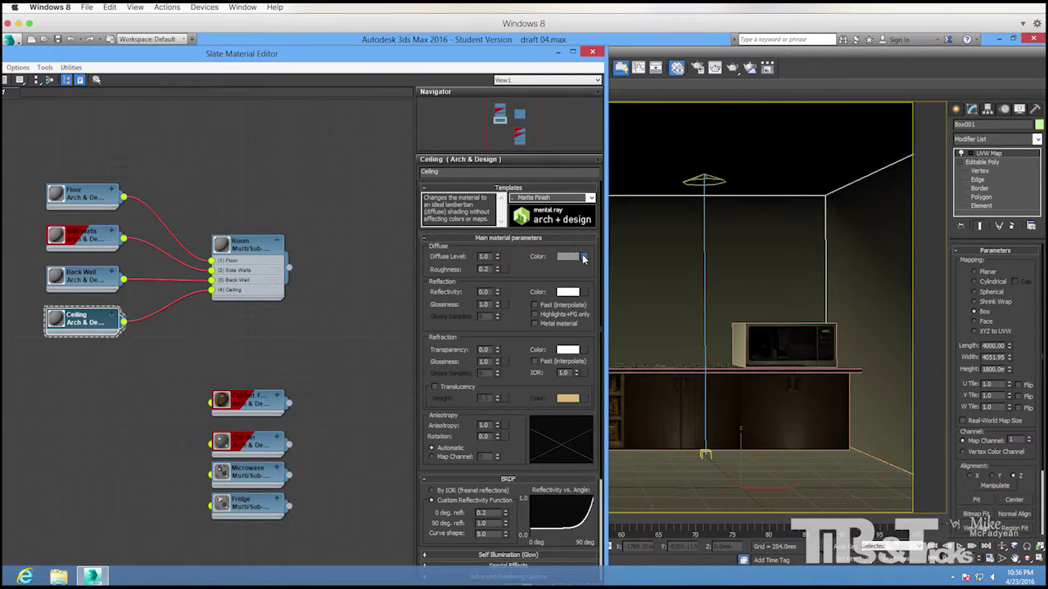
# Assign the Ceiling JPG as a Bitmap map to the Ceiling material's diffuse colour, and close the material editor.
pyautogui.click(583, 257)
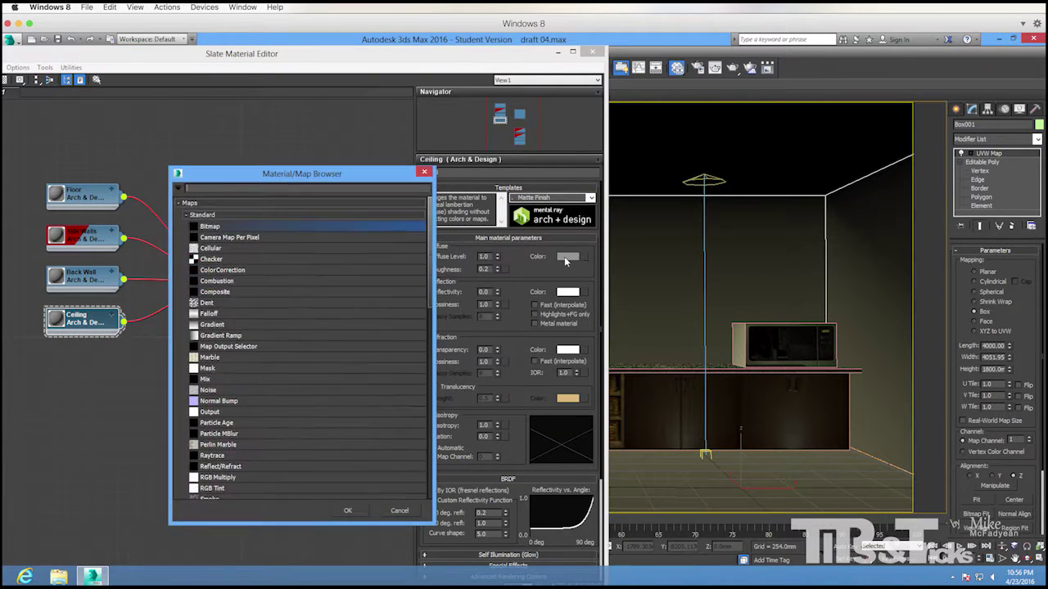
pyautogui.doubleClick(251, 229)
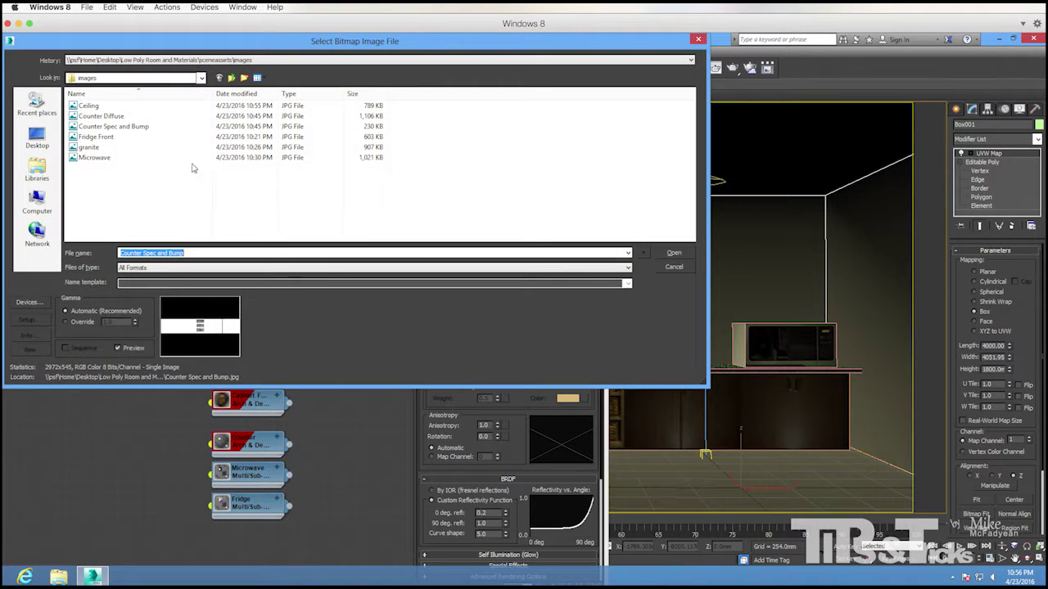
pyautogui.doubleClick(116, 106)
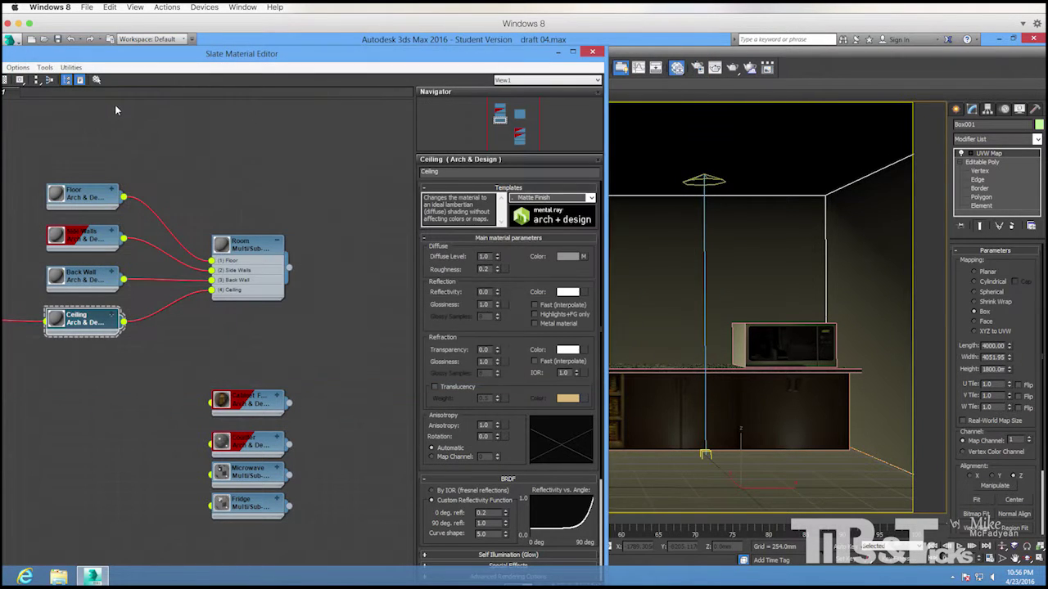
pyautogui.moveTo(17, 55); pyautogui.dragTo(129, 61)
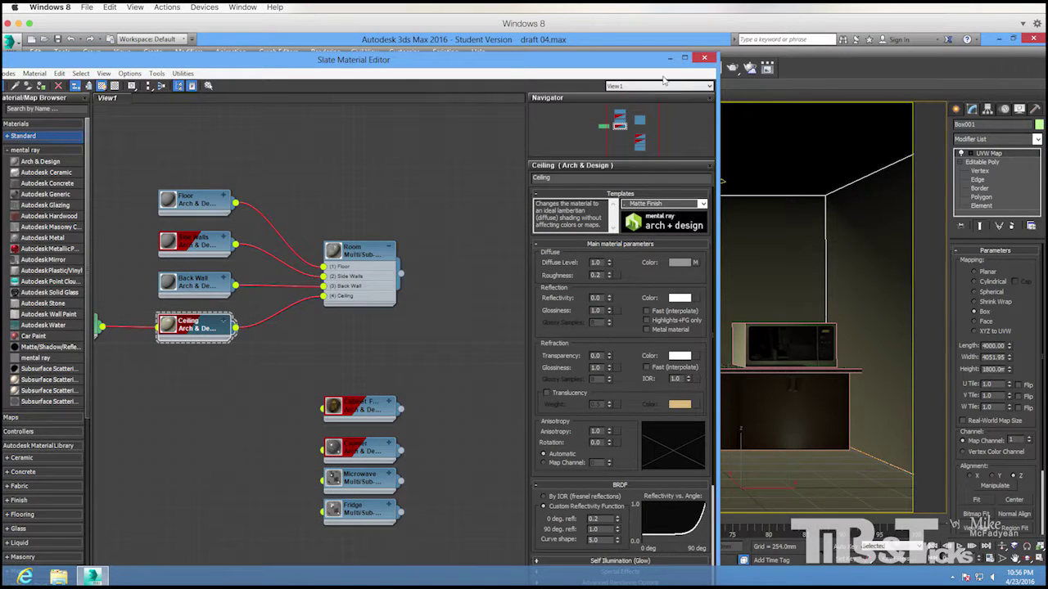
pyautogui.click(706, 58)
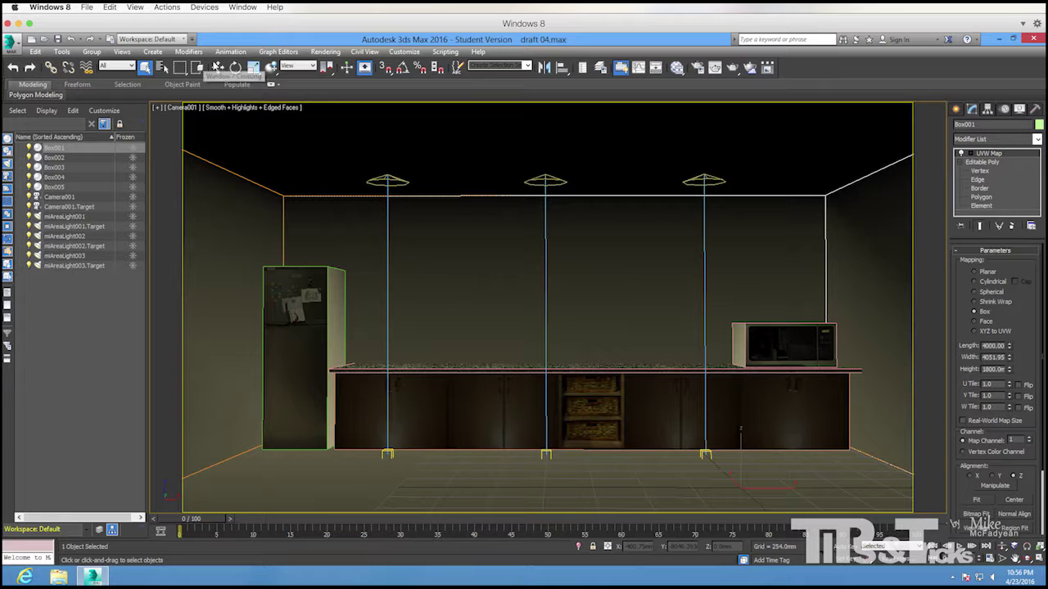
# Run a test render of the Camera001 view and cancel it early.
pyautogui.click(326, 51)
pyautogui.click(333, 65)
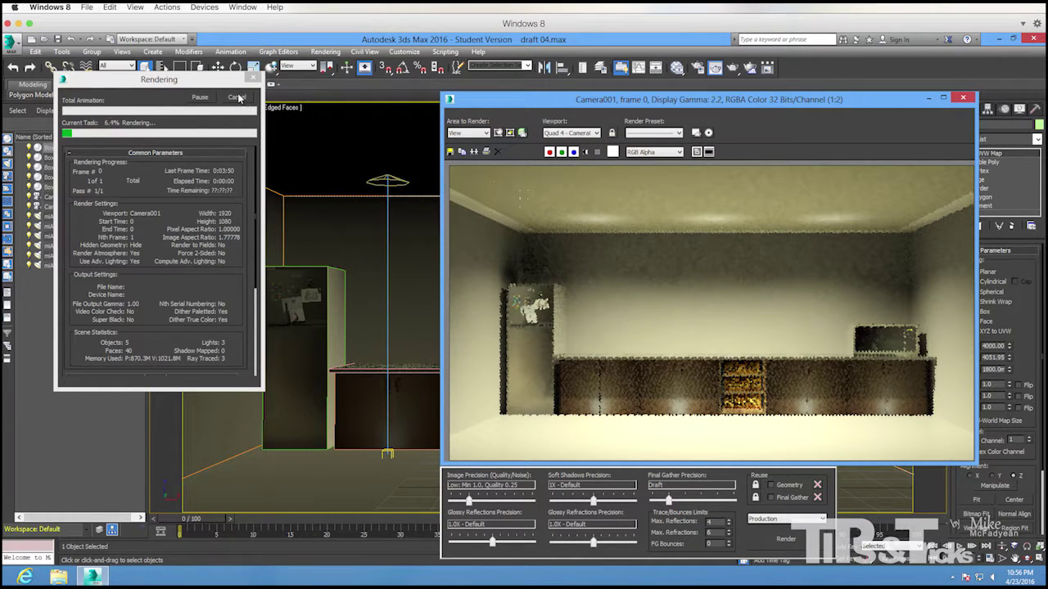
pyautogui.click(237, 97)
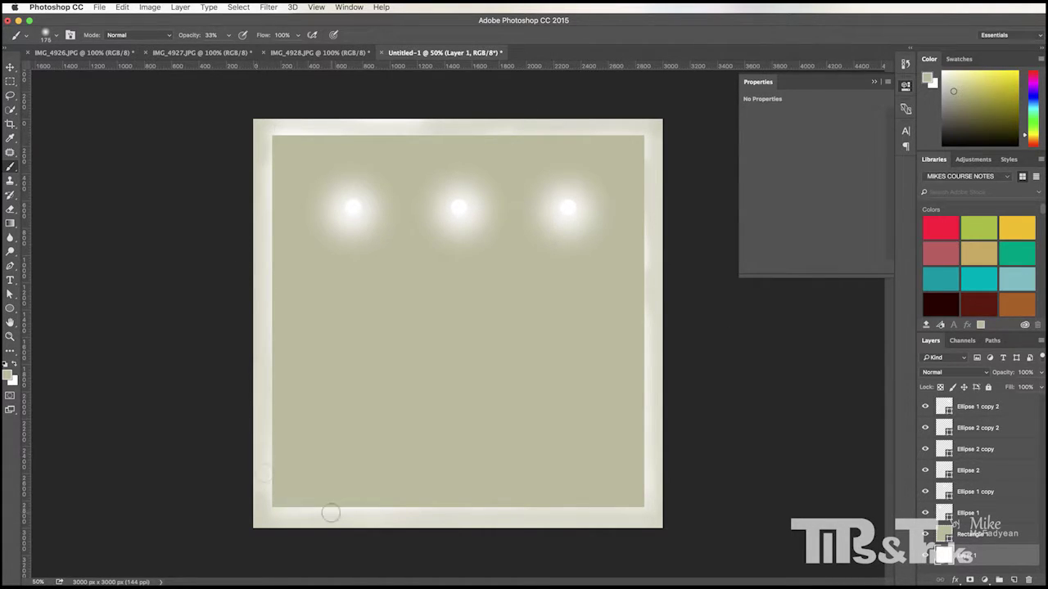
# Fill a new layer above Rectangle 1 with white inside the rectangle's outline, and add another empty layer beneath it.
pyautogui.click(992, 536)
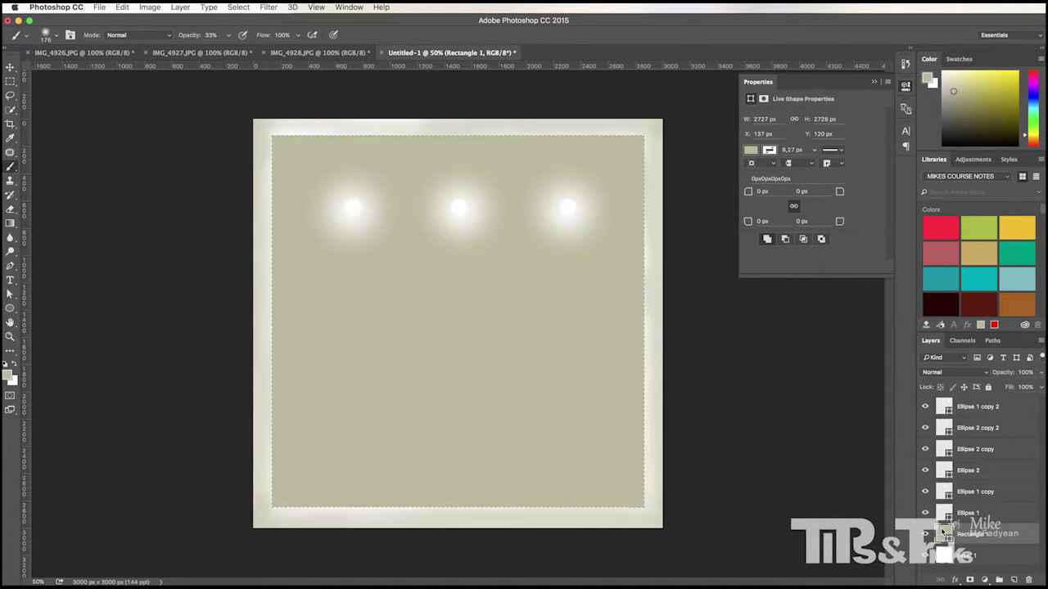
pyautogui.click(1016, 579)
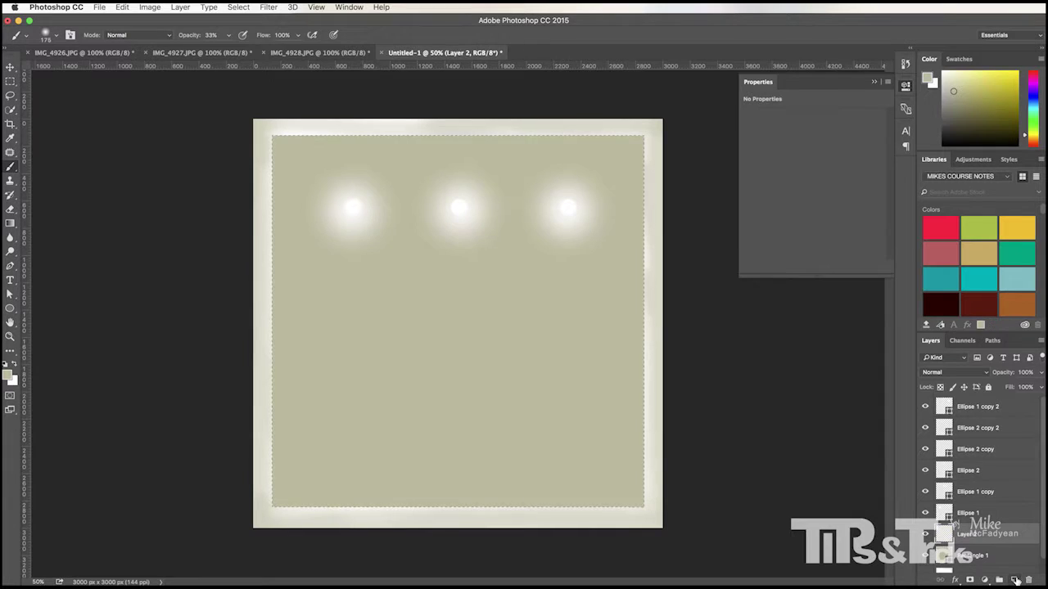
pyautogui.click(122, 6)
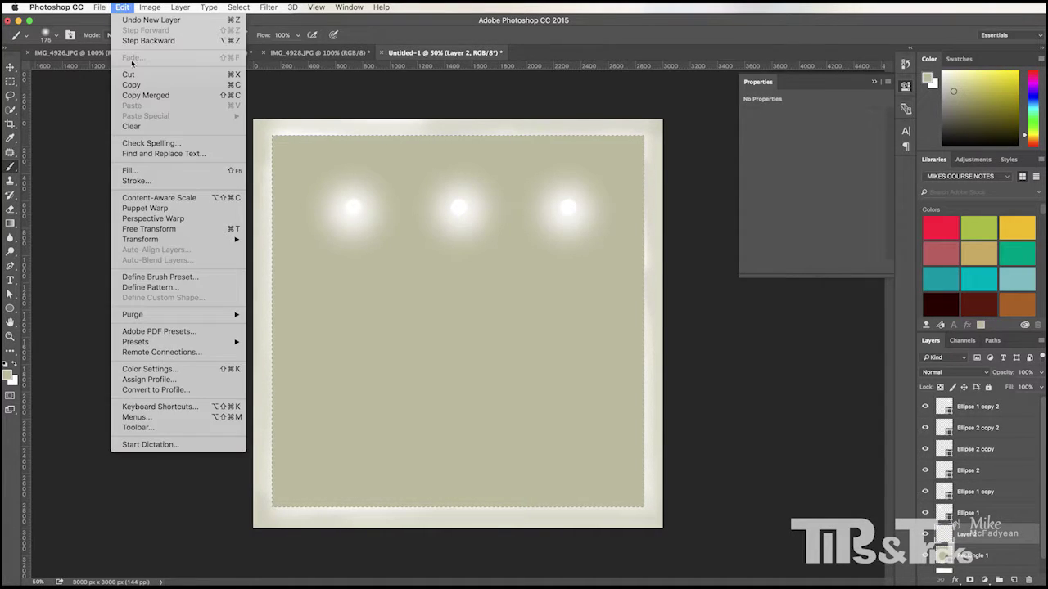
pyautogui.click(199, 171)
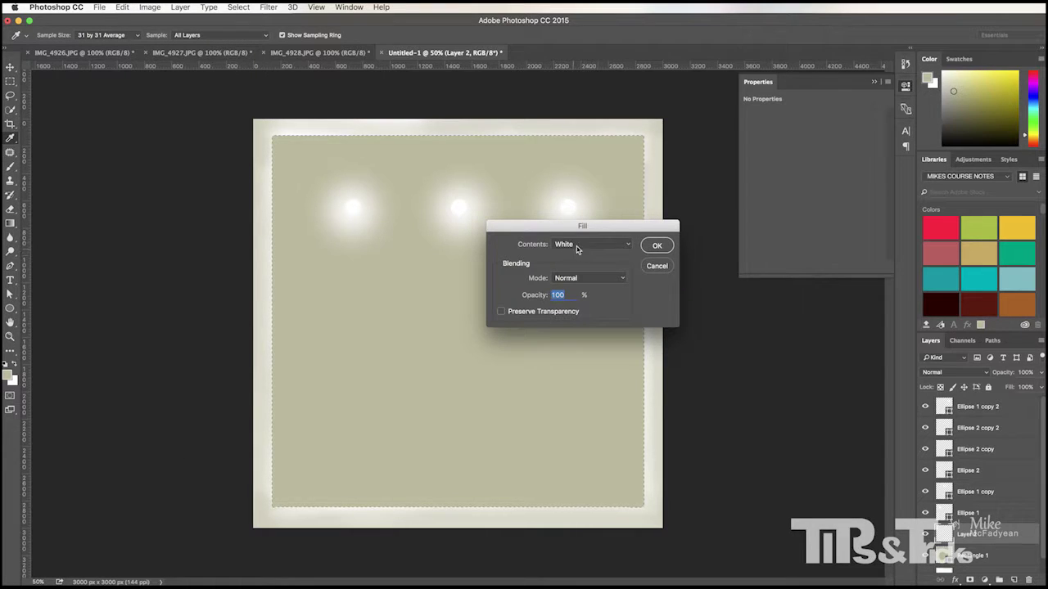
pyautogui.click(656, 245)
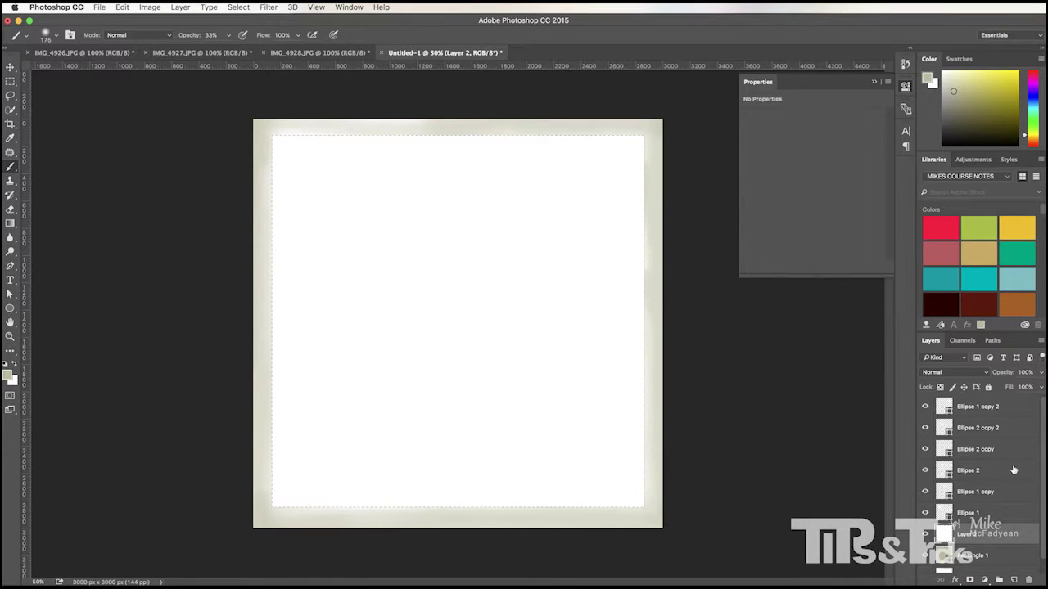
pyautogui.press('super+s')
pyautogui.click(825, 490)
pyautogui.click(1015, 580)
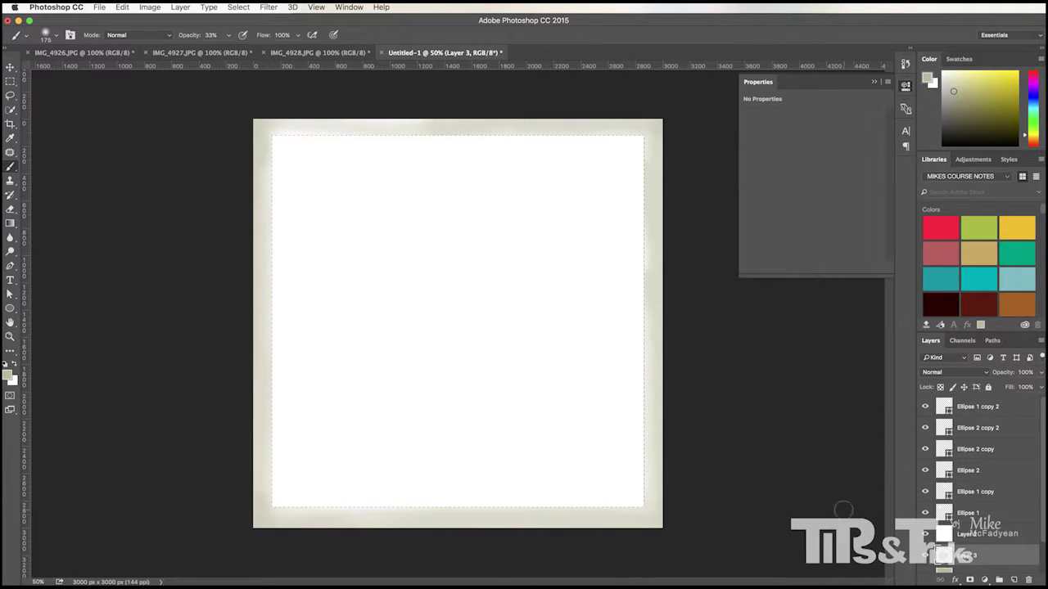
# Try to fill the empty Layer 3 with black while the rectangular selection is active, then clear the selection.
pyautogui.click(123, 6)
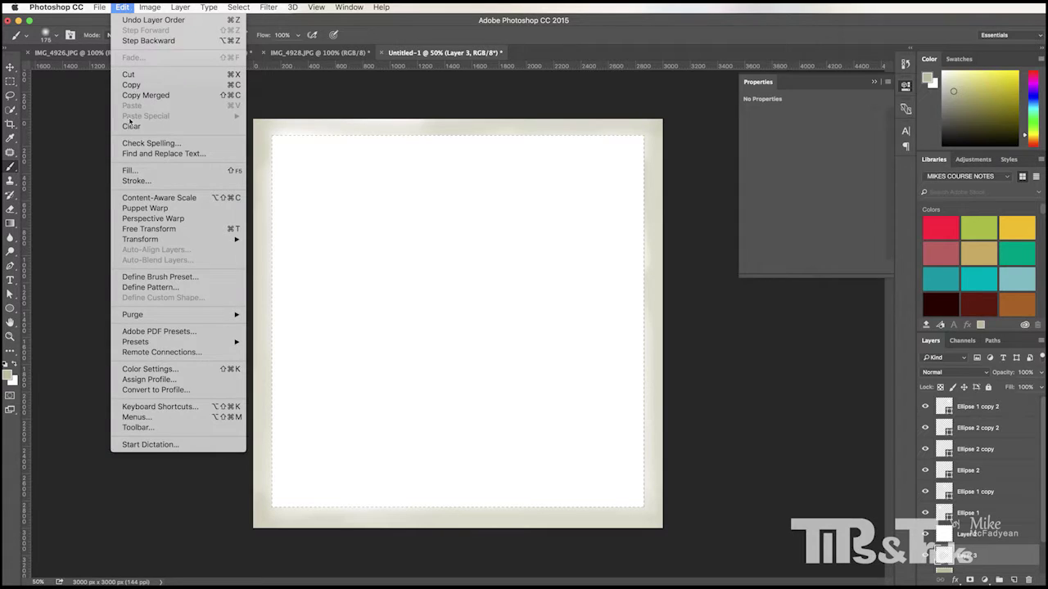
pyautogui.click(130, 170)
pyautogui.click(581, 244)
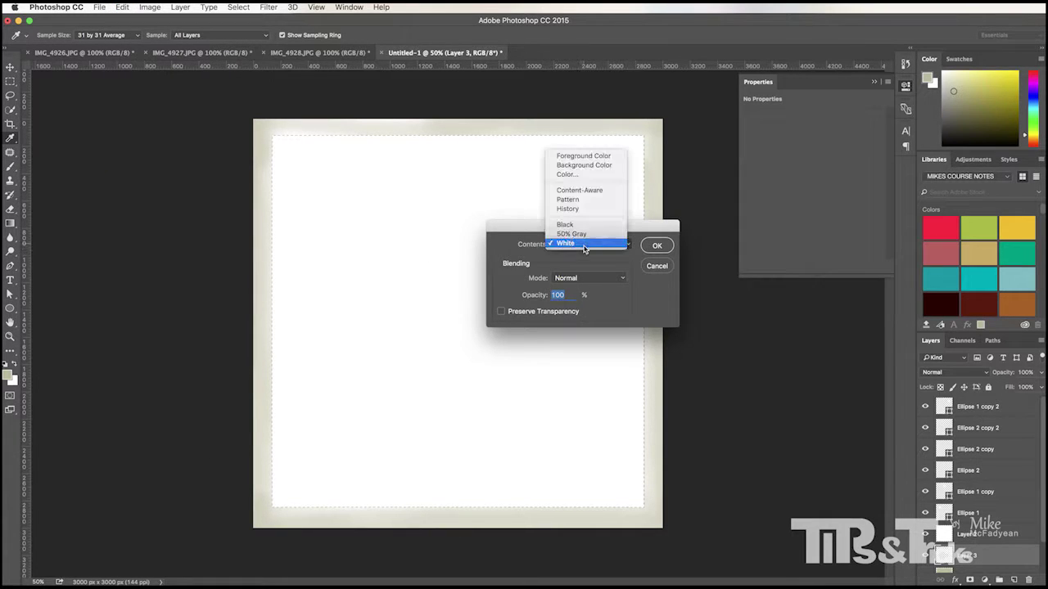
pyautogui.click(573, 227)
pyautogui.click(656, 245)
pyautogui.press('b')
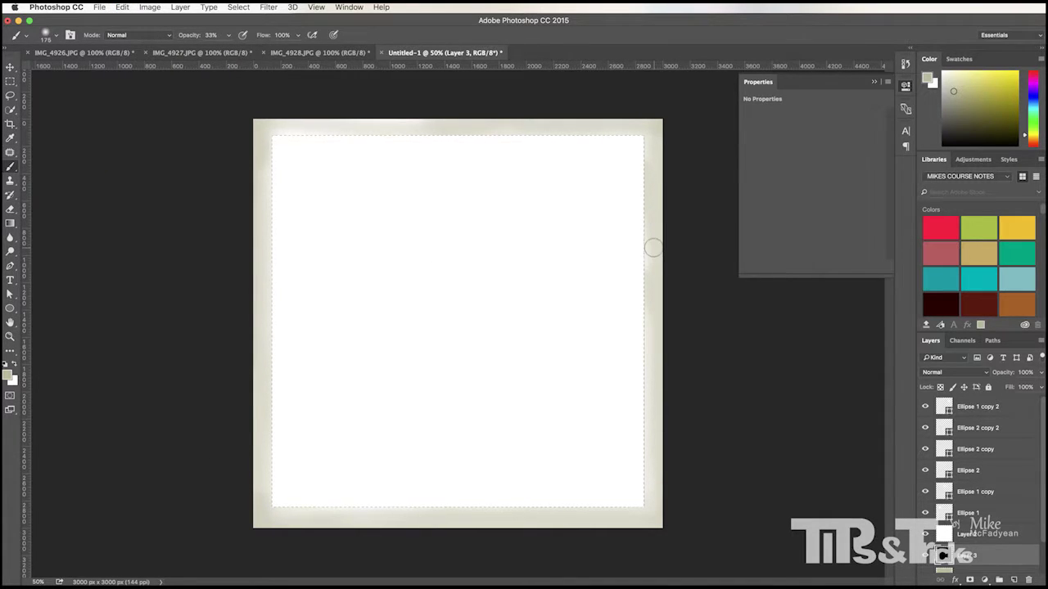
pyautogui.click(925, 534)
pyautogui.click(925, 533)
# Fill the whole of Layer 3 with black to make a border around the white square.
pyautogui.click(122, 6)
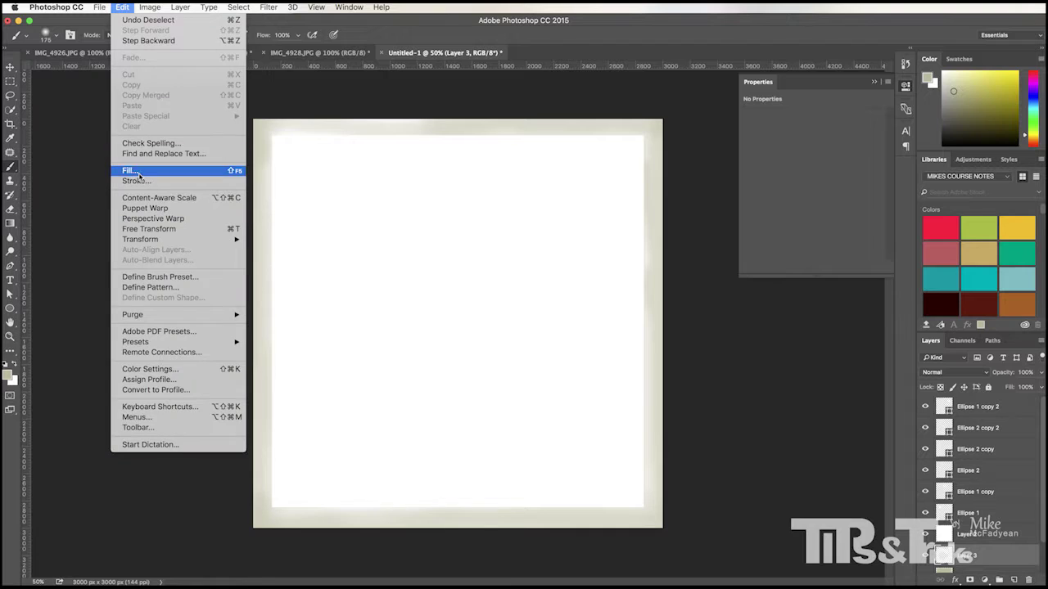
pyautogui.press('Return')
pyautogui.click(656, 246)
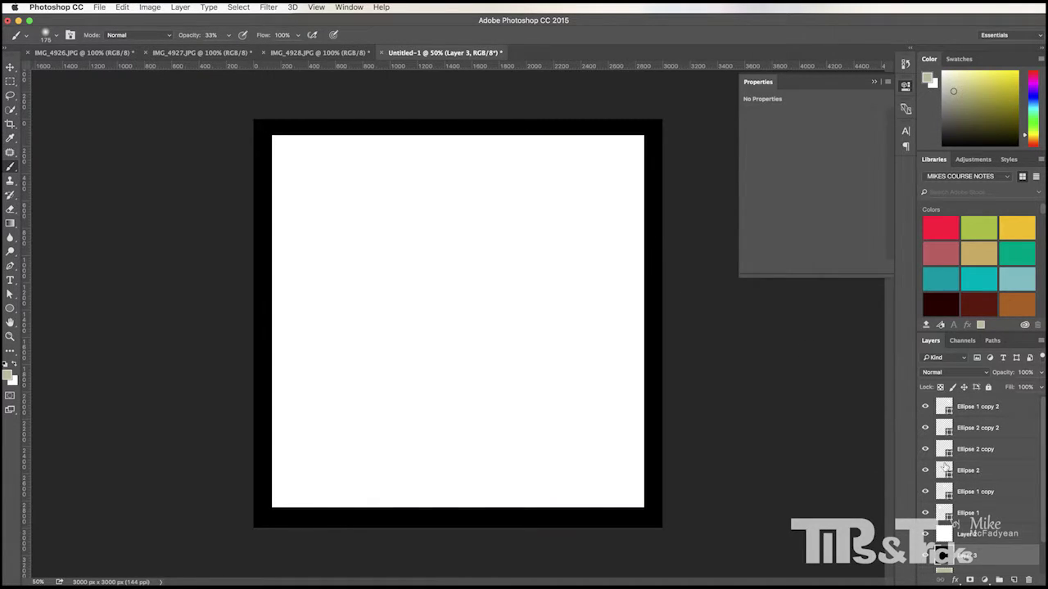
# Hide the white Layer 2 and toggle the upper ellipse layers one by one to identify glows and bulb circles.
pyautogui.click(925, 533)
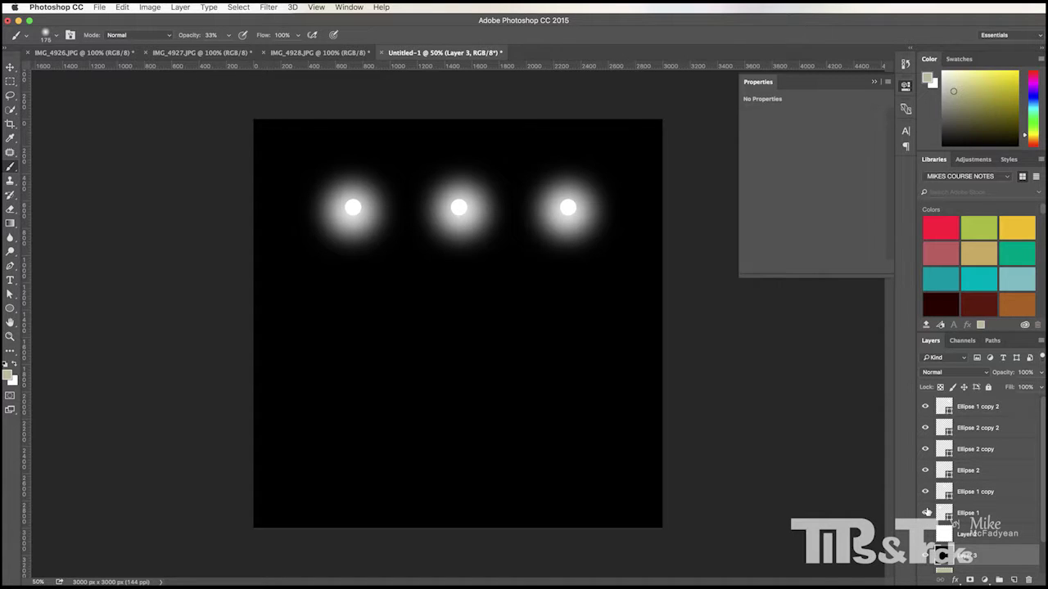
pyautogui.click(926, 408)
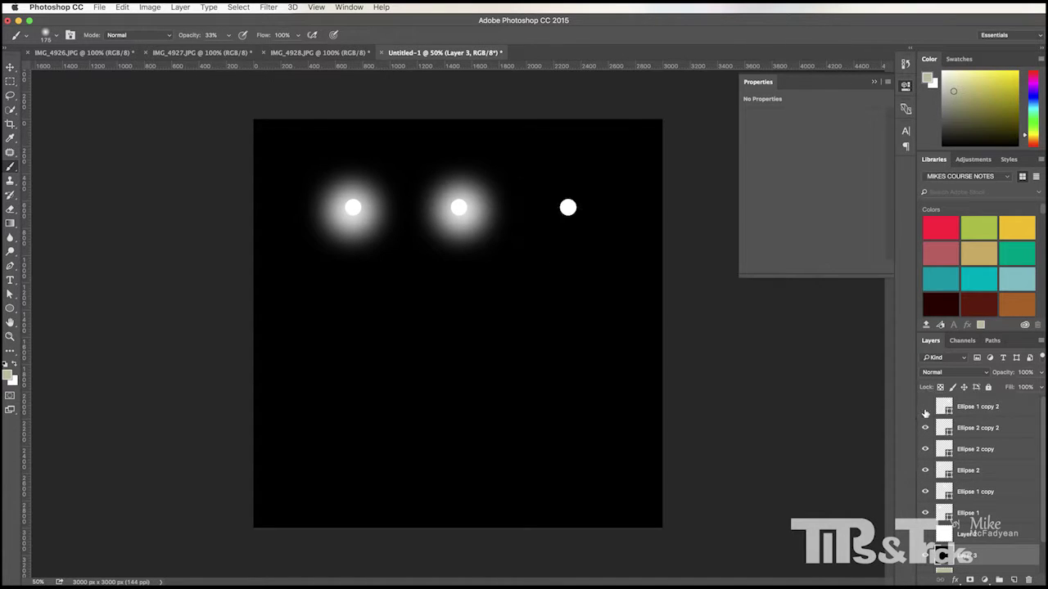
pyautogui.click(925, 407)
pyautogui.click(925, 429)
pyautogui.click(925, 428)
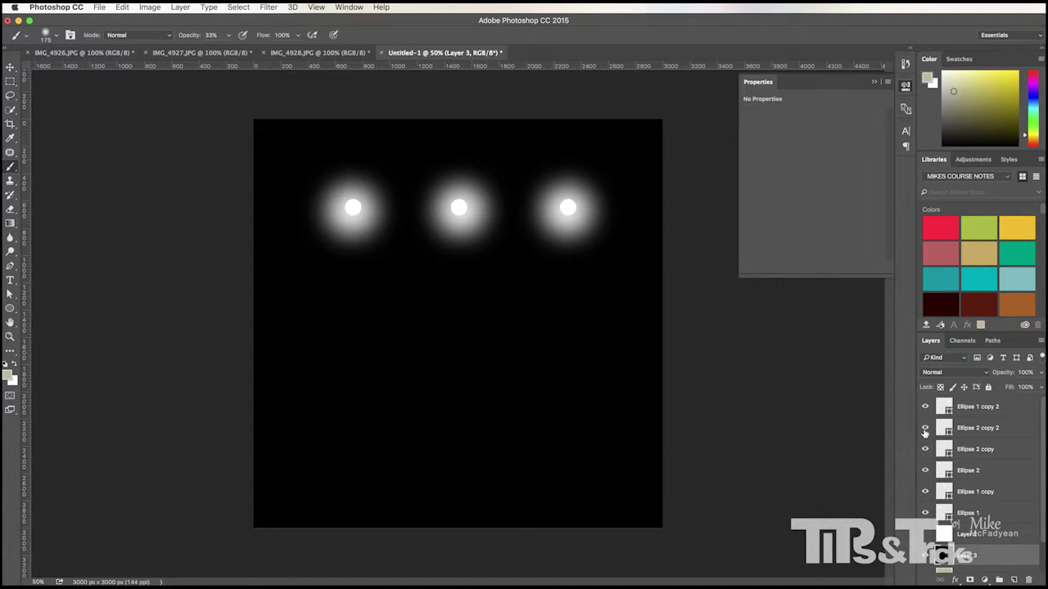
pyautogui.click(925, 449)
pyautogui.click(925, 449)
pyautogui.click(925, 472)
pyautogui.click(925, 471)
# Duplicate the three small bulb circle layers Ellipse 2, Ellipse 2 copy and Ellipse 2 copy 2 within the same document.
pyautogui.click(974, 473)
pyautogui.keyDown('shift'); pyautogui.click(974, 438); pyautogui.keyUp('shift')
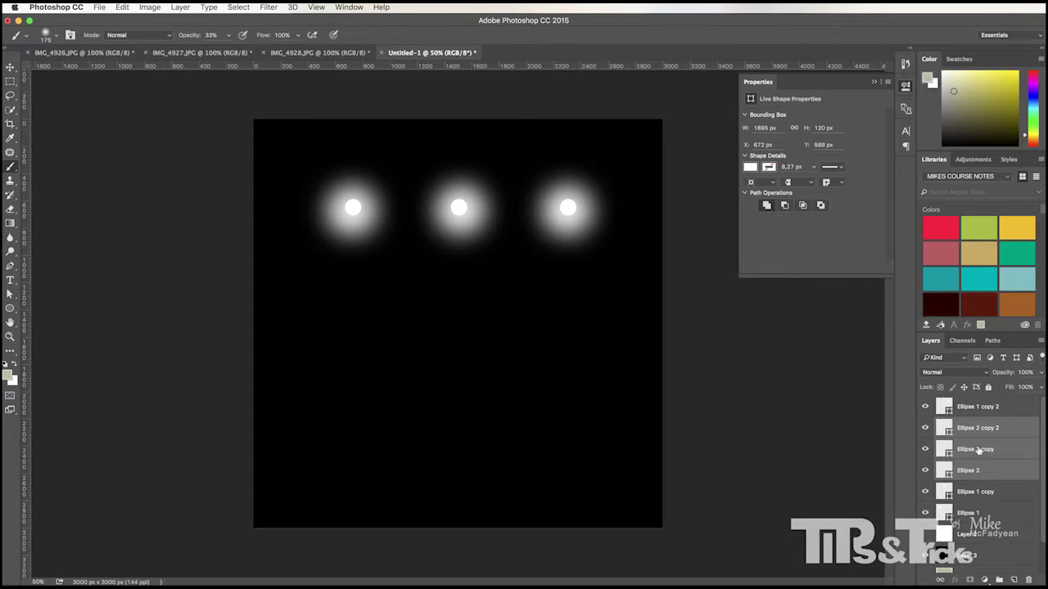
pyautogui.rightClick(1003, 455)
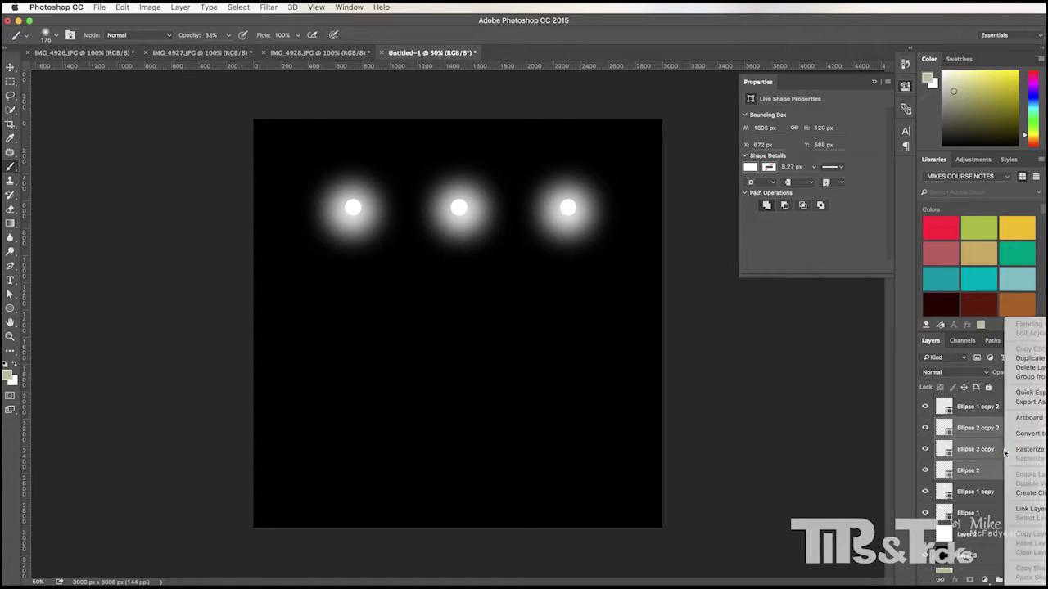
pyautogui.click(1030, 358)
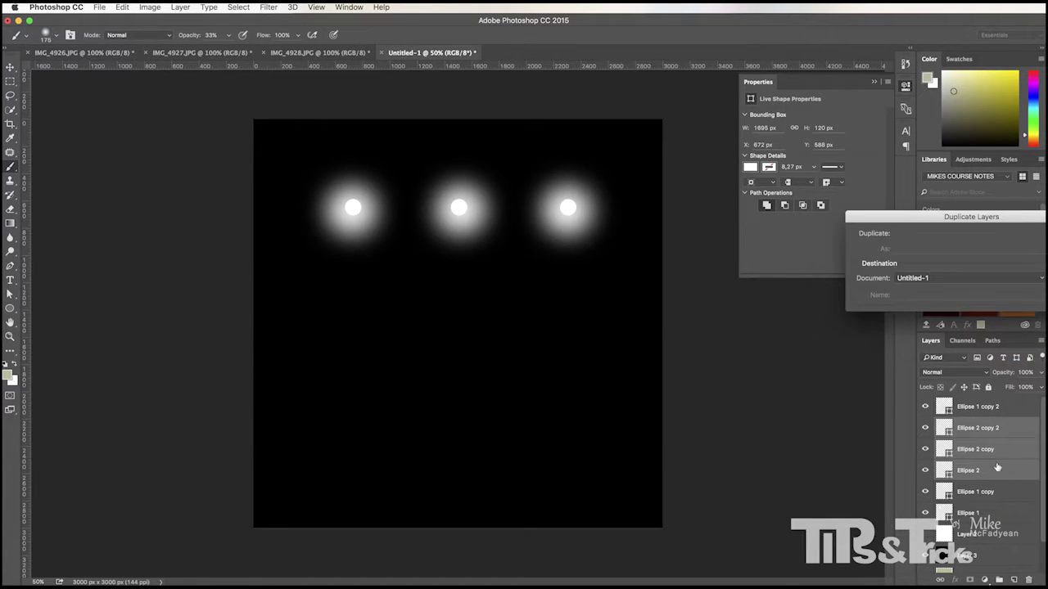
pyautogui.press('Return')
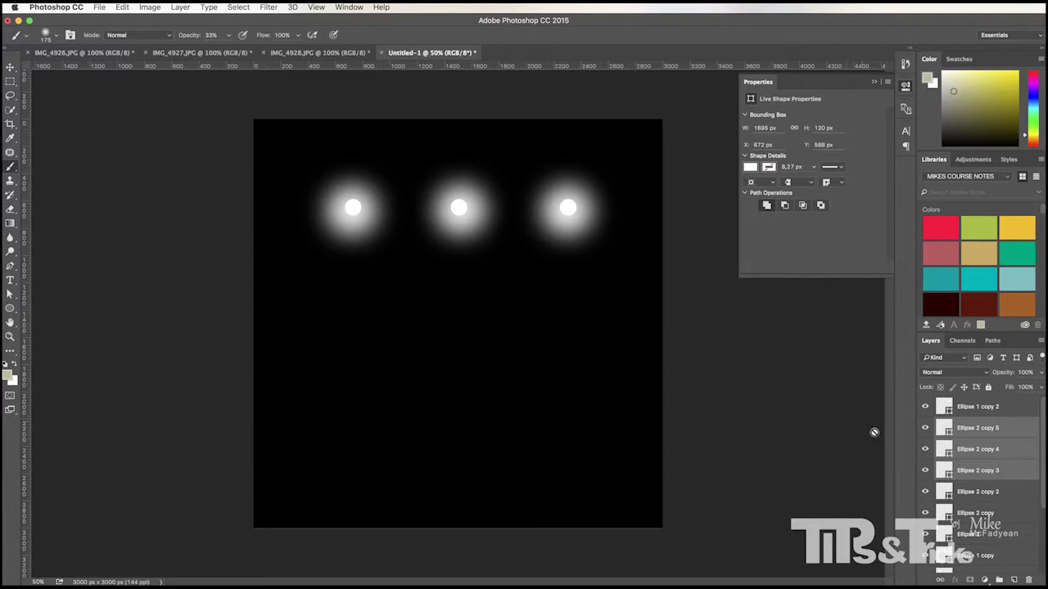
# Set the fill colour of Ellipse 2 copy 5 to black (000000).
pyautogui.doubleClick(943, 432)
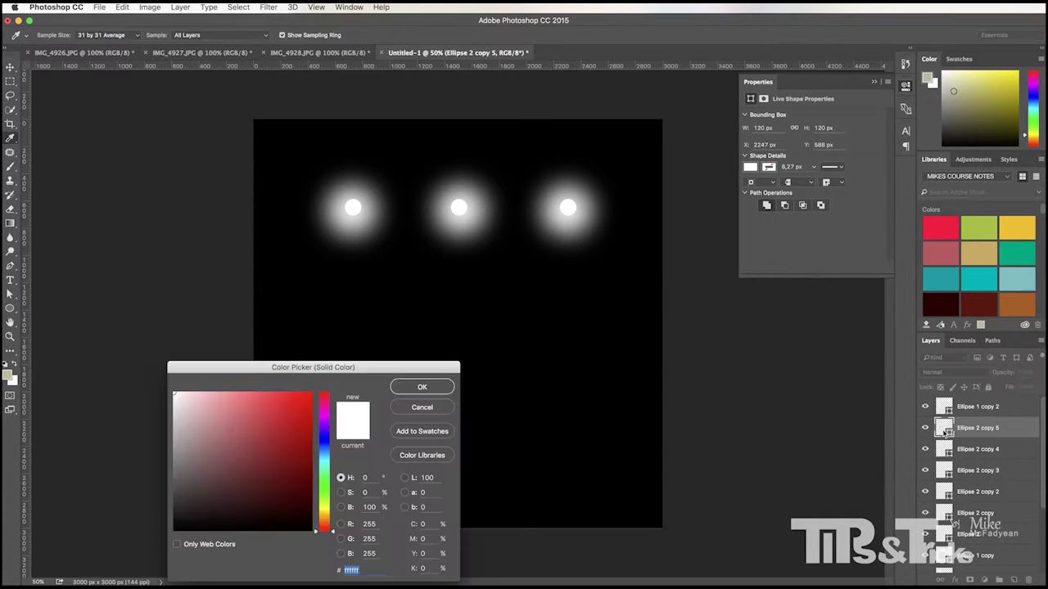
pyautogui.moveTo(251, 467); pyautogui.dragTo(248, 532)
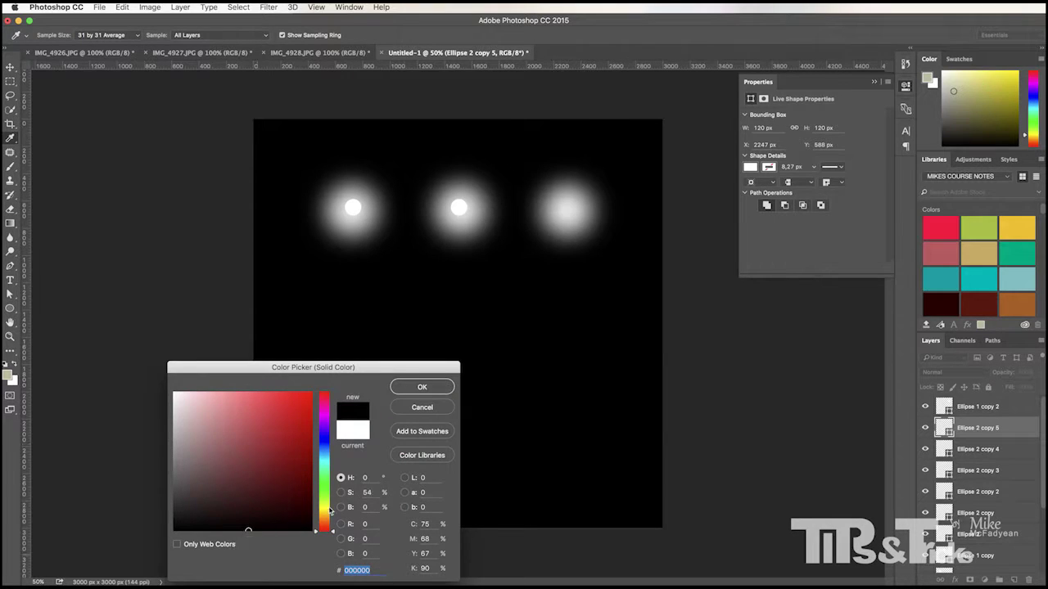
pyautogui.click(424, 390)
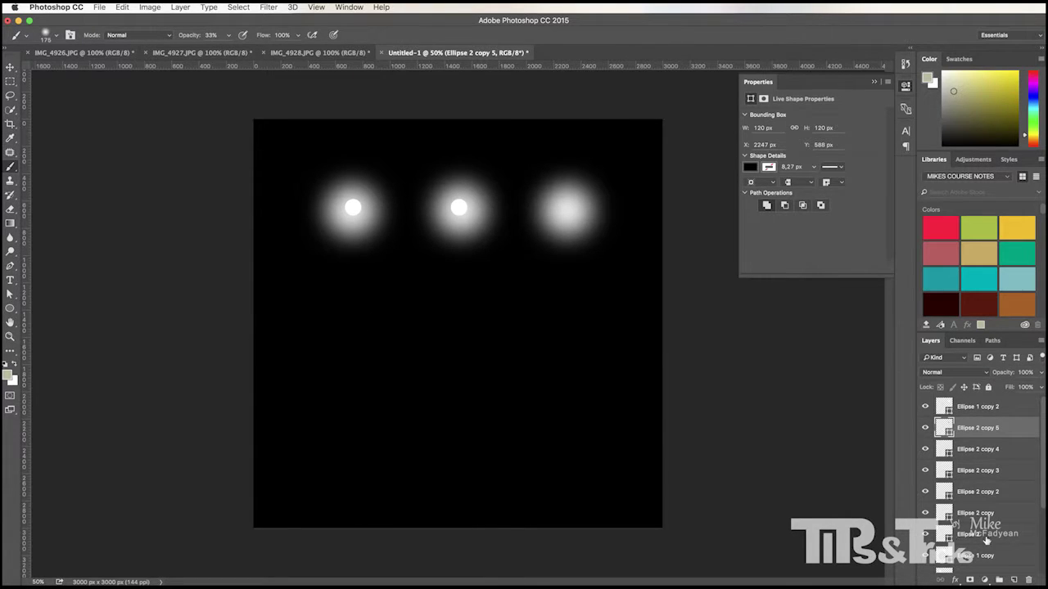
# Hide the glow layer Ellipse 1 copy 2 and show the white Layer 2 again.
pyautogui.click(924, 407)
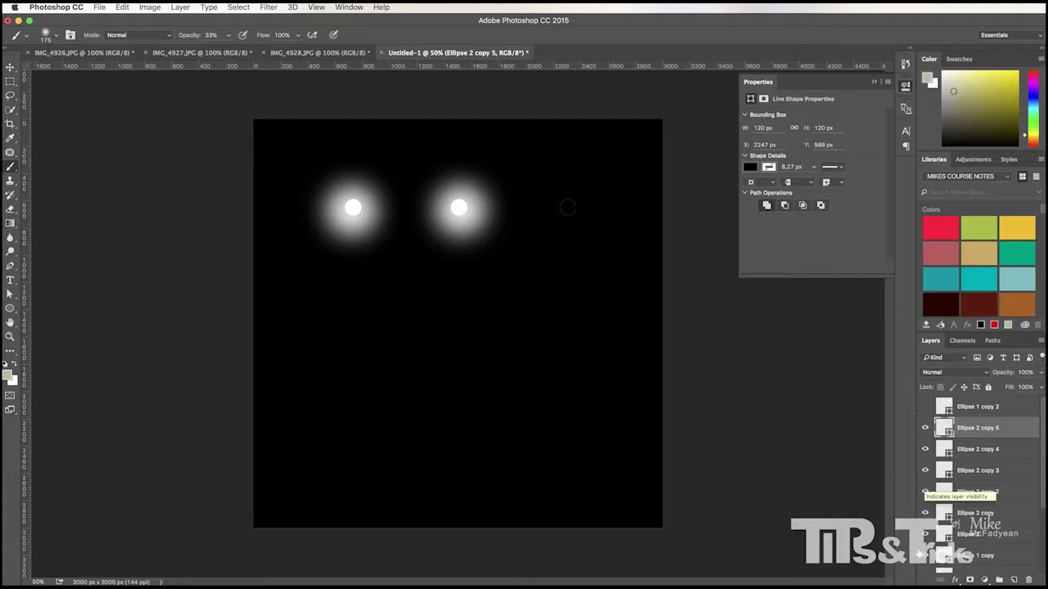
pyautogui.scroll(-1, 926, 563)
pyautogui.scroll(-1, 1021, 511)
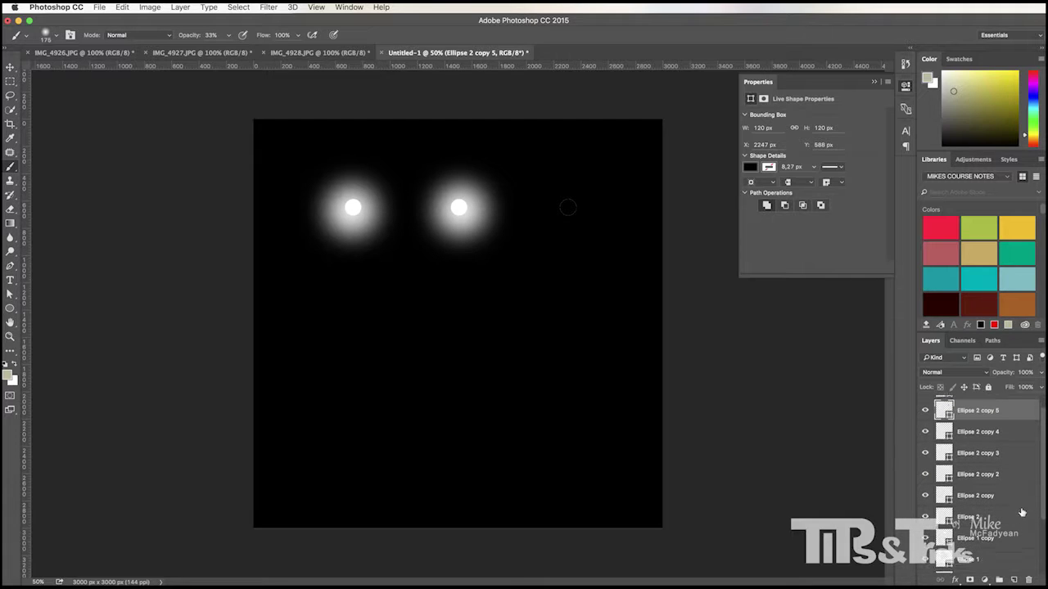
pyautogui.scroll(-3, 1023, 516)
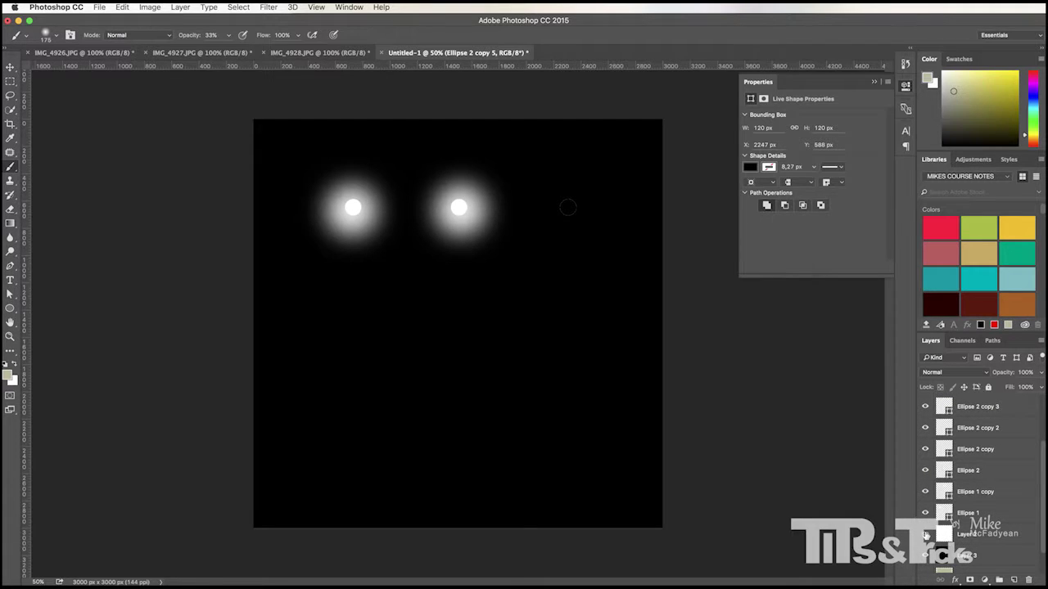
pyautogui.click(926, 534)
pyautogui.scroll(3, 1042, 502)
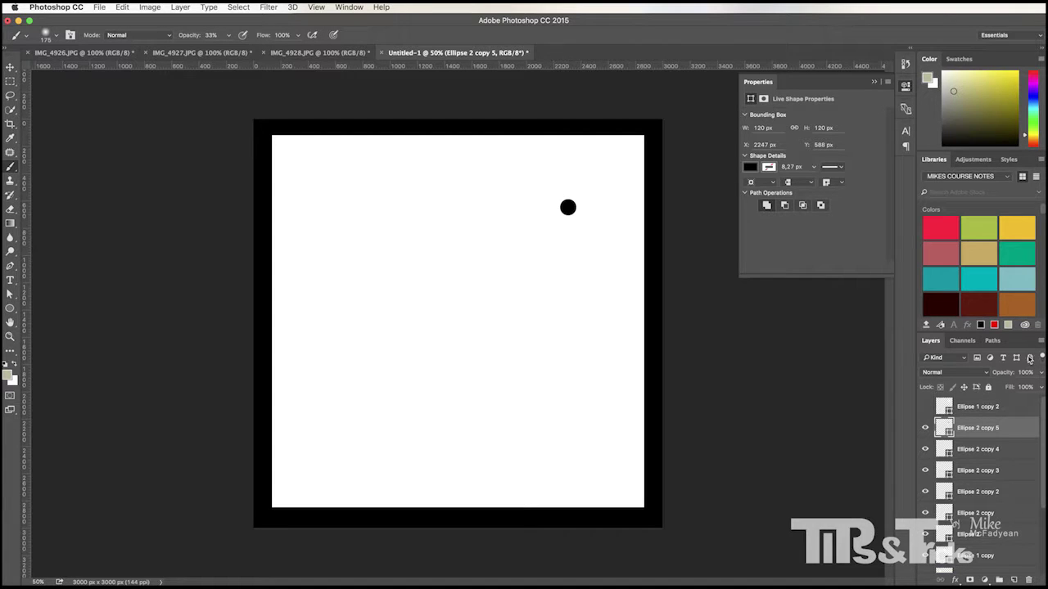
# Change the middle circle, Ellipse 2 copy 4, to a black fill.
pyautogui.doubleClick(977, 449)
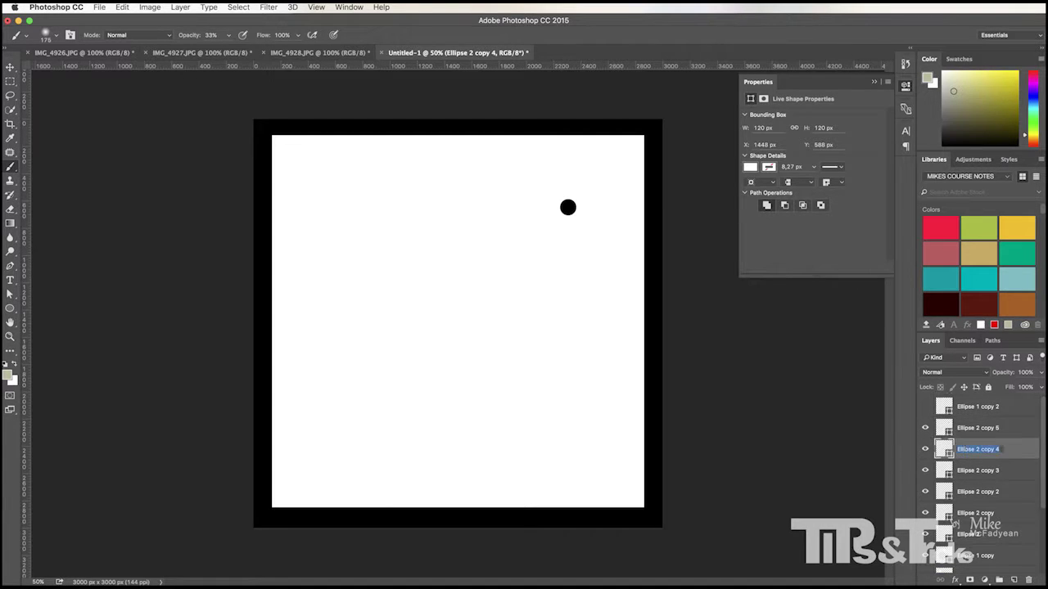
pyautogui.click(747, 167)
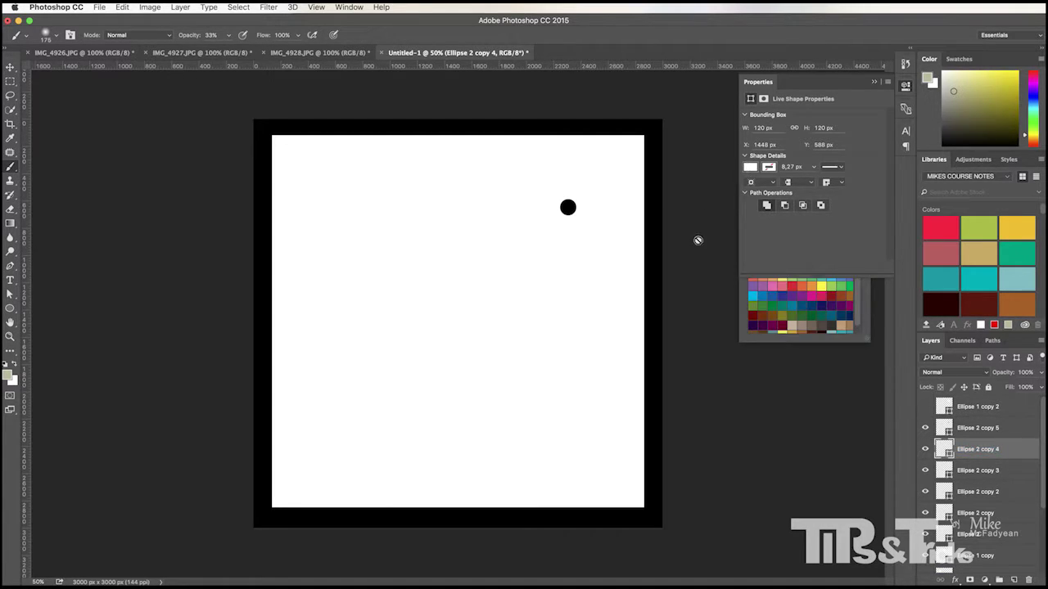
pyautogui.click(772, 361)
pyautogui.click(728, 246)
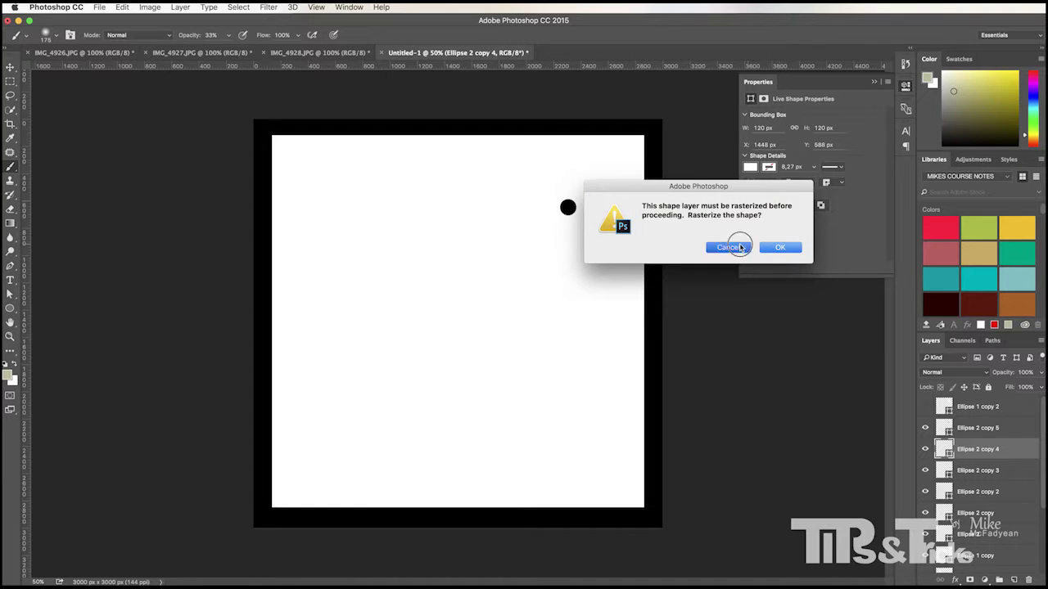
pyautogui.click(750, 167)
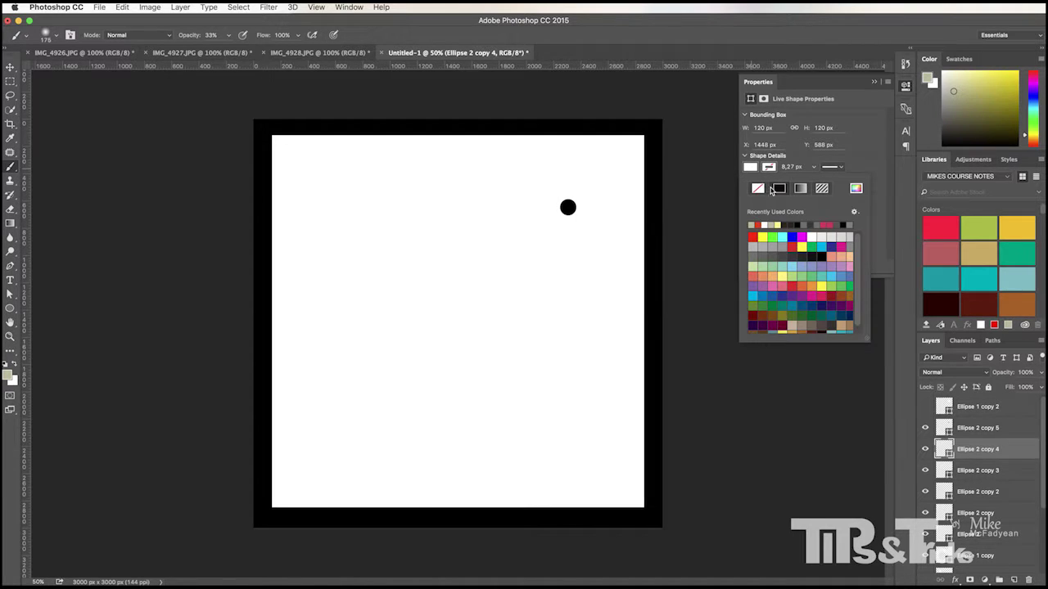
pyautogui.click(800, 225)
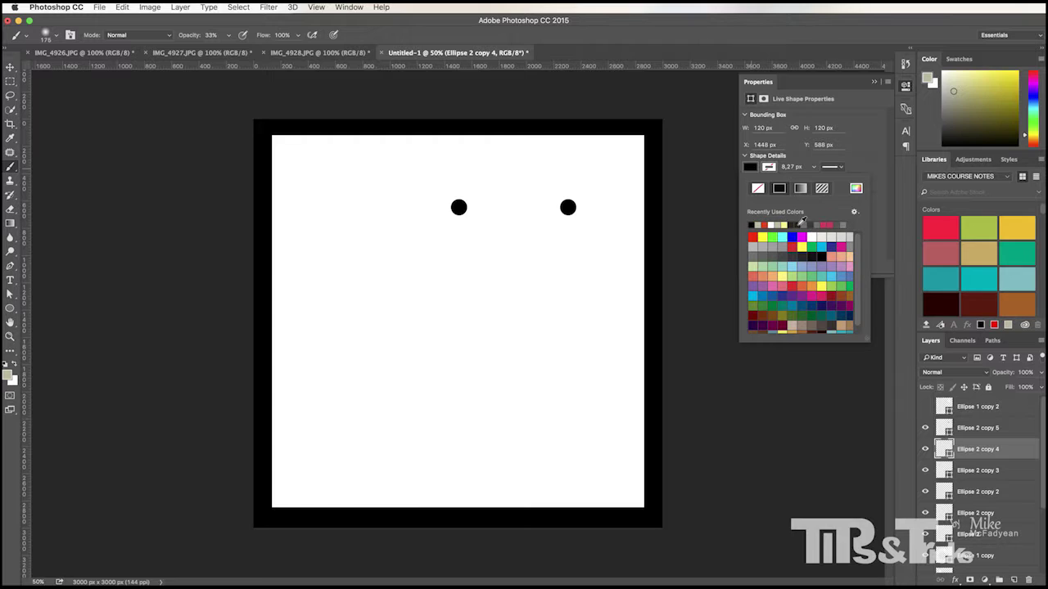
# Change the remaining duplicate circle, Ellipse 2 copy 3, to a black fill.
pyautogui.click(970, 472)
pyautogui.click(967, 473)
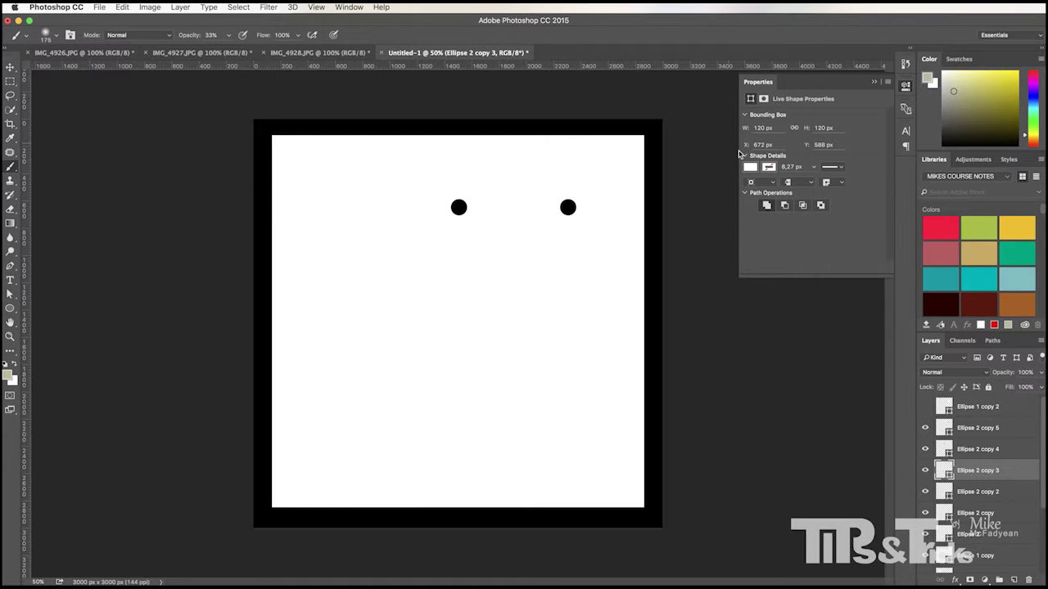
pyautogui.click(750, 167)
pyautogui.click(753, 224)
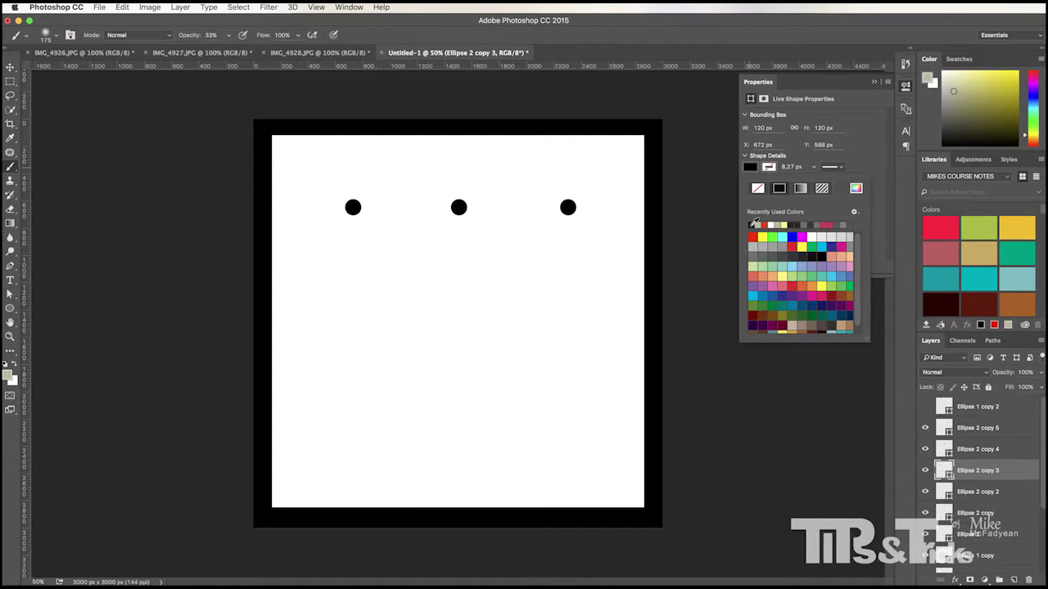
# Save the black-and-white ceiling map as a JPEG named Ceiling Bump in the images folder.
pyautogui.click(10, 67)
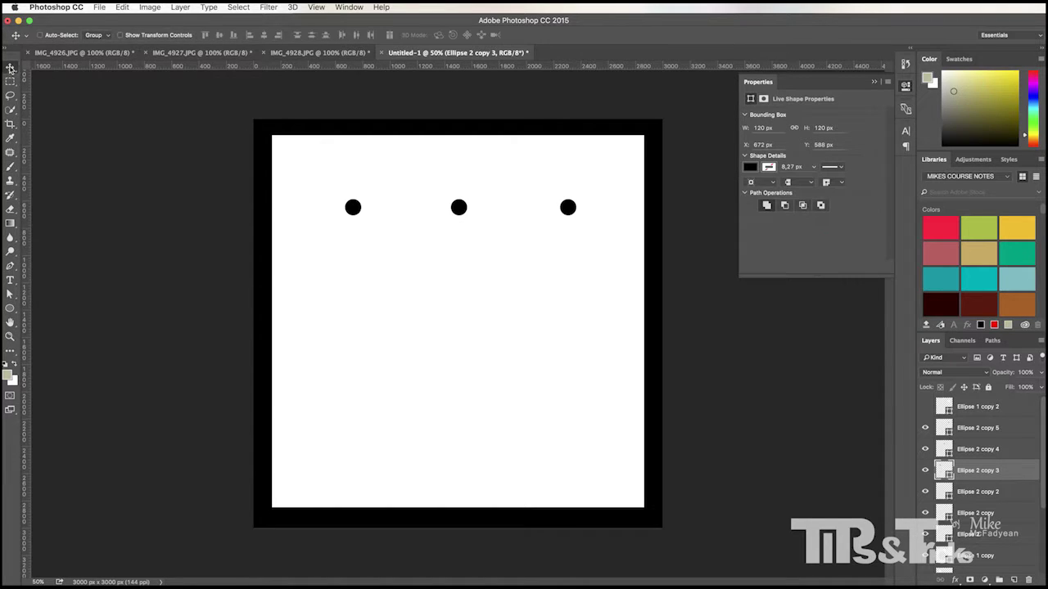
pyautogui.click(98, 6)
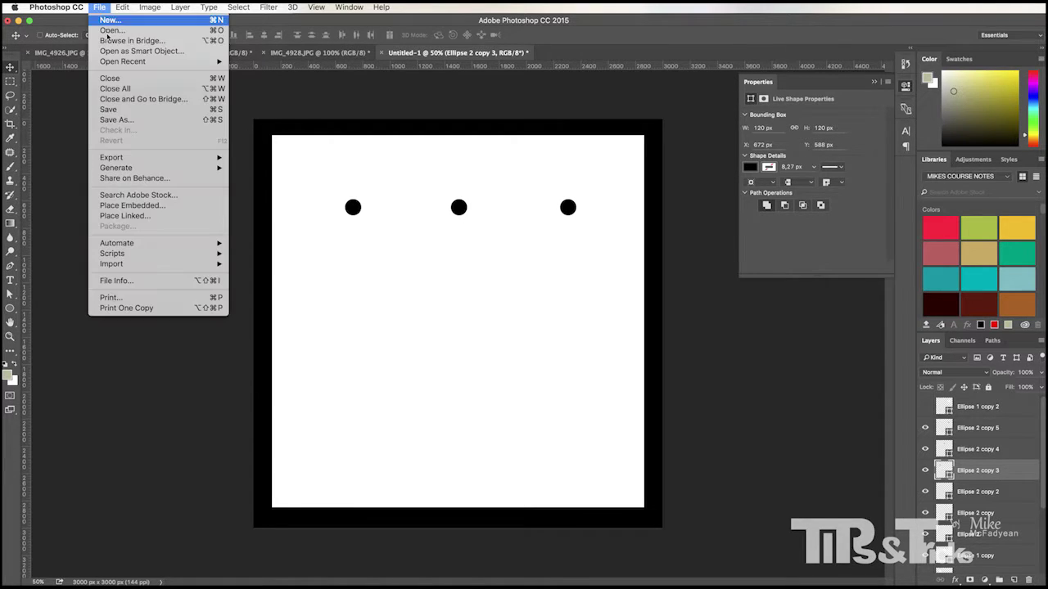
pyautogui.click(117, 119)
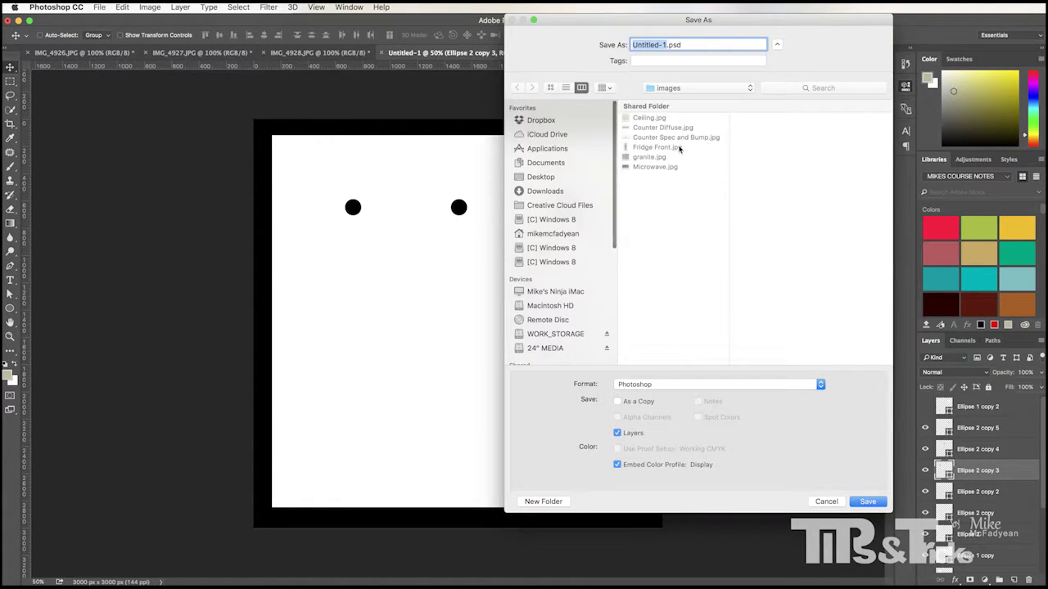
pyautogui.write('Ce')
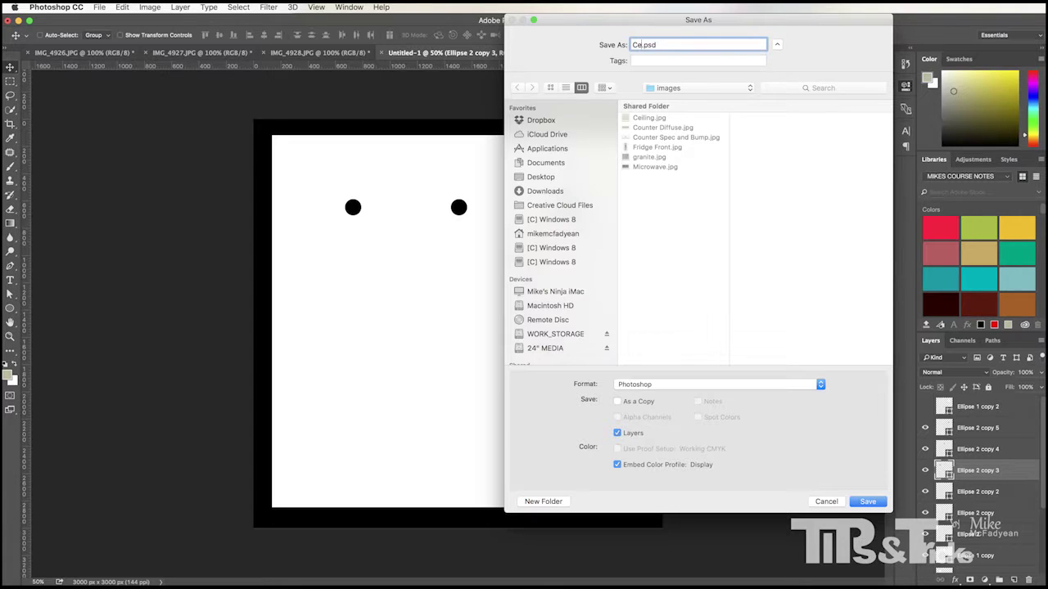
pyautogui.write('iling Bump')
pyautogui.click(646, 384)
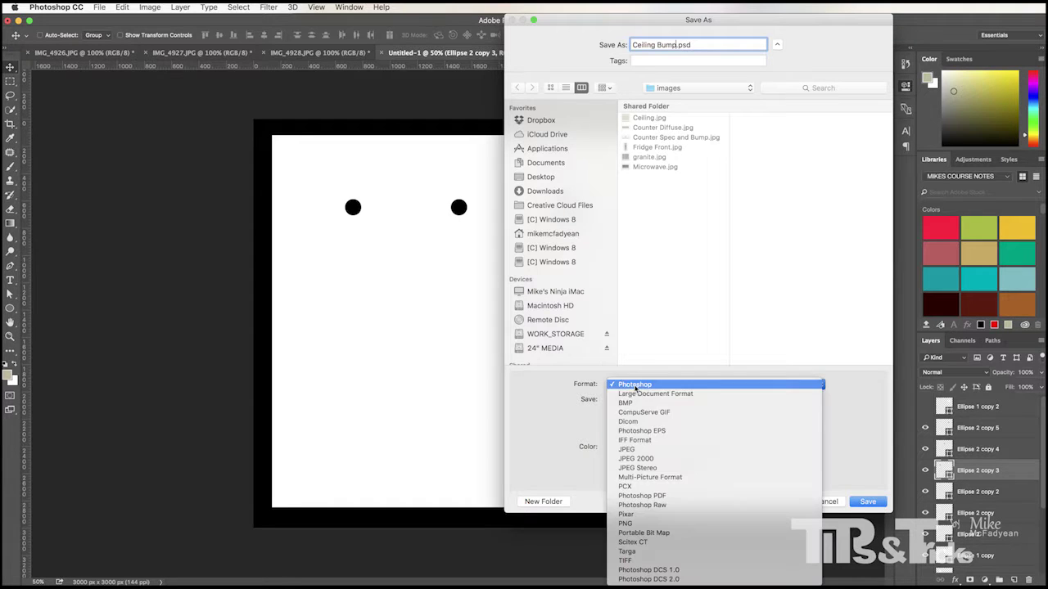
pyautogui.click(647, 449)
pyautogui.click(867, 501)
pyautogui.click(629, 220)
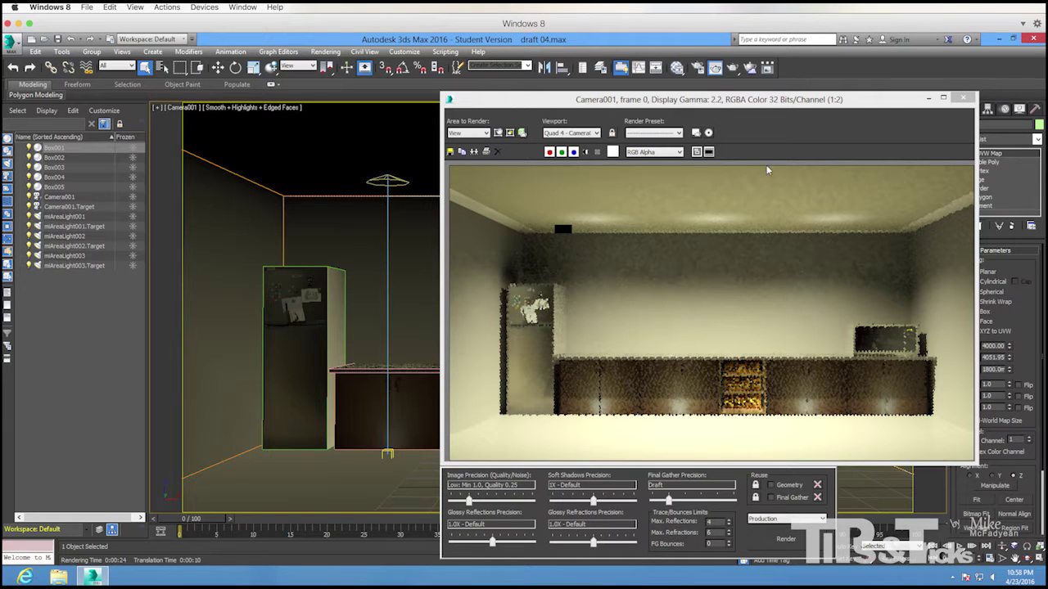
# In 3ds Max, close the rendered frame and load Ceiling Bump.jpg as the bump map of the Ceiling material.
pyautogui.click(962, 98)
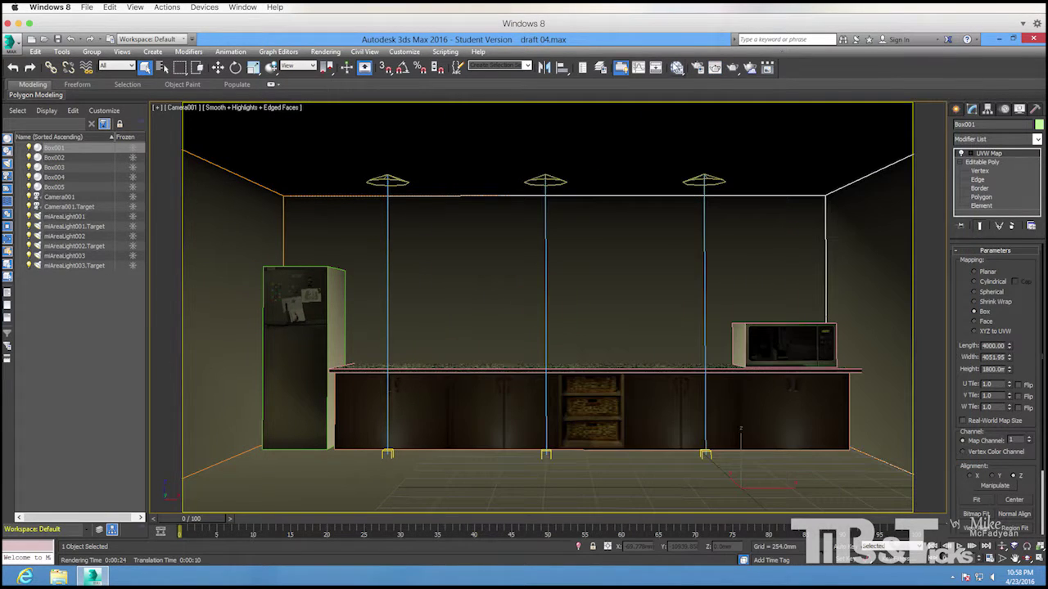
pyautogui.click(676, 67)
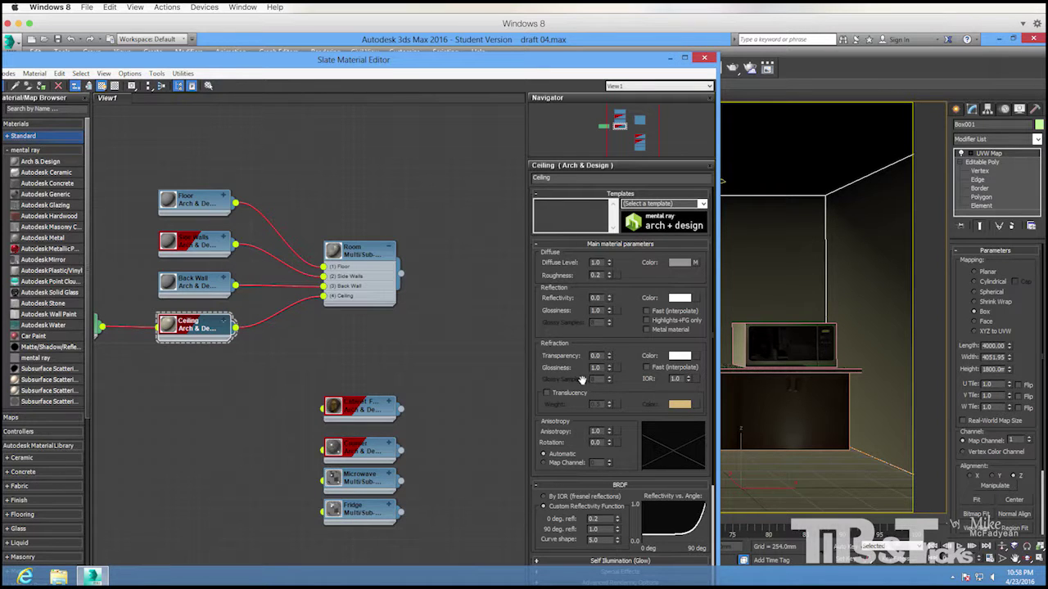
pyautogui.scroll(-5, 632, 389)
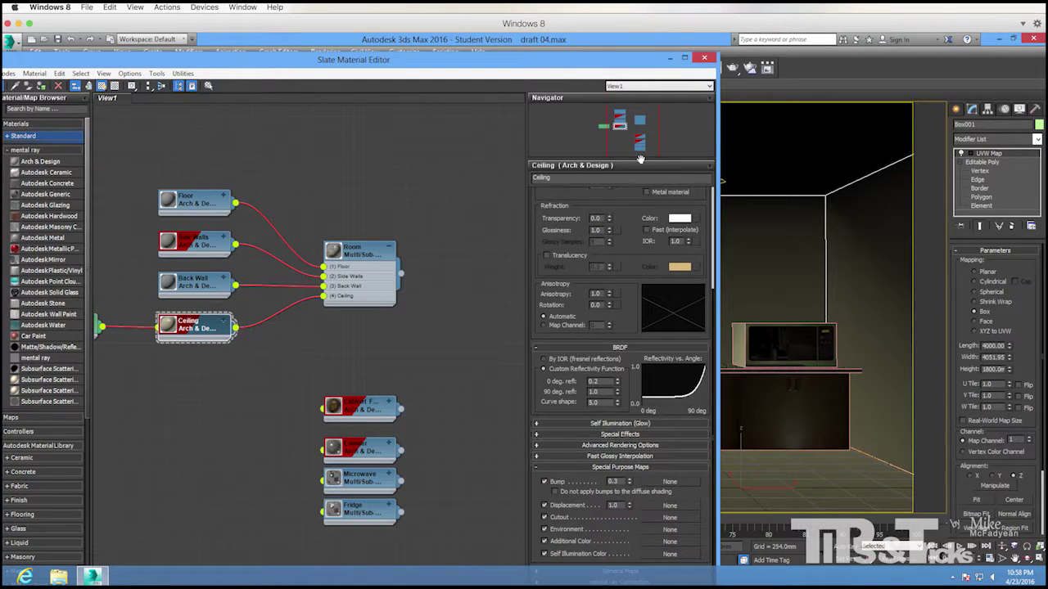
pyautogui.click(663, 481)
pyautogui.doubleClick(298, 226)
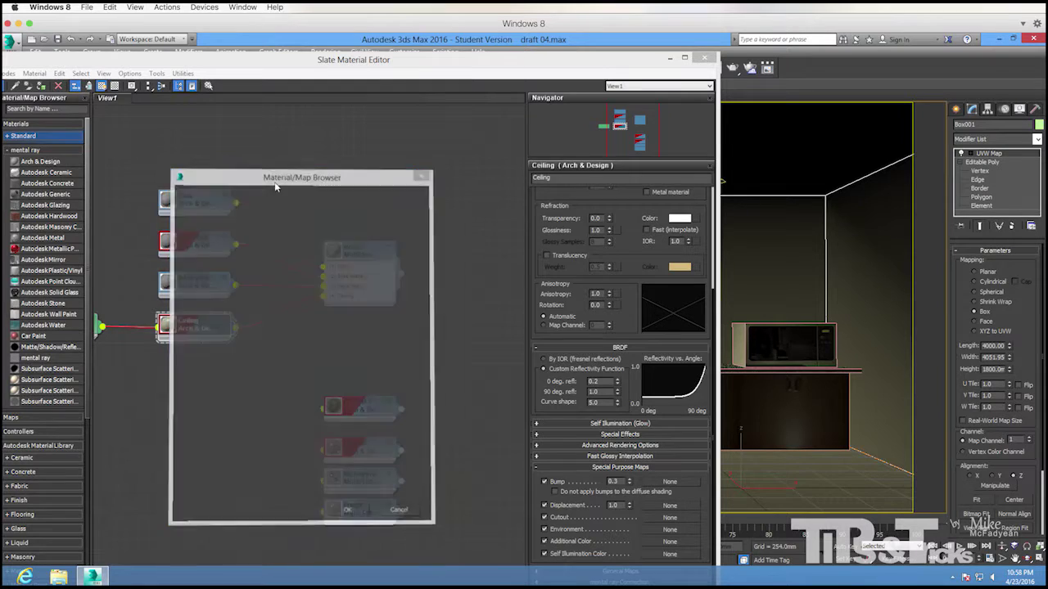
pyautogui.doubleClick(141, 109)
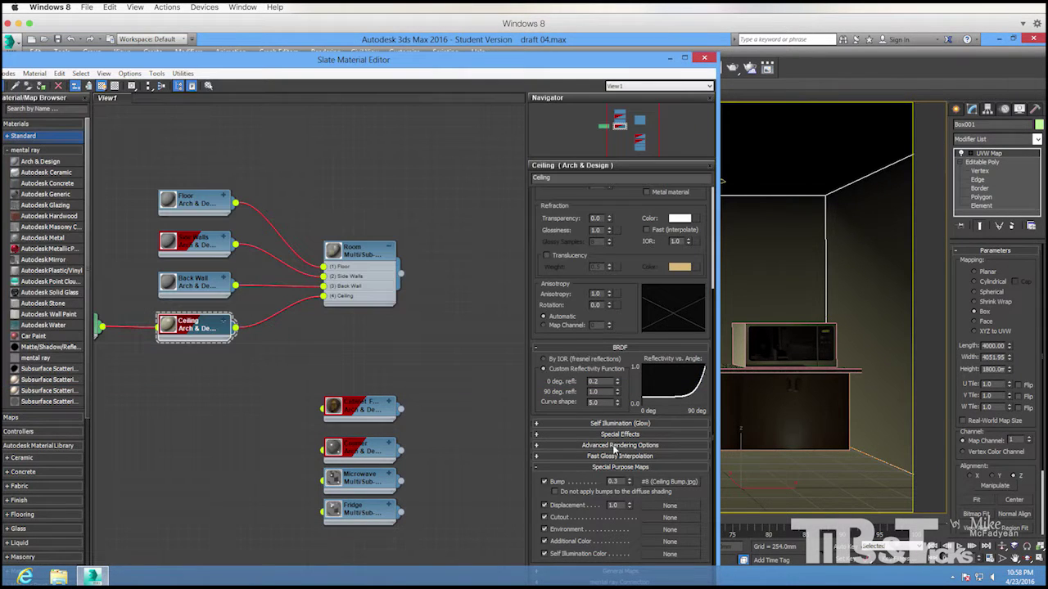
# Set the Ceiling material's bump amount to 1.0.
pyautogui.doubleClick(614, 481)
pyautogui.write('1')
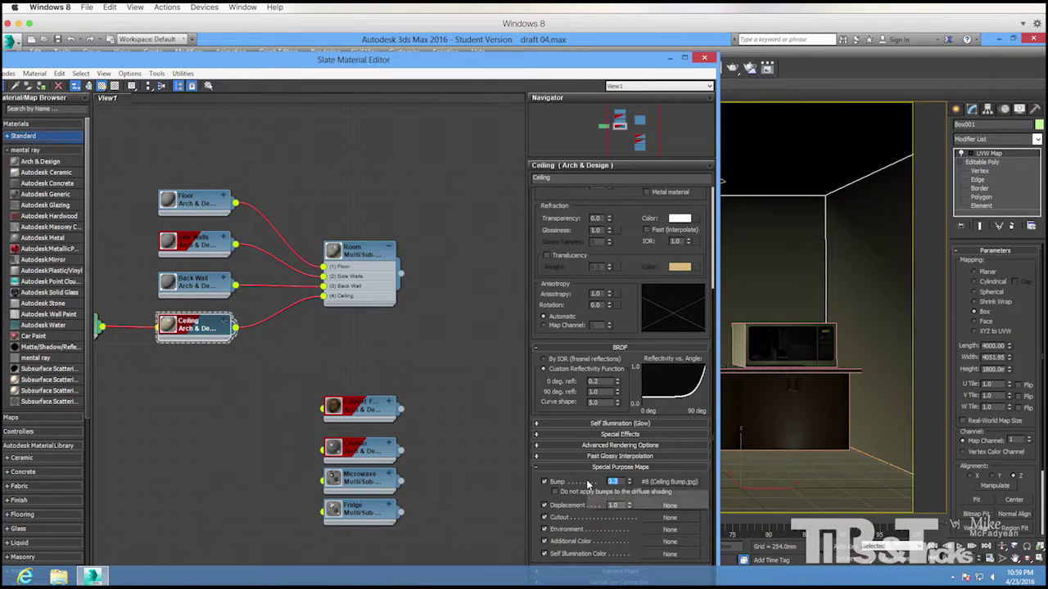
pyautogui.press('Return')
pyautogui.press('Return')
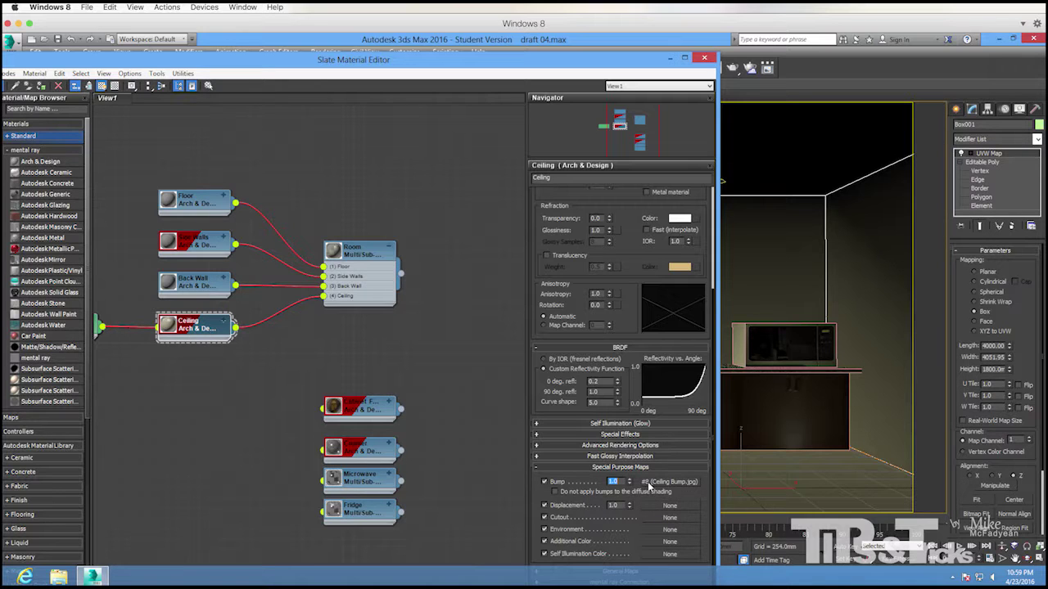
# Close the material editor and render the Camera001 view of the kitchen.
pyautogui.click(705, 59)
pyautogui.click(326, 52)
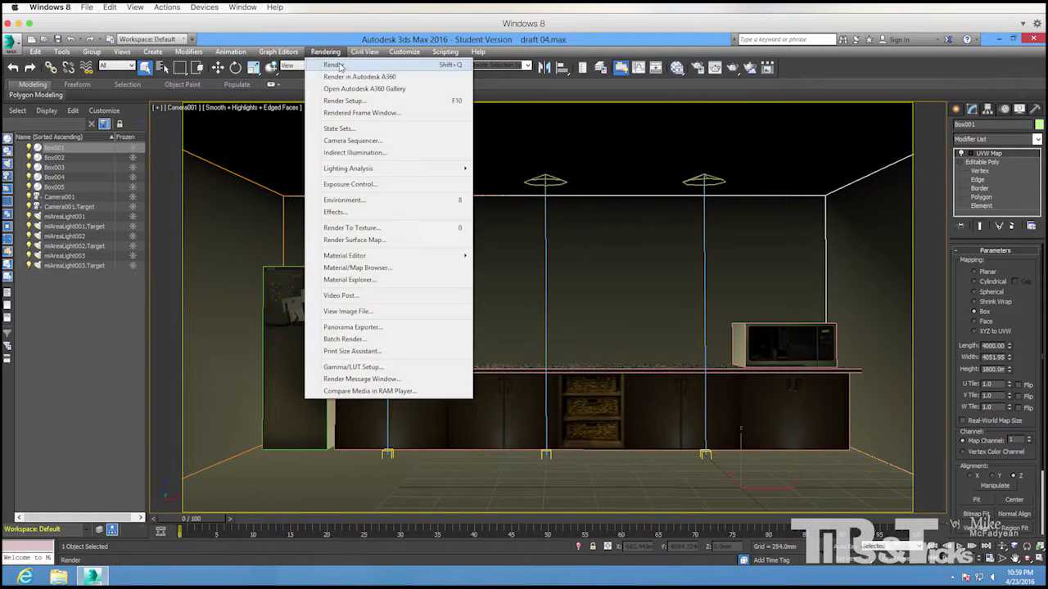
pyautogui.click(335, 63)
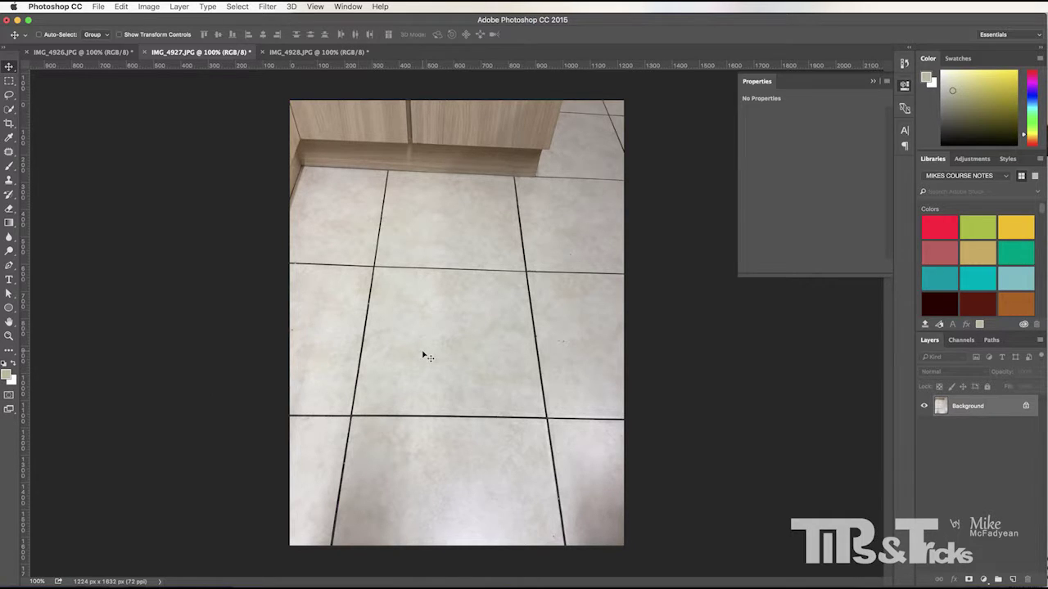
# In Photoshop, use Perspective Crop on IMG_4927.JPG to straighten and isolate the central floor tile along its grout lines.
pyautogui.click(10, 124)
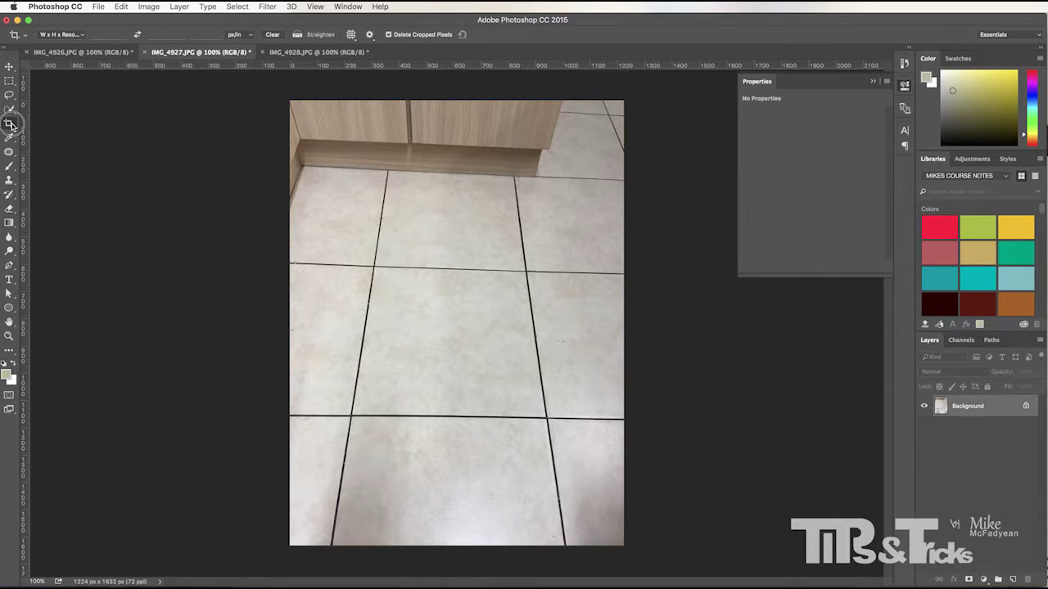
pyautogui.moveTo(11, 126); pyautogui.dragTo(45, 129)
pyautogui.moveTo(342, 244); pyautogui.dragTo(547, 418)
pyautogui.moveTo(557, 244); pyautogui.dragTo(527, 270)
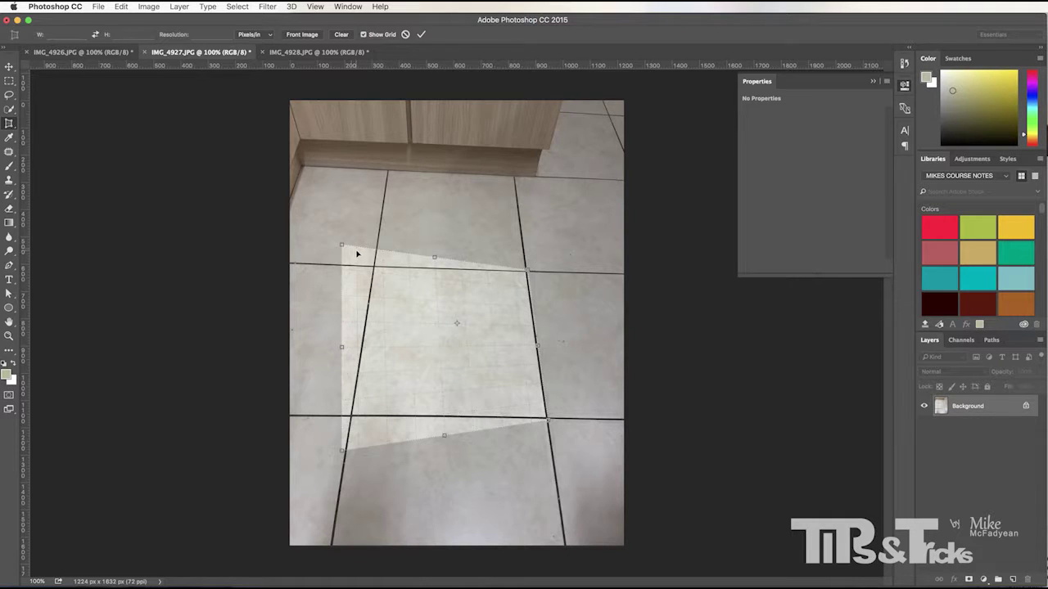
pyautogui.moveTo(339, 246); pyautogui.dragTo(373, 267)
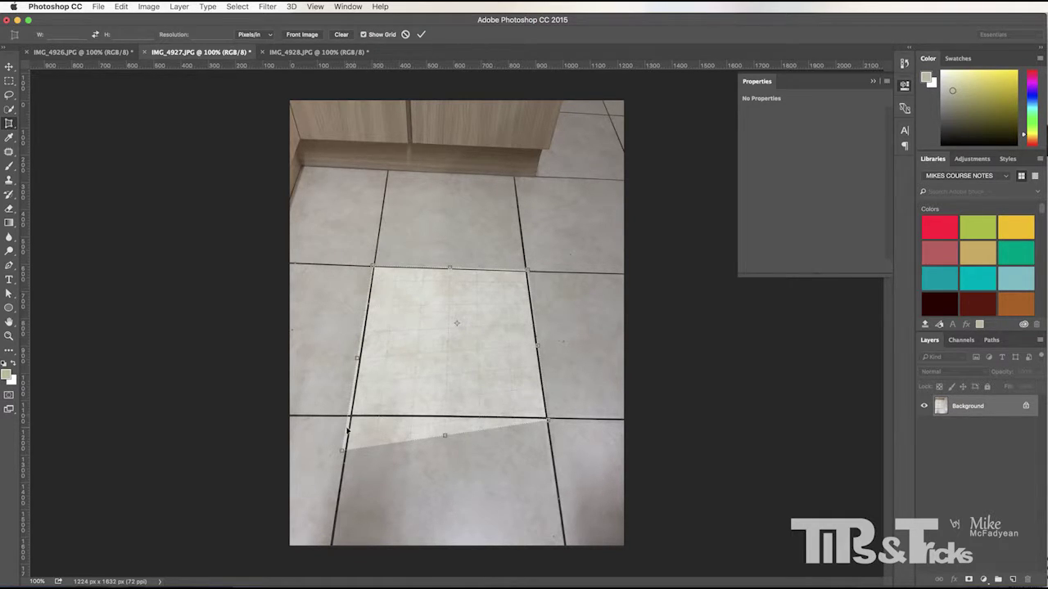
pyautogui.moveTo(343, 450); pyautogui.dragTo(351, 417)
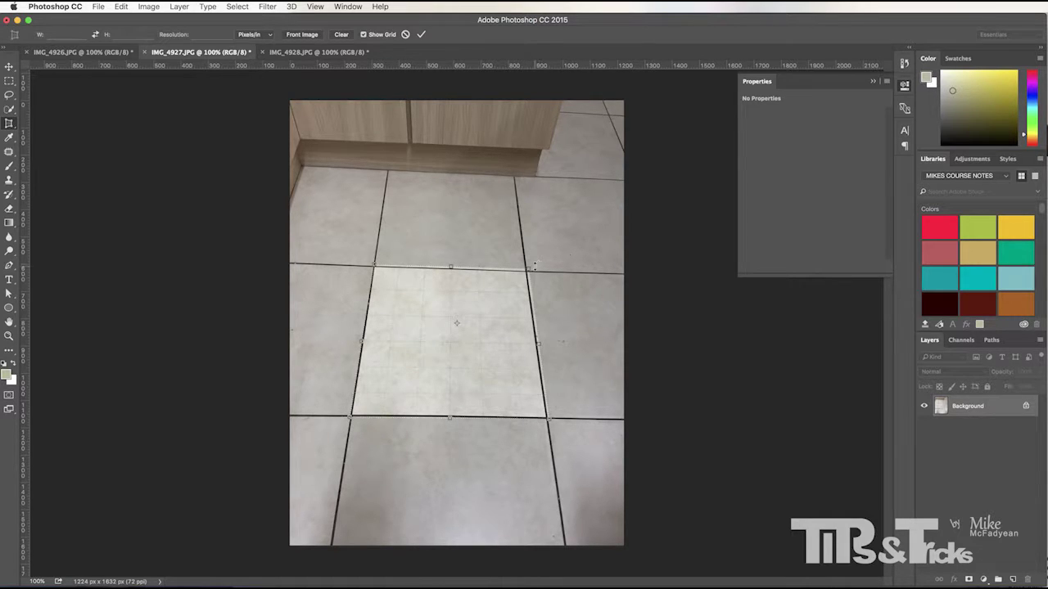
pyautogui.moveTo(528, 269); pyautogui.dragTo(527, 273)
pyautogui.press('Return')
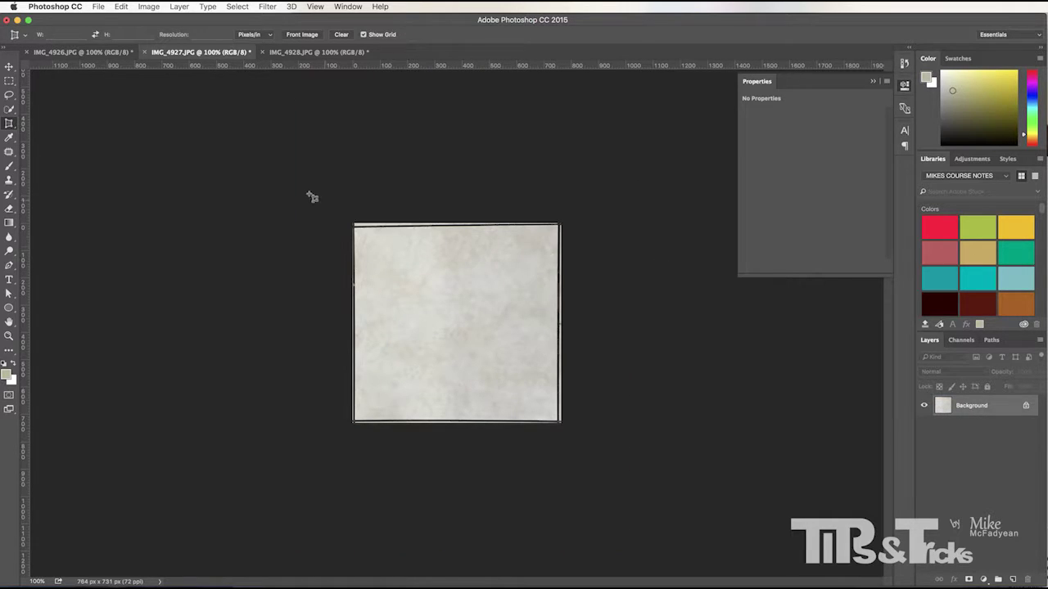
# Crop the tile image slightly on all four sides to remove the dark grout lines.
pyautogui.moveTo(9, 122); pyautogui.dragTo(49, 116)
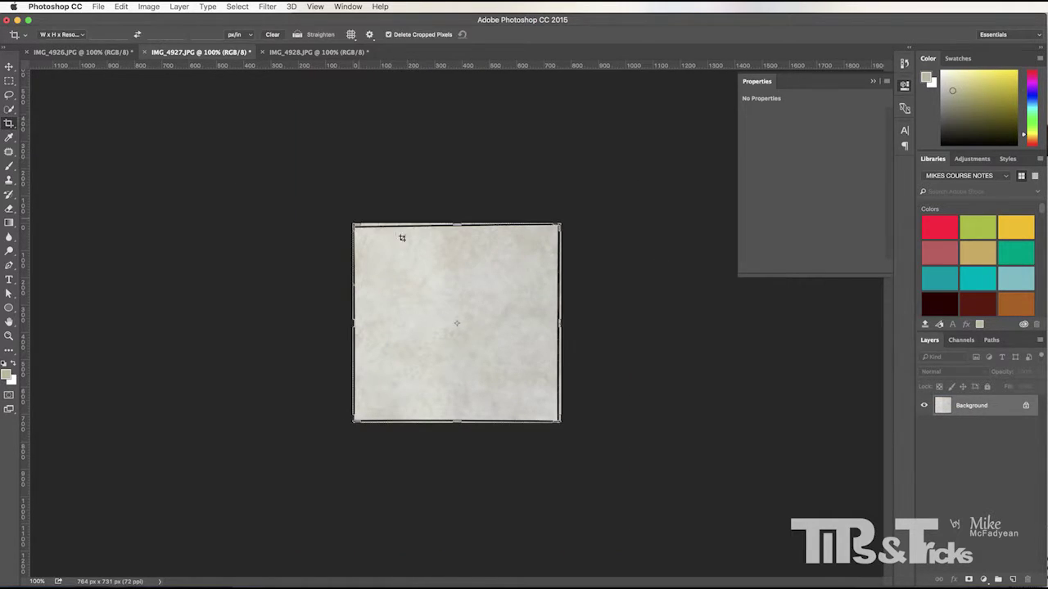
pyautogui.moveTo(460, 221); pyautogui.dragTo(460, 226)
pyautogui.moveTo(561, 323); pyautogui.dragTo(559, 323)
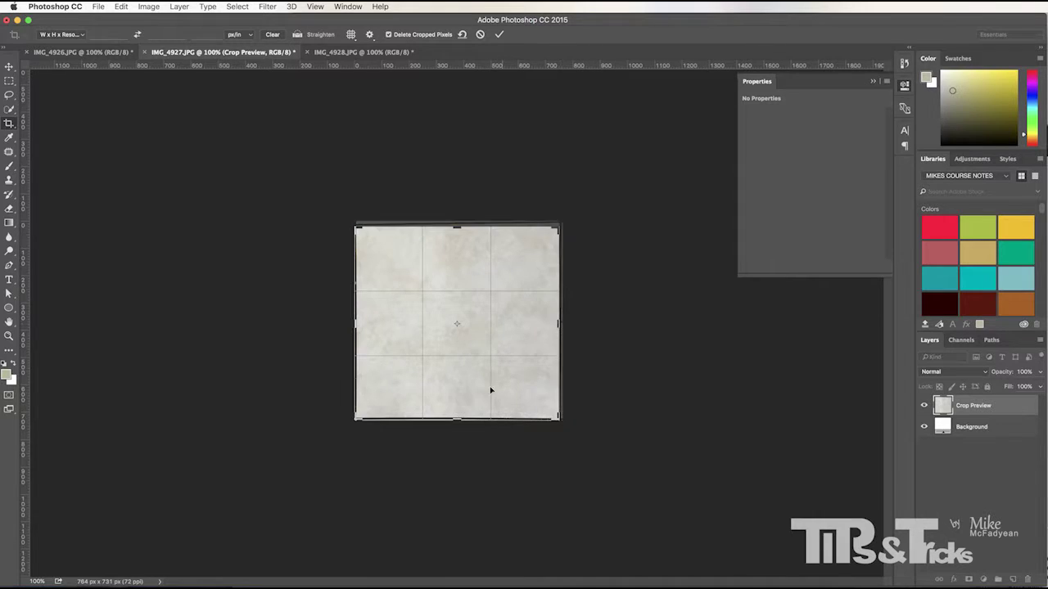
pyautogui.moveTo(458, 416); pyautogui.dragTo(456, 418)
pyautogui.moveTo(352, 324); pyautogui.dragTo(353, 325)
pyautogui.press('Return')
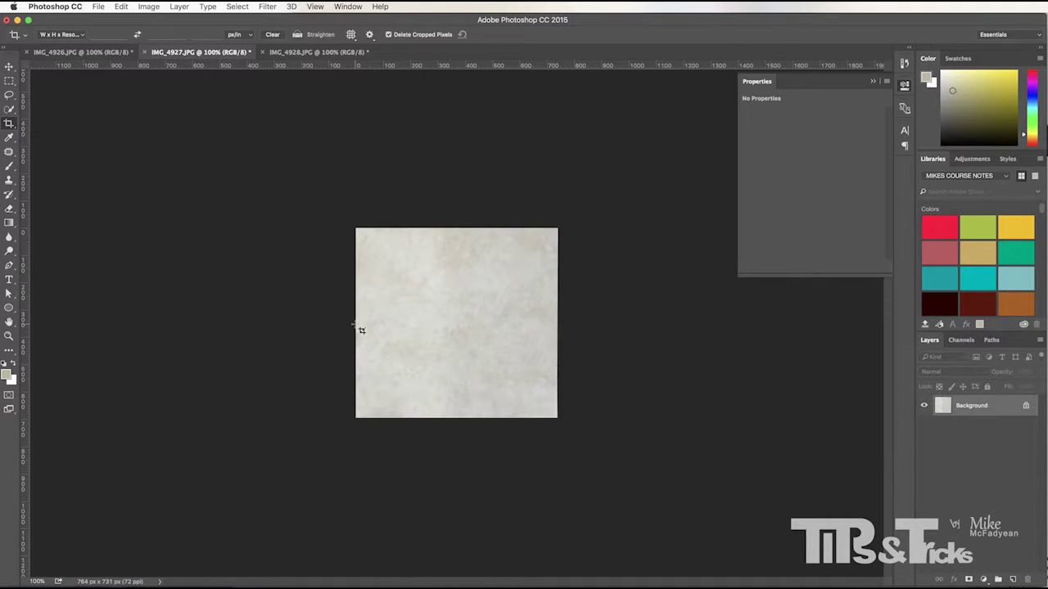
# Unlock the tile's background layer and give it an 8 px inside stroke coloured dark grey 323232.
pyautogui.click(1026, 407)
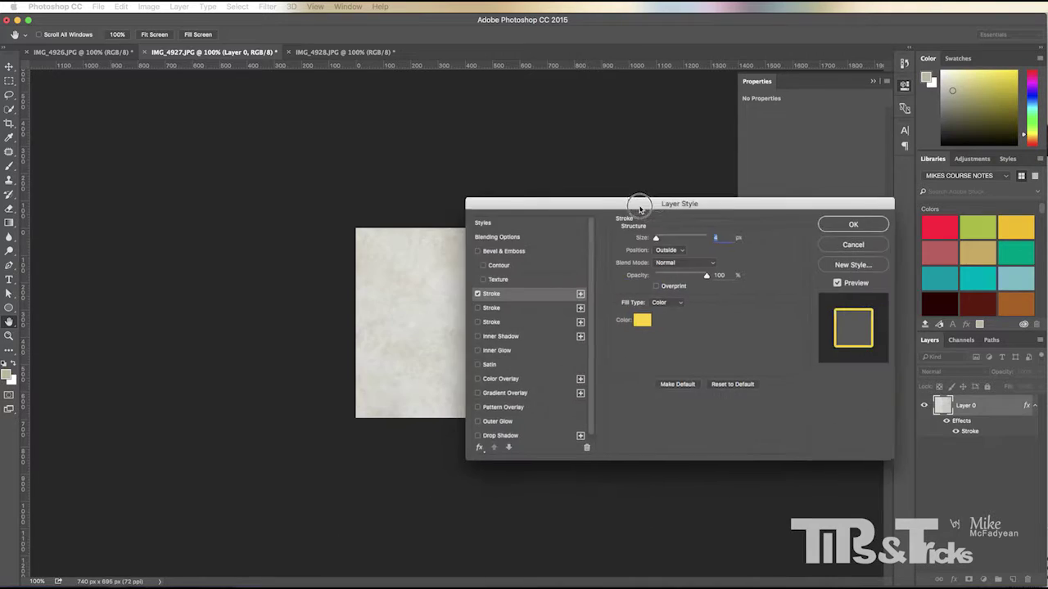
pyautogui.moveTo(636, 204); pyautogui.dragTo(739, 144)
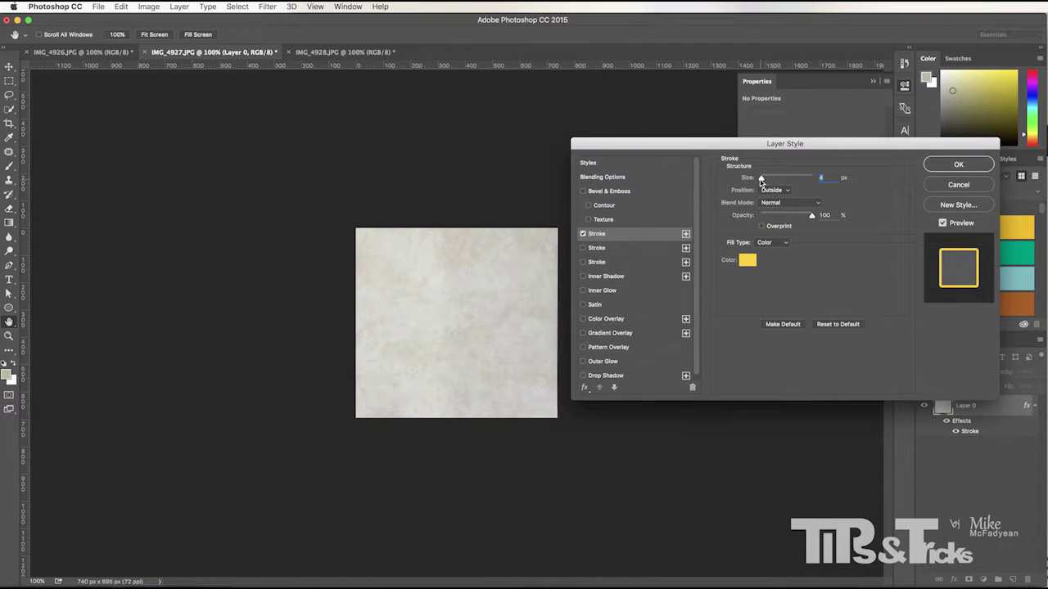
pyautogui.click(752, 260)
pyautogui.moveTo(265, 456)
pyautogui.mouseDown()
pyautogui.moveTo(180, 508)
pyautogui.moveTo(194, 506)
pyautogui.moveTo(155, 499)
pyautogui.mouseUp()
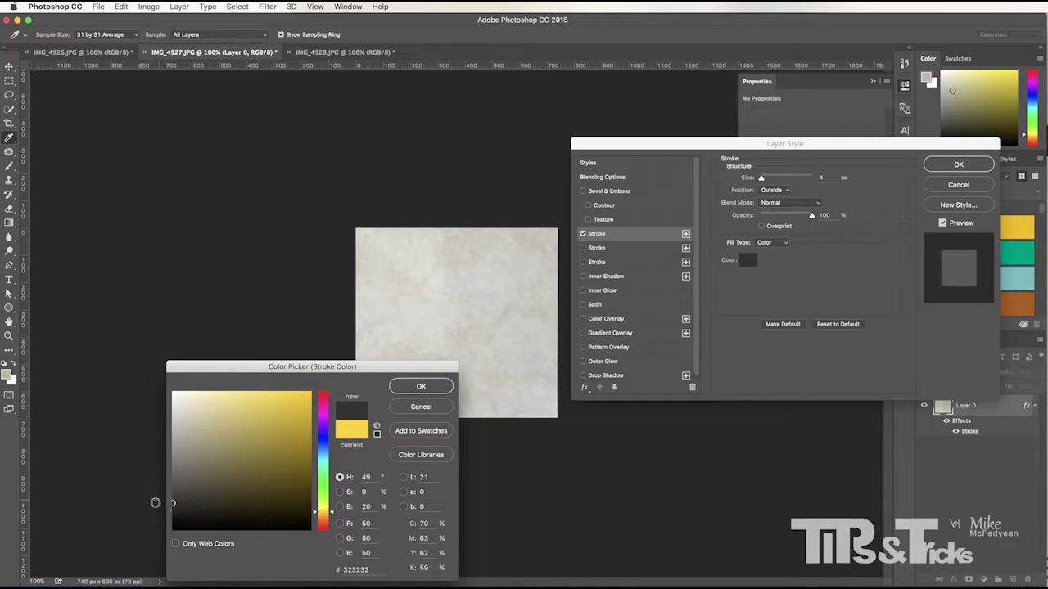
pyautogui.click(396, 388)
pyautogui.click(777, 187)
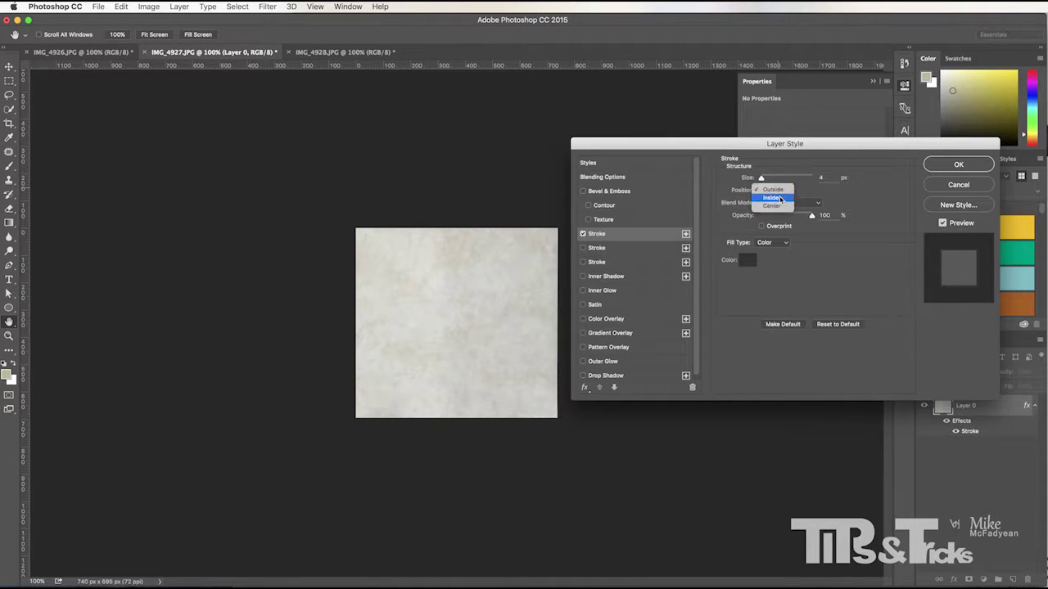
pyautogui.click(771, 201)
pyautogui.moveTo(761, 180); pyautogui.dragTo(765, 181)
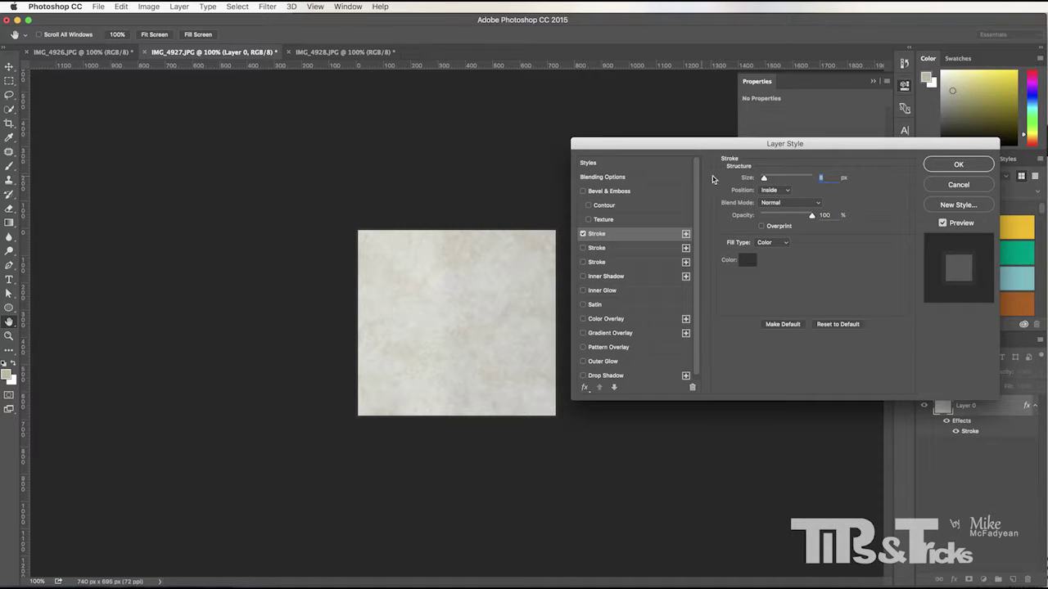
# Change the tile's stroke colour to mid grey 767676 and apply the layer style.
pyautogui.click(747, 261)
pyautogui.moveTo(279, 420)
pyautogui.mouseDown()
pyautogui.moveTo(198, 442)
pyautogui.moveTo(163, 424)
pyautogui.moveTo(171, 435)
pyautogui.mouseUp()
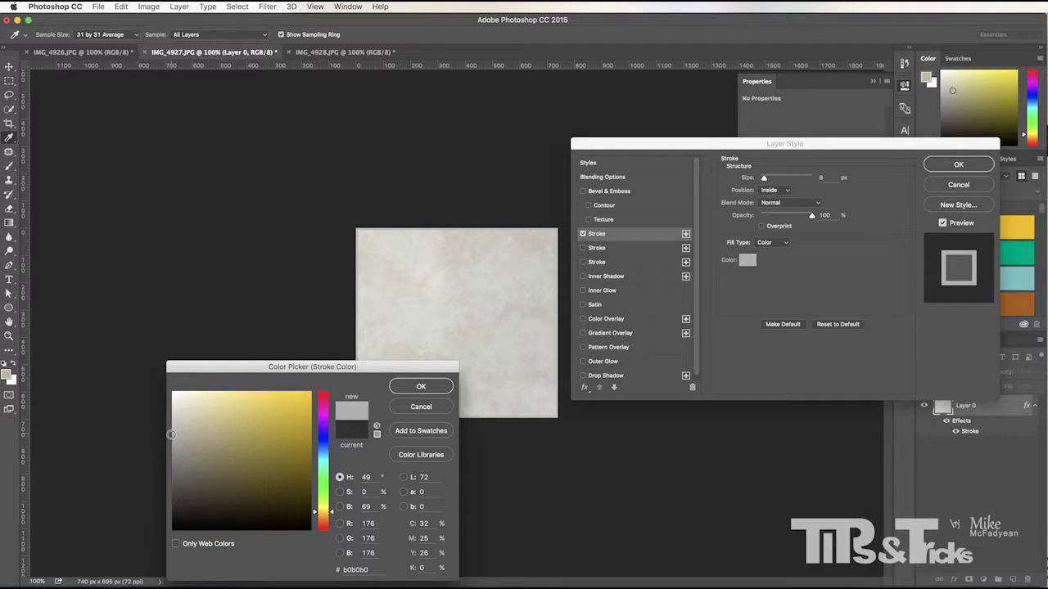
pyautogui.moveTo(416, 376); pyautogui.dragTo(415, 382)
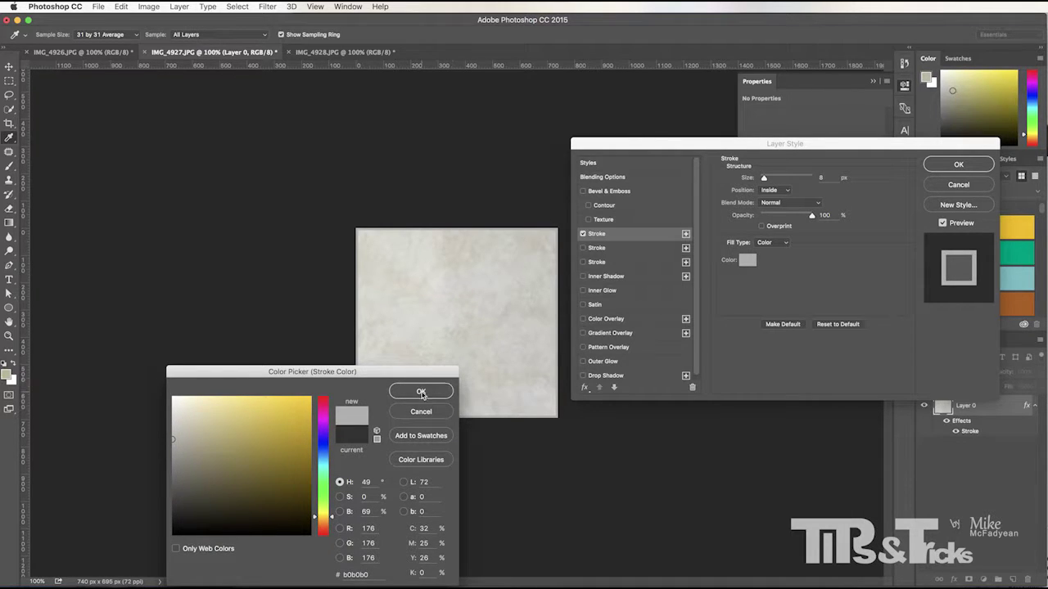
pyautogui.click(173, 471)
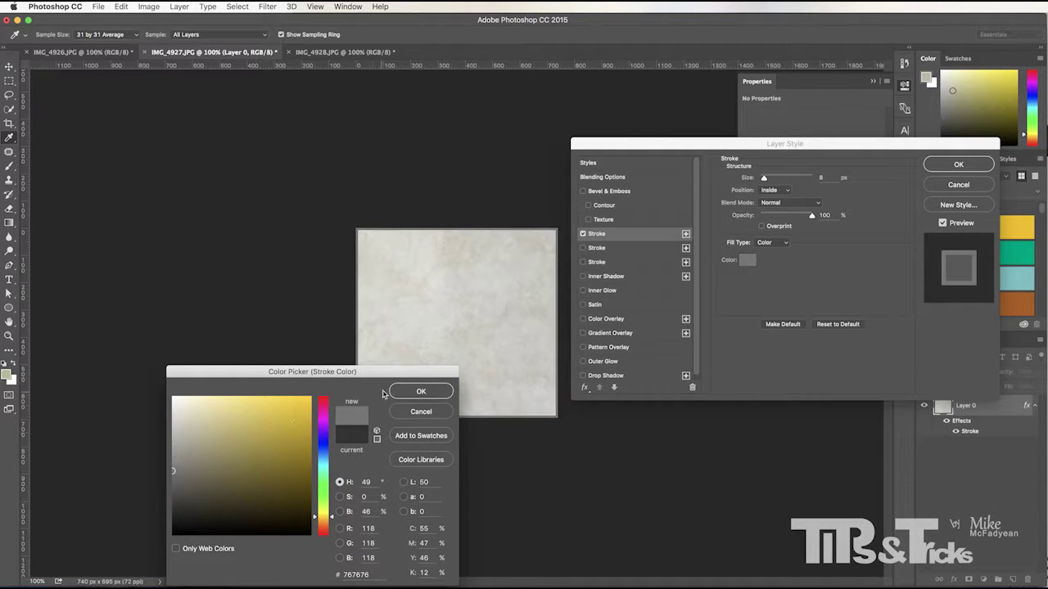
pyautogui.click(403, 391)
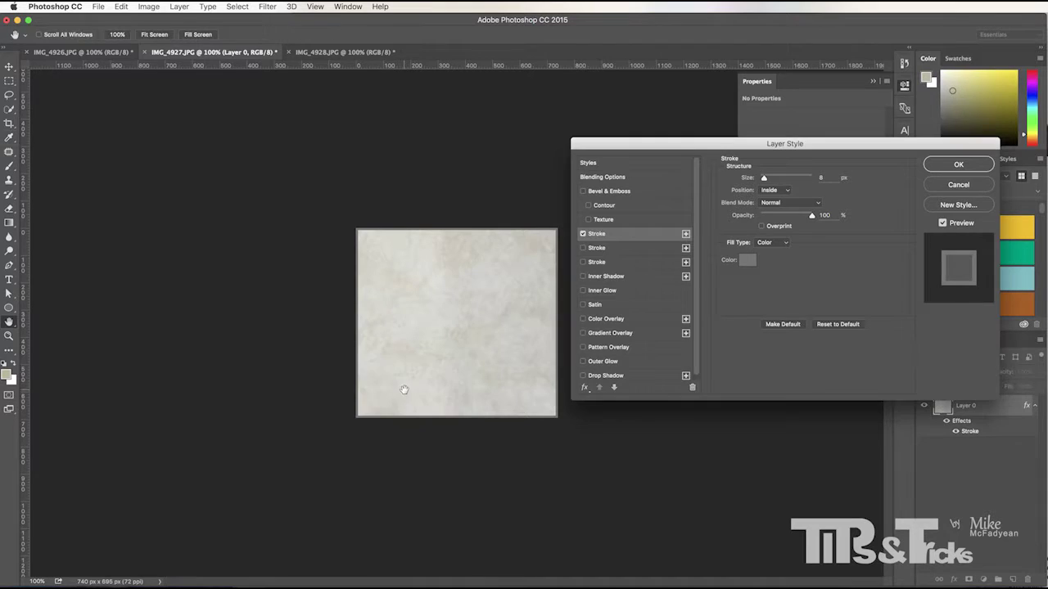
pyautogui.click(956, 165)
# Duplicate the stroked tile layer with the default copy name.
pyautogui.press('c')
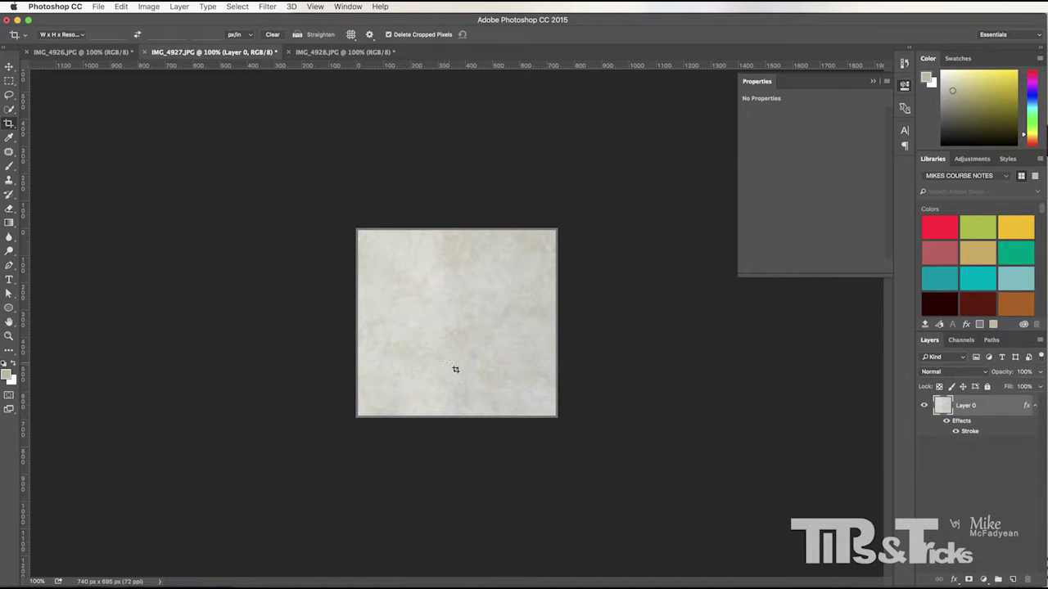
pyautogui.rightClick(988, 412)
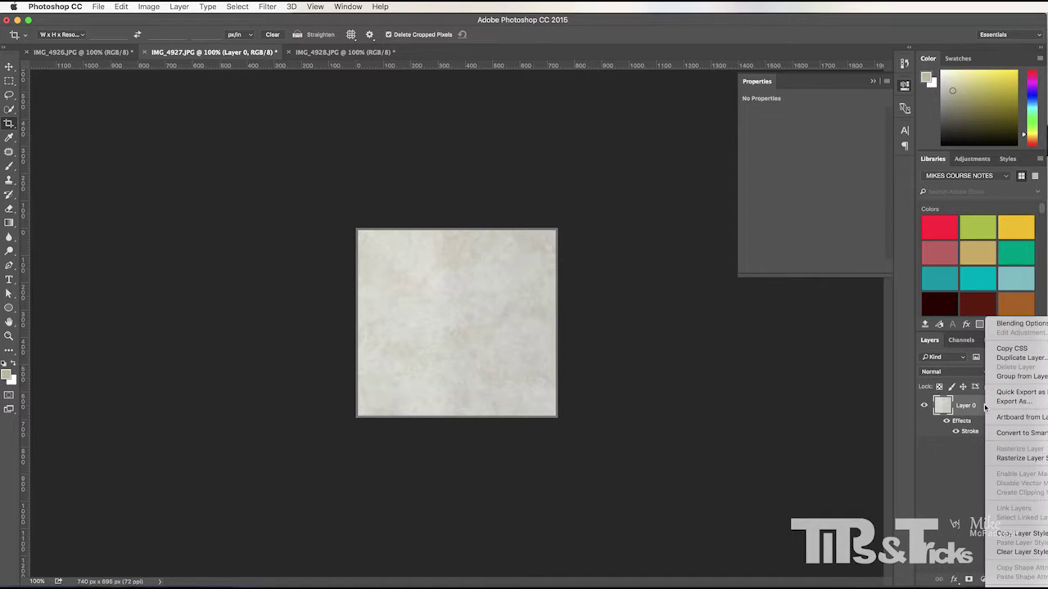
pyautogui.click(1014, 360)
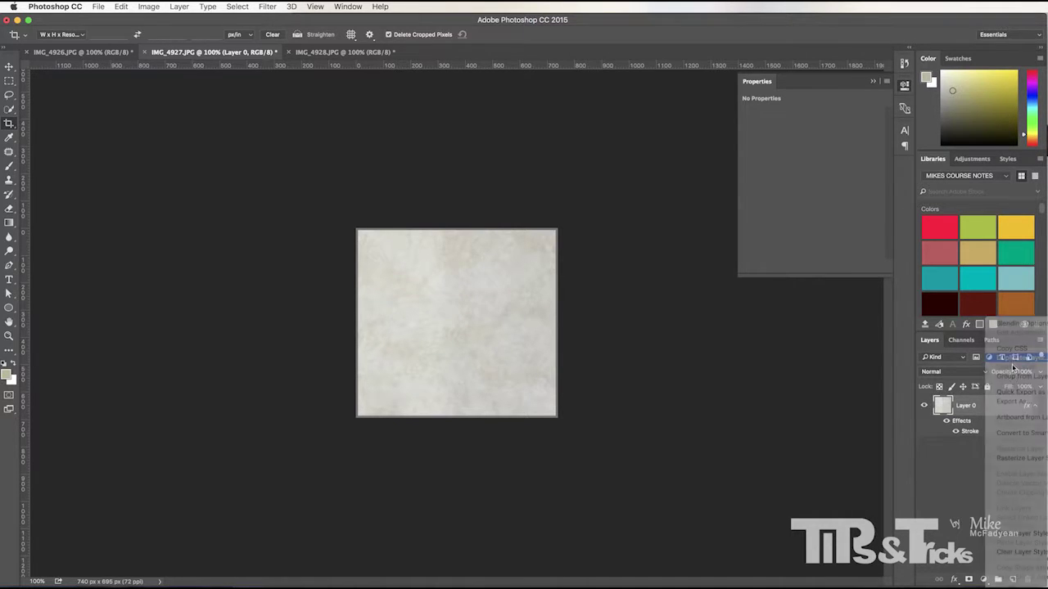
pyautogui.press('Return')
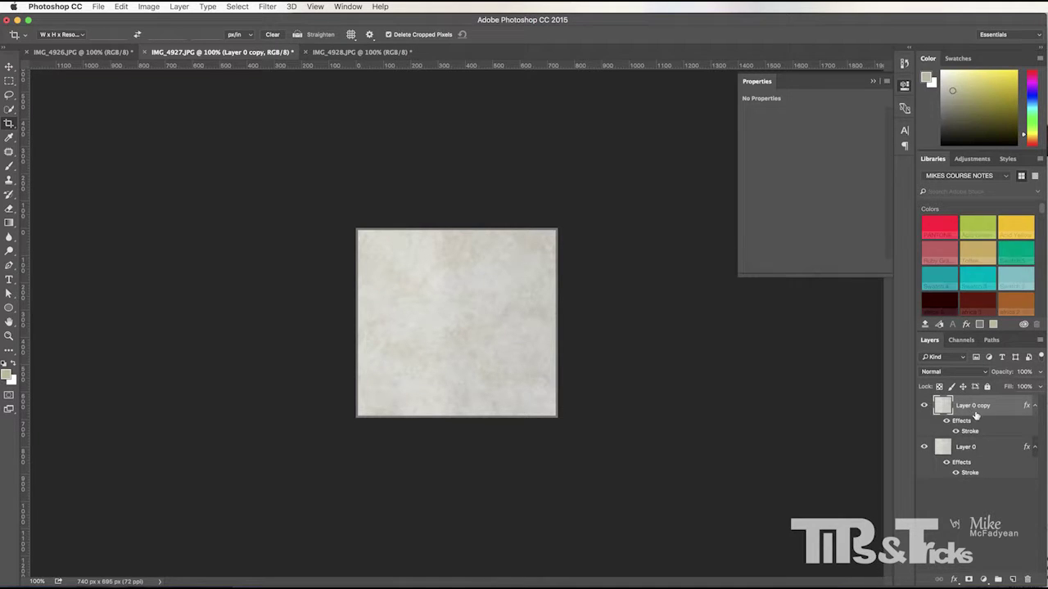
# Change the duplicate tile layer's stroke colour to black 000000.
pyautogui.doubleClick(980, 423)
pyautogui.moveTo(652, 144); pyautogui.dragTo(650, 128)
pyautogui.click(613, 217)
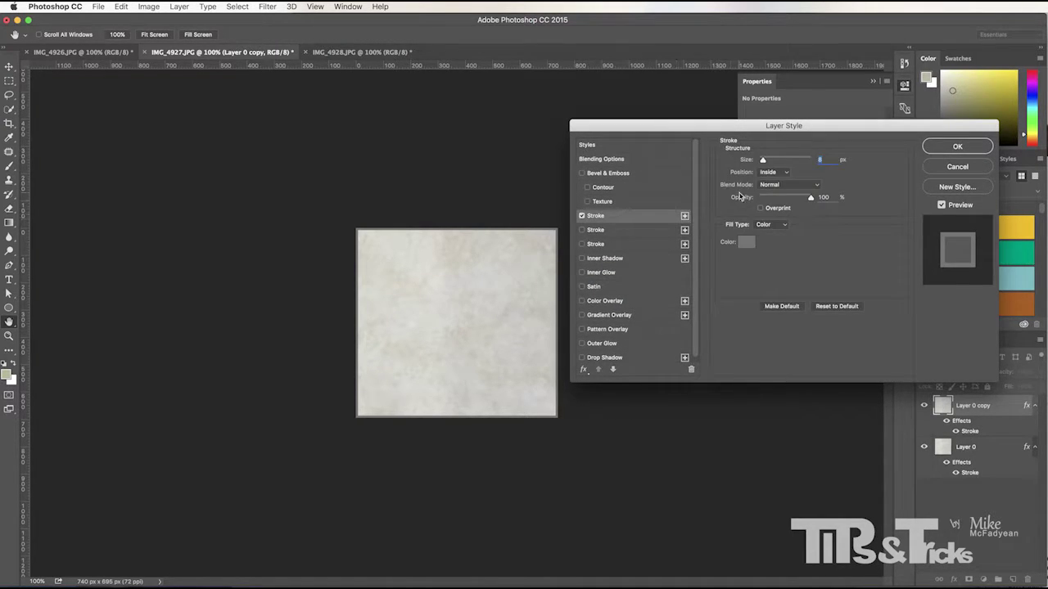
pyautogui.click(746, 242)
pyautogui.moveTo(293, 440); pyautogui.dragTo(171, 536)
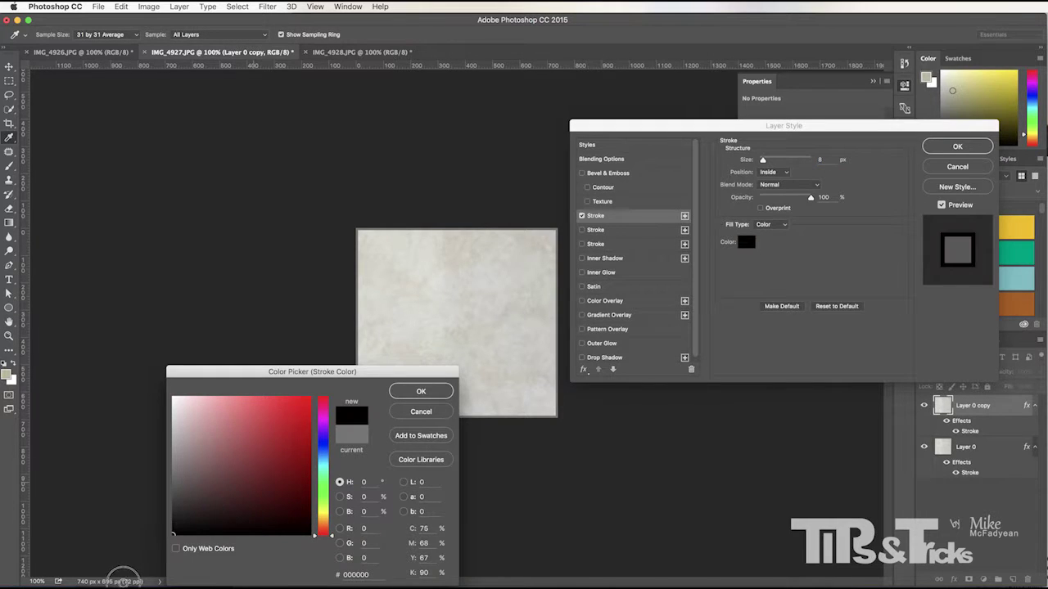
pyautogui.click(422, 393)
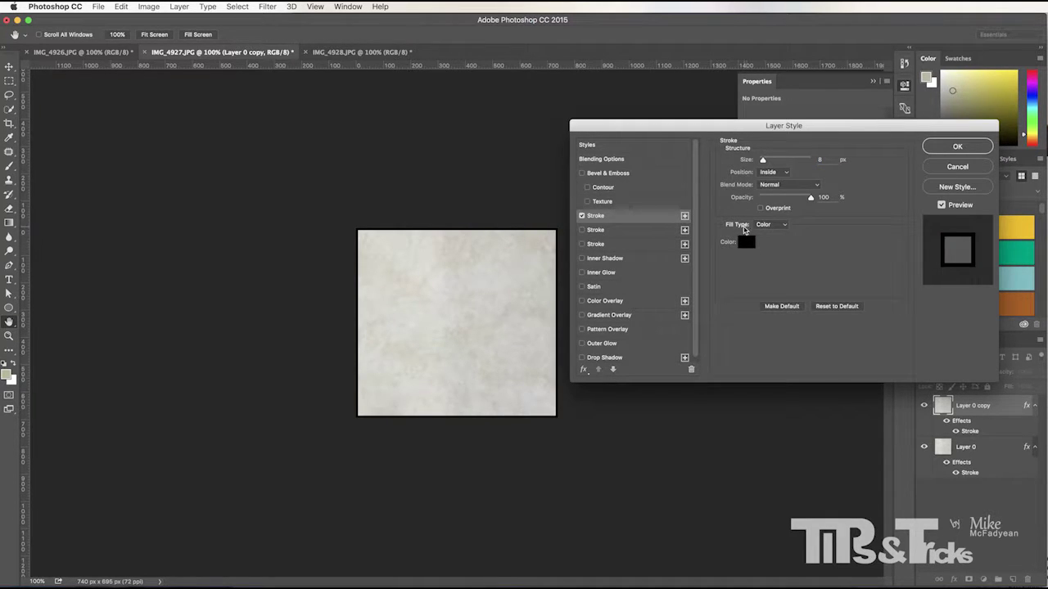
# Add a white ffffff Color Overlay to the duplicate tile layer and apply the layer style.
pyautogui.click(613, 306)
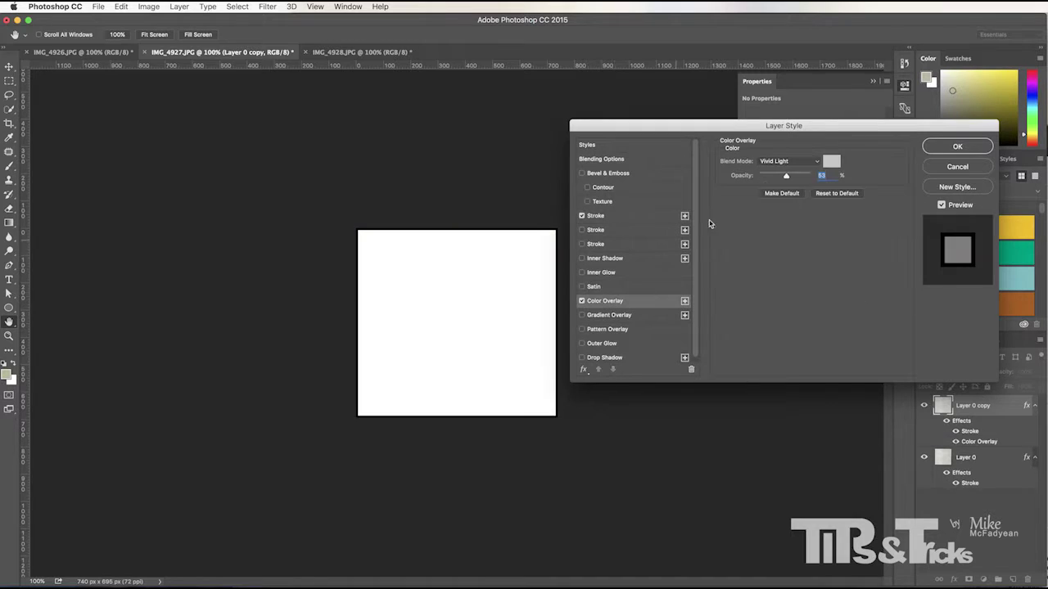
pyautogui.click(830, 163)
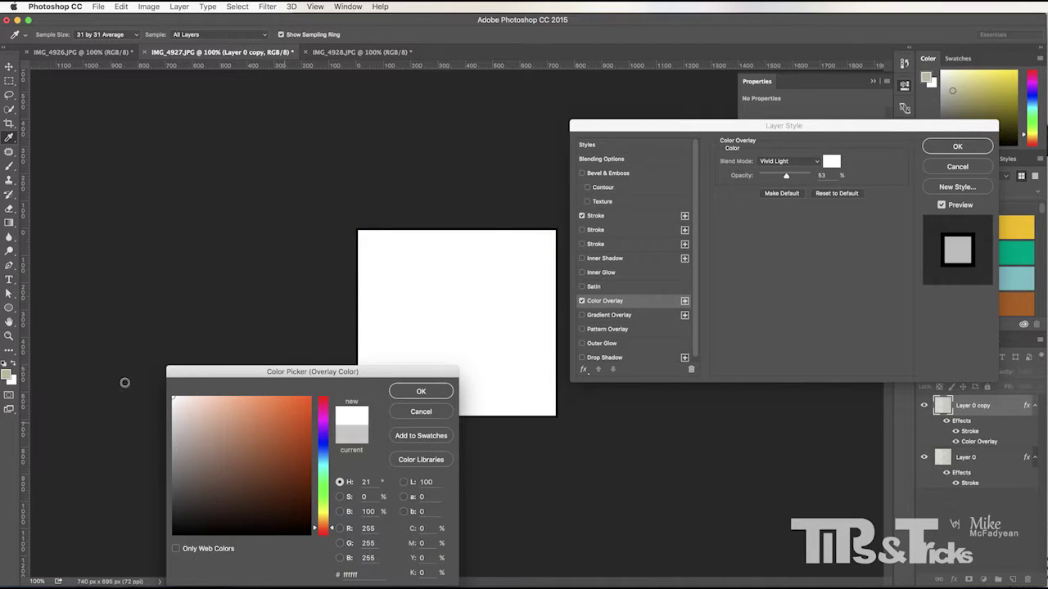
pyautogui.click(421, 391)
pyautogui.click(958, 146)
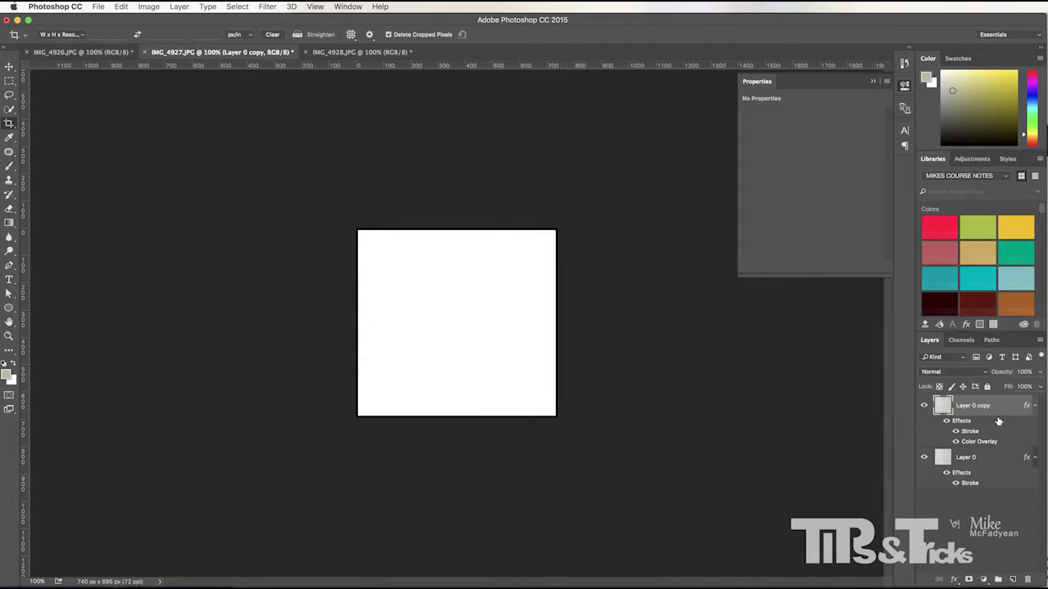
# Save the black-edged white tile as the maximum-quality JPEG "Tile Bump" in Low Poly Room and Materials/sceneassets/images.
pyautogui.click(98, 6)
pyautogui.click(114, 121)
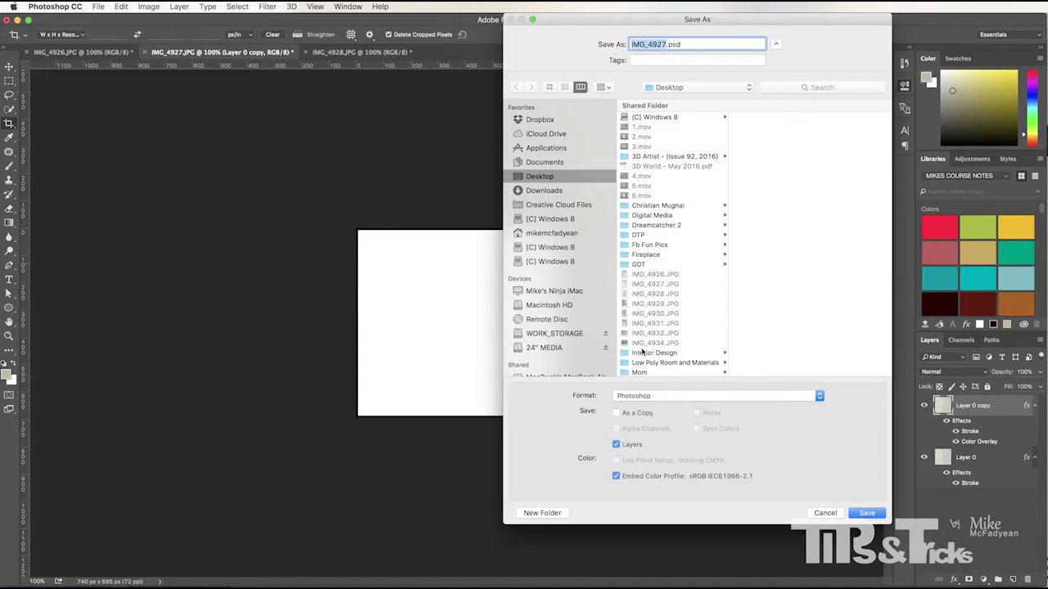
pyautogui.click(647, 362)
pyautogui.click(761, 235)
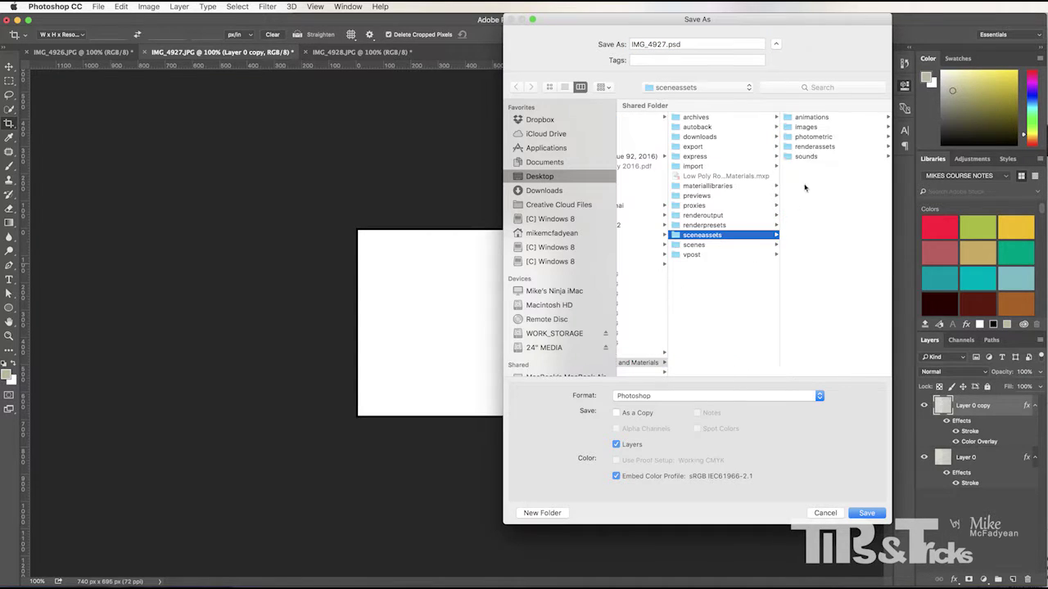
pyautogui.click(806, 127)
pyautogui.click(689, 397)
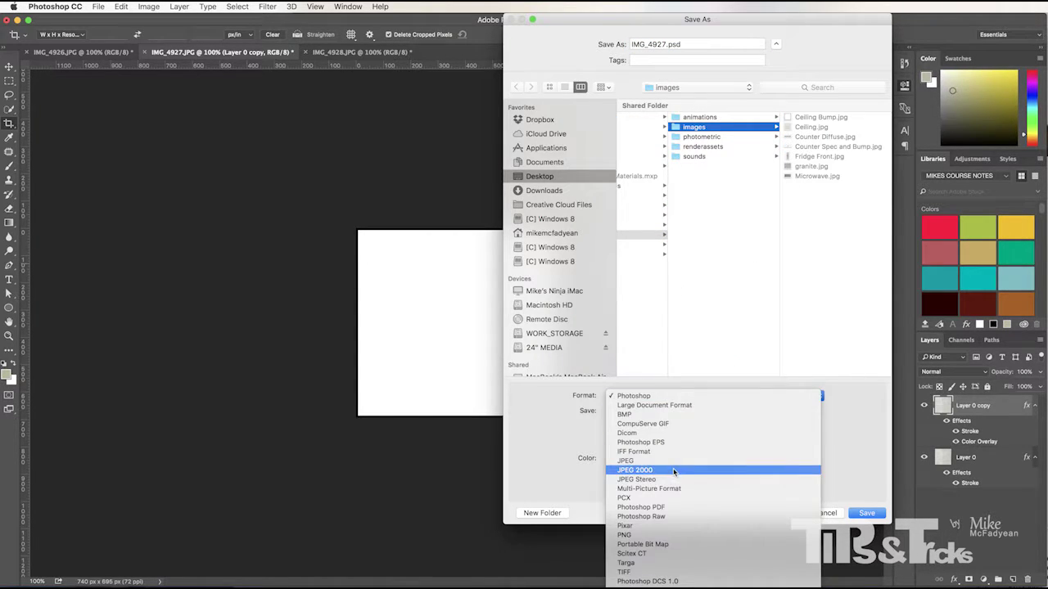
pyautogui.click(674, 462)
pyautogui.doubleClick(633, 45)
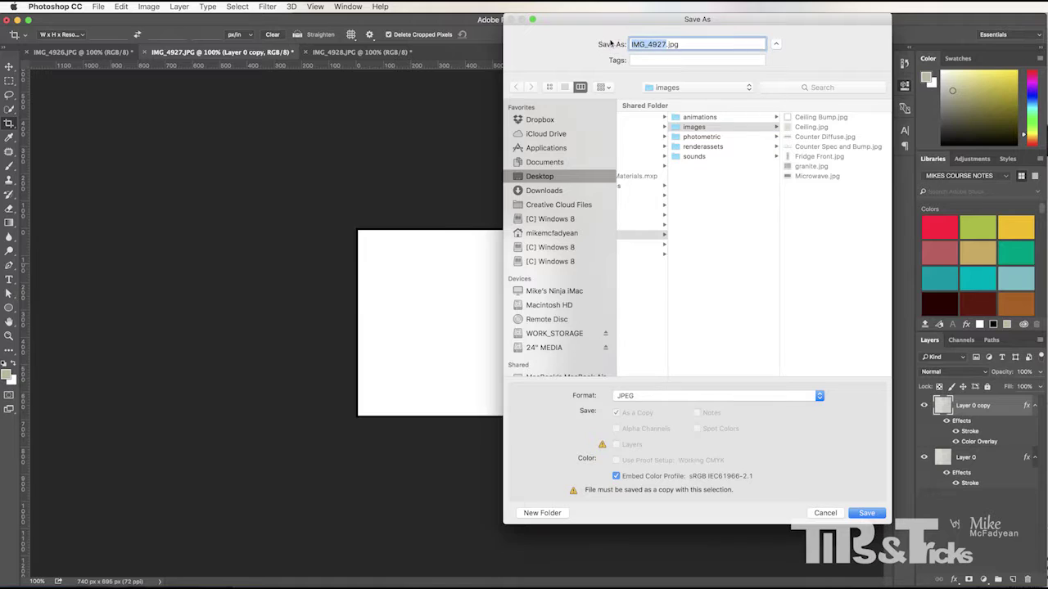
pyautogui.press('BackSpace')
pyautogui.write('Tile Bump')
pyautogui.click(866, 512)
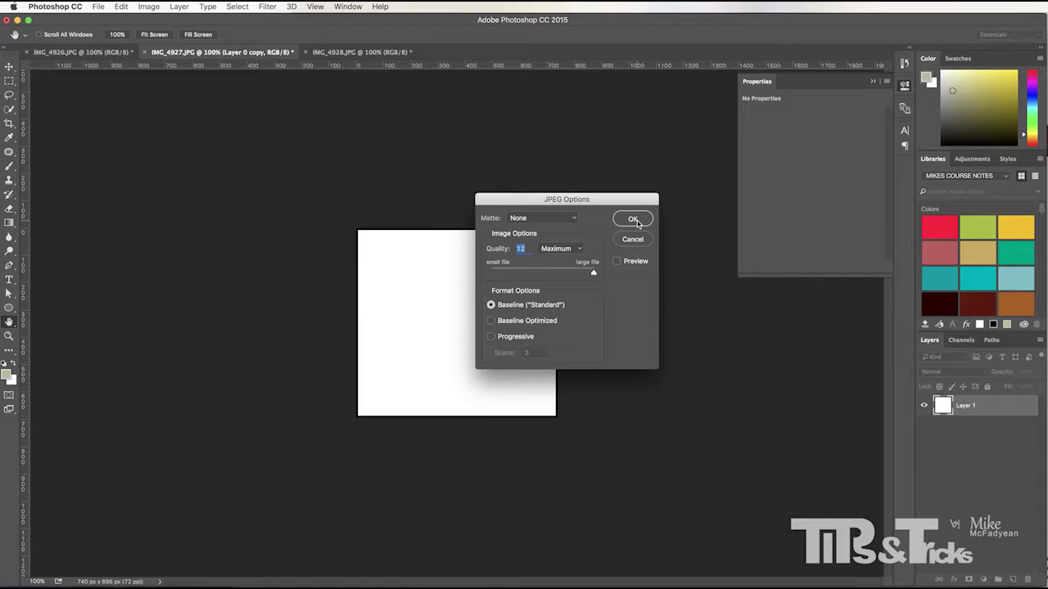
pyautogui.click(634, 220)
# Hide the duplicate layer and save the original tile layer as the maximum-quality JPEG "Tile Diffuse" in the same sceneassets/images folder.
pyautogui.click(923, 405)
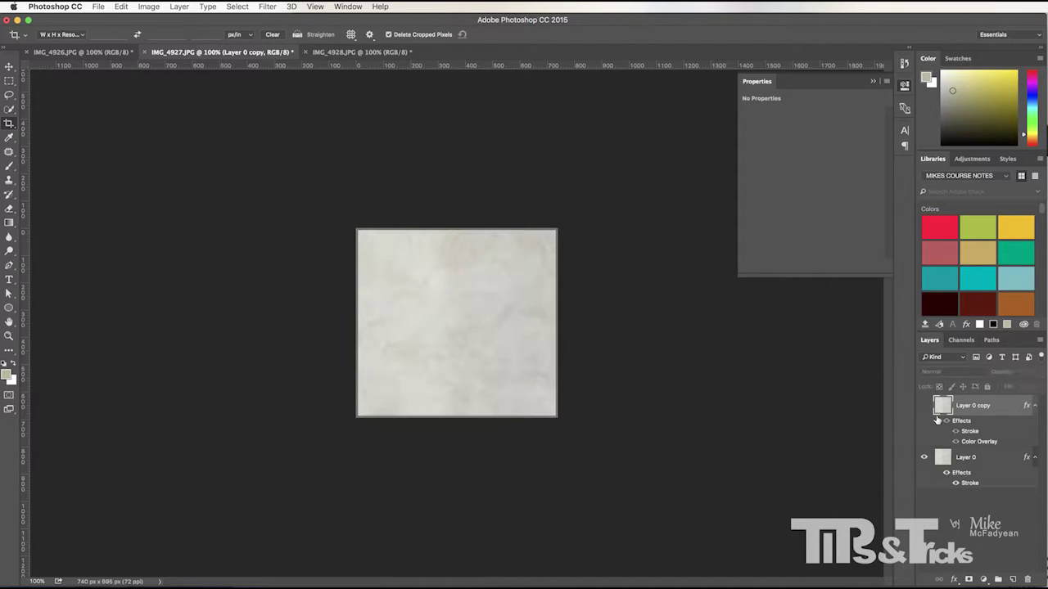
pyautogui.click(978, 458)
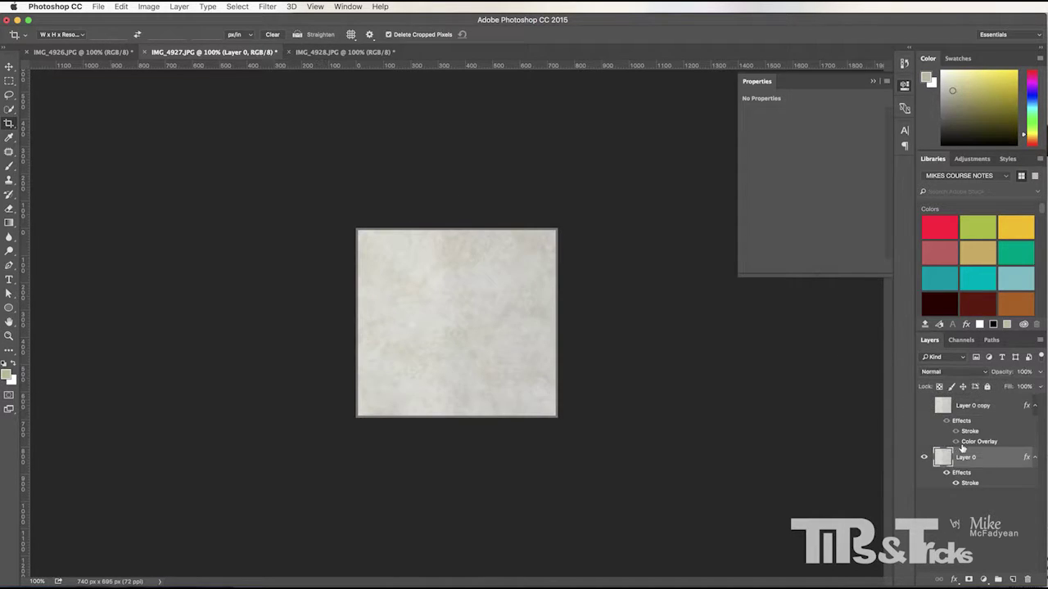
pyautogui.click(98, 7)
pyautogui.click(114, 117)
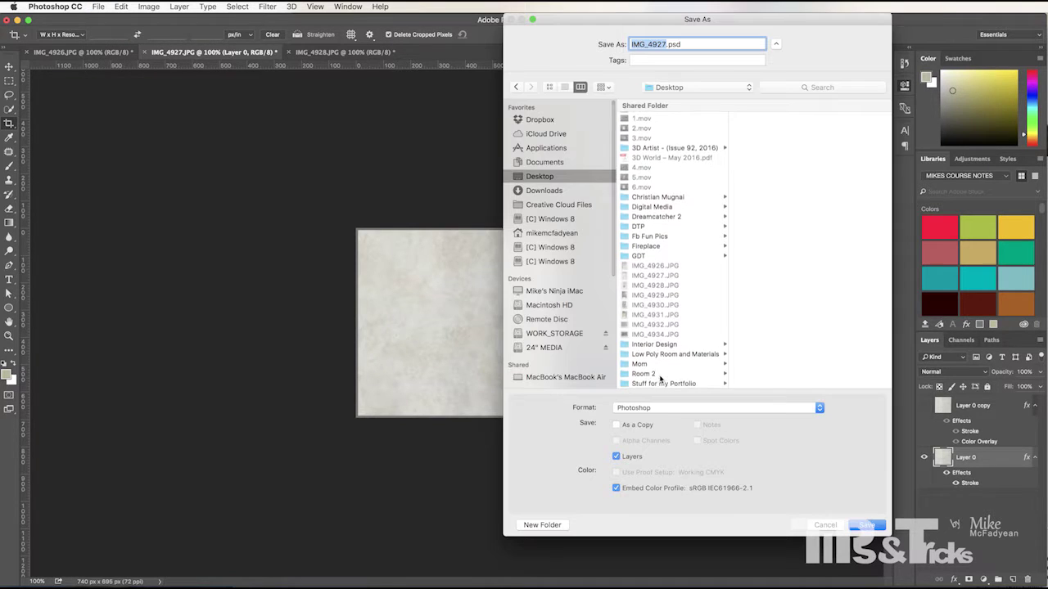
pyautogui.click(717, 408)
pyautogui.click(667, 475)
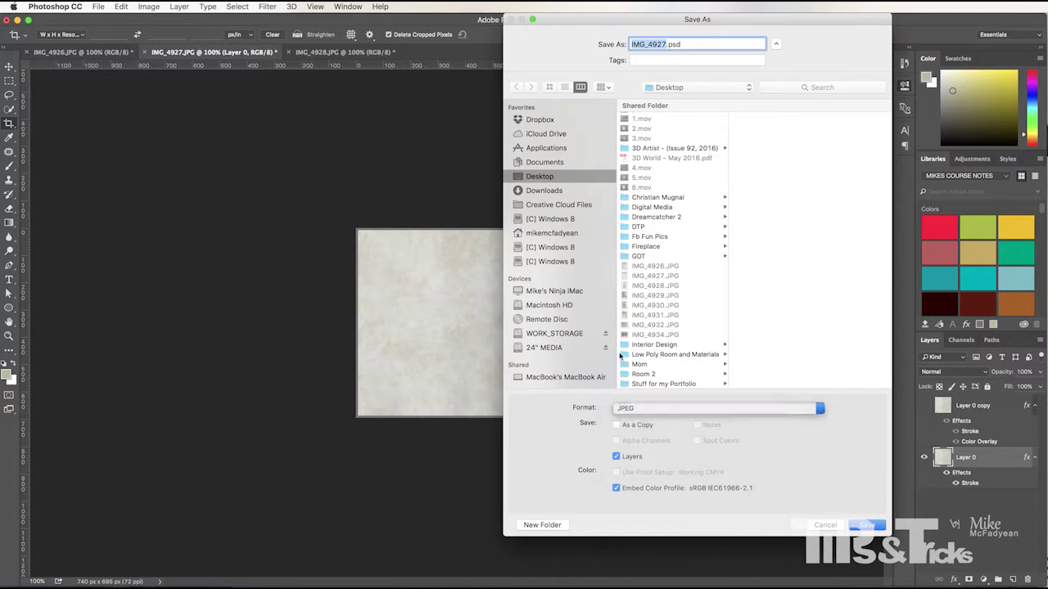
pyautogui.click(654, 355)
pyautogui.click(765, 235)
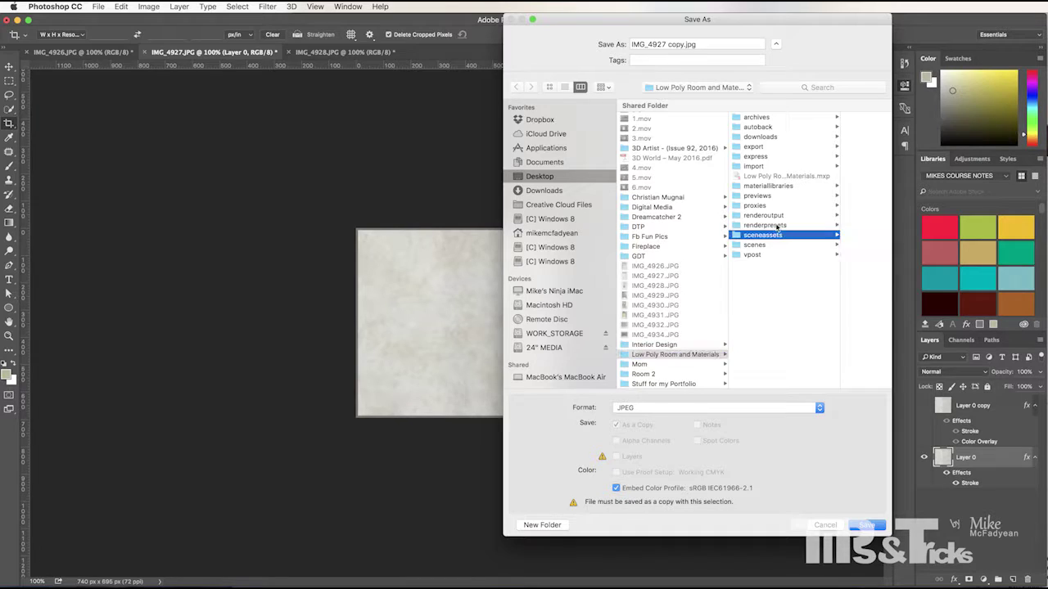
pyautogui.click(693, 127)
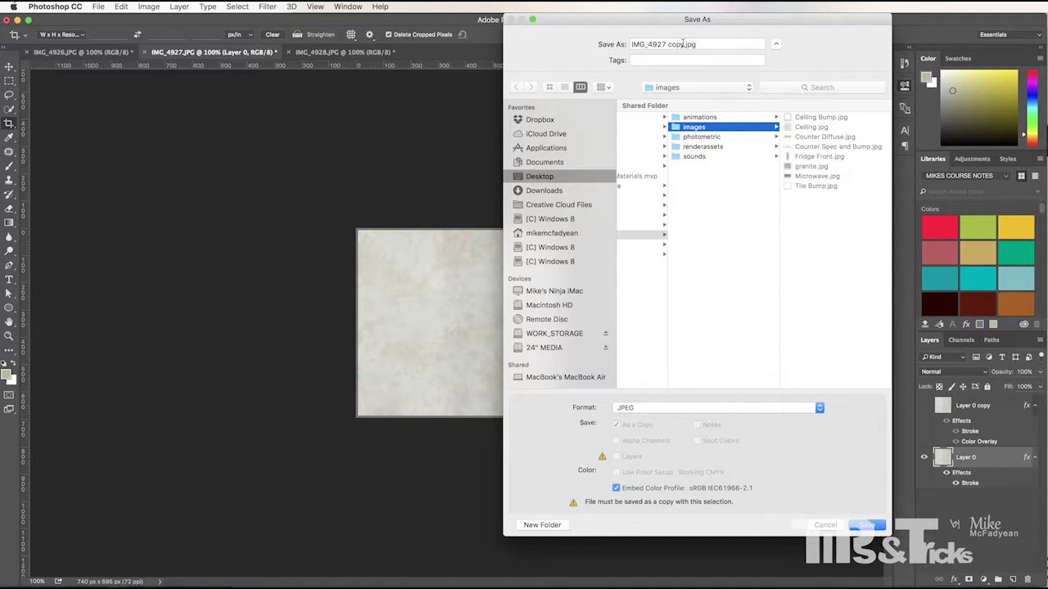
pyautogui.press('Tab')
pyautogui.write('Tile')
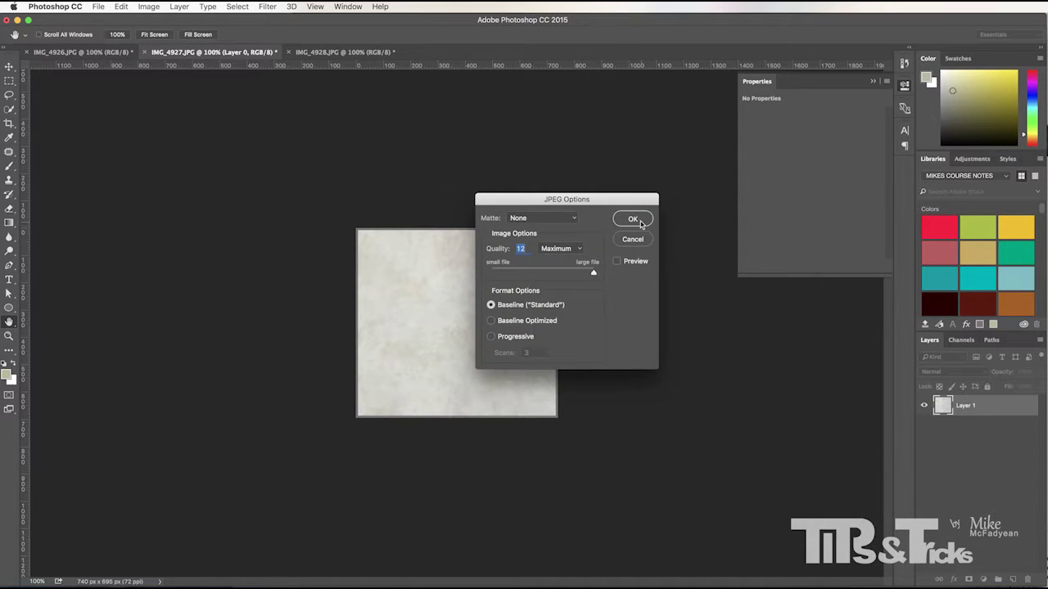
pyautogui.click(636, 219)
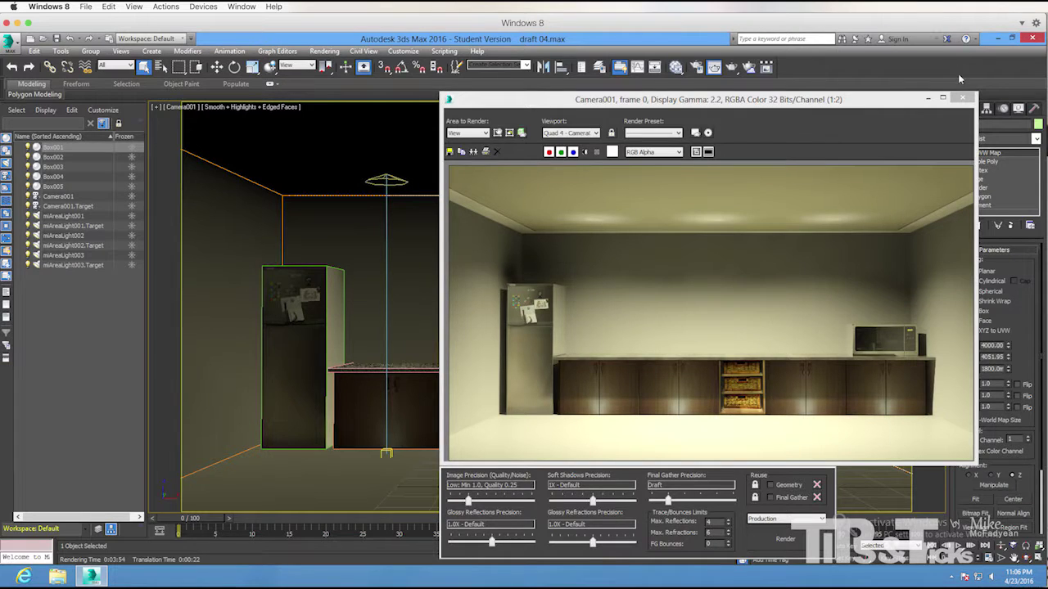
# Switch to 3ds Max, close the rendered frame, and change the camera viewport to a Perspective view looking down at the floor.
pyautogui.click(962, 98)
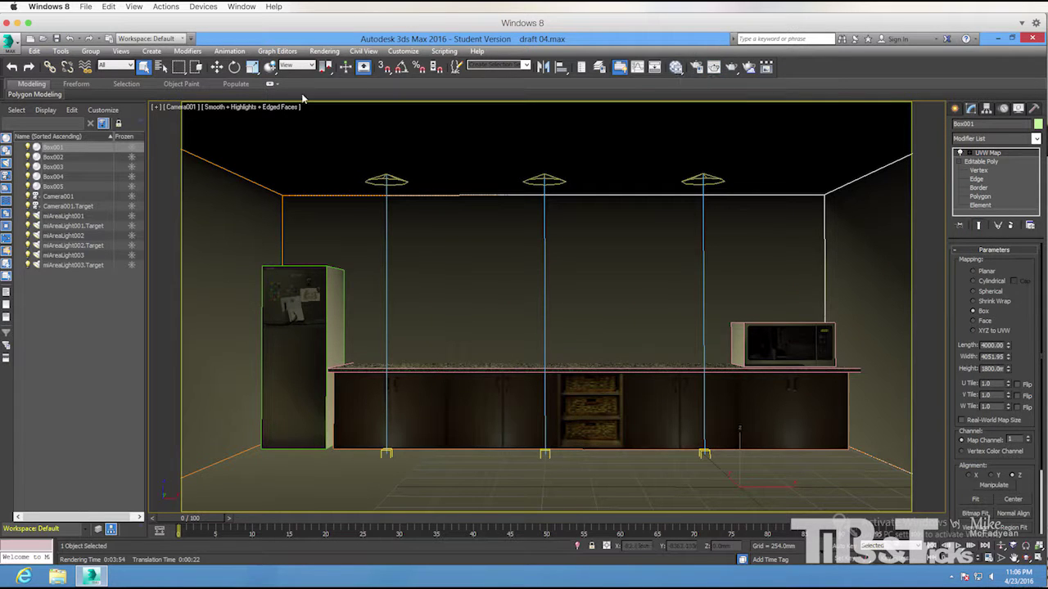
pyautogui.click(182, 107)
pyautogui.click(223, 148)
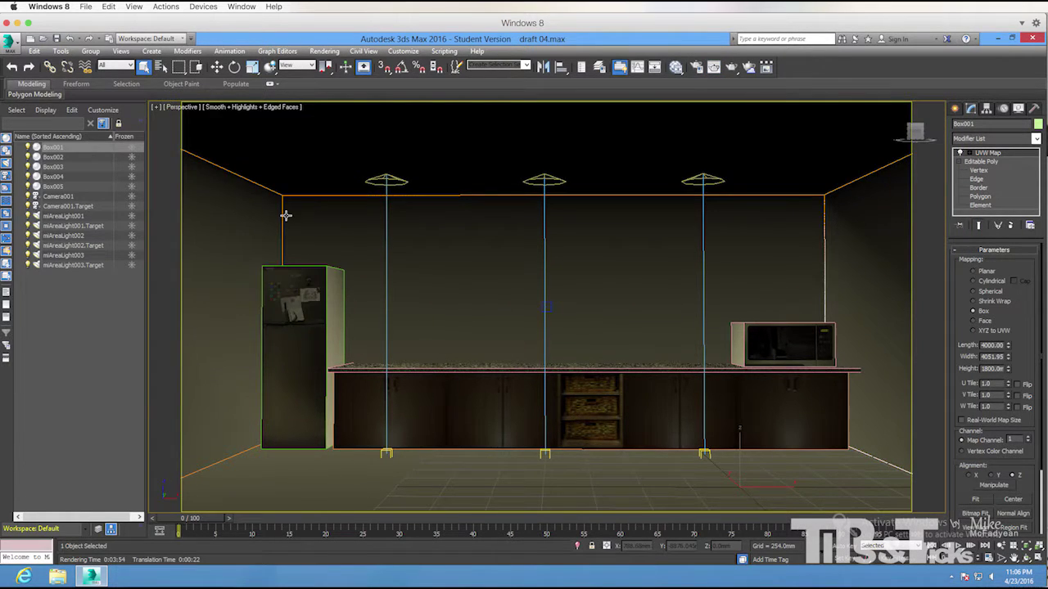
pyautogui.keyDown('alt'); pyautogui.moveTo(283, 215); pyautogui.dragTo(677, 69, button='middle'); pyautogui.keyUp('alt')
# Apply the Pearl Finish template to the Floor material in the Slate Material Editor.
pyautogui.click(675, 66)
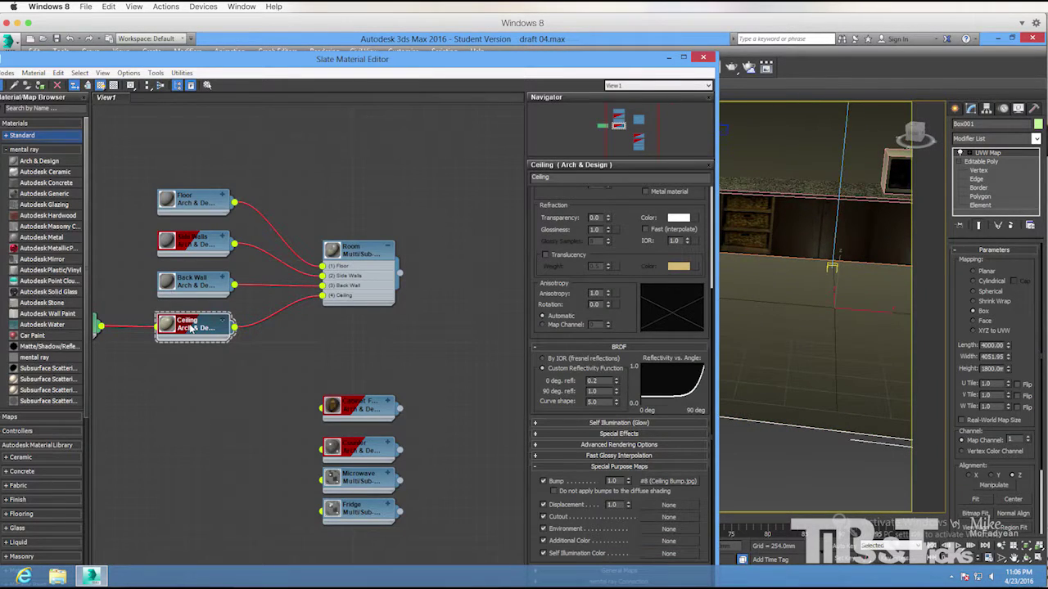
pyautogui.doubleClick(190, 206)
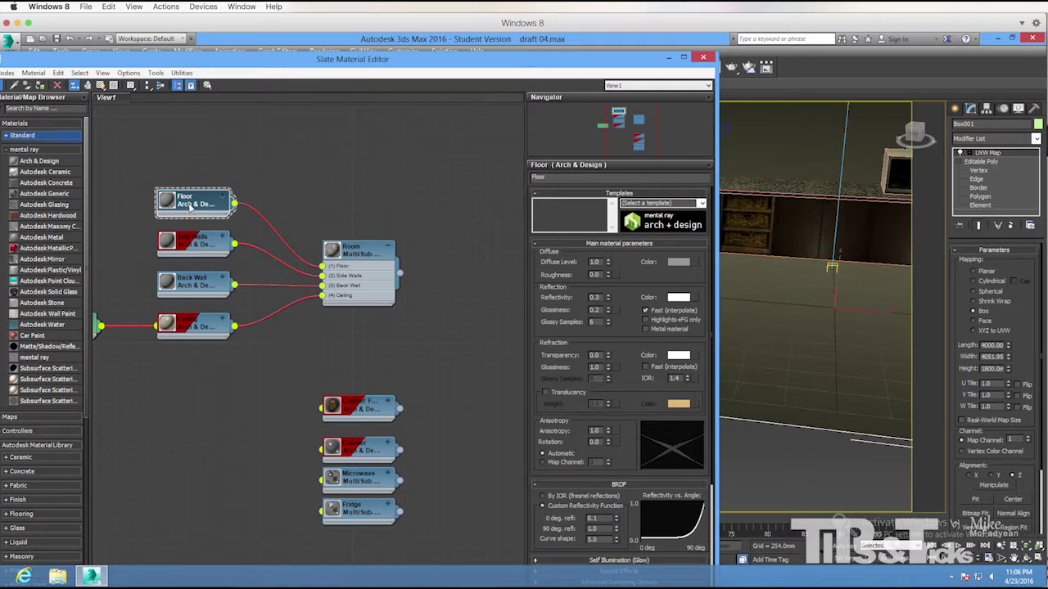
pyautogui.click(701, 205)
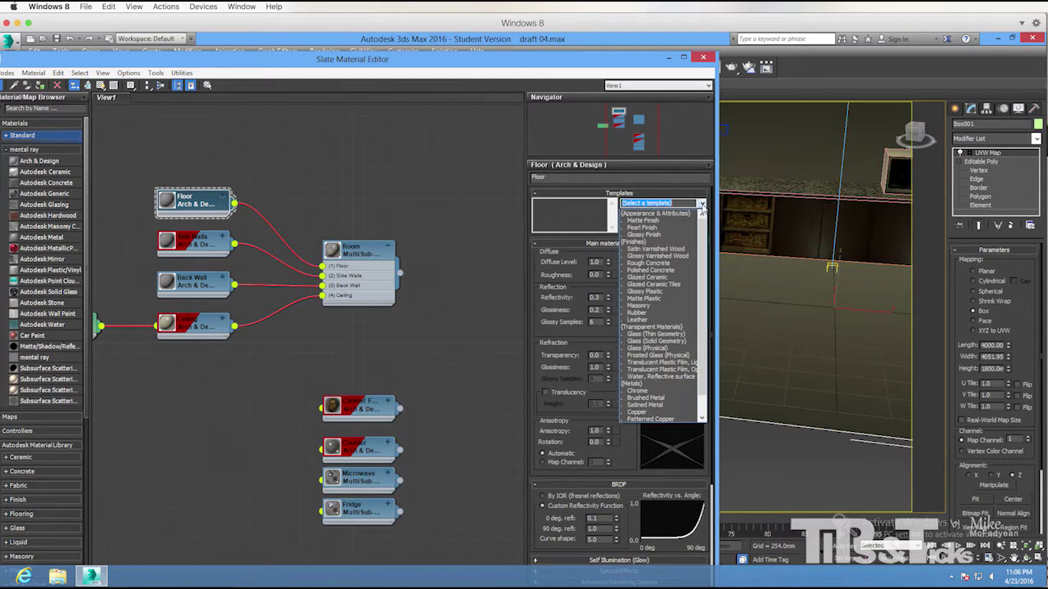
pyautogui.click(664, 228)
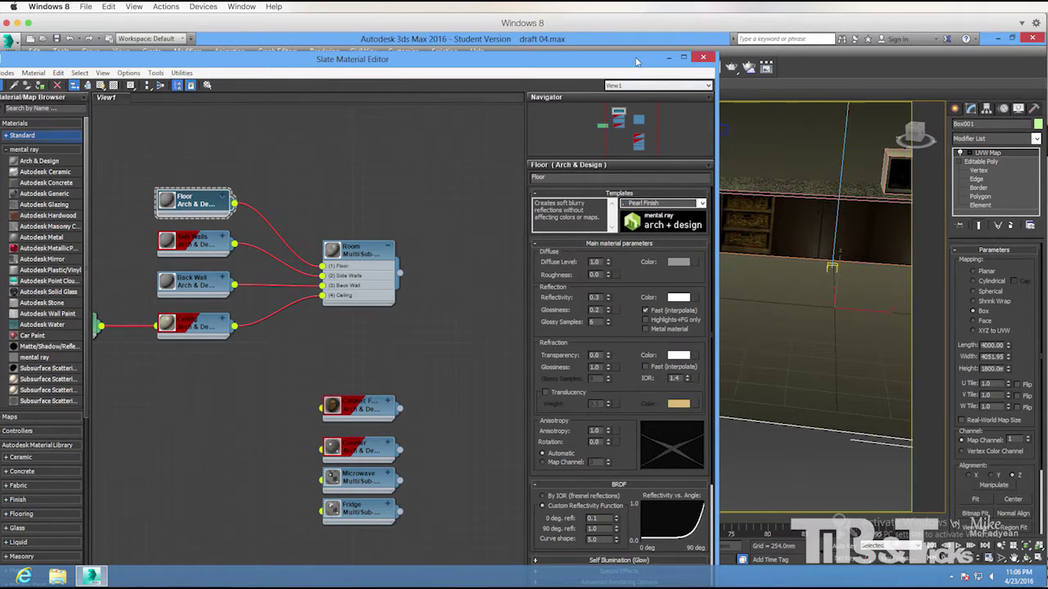
# Assign the Tile Diffuse bitmap to the Floor material's diffuse colour and maximize the Slate Material Editor.
pyautogui.moveTo(636, 61); pyautogui.dragTo(458, 52)
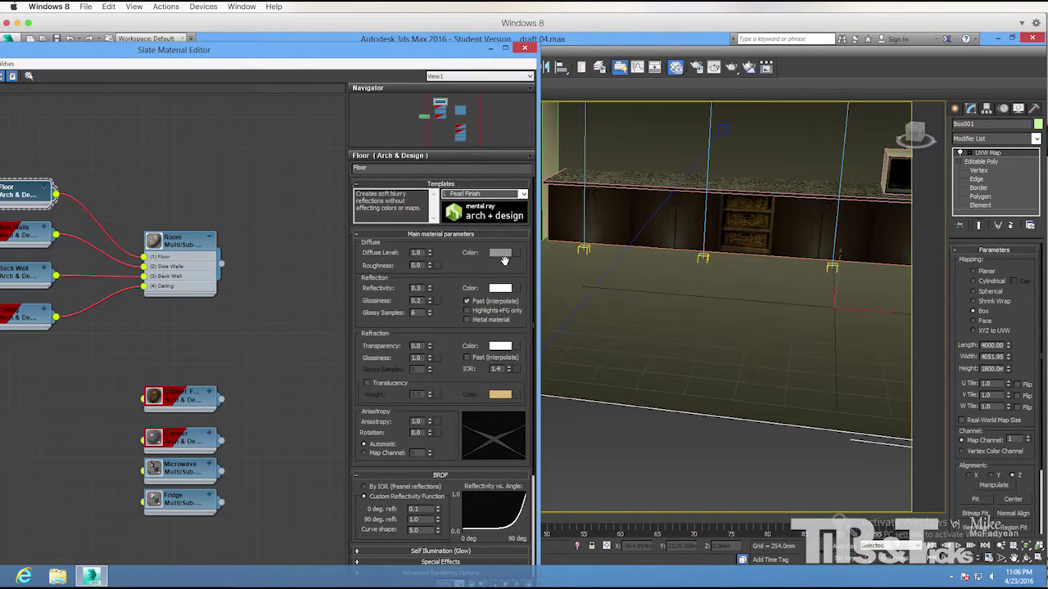
pyautogui.click(516, 255)
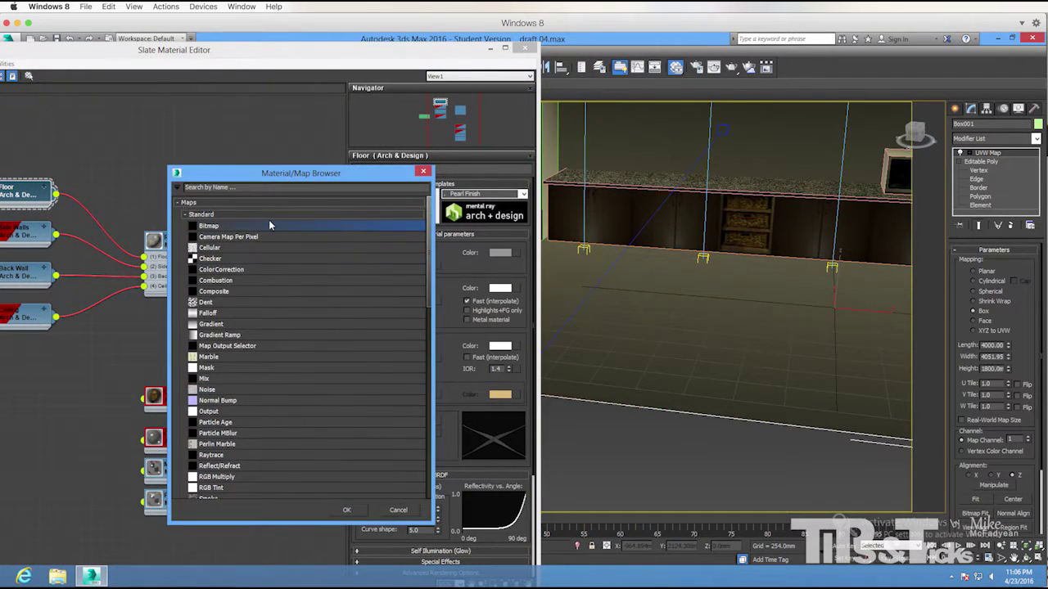
pyautogui.doubleClick(268, 219)
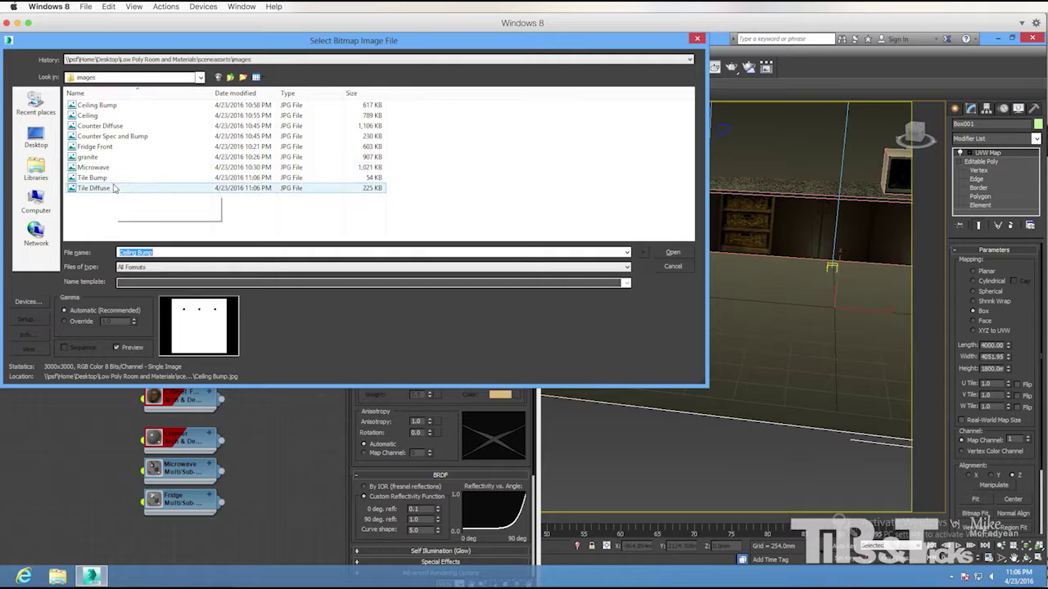
pyautogui.doubleClick(115, 188)
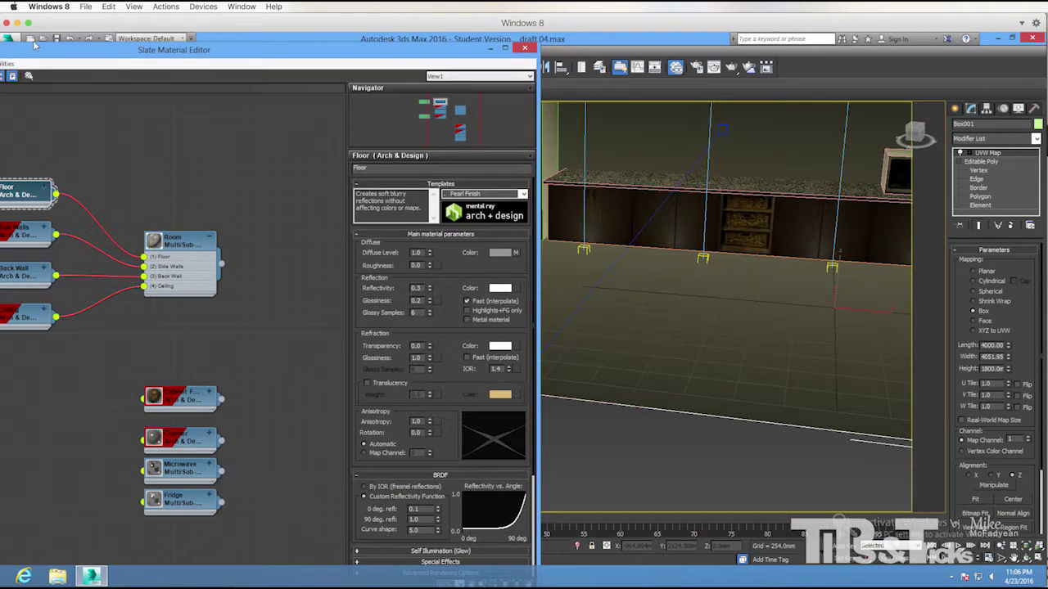
pyautogui.moveTo(51, 49); pyautogui.dragTo(209, 58)
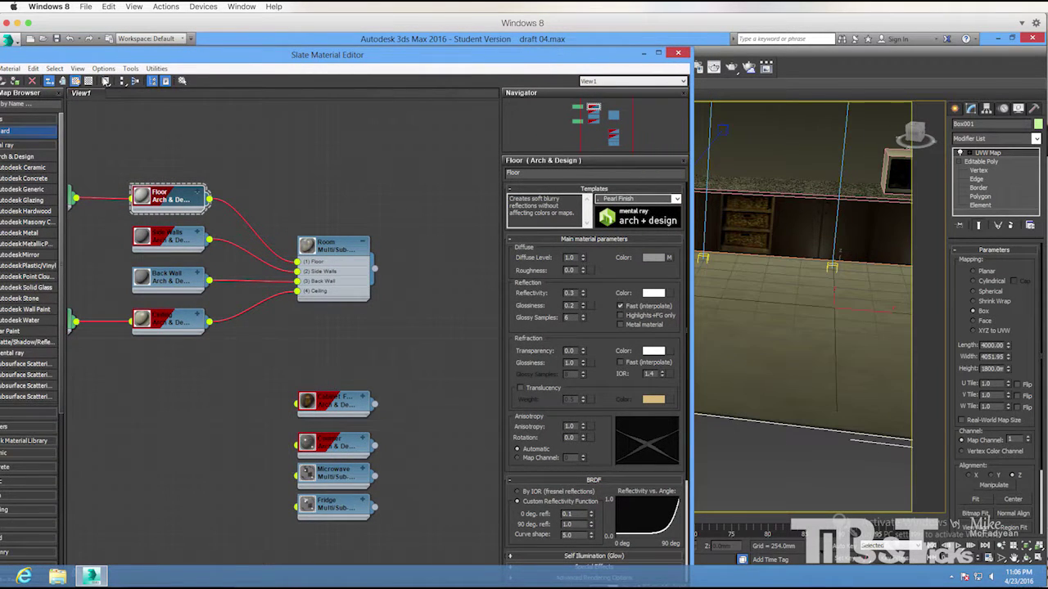
pyautogui.moveTo(435, 65); pyautogui.dragTo(141, 49)
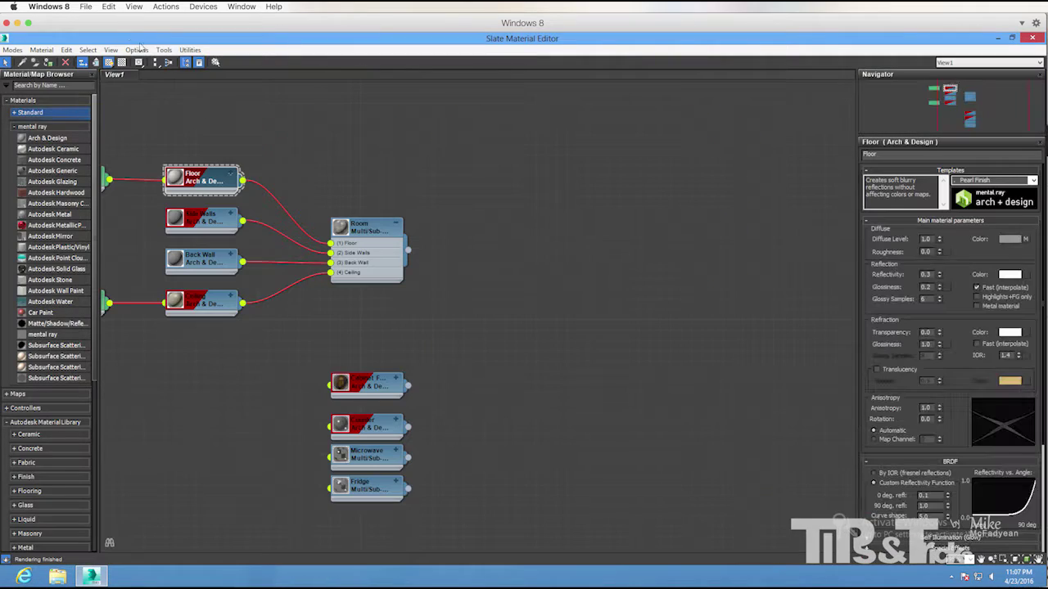
# Restore the Slate Material Editor beside the viewport and set the Floor material's Tile Diffuse bitmap tiling to 10 in U and V.
pyautogui.click(1012, 38)
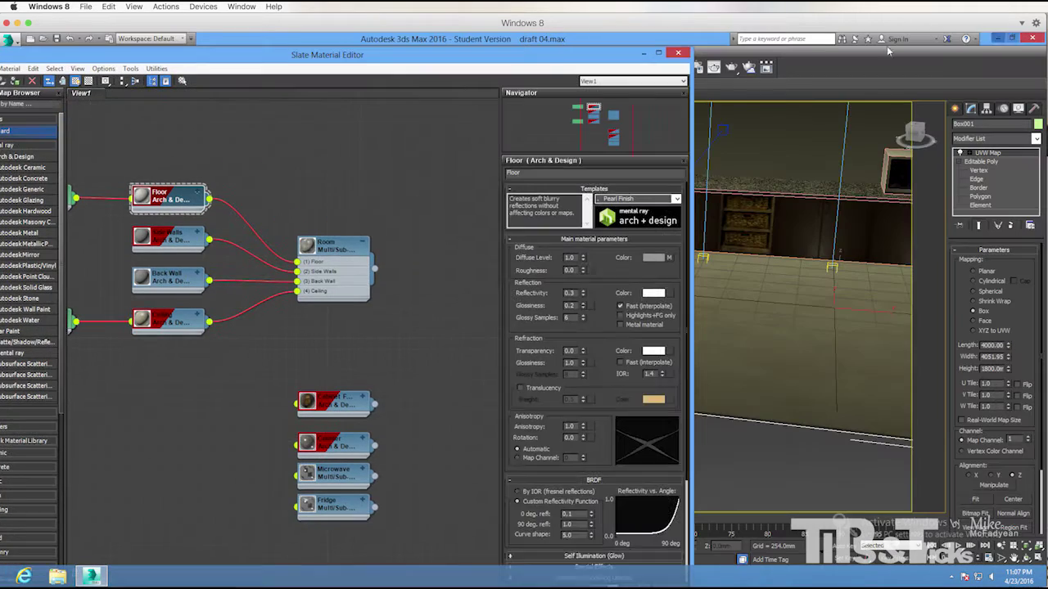
pyautogui.moveTo(604, 56); pyautogui.dragTo(495, 63)
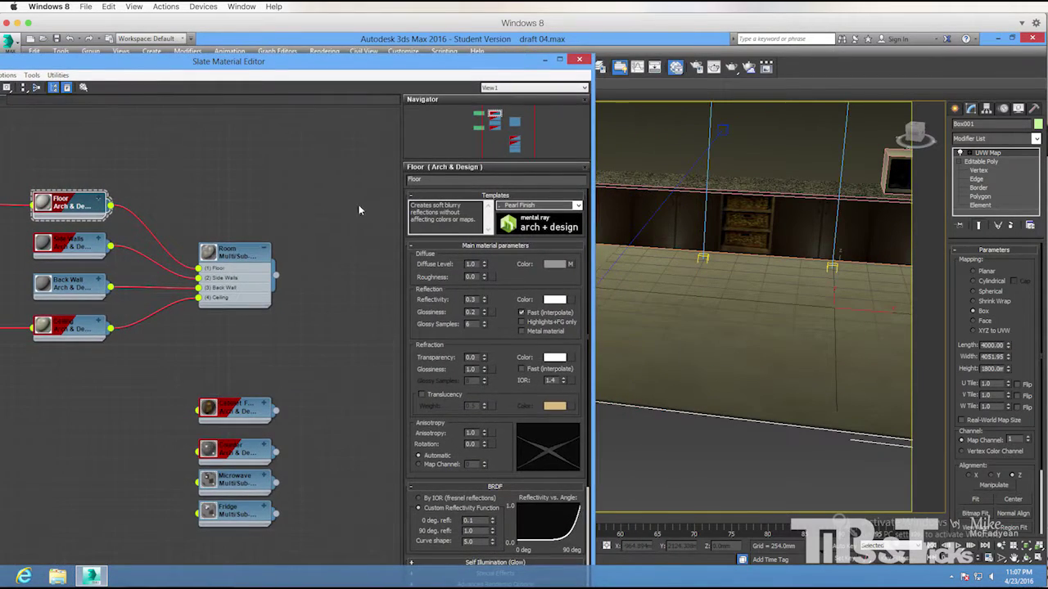
pyautogui.click(570, 264)
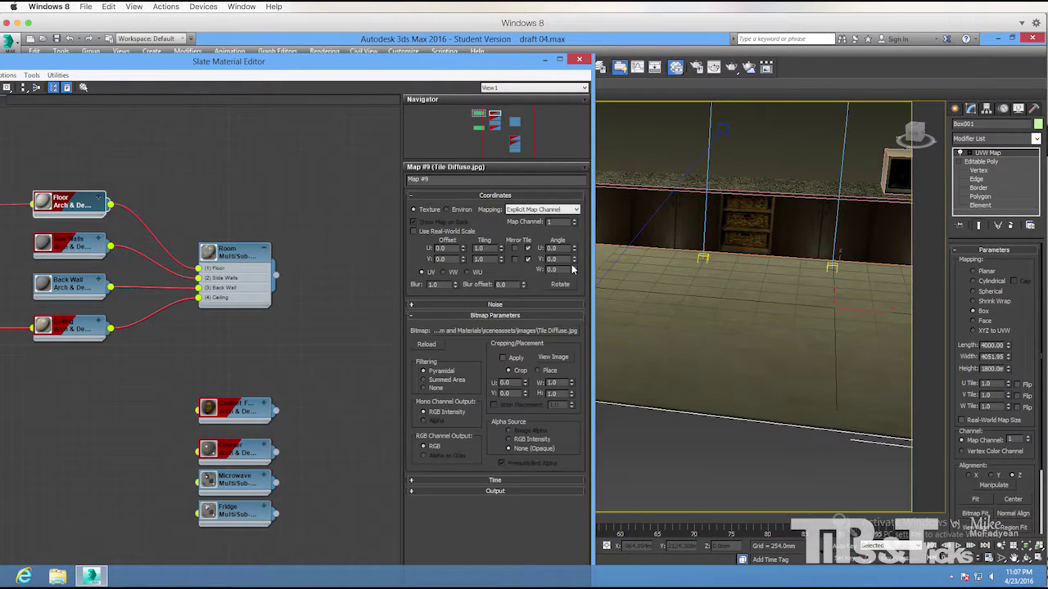
pyautogui.doubleClick(483, 248)
pyautogui.write('10')
pyautogui.press('Tab')
pyautogui.write('10')
pyautogui.press('Return')
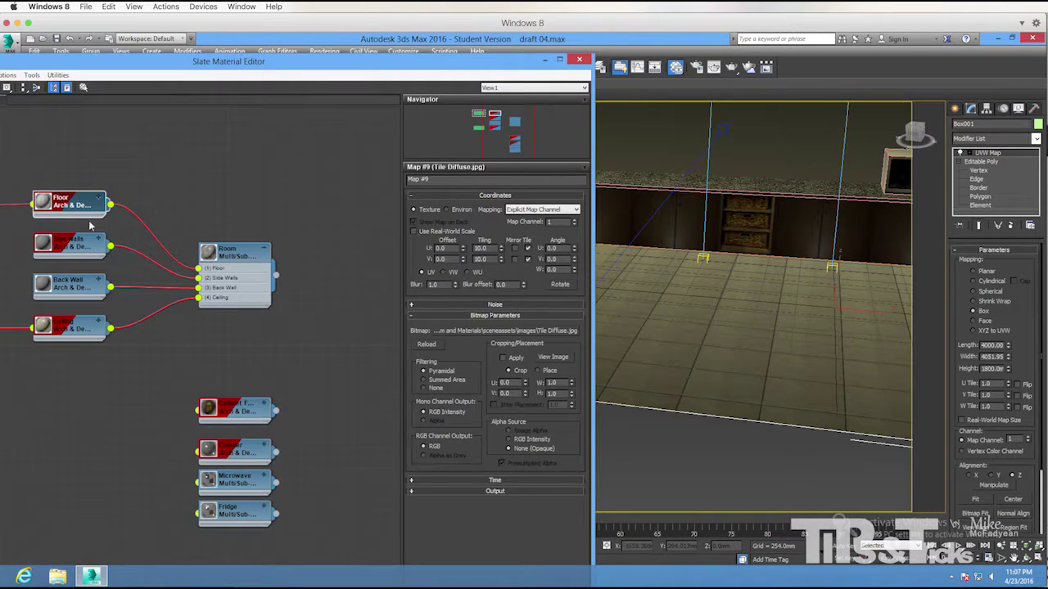
# Copy the Floor material's diffuse map and paste it as a copy into the Bump slot.
pyautogui.doubleClick(65, 203)
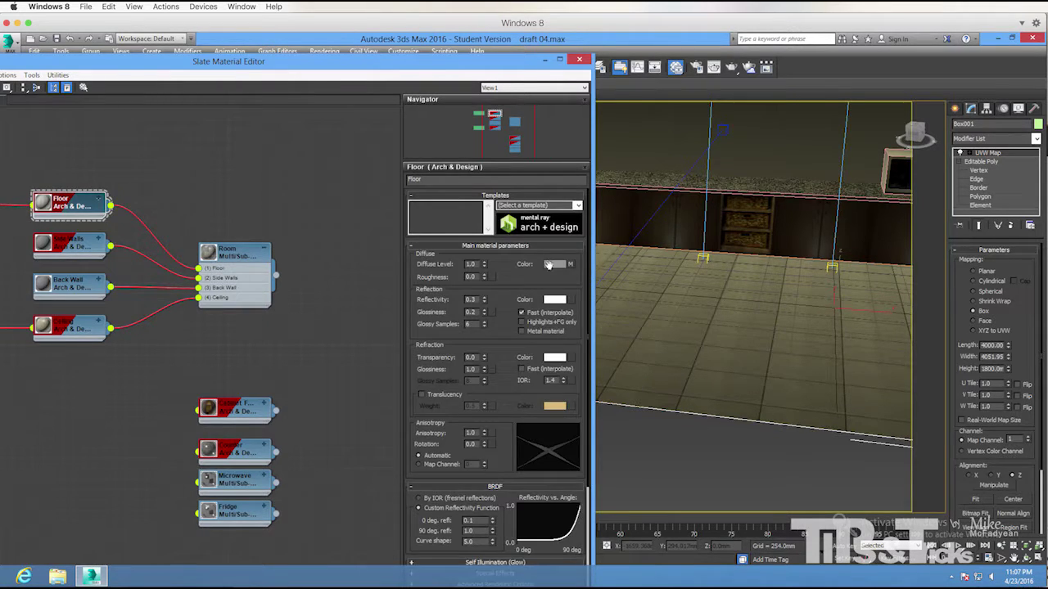
pyautogui.rightClick(569, 264)
pyautogui.click(604, 283)
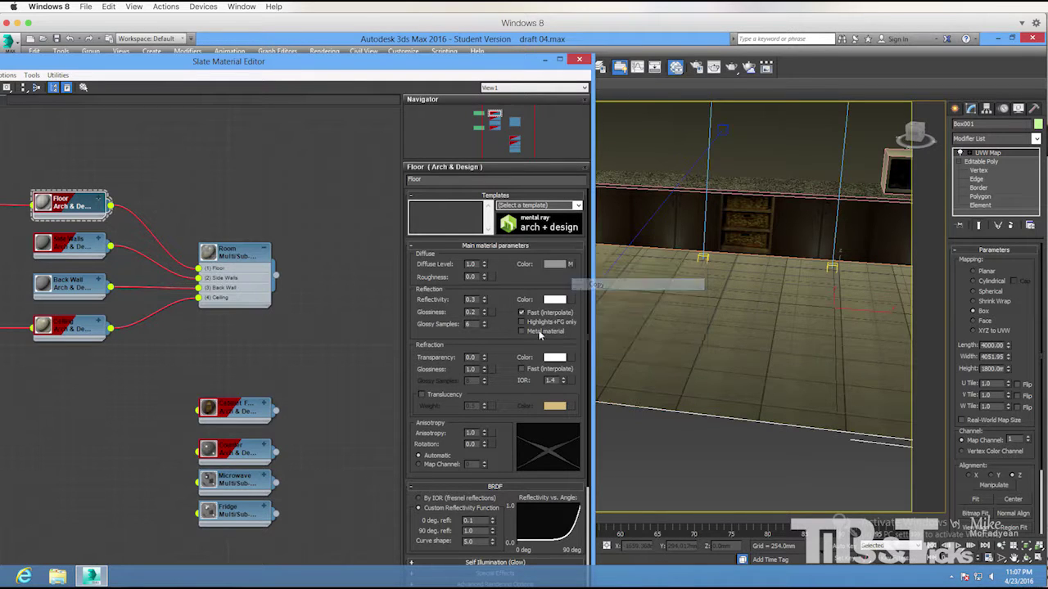
pyautogui.moveTo(503, 383); pyautogui.dragTo(509, 166)
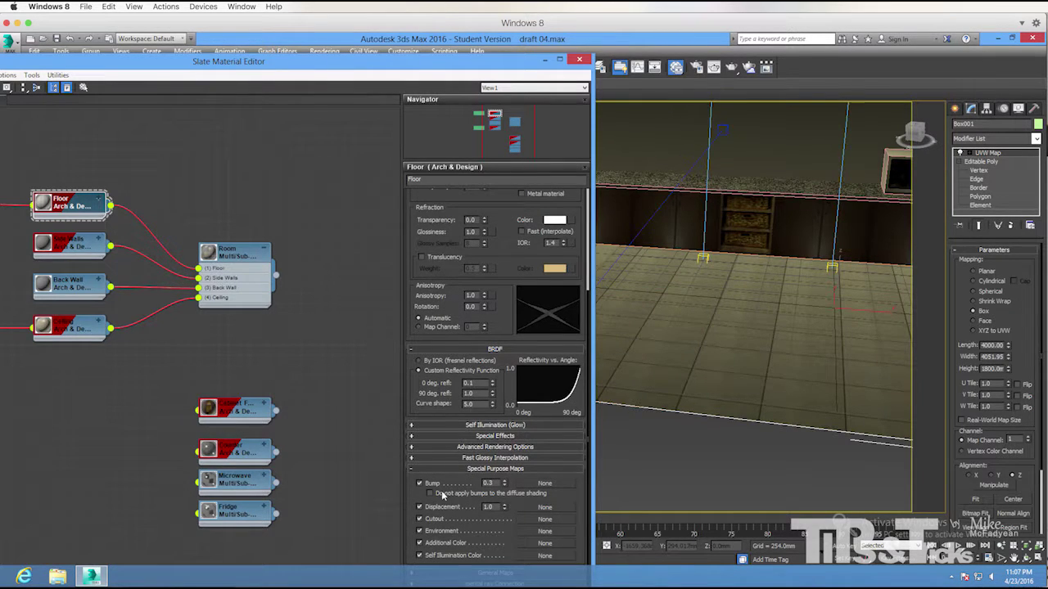
pyautogui.rightClick(545, 484)
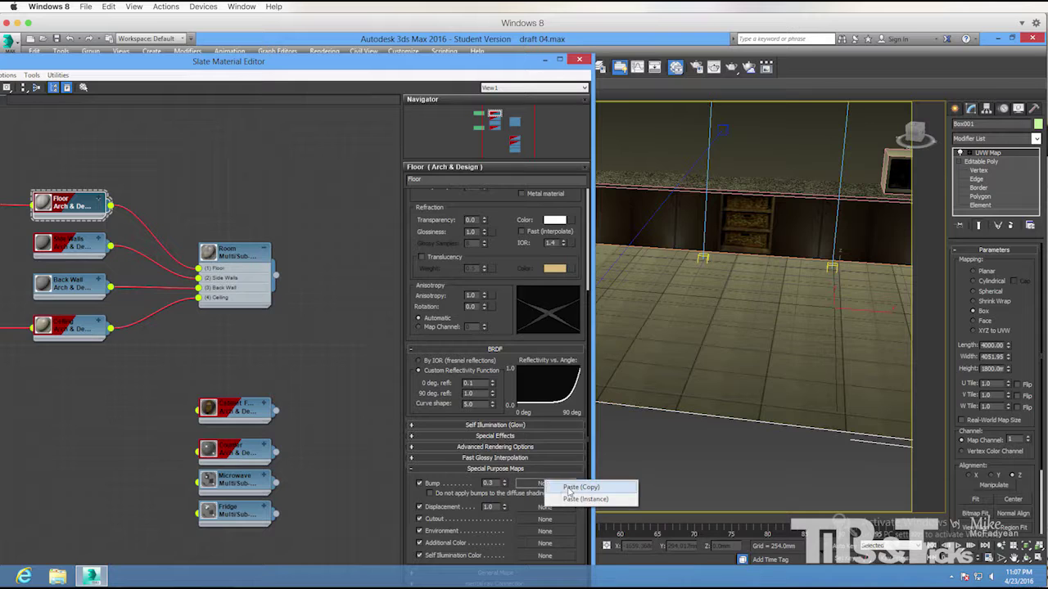
pyautogui.click(567, 485)
# Replace the bitmap in the Floor material's bump map with the Ceiling Bump image.
pyautogui.click(547, 484)
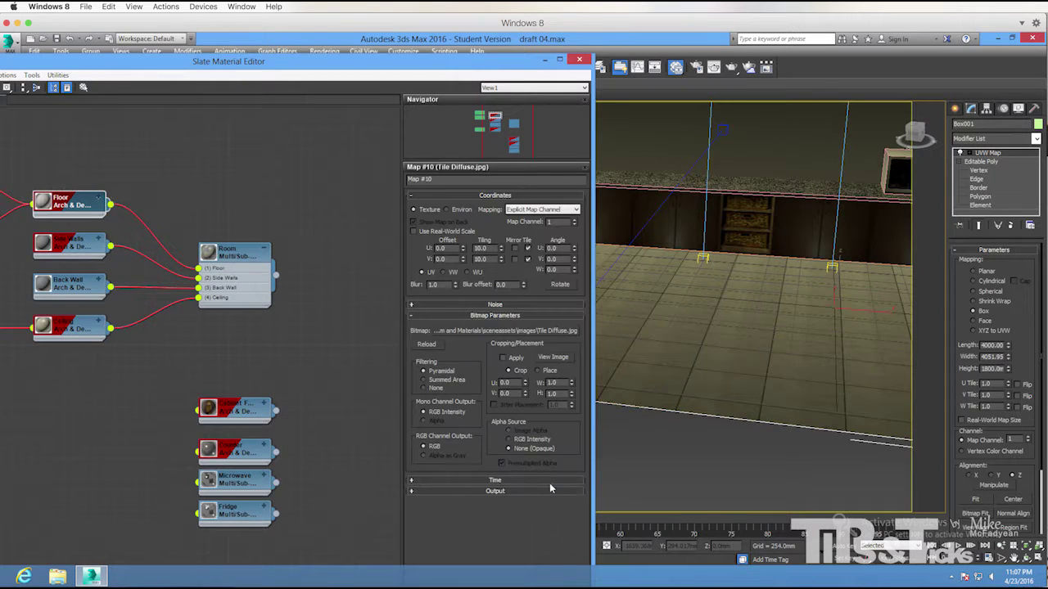
pyautogui.click(533, 334)
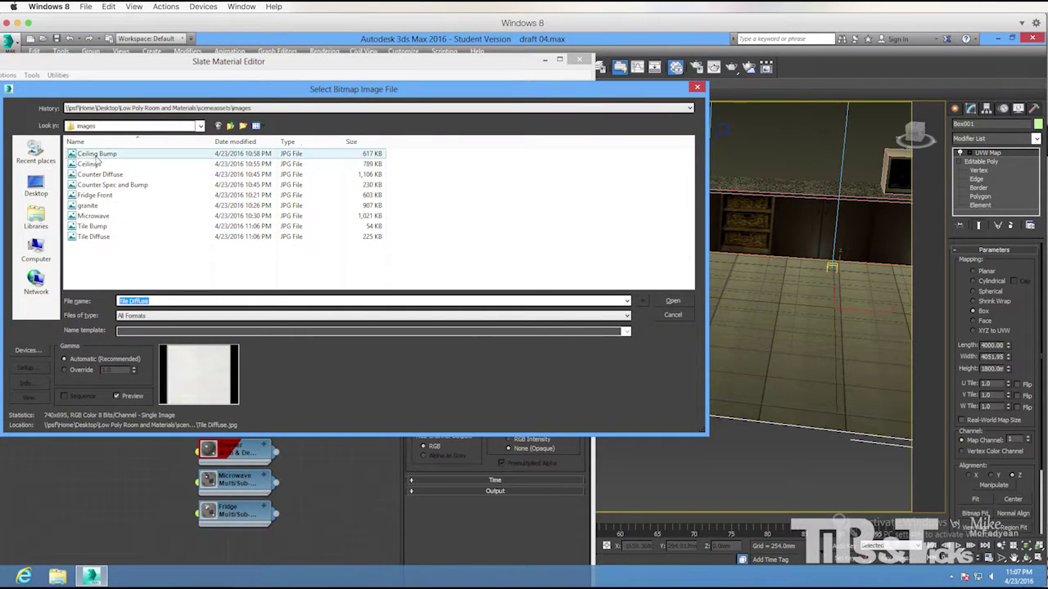
pyautogui.doubleClick(96, 154)
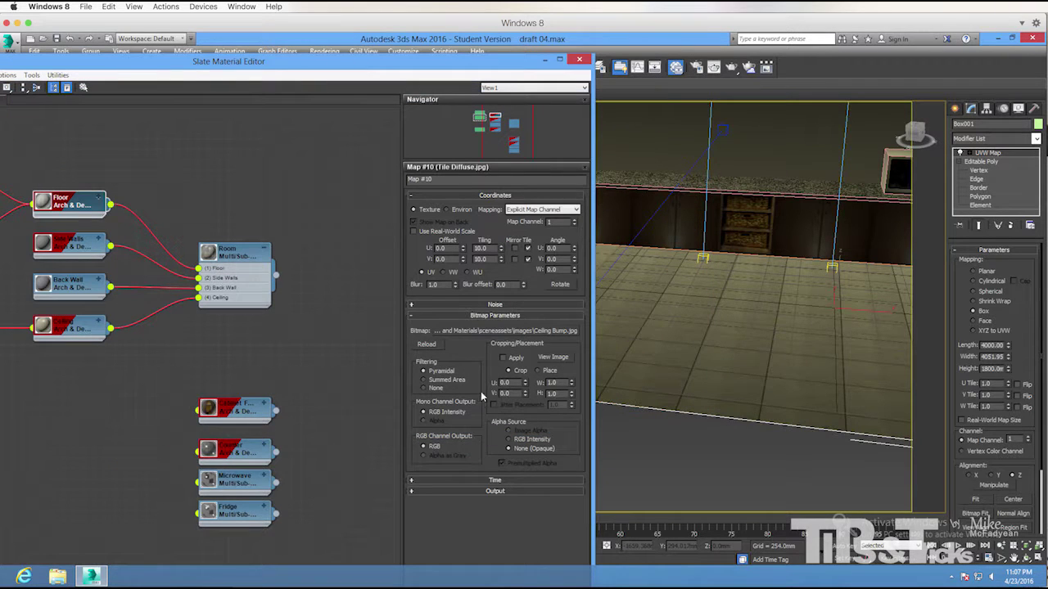
# Copy the Floor material's bump map and paste it into the reflection colour slot.
pyautogui.doubleClick(63, 207)
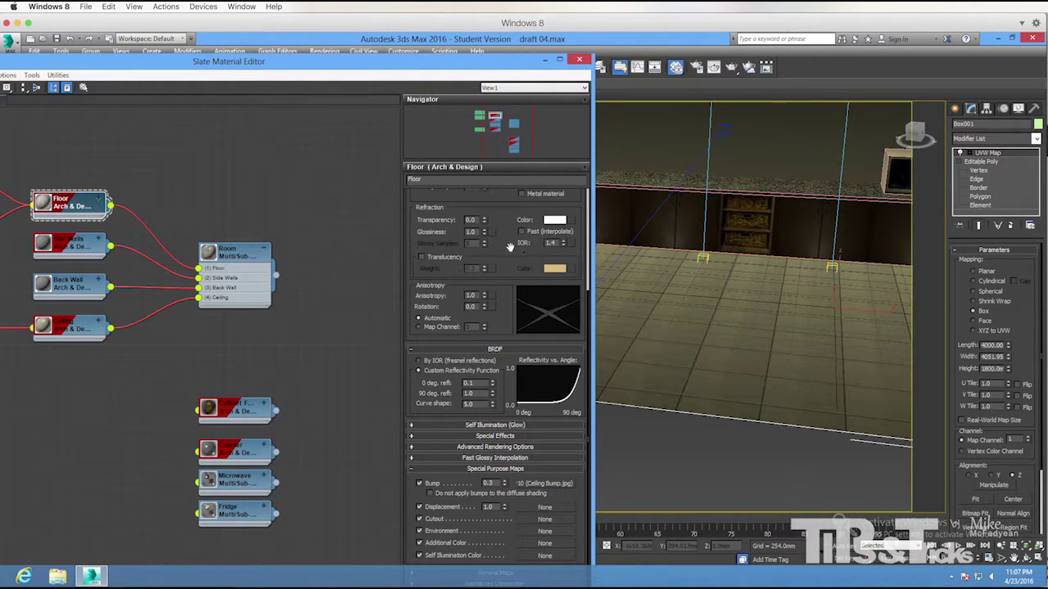
pyautogui.rightClick(538, 484)
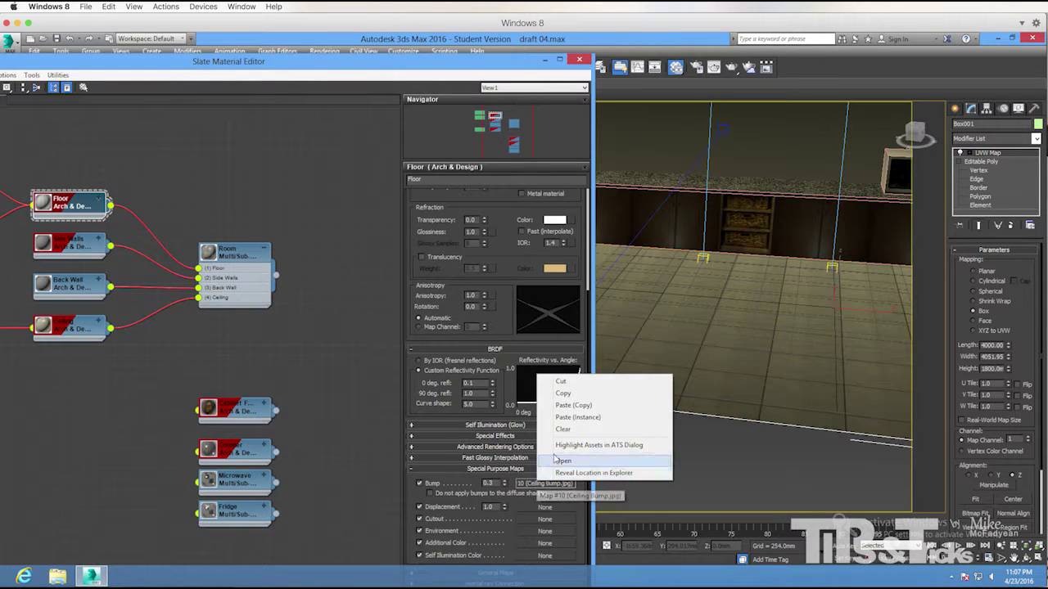
pyautogui.click(573, 394)
pyautogui.scroll(5, 492, 408)
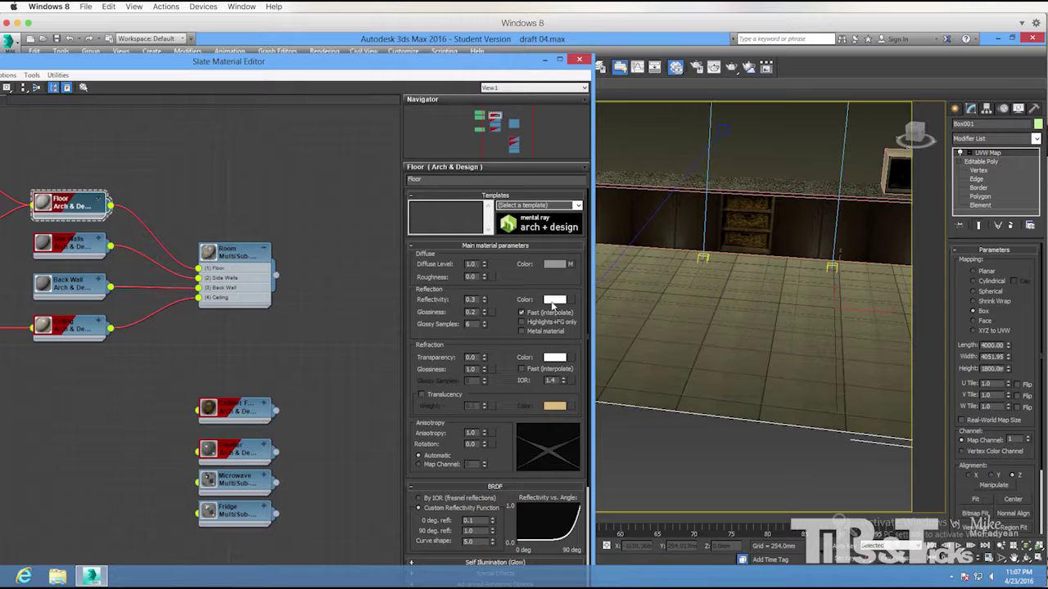
pyautogui.rightClick(569, 300)
pyautogui.click(585, 310)
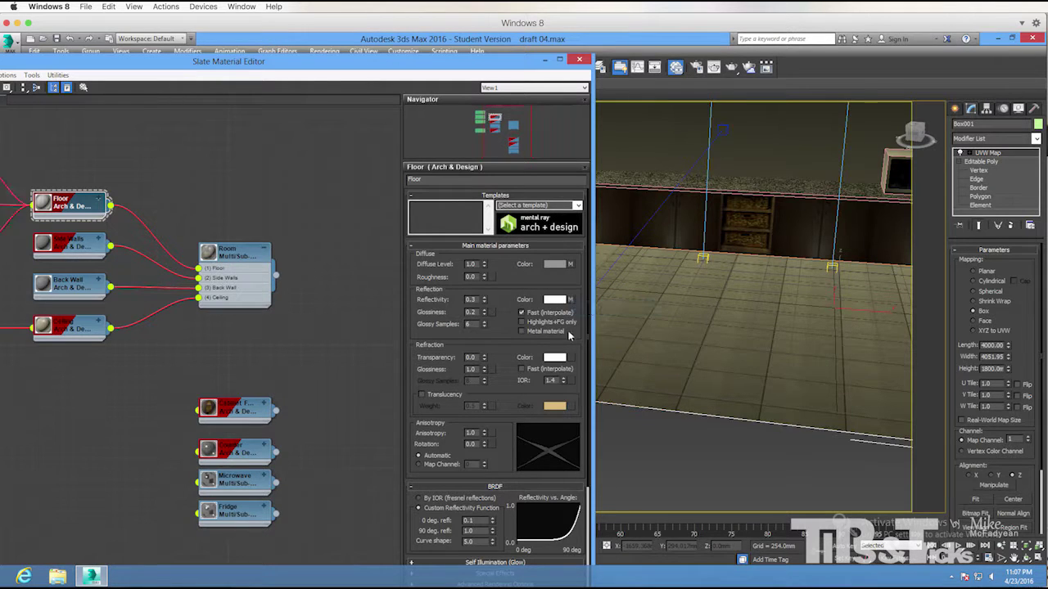
# Close the material editor, return the viewport to Camera001, and render a test frame, cancelling it partway.
pyautogui.click(578, 61)
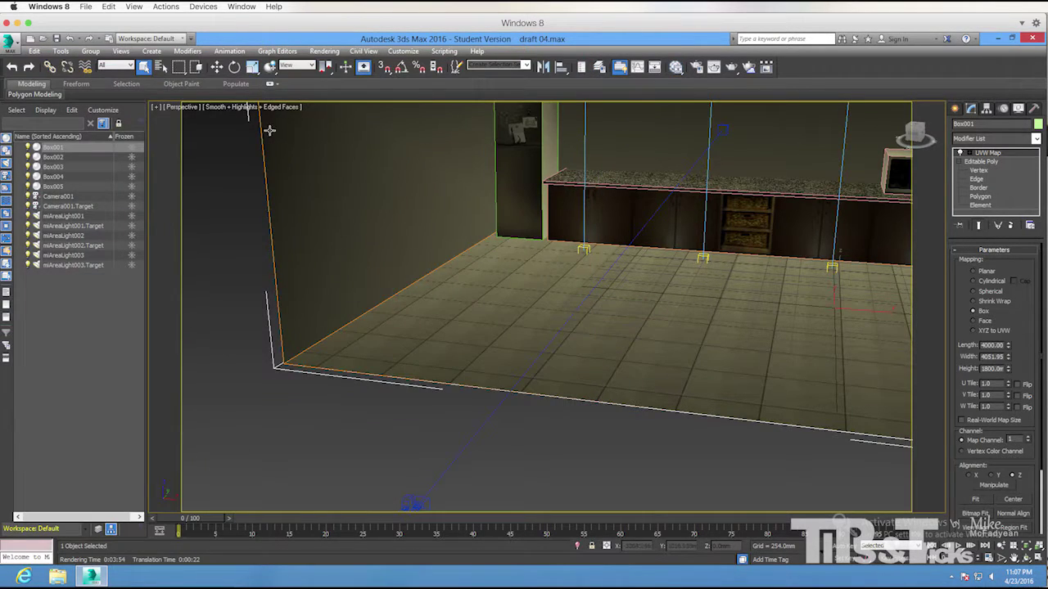
pyautogui.click(195, 108)
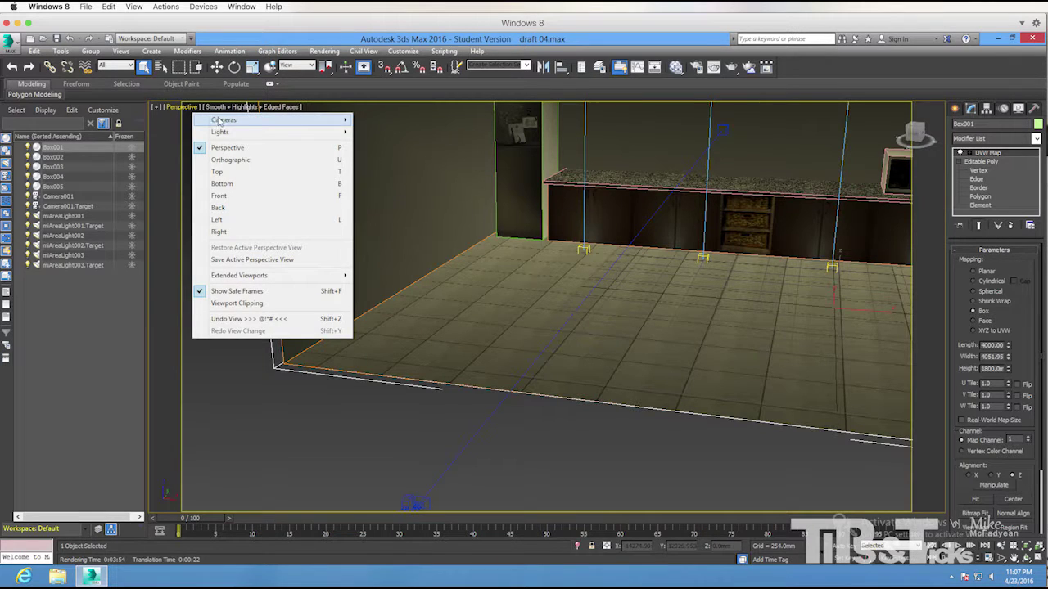
pyautogui.moveTo(328, 121)
pyautogui.click(385, 120)
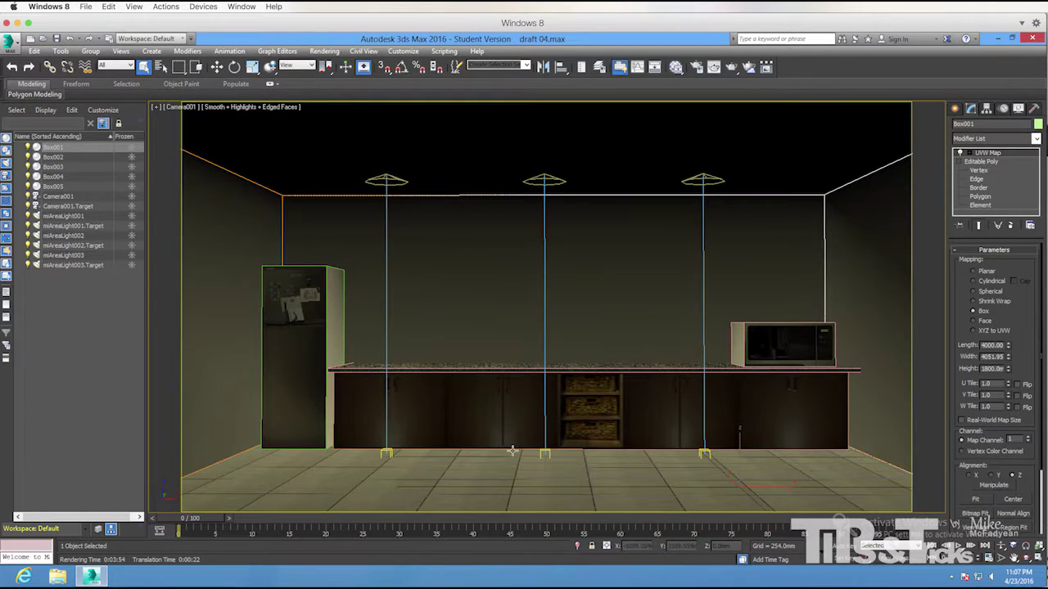
pyautogui.click(324, 50)
pyautogui.click(342, 65)
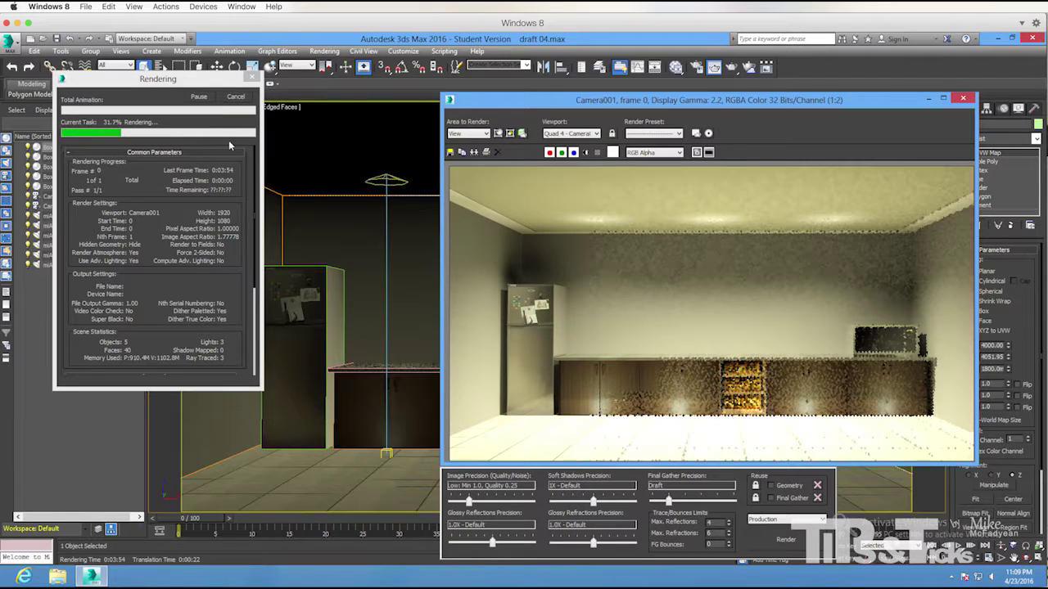
pyautogui.click(235, 96)
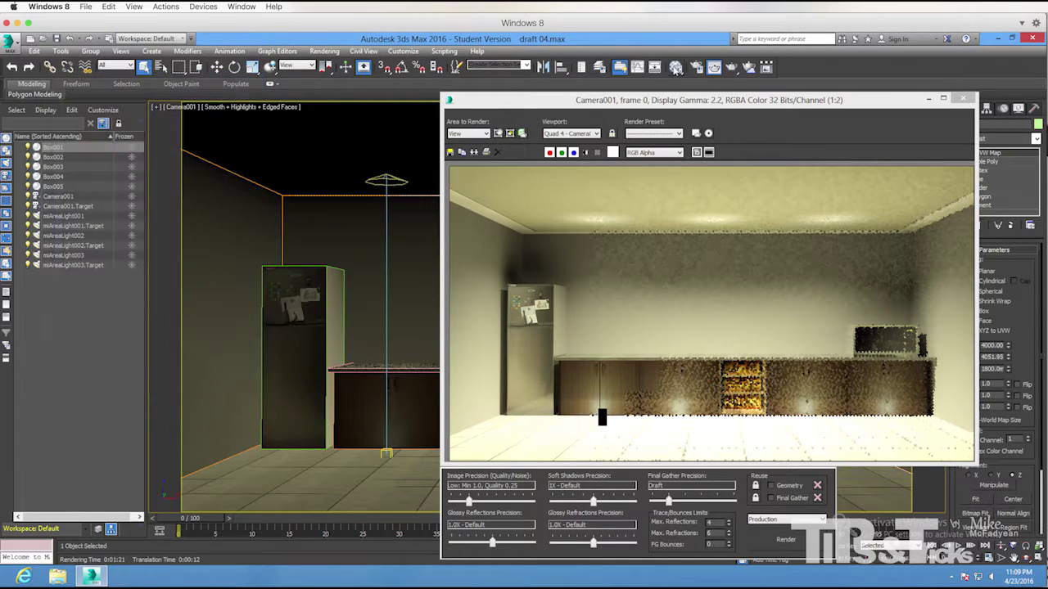
# Clear the map from the Floor material's reflection colour and open its reflectivity and glossiness values for editing.
pyautogui.click(676, 67)
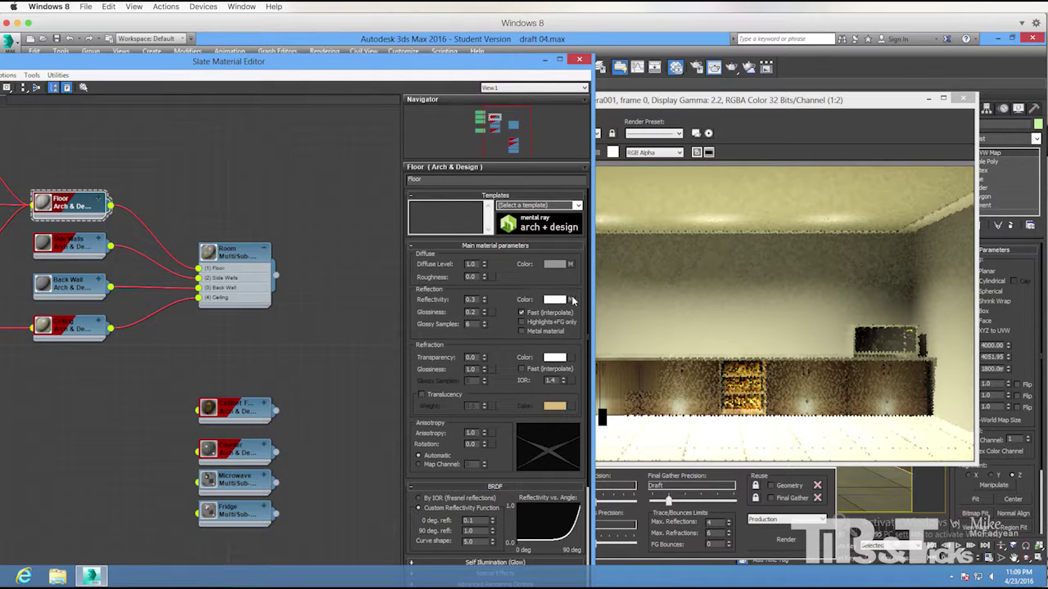
pyautogui.rightClick(573, 301)
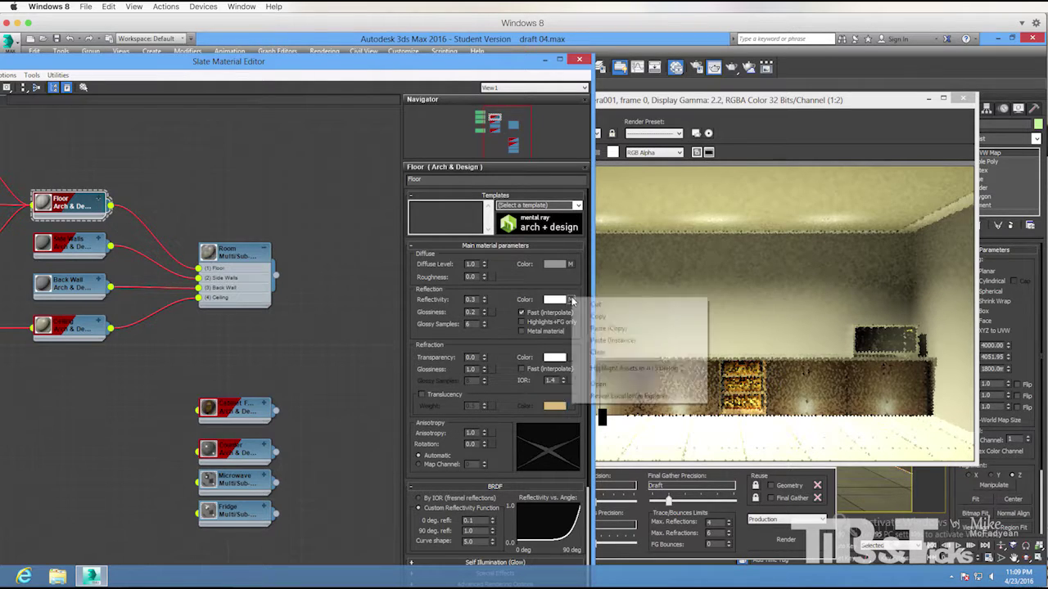
pyautogui.click(601, 351)
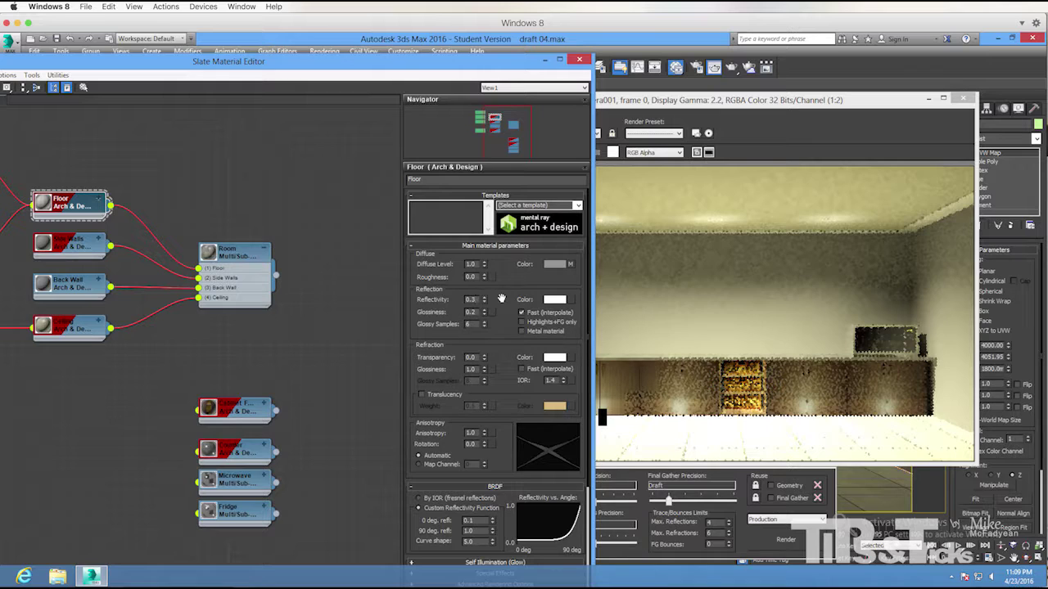
pyautogui.doubleClick(470, 300)
pyautogui.click(506, 303)
pyautogui.doubleClick(471, 300)
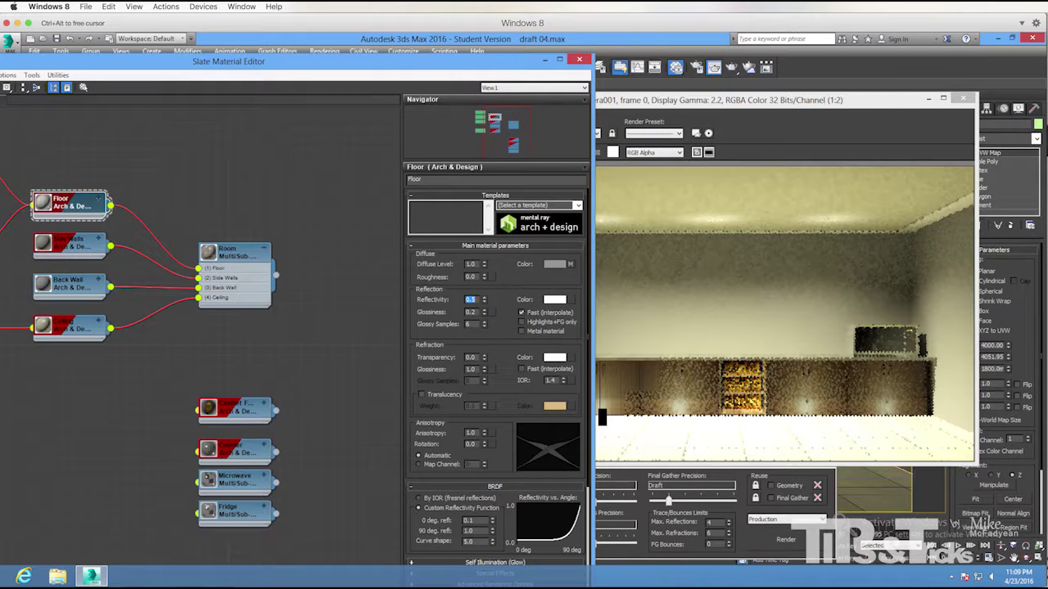
pyautogui.doubleClick(473, 311)
# Close the Slate Material Editor and render the Camera001 view again.
pyautogui.click(579, 59)
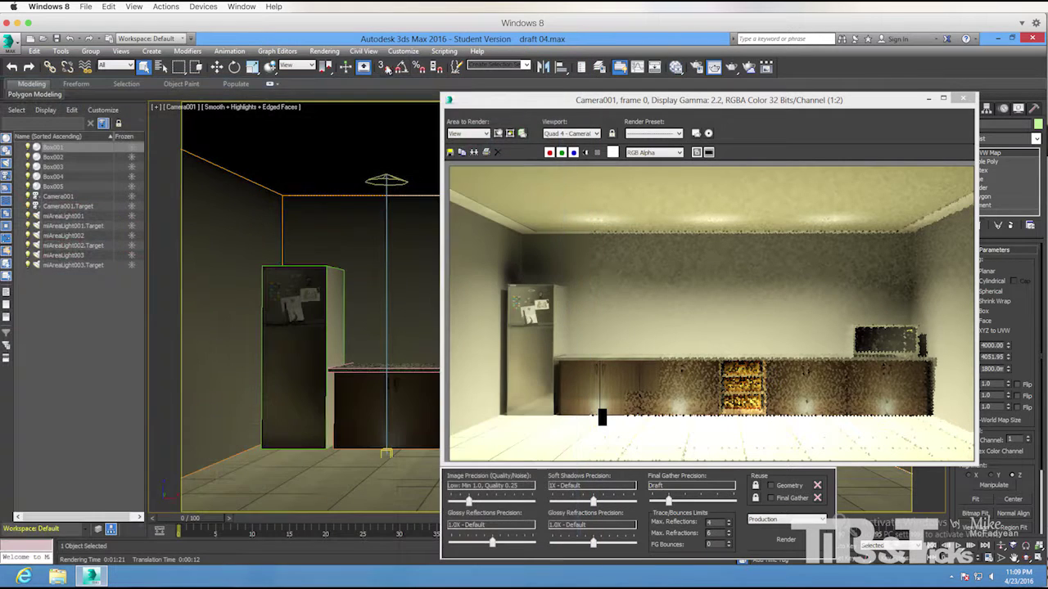
pyautogui.click(327, 51)
pyautogui.click(336, 65)
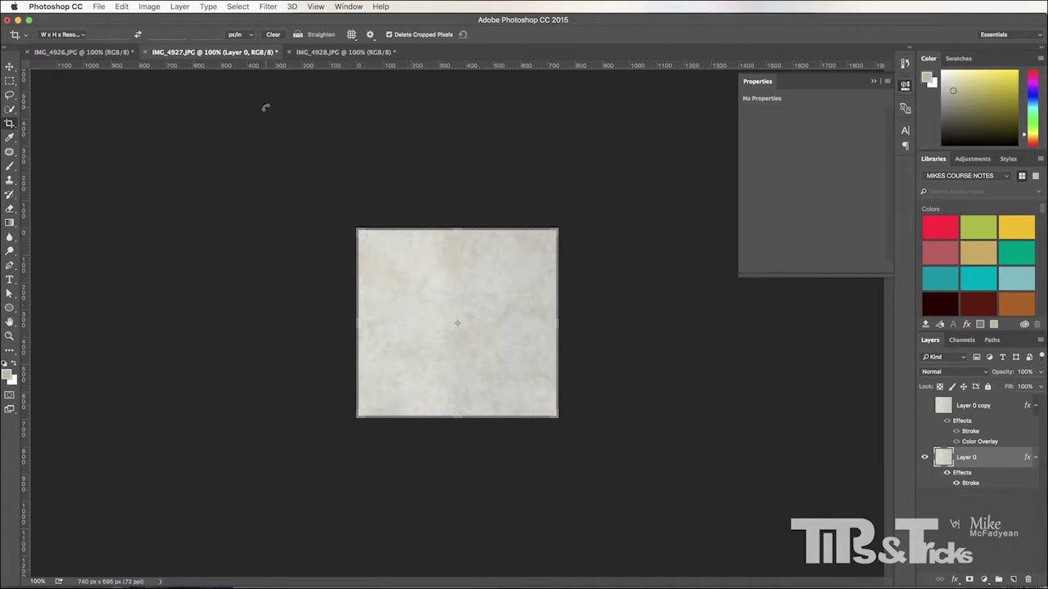
# Switch to Photoshop and create a new 3000 x 2000 pixel RGB document at 144 pixels/inch with transparent background contents.
pyautogui.click(99, 6)
pyautogui.click(107, 20)
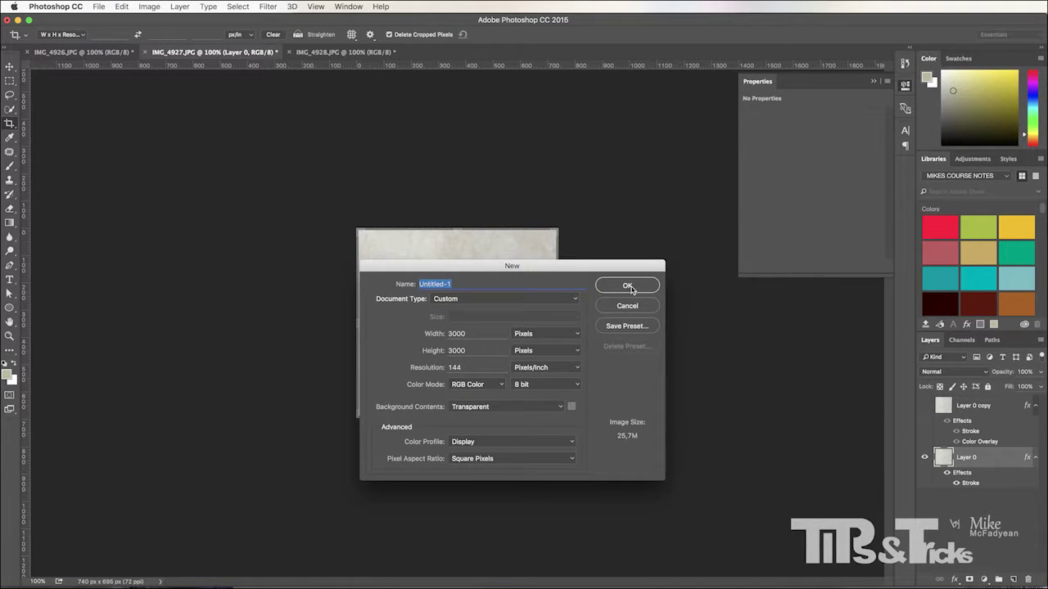
pyautogui.click(482, 351)
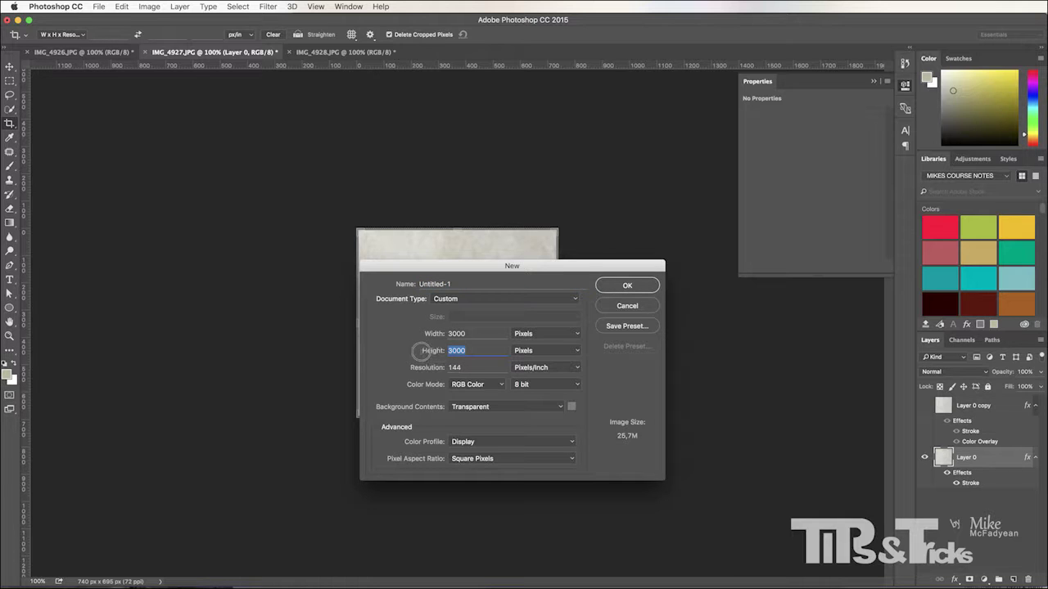
pyautogui.write('200')
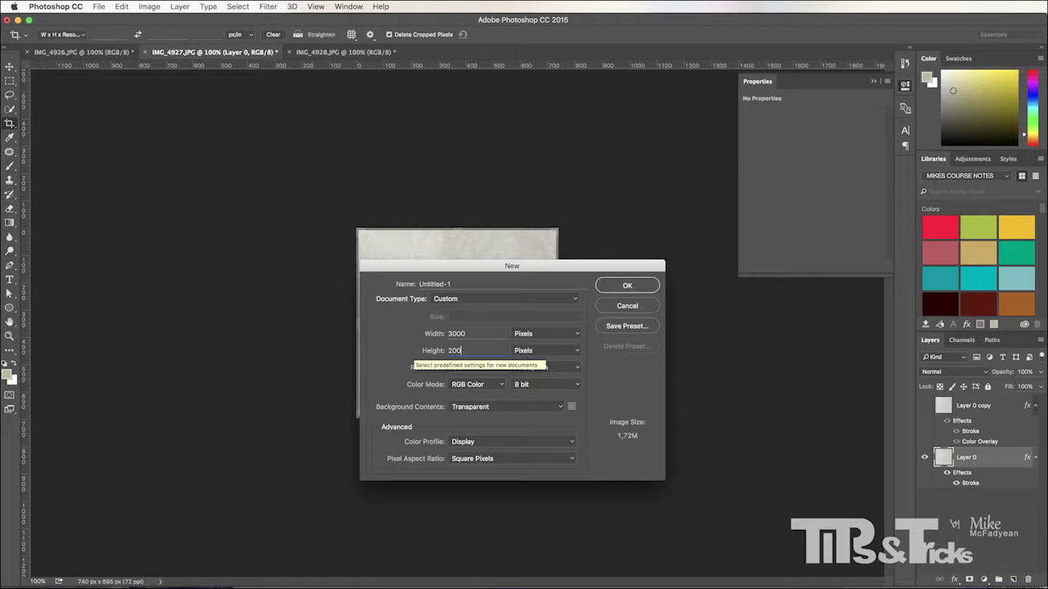
pyautogui.click(627, 288)
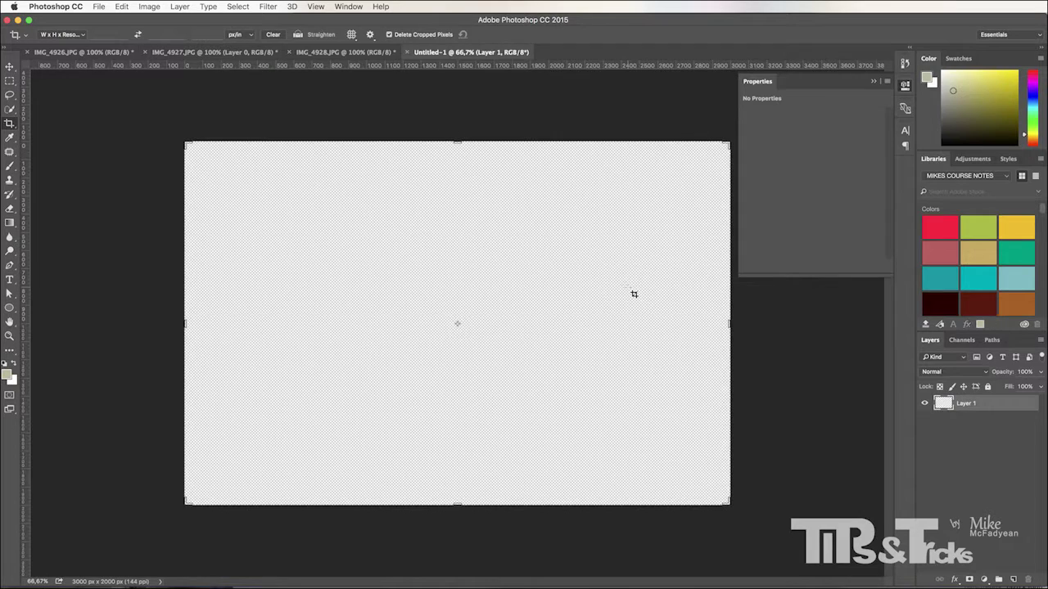
# Select the whole tile layer in IMG_4927.JPG and move it into the new document, accepting the colour profile conversion.
pyautogui.click(239, 54)
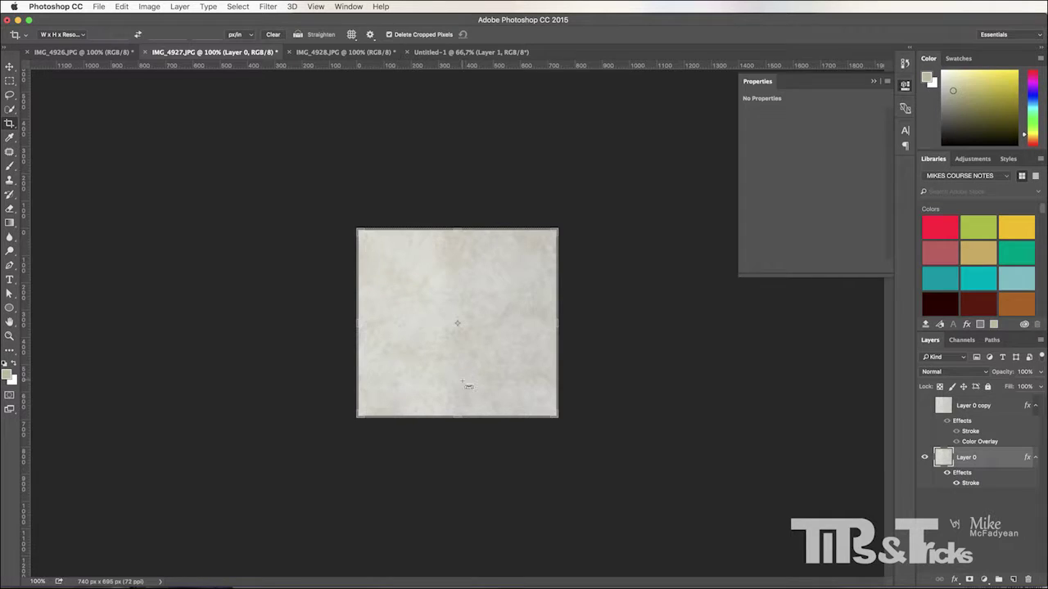
pyautogui.press('super+a')
pyautogui.click(13, 69)
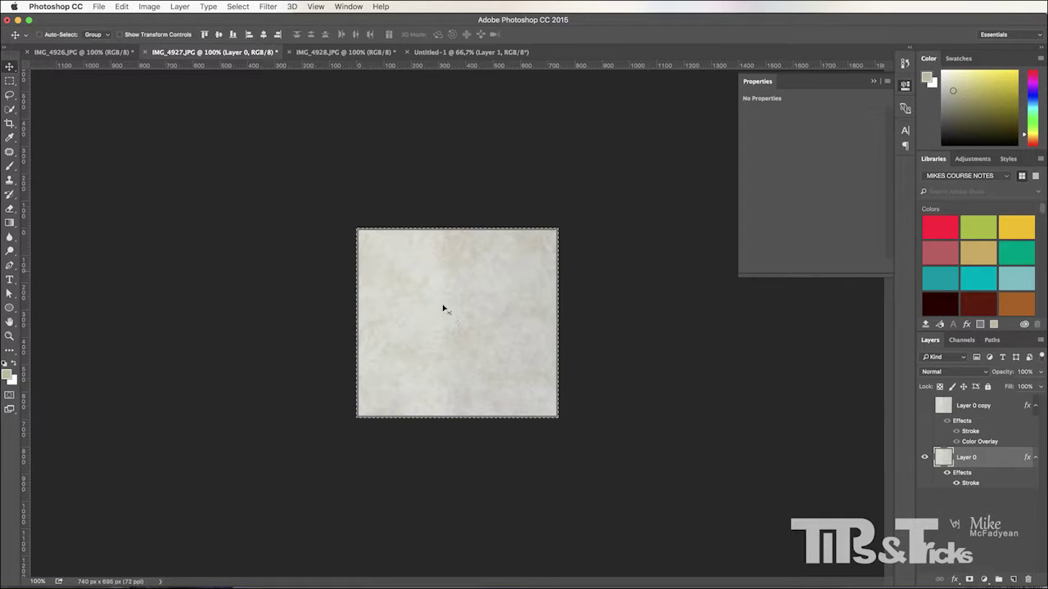
pyautogui.moveTo(416, 293); pyautogui.dragTo(360, 231)
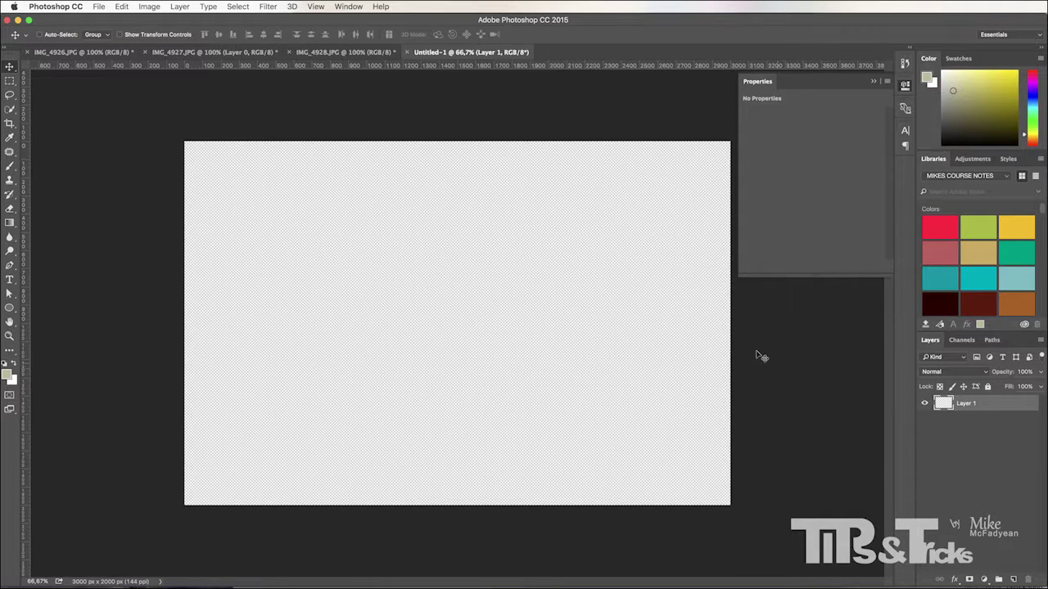
pyautogui.click(246, 52)
pyautogui.moveTo(323, 254); pyautogui.dragTo(434, 267)
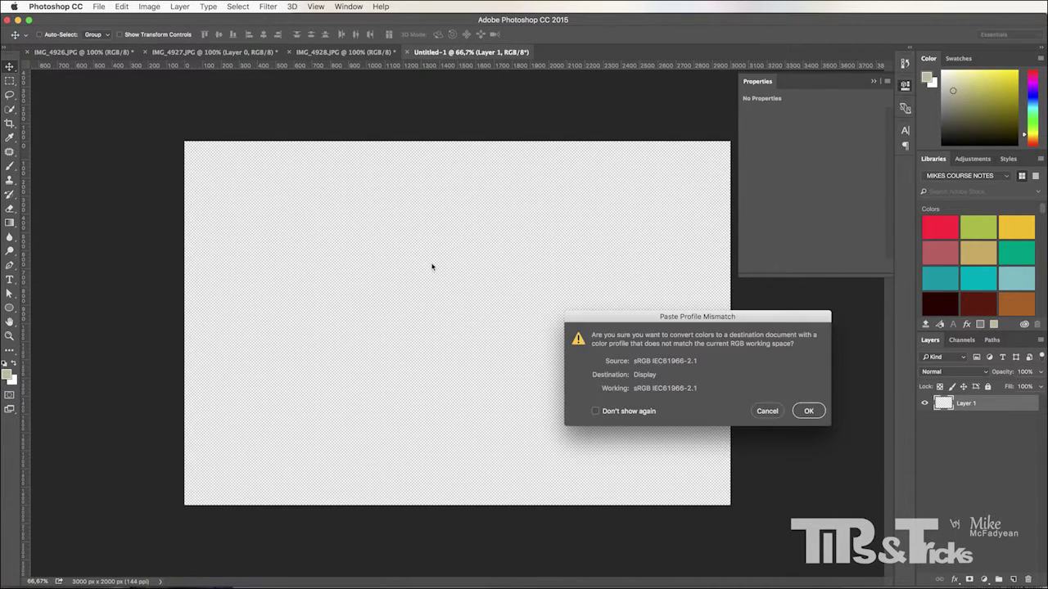
pyautogui.click(805, 411)
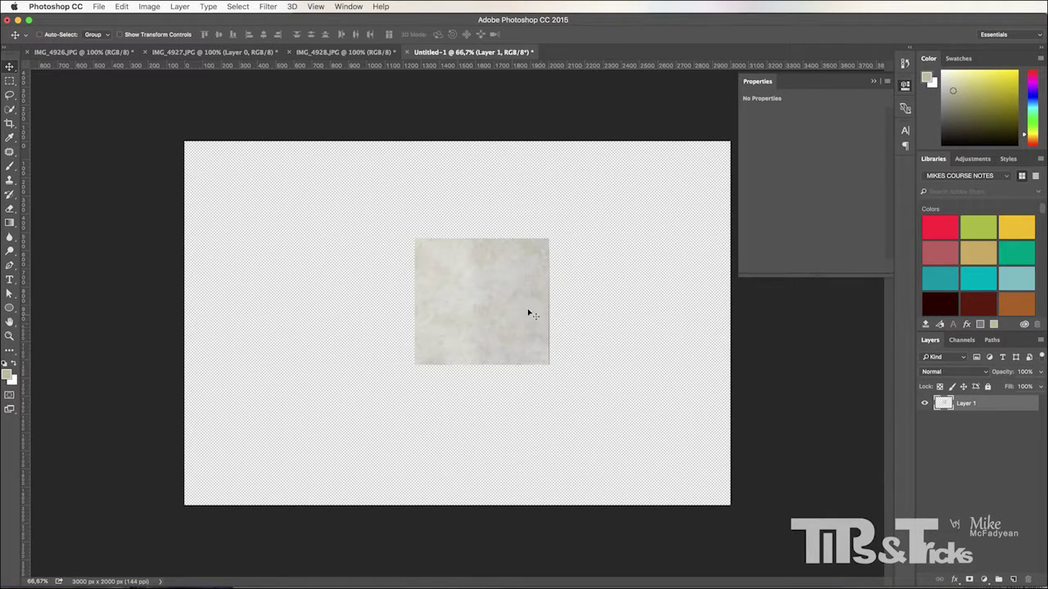
# Undo placing the tile in the new document and return to Layer 0 in IMG_4927.JPG.
pyautogui.press('super+z')
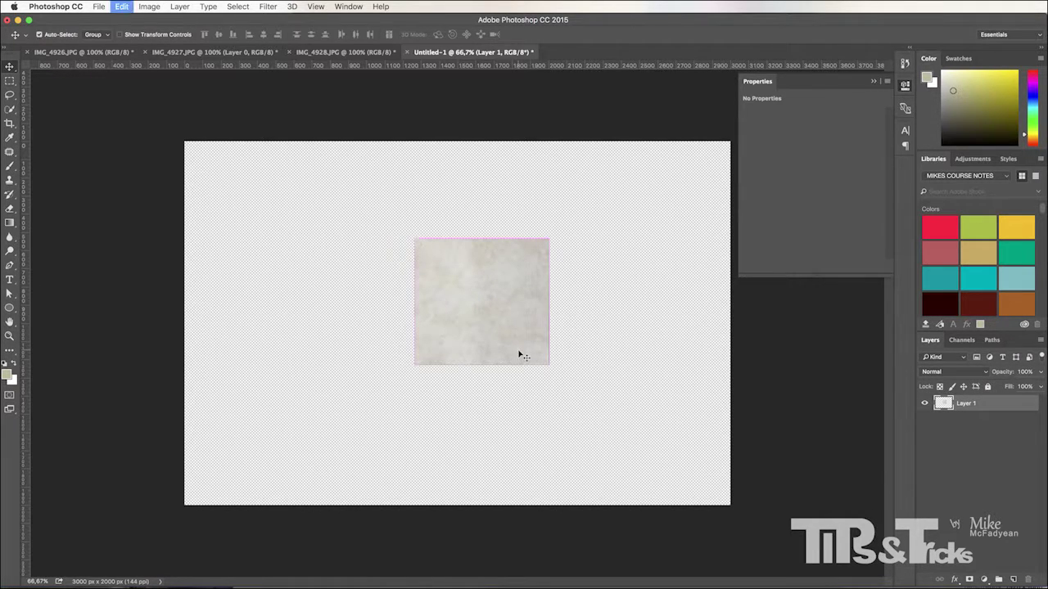
pyautogui.click(212, 53)
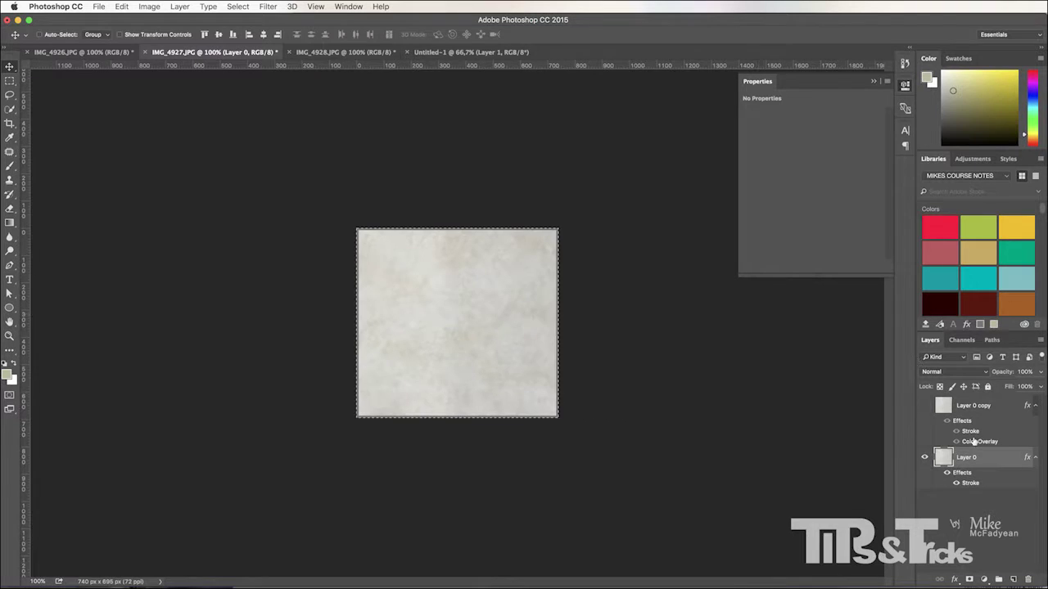
pyautogui.rightClick(979, 462)
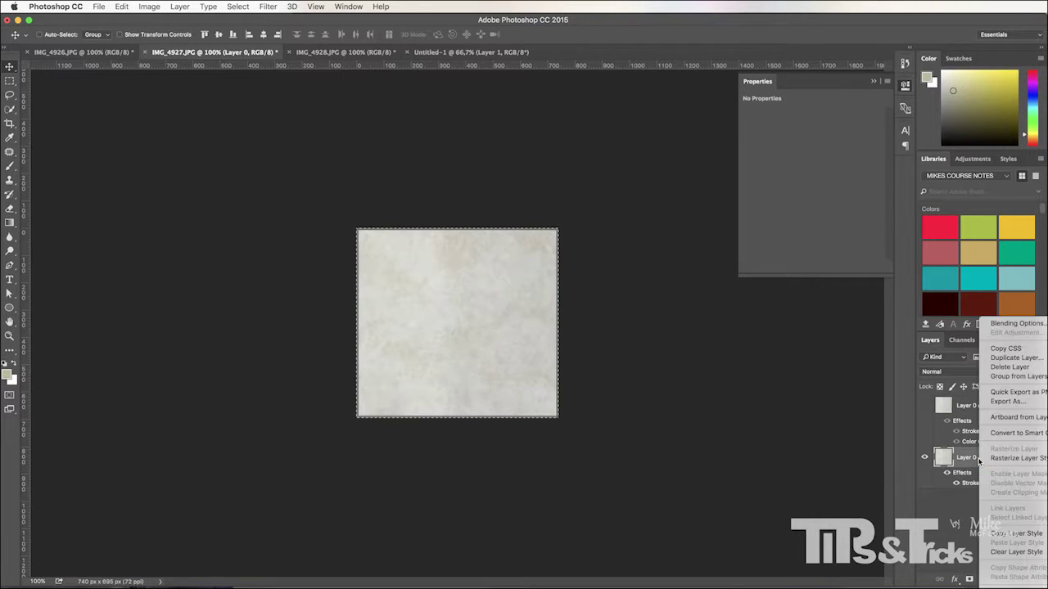
pyautogui.click(987, 578)
pyautogui.click(725, 245)
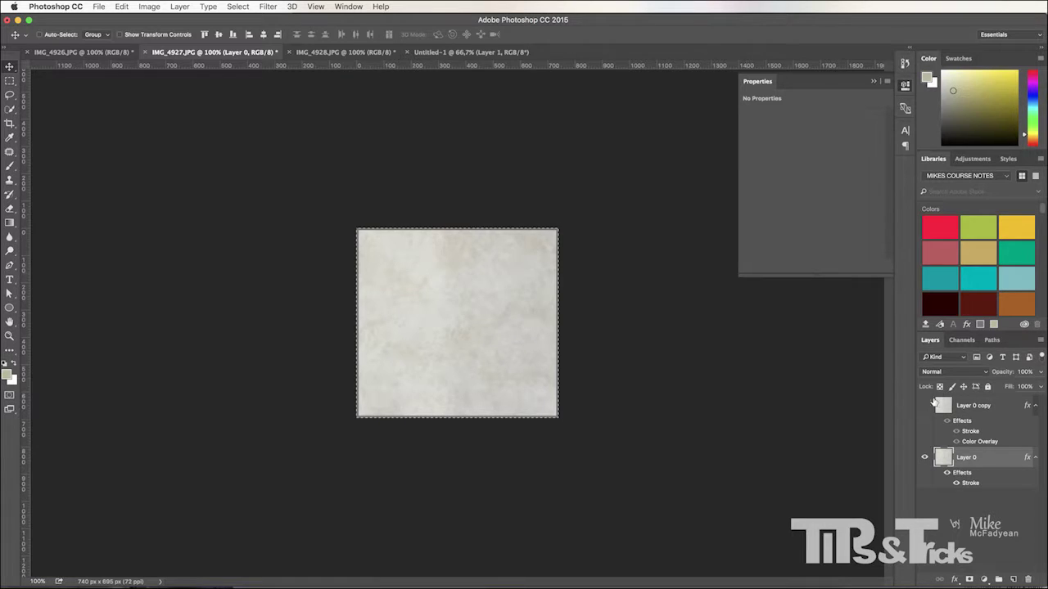
# Convert Layer 0 to a smart object and rasterize it so the stroke effect is baked into the pixels.
pyautogui.rightClick(981, 457)
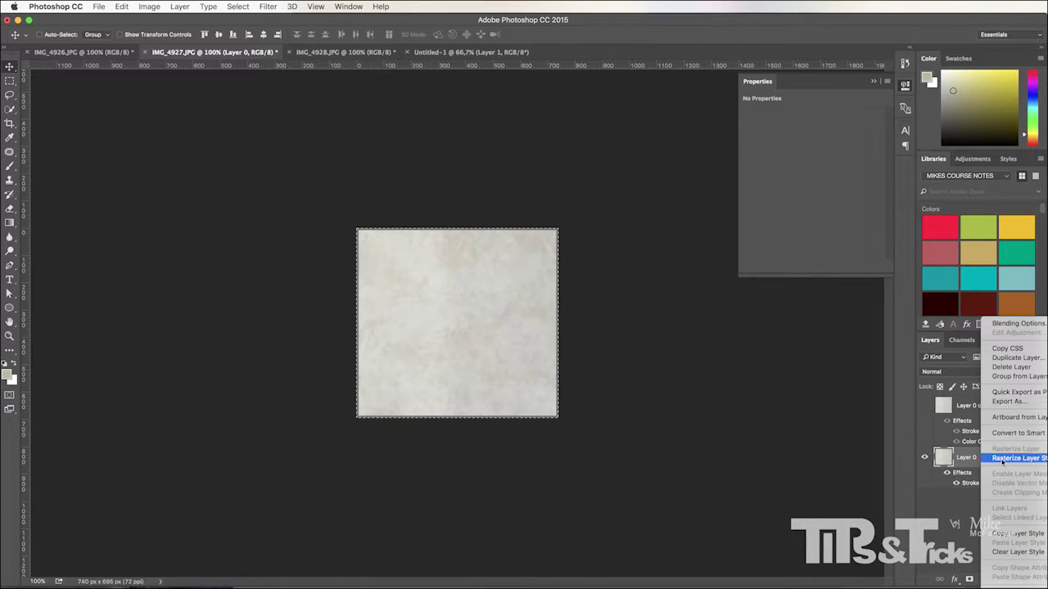
pyautogui.click(1015, 433)
pyautogui.rightClick(972, 455)
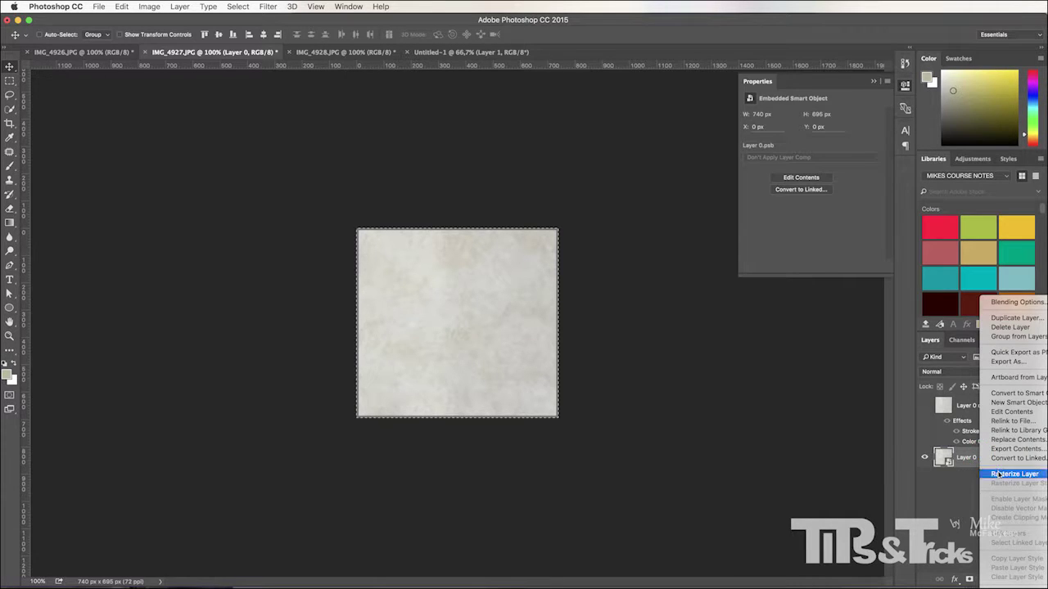
pyautogui.click(998, 474)
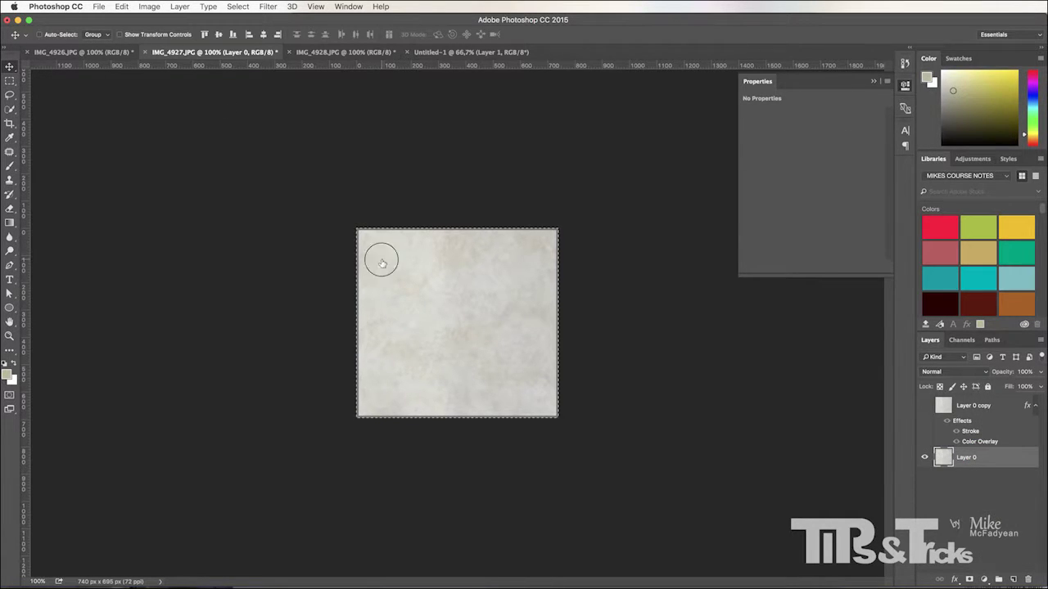
# Bring the rasterized tile into the Untitled-1 document, accepting the colour profile conversion.
pyautogui.moveTo(382, 263)
pyautogui.mouseDown()
pyautogui.moveTo(322, 207)
pyautogui.moveTo(390, 73)
pyautogui.moveTo(426, 56)
pyautogui.moveTo(384, 242)
pyautogui.mouseUp()
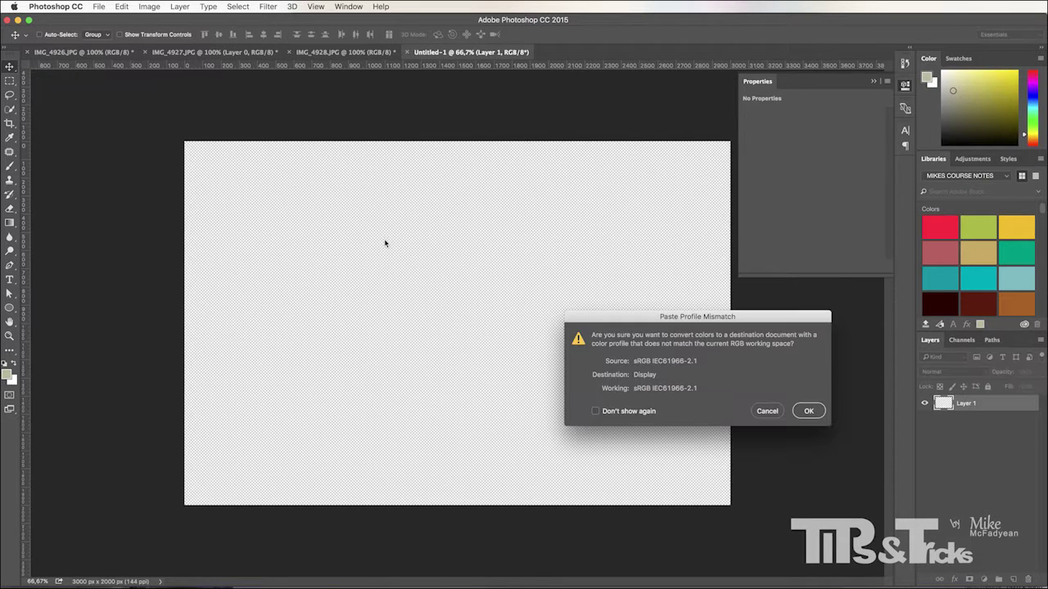
pyautogui.click(809, 411)
pyautogui.moveTo(420, 269); pyautogui.dragTo(433, 344)
# Scale the tile to about 37% and fit it exactly into the lower-left corner of the canvas.
pyautogui.press('super+t')
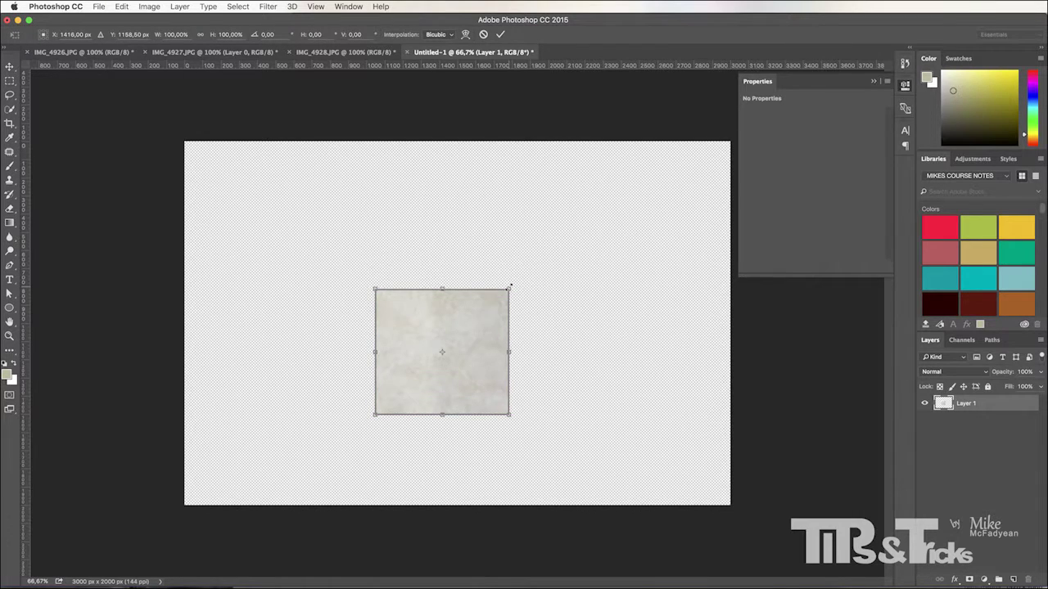
pyautogui.moveTo(510, 287); pyautogui.dragTo(227, 470)
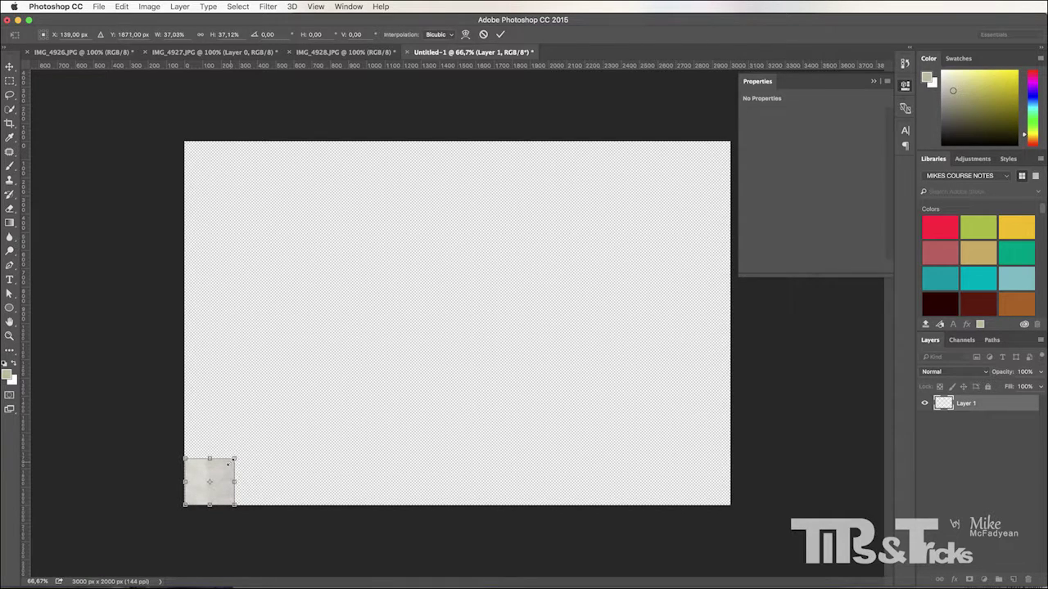
pyautogui.press('super+1')
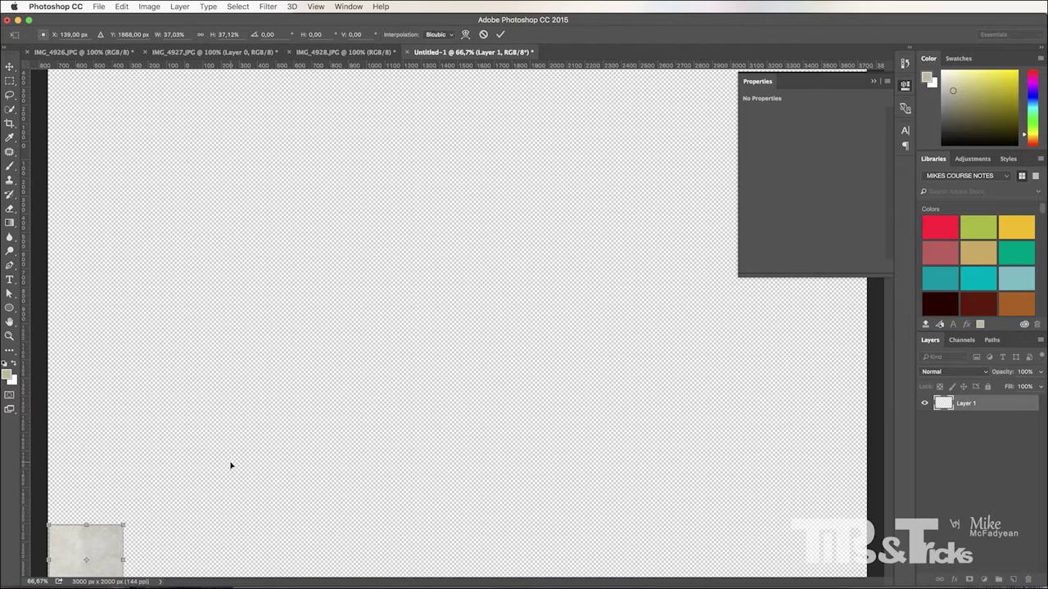
pyautogui.moveTo(230, 462); pyautogui.dragTo(374, 324)
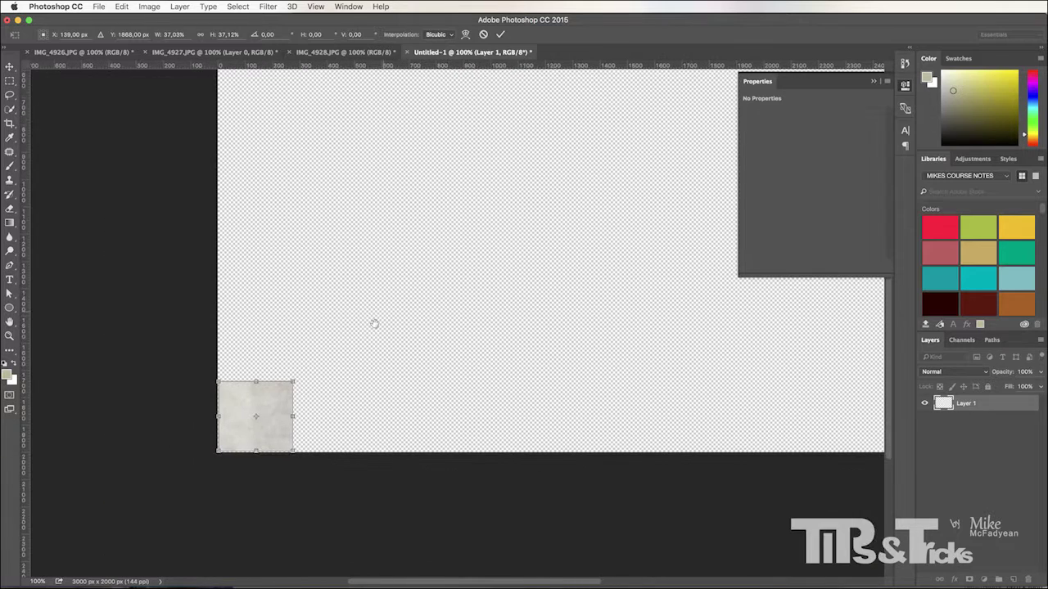
pyautogui.press('Left')
pyautogui.press('Left')
pyautogui.press('Return')
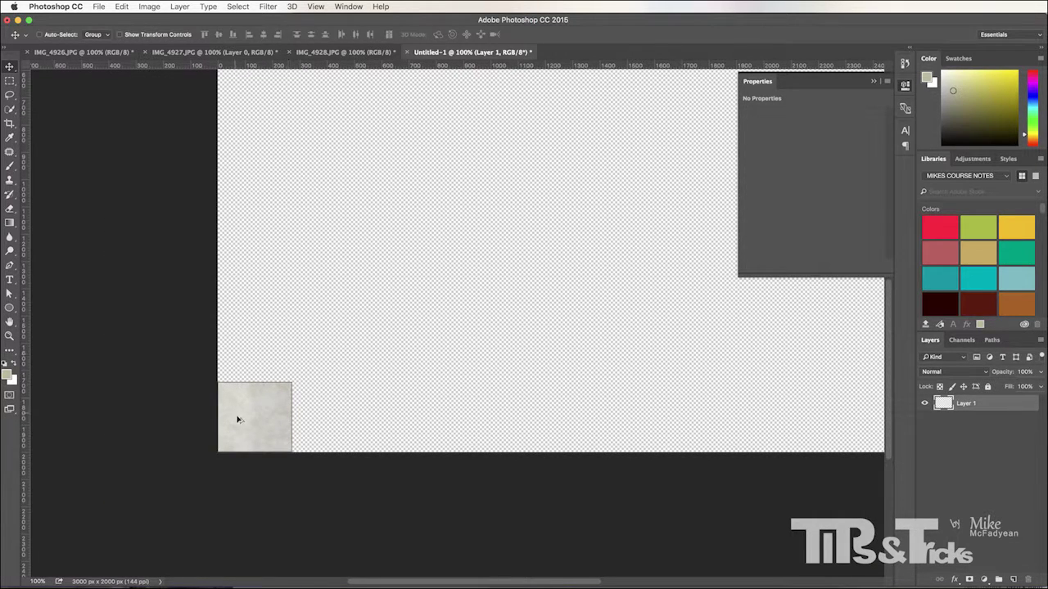
# Duplicate the tile beside itself, then duplicate the merged pair to form a seamless four-tile strip on one layer.
pyautogui.keyDown('alt'); pyautogui.moveTo(288, 421); pyautogui.dragTo(335, 422); pyautogui.keyUp('alt')
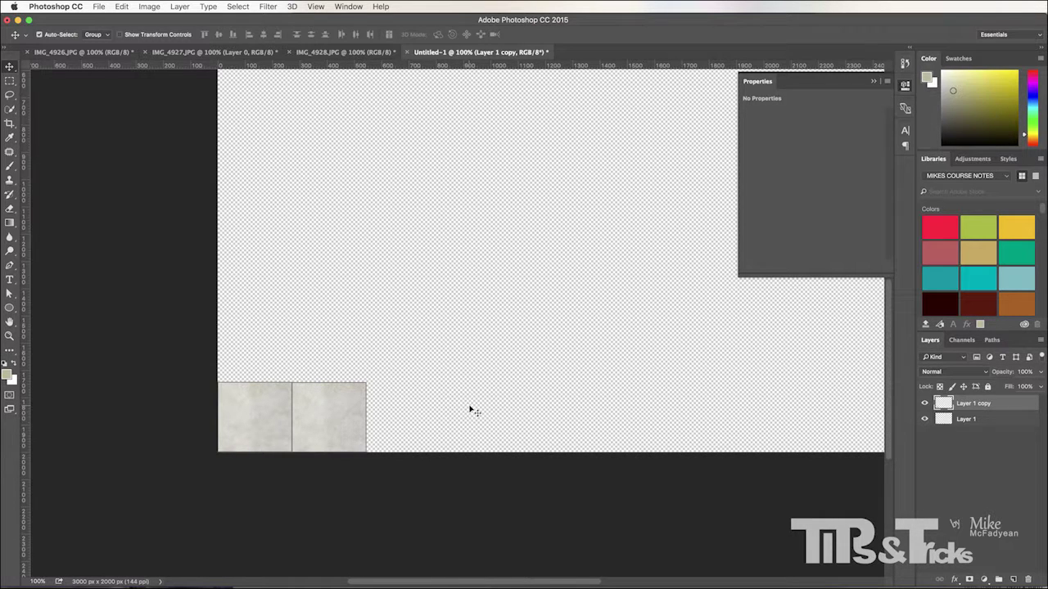
pyautogui.press('super+e')
pyautogui.keyDown('alt'); pyautogui.moveTo(257, 418); pyautogui.dragTo(396, 436); pyautogui.keyUp('alt')
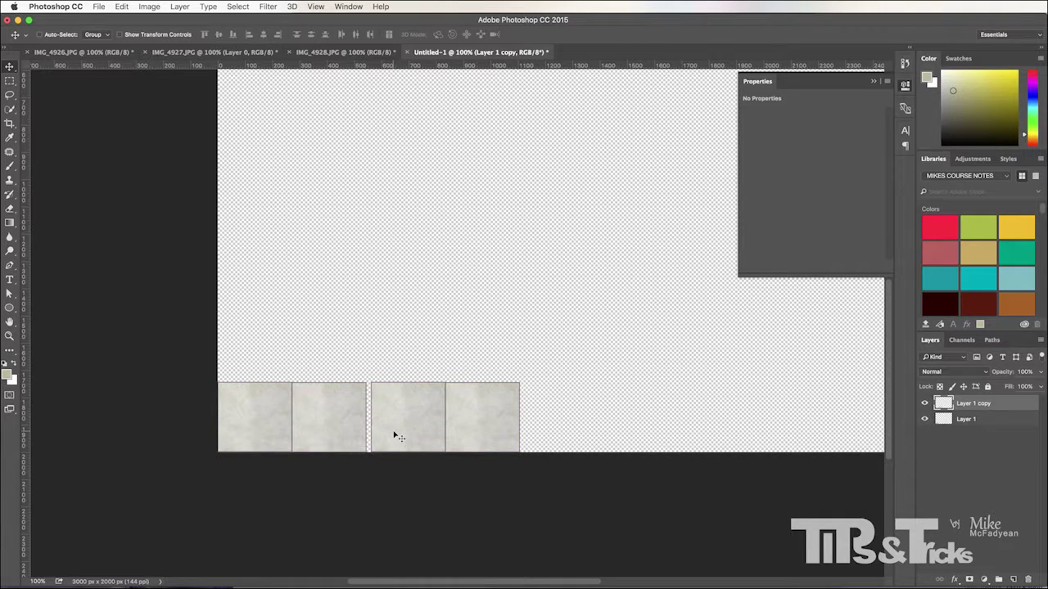
pyautogui.hotkey('shift', 'Left')
pyautogui.hotkey('shift', 'Left')
pyautogui.press('super+e')
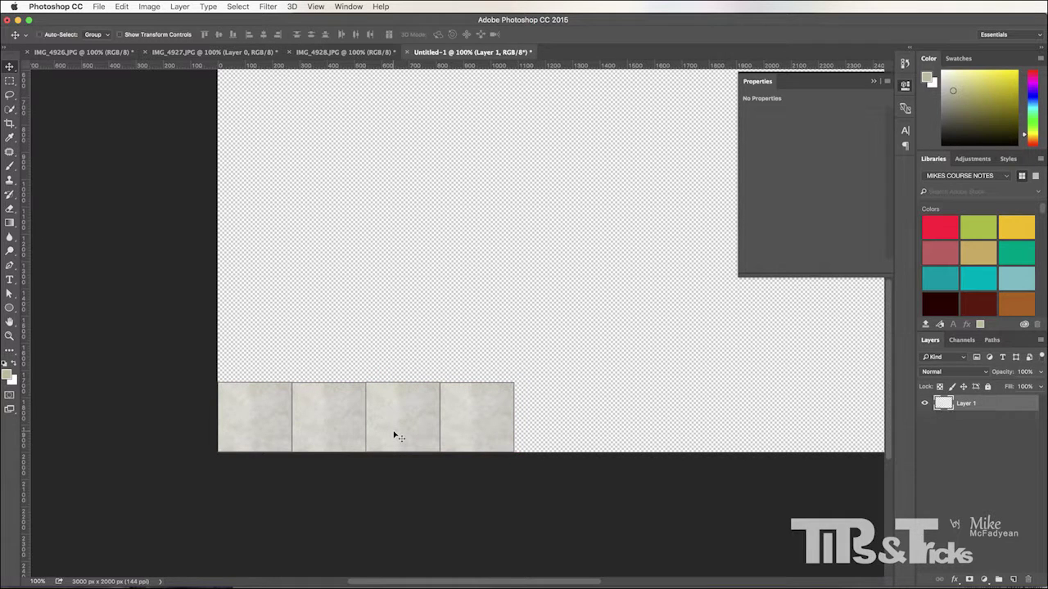
pyautogui.moveTo(257, 414); pyautogui.dragTo(521, 427)
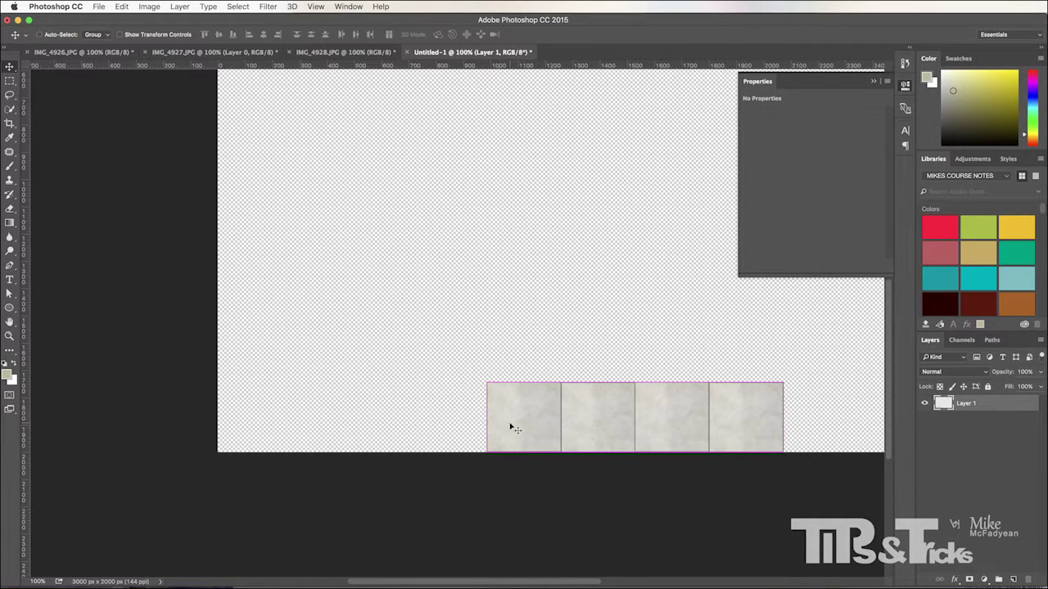
pyautogui.press('super+z')
pyautogui.rightClick(381, 406)
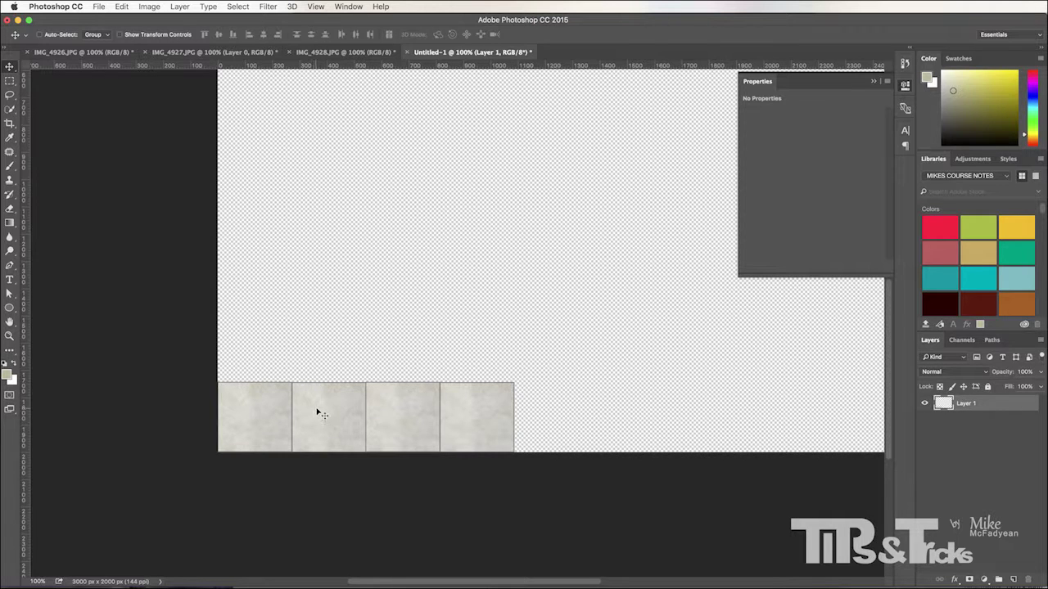
# Duplicate the four-tile strip and align the copy flush against its right end, making an eight-tile row.
pyautogui.keyDown('alt'); pyautogui.moveTo(318, 414); pyautogui.dragTo(630, 421); pyautogui.keyUp('alt')
pyautogui.press('Left')
pyautogui.press('Left')
pyautogui.press('Left')
pyautogui.press('Left')
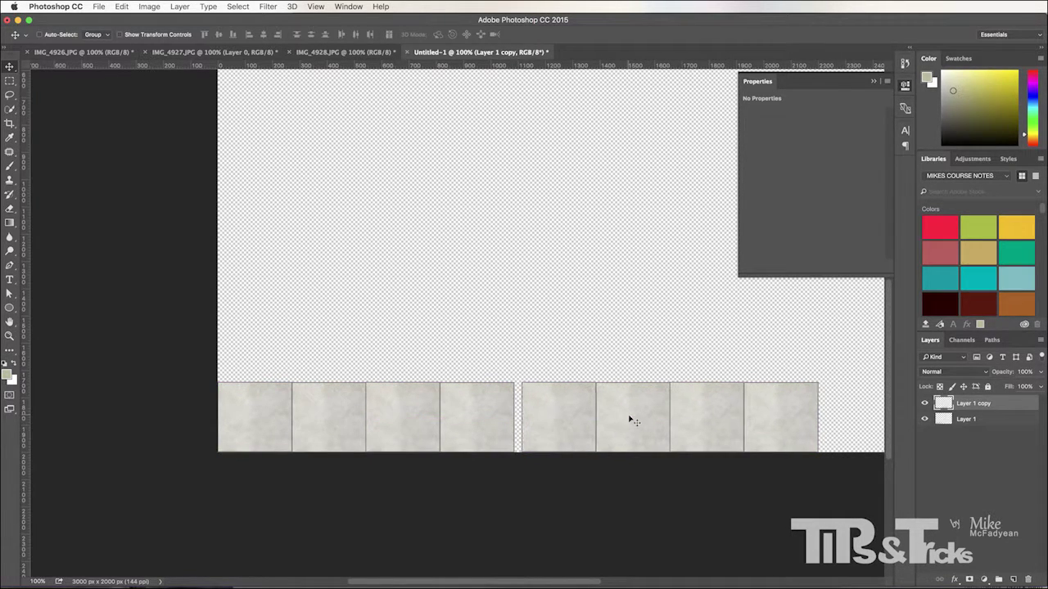
pyautogui.press('Left')
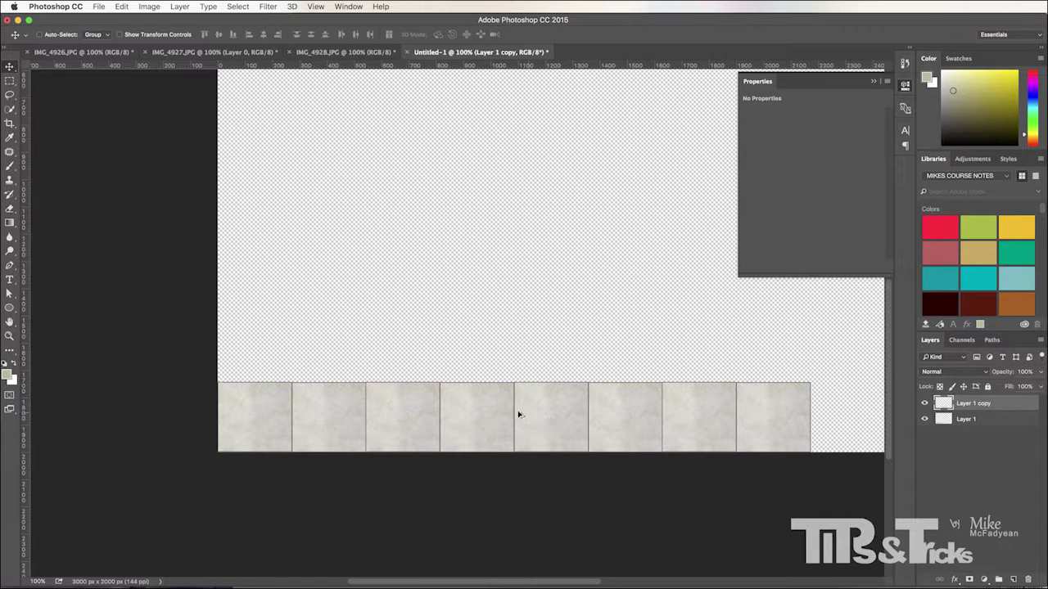
# Duplicate the strip again and nudge it into place so the tile row reaches the canvas's right edge.
pyautogui.keyDown('alt'); pyautogui.moveTo(599, 422); pyautogui.dragTo(656, 433); pyautogui.keyUp('alt')
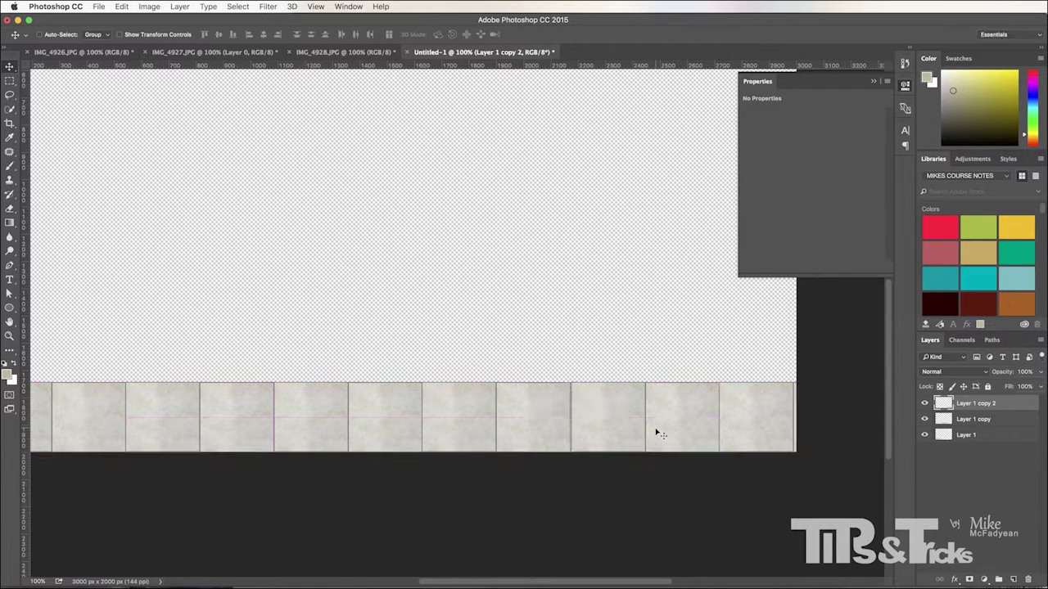
pyautogui.press('Left')
pyautogui.press('Left')
pyautogui.press('Left')
pyautogui.press('Left')
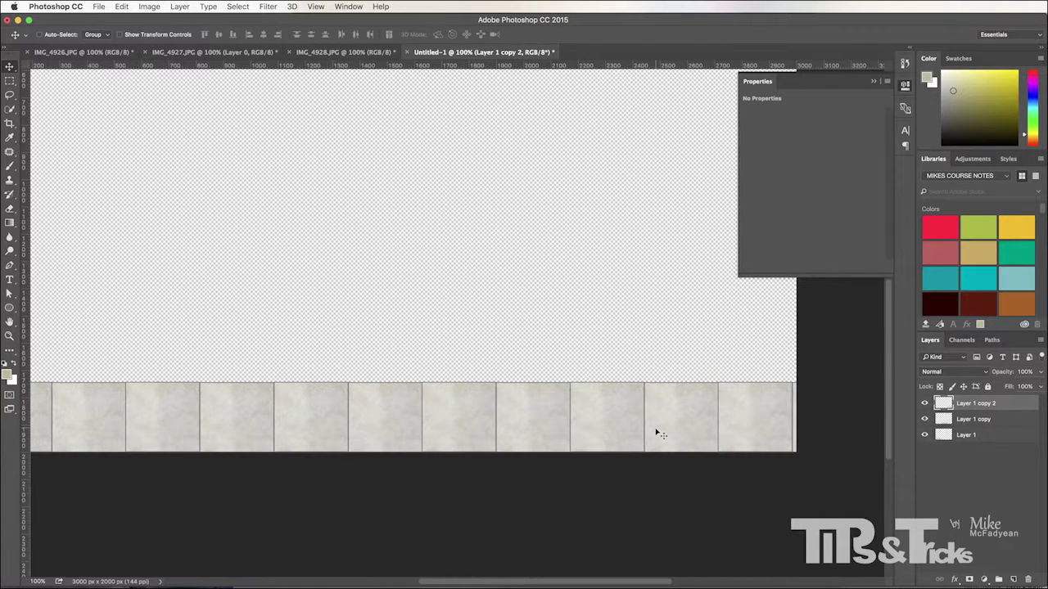
pyautogui.press('Right')
pyautogui.press('Left')
# Merge the three strip layers into a single row layer.
pyautogui.keyDown('shift'); pyautogui.click(966, 435); pyautogui.keyUp('shift')
pyautogui.rightClick(965, 433)
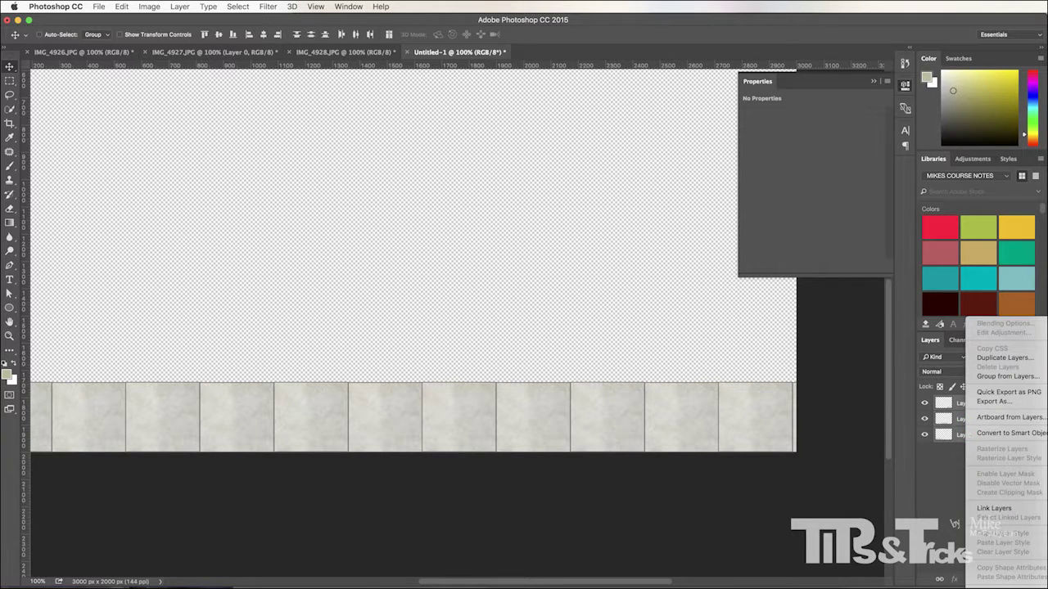
pyautogui.press('super+e')
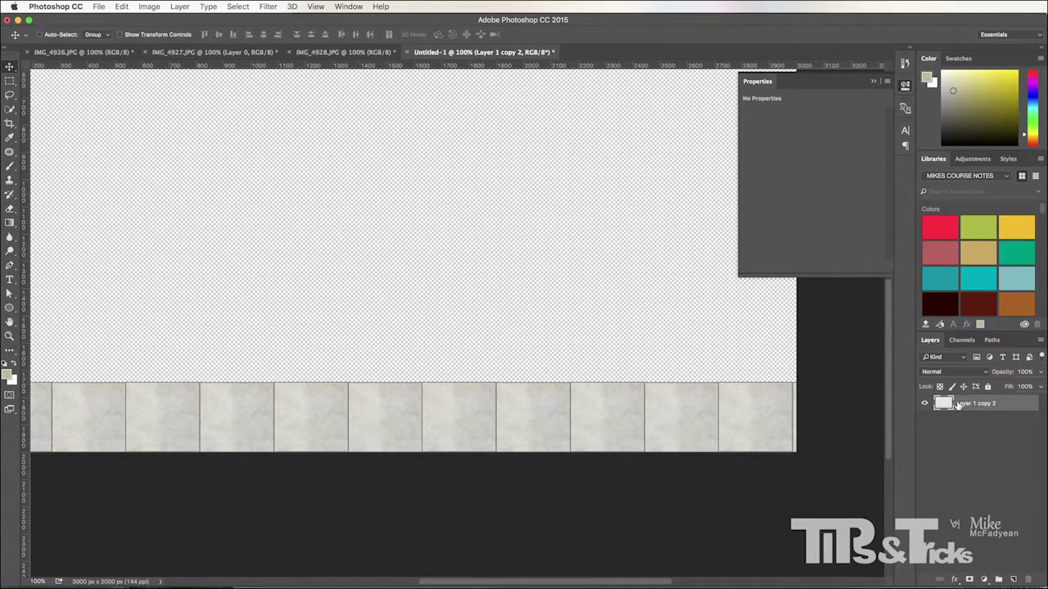
# Duplicate the tile row upward three times, aligning the copies to build a four-row tile grid.
pyautogui.keyDown('alt'); pyautogui.moveTo(240, 433); pyautogui.dragTo(243, 366); pyautogui.keyUp('alt')
pyautogui.press('Up')
pyautogui.press('Up')
pyautogui.press('Up')
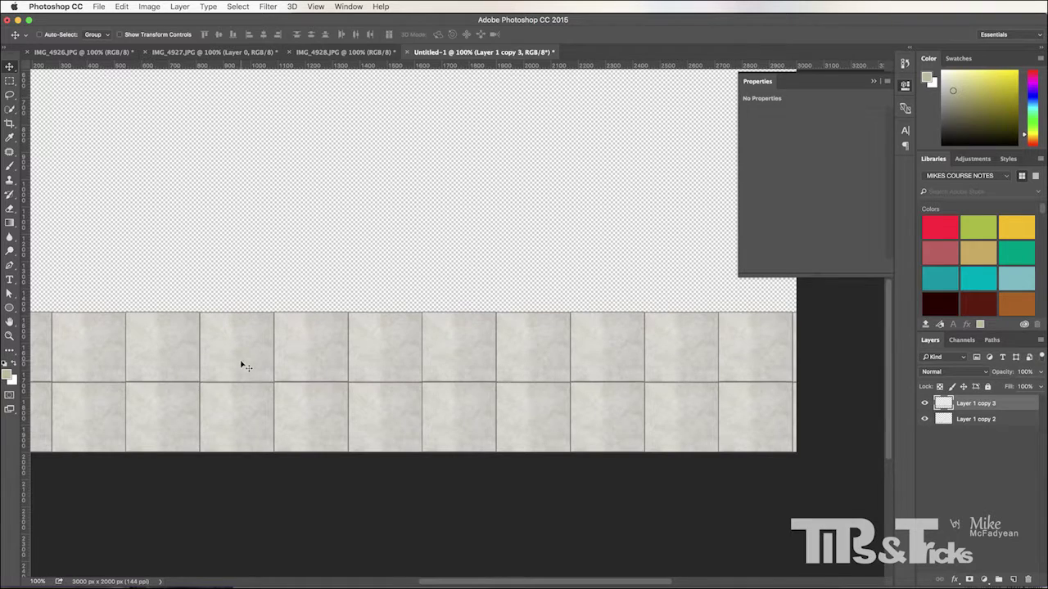
pyautogui.keyDown('alt'); pyautogui.moveTo(402, 339); pyautogui.dragTo(393, 272); pyautogui.keyUp('alt')
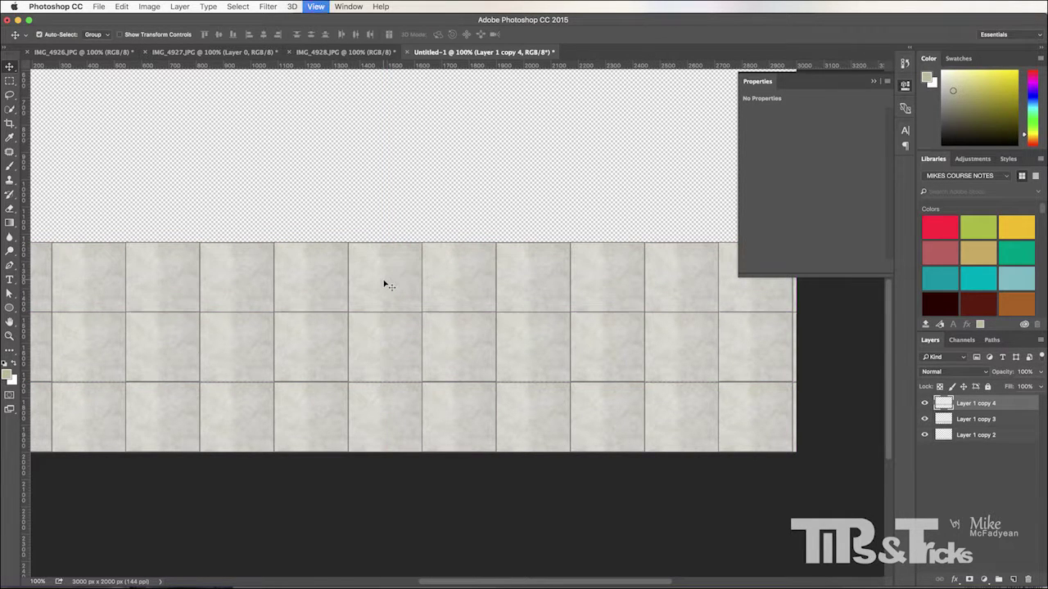
pyautogui.keyDown('alt'); pyautogui.scroll(-1, 387, 283); pyautogui.keyUp('alt')
pyautogui.keyDown('alt'); pyautogui.moveTo(314, 415); pyautogui.dragTo(313, 357); pyautogui.keyUp('alt')
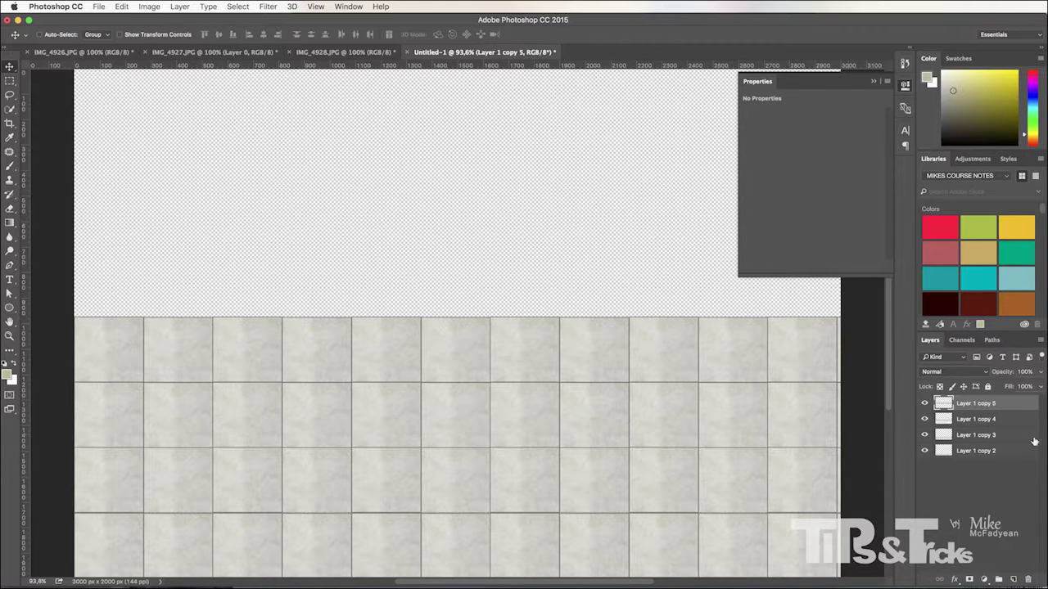
# Merge the four tile row layers into one layer.
pyautogui.keyDown('shift'); pyautogui.click(976, 452); pyautogui.keyUp('shift')
pyautogui.rightClick(974, 435)
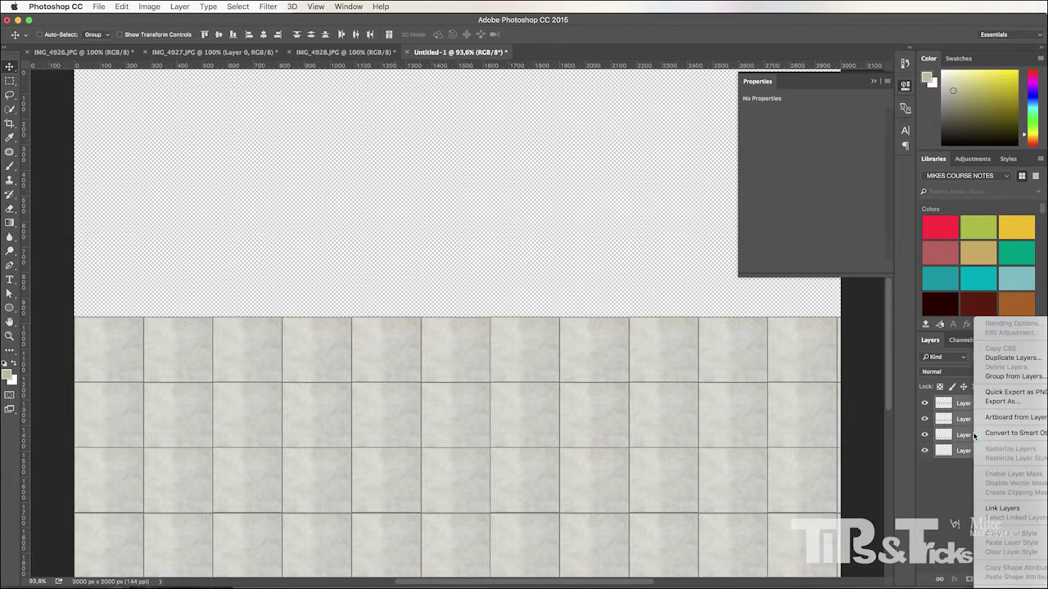
pyautogui.press('super+e')
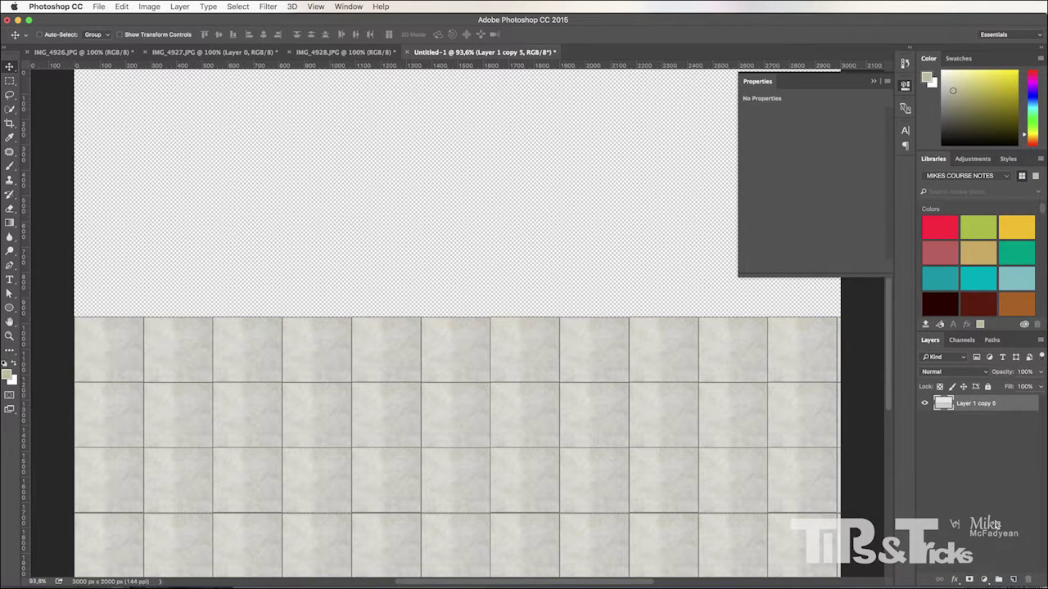
# Add a new layer beneath the tile layer and sample the tiles' light grey as the foreground colour.
pyautogui.click(1013, 579)
pyautogui.moveTo(978, 403); pyautogui.dragTo(972, 473)
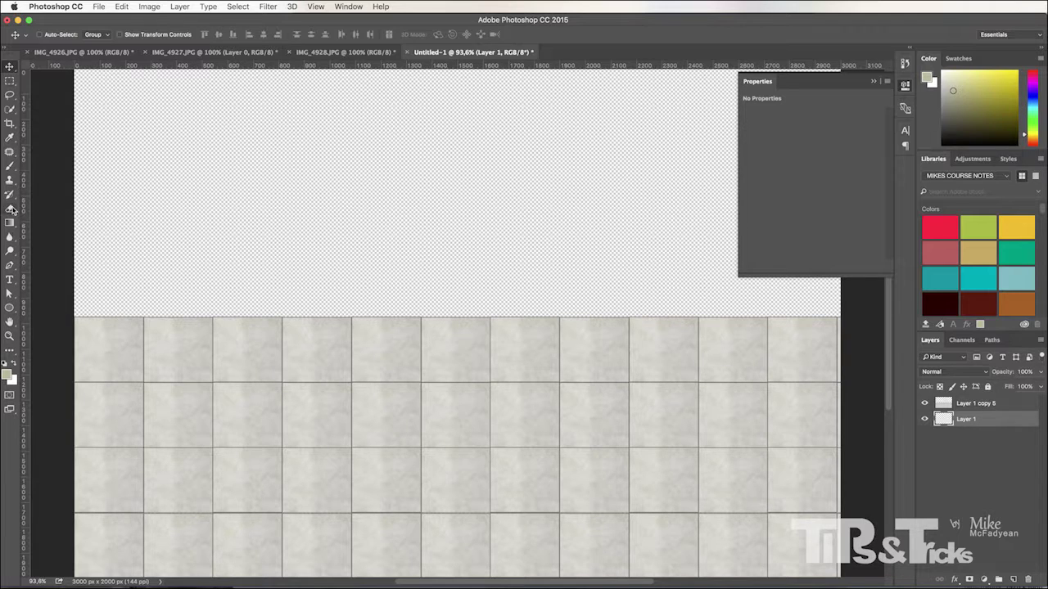
pyautogui.click(9, 137)
pyautogui.moveTo(104, 349)
pyautogui.mouseDown()
pyautogui.moveTo(114, 344)
pyautogui.moveTo(104, 348)
pyautogui.mouseUp()
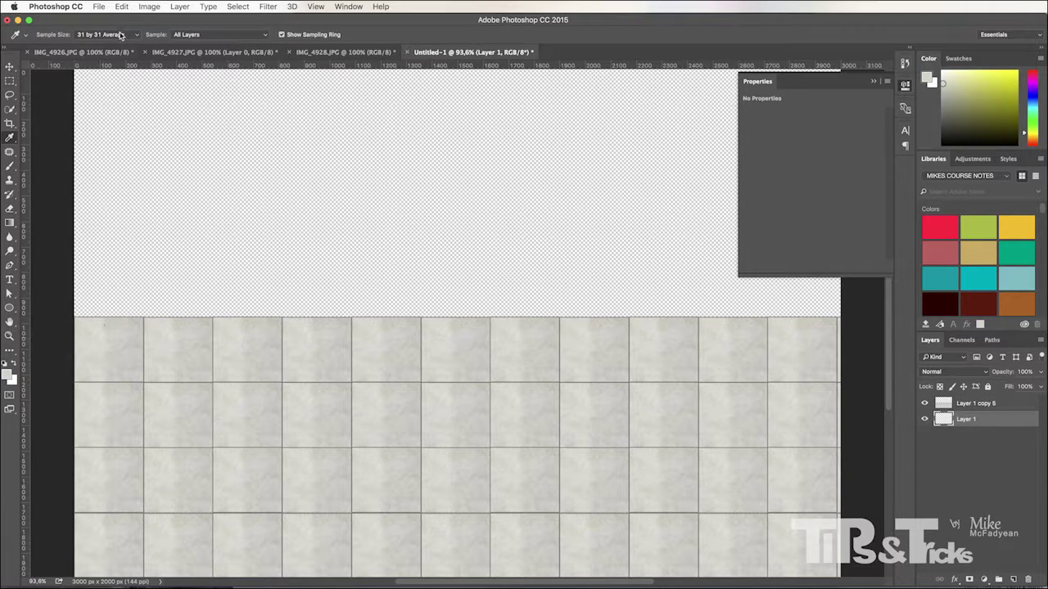
# Fill the new bottom layer with the foreground colour and collapse the Properties panel.
pyautogui.click(122, 7)
pyautogui.click(129, 170)
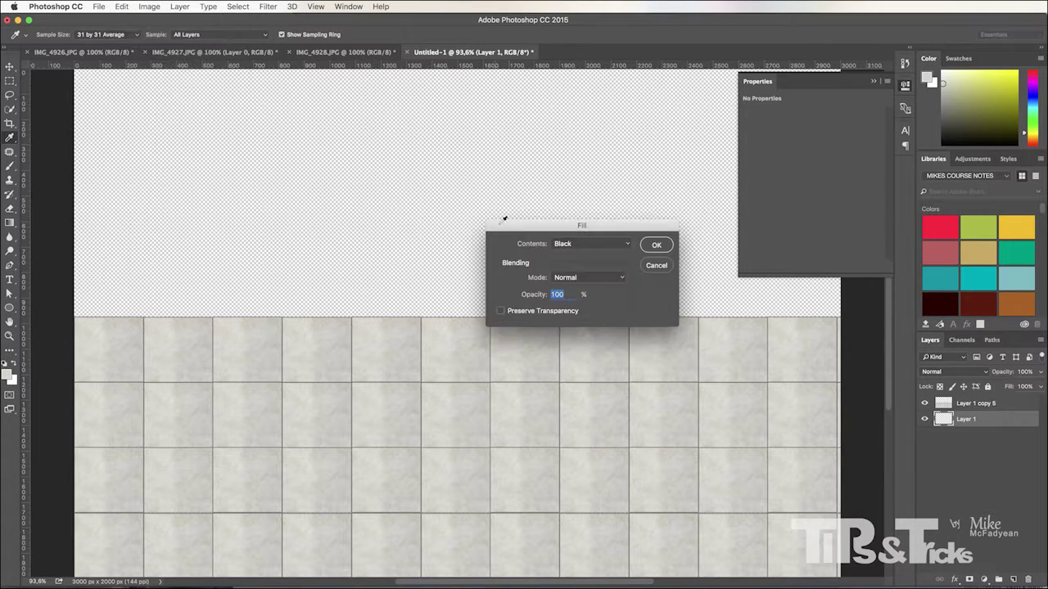
pyautogui.click(589, 244)
pyautogui.click(596, 173)
pyautogui.click(656, 245)
pyautogui.click(874, 81)
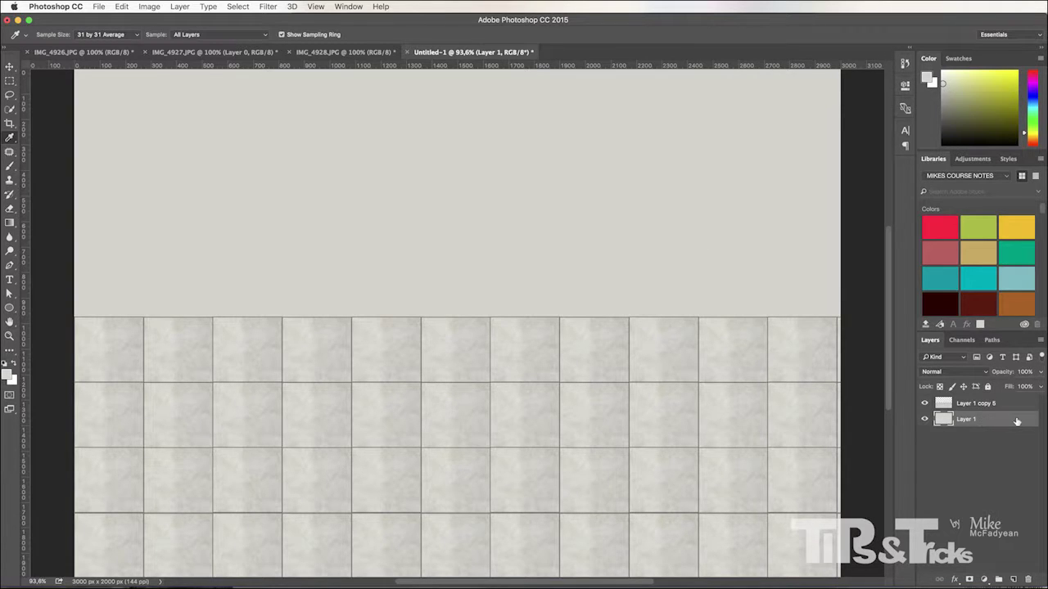
# Add an empty layer between the solid fill layer and the tile layer.
pyautogui.scroll(1, 765, 344)
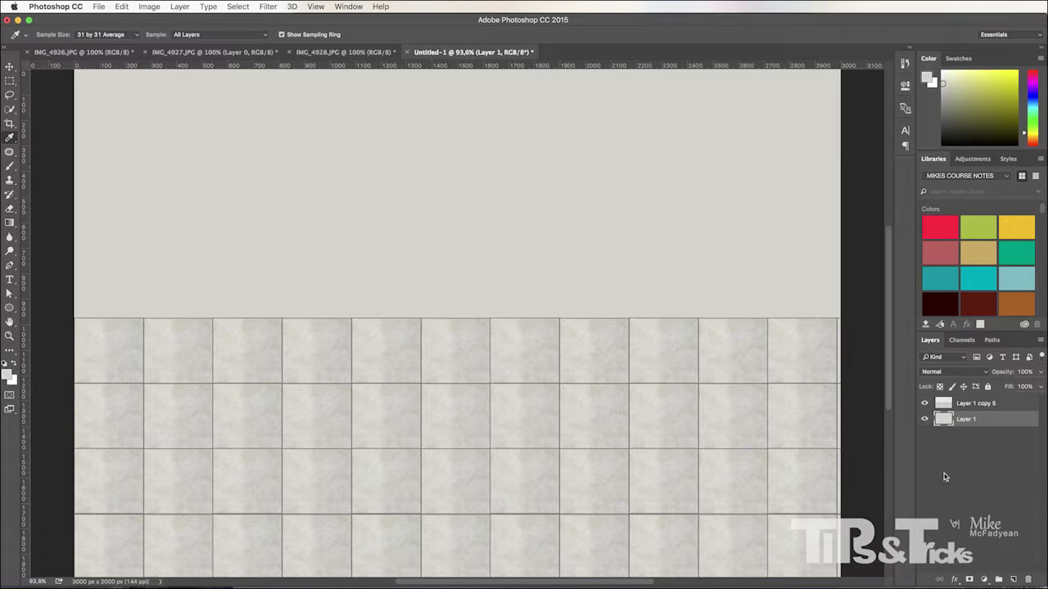
pyautogui.click(1013, 579)
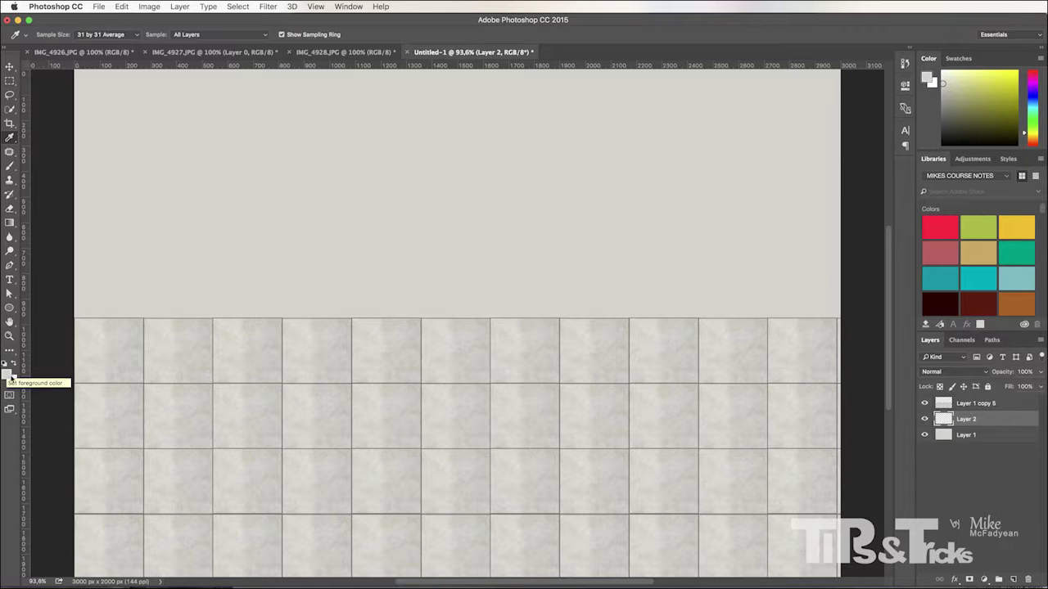
# Draw a reversed black-to-white linear gradient on the middle layer, running from the canvas's top edge down to just above the tiles.
pyautogui.press('d')
pyautogui.click(11, 222)
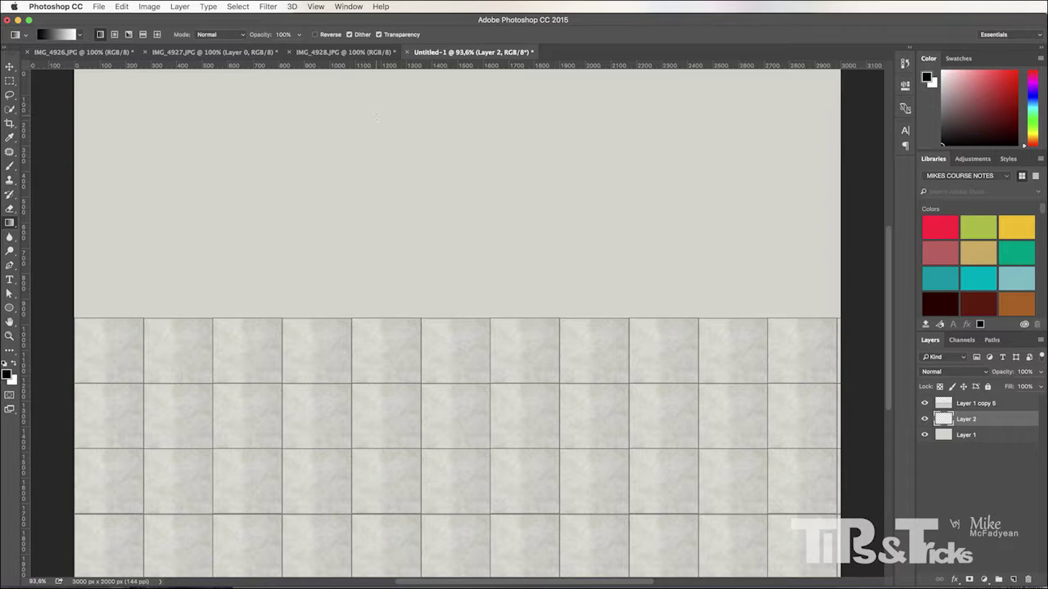
pyautogui.press('super+minus')
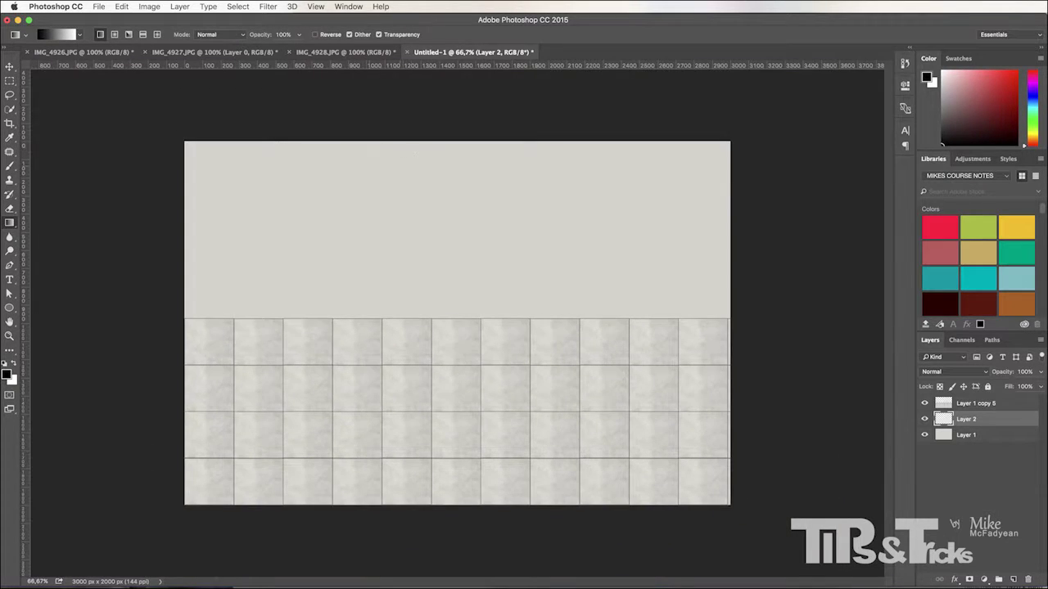
pyautogui.moveTo(426, 141); pyautogui.dragTo(415, 315)
pyautogui.press('super+z')
pyautogui.click(315, 34)
pyautogui.moveTo(409, 141); pyautogui.dragTo(409, 290)
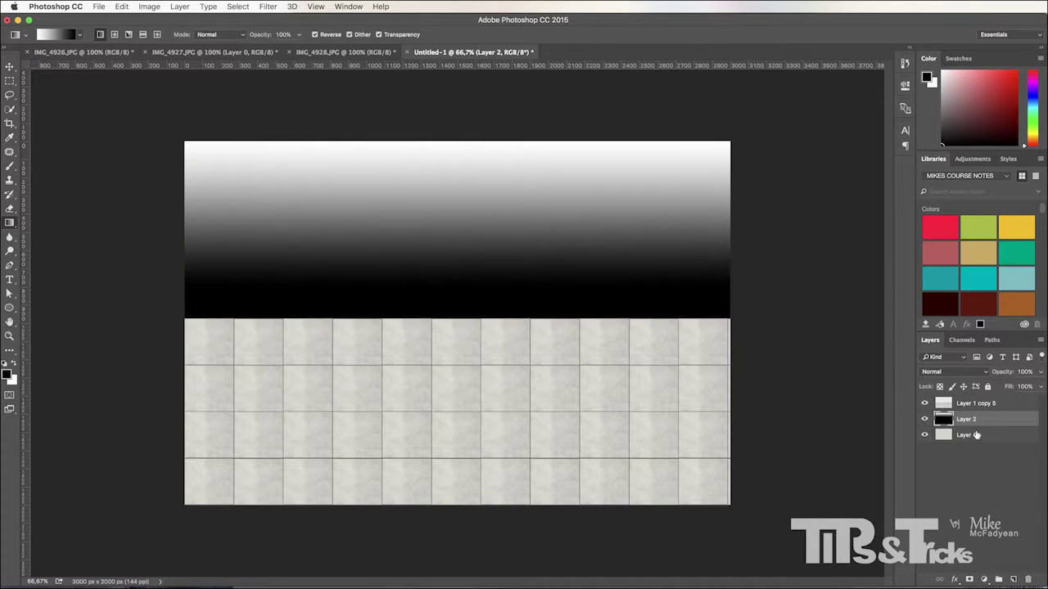
# Move the gradient layer above the tile layer, set its blending mode to Screen, and compare the wall with and without it.
pyautogui.moveTo(983, 405); pyautogui.dragTo(968, 404)
pyautogui.click(975, 373)
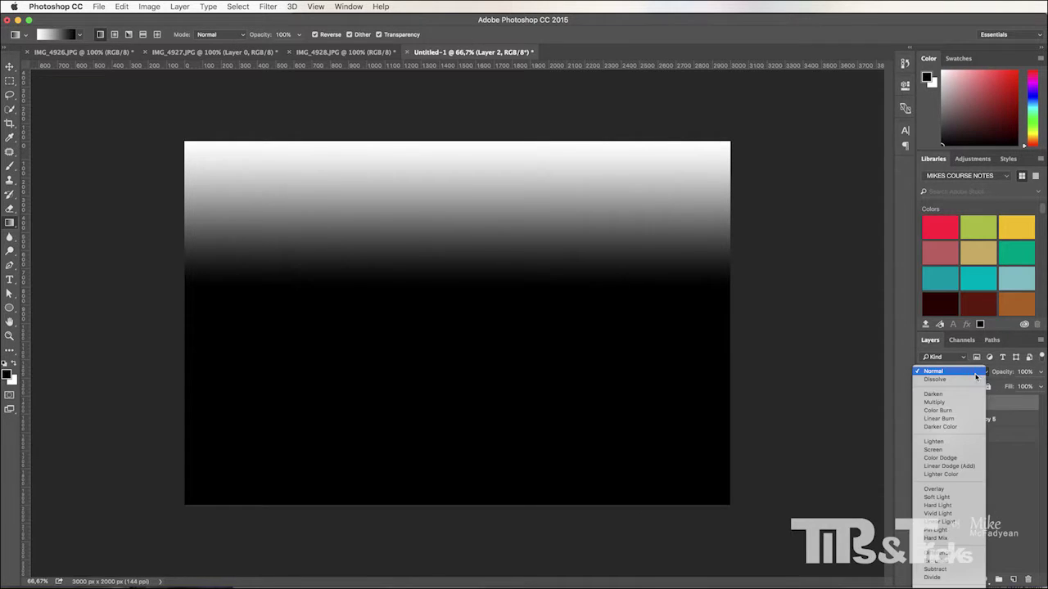
pyautogui.click(950, 455)
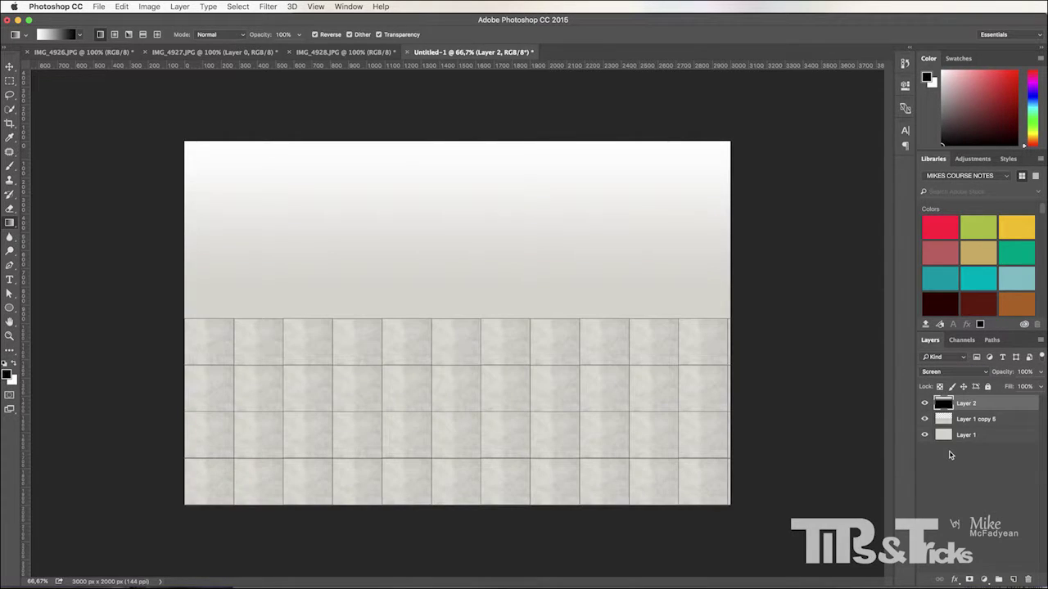
pyautogui.click(924, 404)
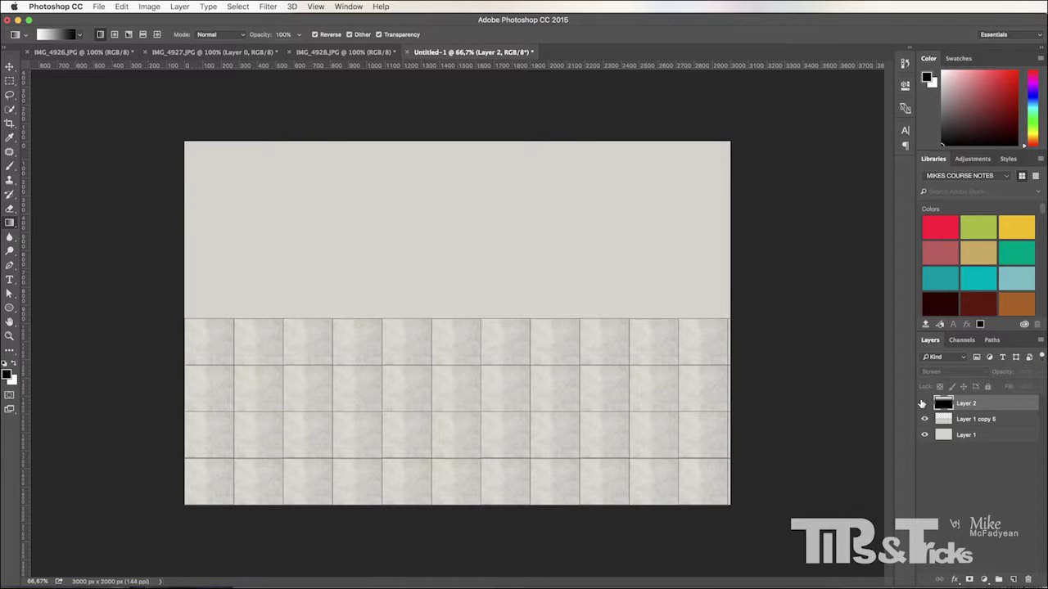
pyautogui.click(923, 405)
pyautogui.click(923, 404)
pyautogui.click(924, 404)
pyautogui.click(924, 404)
pyautogui.click(924, 404)
# Target the bottom fill layer and sample a tile's grey with the Eyedropper set to 3 by 3 Average.
pyautogui.click(975, 421)
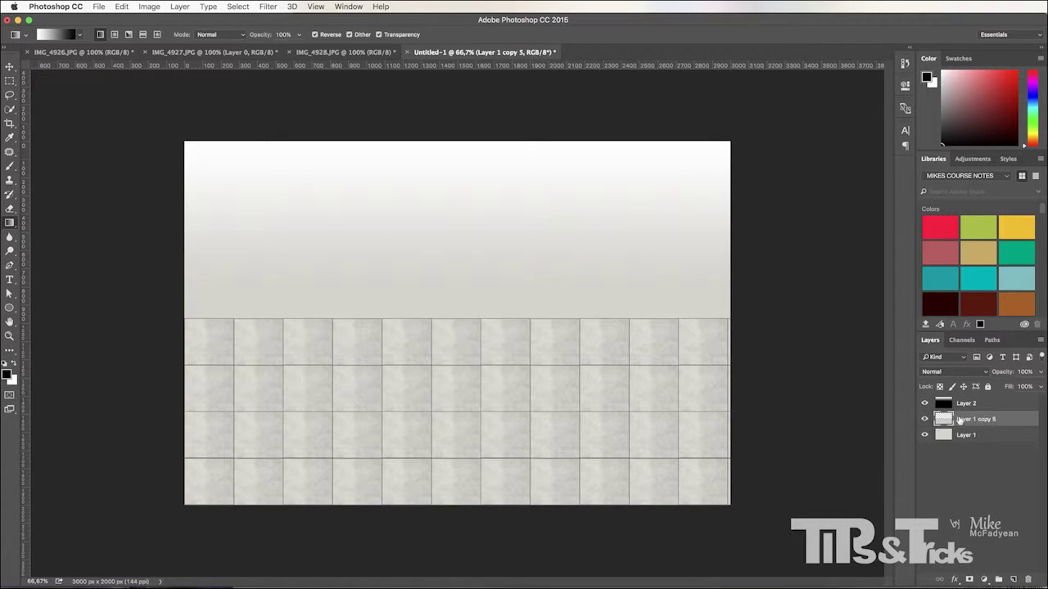
pyautogui.click(968, 437)
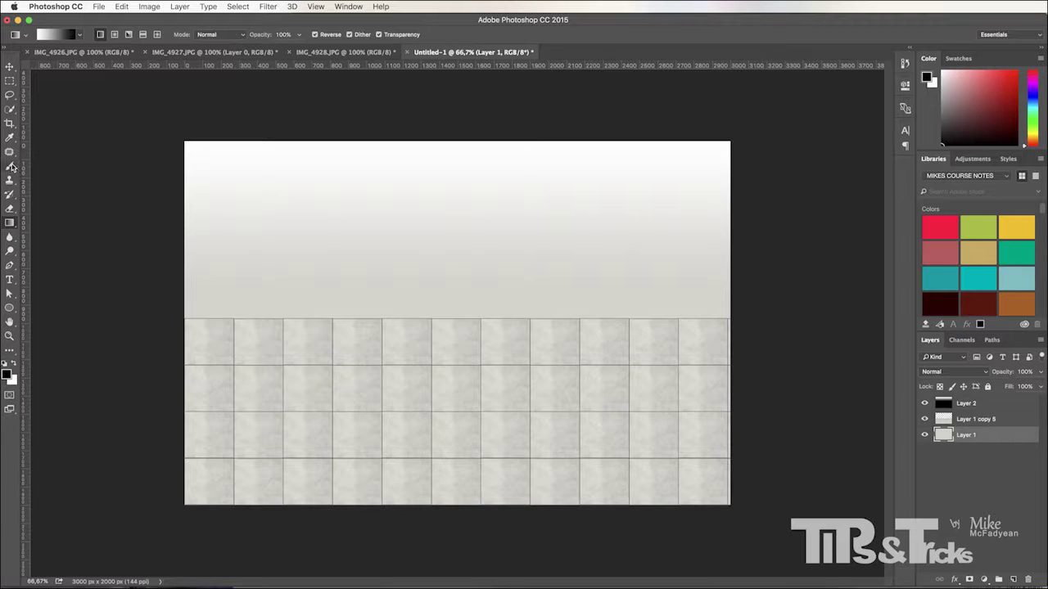
pyautogui.click(10, 137)
pyautogui.moveTo(204, 388)
pyautogui.mouseDown()
pyautogui.moveTo(216, 399)
pyautogui.moveTo(205, 396)
pyautogui.mouseUp()
pyautogui.click(109, 35)
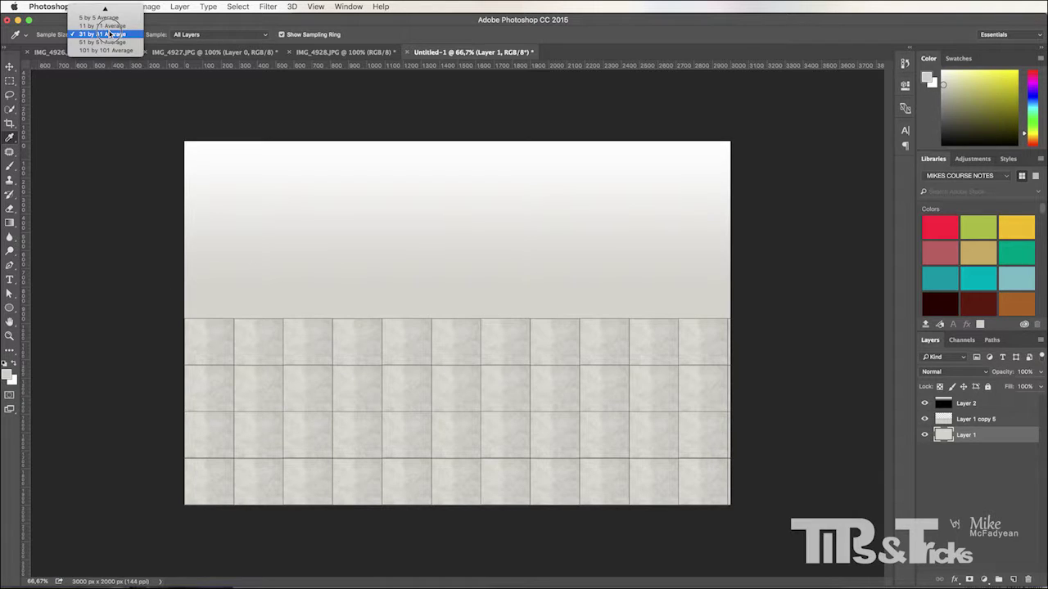
pyautogui.click(105, 17)
pyautogui.moveTo(260, 386)
pyautogui.mouseDown()
pyautogui.moveTo(266, 379)
pyautogui.moveTo(281, 400)
pyautogui.moveTo(266, 401)
pyautogui.mouseUp()
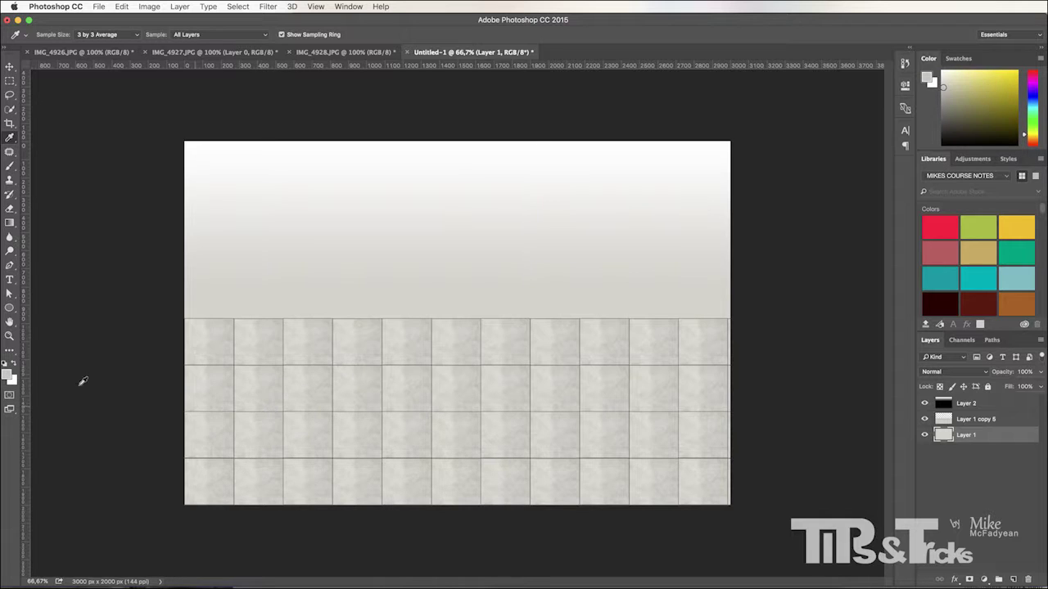
# Darken the foreground colour to a mid grey and fill the bottom layer with it at 100% opacity.
pyautogui.click(9, 376)
pyautogui.moveTo(177, 427); pyautogui.dragTo(172, 449)
pyautogui.click(419, 390)
pyautogui.click(121, 7)
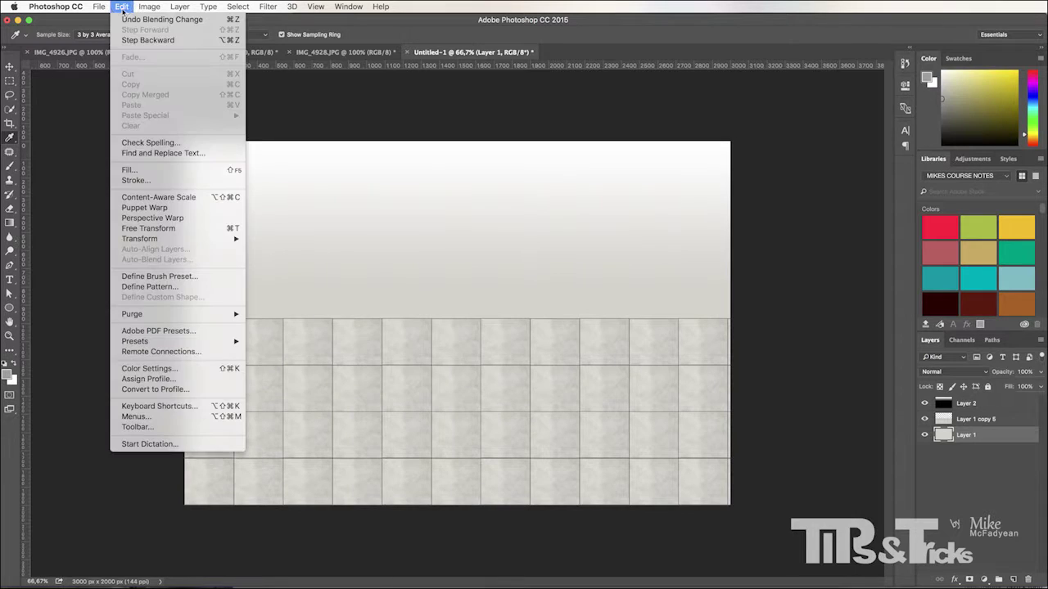
pyautogui.press('Escape')
pyautogui.click(121, 7)
pyautogui.click(129, 170)
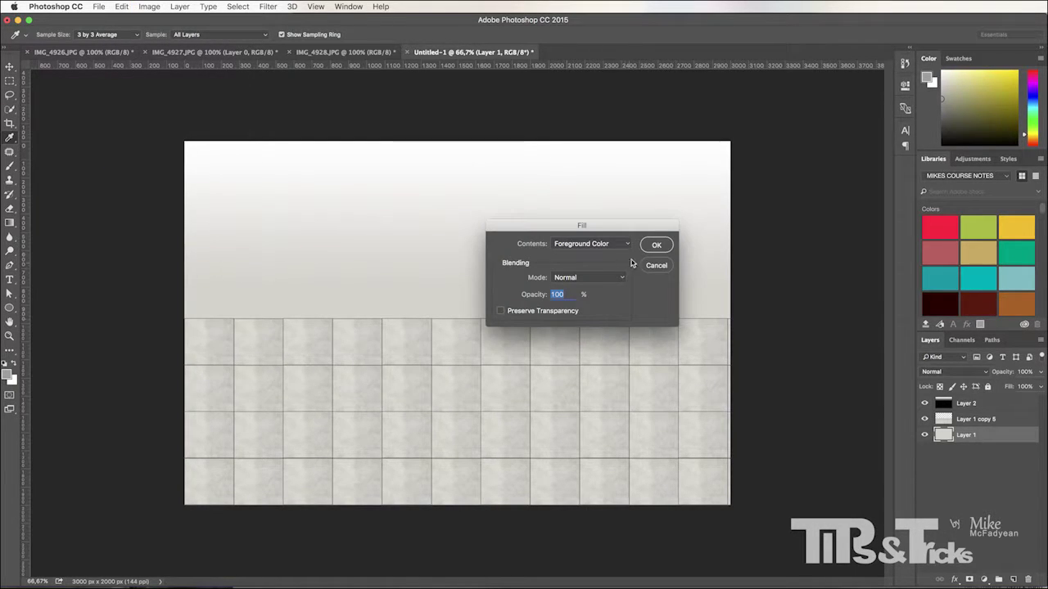
pyautogui.click(656, 244)
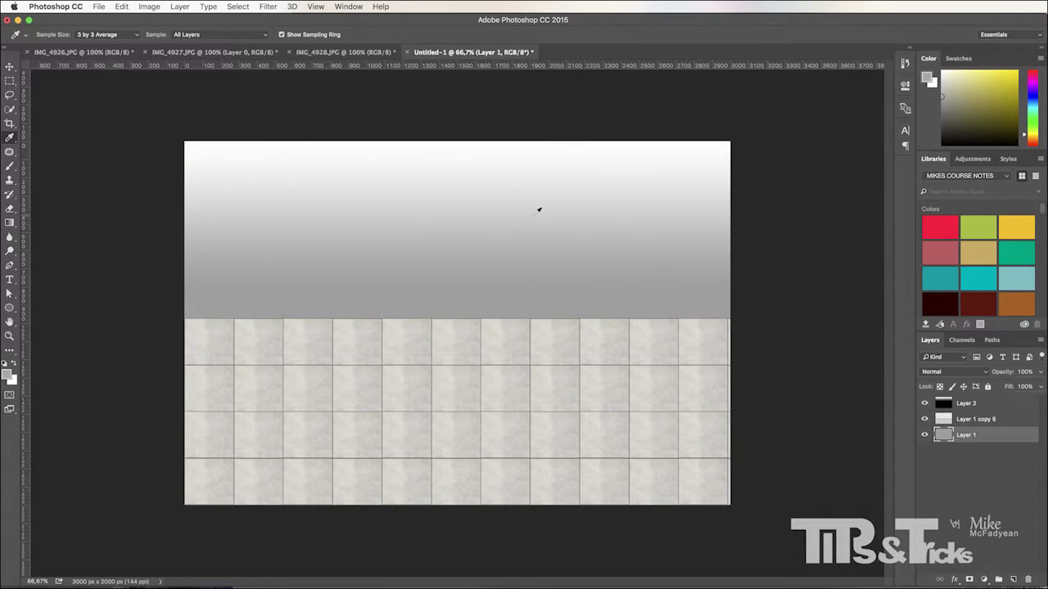
# Duplicate the tile layer, move the copy to the top of the layer stack and rename it Bump.
pyautogui.click(984, 421)
pyautogui.rightClick(984, 420)
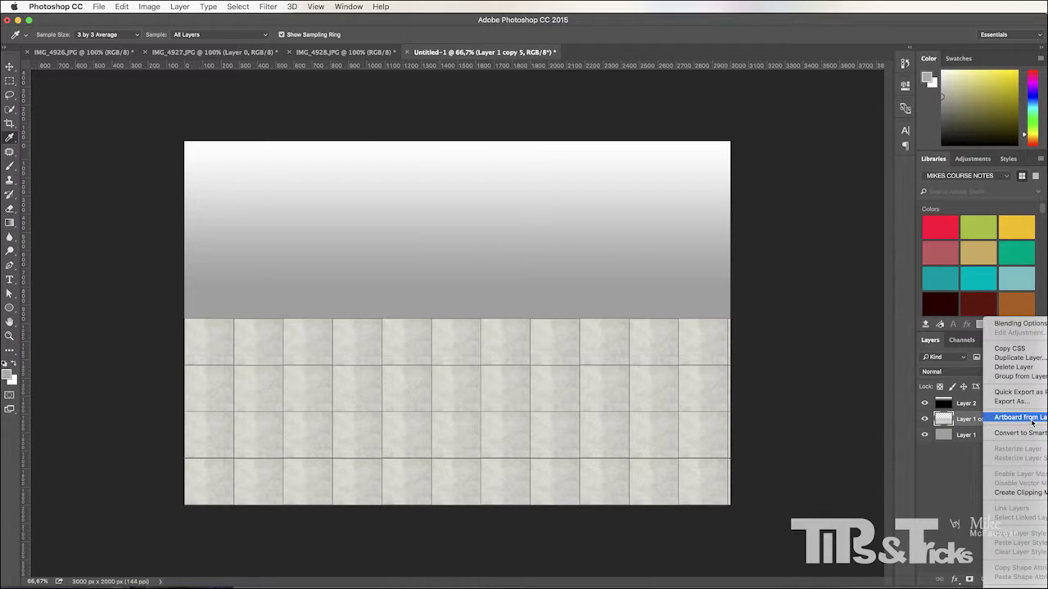
pyautogui.click(1015, 358)
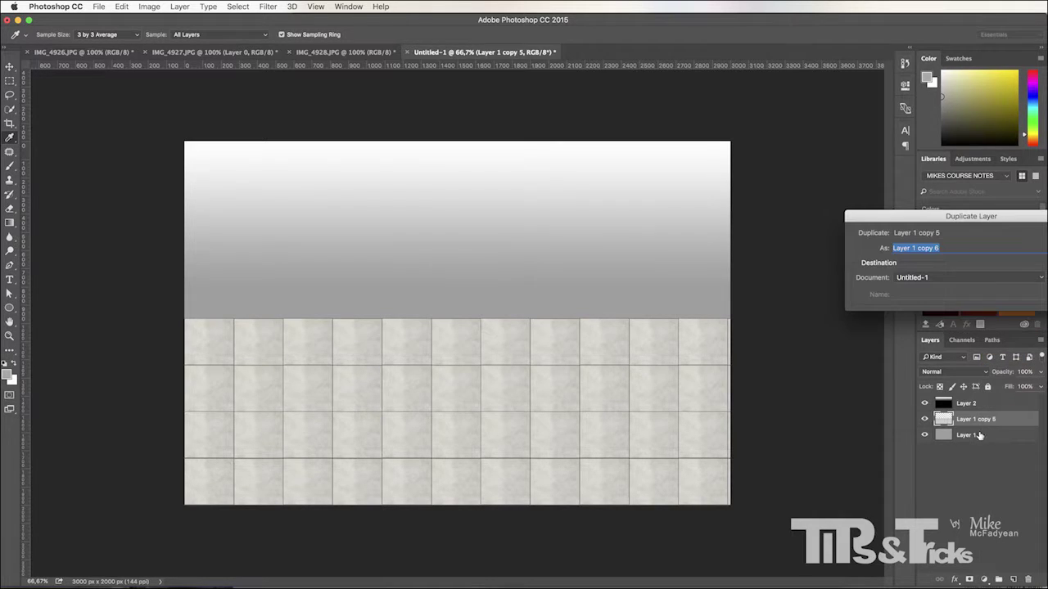
pyautogui.press('Return')
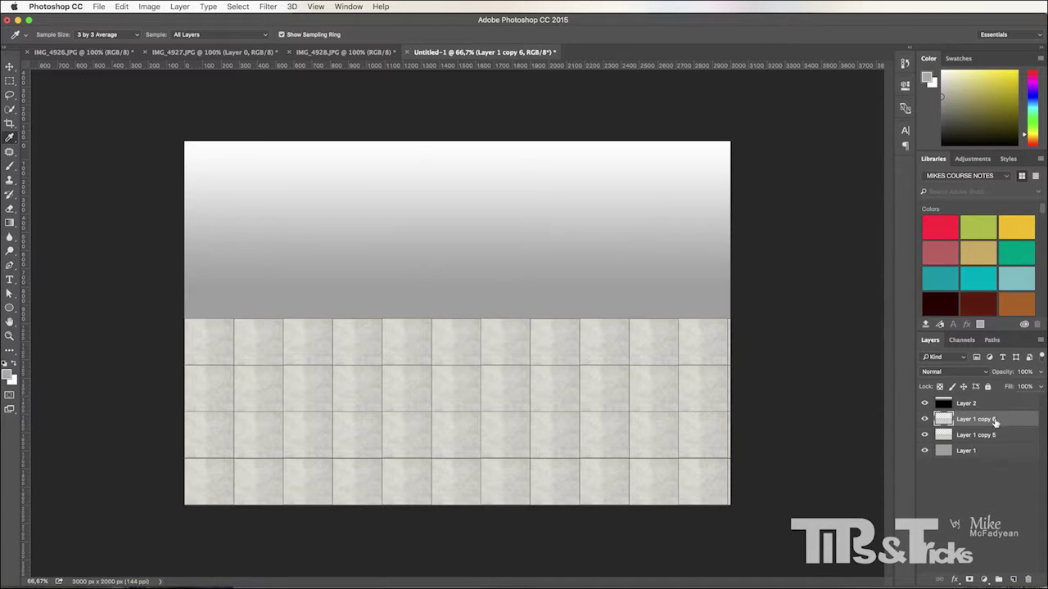
pyautogui.moveTo(995, 421); pyautogui.dragTo(976, 407)
pyautogui.write('Bump')
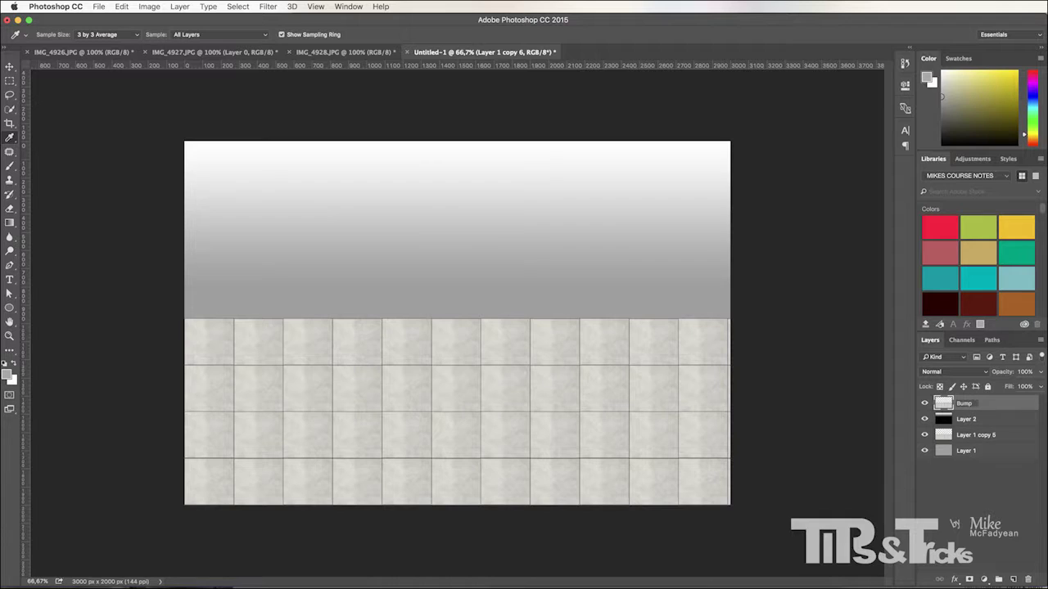
pyautogui.press('Return')
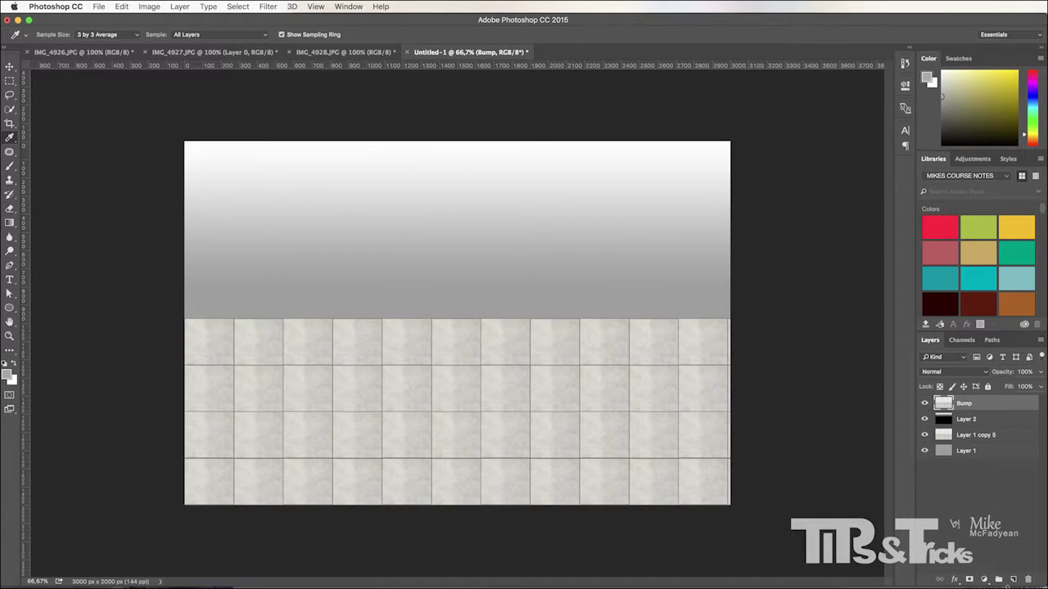
# Add a new layer directly beneath the Bump layer and fill it with white.
pyautogui.click(1013, 578)
pyautogui.moveTo(983, 403); pyautogui.dragTo(968, 425)
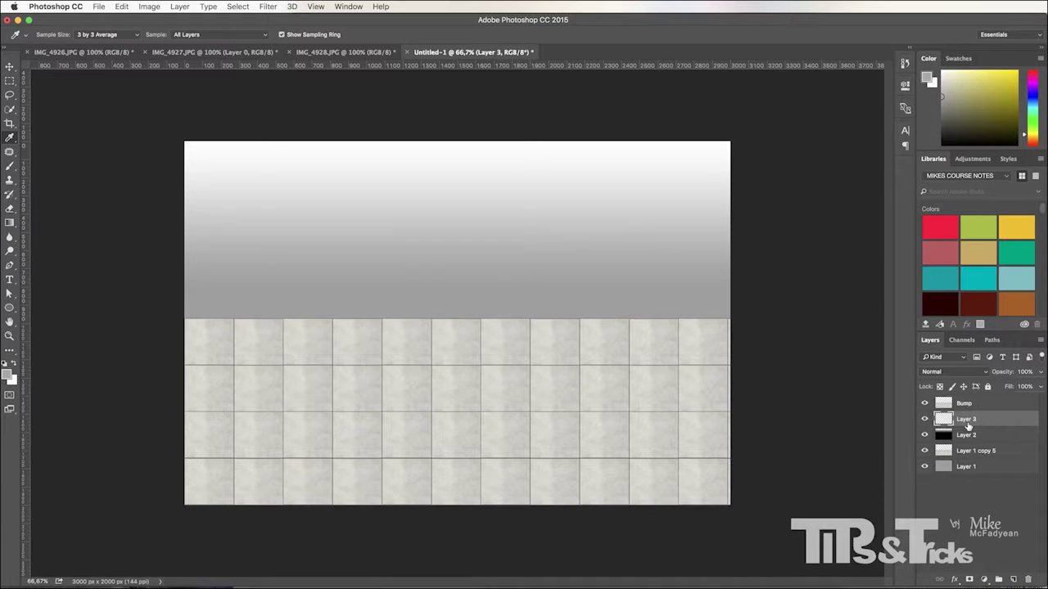
pyautogui.click(122, 8)
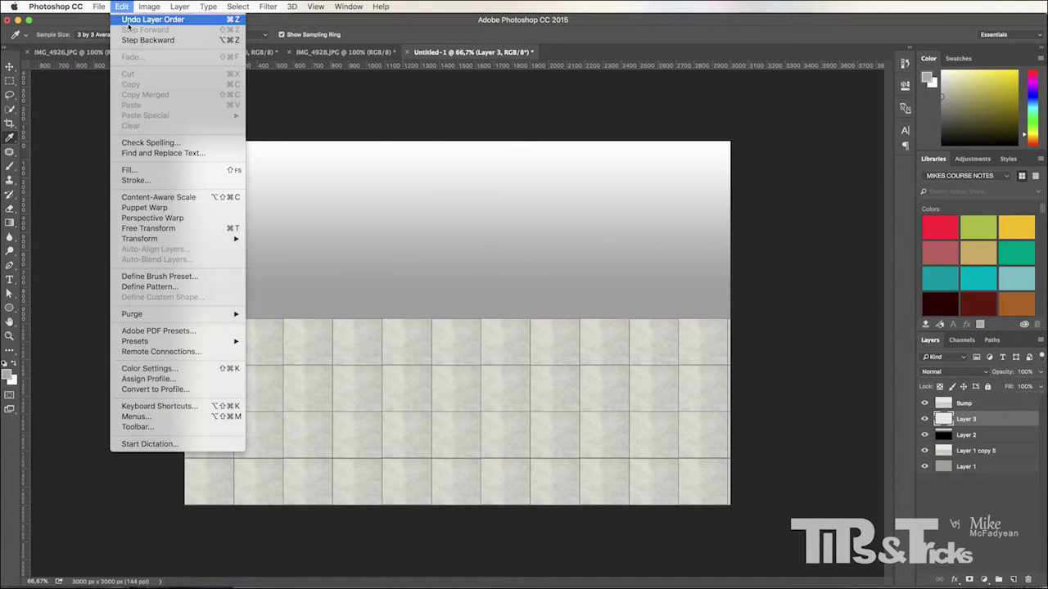
pyautogui.click(170, 170)
pyautogui.click(588, 244)
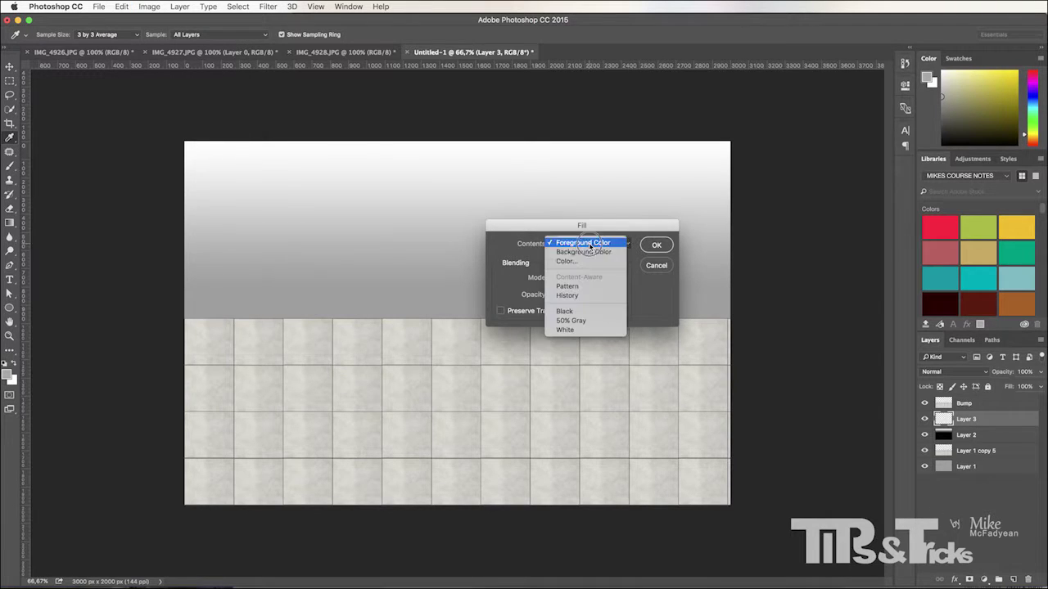
pyautogui.click(583, 331)
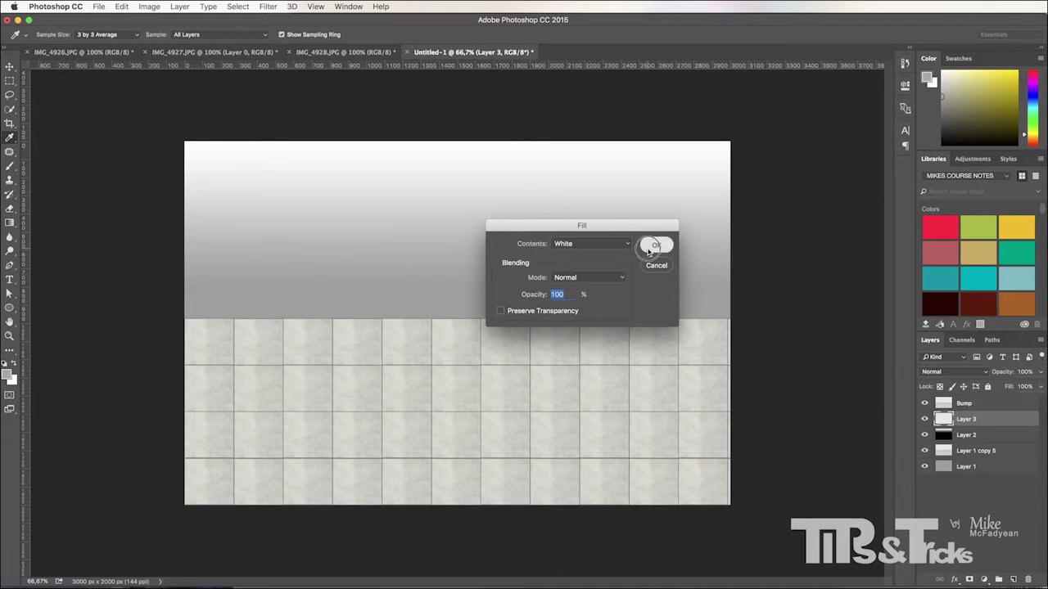
pyautogui.click(655, 245)
# Desaturate the Bump layer's tiles.
pyautogui.click(996, 405)
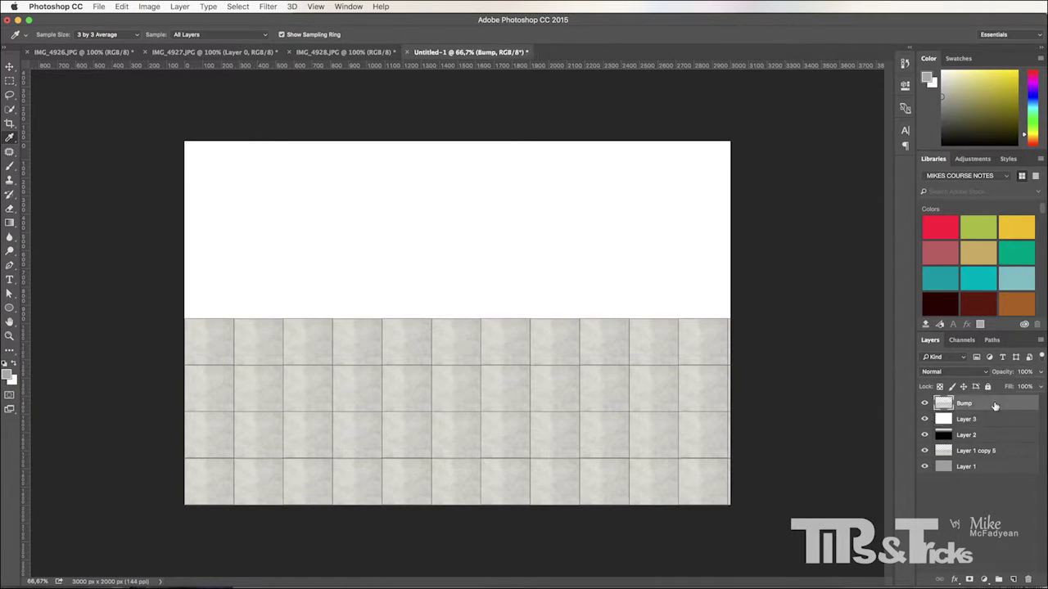
pyautogui.click(122, 6)
pyautogui.moveTo(149, 7)
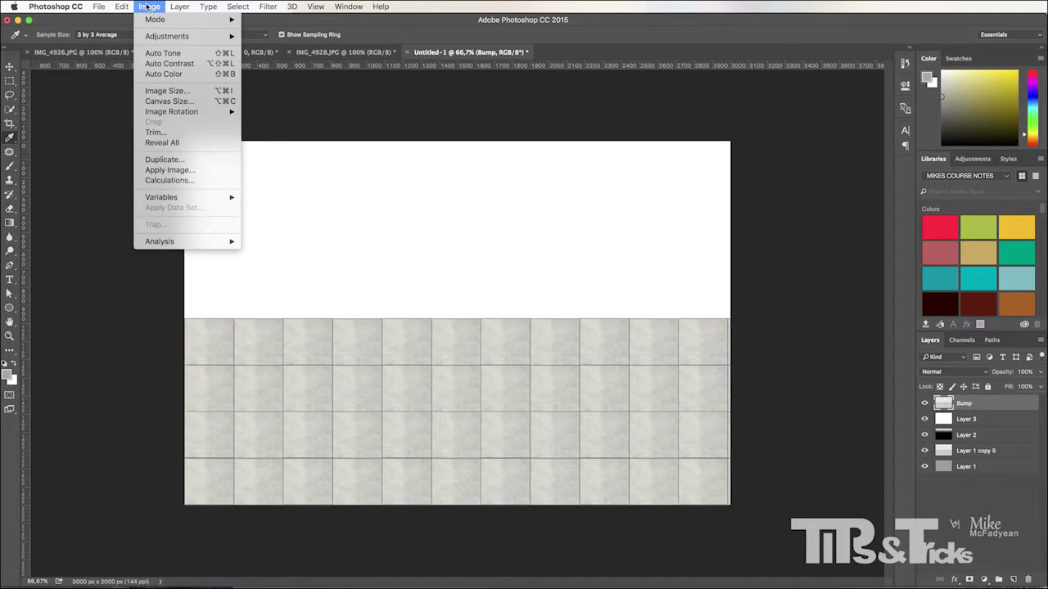
pyautogui.moveTo(168, 36)
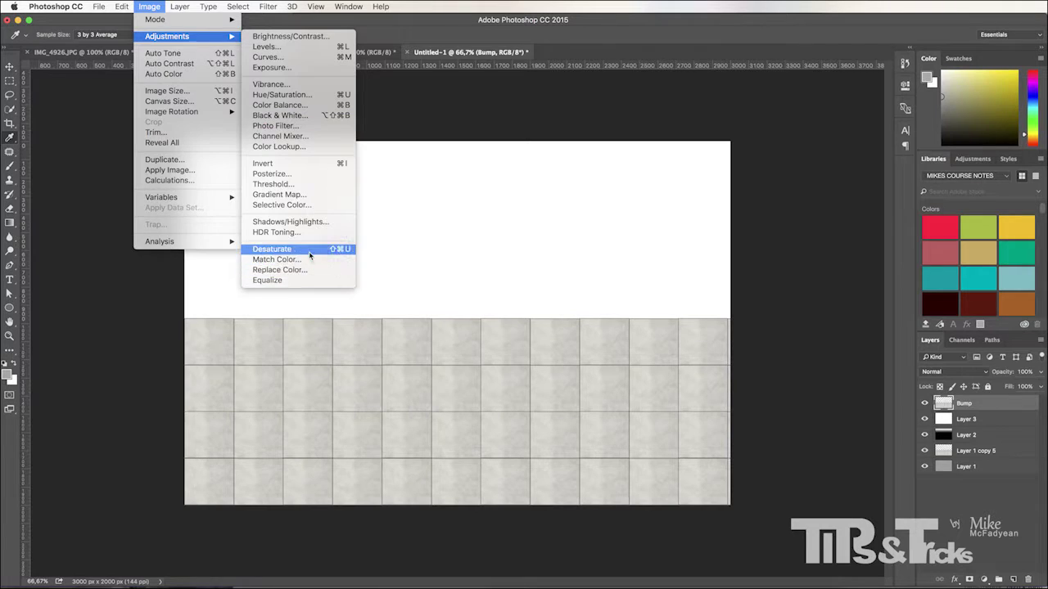
pyautogui.click(278, 249)
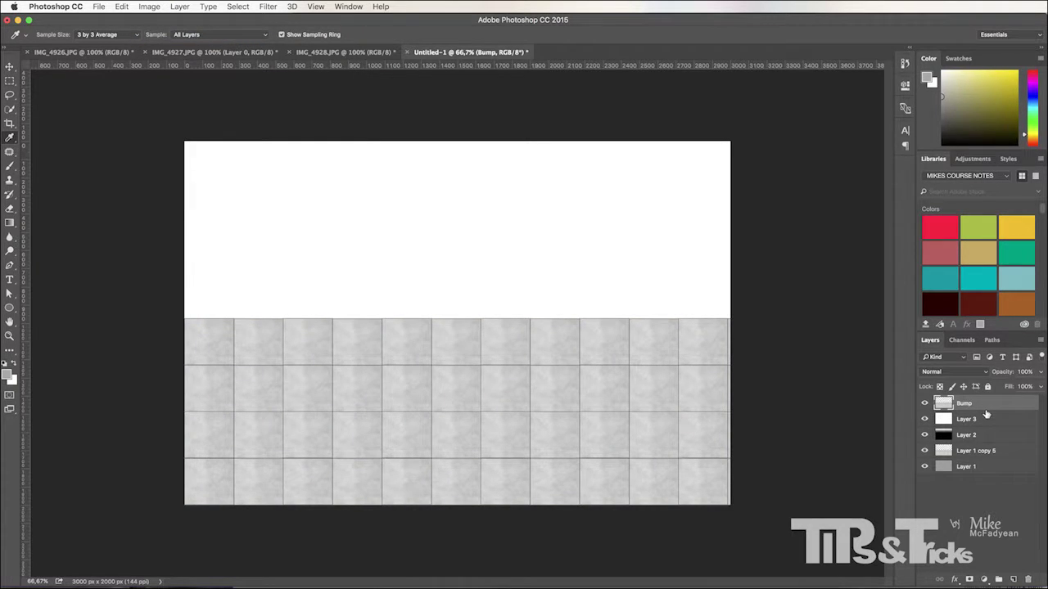
# Save the bump version in the images folder as a JPEG named Side Wall Bump, at quality 12 with Baseline ("Standard") format.
pyautogui.click(98, 6)
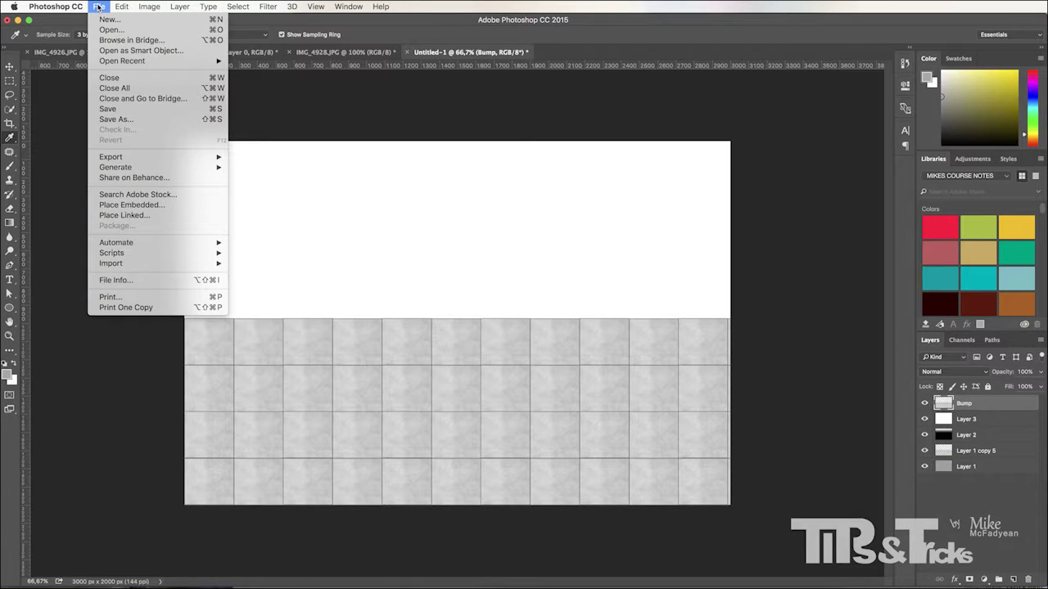
pyautogui.click(532, 309)
pyautogui.press('super+shift+s')
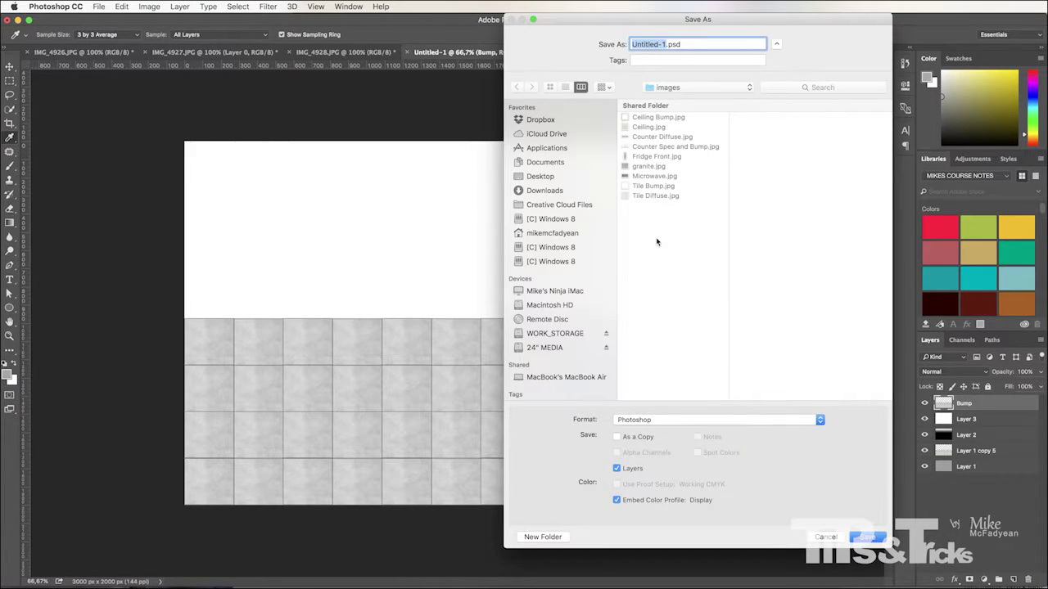
pyautogui.write('Side Wall Bump')
pyautogui.click(704, 420)
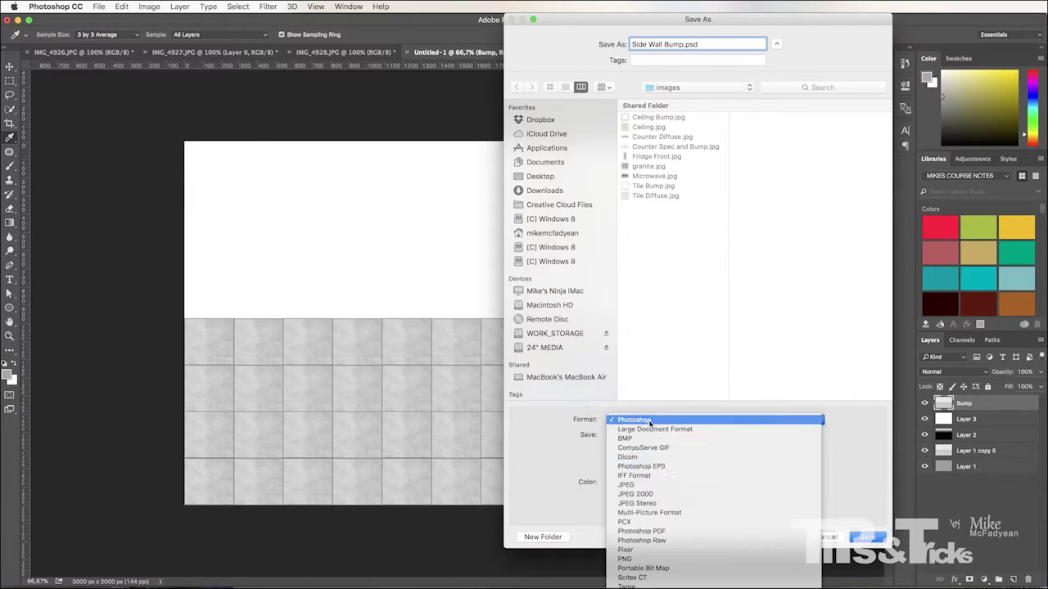
pyautogui.click(647, 482)
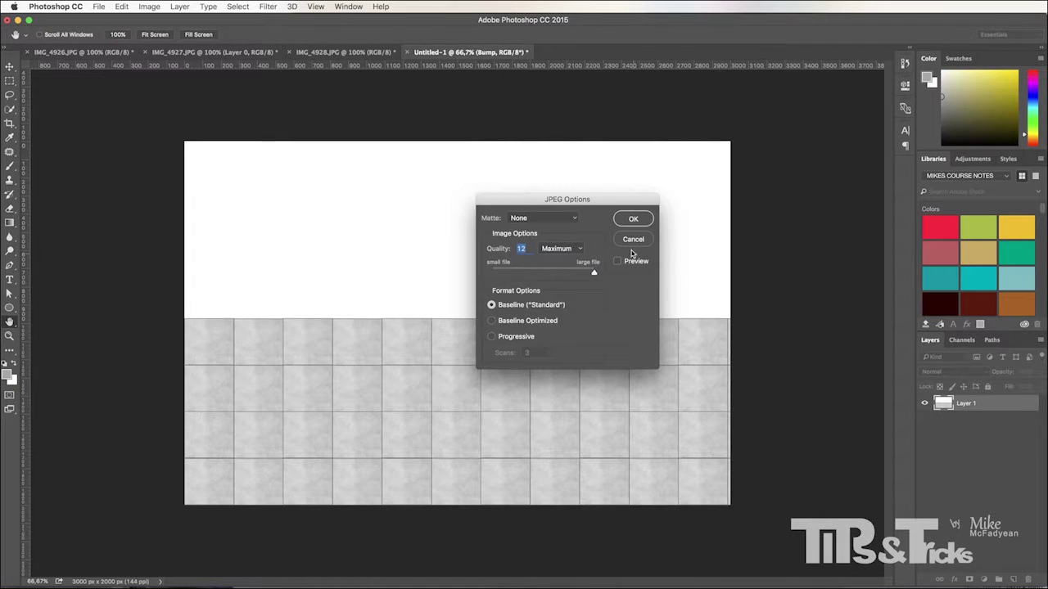
pyautogui.click(633, 218)
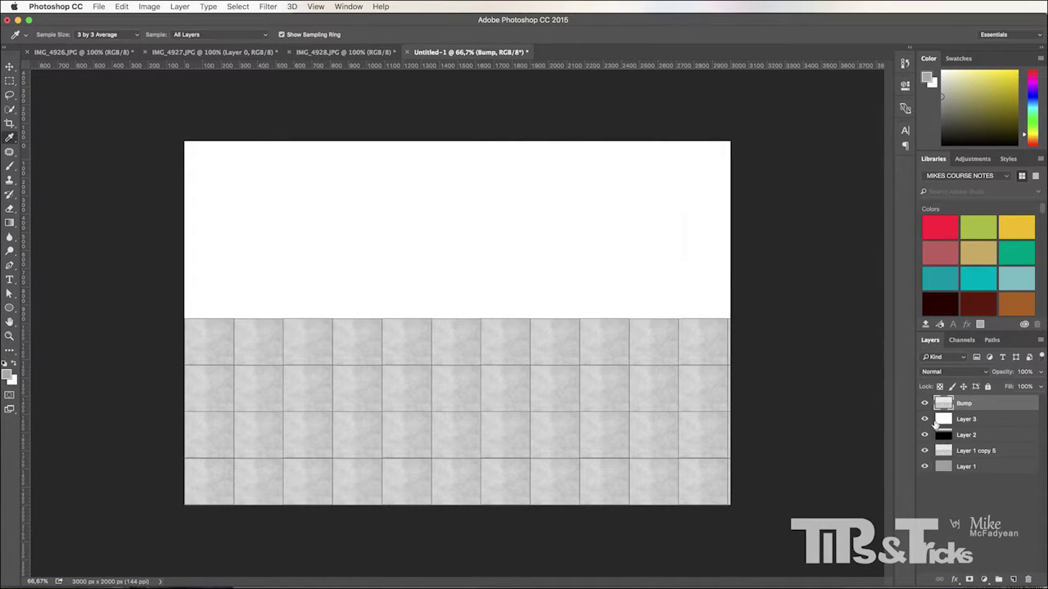
# Hide the Bump layer and white Layer 3, and save the visible image in the images folder as a JPEG named Side Wall Diffuse.
pyautogui.moveTo(924, 403); pyautogui.dragTo(924, 419)
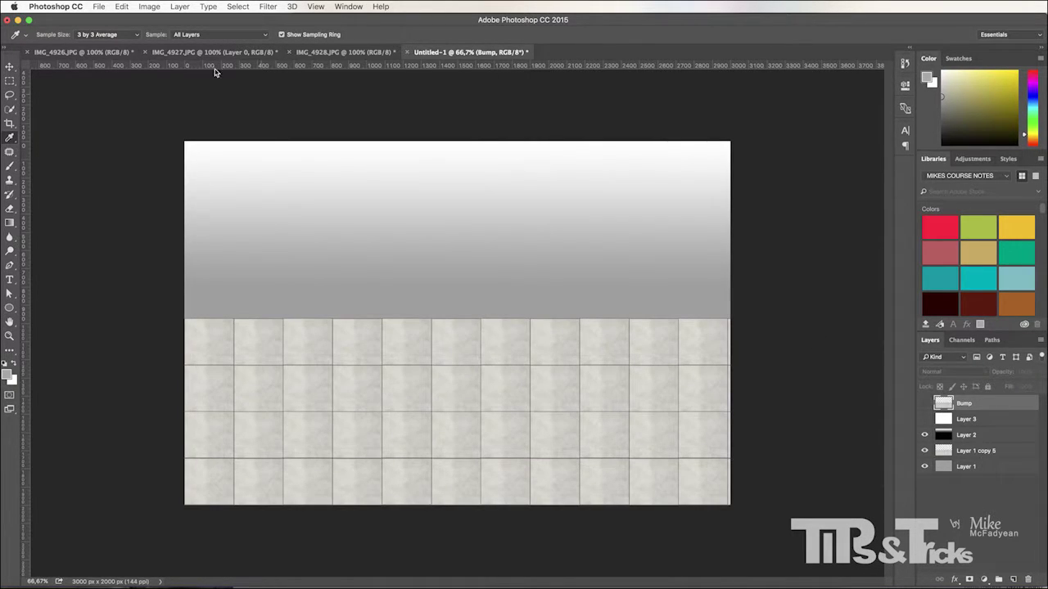
pyautogui.click(98, 6)
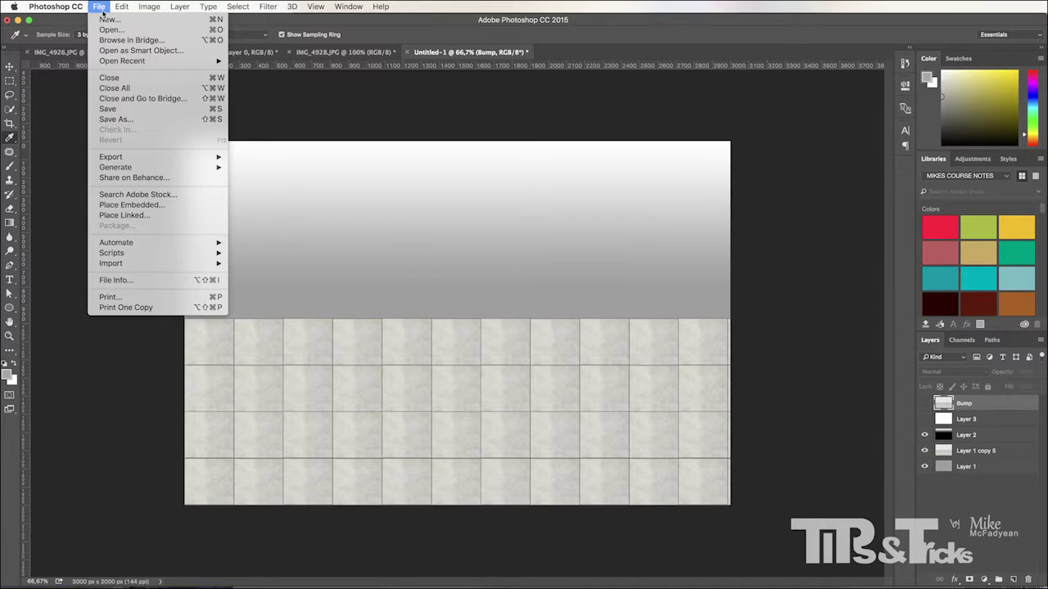
pyautogui.click(196, 120)
pyautogui.click(693, 434)
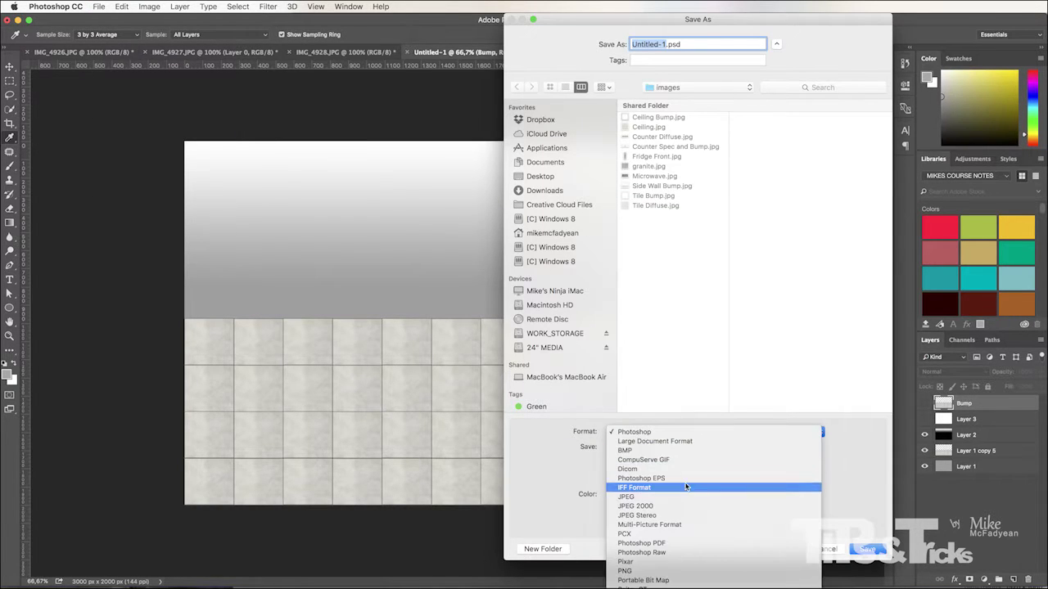
pyautogui.click(684, 497)
pyautogui.write('Side Wall Diffuse.jpg')
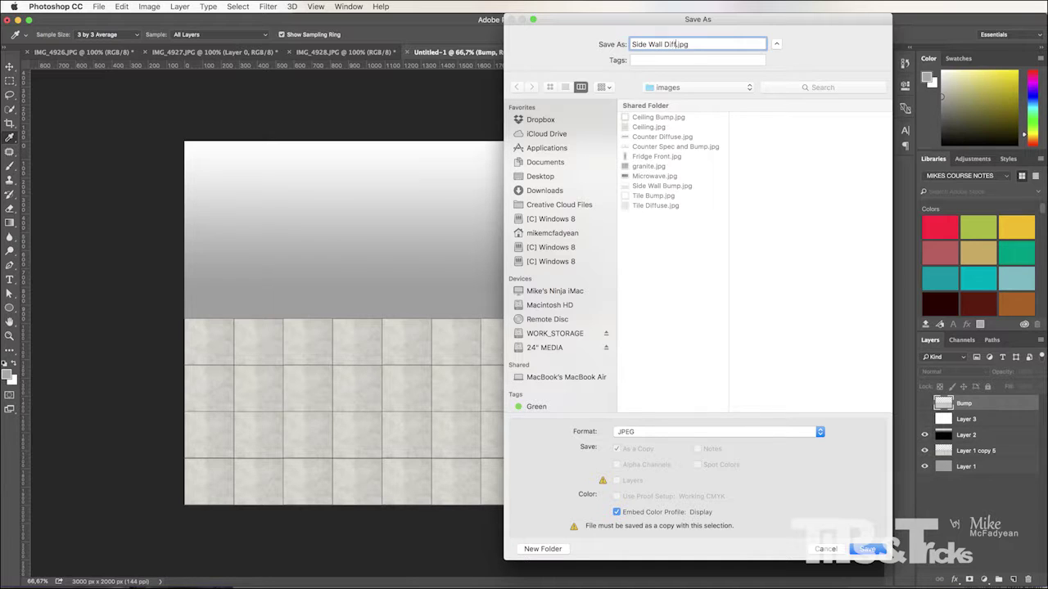
pyautogui.click(870, 549)
pyautogui.click(630, 216)
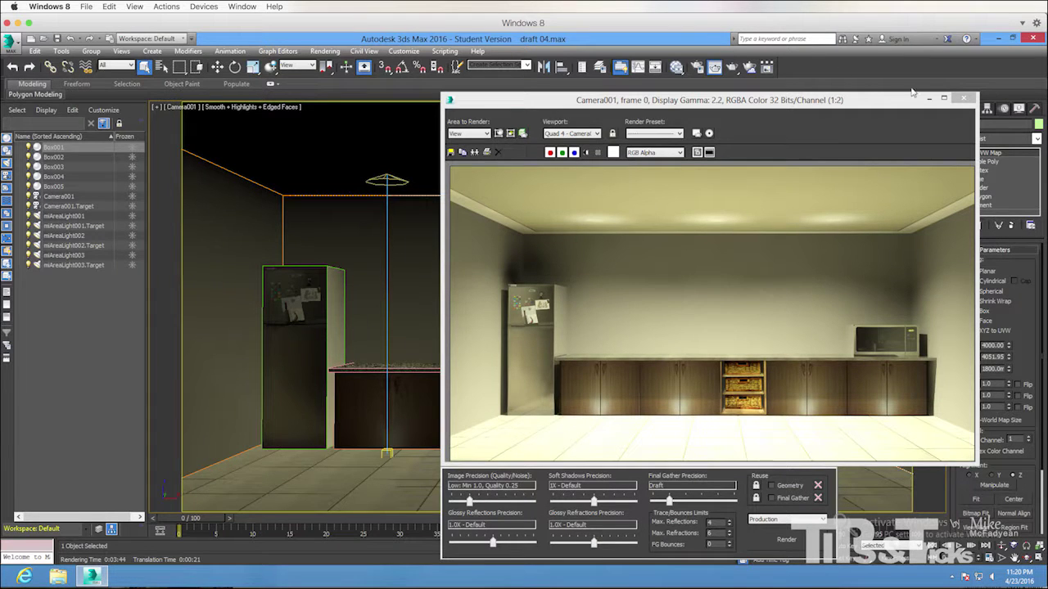
# Switch to 3ds Max, close the rendered image, and change the camera viewport to a Perspective view showing the room's side wall.
pyautogui.click(963, 97)
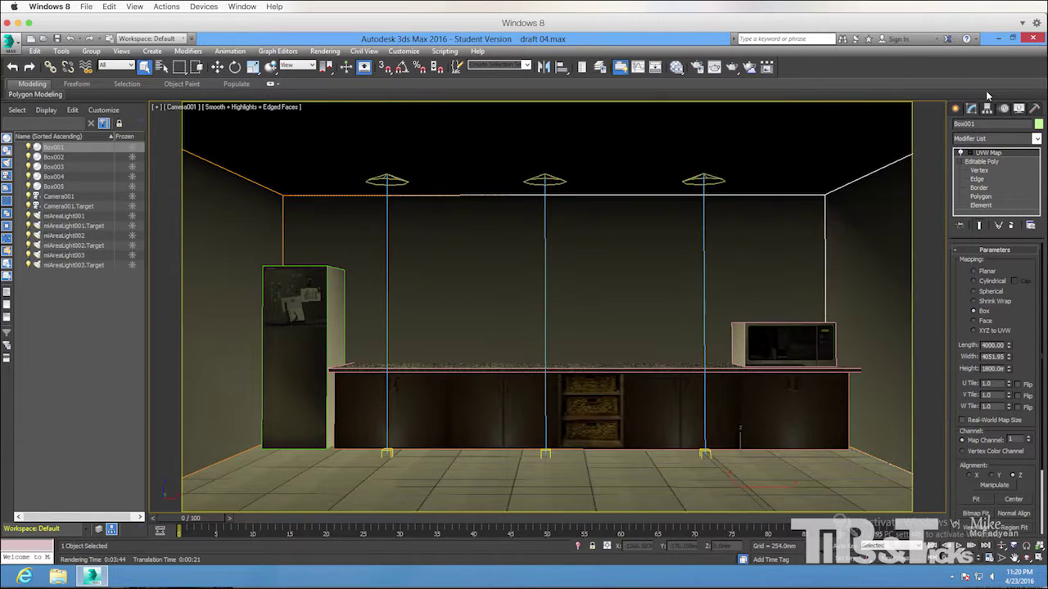
pyautogui.click(188, 109)
pyautogui.click(248, 145)
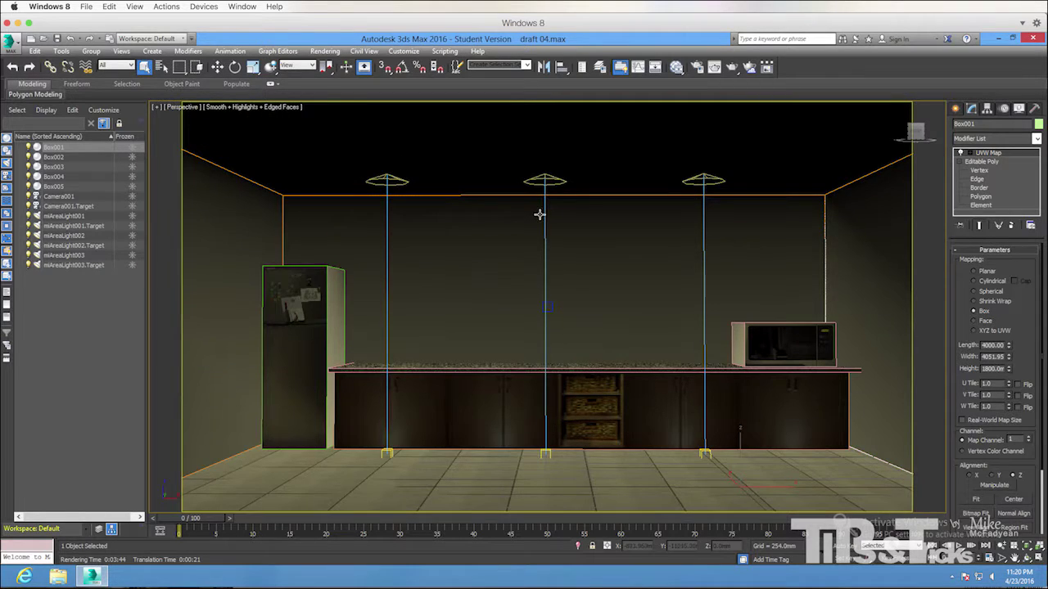
pyautogui.keyDown('alt'); pyautogui.moveTo(540, 214); pyautogui.dragTo(535, 207, button='middle'); pyautogui.keyUp('alt')
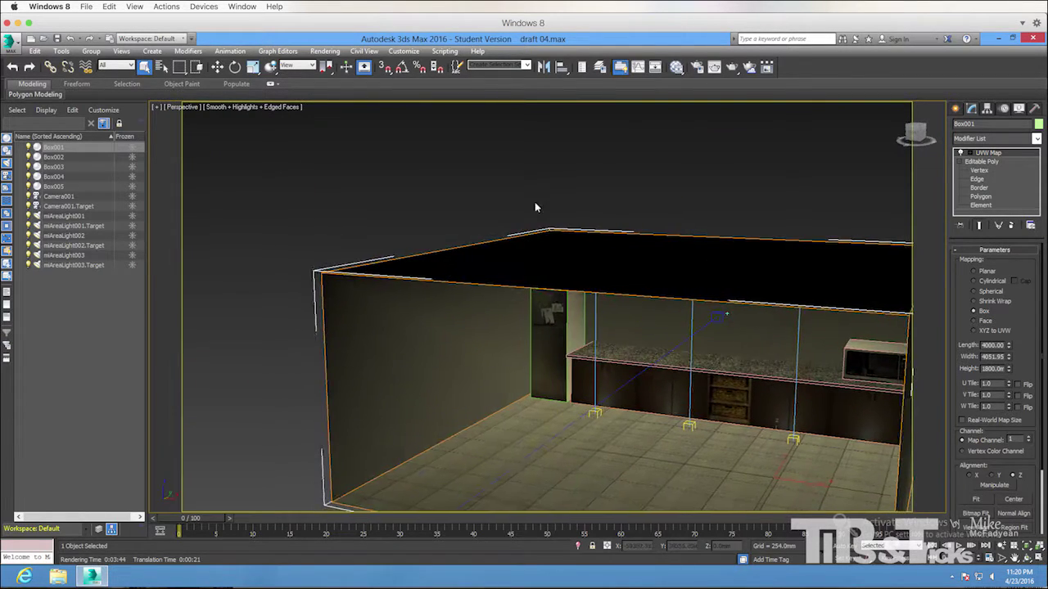
# Assign the Side Wall Diffuse bitmap to the Side Walls material's diffuse color and show the map in the viewport.
pyautogui.press('m')
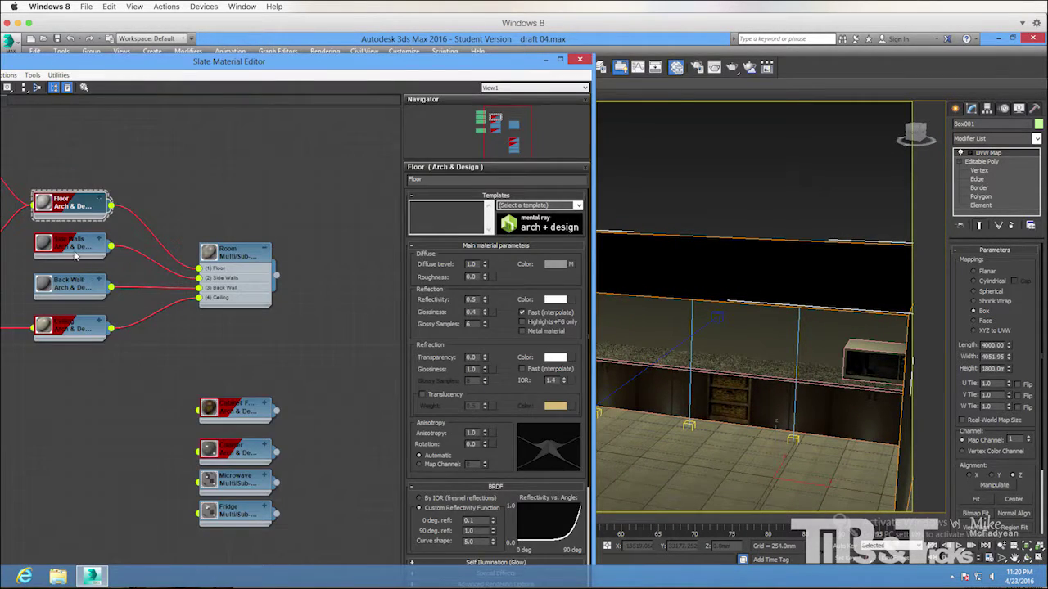
pyautogui.doubleClick(74, 255)
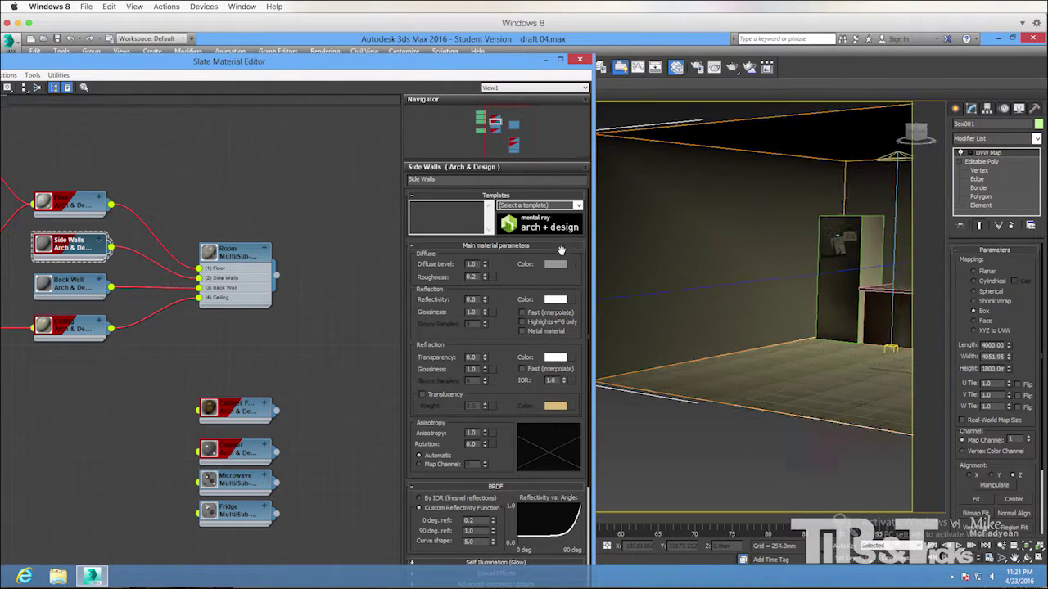
pyautogui.click(572, 264)
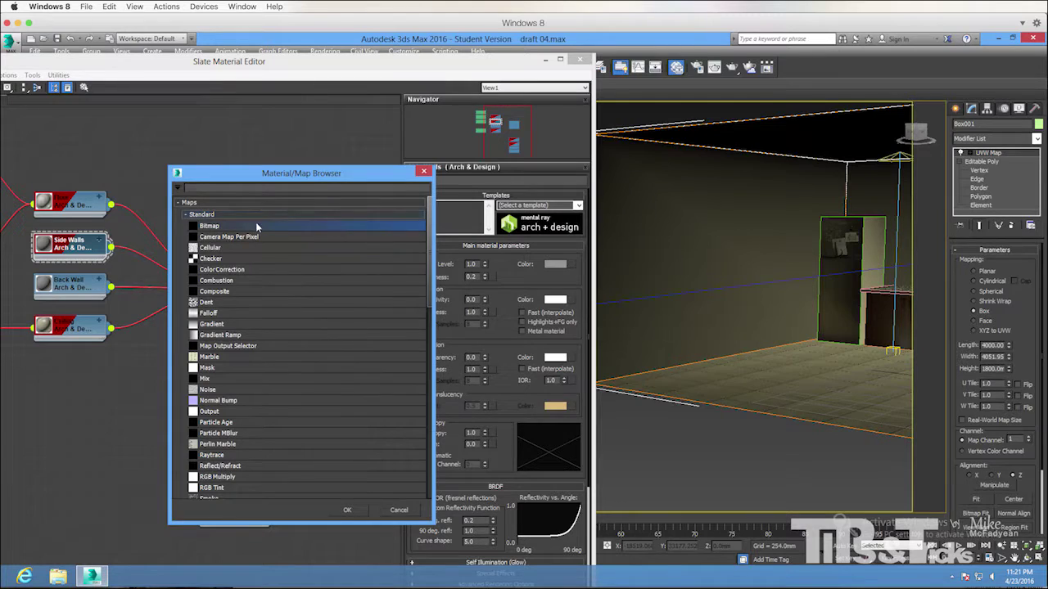
pyautogui.doubleClick(255, 224)
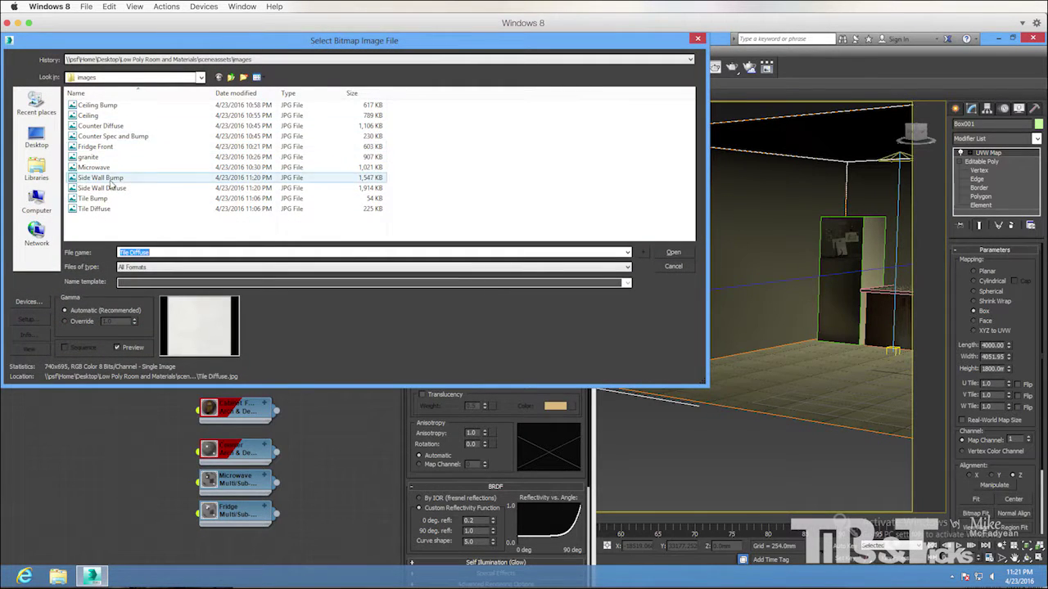
pyautogui.doubleClick(101, 188)
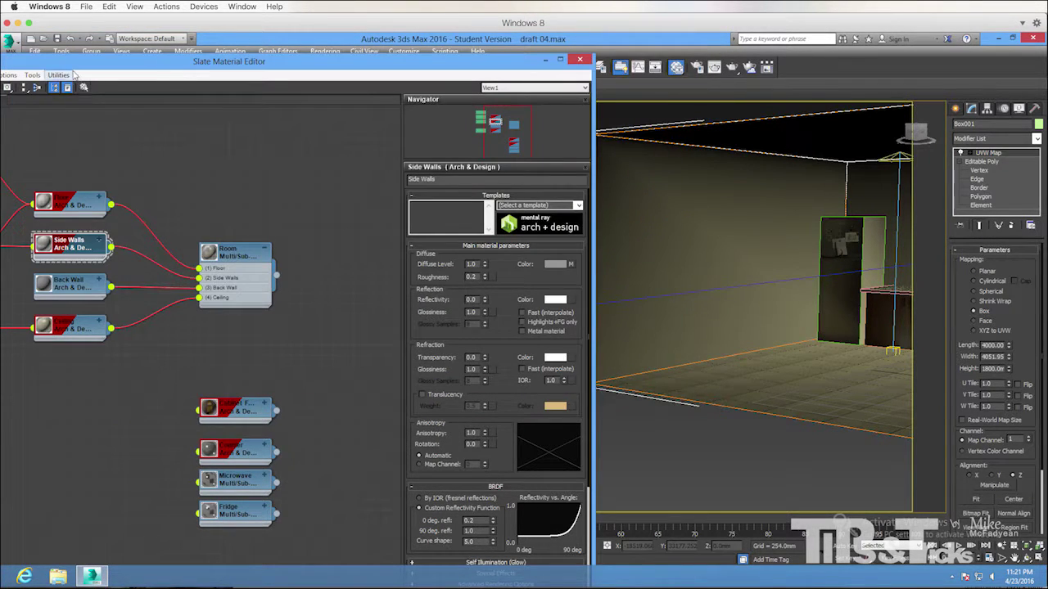
pyautogui.moveTo(74, 62); pyautogui.dragTo(162, 62)
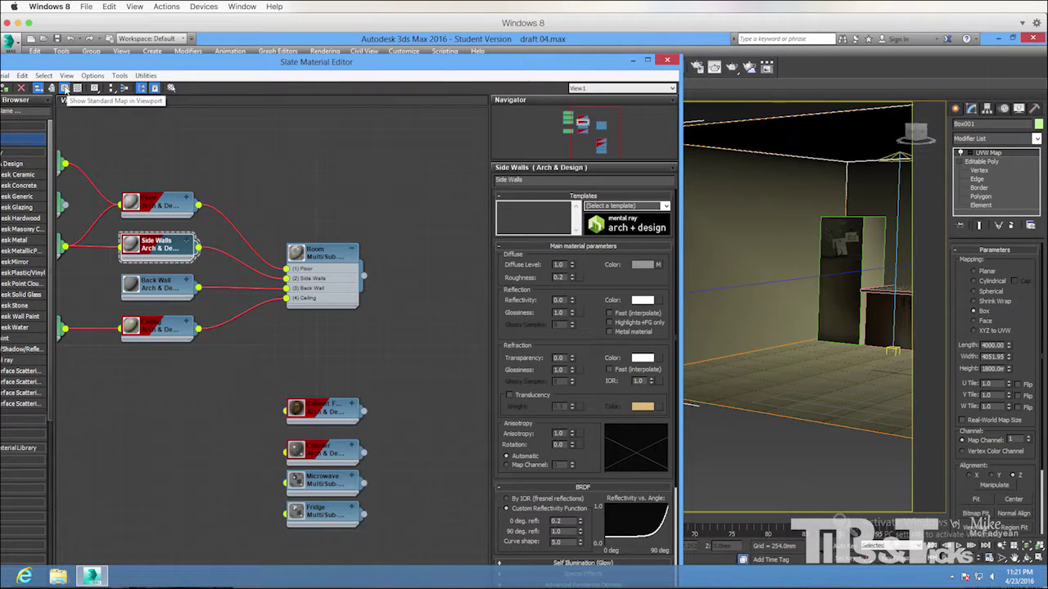
pyautogui.click(65, 88)
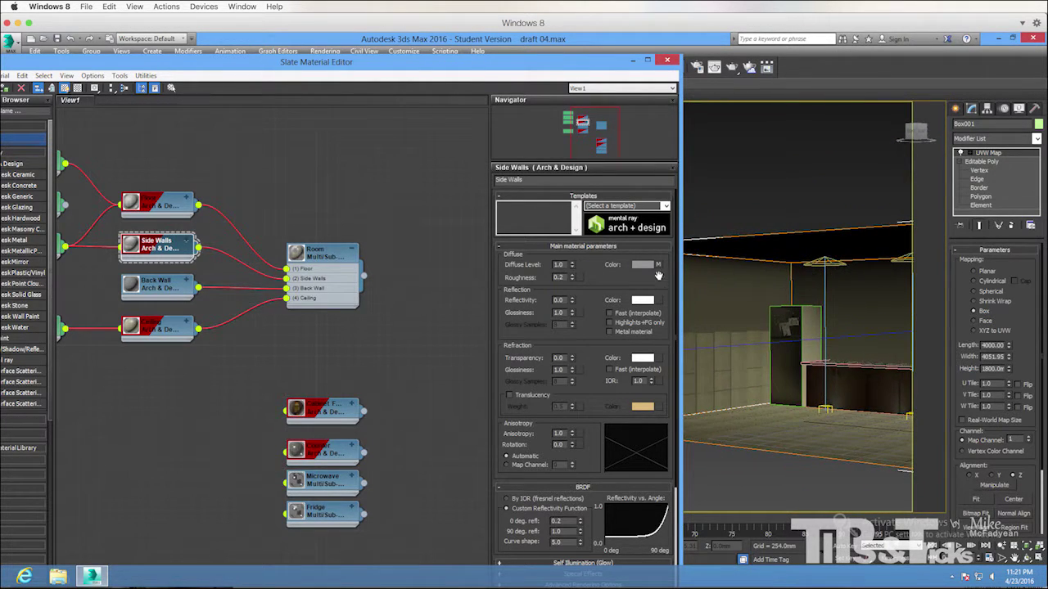
# Copy the Side Walls diffuse map into the material's Bump slot and replace the copy's bitmap with Side Wall Bump.
pyautogui.rightClick(659, 266)
pyautogui.click(650, 325)
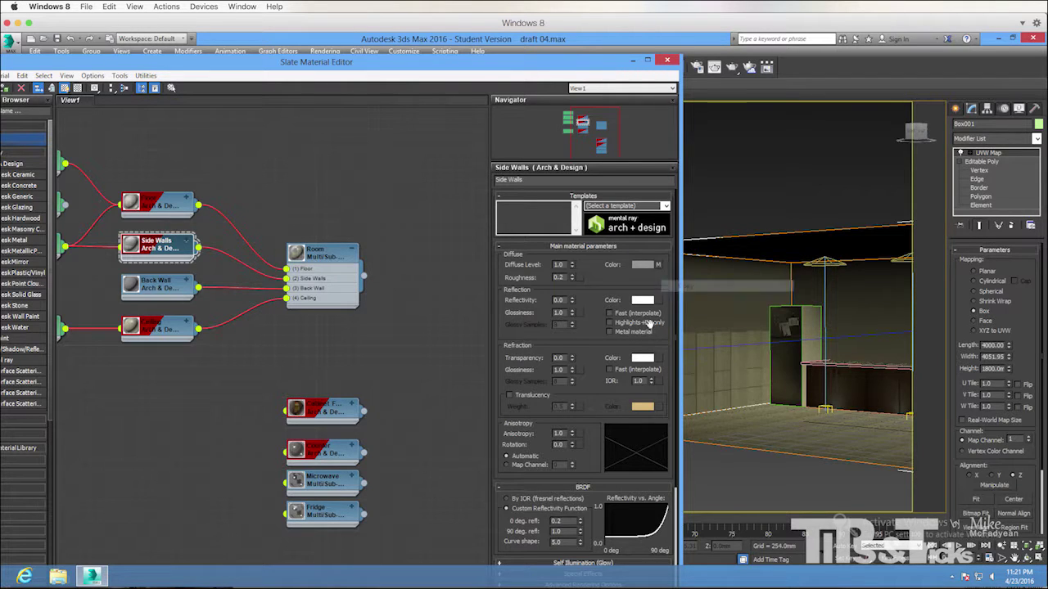
pyautogui.moveTo(598, 377); pyautogui.dragTo(579, 153)
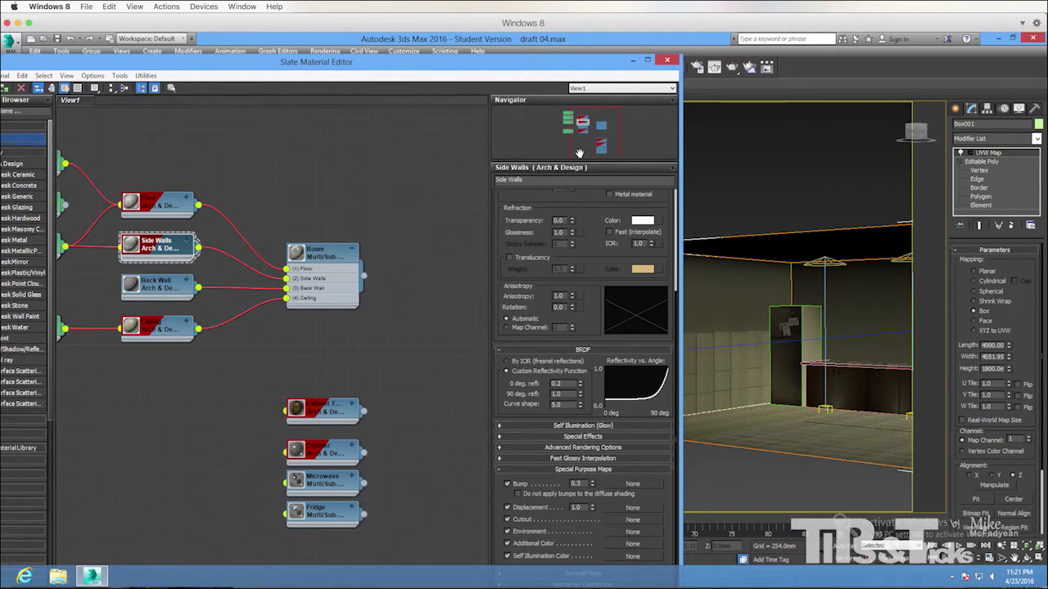
pyautogui.rightClick(645, 486)
pyautogui.click(673, 490)
pyautogui.click(636, 486)
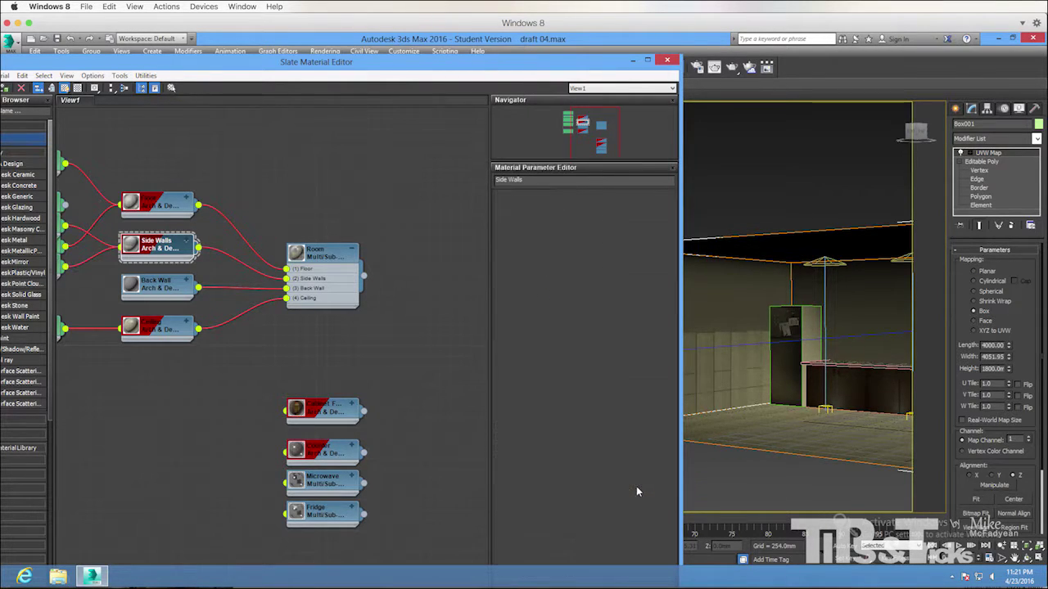
pyautogui.click(606, 331)
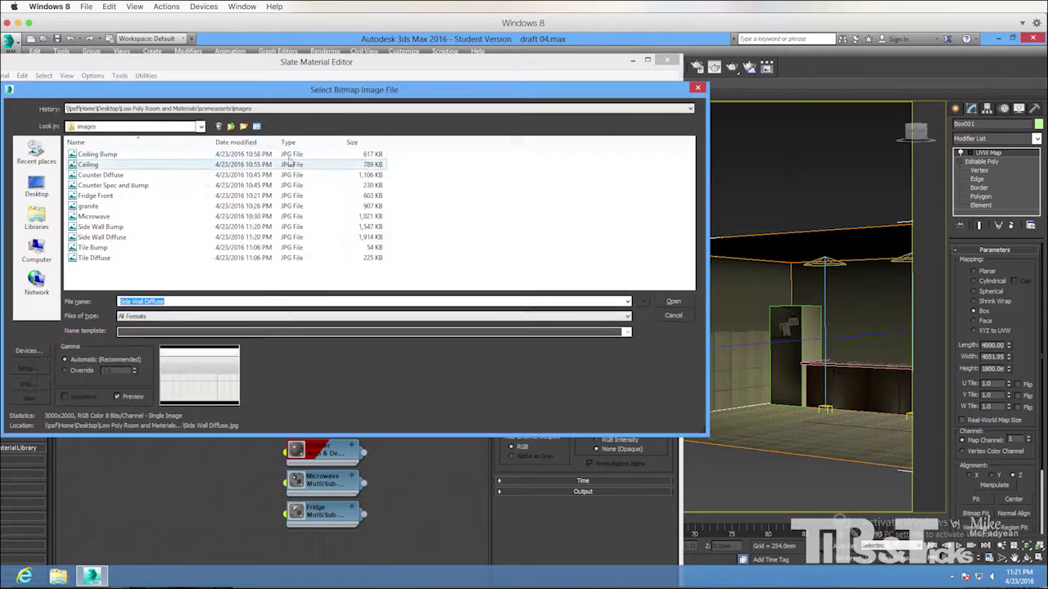
pyautogui.doubleClick(100, 226)
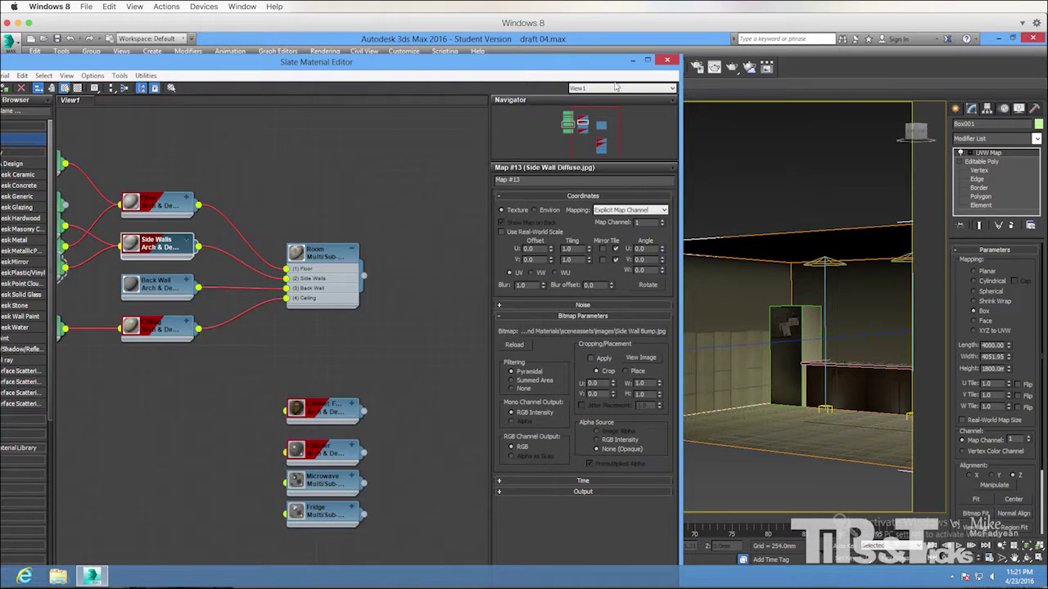
# Close the material editor, return the viewport to Camera001 and render the scene.
pyautogui.click(668, 60)
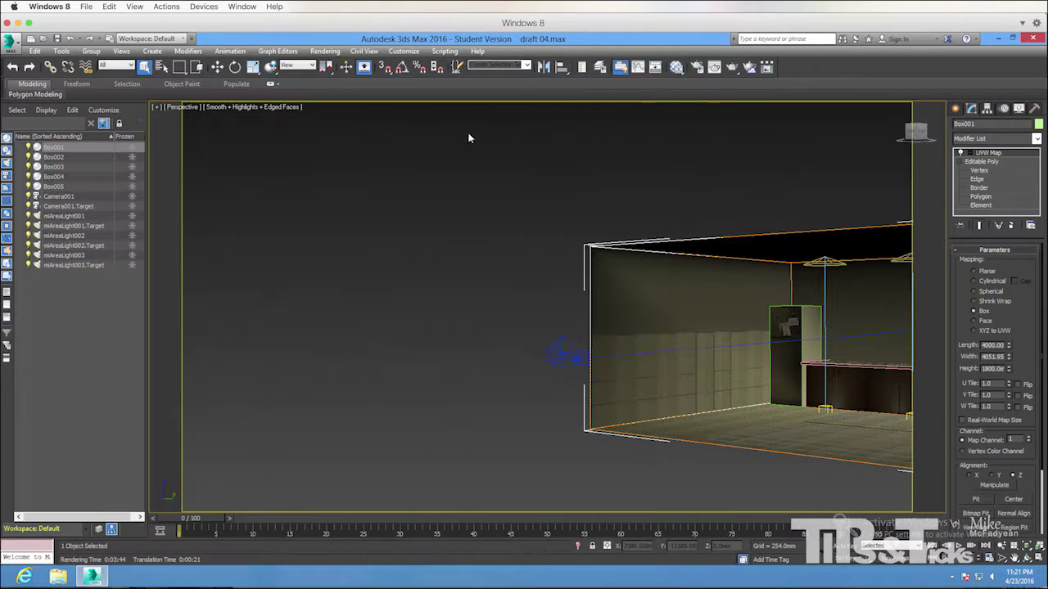
pyautogui.click(195, 109)
pyautogui.moveTo(226, 120)
pyautogui.click(380, 120)
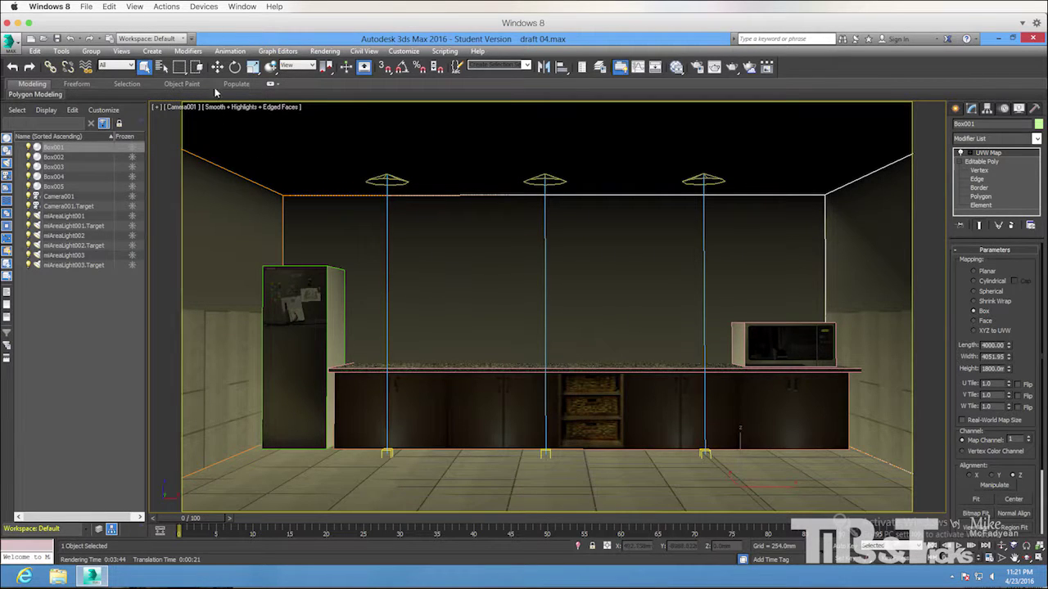
pyautogui.click(324, 51)
pyautogui.click(344, 64)
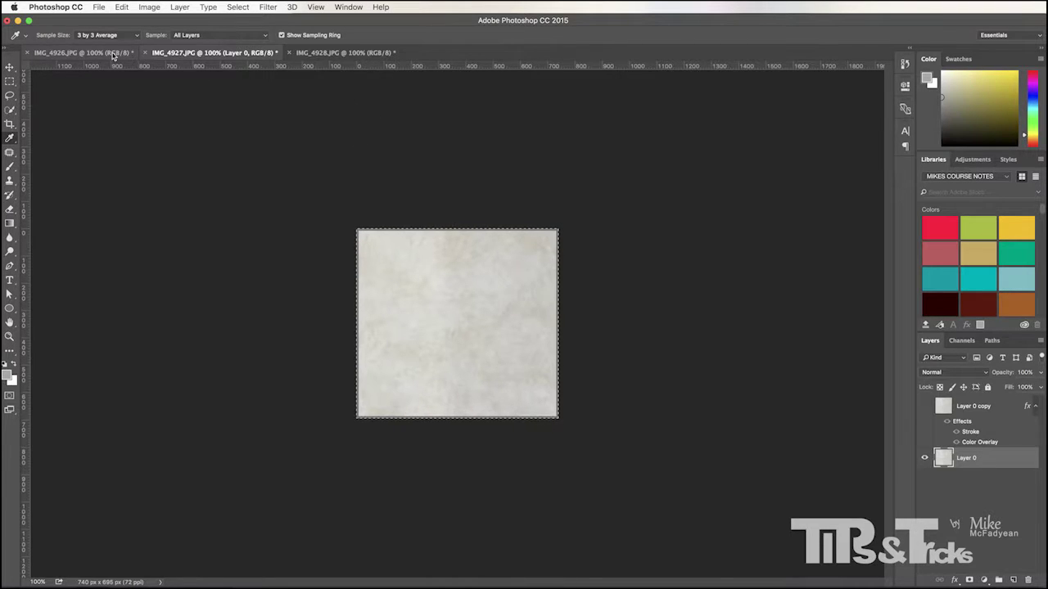
# Switch to Photoshop, open Side Wall Diffuse.jpg from the images folder and unlock its Background layer.
pyautogui.click(99, 7)
pyautogui.moveTo(140, 62)
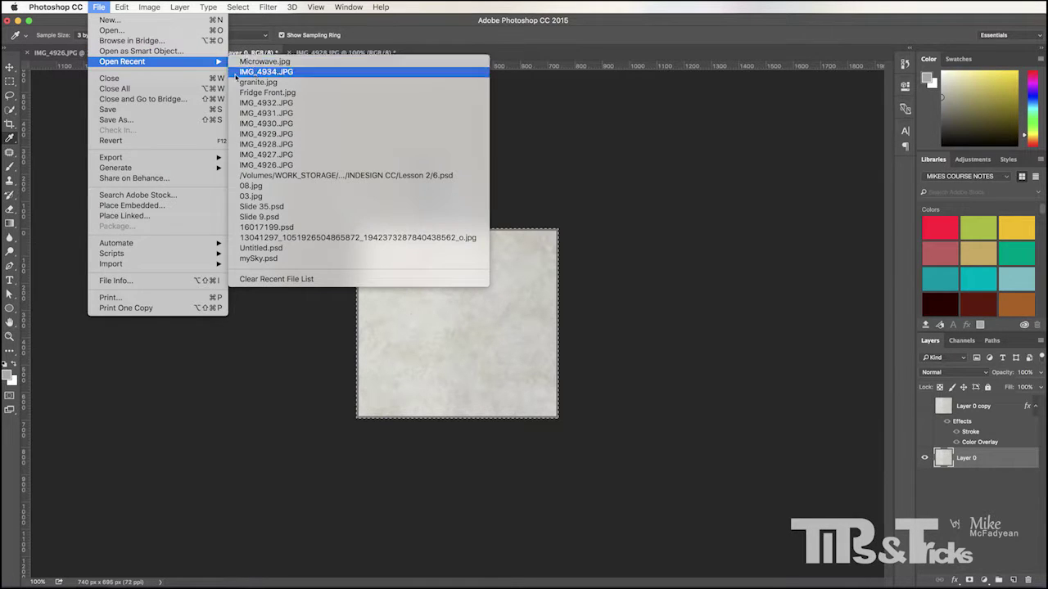
pyautogui.click(158, 30)
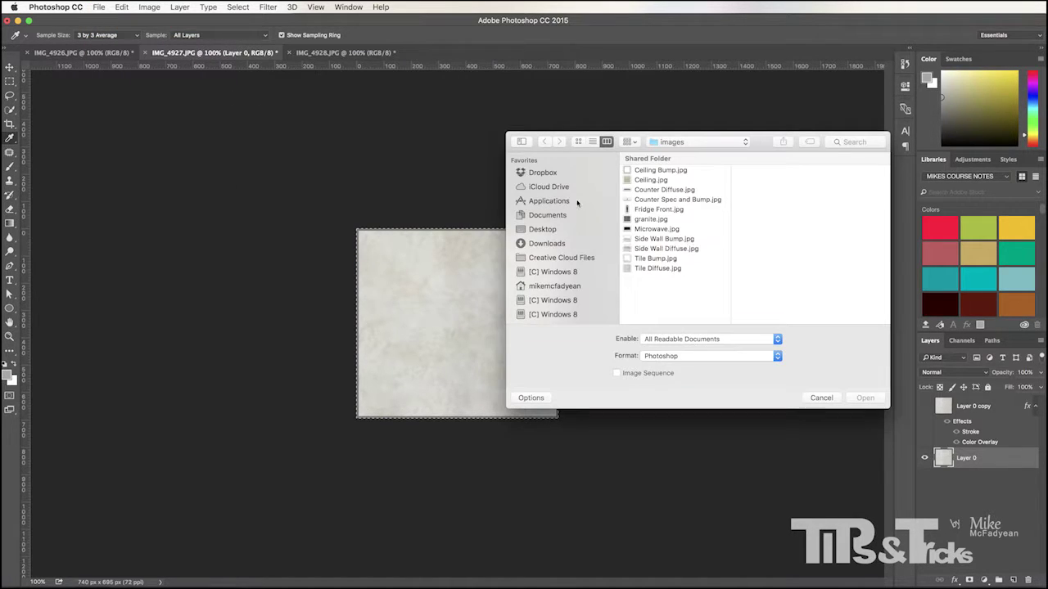
pyautogui.click(660, 246)
pyautogui.doubleClick(661, 246)
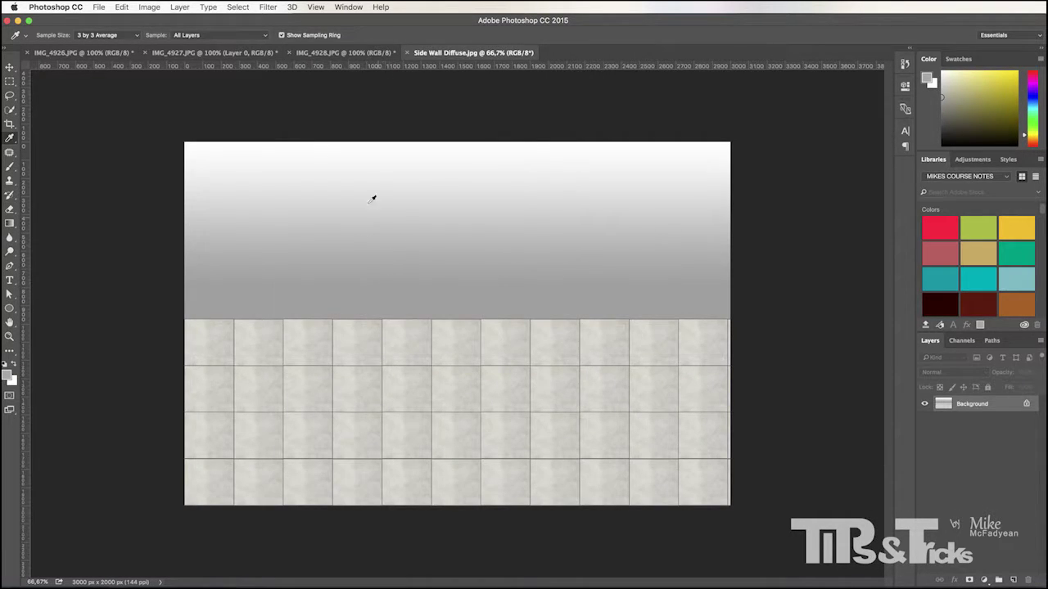
pyautogui.click(144, 7)
pyautogui.click(1026, 405)
# Extend the canvas 20 cm to the right with a relative, left-anchored resize, and fill the added area with an aligned duplicate of the tiled layer.
pyautogui.click(149, 7)
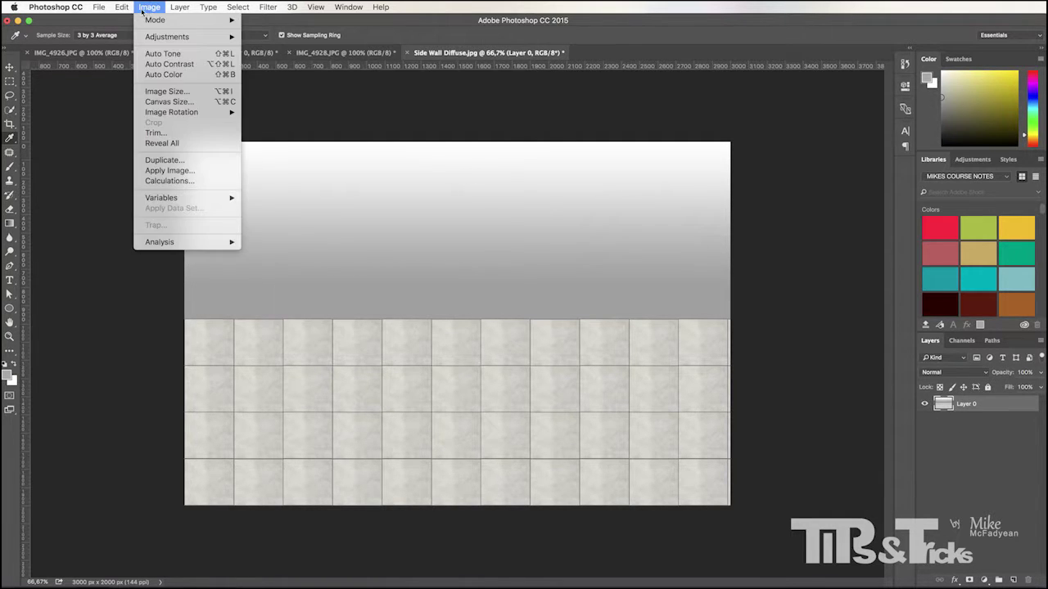
pyautogui.click(168, 103)
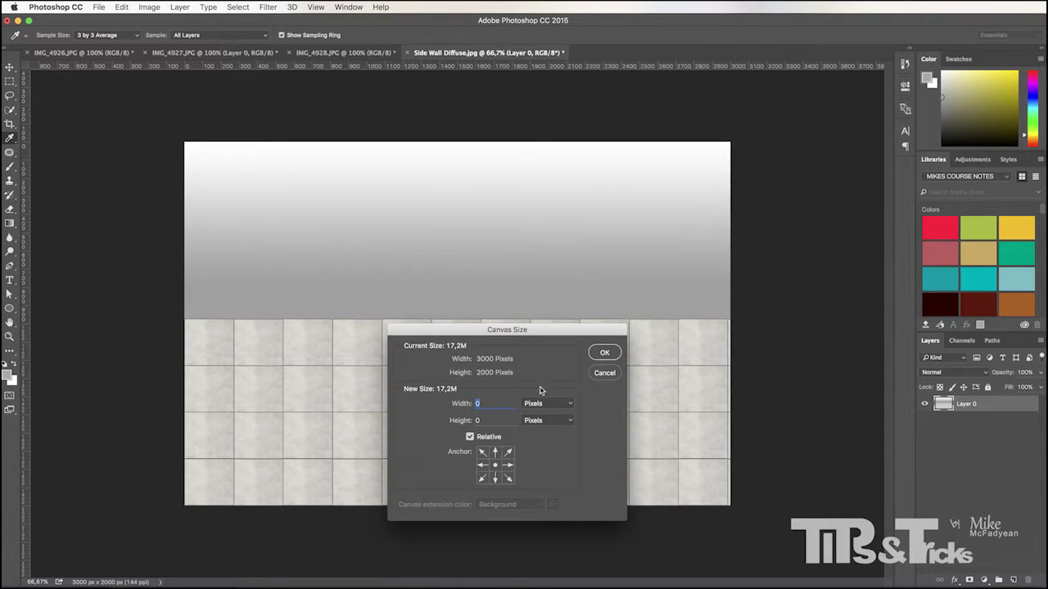
pyautogui.click(547, 403)
pyautogui.click(536, 439)
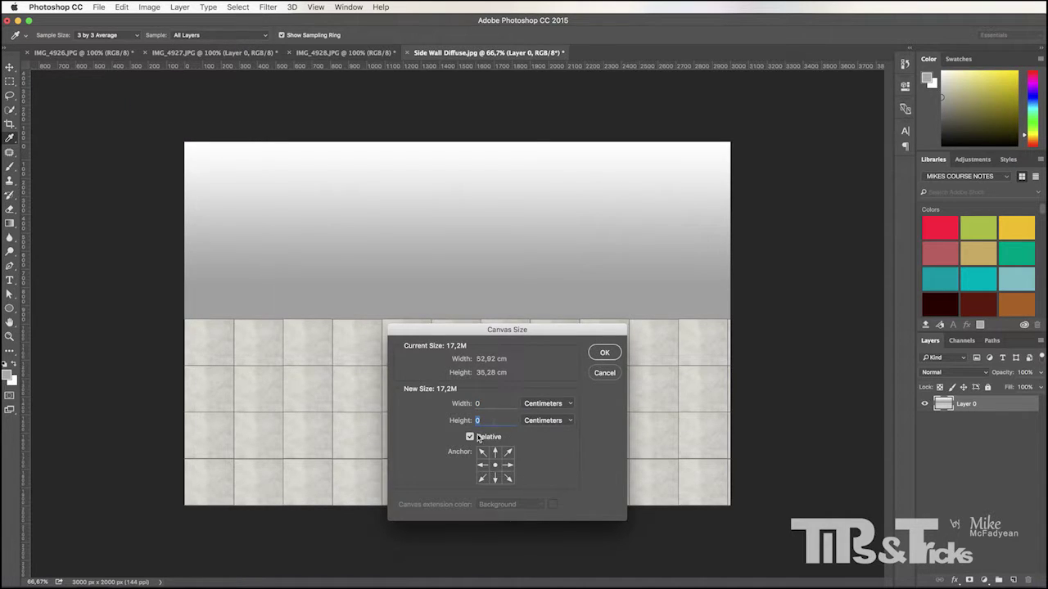
pyautogui.click(473, 438)
pyautogui.click(473, 438)
pyautogui.hotkey('shift', 'Tab')
pyautogui.write('20')
pyautogui.click(482, 465)
pyautogui.click(604, 353)
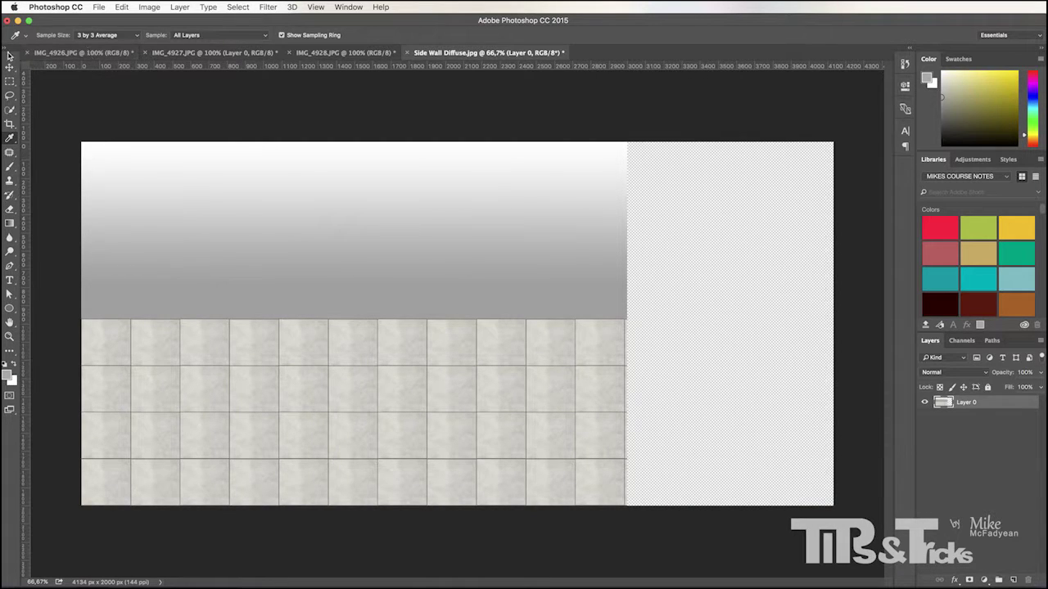
pyautogui.press('v')
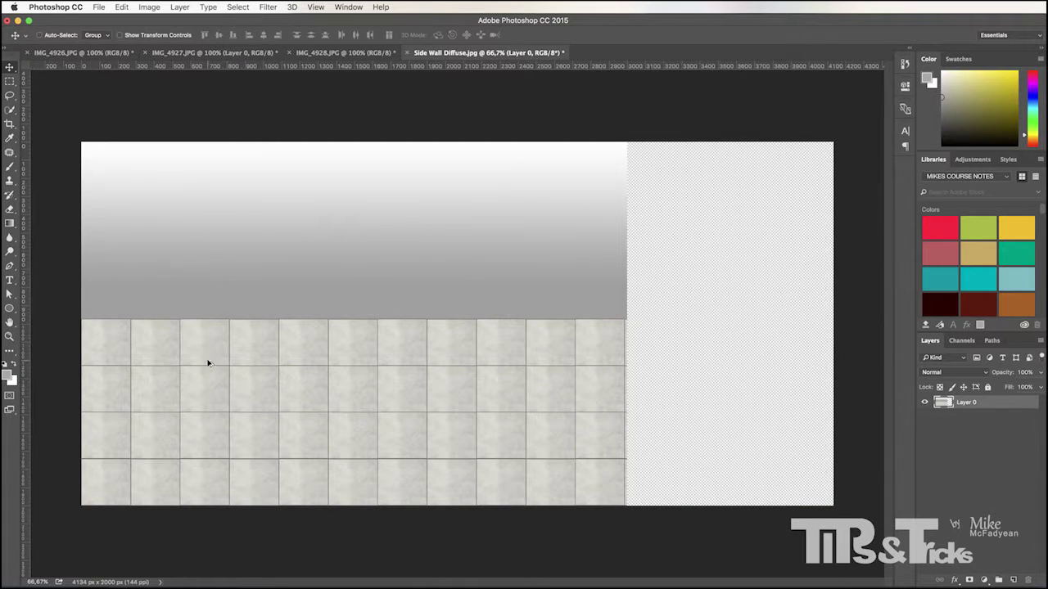
pyautogui.keyDown('alt'); pyautogui.moveTo(208, 363); pyautogui.dragTo(502, 394); pyautogui.keyUp('alt')
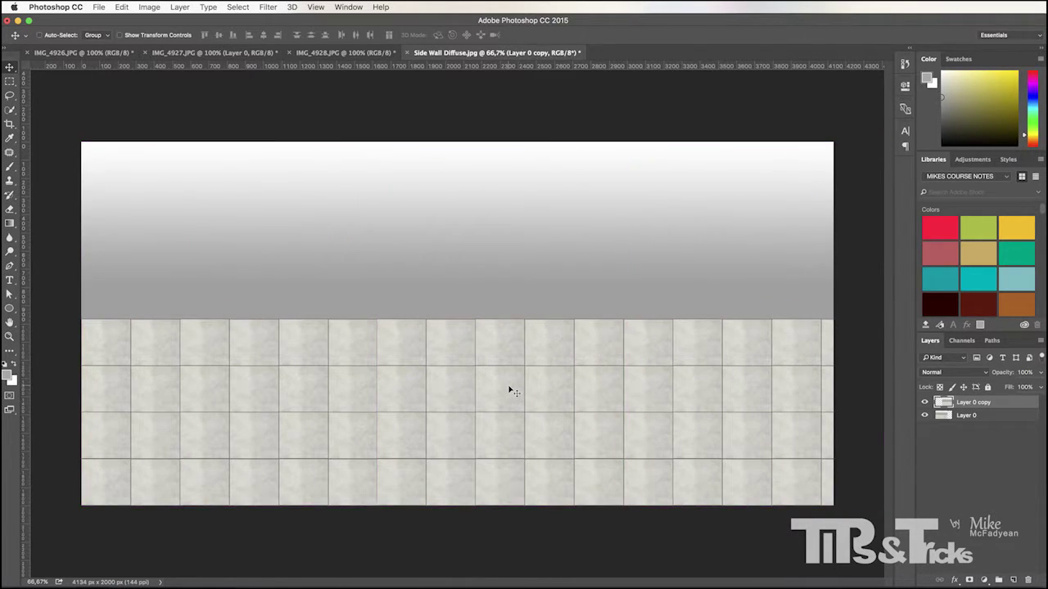
# Perspective-crop the shutter photo in IMG_4926.JPG to the outer corners of the shutter frame.
pyautogui.click(172, 52)
pyautogui.click(116, 54)
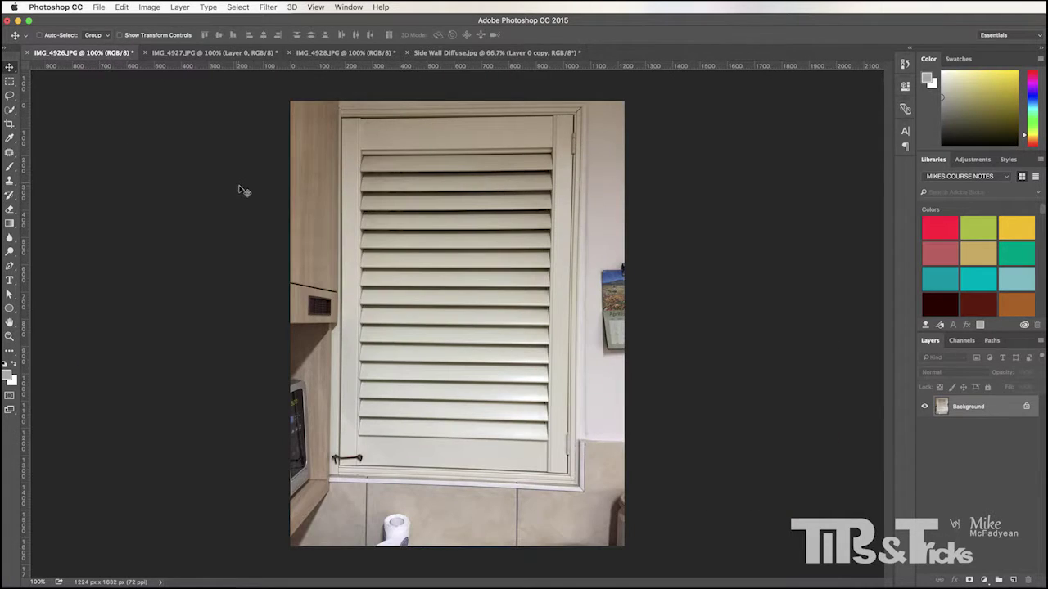
pyautogui.moveTo(10, 123); pyautogui.dragTo(45, 131)
pyautogui.moveTo(332, 110); pyautogui.dragTo(581, 487)
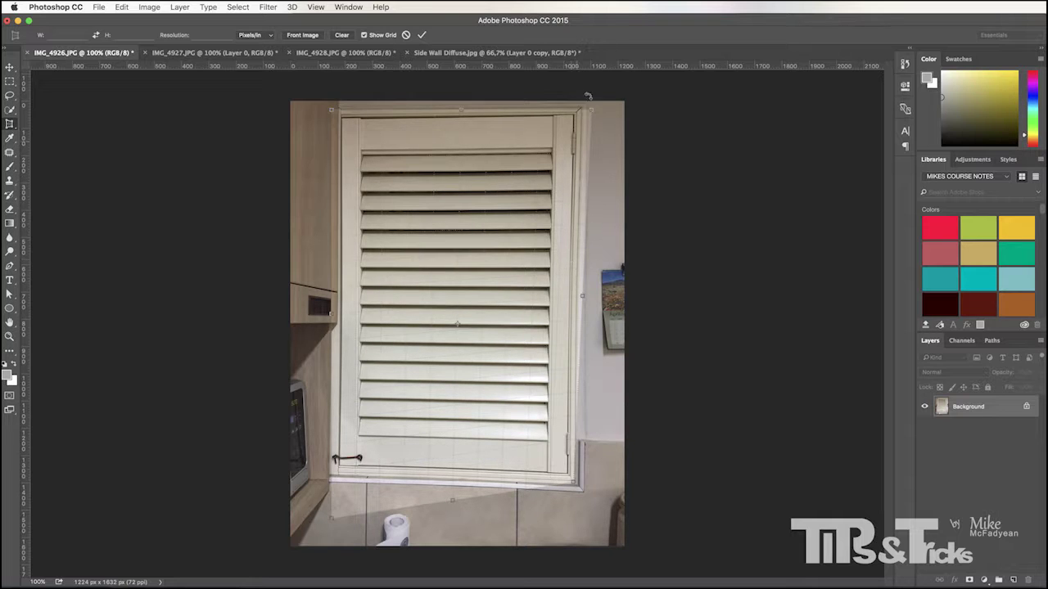
pyautogui.moveTo(591, 110); pyautogui.dragTo(579, 111)
pyautogui.moveTo(331, 109); pyautogui.dragTo(339, 107)
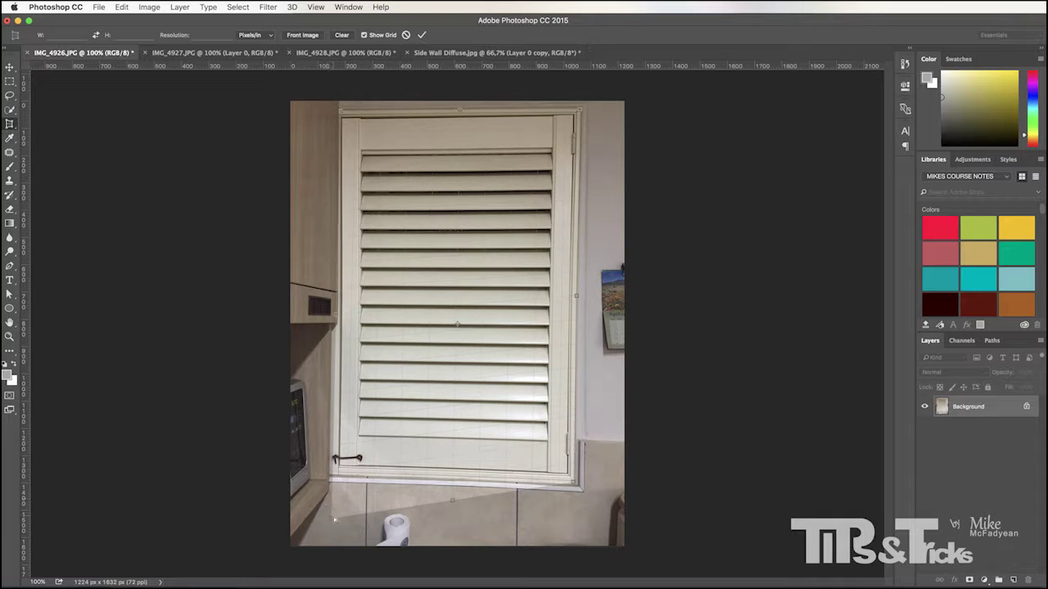
pyautogui.moveTo(334, 522); pyautogui.dragTo(337, 462)
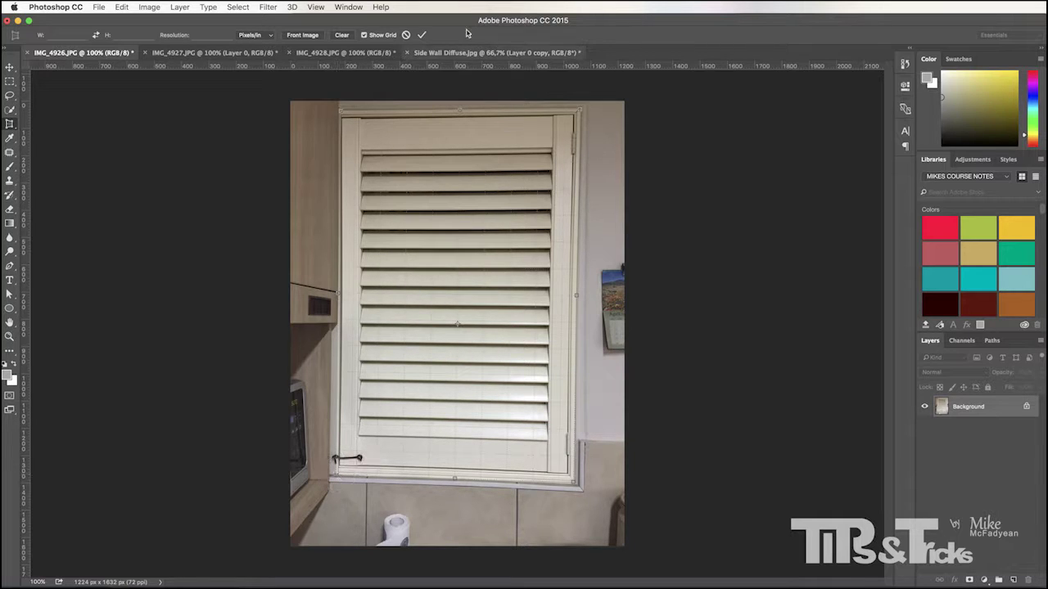
pyautogui.click(423, 36)
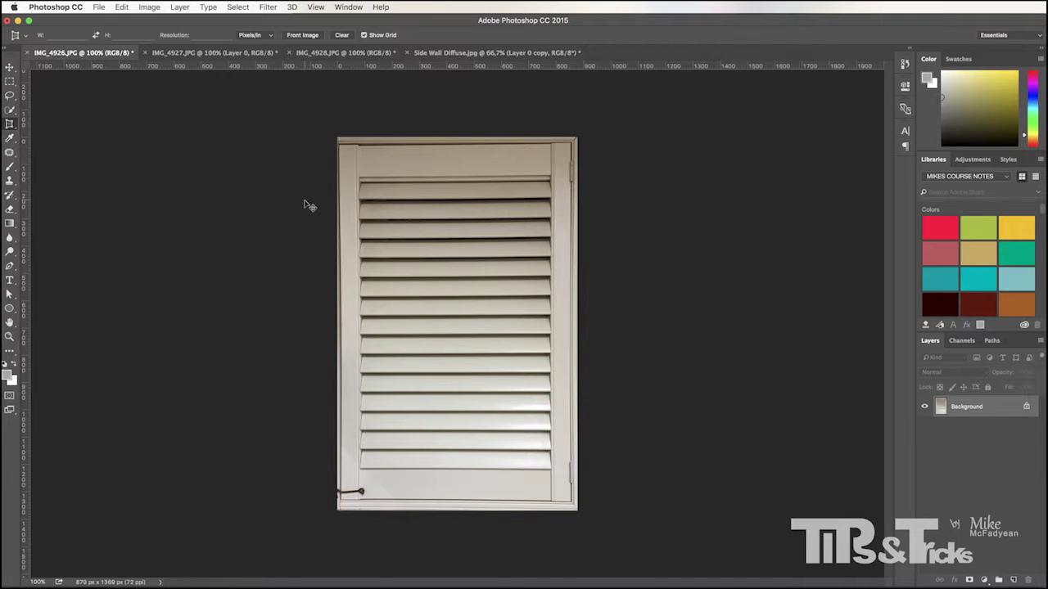
# Copy the whole cropped shutter image into Side Wall Diffuse.jpg and place it near the middle of the wall.
pyautogui.click(10, 67)
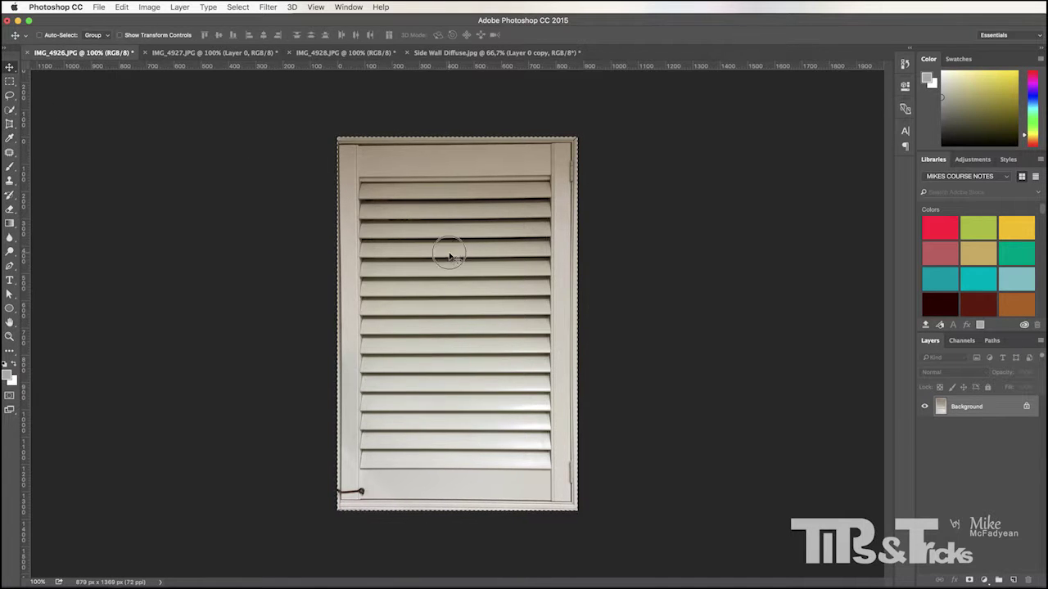
pyautogui.moveTo(450, 253); pyautogui.dragTo(628, 375)
pyautogui.press('Return')
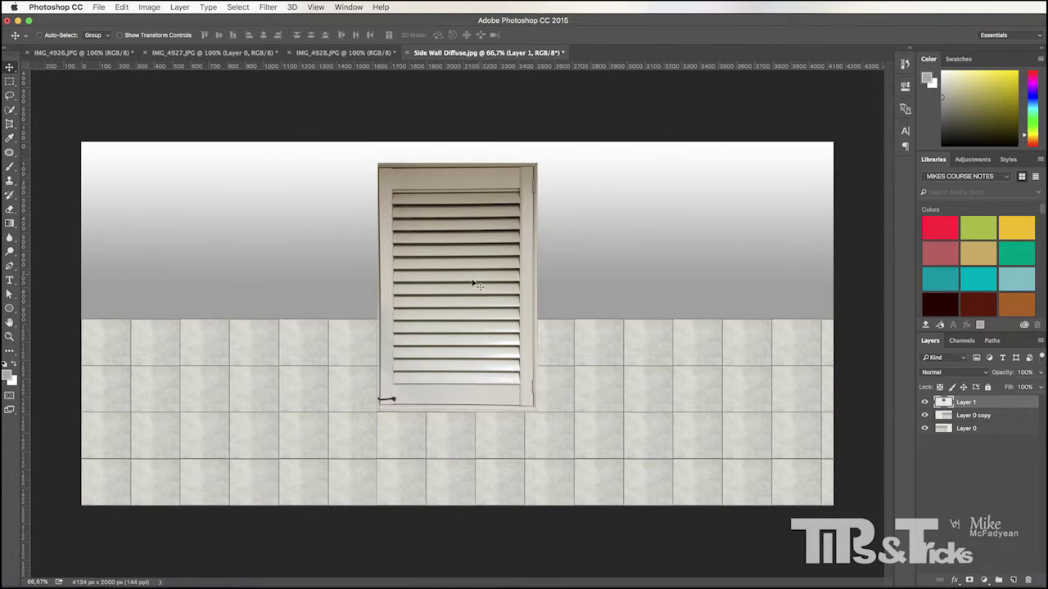
pyautogui.moveTo(475, 286)
pyautogui.mouseDown()
pyautogui.moveTo(491, 288)
pyautogui.moveTo(479, 273)
pyautogui.moveTo(492, 283)
pyautogui.moveTo(480, 285)
pyautogui.mouseUp()
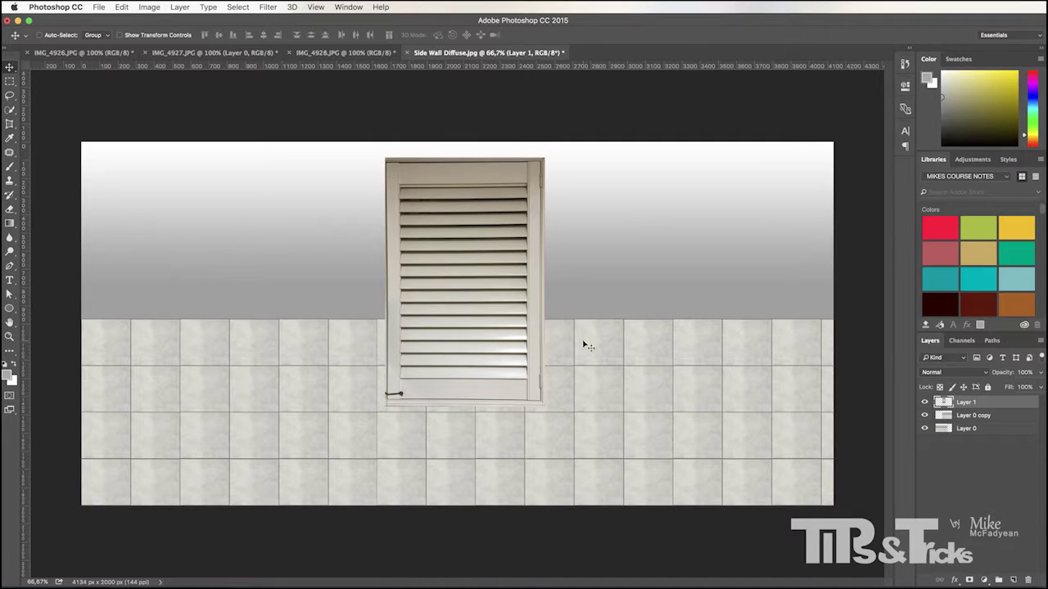
# Scale the shutter layer down with Free Transform and position it on the plain wall area just above the tiles.
pyautogui.press('super+t')
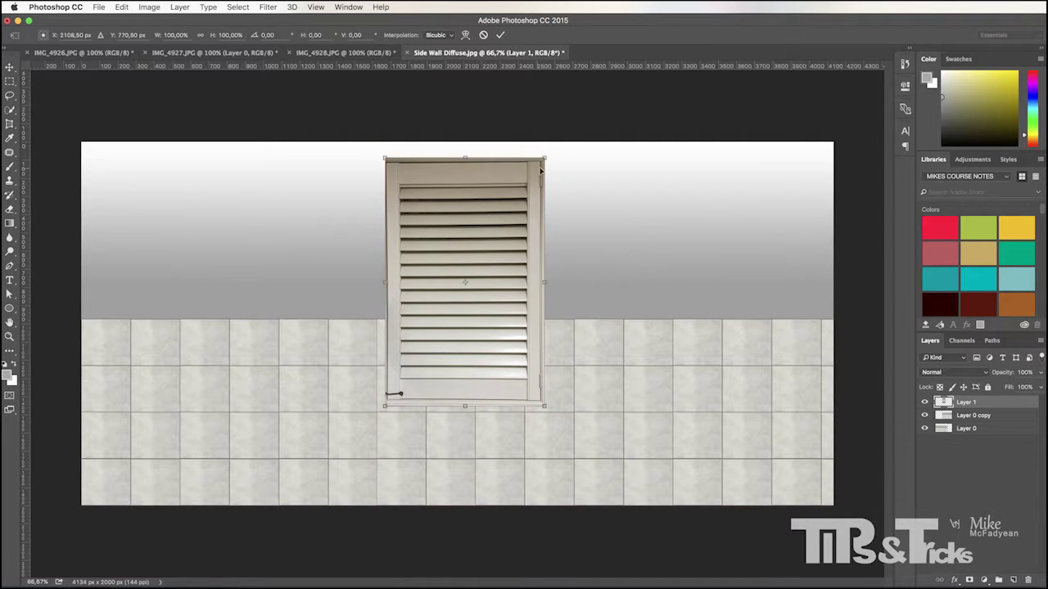
pyautogui.moveTo(547, 157); pyautogui.dragTo(499, 231)
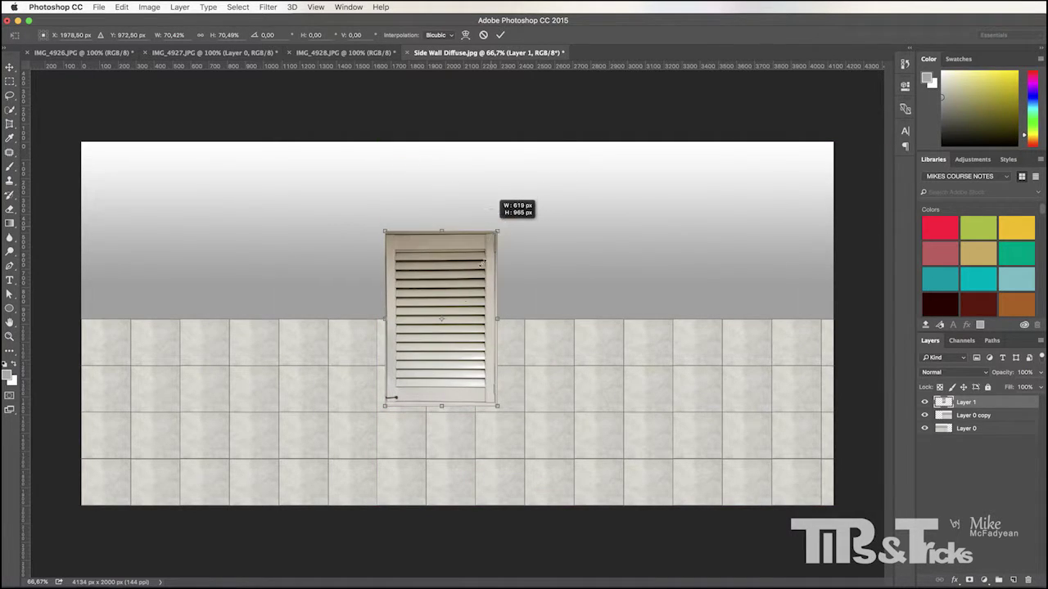
pyautogui.moveTo(479, 271); pyautogui.dragTo(511, 247)
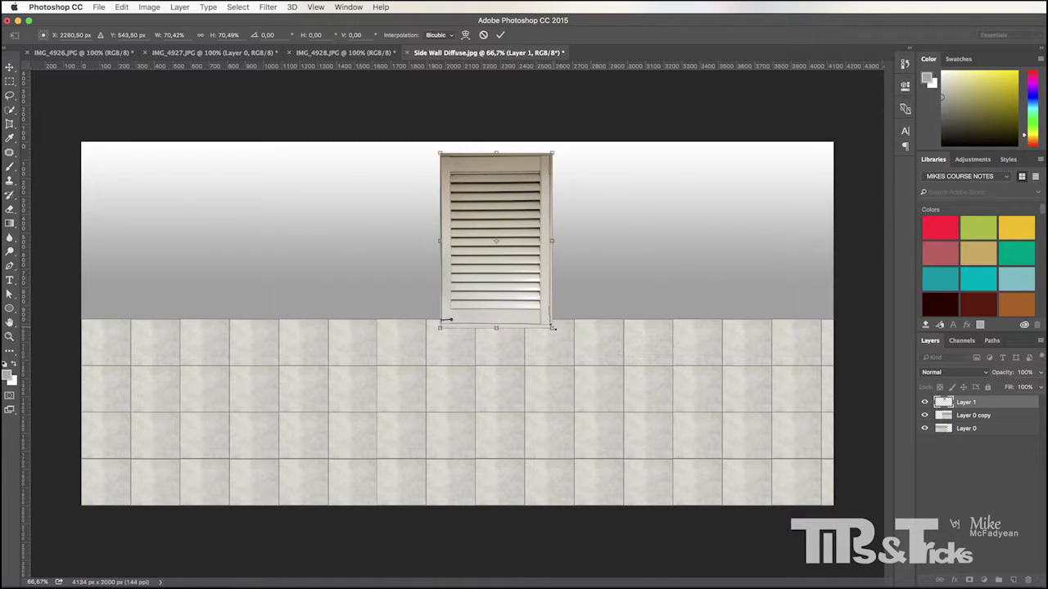
pyautogui.moveTo(552, 327); pyautogui.dragTo(536, 308)
# Duplicate the shutter to its left, flip the copy horizontally and nudge it until the two shutters meet.
pyautogui.moveTo(489, 251); pyautogui.dragTo(387, 267)
pyautogui.press('Return')
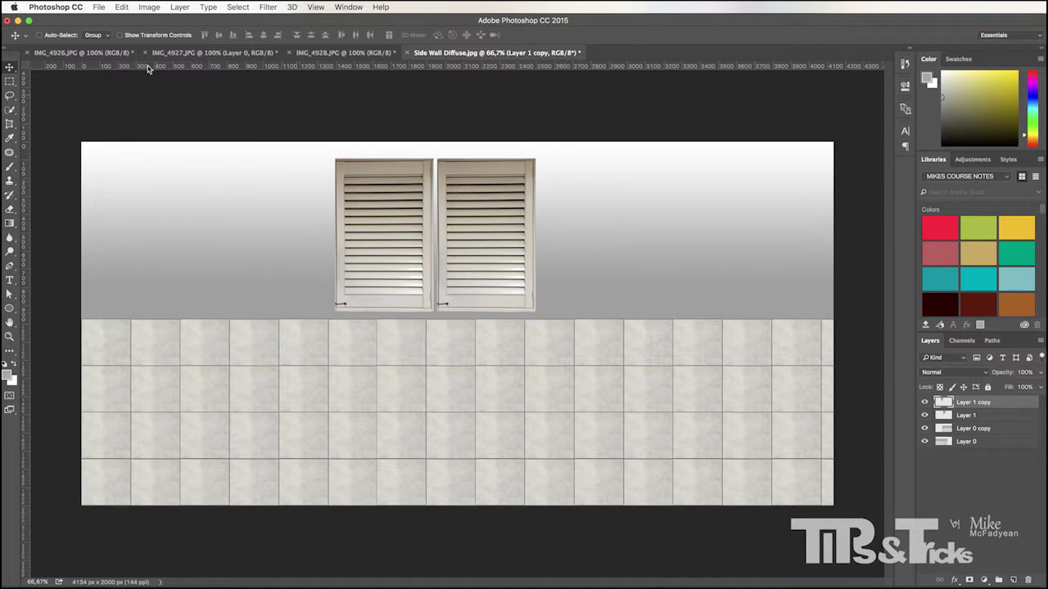
pyautogui.click(121, 7)
pyautogui.moveTo(157, 239)
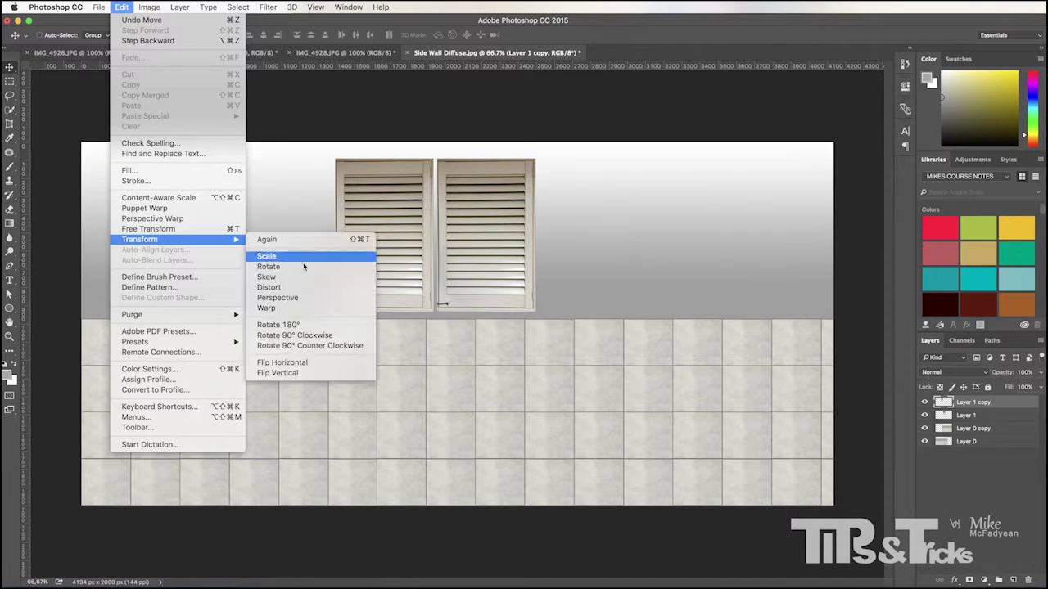
pyautogui.click(294, 362)
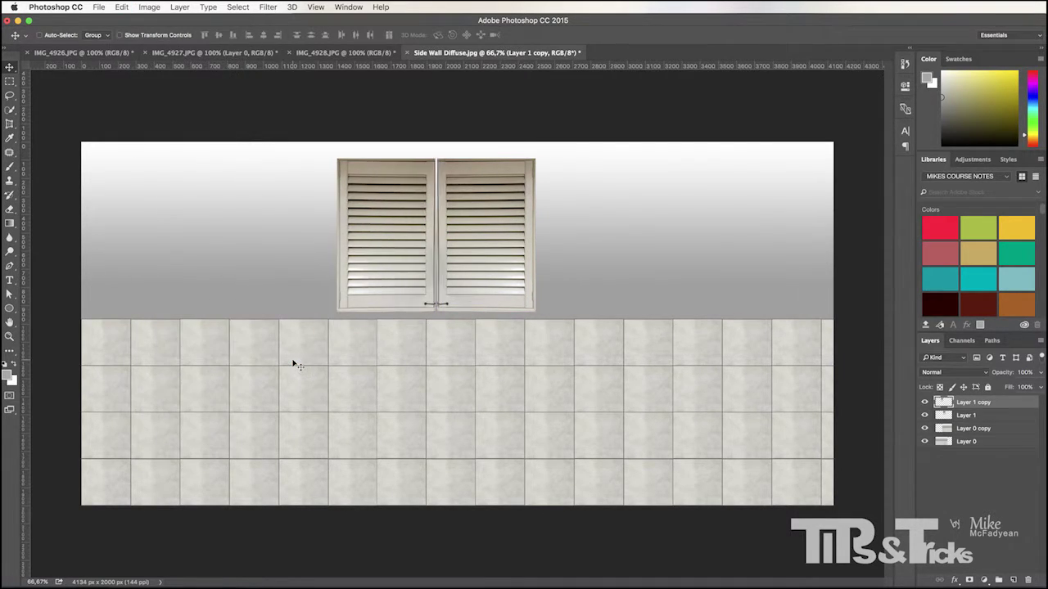
pyautogui.press('Right')
pyautogui.press('Right')
pyautogui.press('Right')
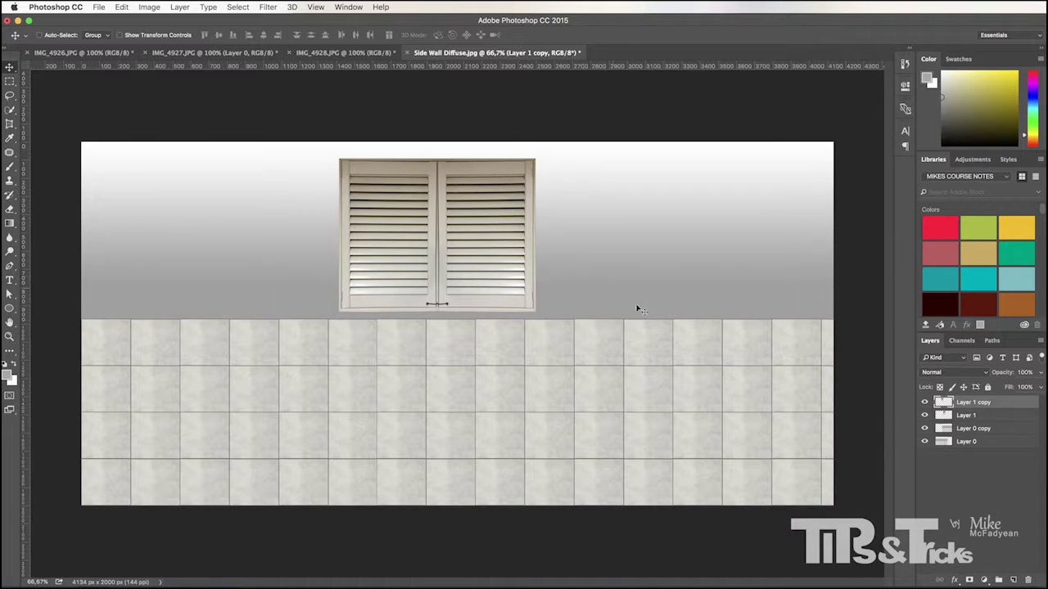
# Close the IMG_4926.JPG and IMG_4927.JPG documents without saving their changes.
pyautogui.click(82, 52)
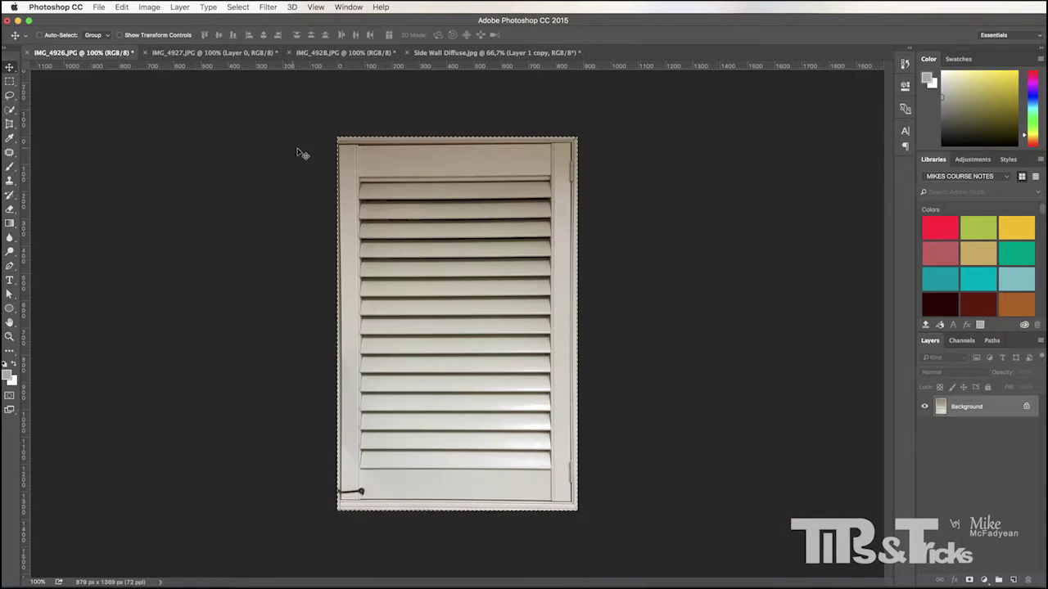
pyautogui.click(29, 54)
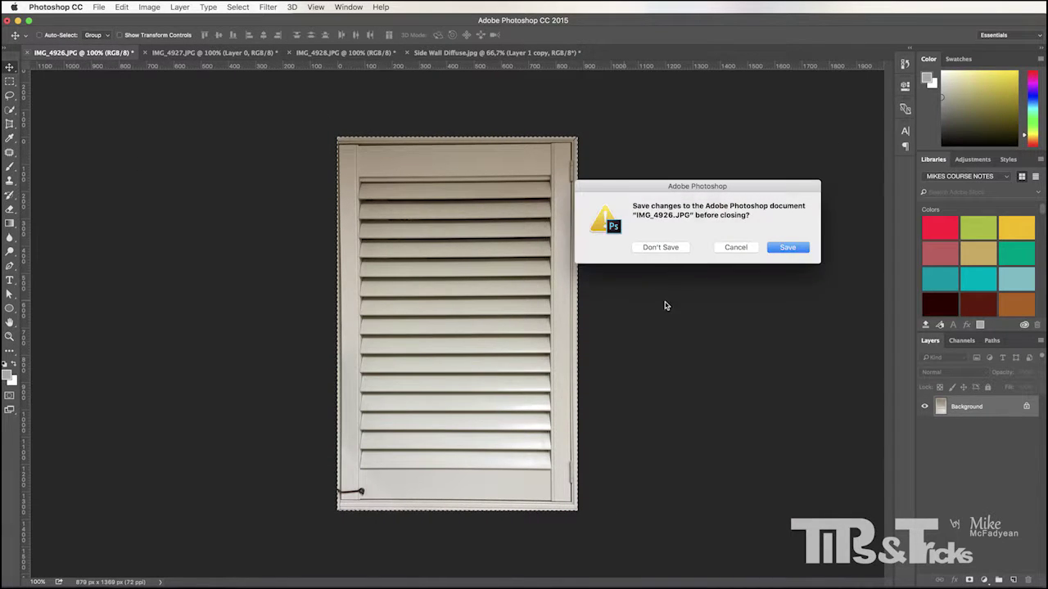
pyautogui.click(660, 247)
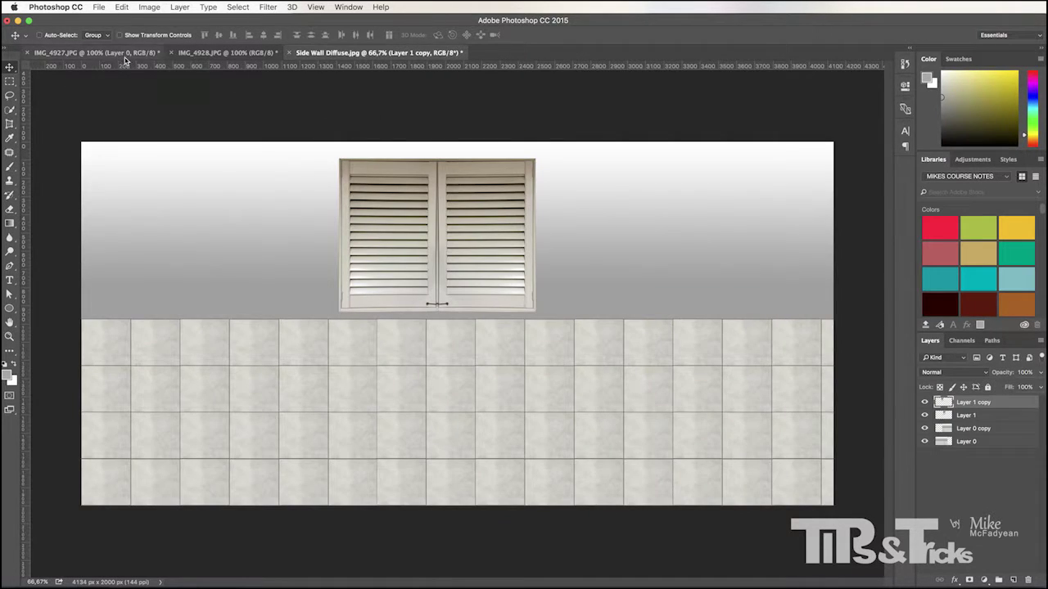
pyautogui.click(125, 54)
pyautogui.click(28, 52)
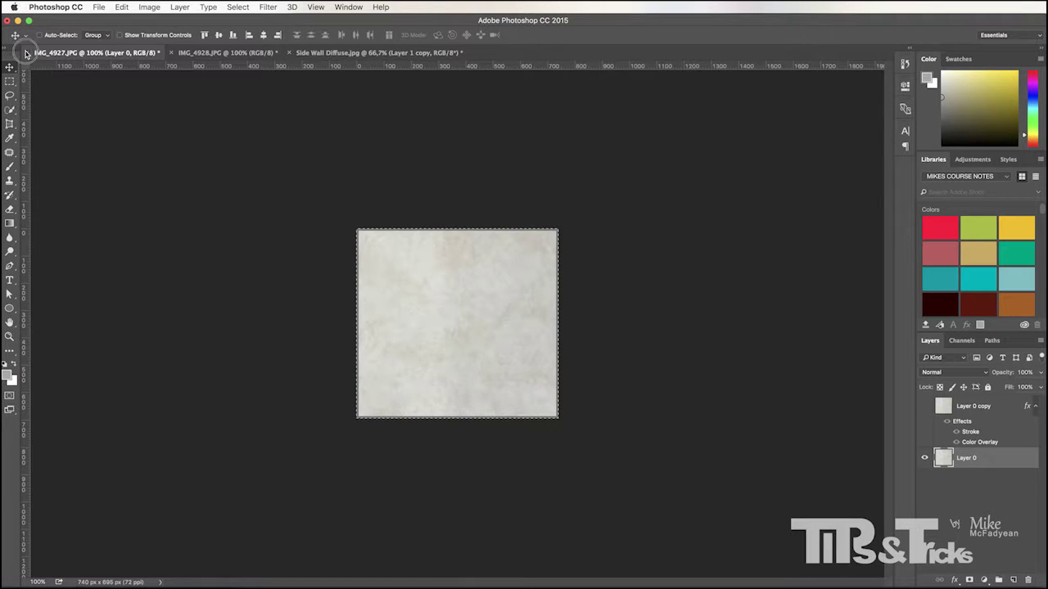
pyautogui.click(659, 247)
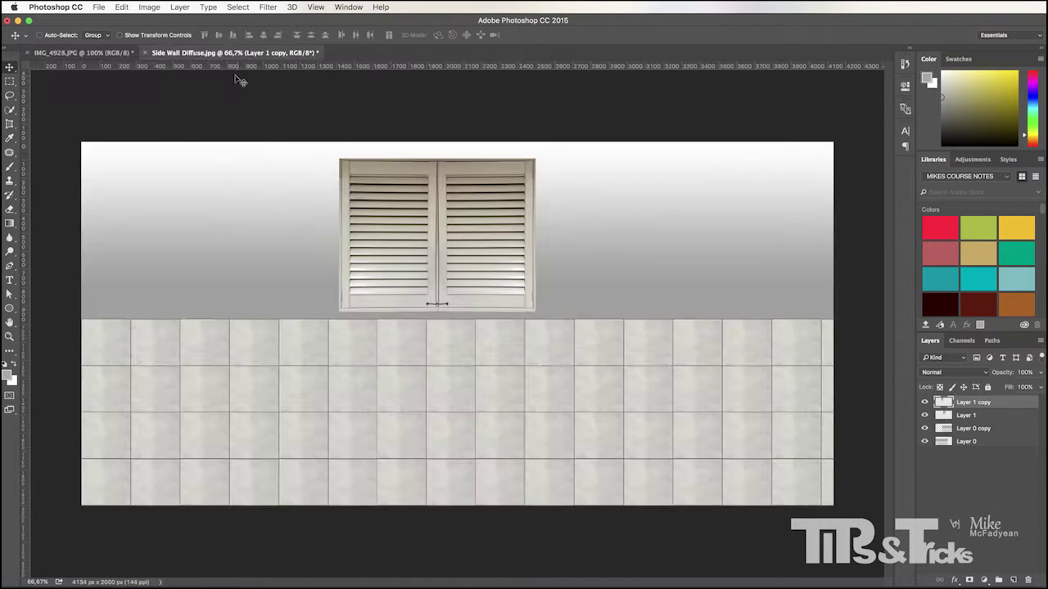
# Perspective-crop IMG_4928.JPG to the outer corners of the white-framed cat picture.
pyautogui.click(92, 53)
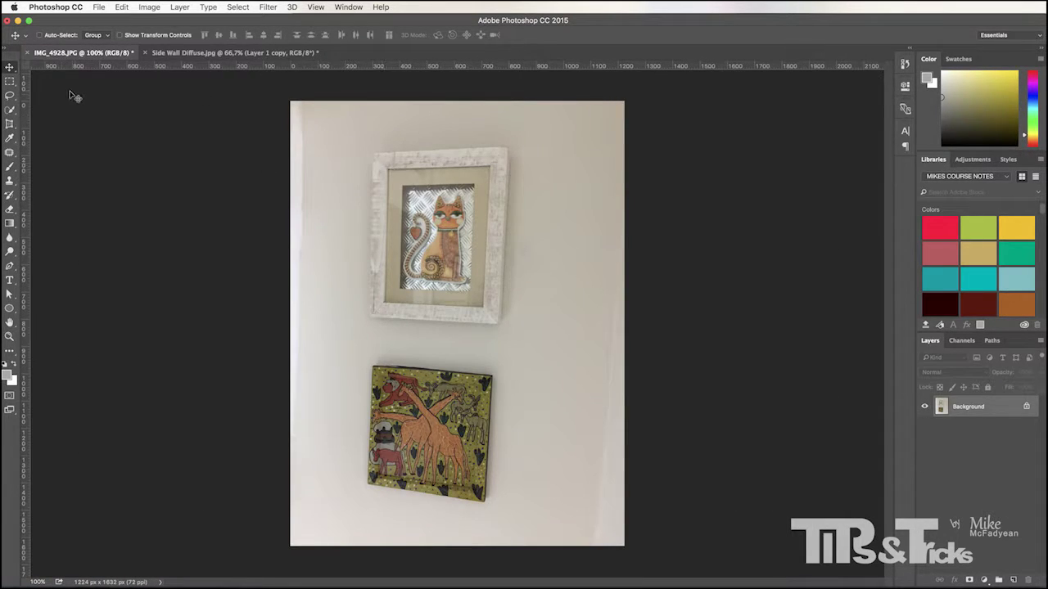
pyautogui.click(9, 125)
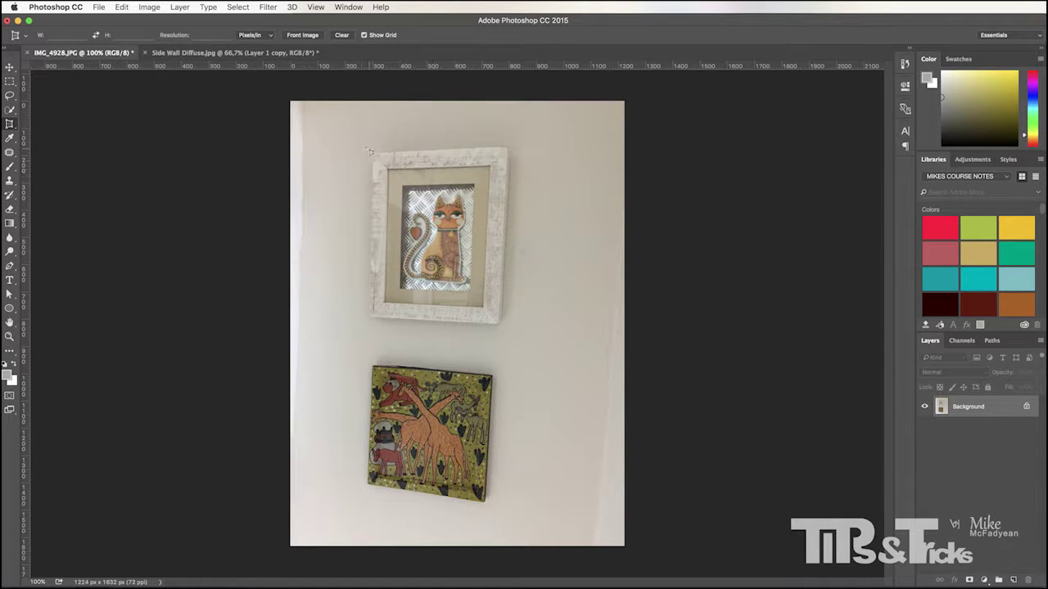
pyautogui.moveTo(352, 136)
pyautogui.mouseDown()
pyautogui.moveTo(501, 281)
pyautogui.moveTo(514, 336)
pyautogui.mouseUp()
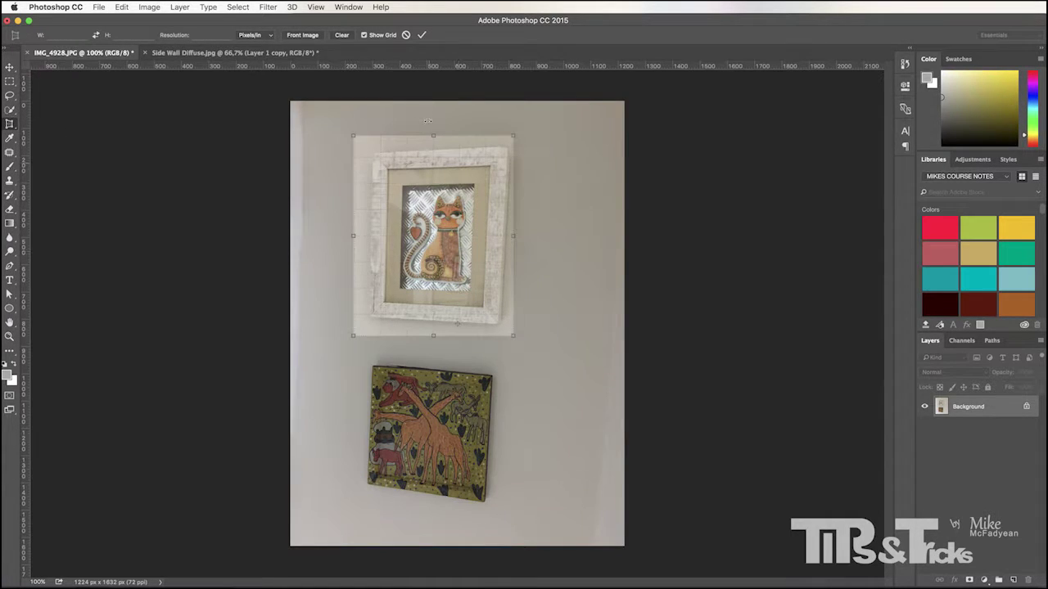
pyautogui.moveTo(514, 137); pyautogui.dragTo(508, 146)
pyautogui.moveTo(514, 336); pyautogui.dragTo(498, 325)
pyautogui.moveTo(353, 136); pyautogui.dragTo(372, 152)
pyautogui.moveTo(353, 335); pyautogui.dragTo(371, 319)
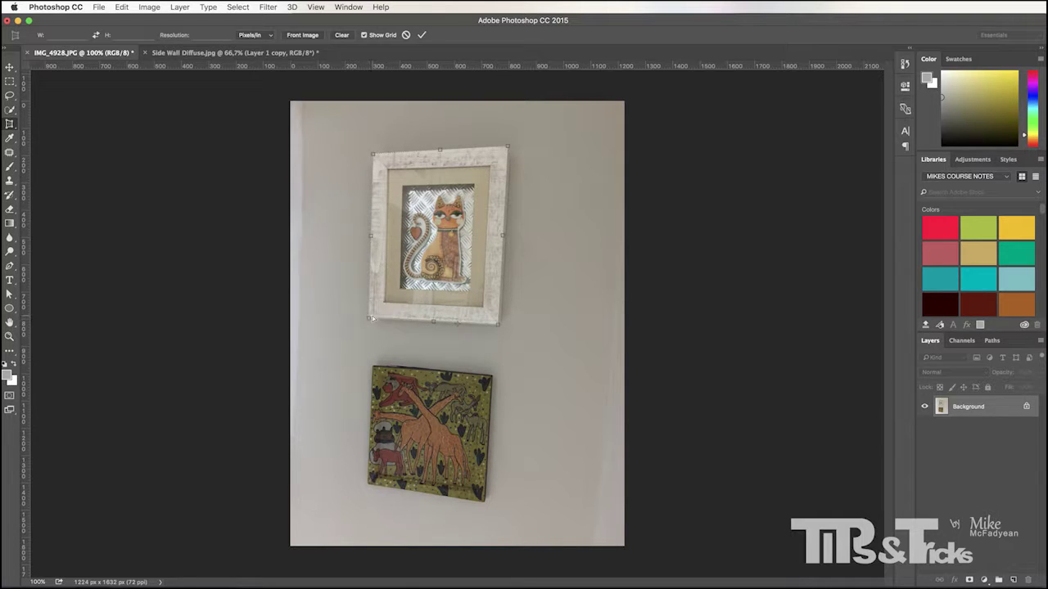
pyautogui.press('Return')
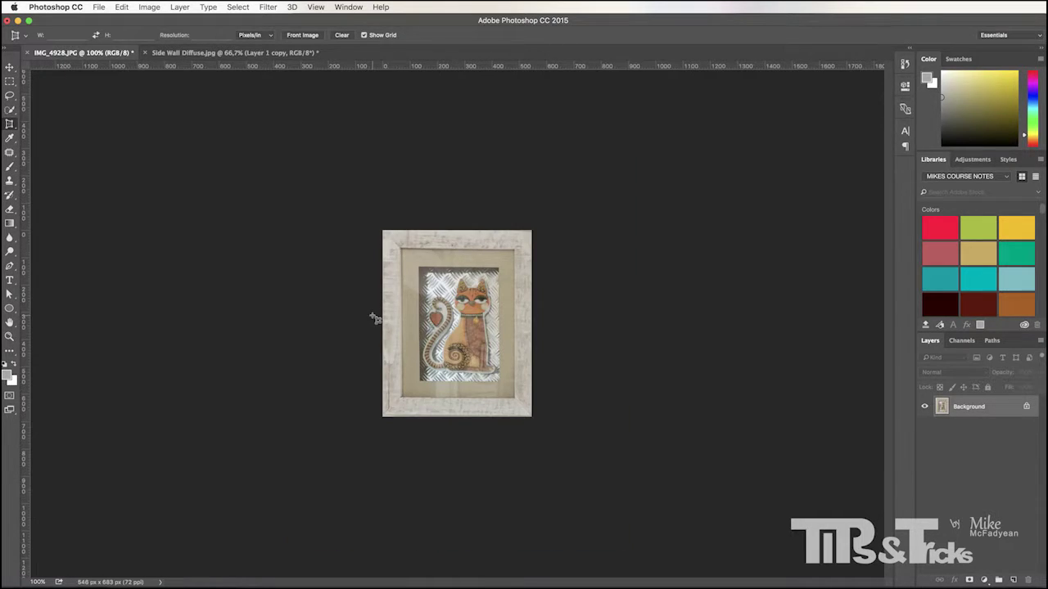
# Copy the framed cat picture into Side Wall Diffuse.jpg and scale it down on the wall to the right of the shutters.
pyautogui.press('super+a')
pyautogui.press('v')
pyautogui.moveTo(402, 282); pyautogui.dragTo(653, 225)
pyautogui.click(759, 410)
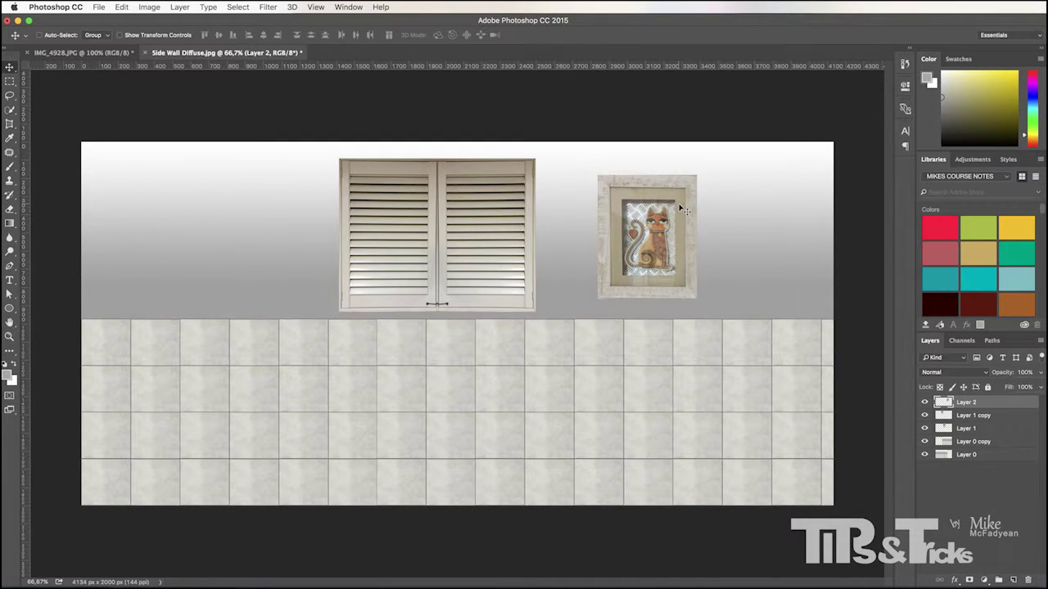
pyautogui.hotkey('ctrl', 't')
pyautogui.keyDown('shift'); pyautogui.moveTo(695, 174); pyautogui.dragTo(602, 225); pyautogui.keyUp('shift')
pyautogui.press('Return')
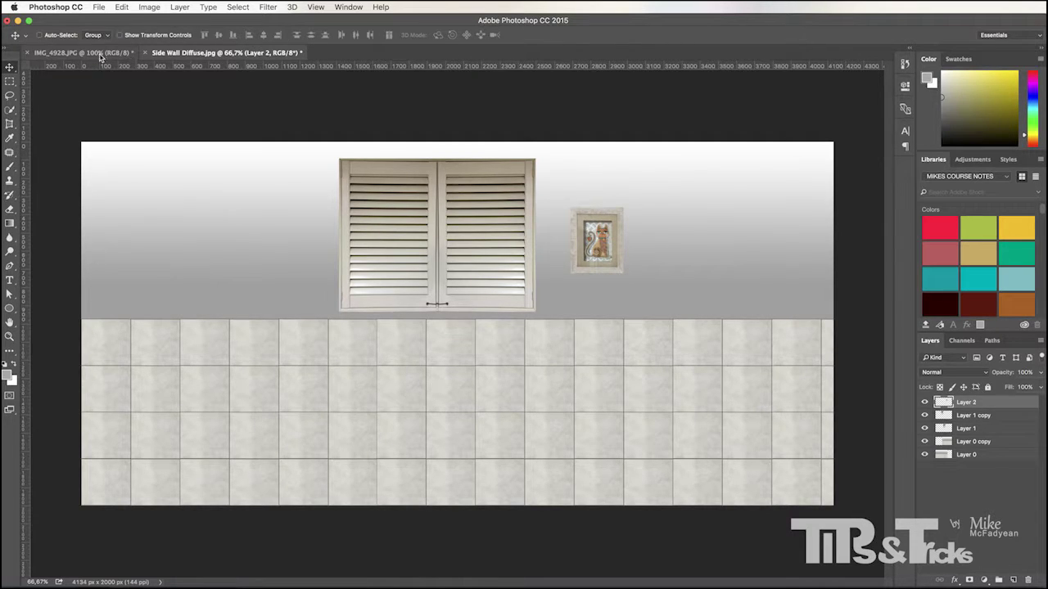
# Undo the crop in IMG_4928.JPG and perspective-crop the photo to the corners of the giraffe picture instead.
pyautogui.click(131, 53)
pyautogui.press('super+z')
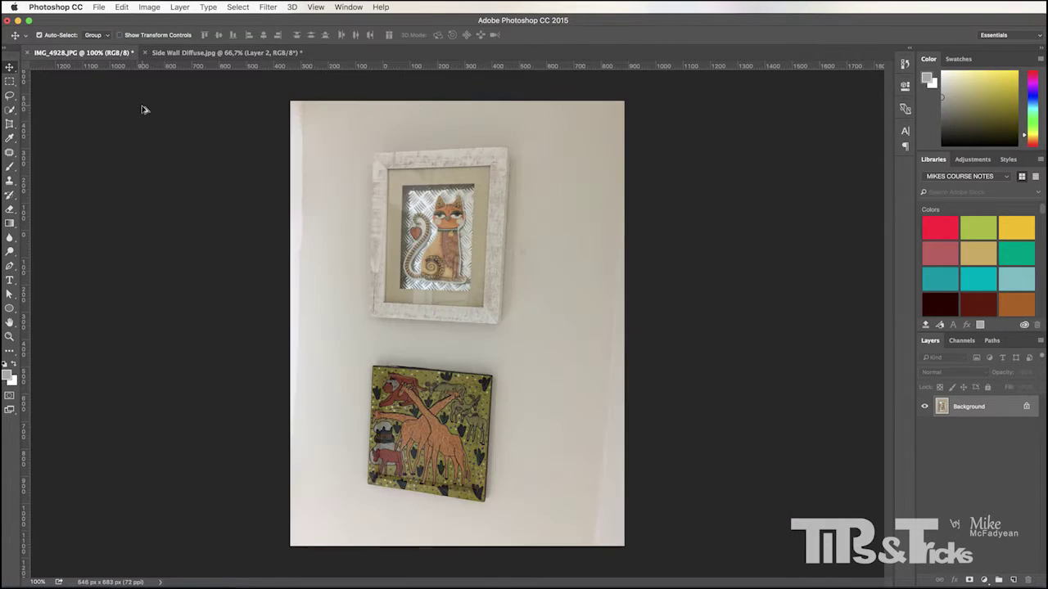
pyautogui.click(10, 125)
pyautogui.moveTo(335, 353); pyautogui.dragTo(519, 514)
pyautogui.moveTo(506, 351); pyautogui.dragTo(489, 378)
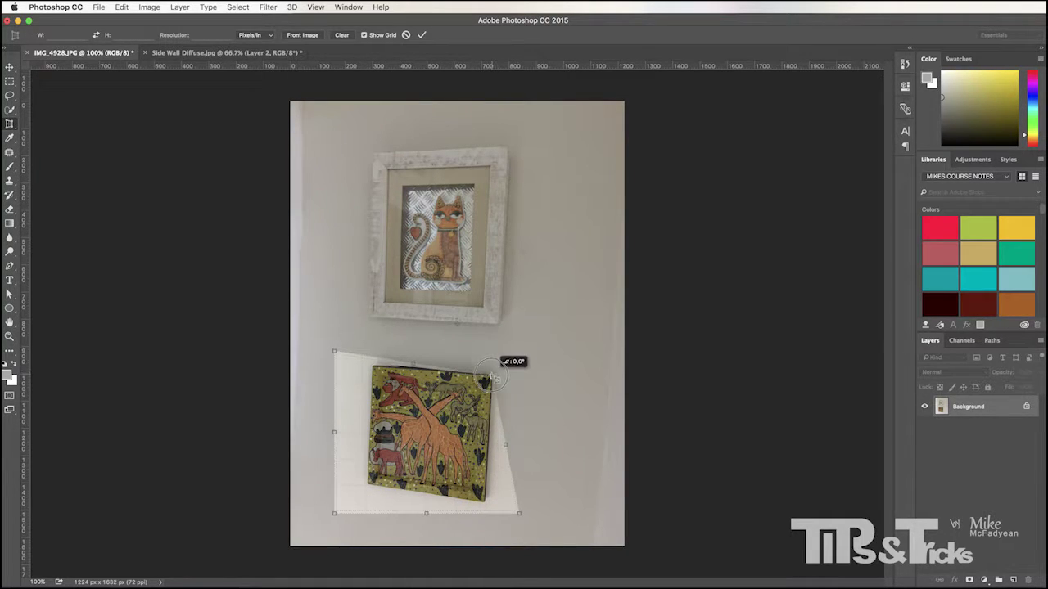
pyautogui.moveTo(521, 516); pyautogui.dragTo(485, 502)
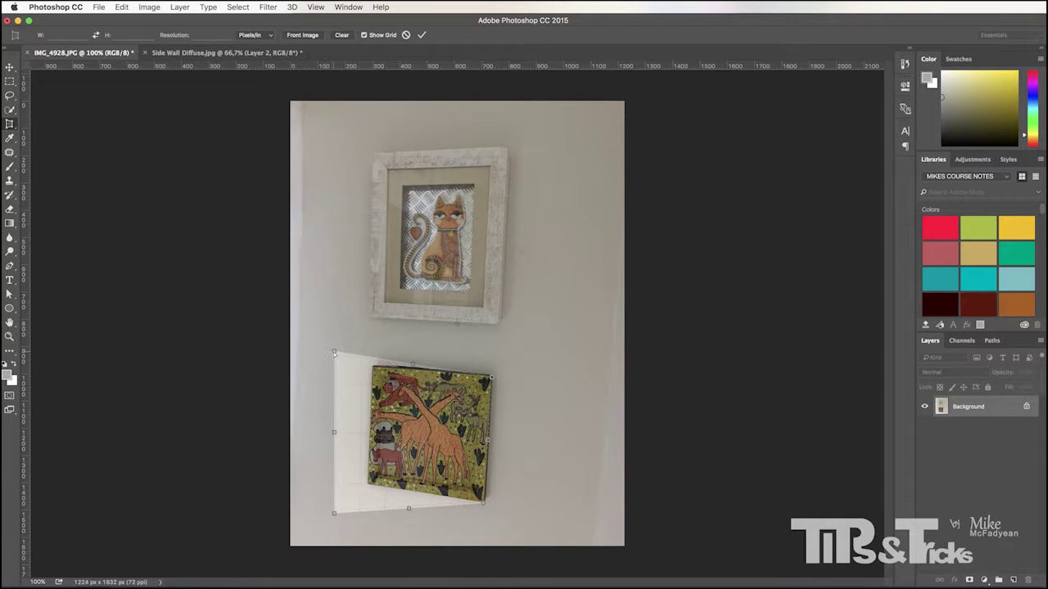
pyautogui.moveTo(334, 353); pyautogui.dragTo(374, 367)
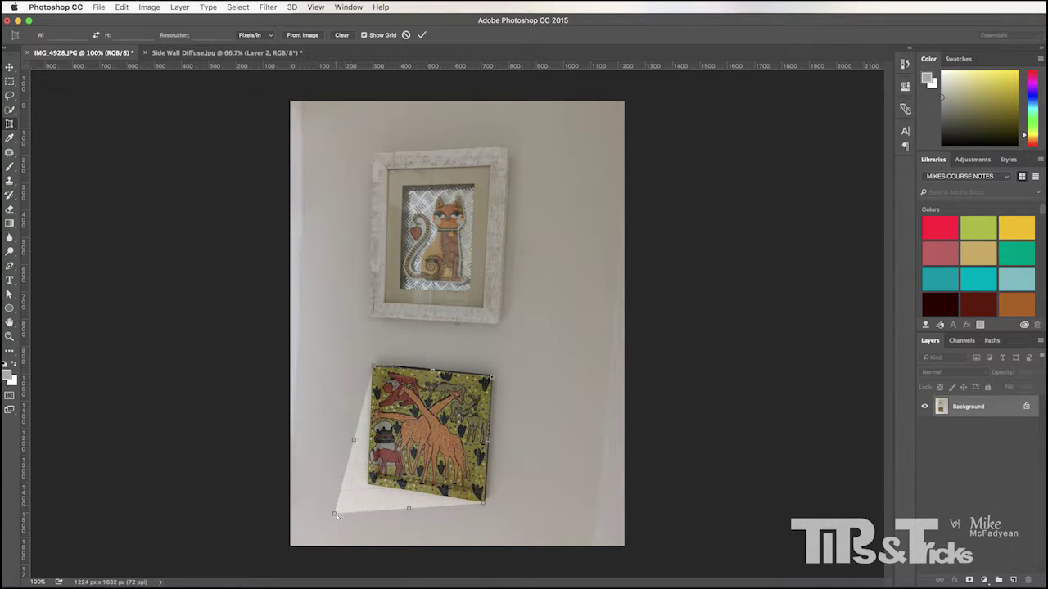
pyautogui.moveTo(335, 515); pyautogui.dragTo(366, 486)
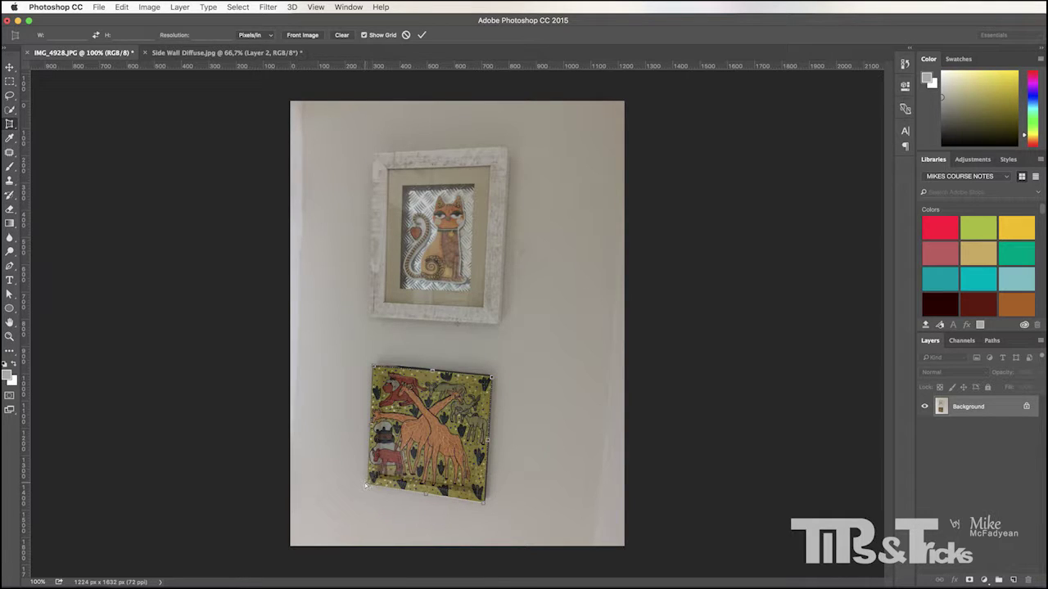
pyautogui.press('Return')
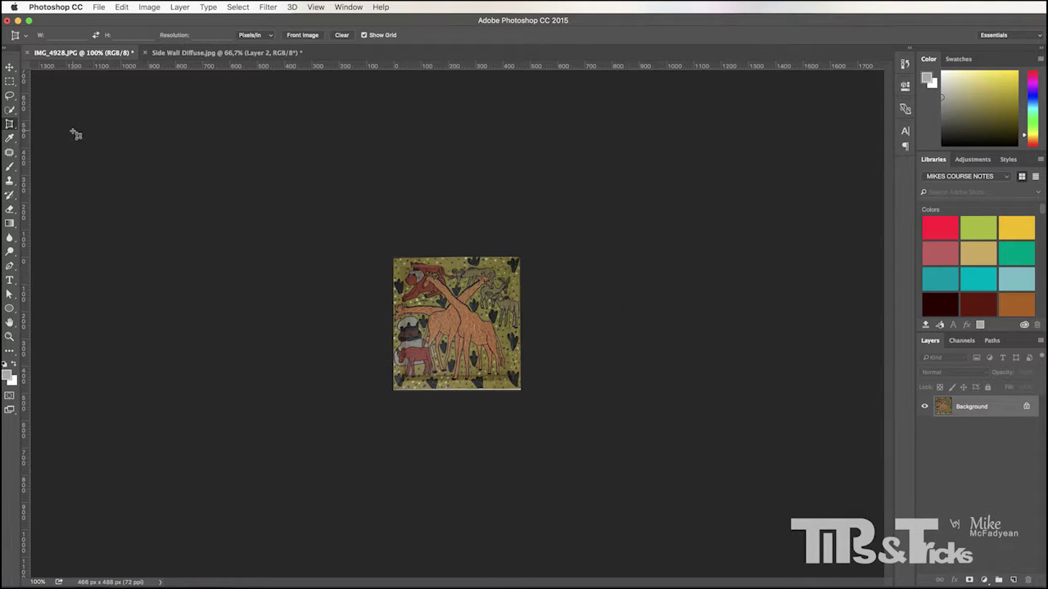
# Copy the giraffe picture into Side Wall Diffuse.jpg, scale it to about 69.5% and place it on the wall to the left of the shutters.
pyautogui.press('v')
pyautogui.moveTo(408, 259); pyautogui.dragTo(269, 229)
pyautogui.click(807, 411)
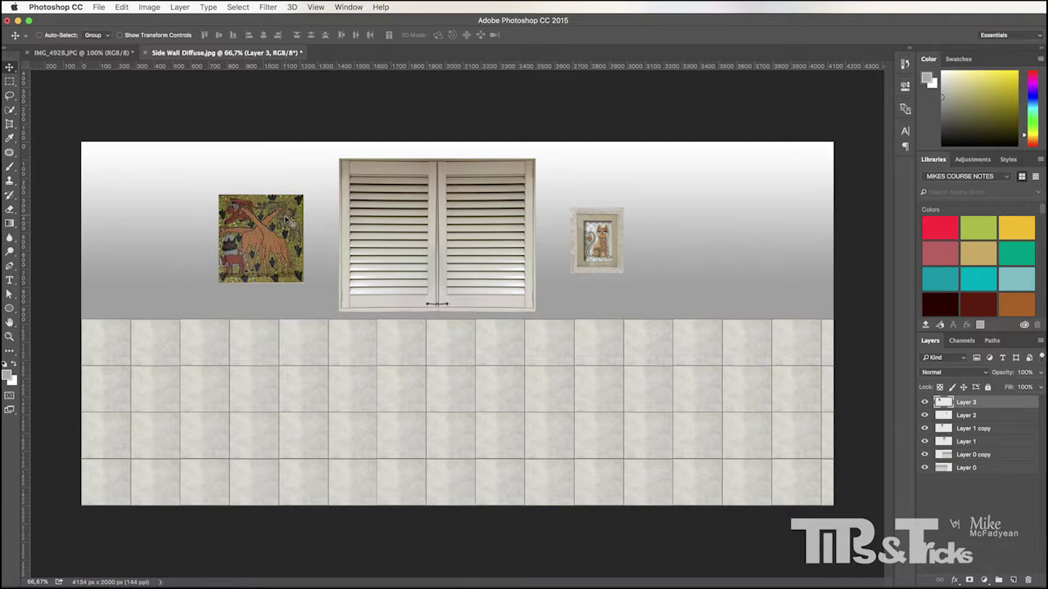
pyautogui.press('super+t')
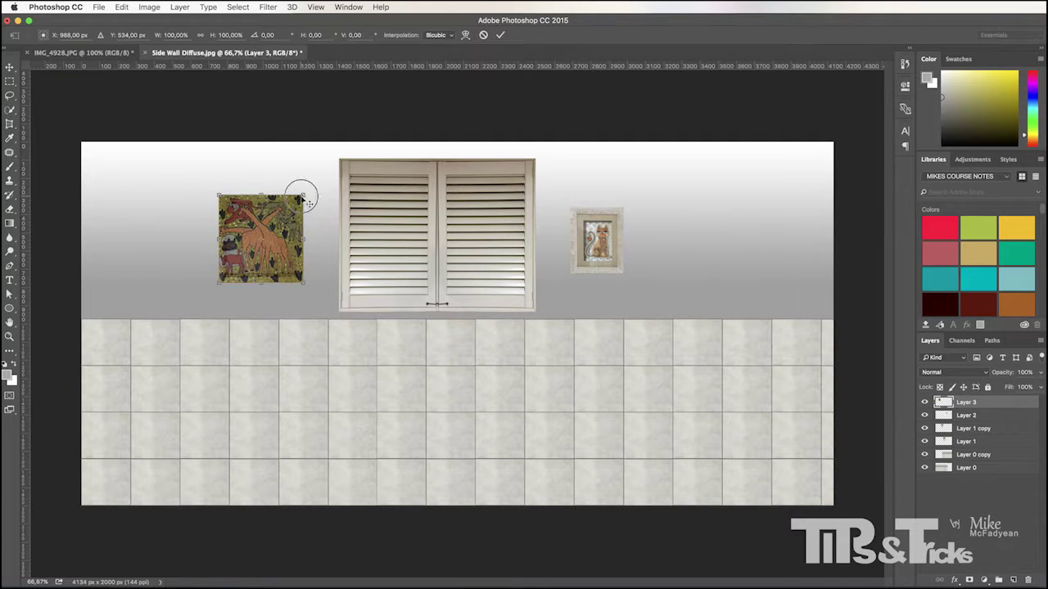
pyautogui.keyDown('shift'); pyautogui.moveTo(304, 194); pyautogui.dragTo(278, 221); pyautogui.keyUp('shift')
pyautogui.moveTo(270, 257); pyautogui.dragTo(299, 243)
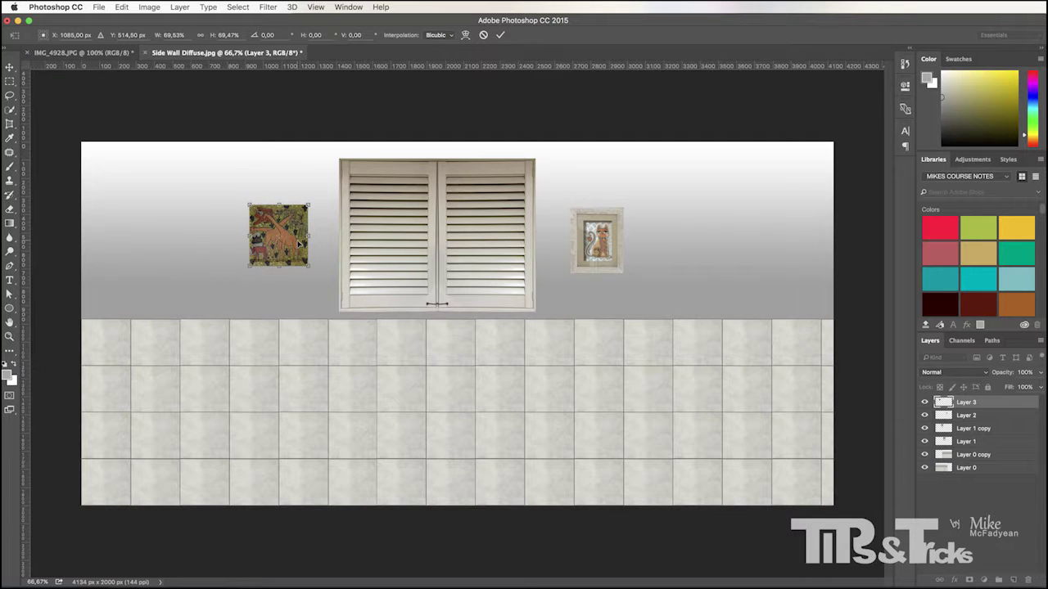
pyautogui.press('Return')
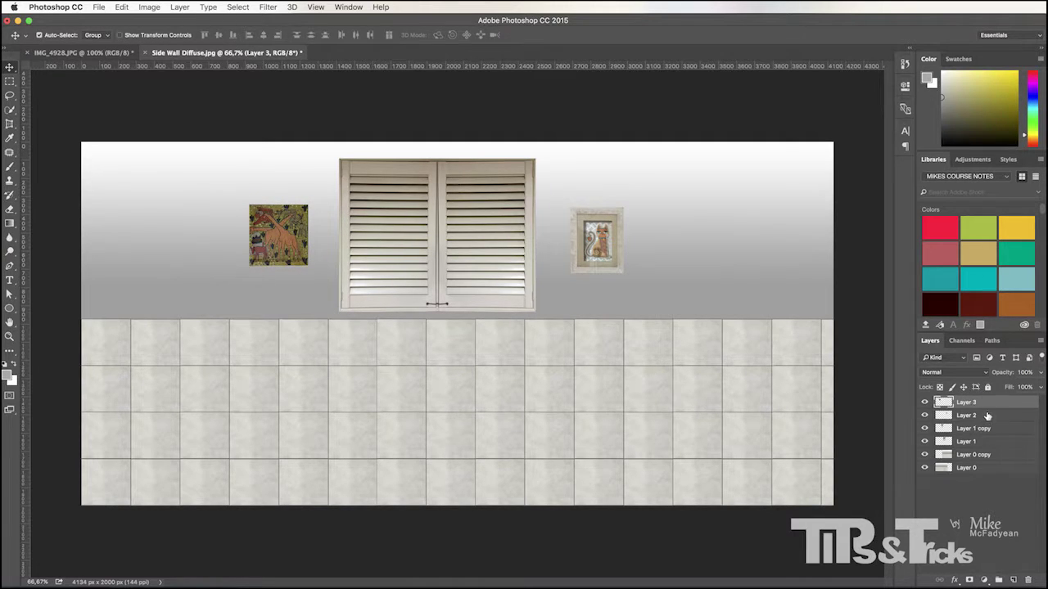
# Merge the two picture layers and give the result a Multiply drop shadow with a size of 57 px.
pyautogui.keyDown('shift'); pyautogui.click(988, 416); pyautogui.keyUp('shift')
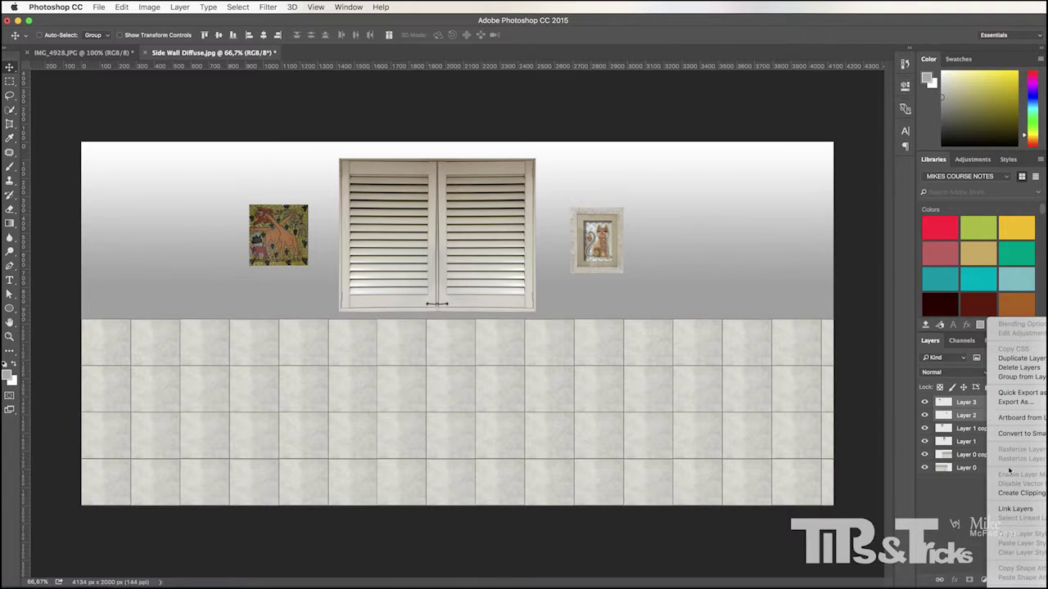
pyautogui.click(1015, 585)
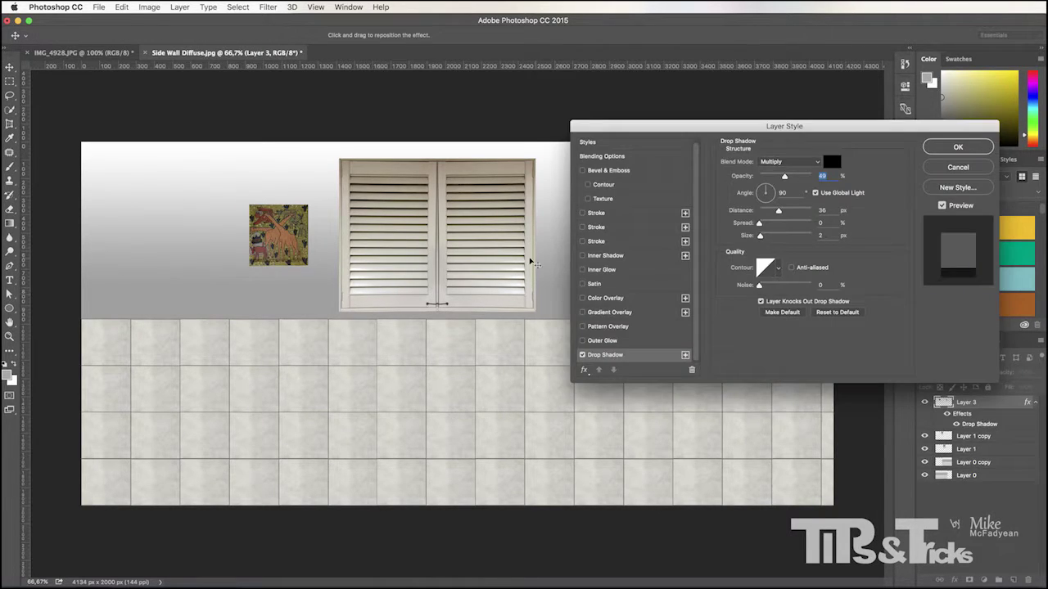
pyautogui.moveTo(694, 132); pyautogui.dragTo(836, 114)
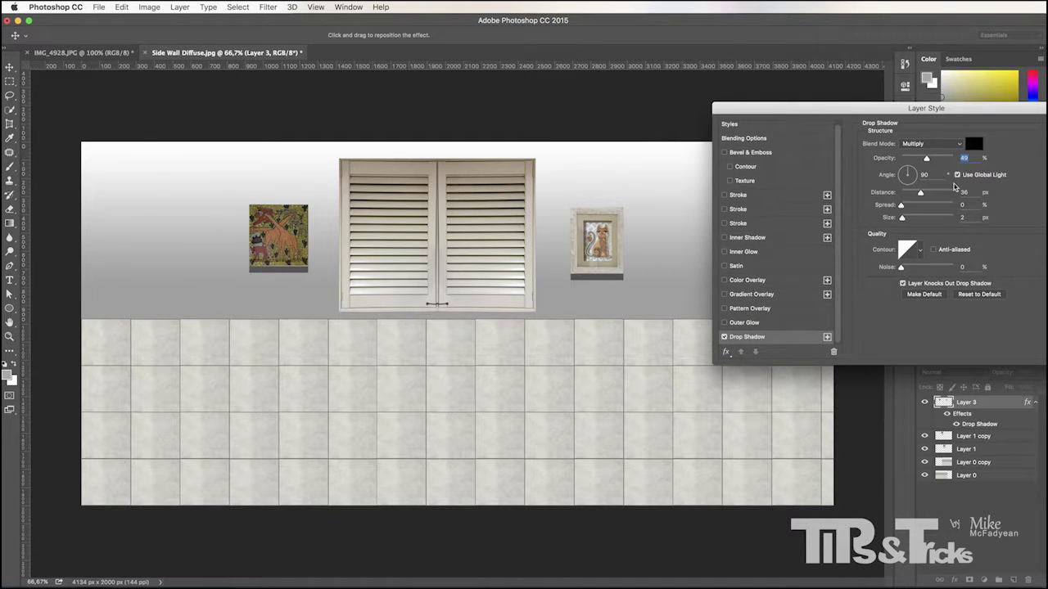
pyautogui.moveTo(902, 217); pyautogui.dragTo(921, 221)
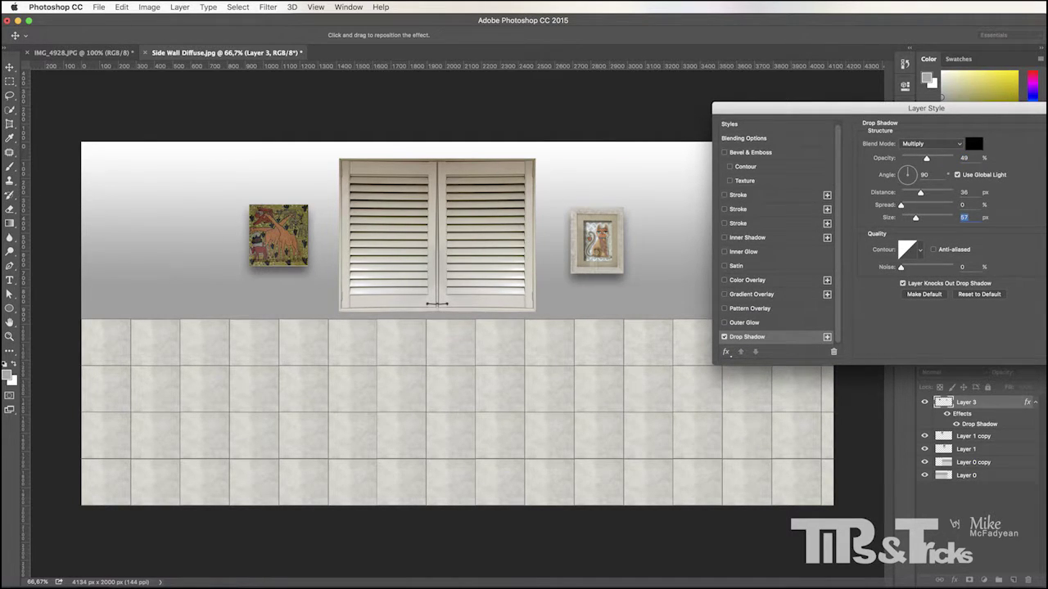
pyautogui.press('Return')
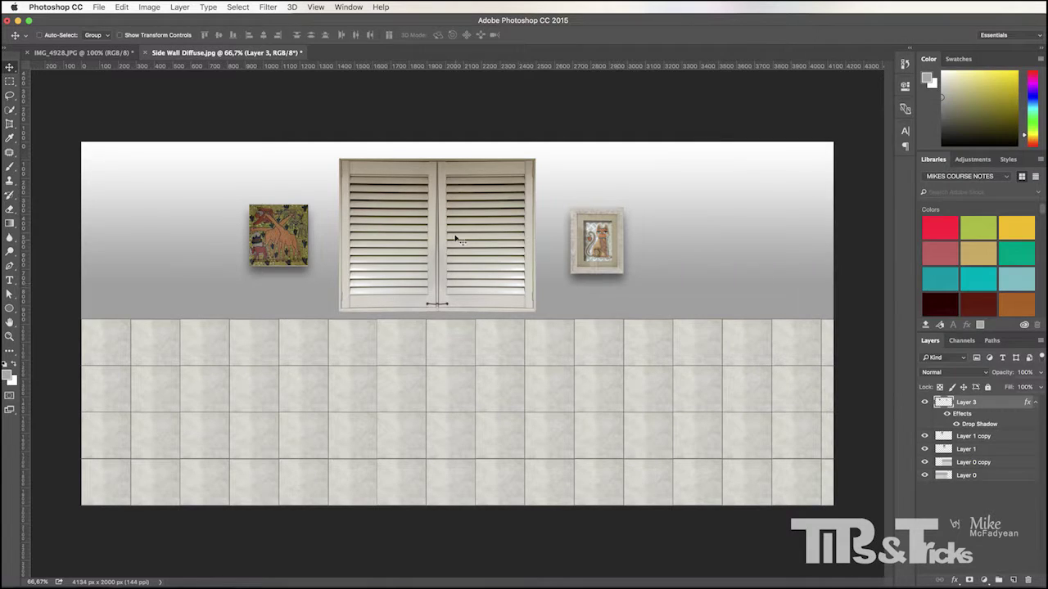
# Merge Layer 1 copy and Layer 1 so both window shutters share a single layer.
pyautogui.click(974, 437)
pyautogui.click(925, 436)
pyautogui.click(925, 436)
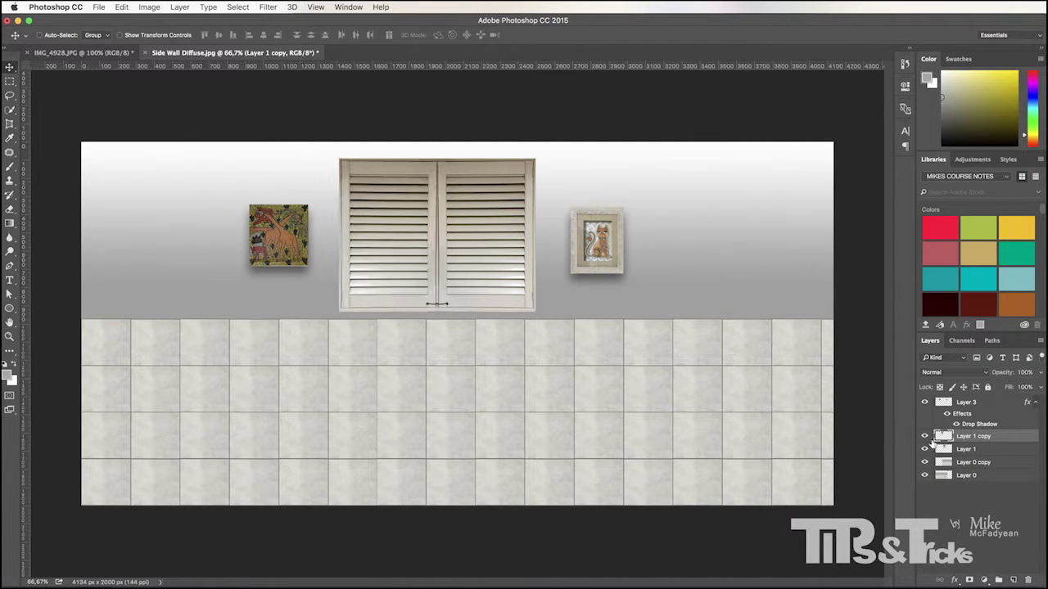
pyautogui.keyDown('shift'); pyautogui.click(969, 448); pyautogui.keyUp('shift')
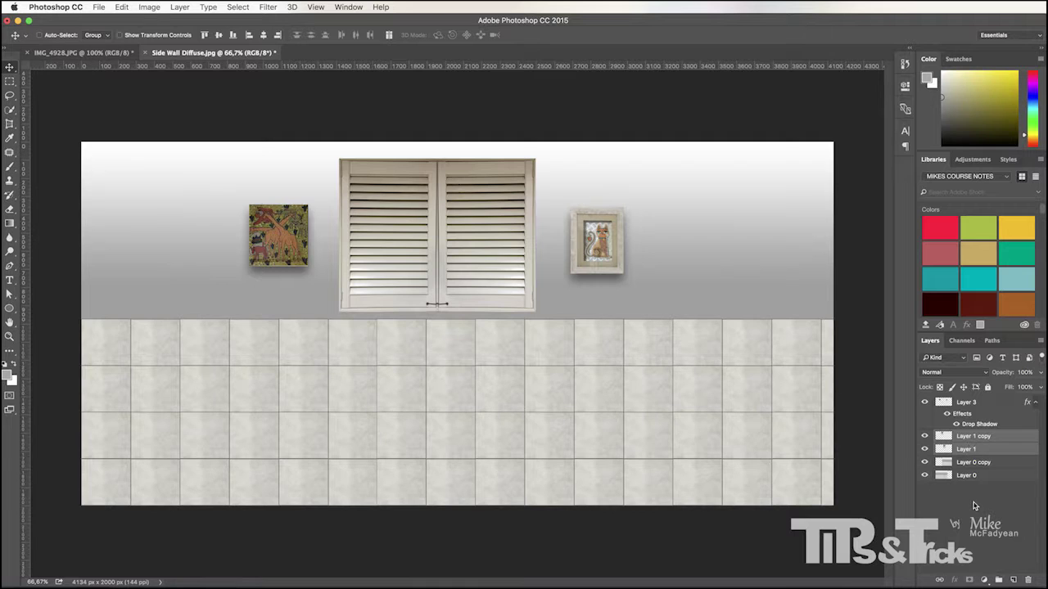
pyautogui.rightClick(971, 444)
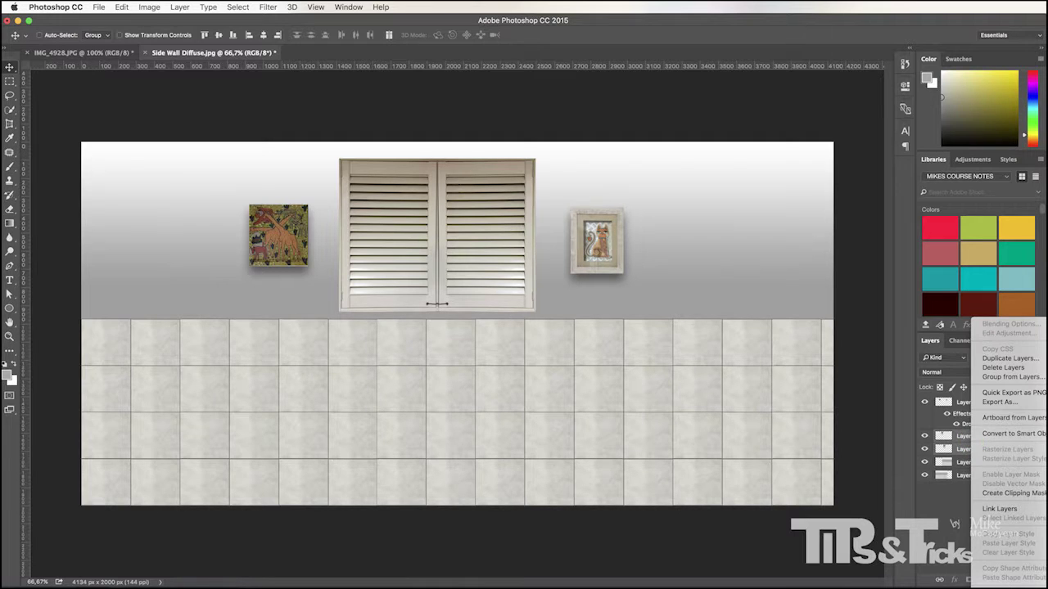
# Copy the drop shadow layer style from the pictures' layer onto the merged shutters layer.
pyautogui.click(977, 403)
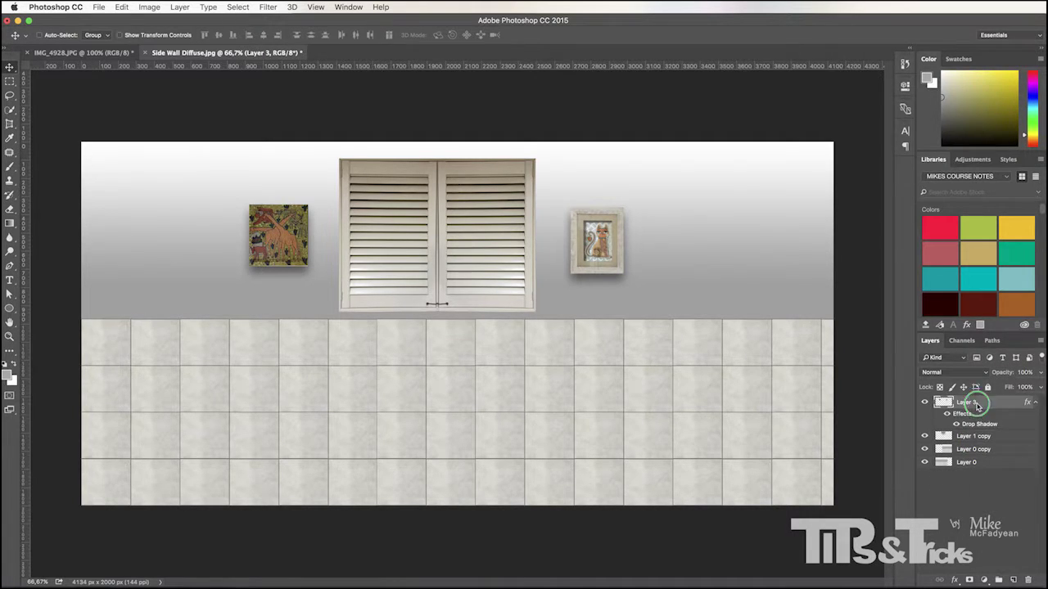
pyautogui.rightClick(977, 405)
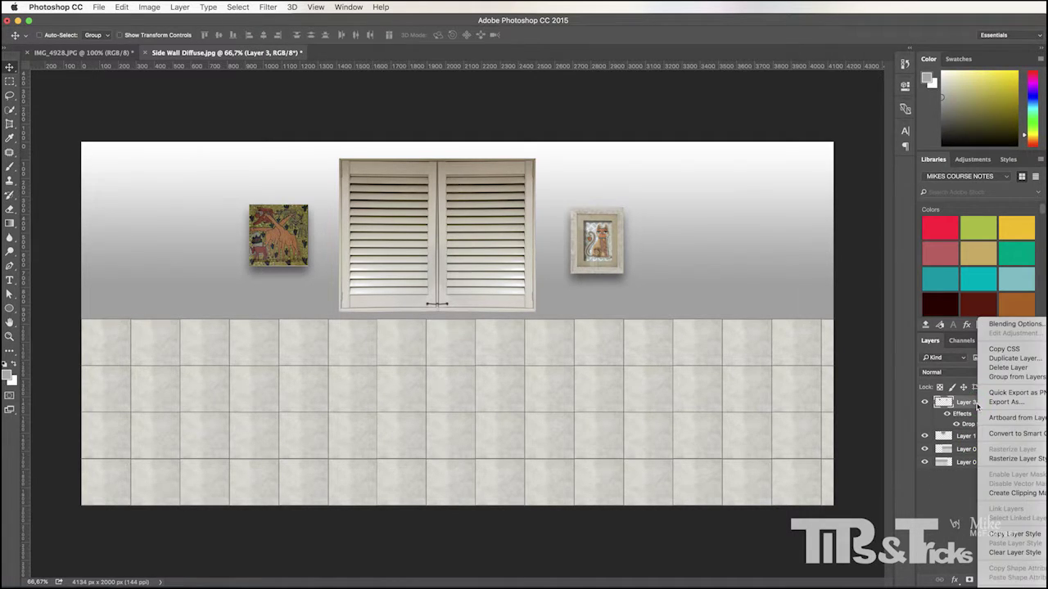
pyautogui.click(1015, 534)
pyautogui.rightClick(983, 438)
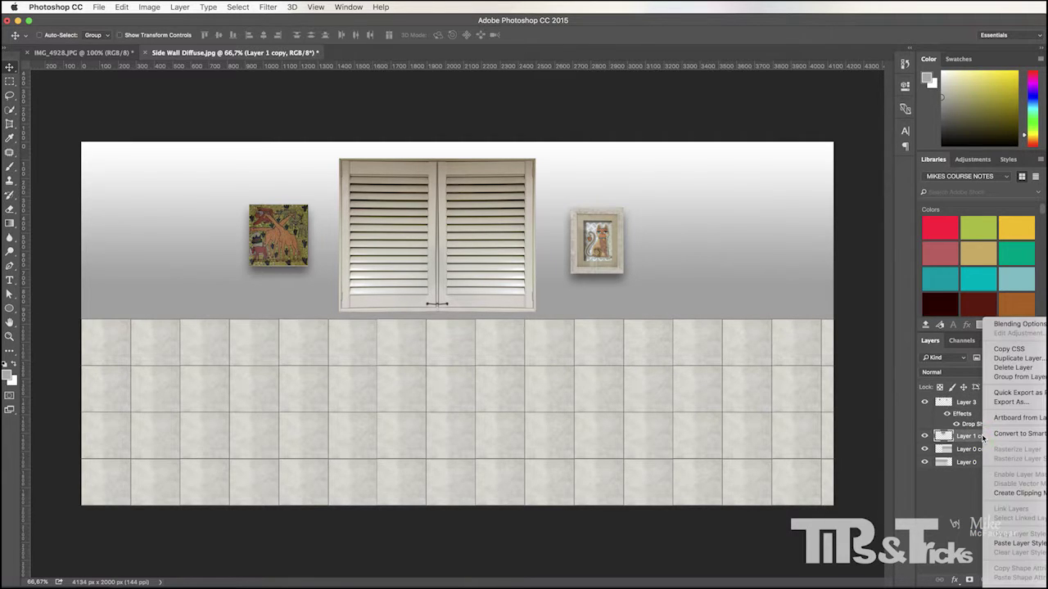
pyautogui.click(1020, 544)
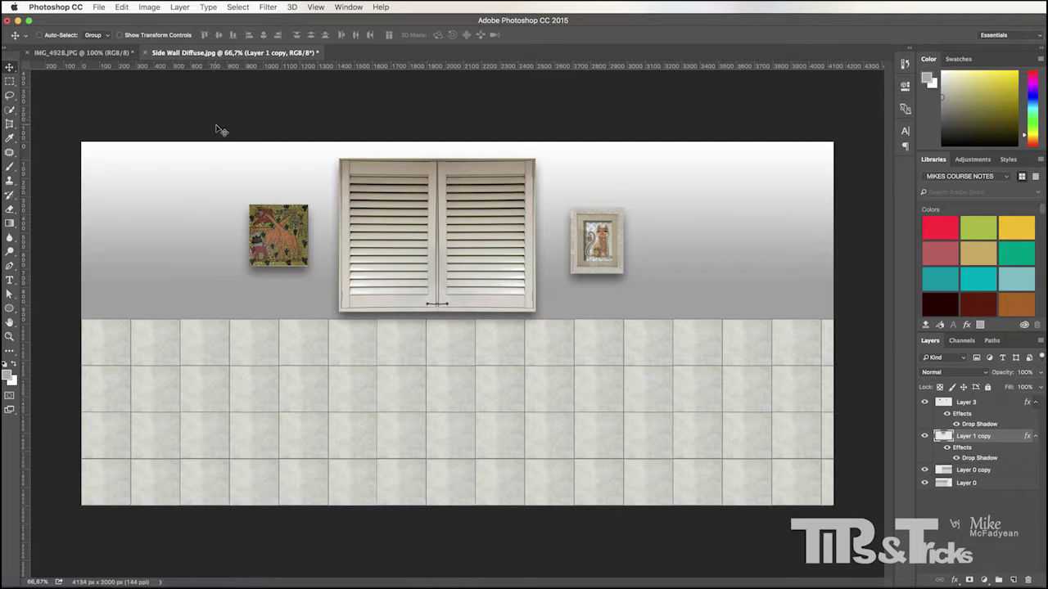
# Save the wall map as a new JPEG named BAck Wall Diffuse in the images folder, at maximum quality 12.
pyautogui.click(100, 7)
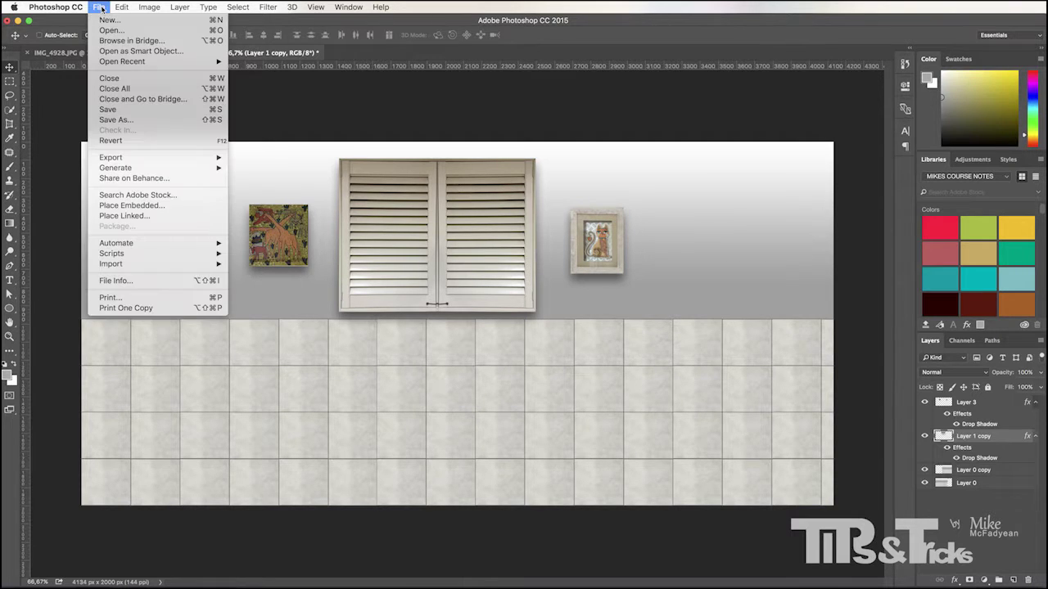
pyautogui.click(115, 119)
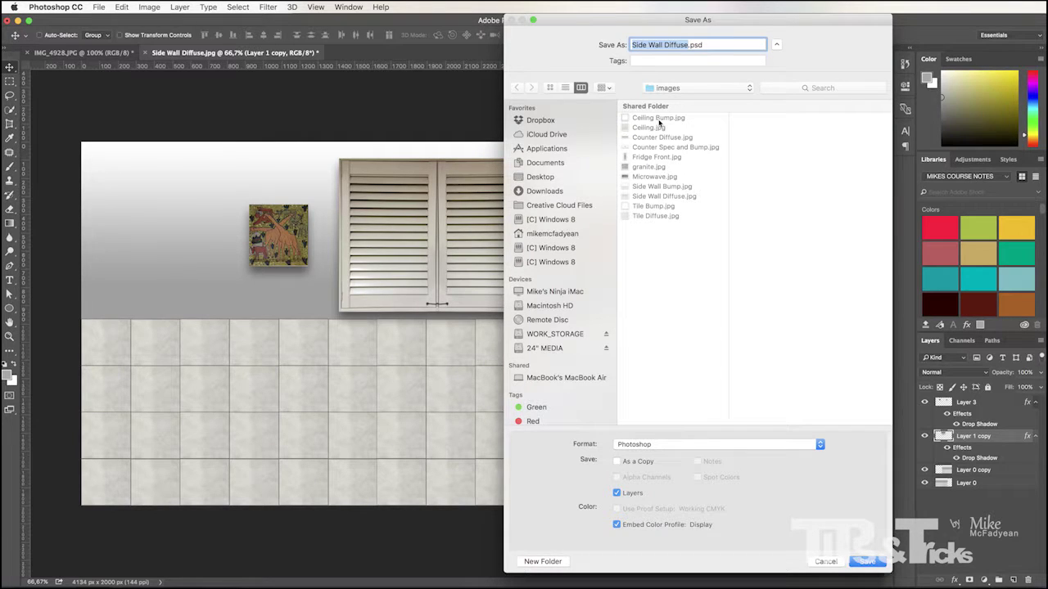
pyautogui.write('BAck Wal')
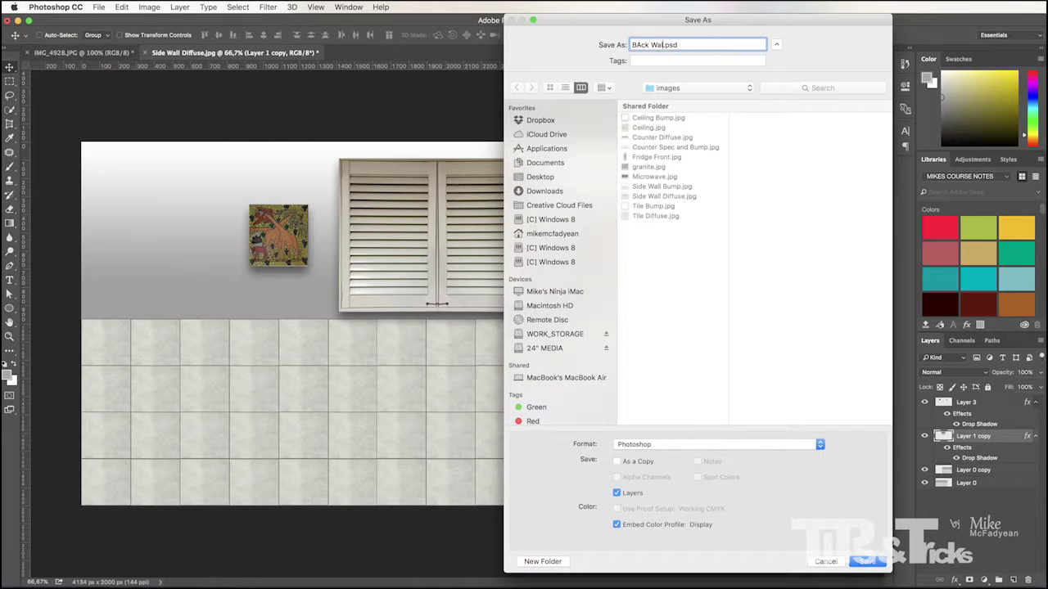
pyautogui.write('l Diffuse')
pyautogui.click(665, 448)
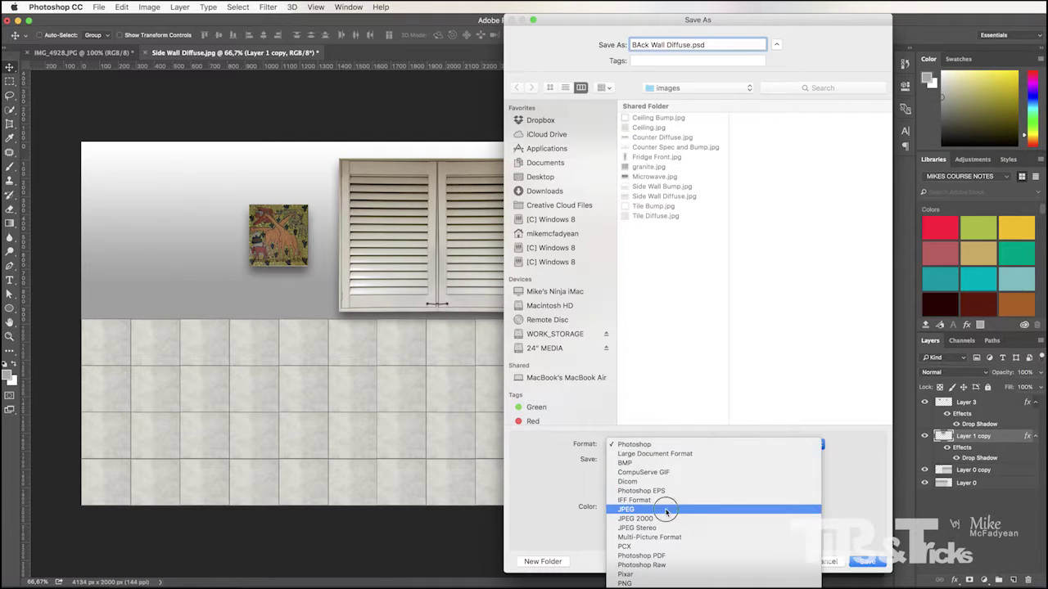
pyautogui.click(669, 443)
pyautogui.click(867, 562)
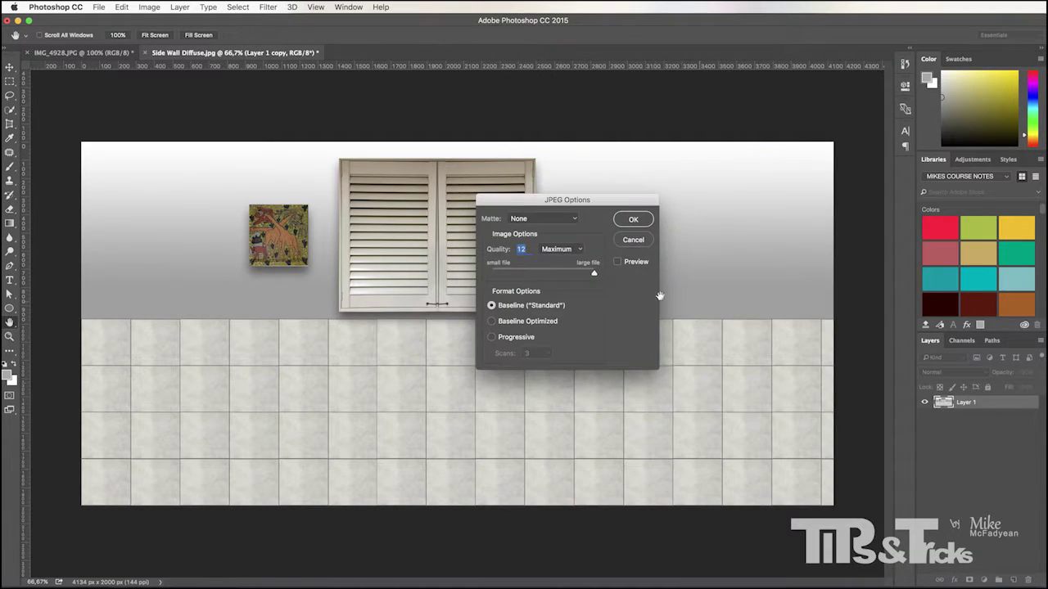
pyautogui.click(634, 218)
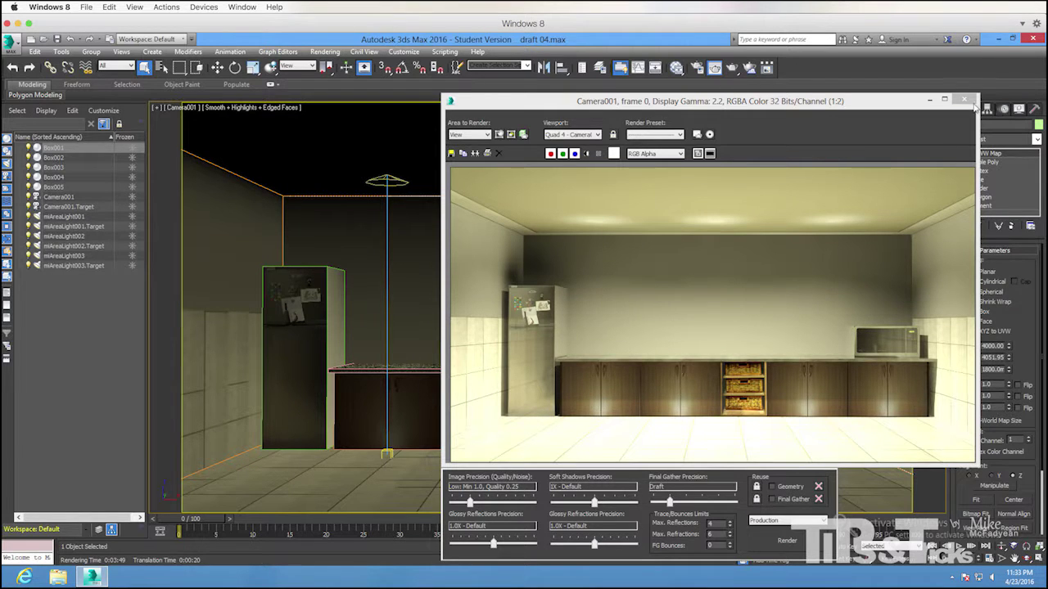
# In 3ds Max, assign the new back wall image as the Back Wall material's diffuse bitmap and display it in the viewport.
pyautogui.click(976, 104)
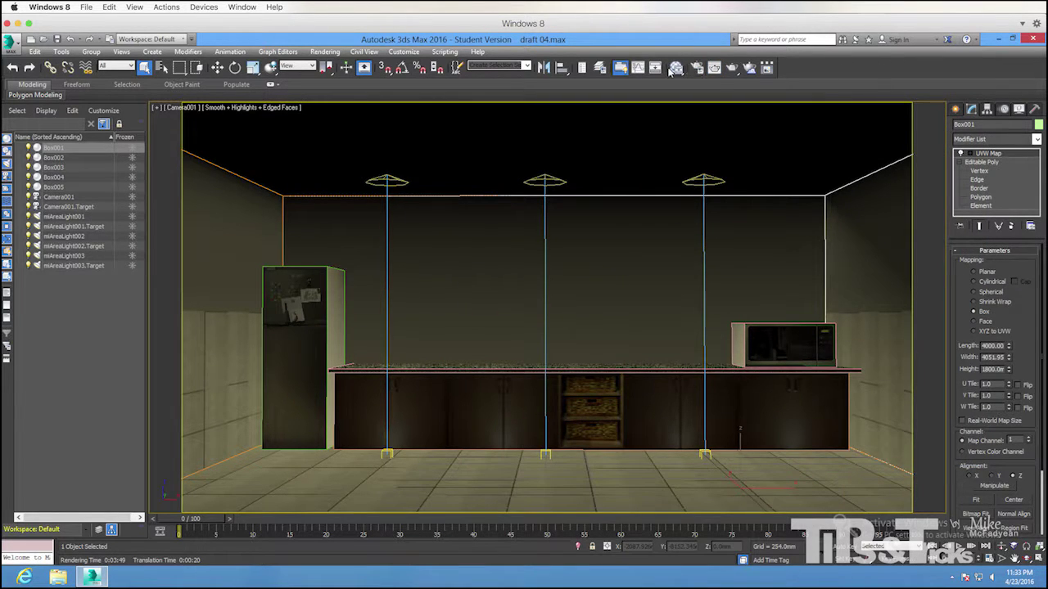
pyautogui.click(695, 67)
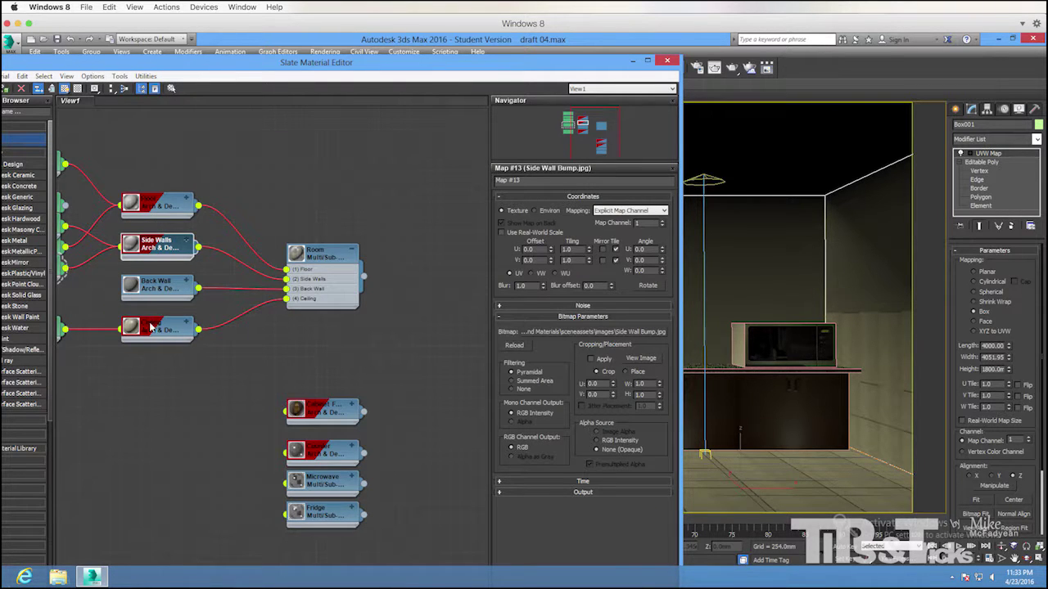
pyautogui.doubleClick(149, 288)
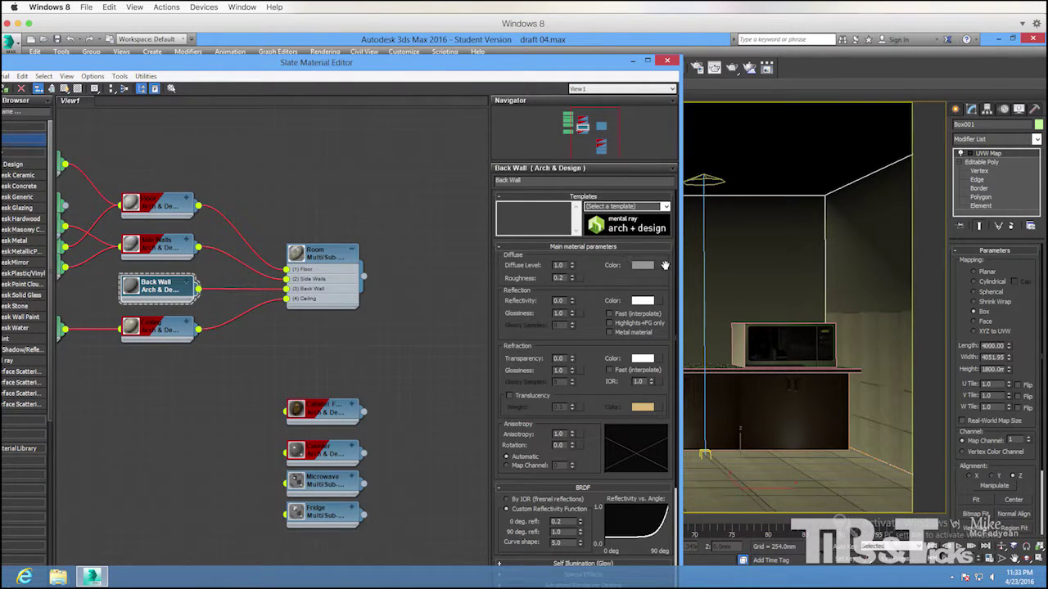
pyautogui.click(658, 266)
pyautogui.doubleClick(205, 227)
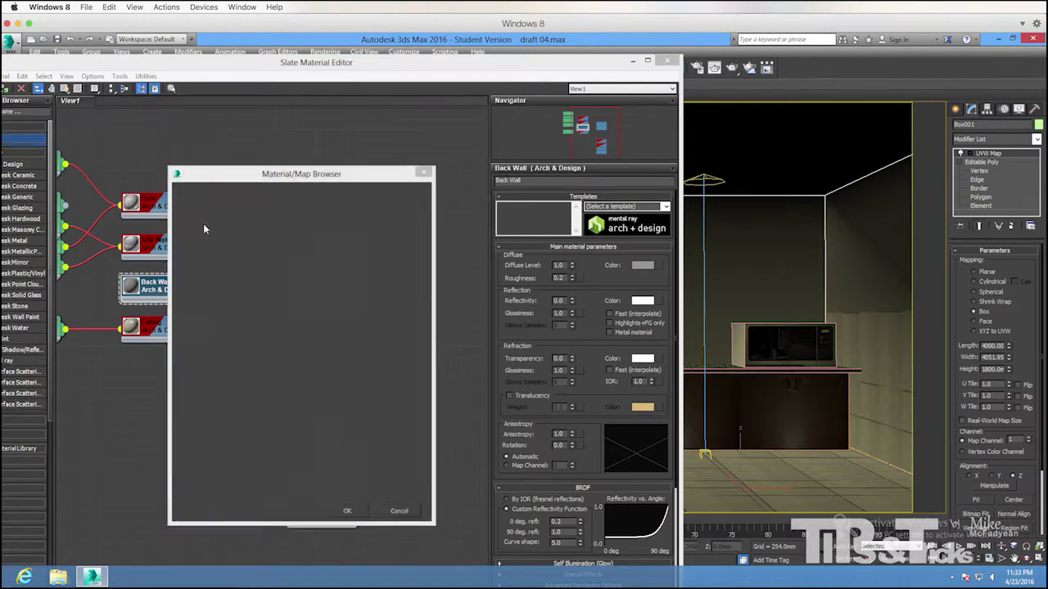
pyautogui.doubleClick(115, 106)
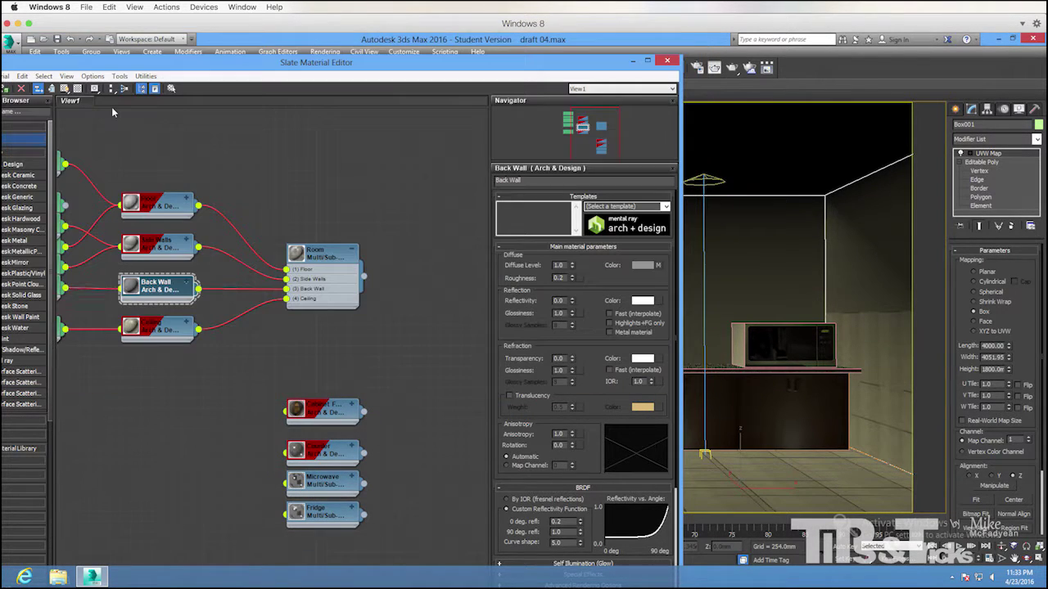
pyautogui.click(64, 87)
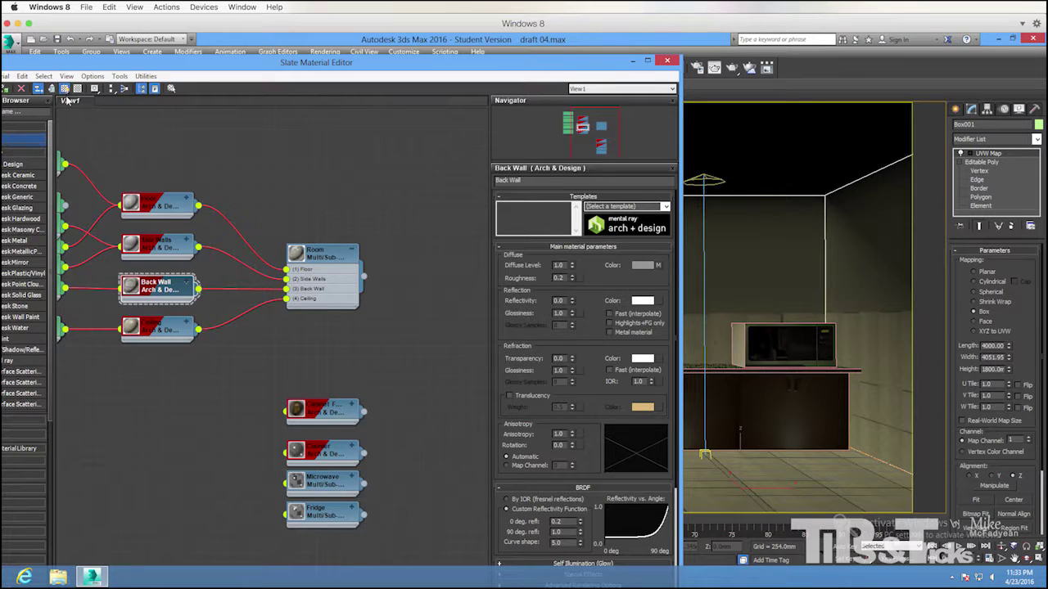
pyautogui.click(668, 60)
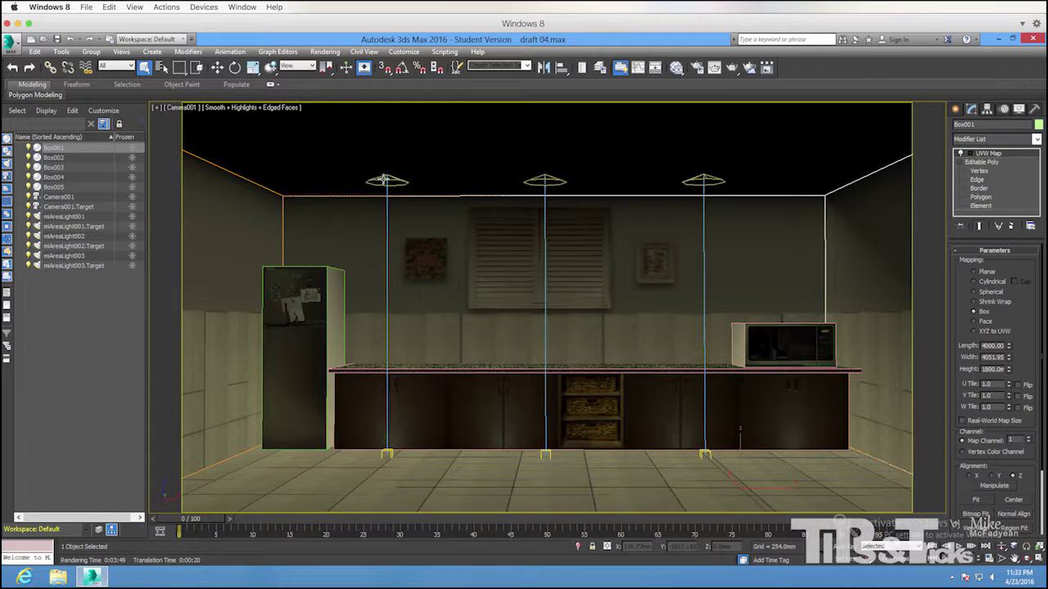
# Lower the intensity multiplier of miAreaLight001 to 0.15.
pyautogui.click(73, 217)
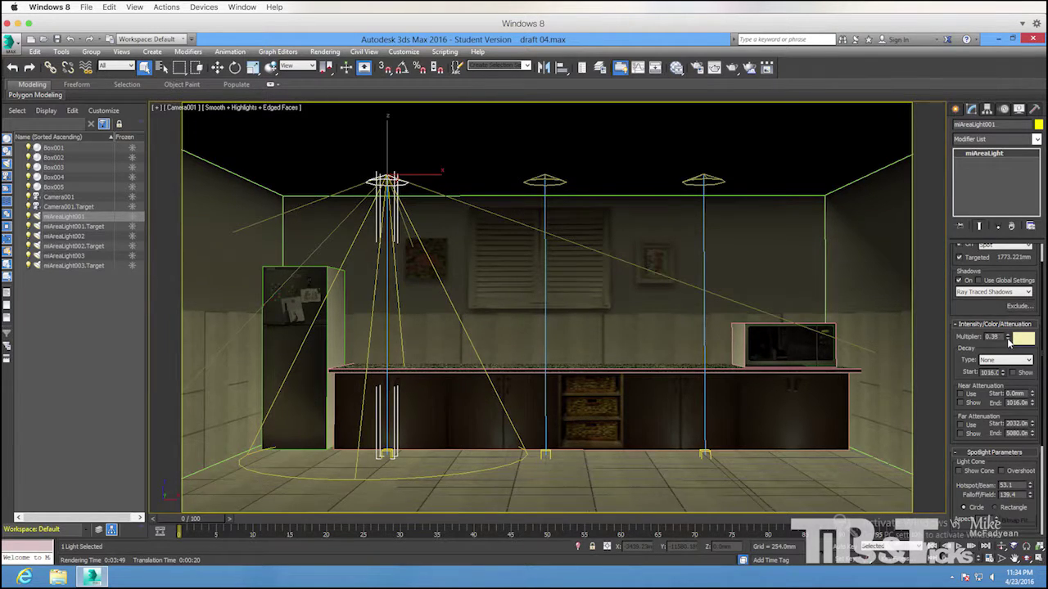
pyautogui.moveTo(1008, 342); pyautogui.dragTo(1007, 340)
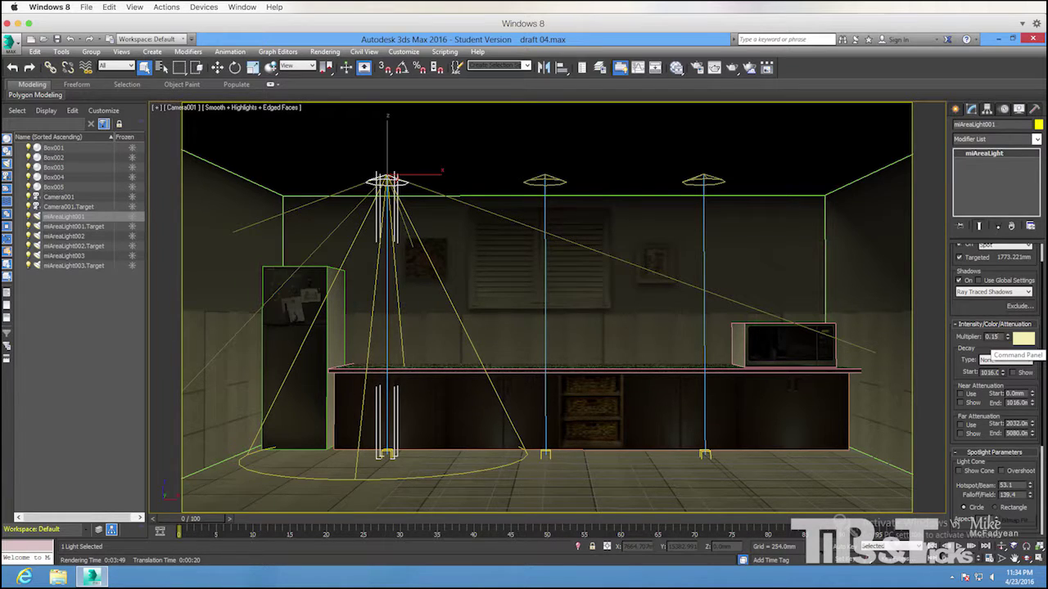
pyautogui.press('Return')
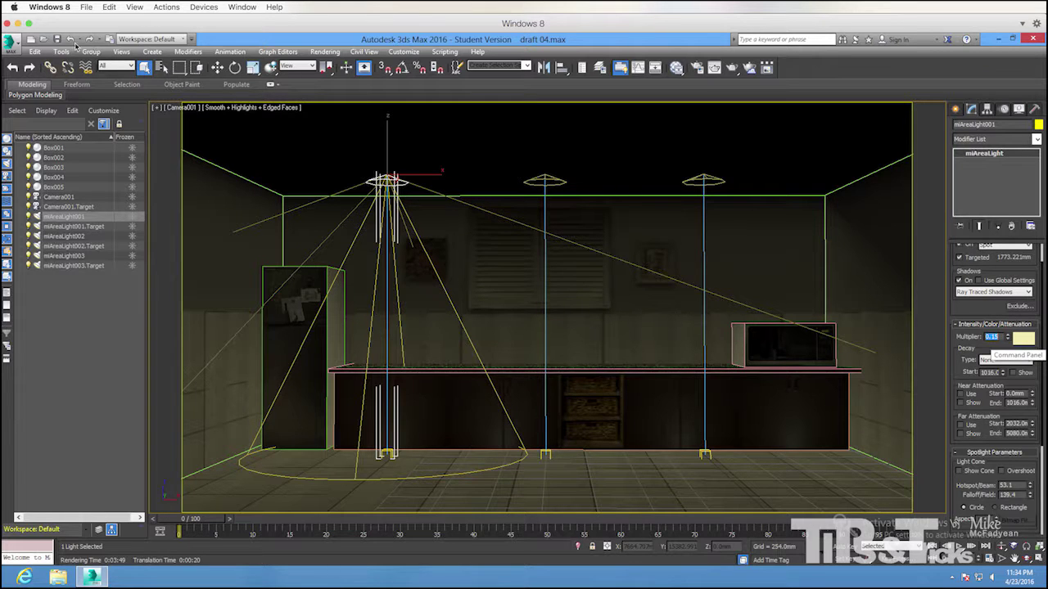
# Save the scene as a new incremental version named draft 05.max.
pyautogui.click(6, 47)
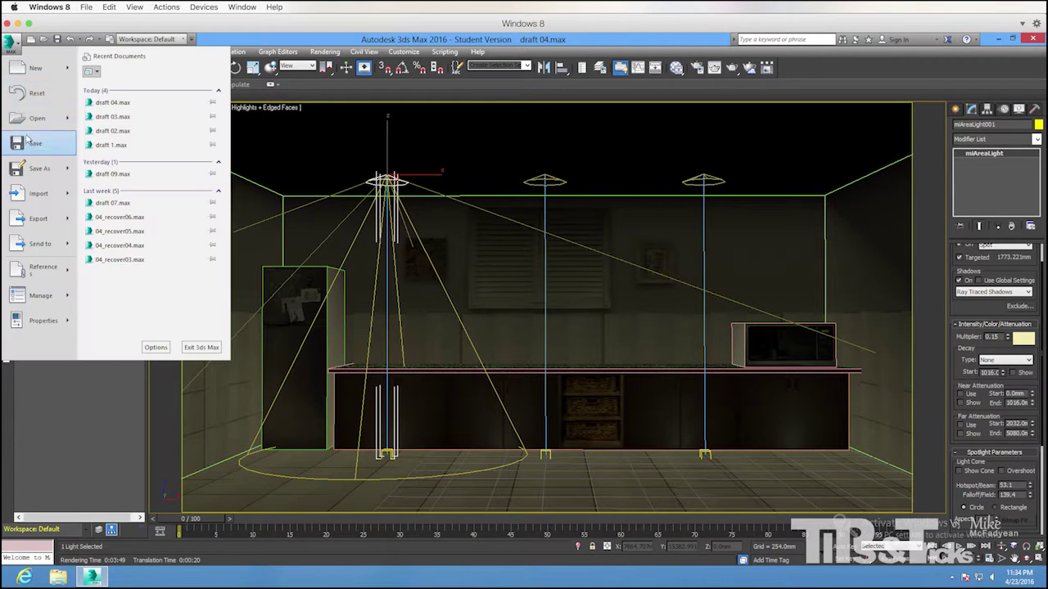
pyautogui.click(30, 167)
pyautogui.click(642, 362)
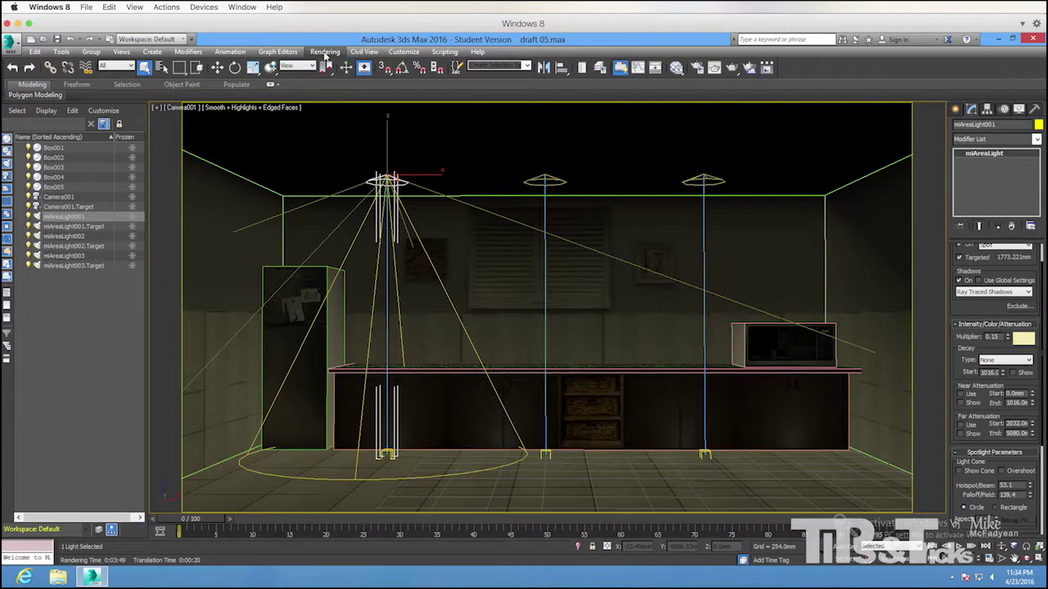
# Render the Camera001 view to check the textured back wall and dimmed lighting, and close the rendered frame.
pyautogui.click(325, 50)
pyautogui.click(337, 65)
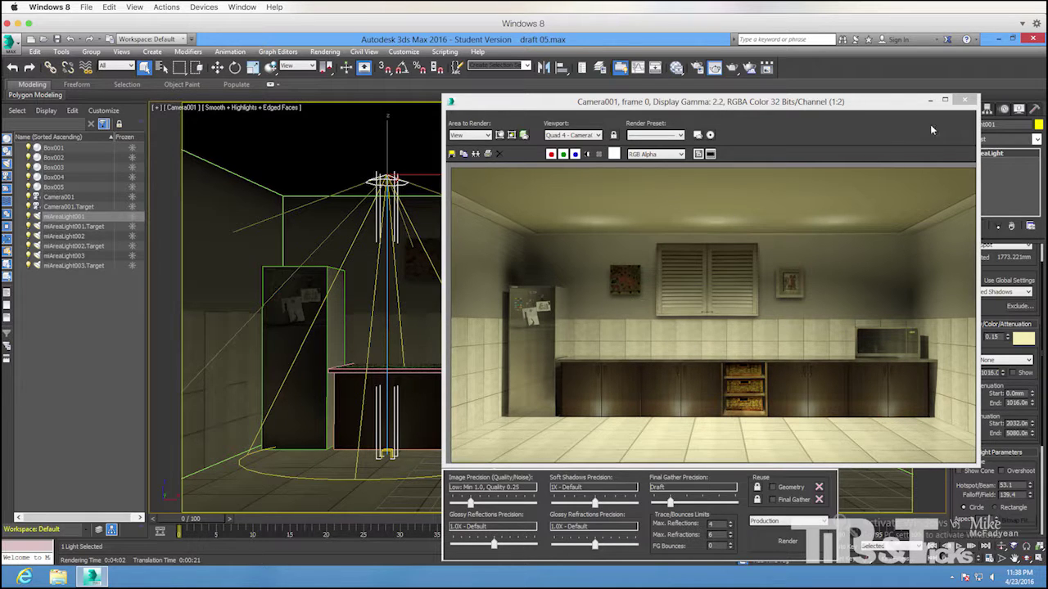
pyautogui.click(964, 100)
# Switch the viewport from Camera001 to Perspective and show the entire room from outside.
pyautogui.click(263, 107)
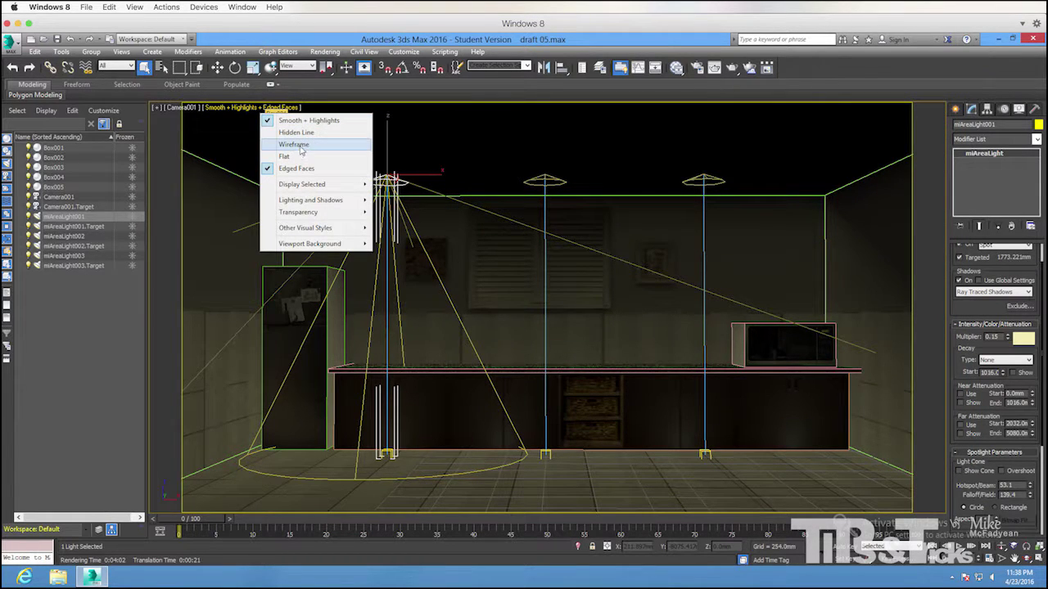
pyautogui.click(192, 108)
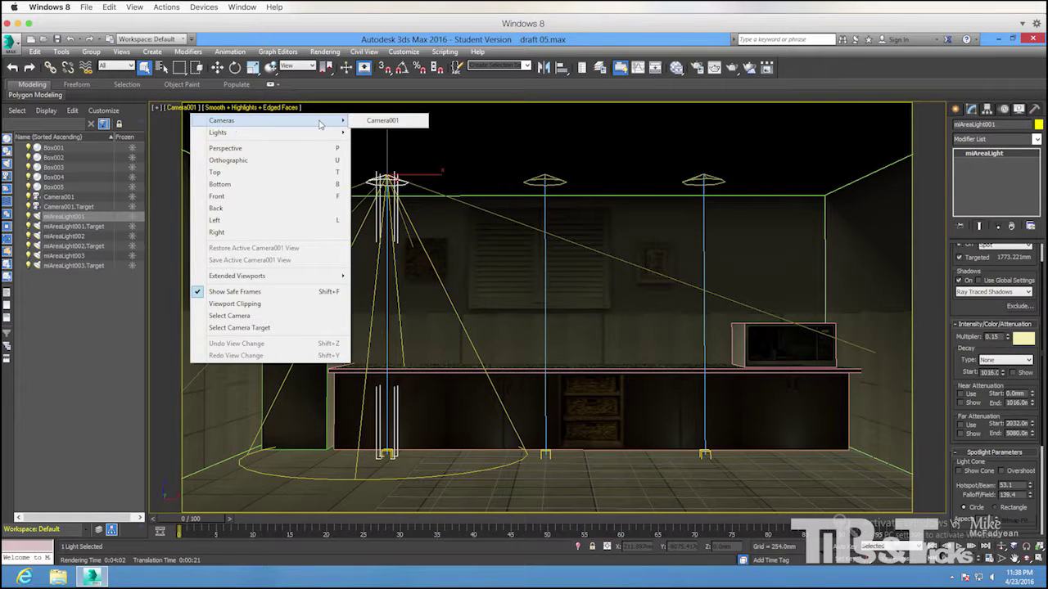
pyautogui.click(257, 149)
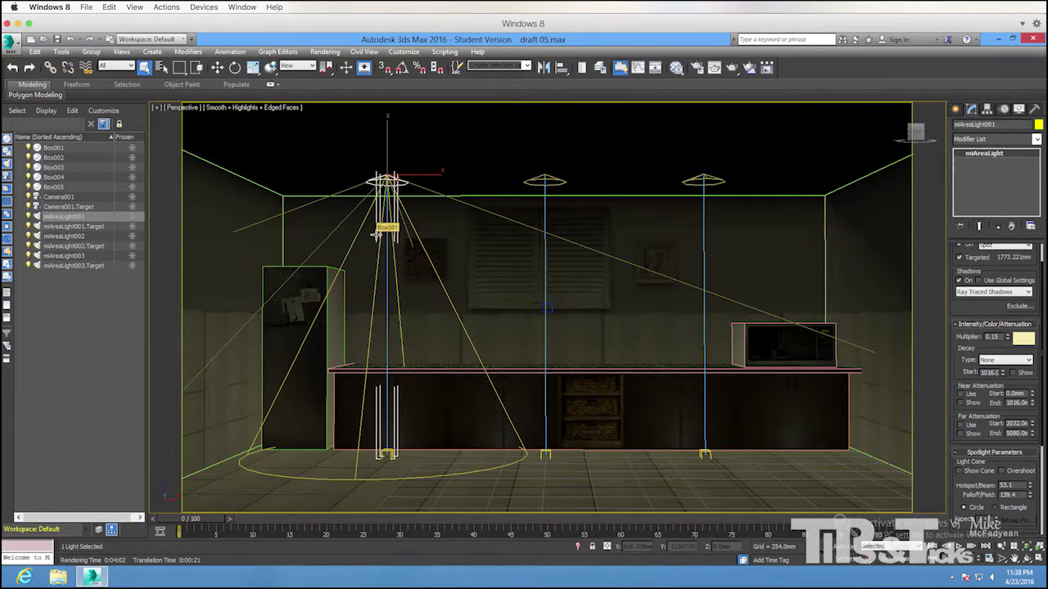
pyautogui.scroll(-6, 376, 235)
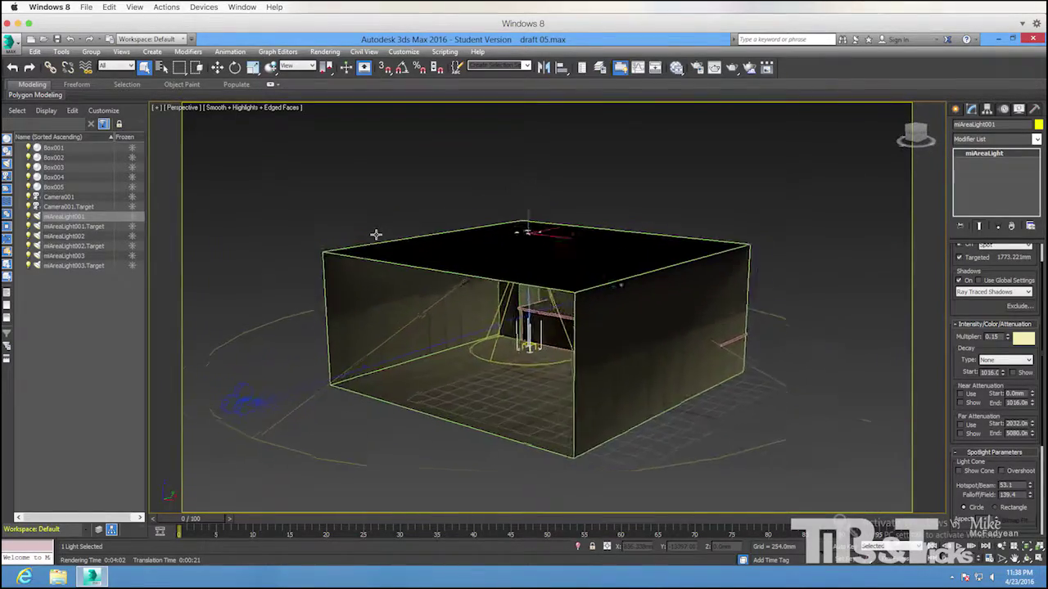